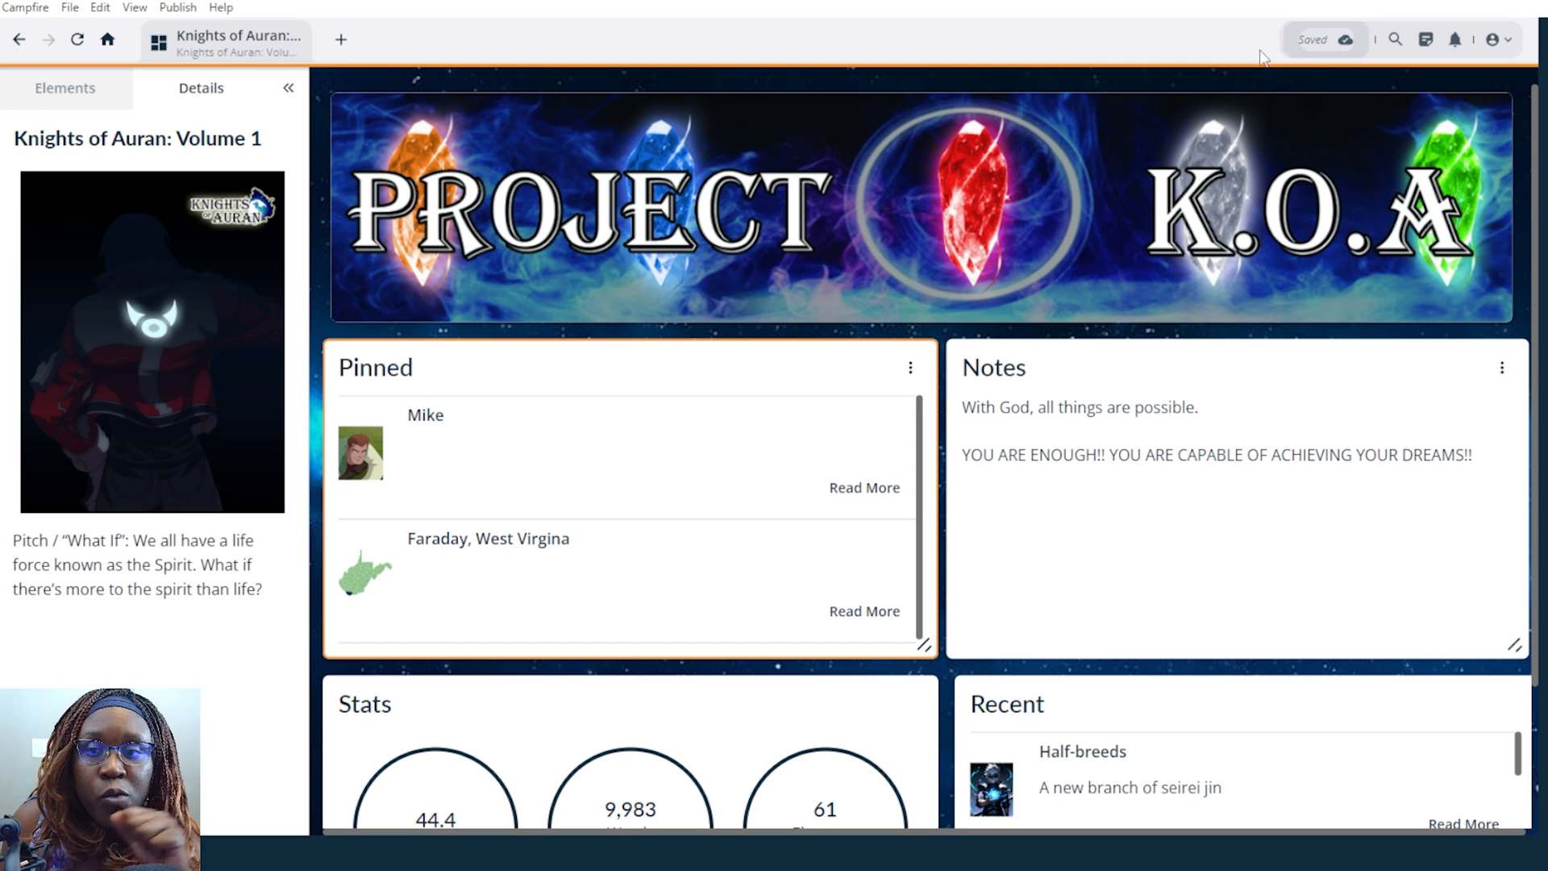
Browse the project's Characters elements down to the Volume 1 folder and open a new character page.
{"action": "left_click", "coordinate": [66, 95]}
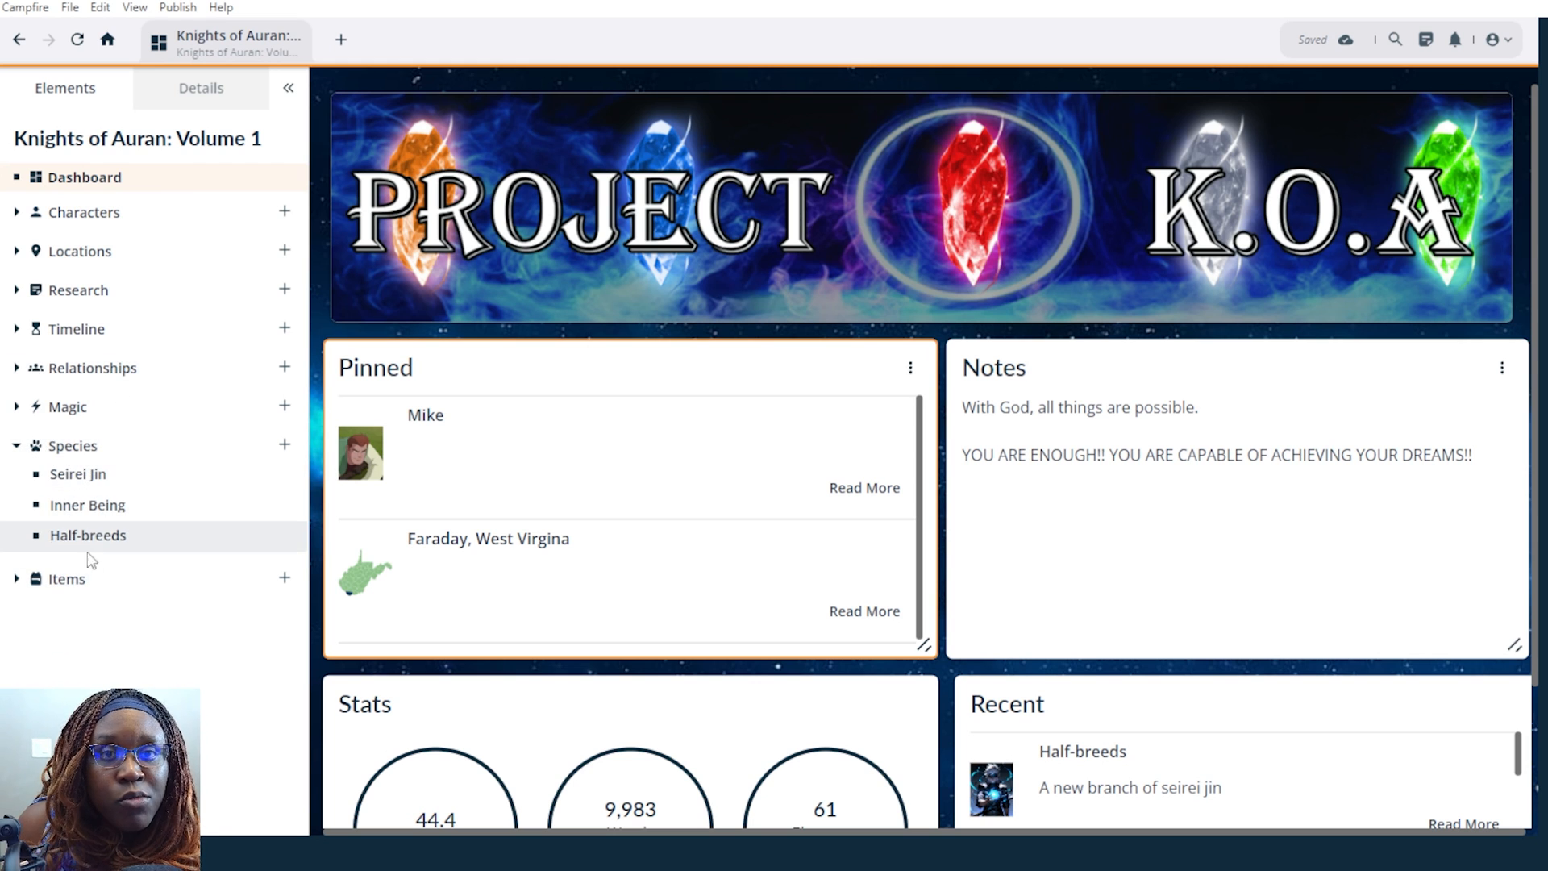
{"action": "left_click", "coordinate": [16, 449]}
{"action": "mouse_move", "coordinate": [75, 436]}
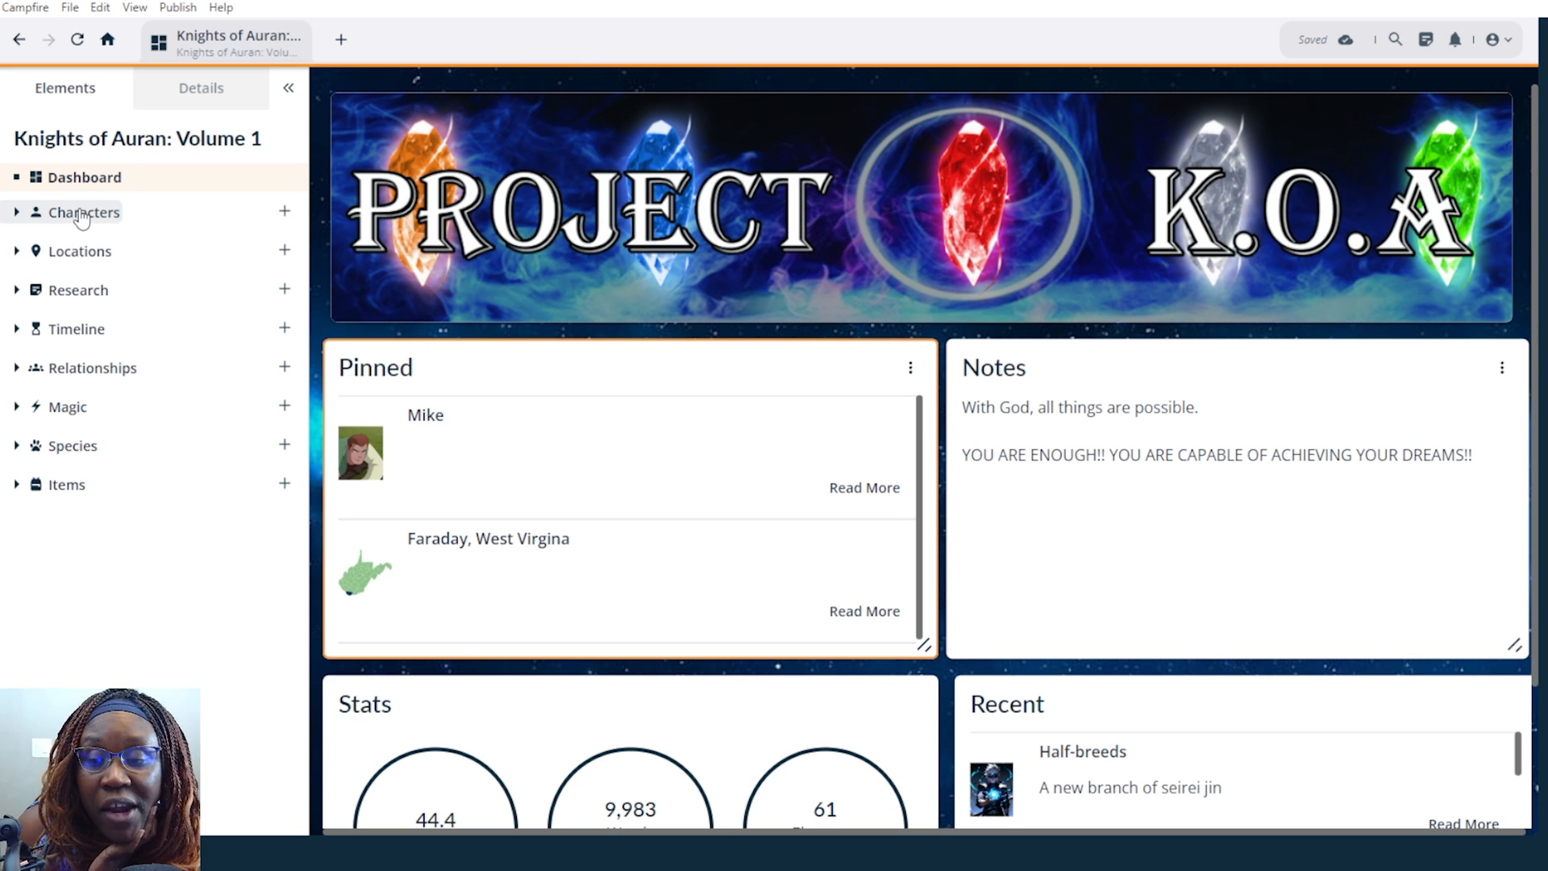
{"action": "left_click", "coordinate": [77, 219]}
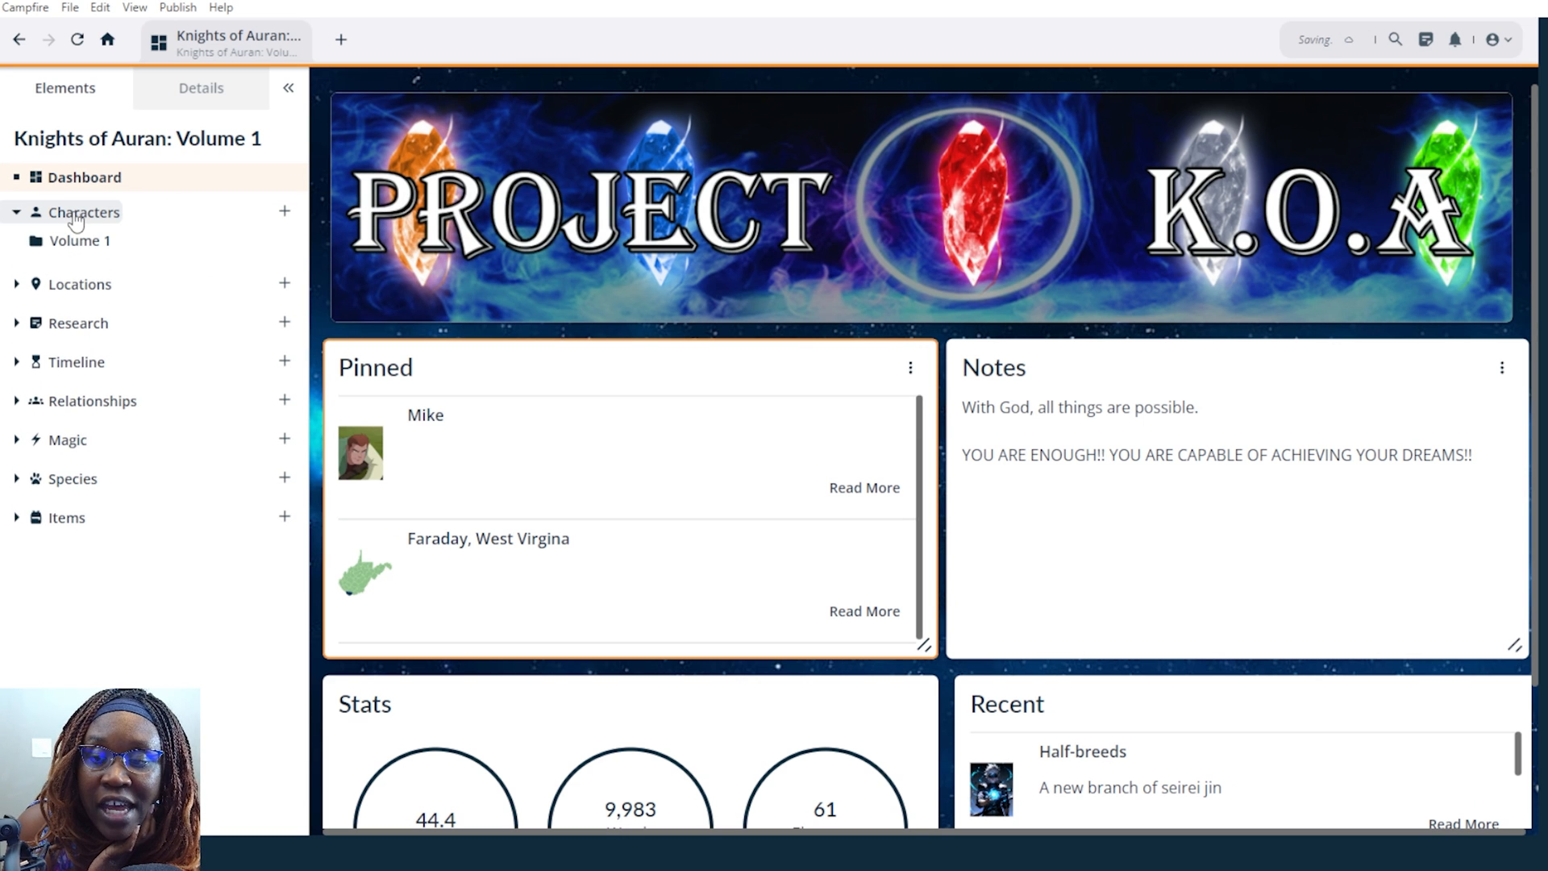
{"action": "left_click", "coordinate": [78, 247]}
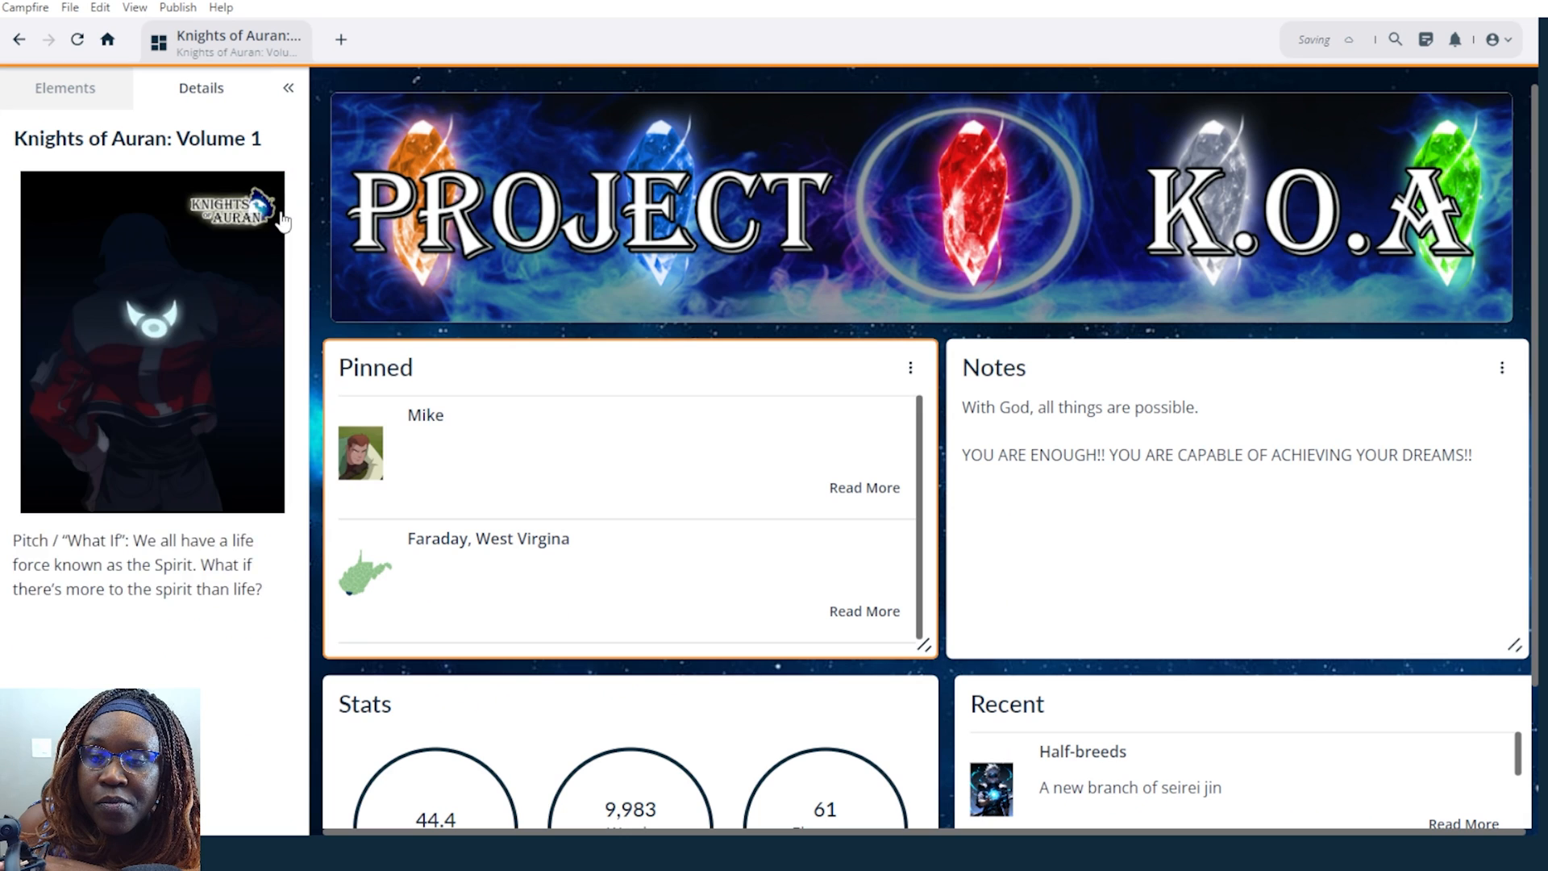
{"action": "left_click", "coordinate": [931, 342]}
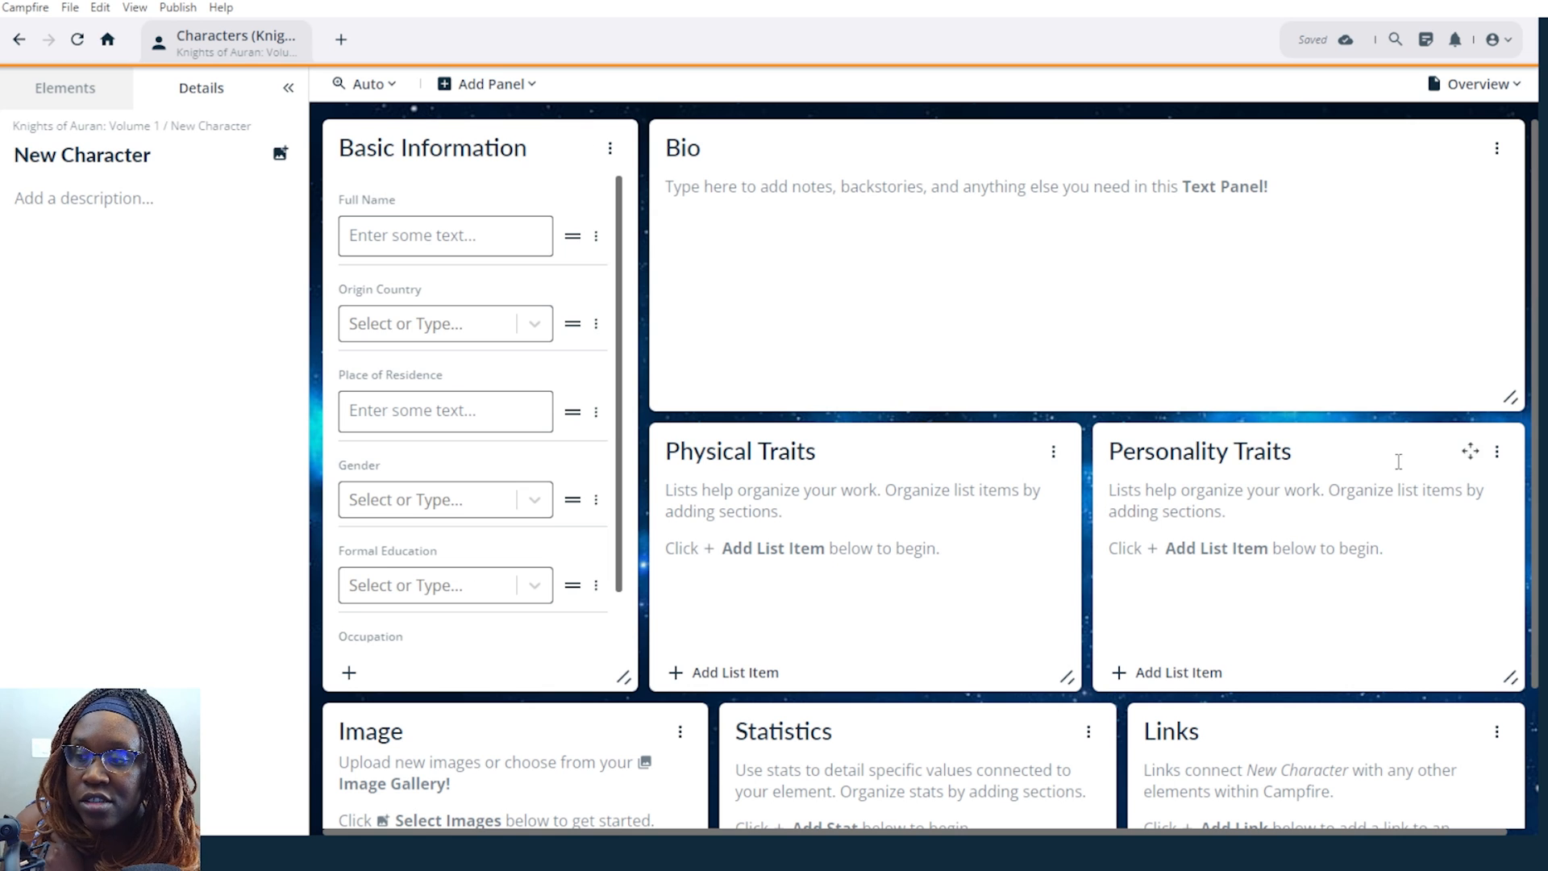
Look over the new character's default panels and delete the Statistics panel.
{"action": "scroll", "coordinate": [972, 477], "scroll_direction": "down", "scroll_amount": 2}
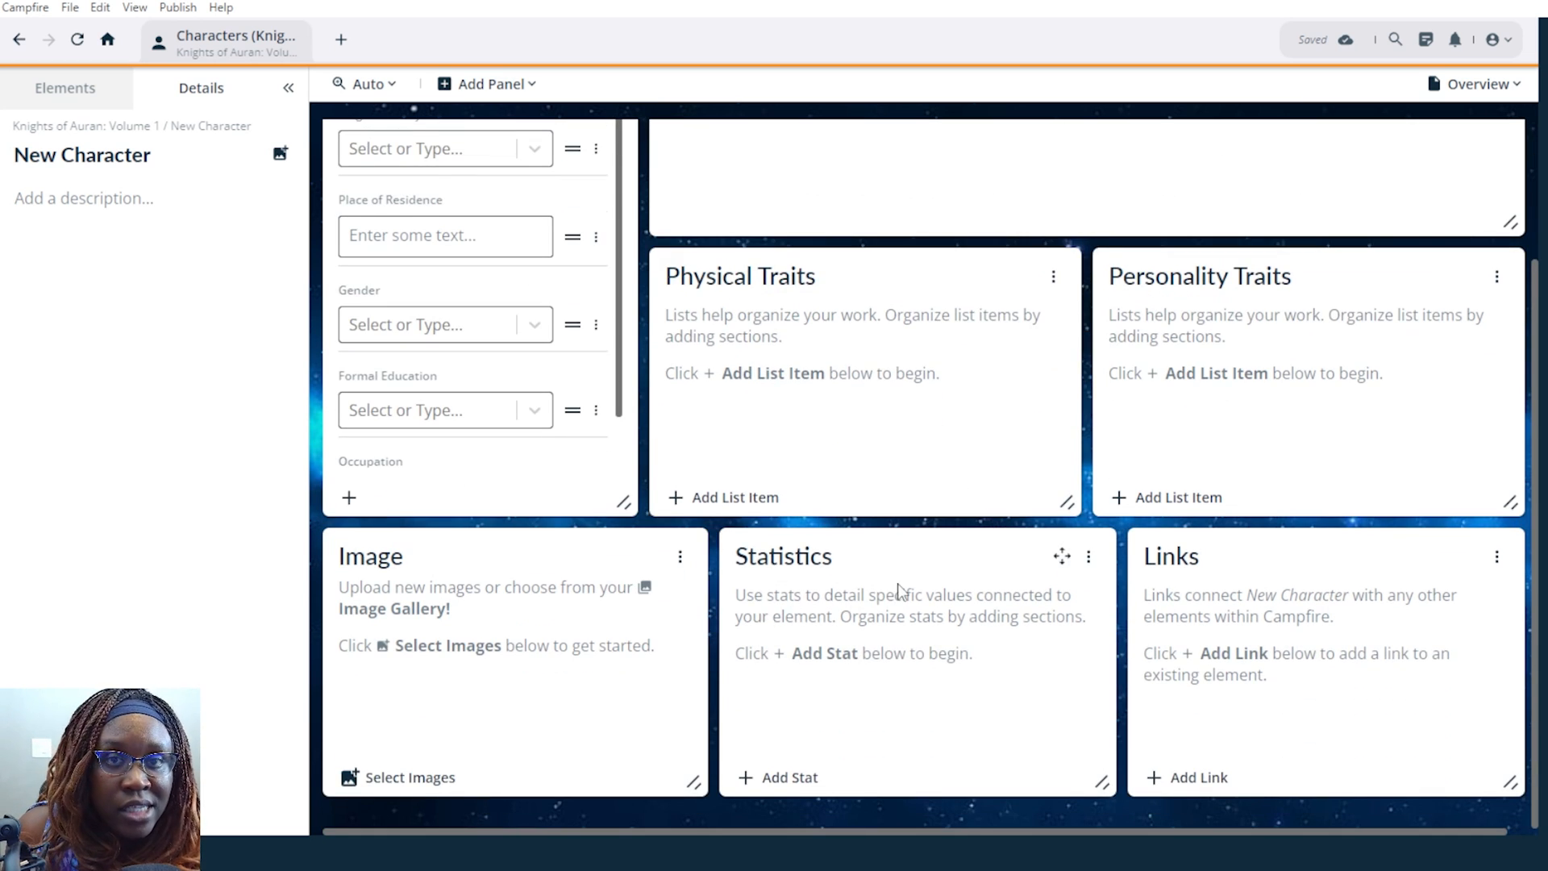
{"action": "scroll", "coordinate": [902, 591], "scroll_direction": "up", "scroll_amount": 2}
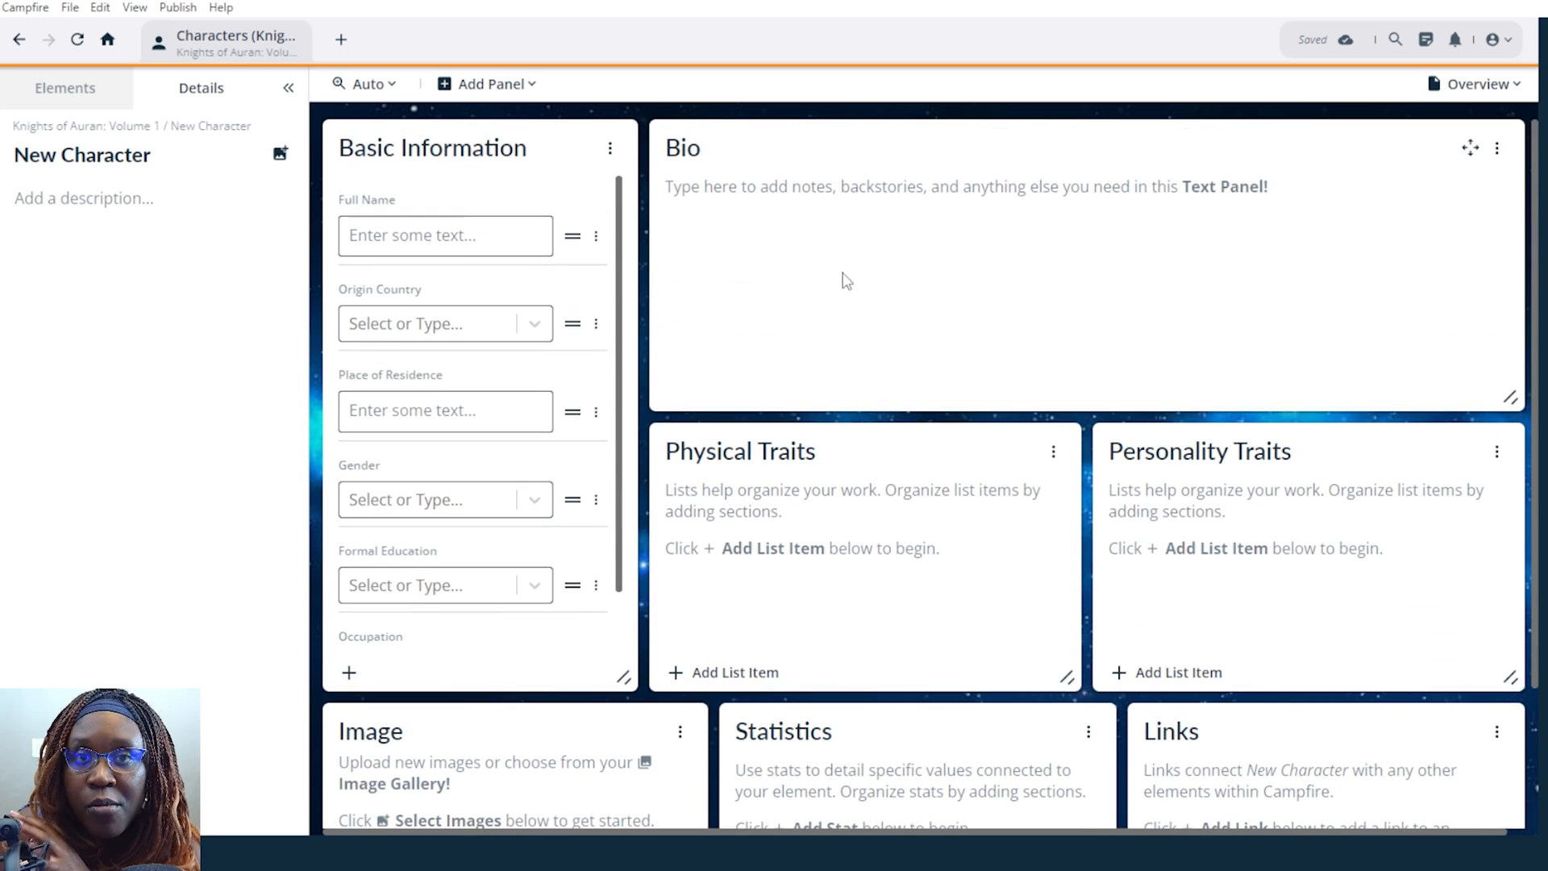
{"action": "scroll", "coordinate": [1056, 482], "scroll_direction": "down", "scroll_amount": 2}
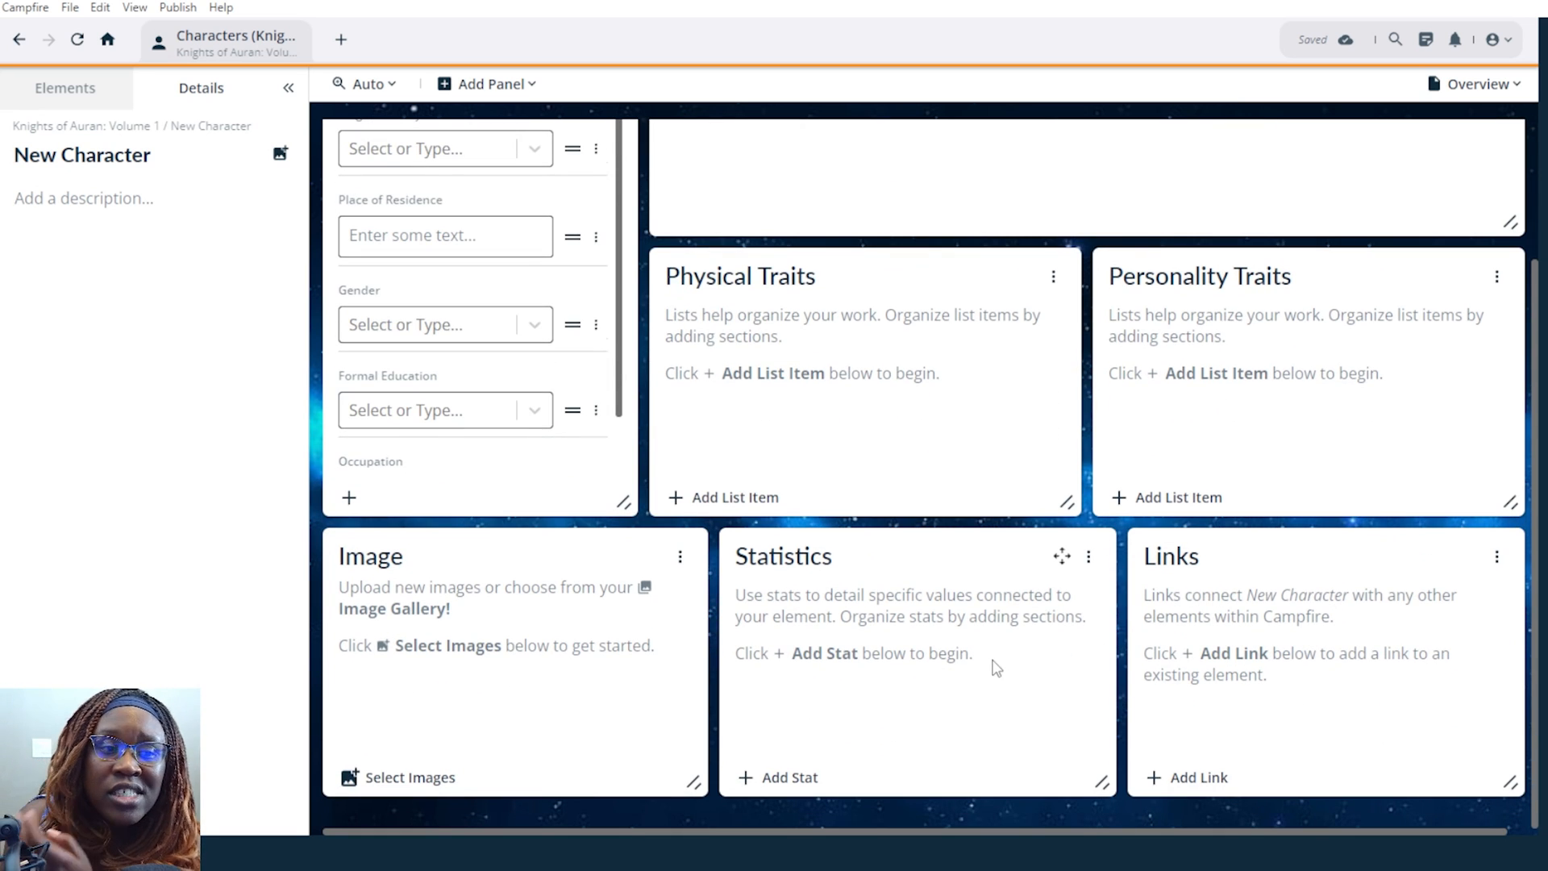
{"action": "scroll", "coordinate": [564, 625], "scroll_direction": "up", "scroll_amount": 2}
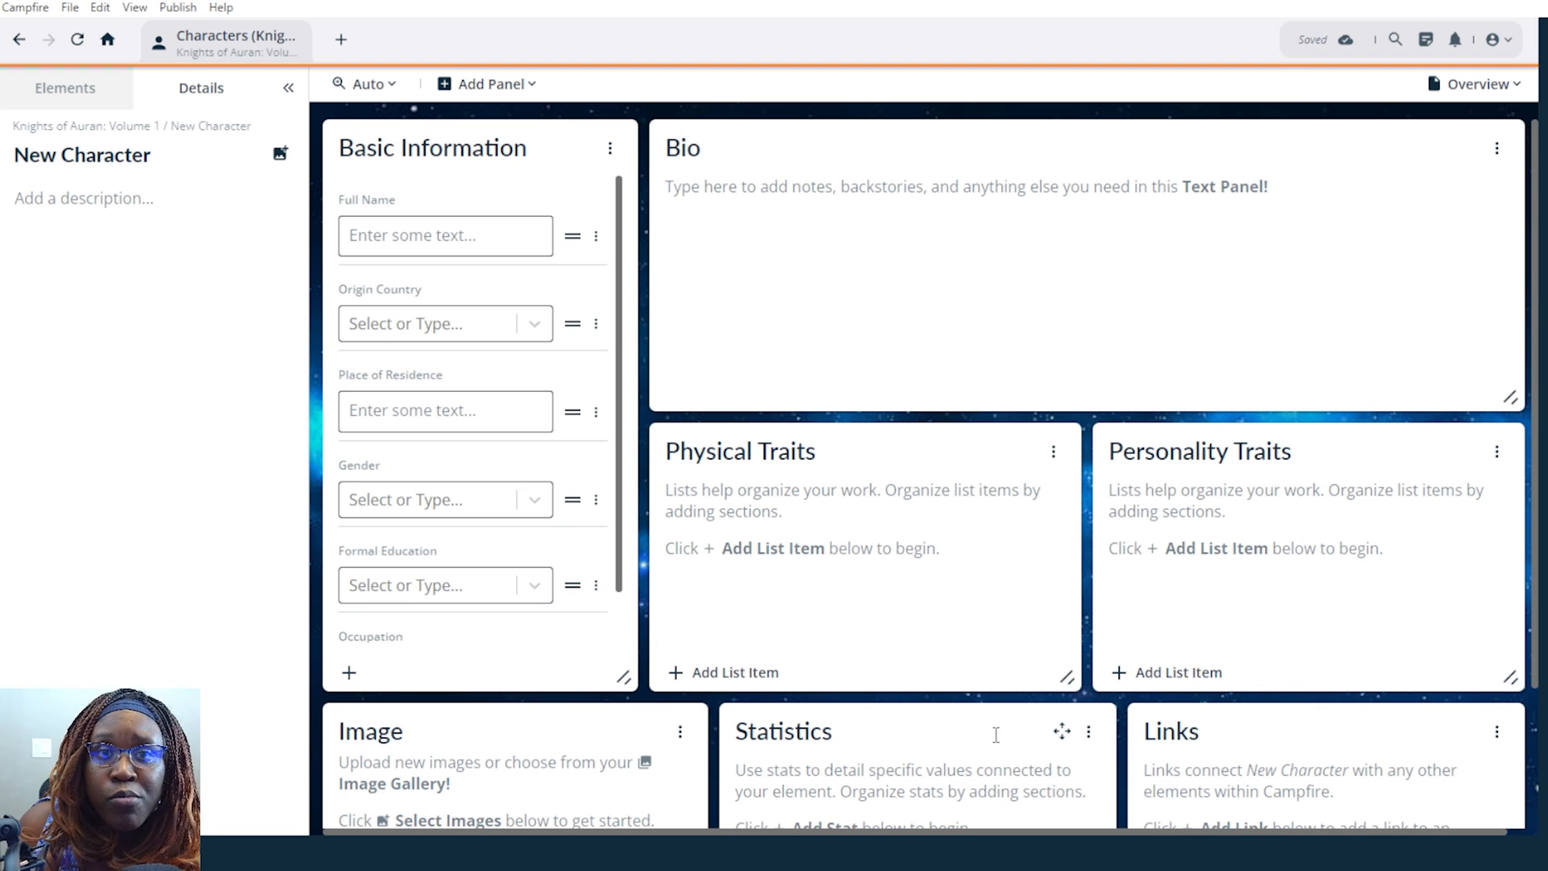
{"action": "left_click", "coordinate": [1089, 731]}
{"action": "left_click", "coordinate": [882, 748]}
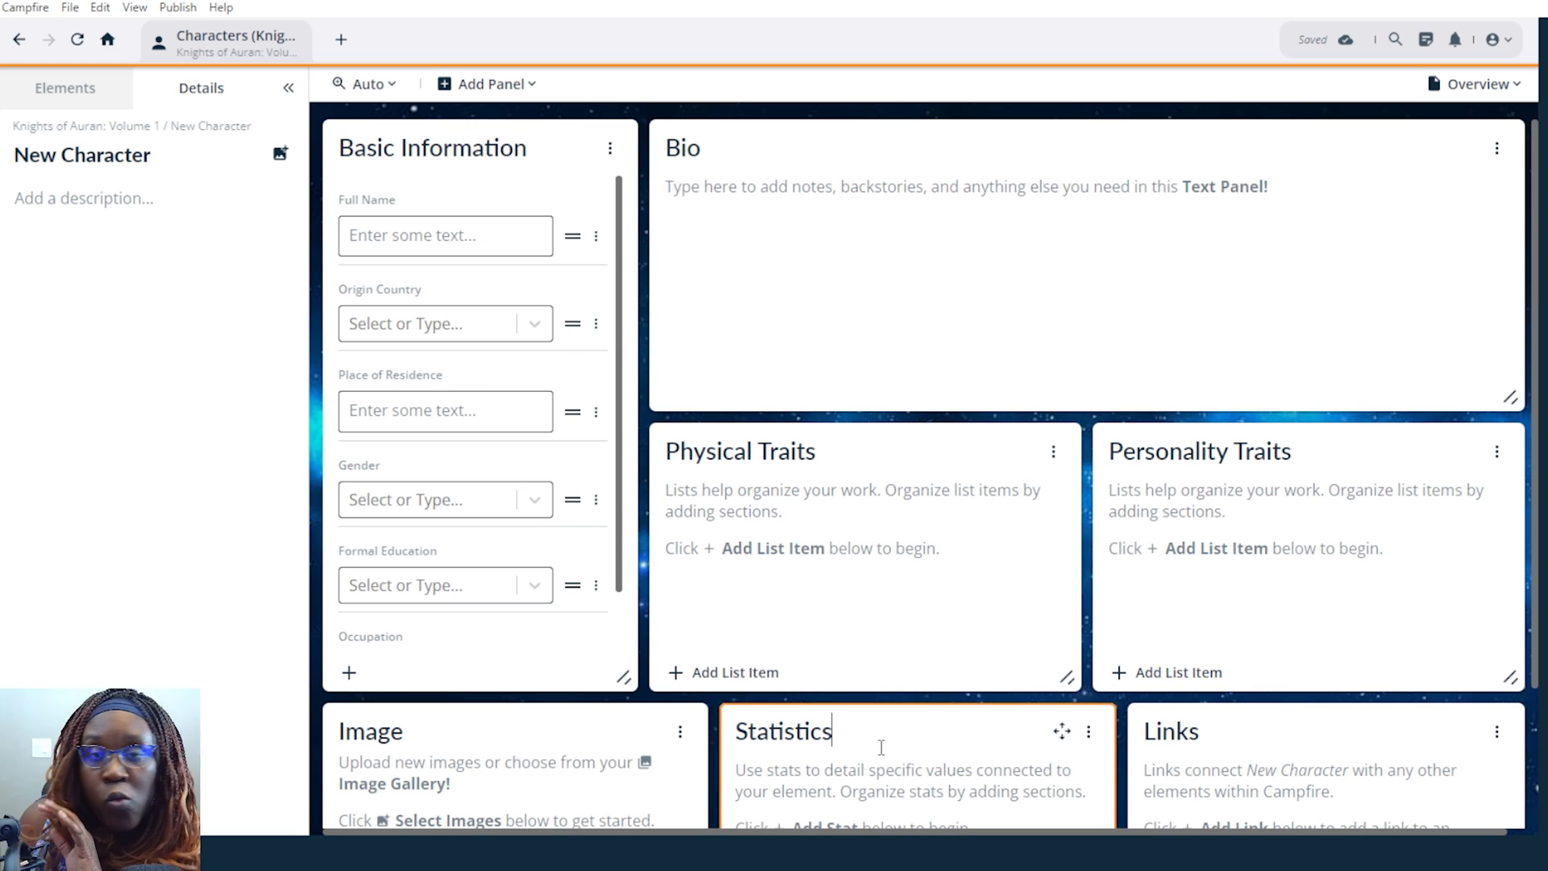
{"action": "scroll", "coordinate": [915, 737], "scroll_direction": "down", "scroll_amount": 2}
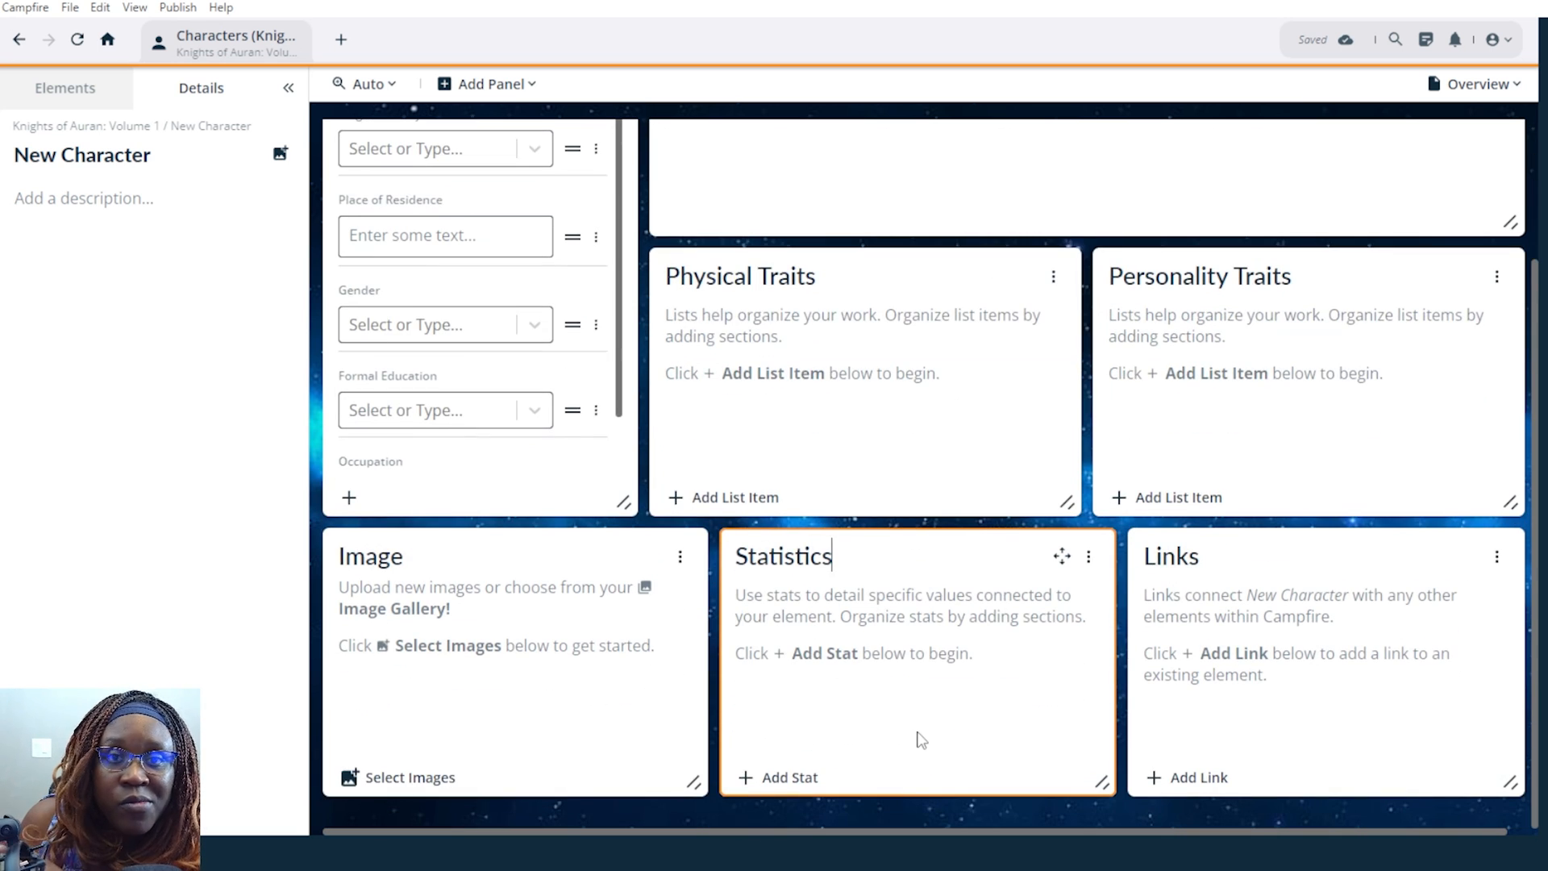
{"action": "left_click", "coordinate": [1091, 566]}
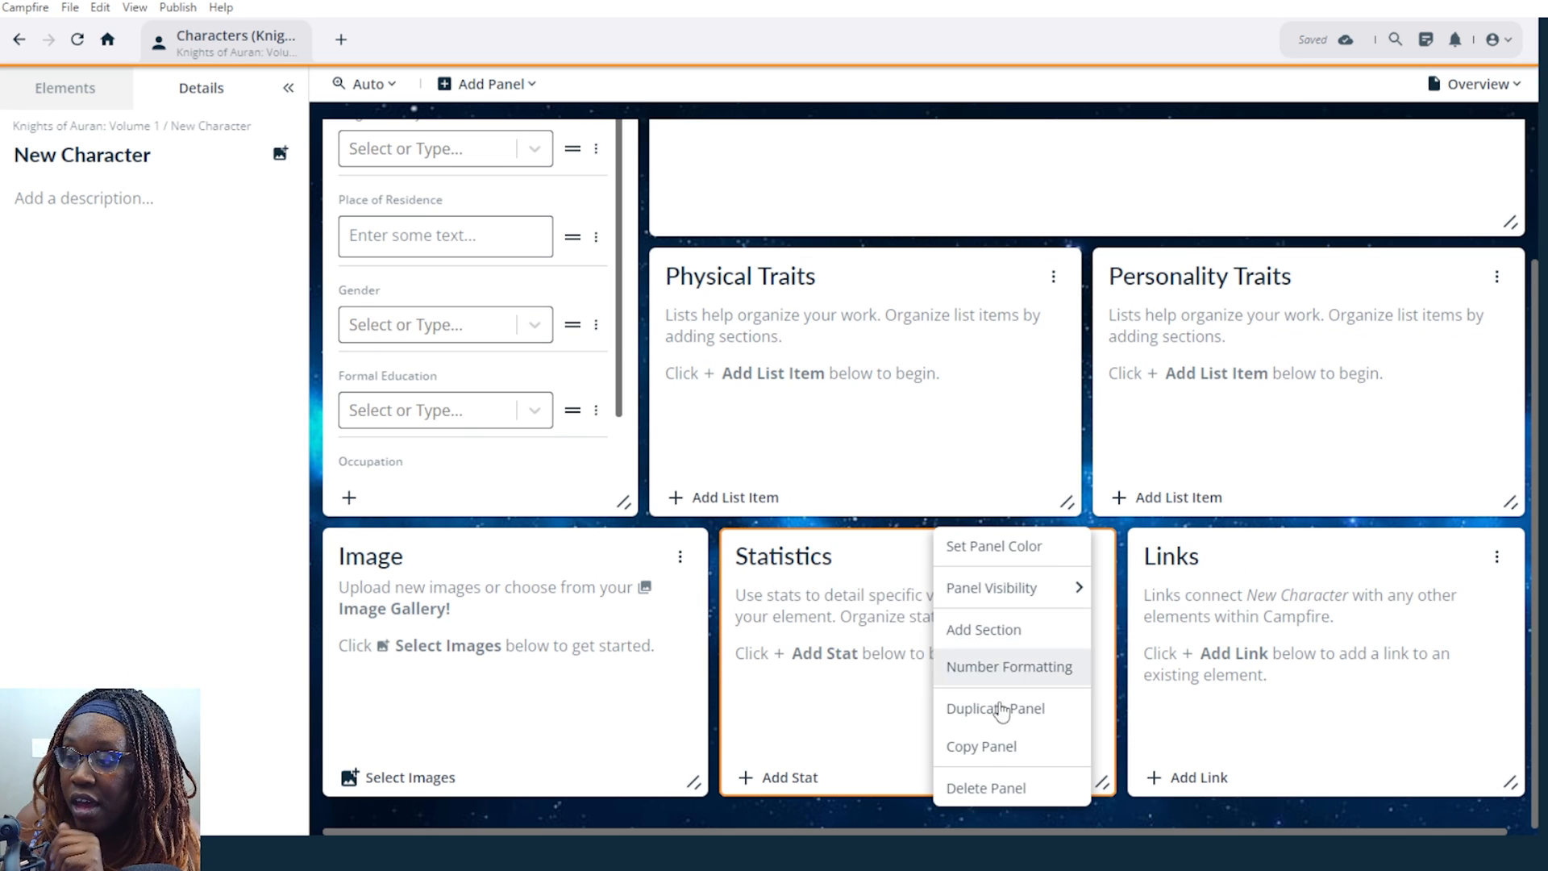
{"action": "left_click", "coordinate": [1026, 785]}
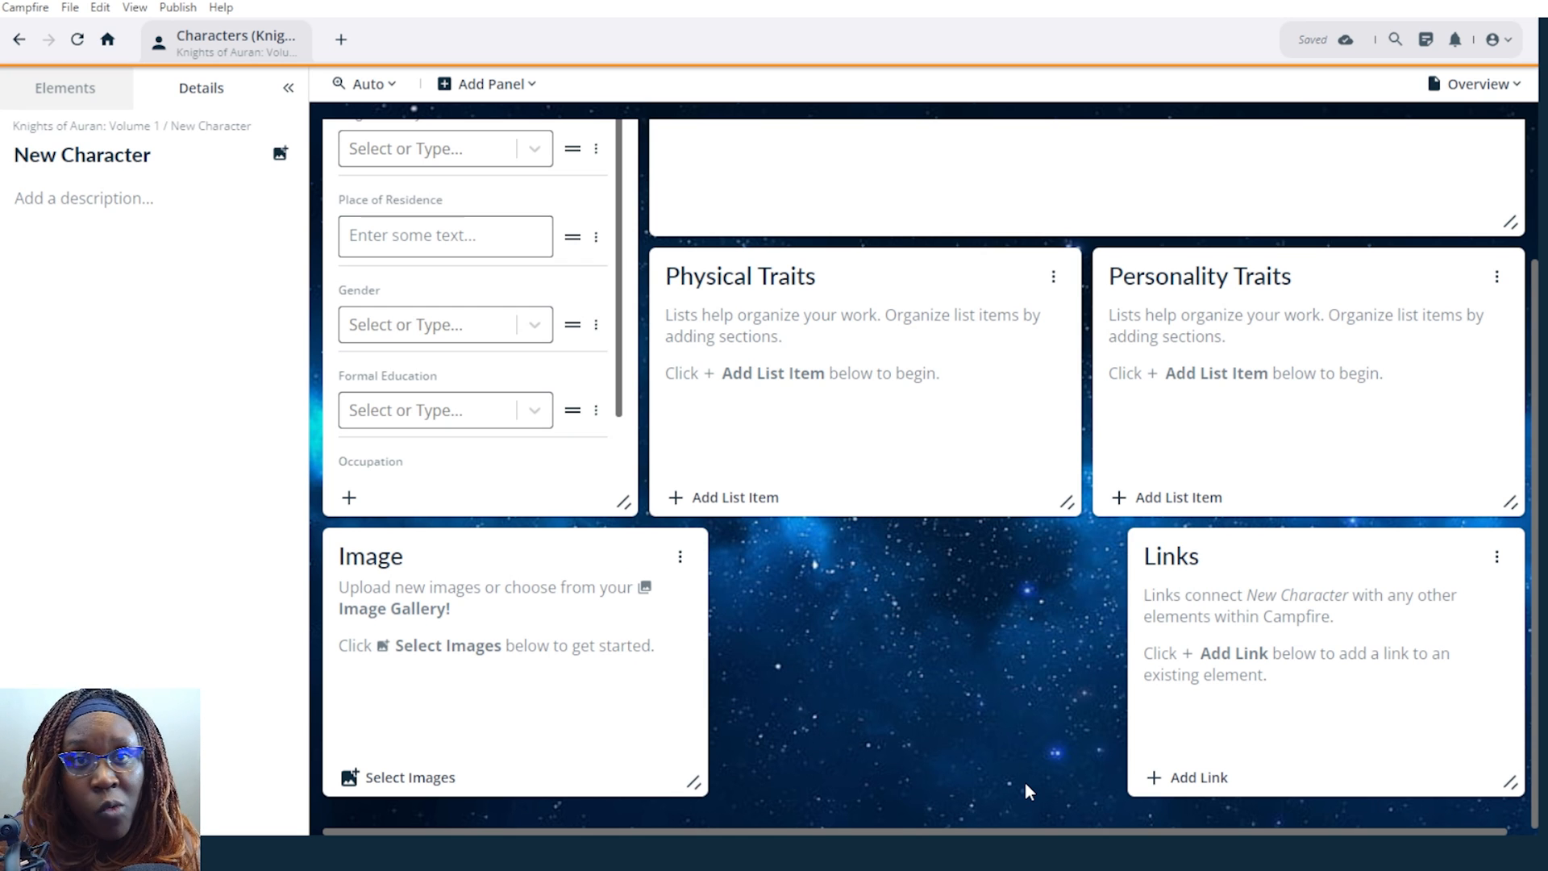
Delete the Physical Traits panel from the new character's page.
{"action": "scroll", "coordinate": [790, 731], "scroll_direction": "up", "scroll_amount": 2}
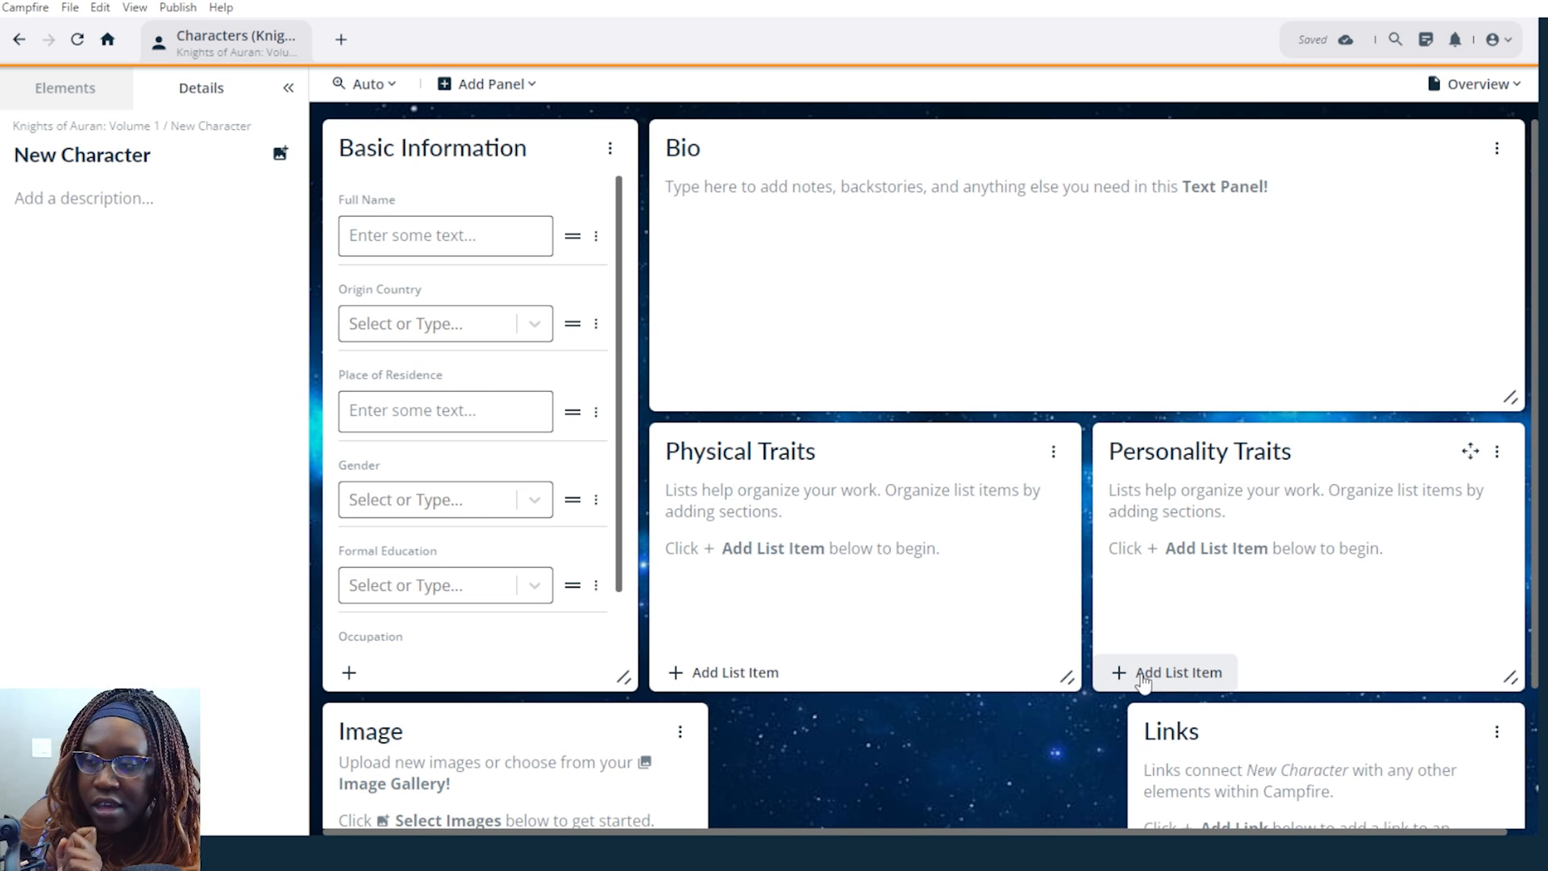
{"action": "left_click", "coordinate": [1053, 453]}
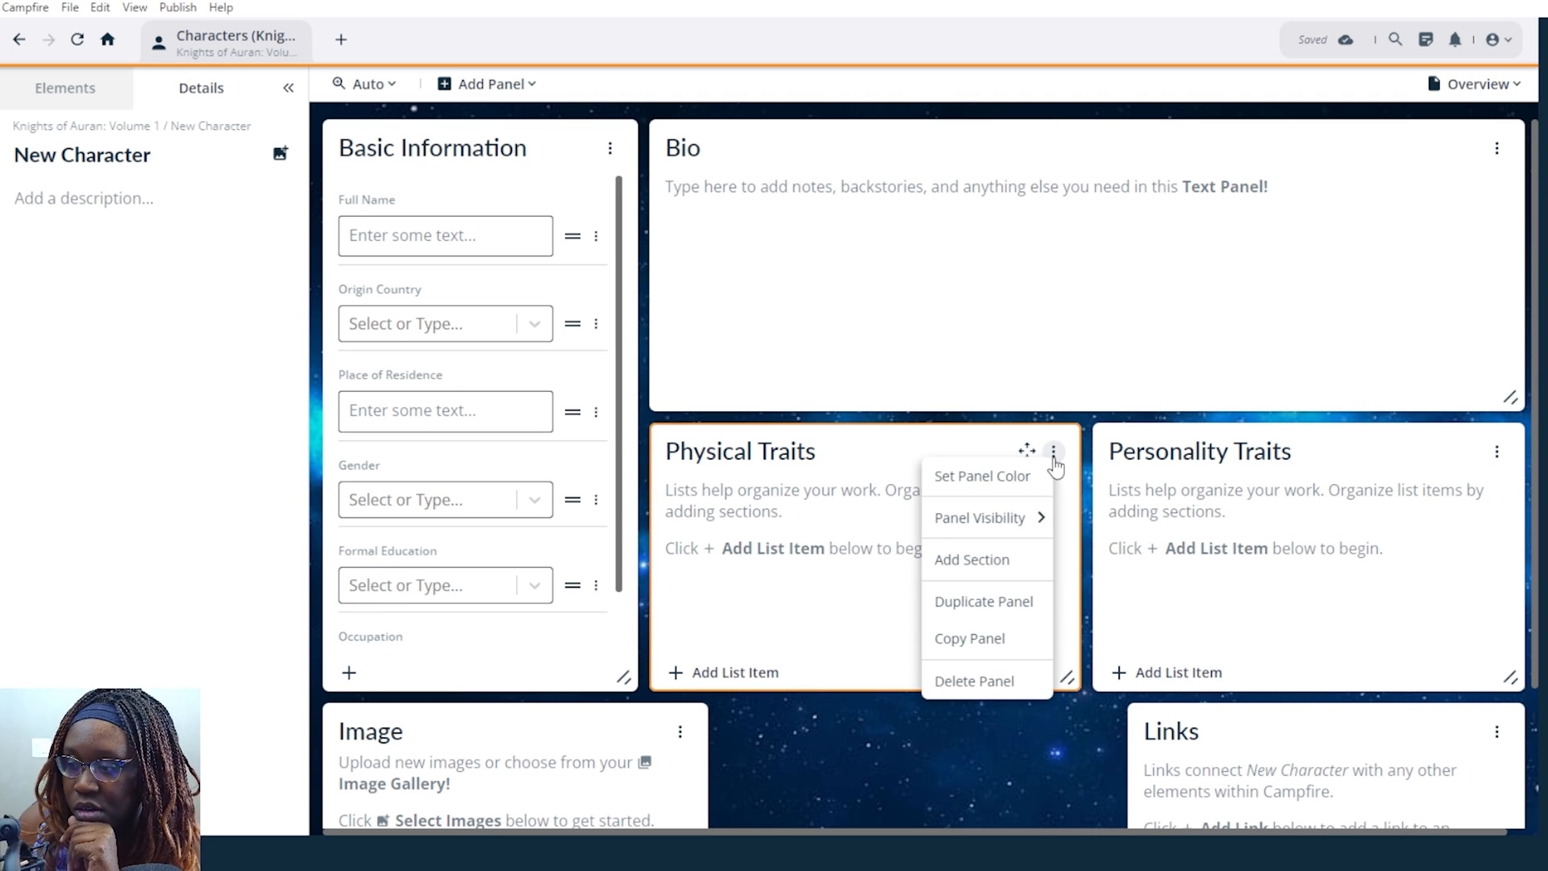
{"action": "left_click", "coordinate": [974, 682]}
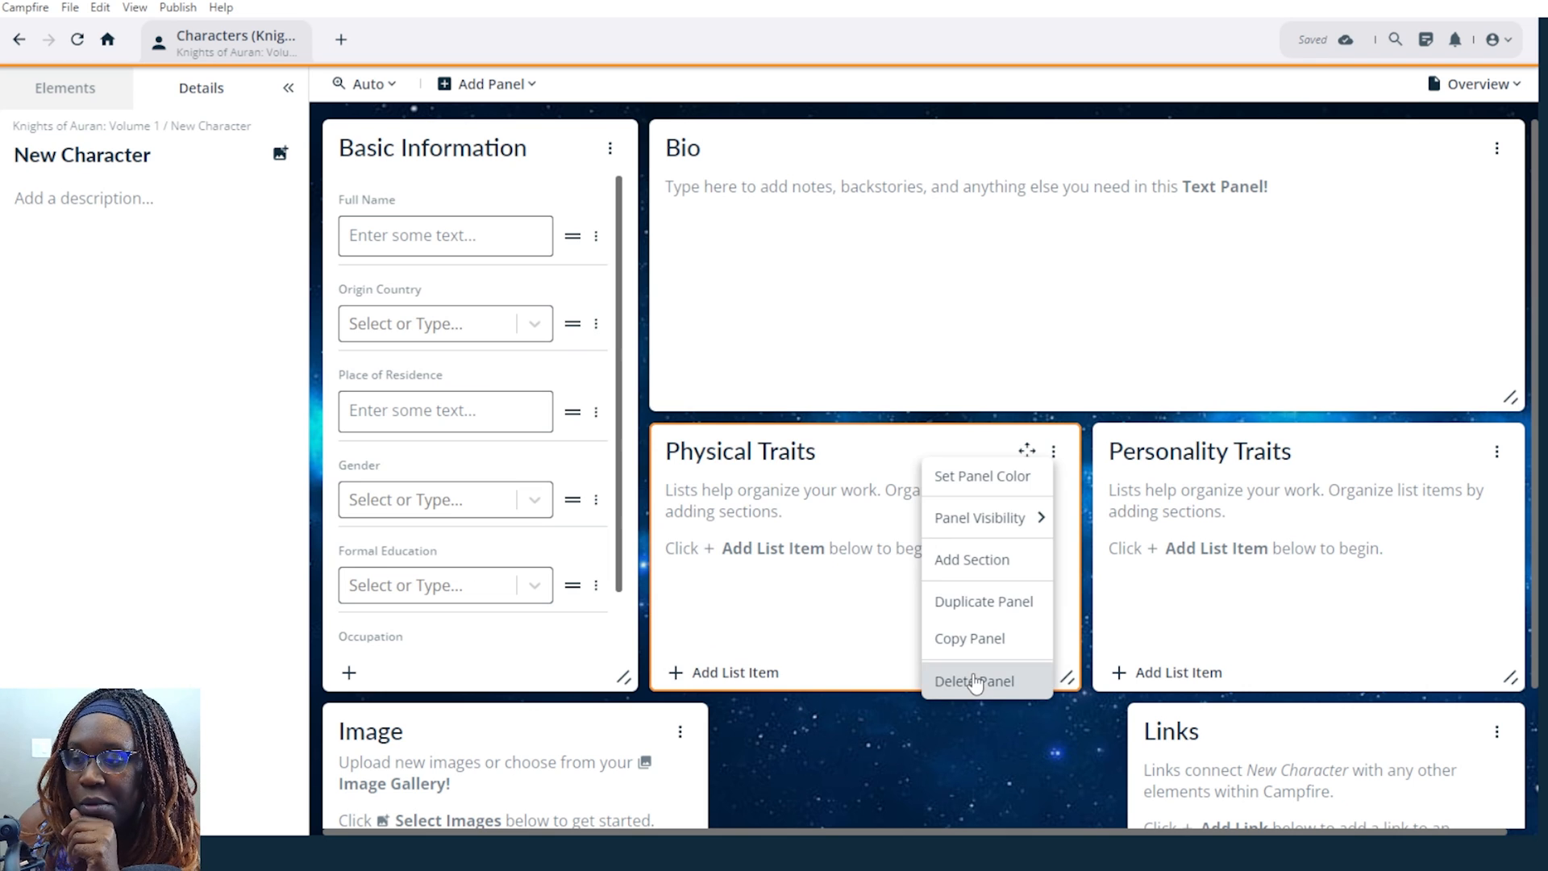
Move the Bio panel out of the way and place the Image and Personality Traits panels side by side next to Basic Information.
{"action": "left_click_drag", "start_coordinate": [654, 730], "coordinate": [980, 453]}
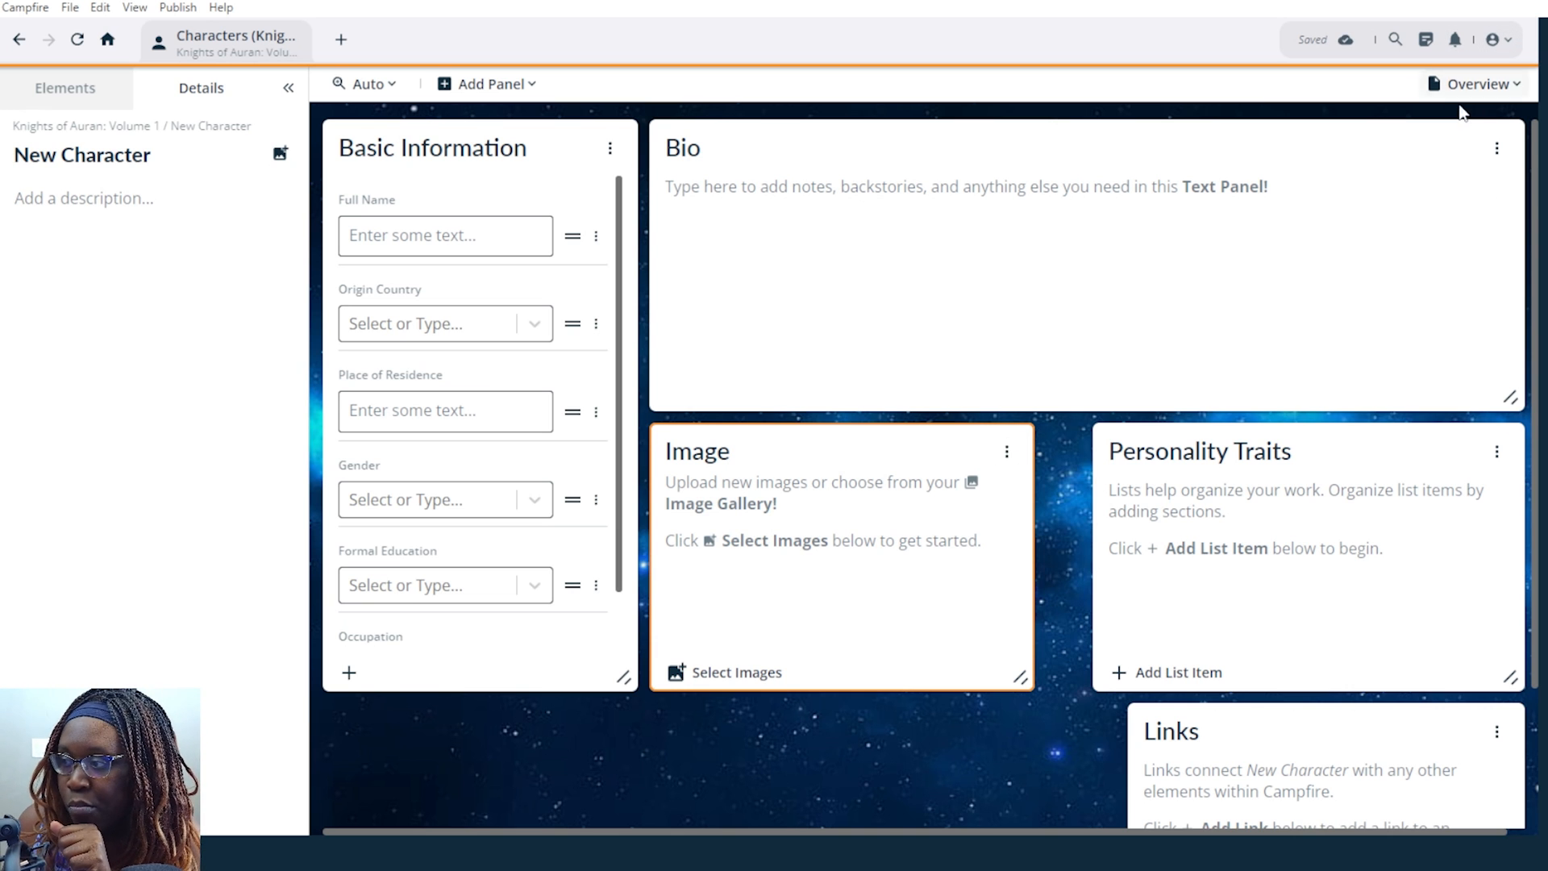
{"action": "left_click_drag", "start_coordinate": [1468, 147], "coordinate": [1150, 668]}
{"action": "left_click_drag", "start_coordinate": [976, 449], "coordinate": [981, 148]}
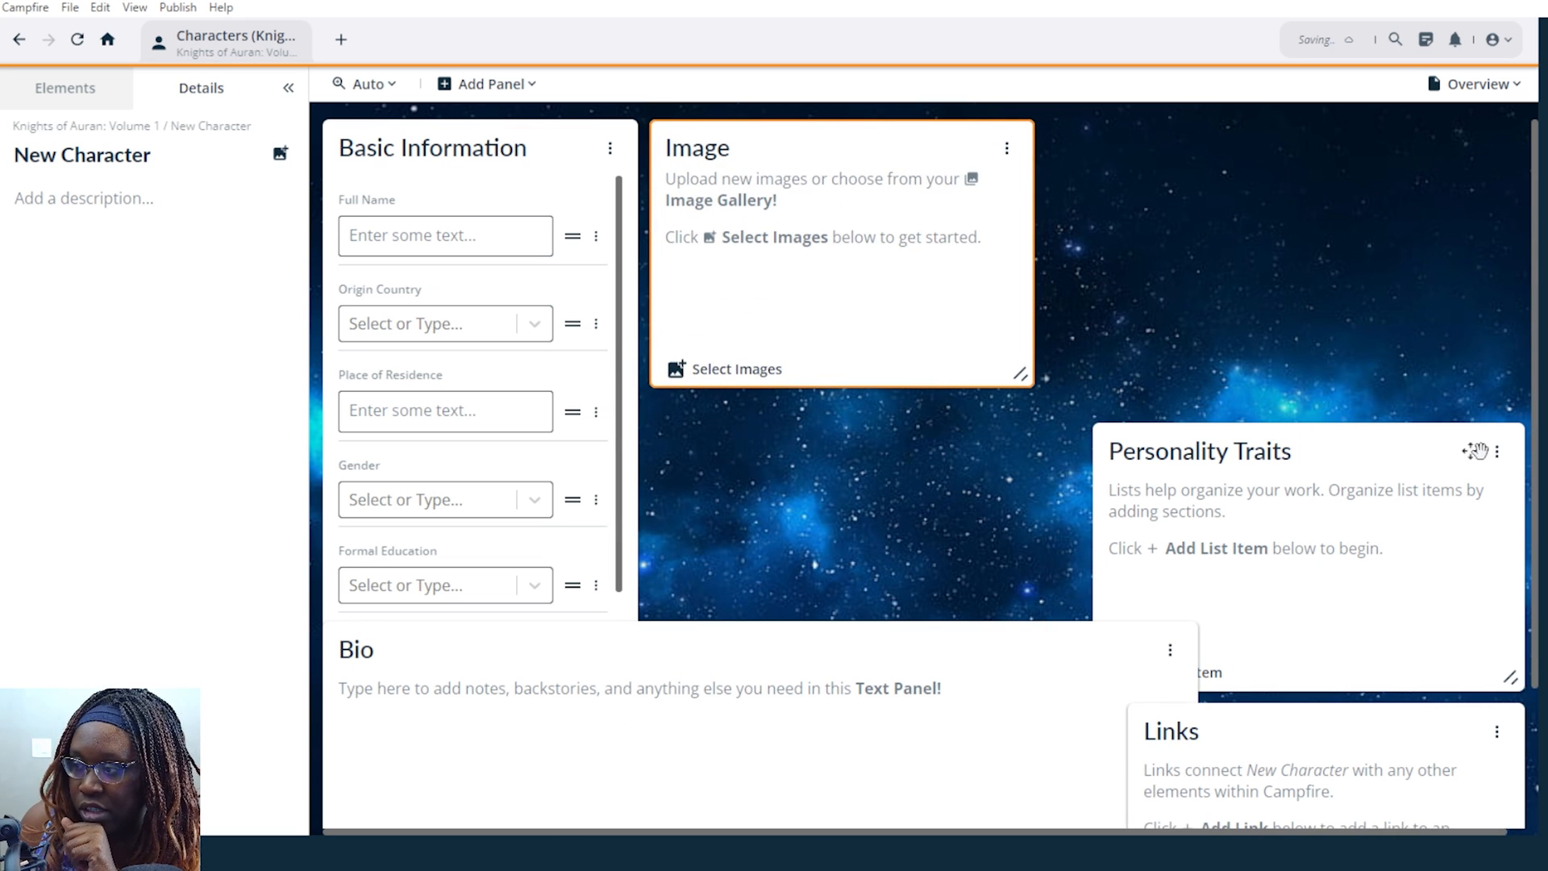
{"action": "left_click_drag", "start_coordinate": [1468, 450], "coordinate": [1436, 151]}
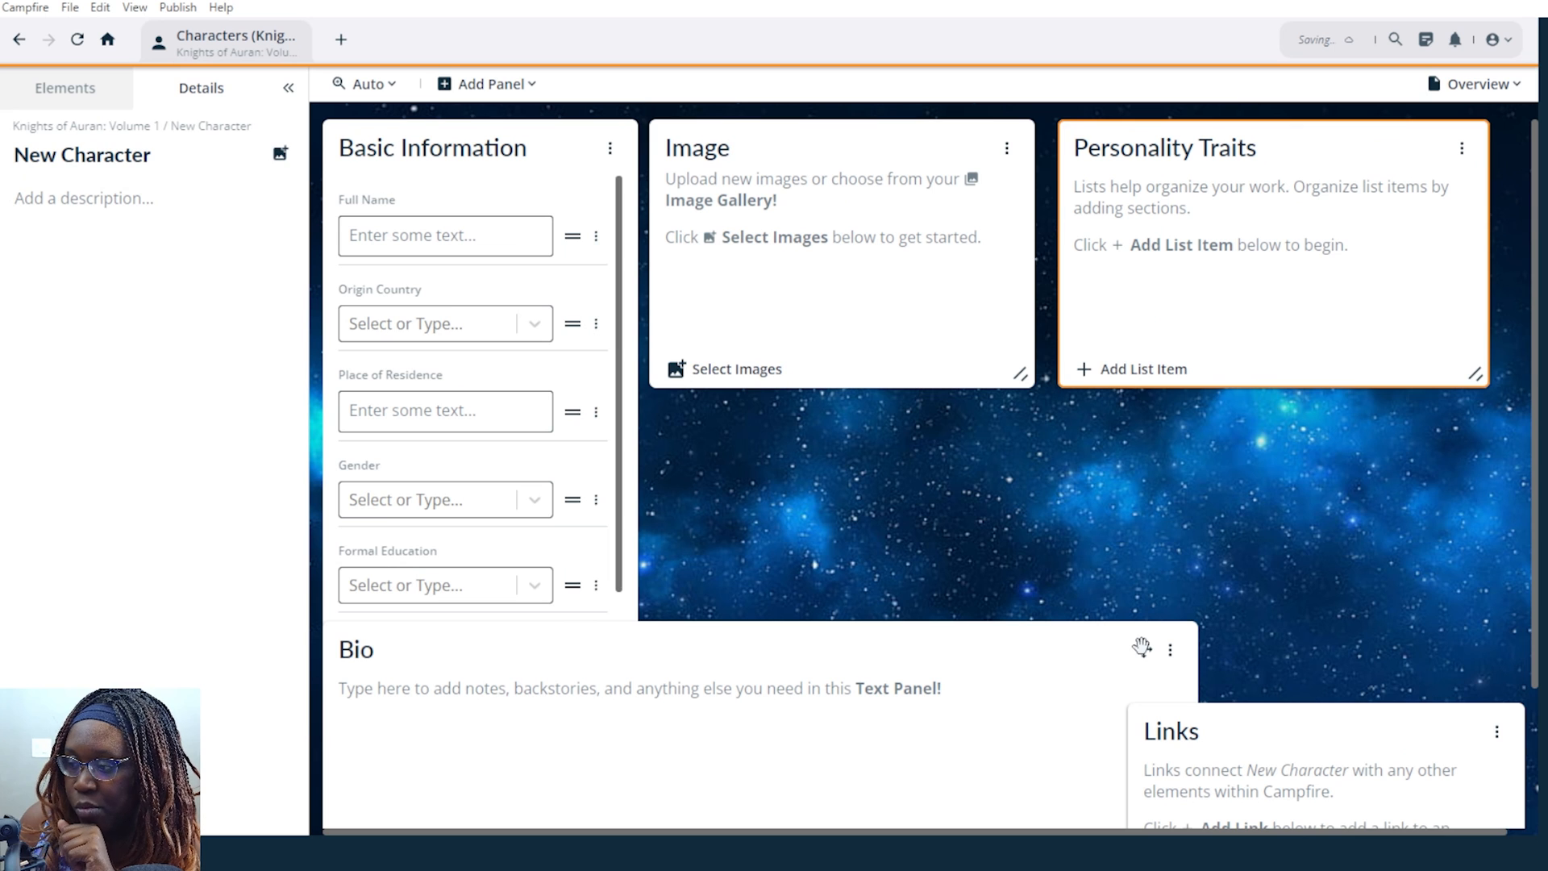
Place the Bio panel beneath Image and Personality Traits, and align the right edges of Bio and Links with Personality Traits.
{"action": "left_click_drag", "start_coordinate": [1140, 645], "coordinate": [1461, 427]}
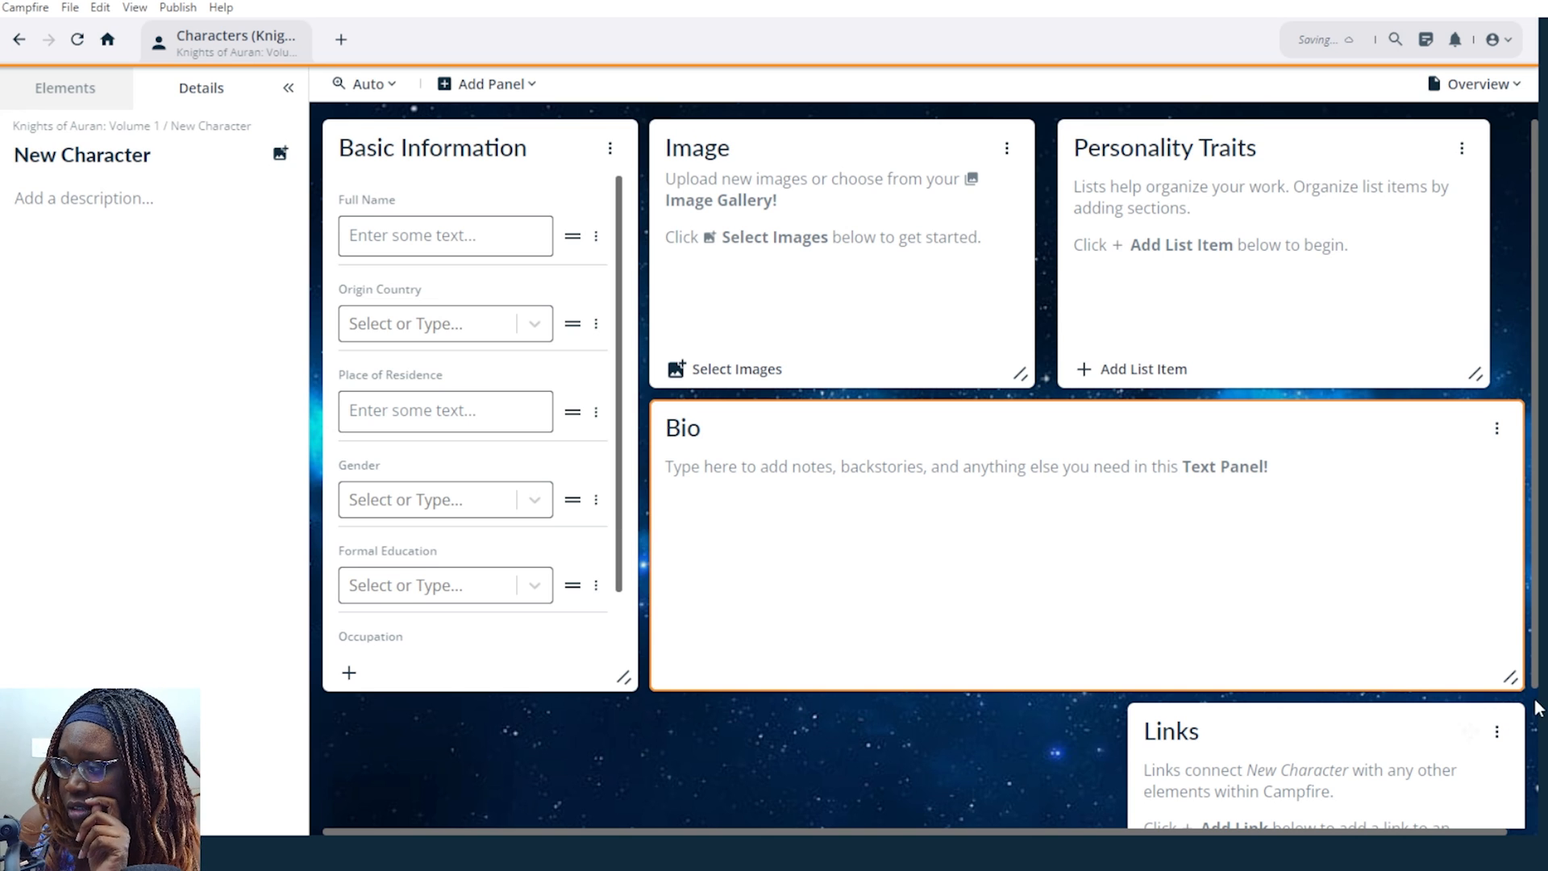
{"action": "left_click_drag", "start_coordinate": [1510, 677], "coordinate": [1436, 731]}
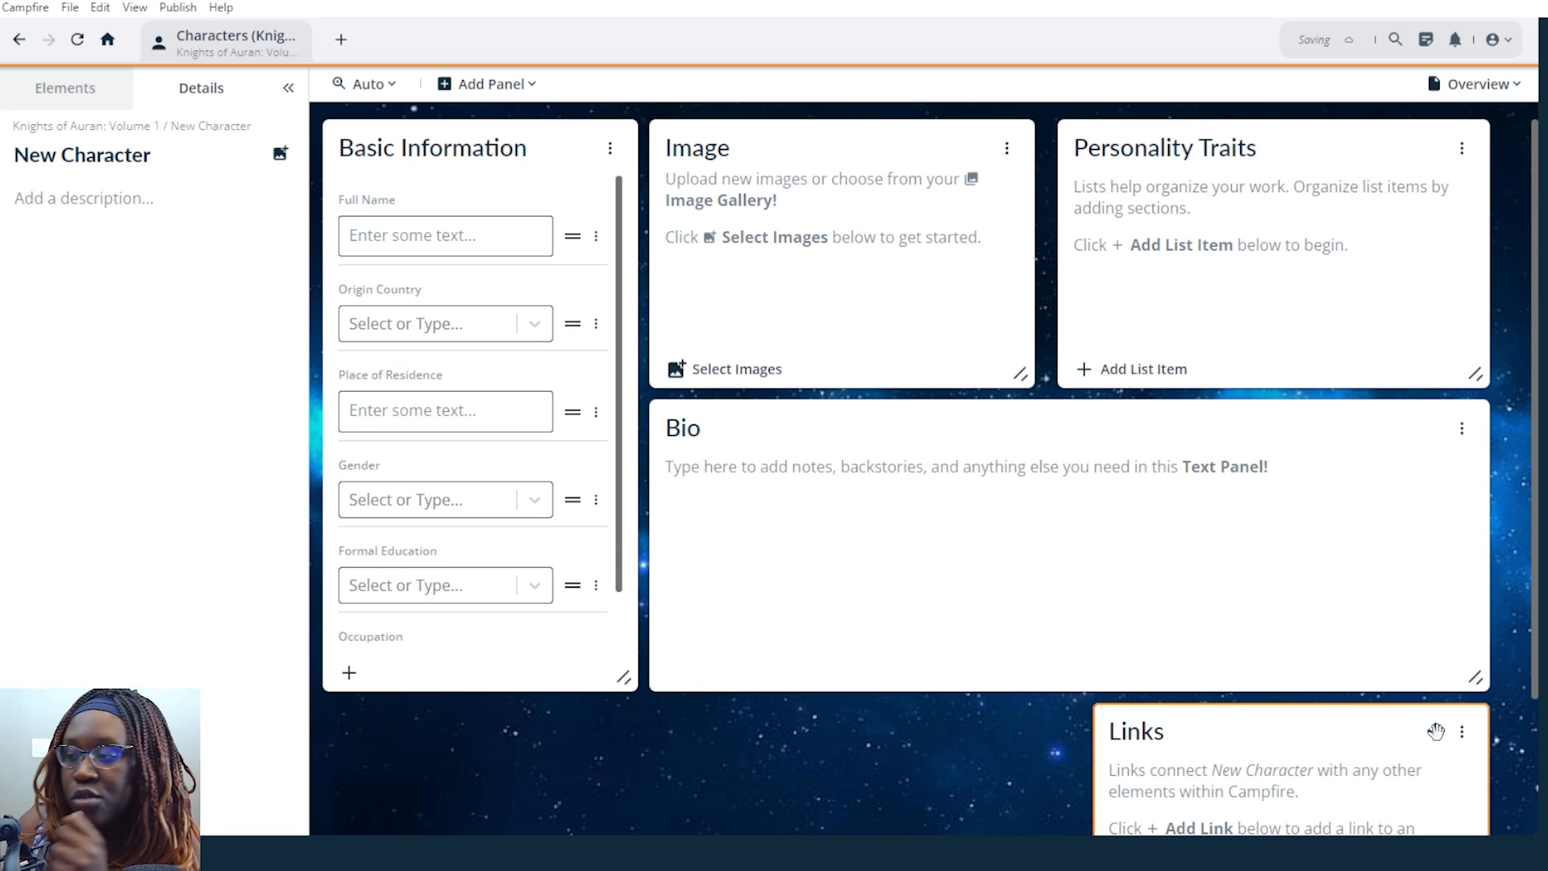
Link the new character to the three existing characters who share a family surname, using the Links panel.
{"action": "scroll", "coordinate": [1419, 746], "scroll_direction": "down", "scroll_amount": 2}
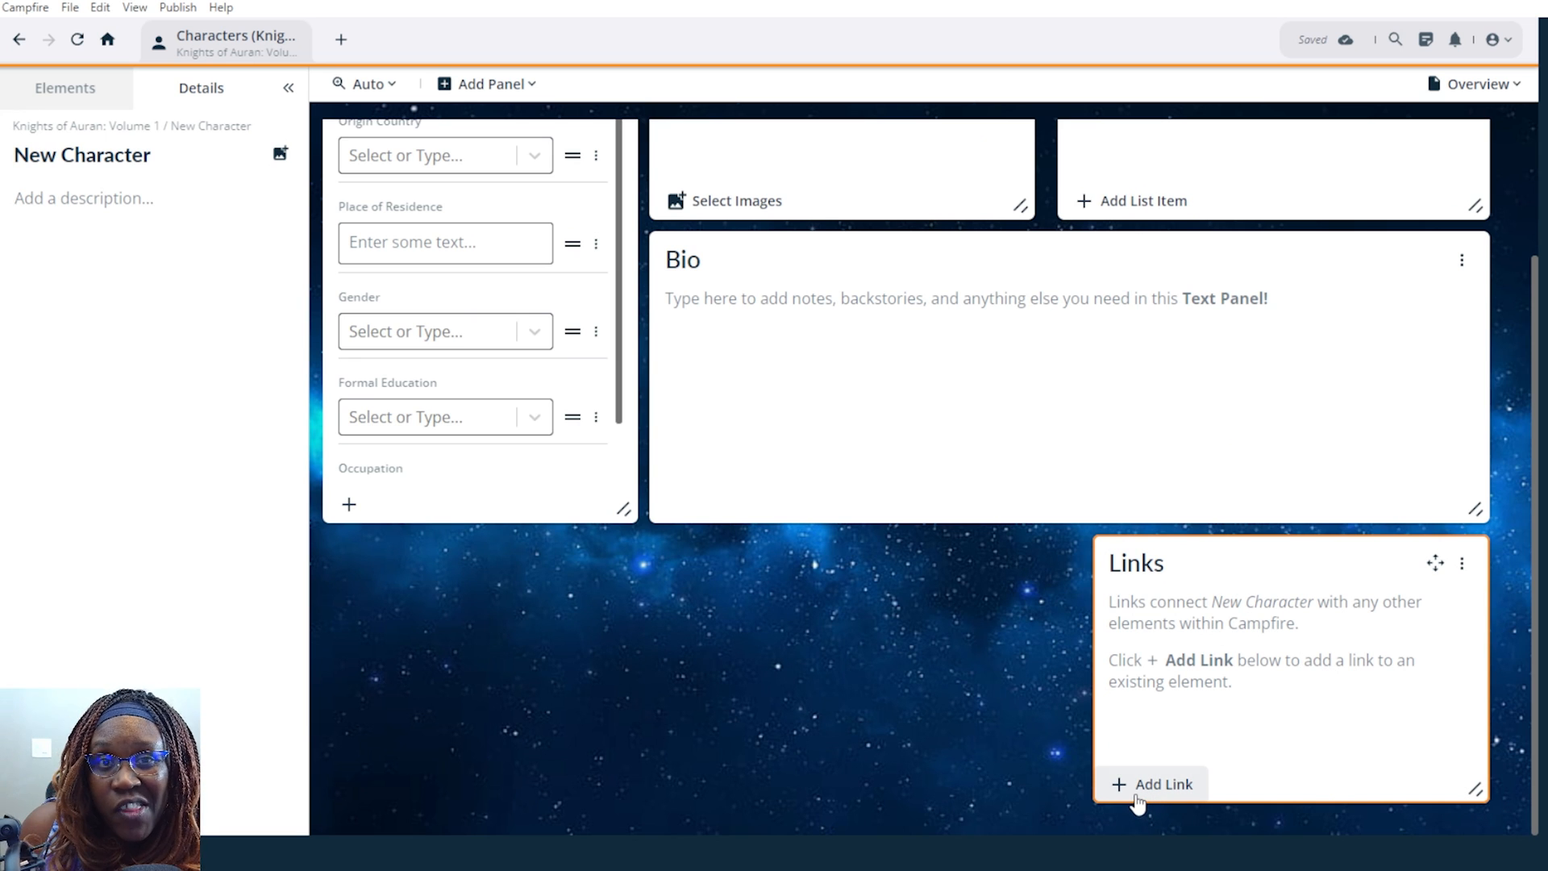
{"action": "left_click", "coordinate": [1158, 783]}
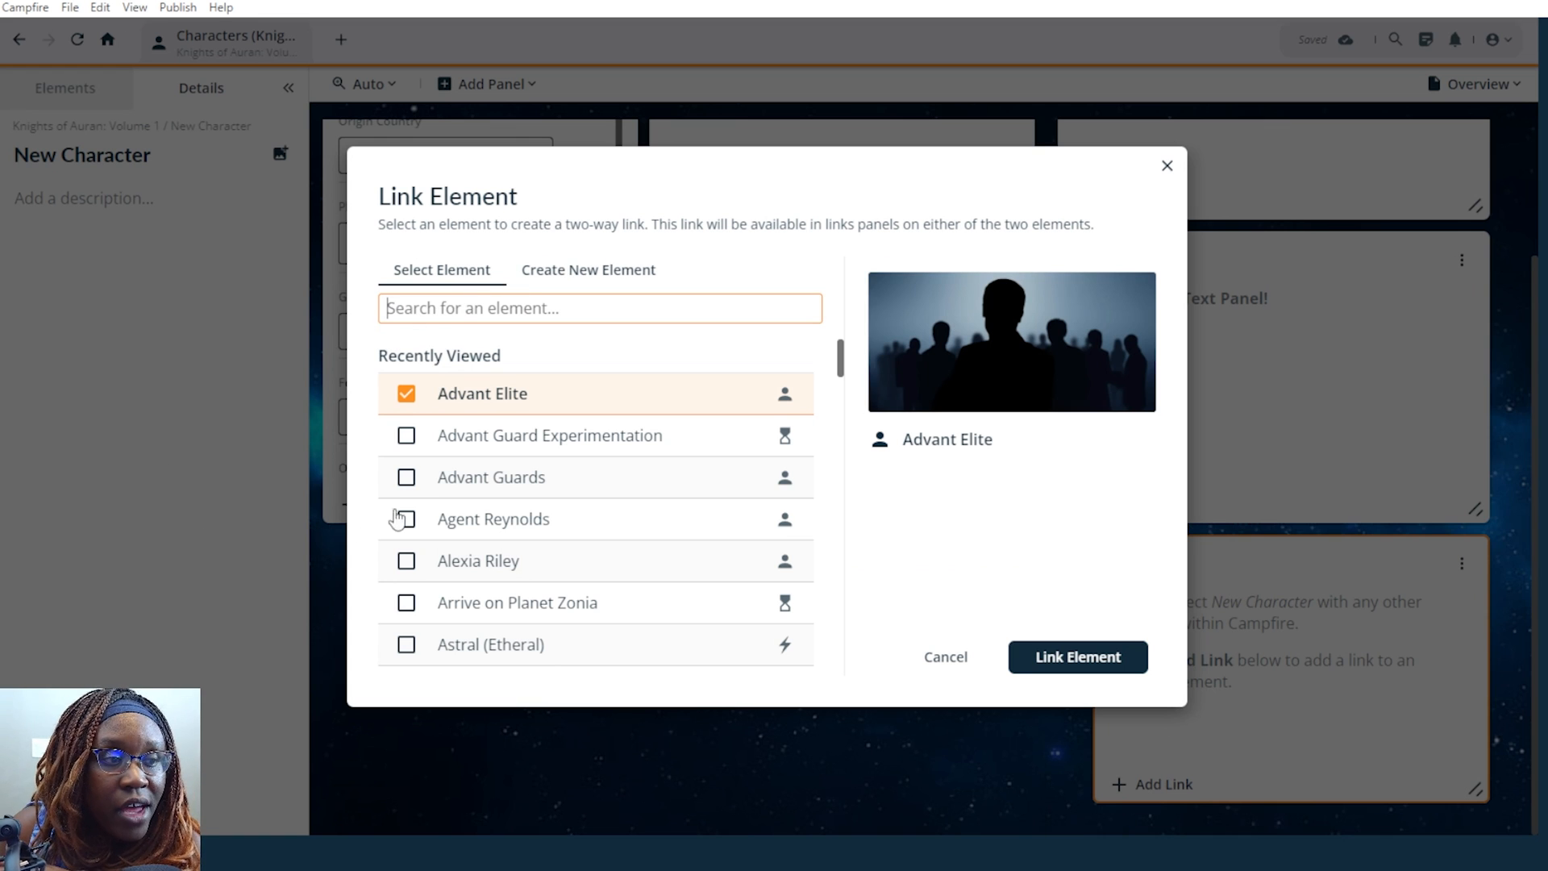
{"action": "scroll", "coordinate": [452, 483], "scroll_direction": "down", "scroll_amount": 1}
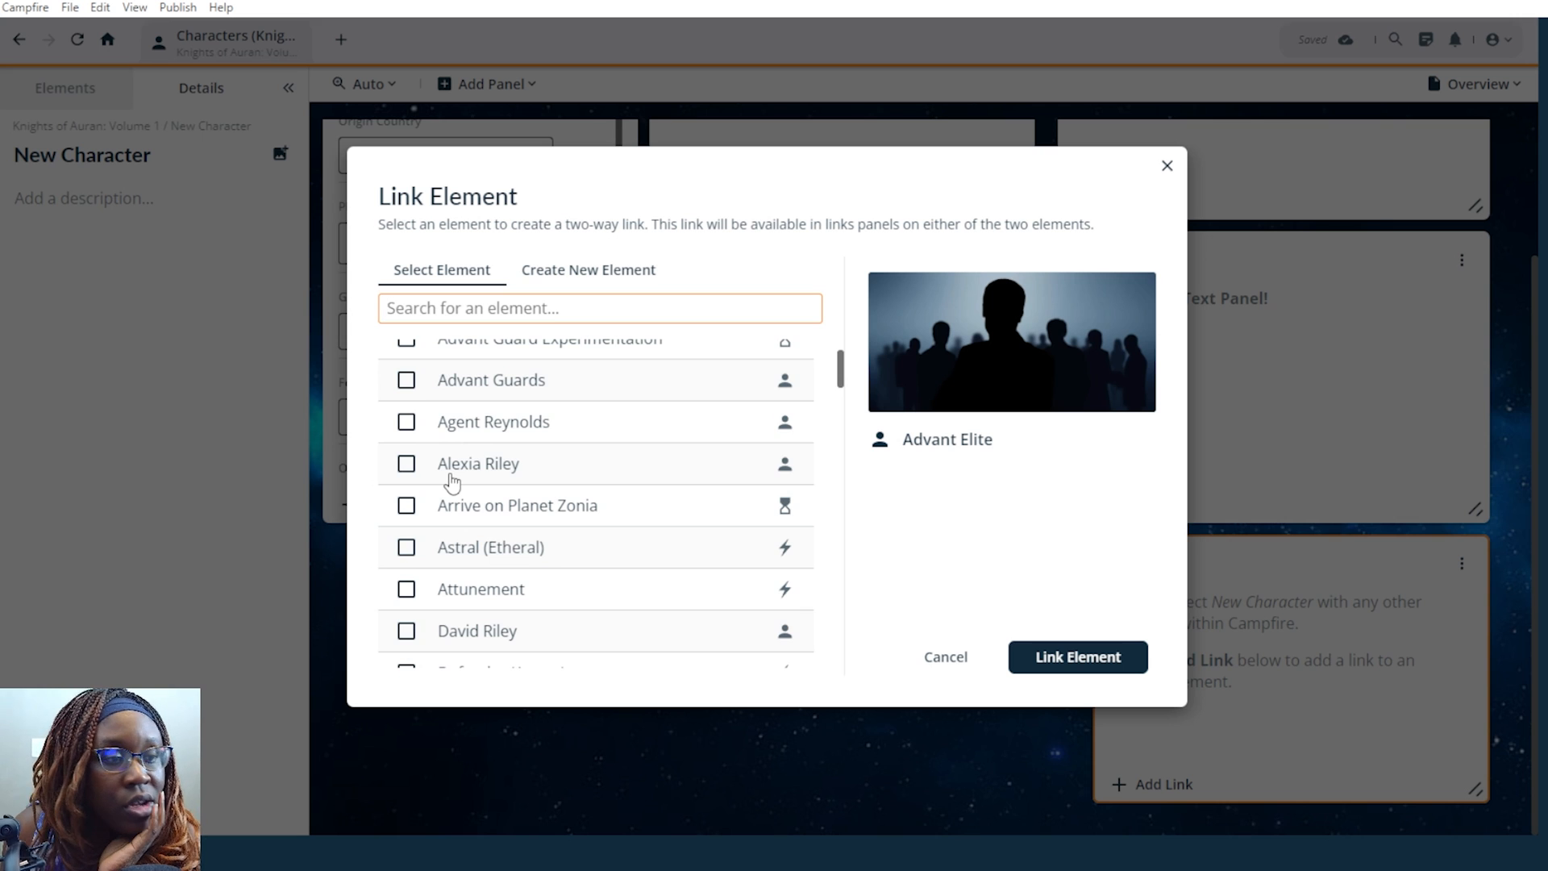
{"action": "scroll", "coordinate": [452, 483], "scroll_direction": "down", "scroll_amount": 1}
{"action": "left_click", "coordinate": [406, 535]}
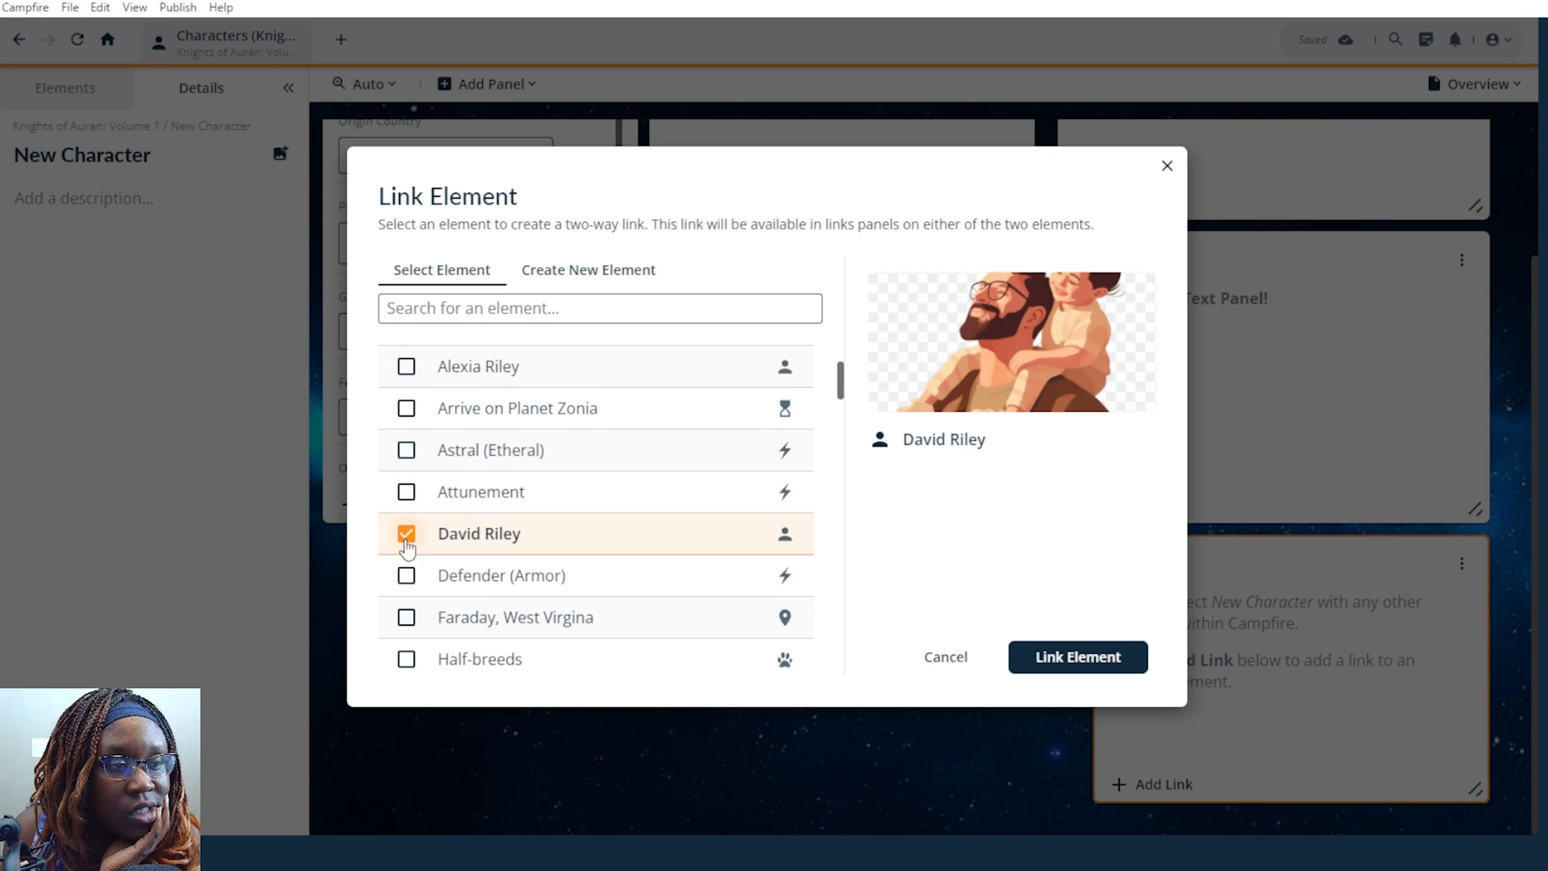
{"action": "scroll", "coordinate": [475, 537], "scroll_direction": "down", "scroll_amount": 4}
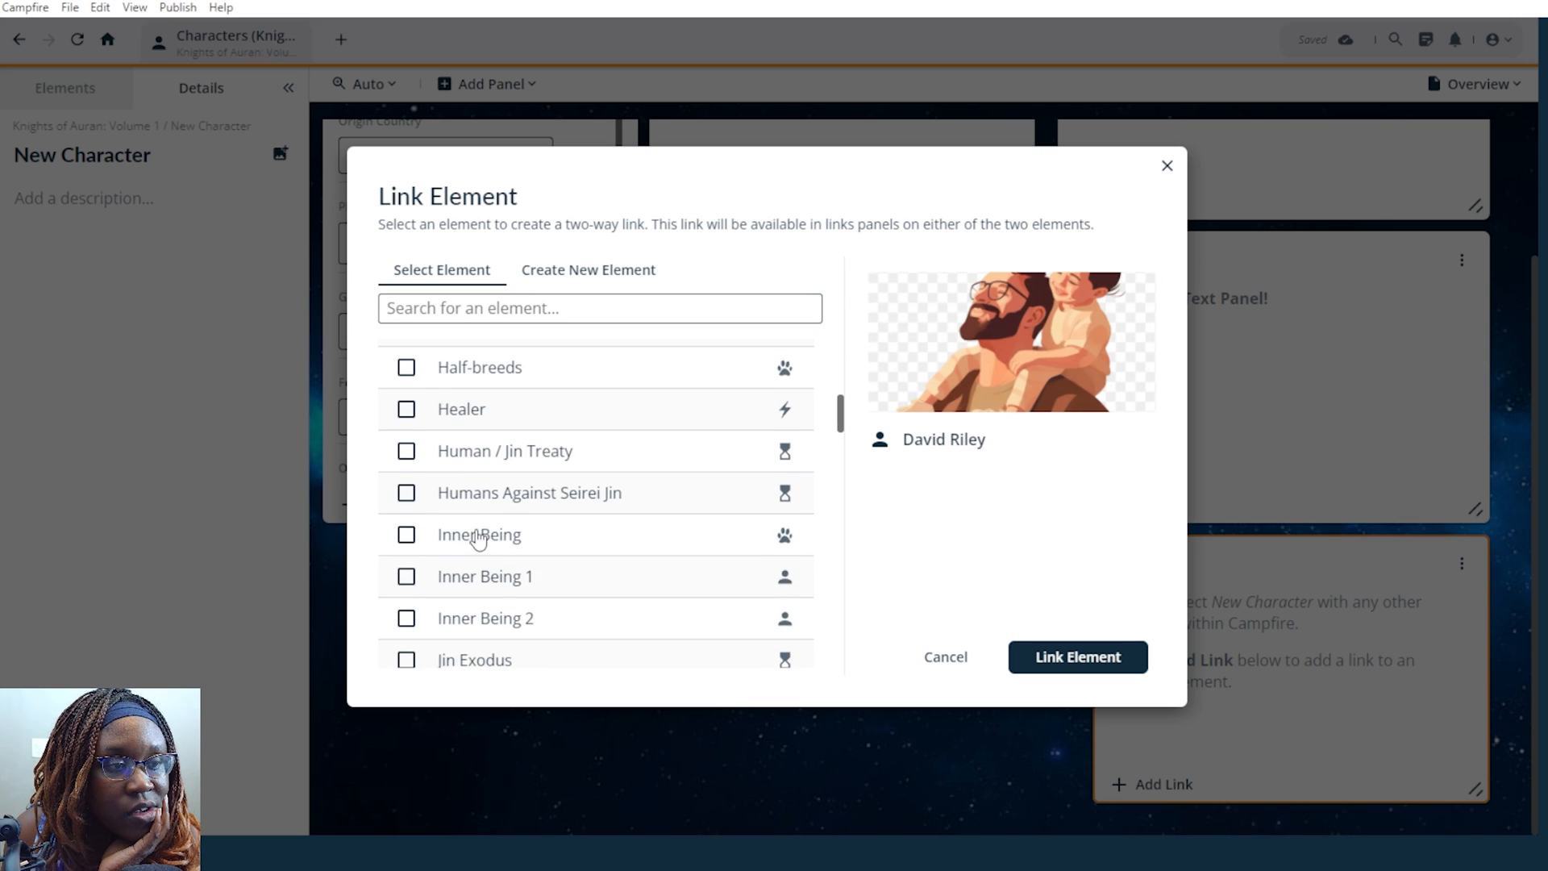
{"action": "scroll", "coordinate": [477, 537], "scroll_direction": "down", "scroll_amount": 3}
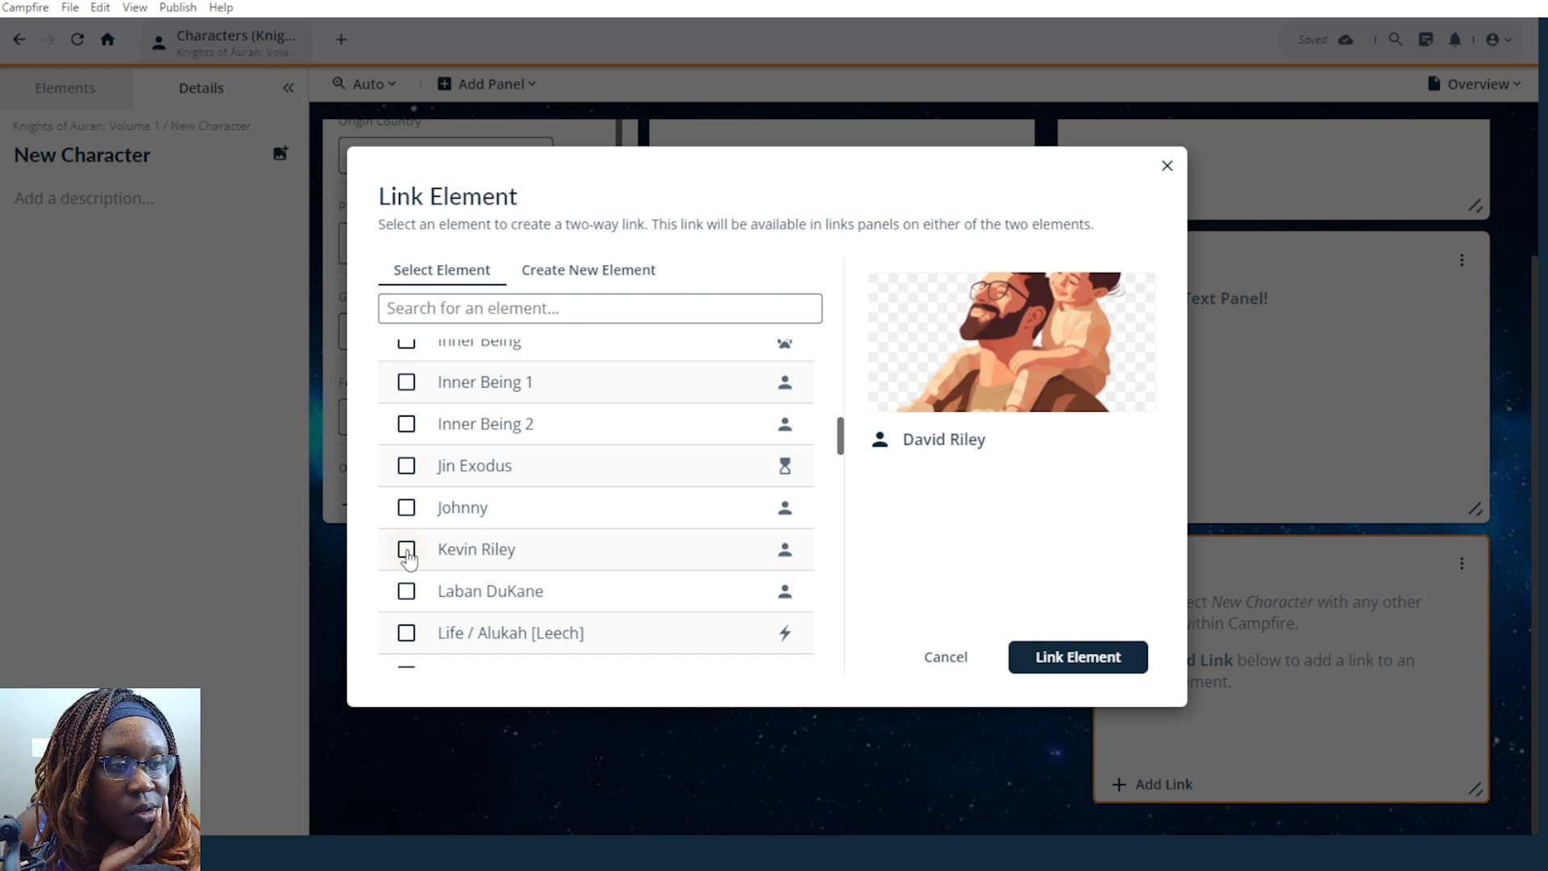
{"action": "left_click", "coordinate": [406, 549]}
{"action": "scroll", "coordinate": [494, 562], "scroll_direction": "down", "scroll_amount": 4}
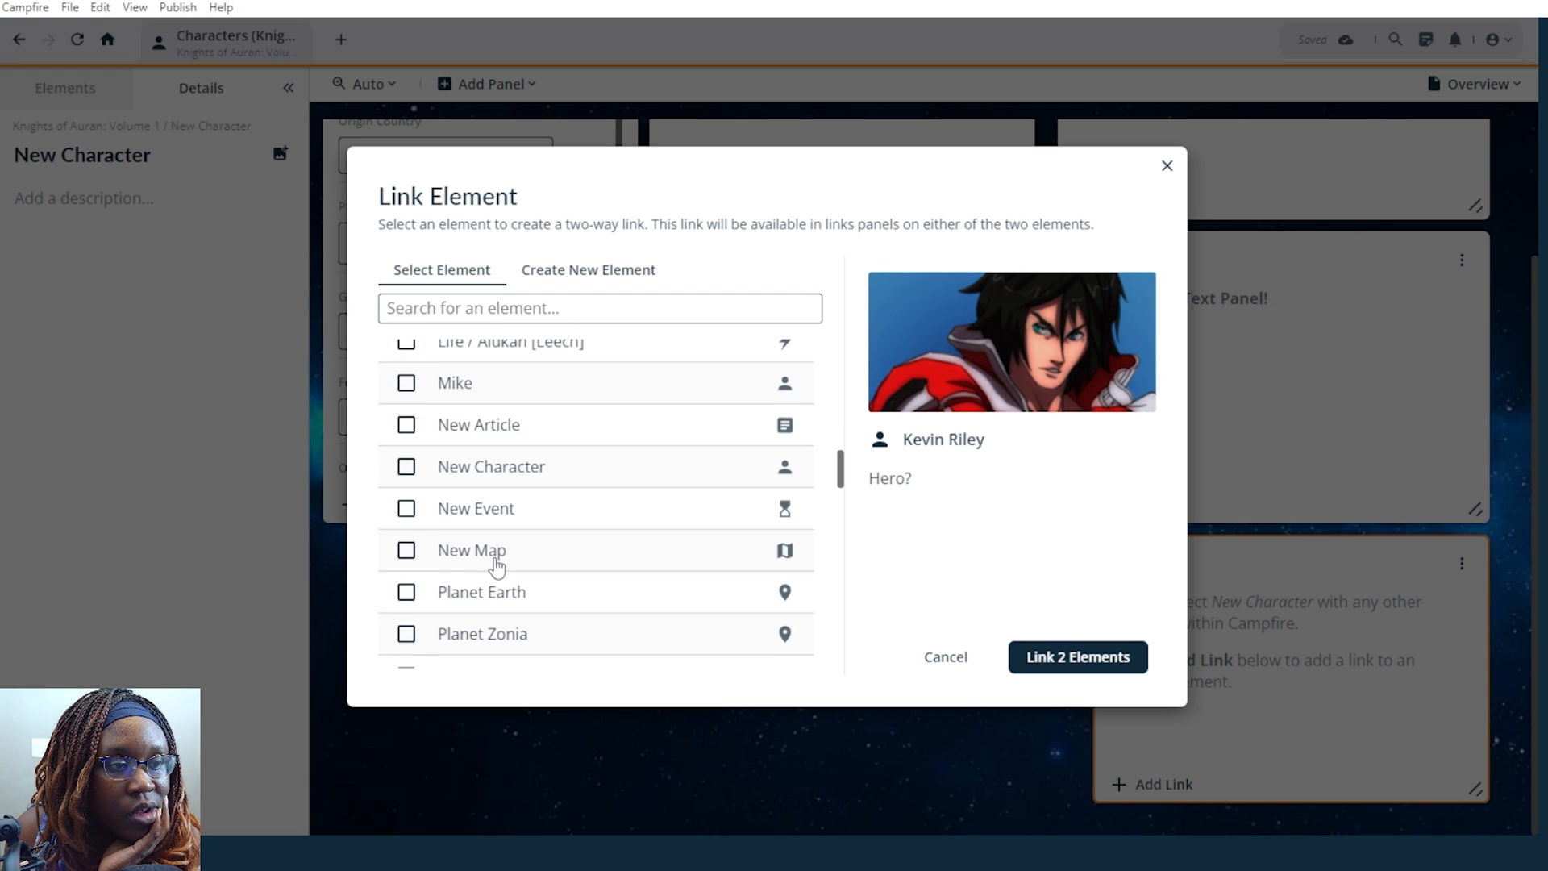
{"action": "scroll", "coordinate": [496, 567], "scroll_direction": "up", "scroll_amount": 12}
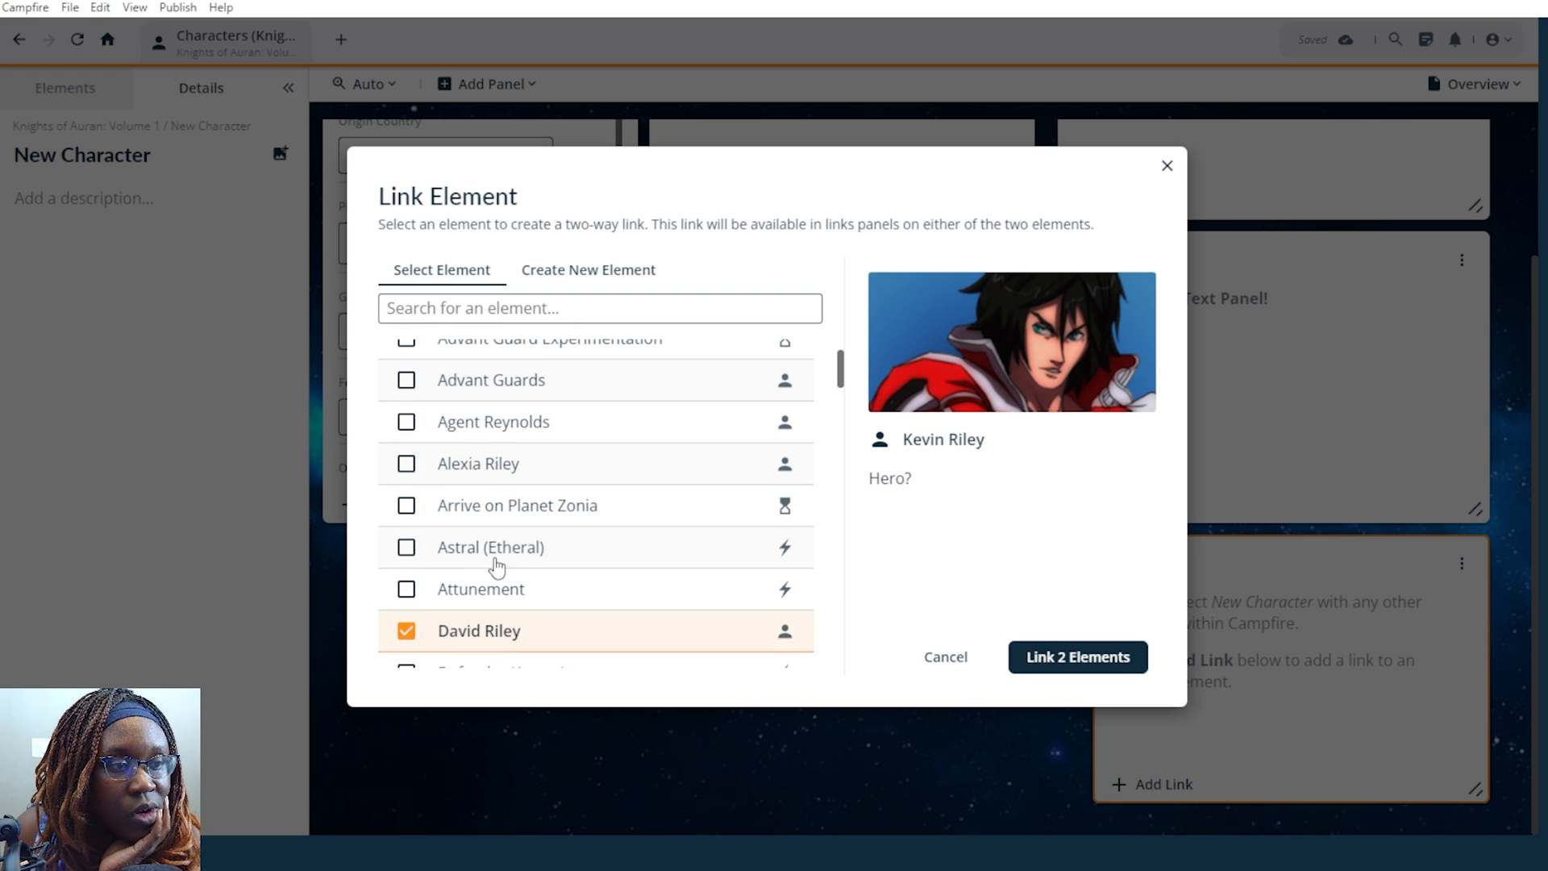
{"action": "scroll", "coordinate": [496, 567], "scroll_direction": "up", "scroll_amount": 2}
{"action": "left_click", "coordinate": [408, 562]}
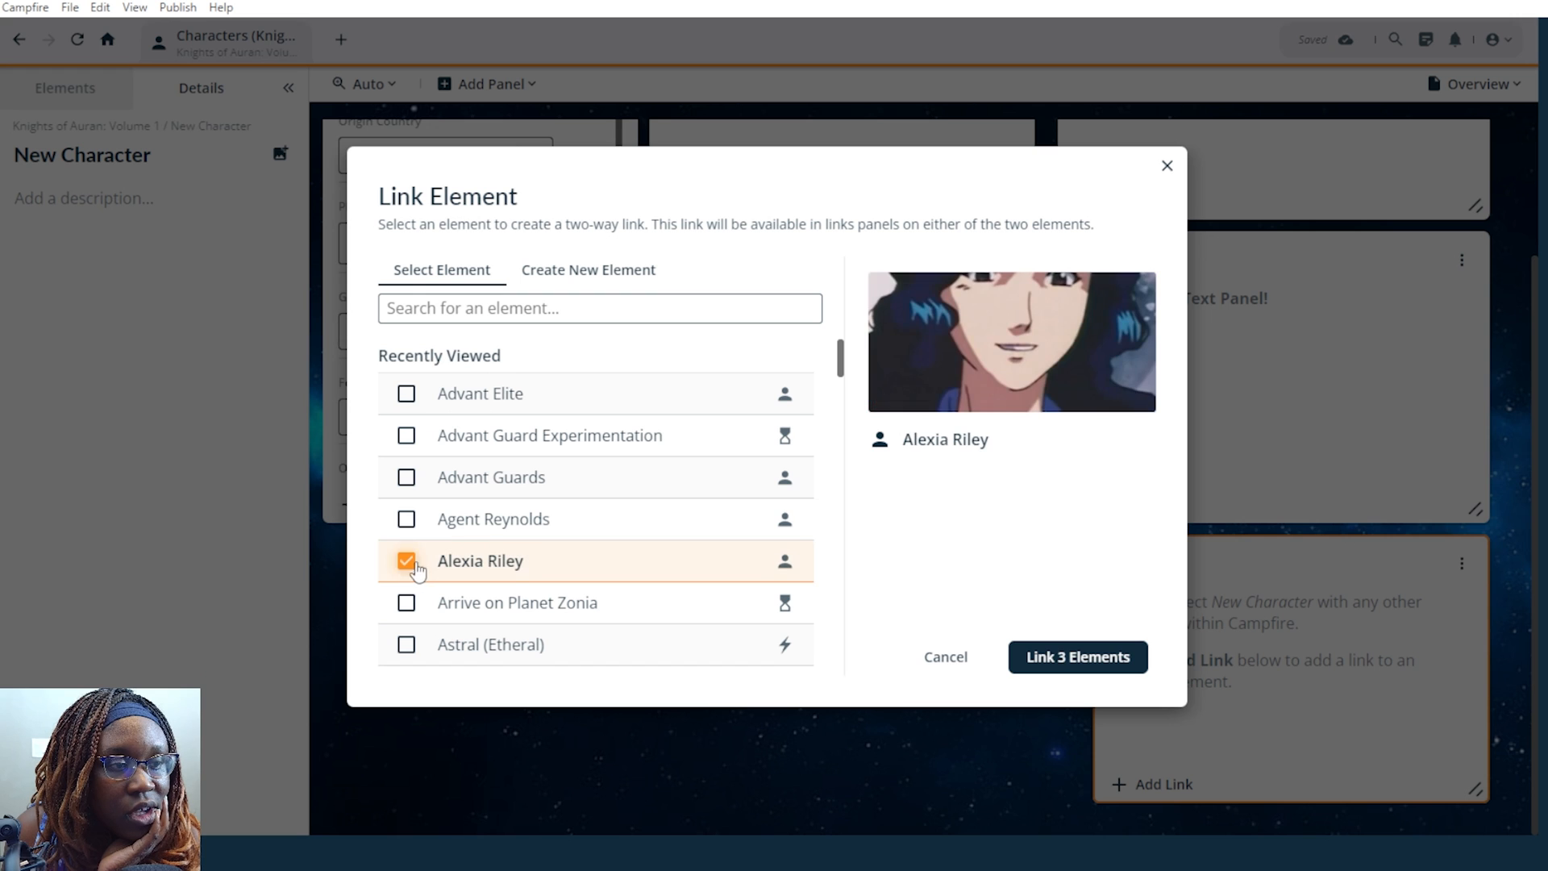
{"action": "left_click", "coordinate": [1055, 656]}
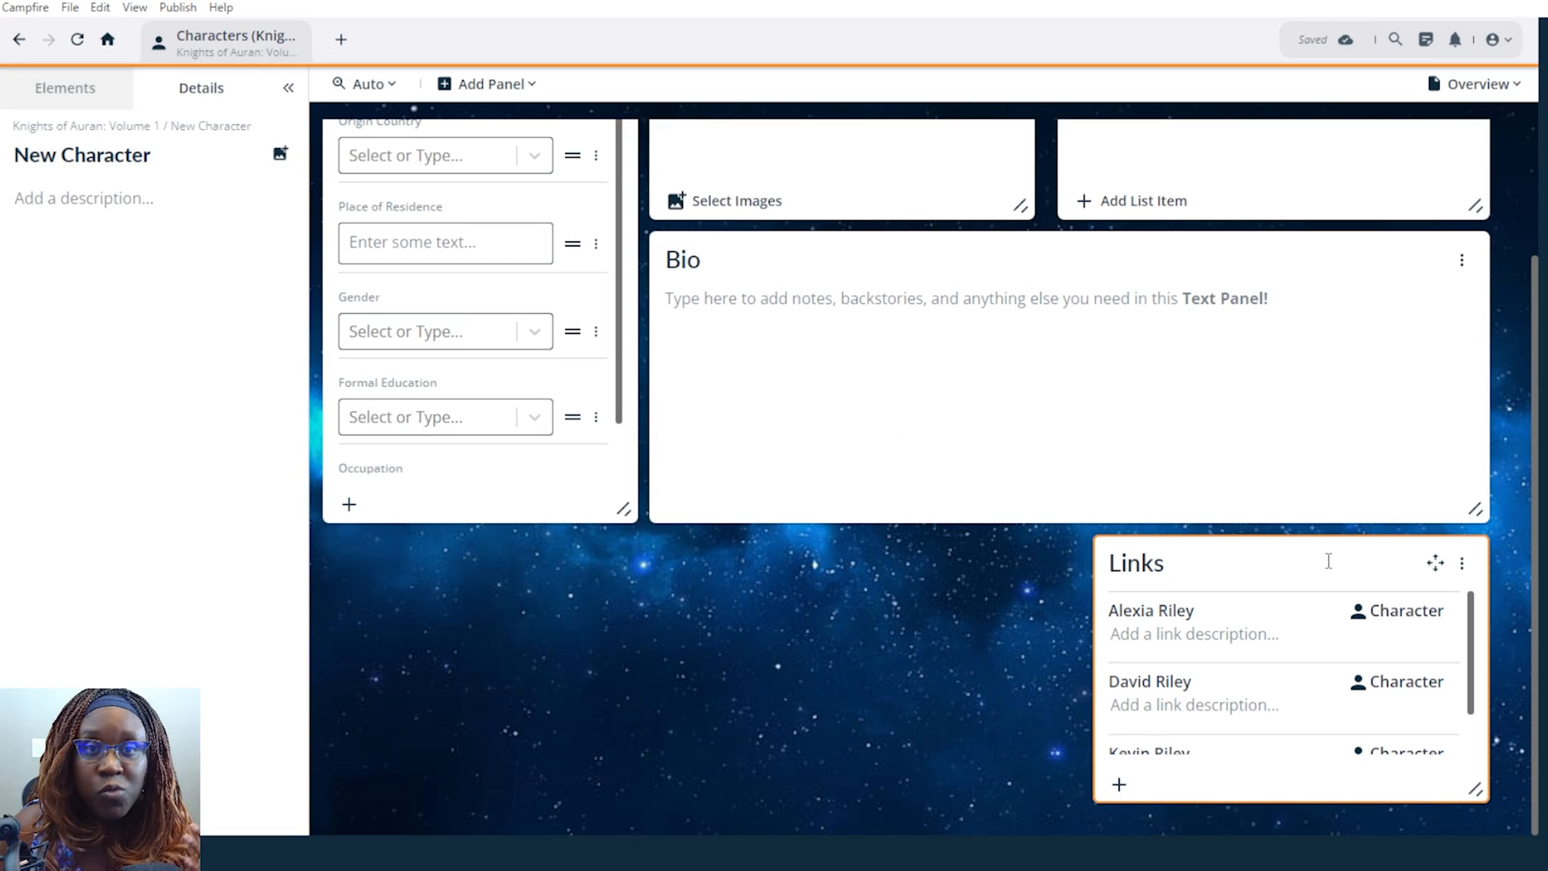
Set the link descriptions to Mother for the first linked character and Father for the second.
{"action": "left_click", "coordinate": [1190, 637]}
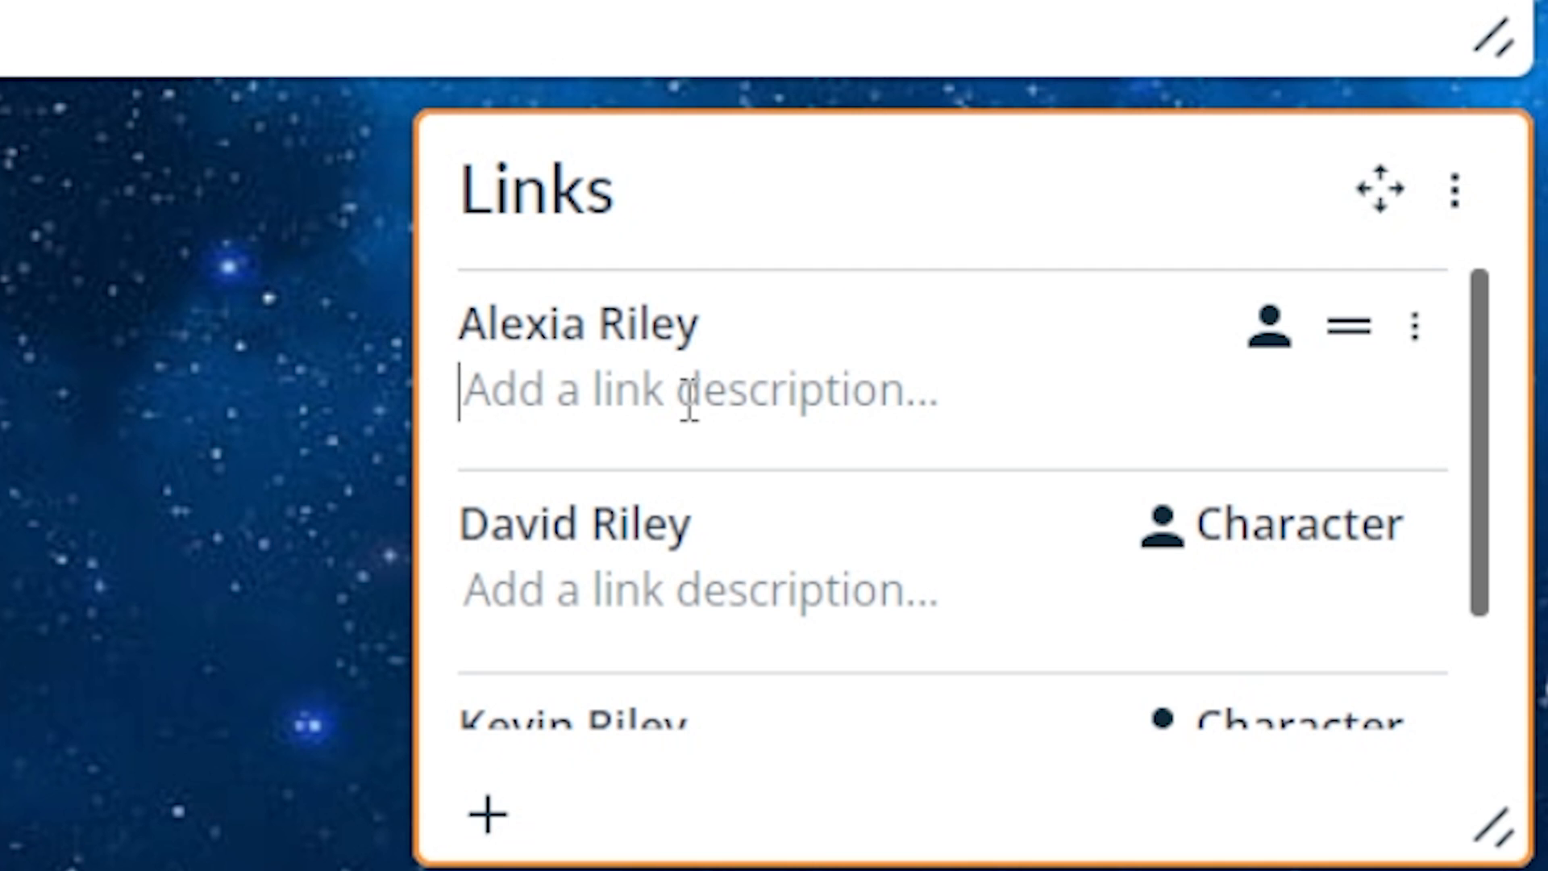
{"action": "type", "text": "Mother"}
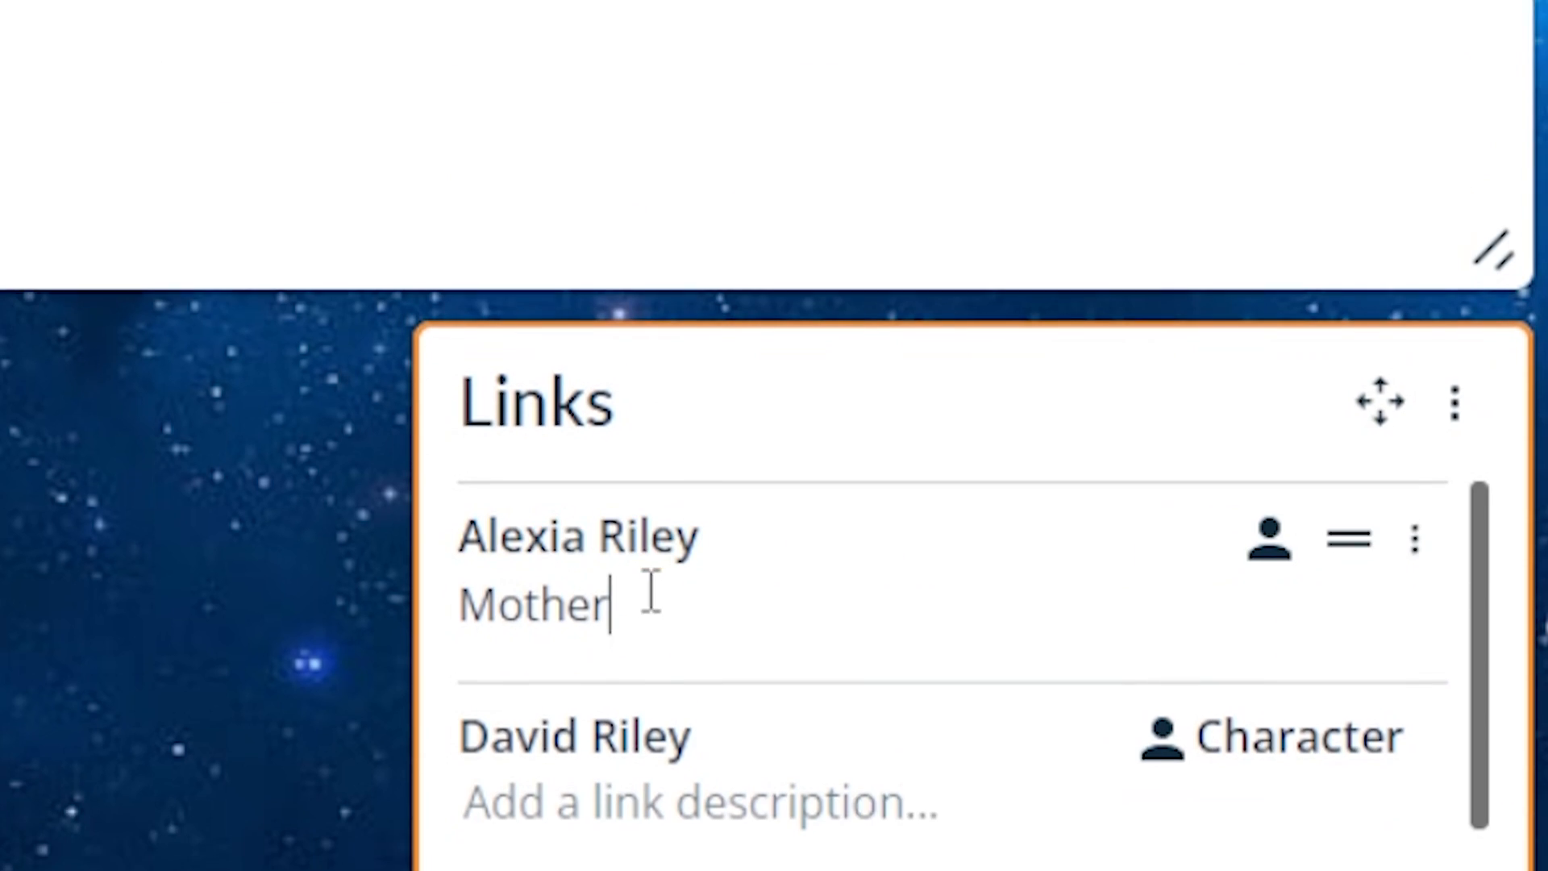
{"action": "left_click", "coordinate": [633, 584]}
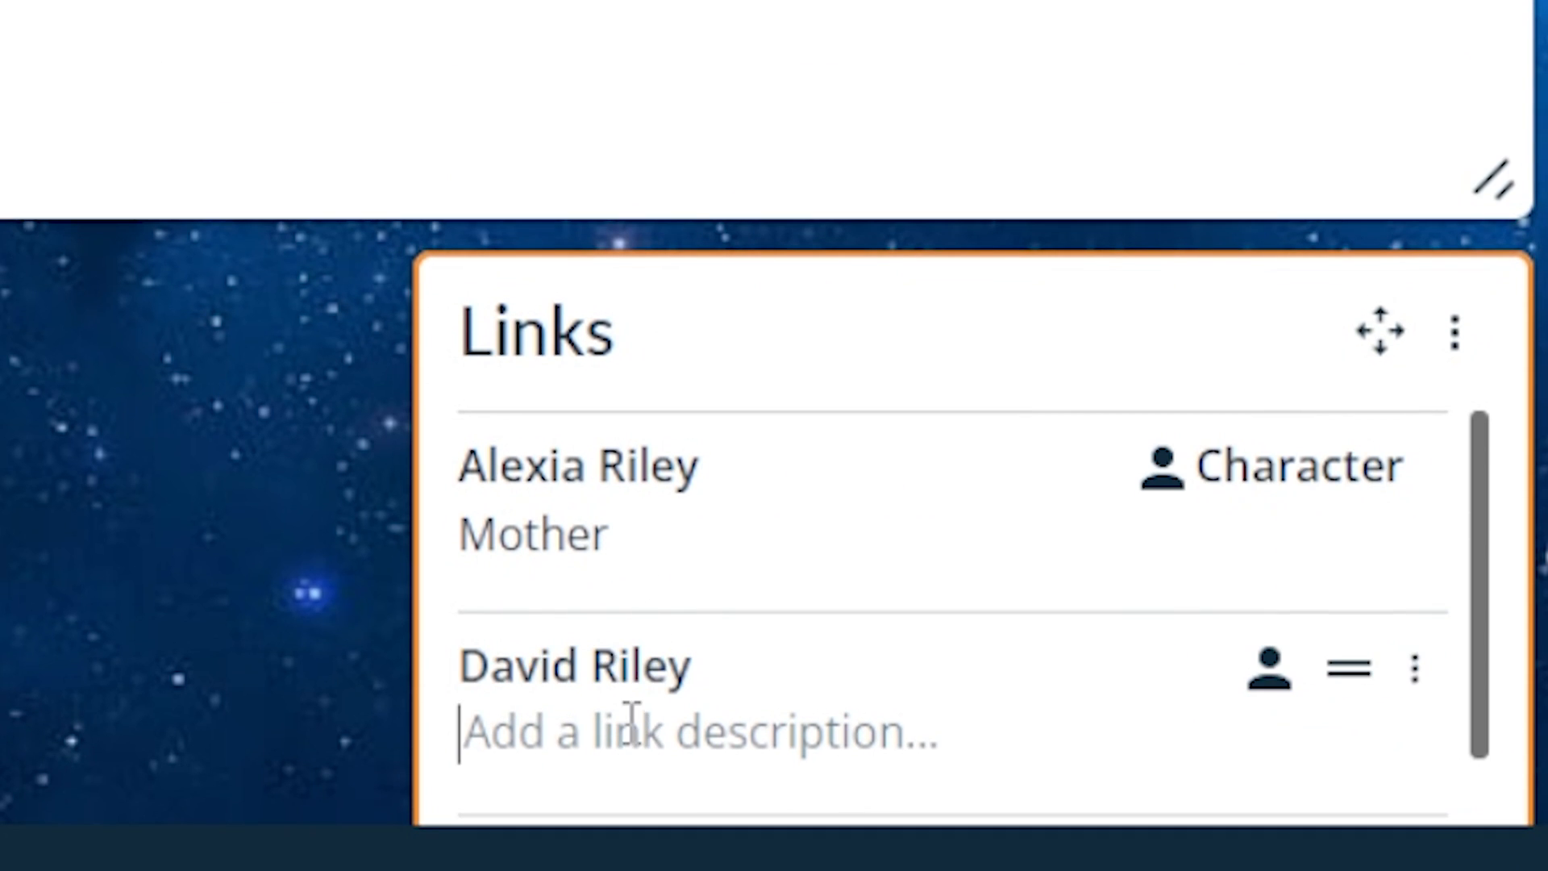
{"action": "type", "text": "Father"}
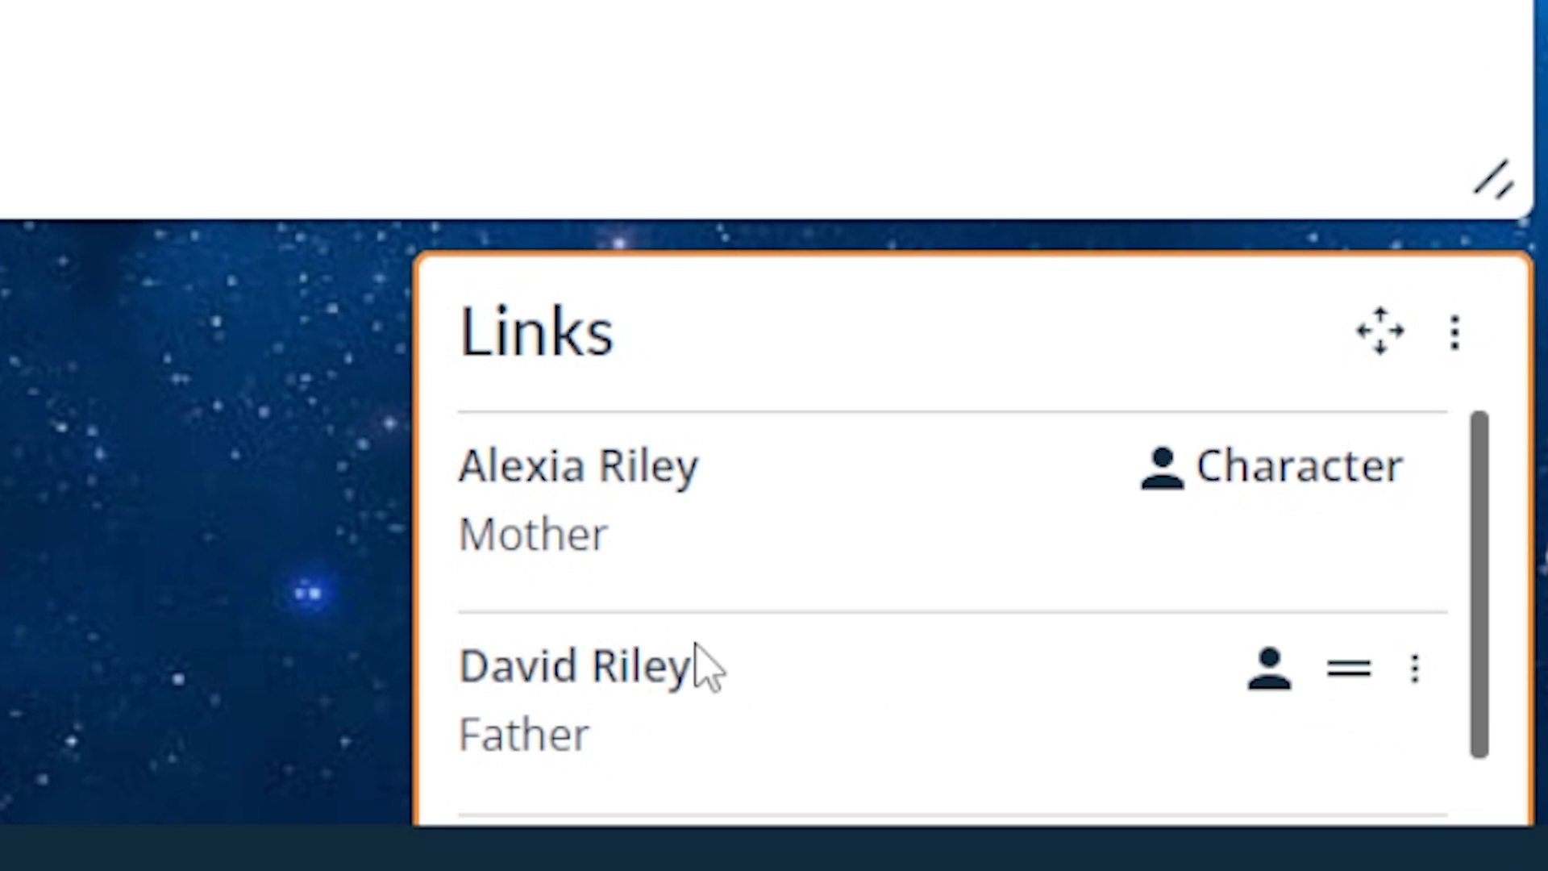
Set the link description of the third linked character to Older Brother.
{"action": "scroll", "coordinate": [700, 665], "scroll_direction": "down", "scroll_amount": 2}
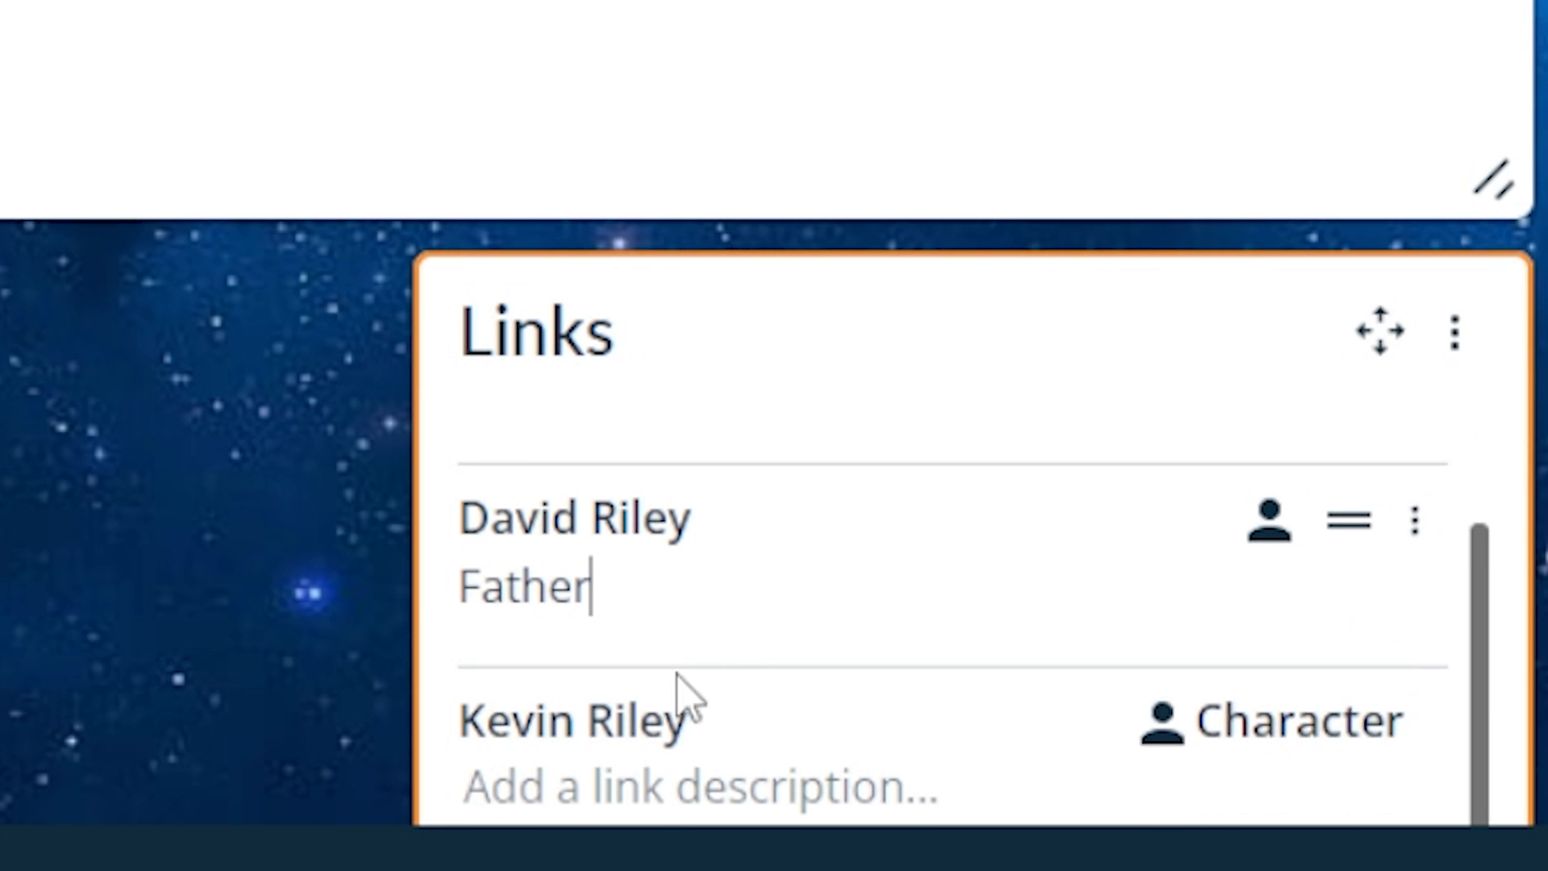
{"action": "left_click", "coordinate": [659, 782]}
{"action": "type", "text": "Older B"}
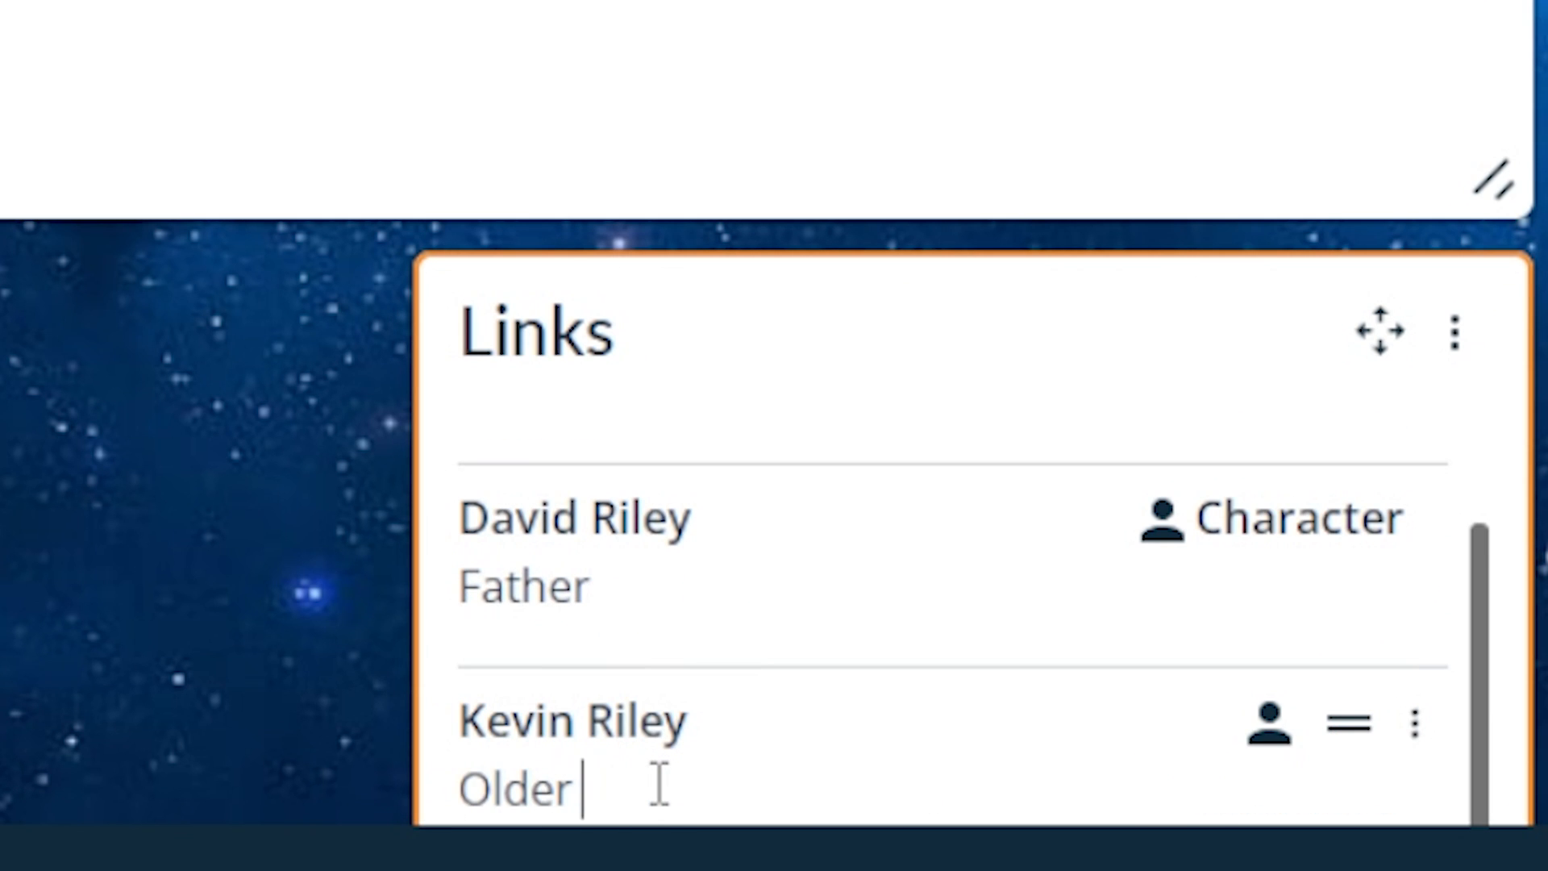
{"action": "type", "text": "rother"}
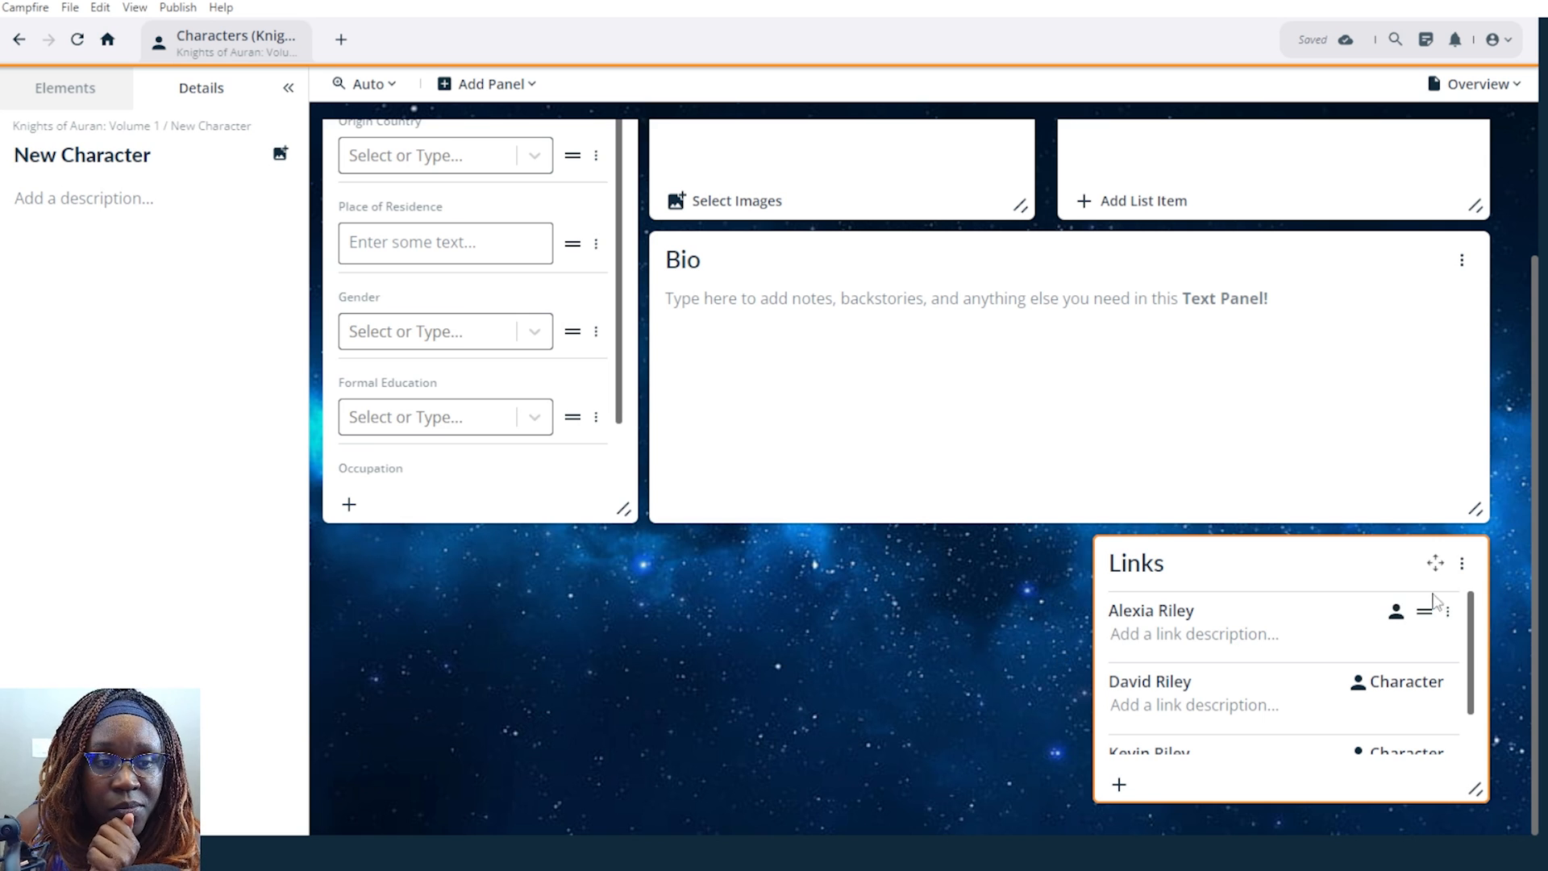
{"action": "scroll", "coordinate": [1354, 625], "scroll_direction": "down", "scroll_amount": 1}
{"action": "scroll", "coordinate": [1332, 624], "scroll_direction": "up", "scroll_amount": 1}
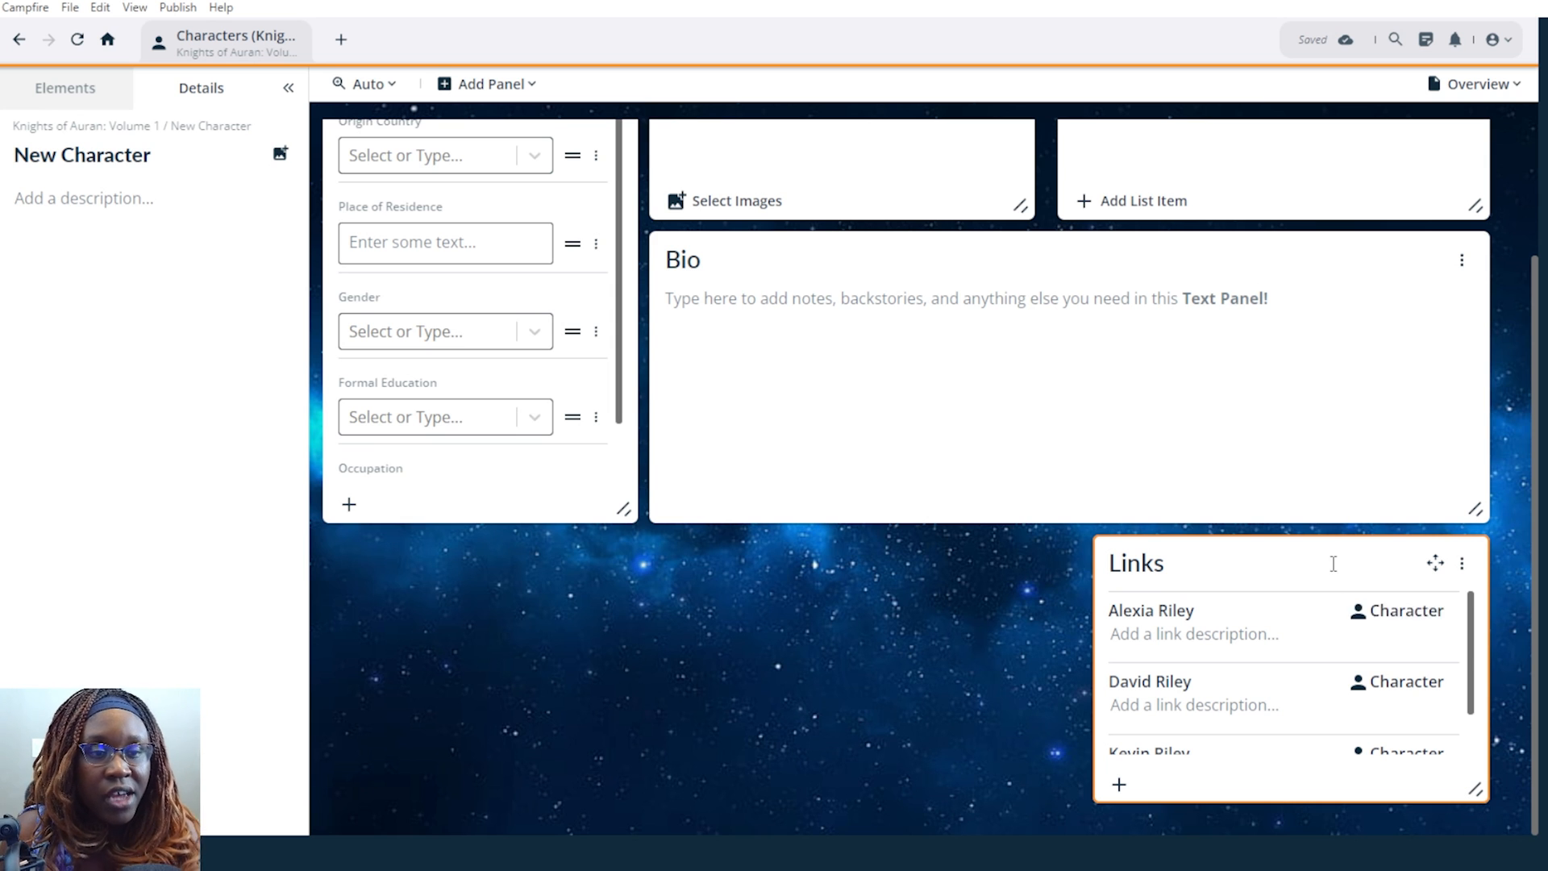
Open the Character Profile album for the Image panel, then select and deselect the Brandon Concept image.
{"action": "scroll", "coordinate": [918, 367], "scroll_direction": "up", "scroll_amount": 2}
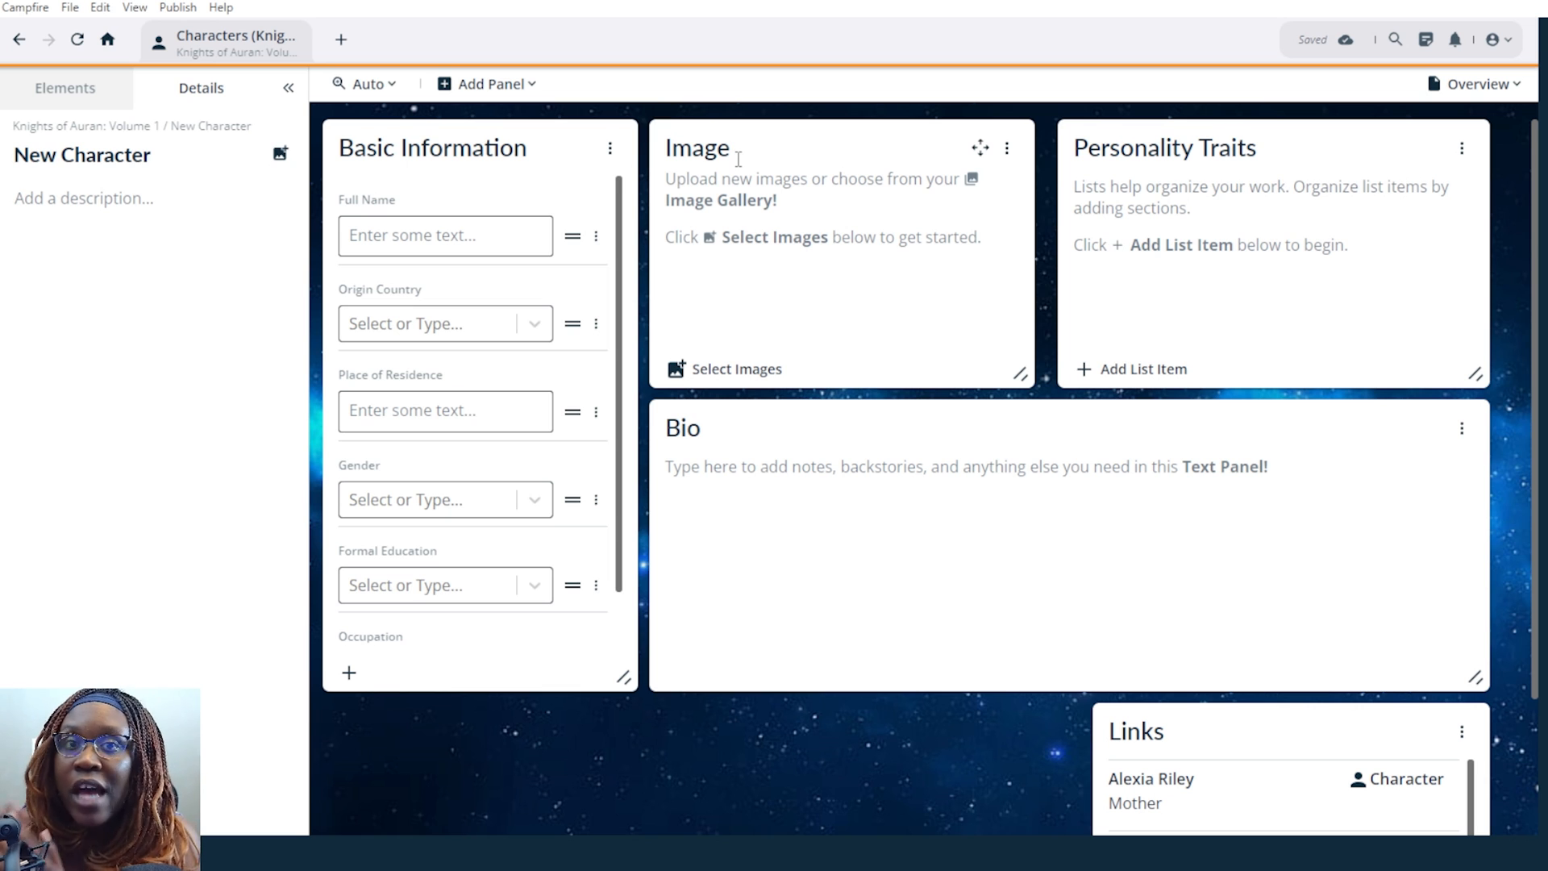
{"action": "left_click", "coordinate": [693, 368]}
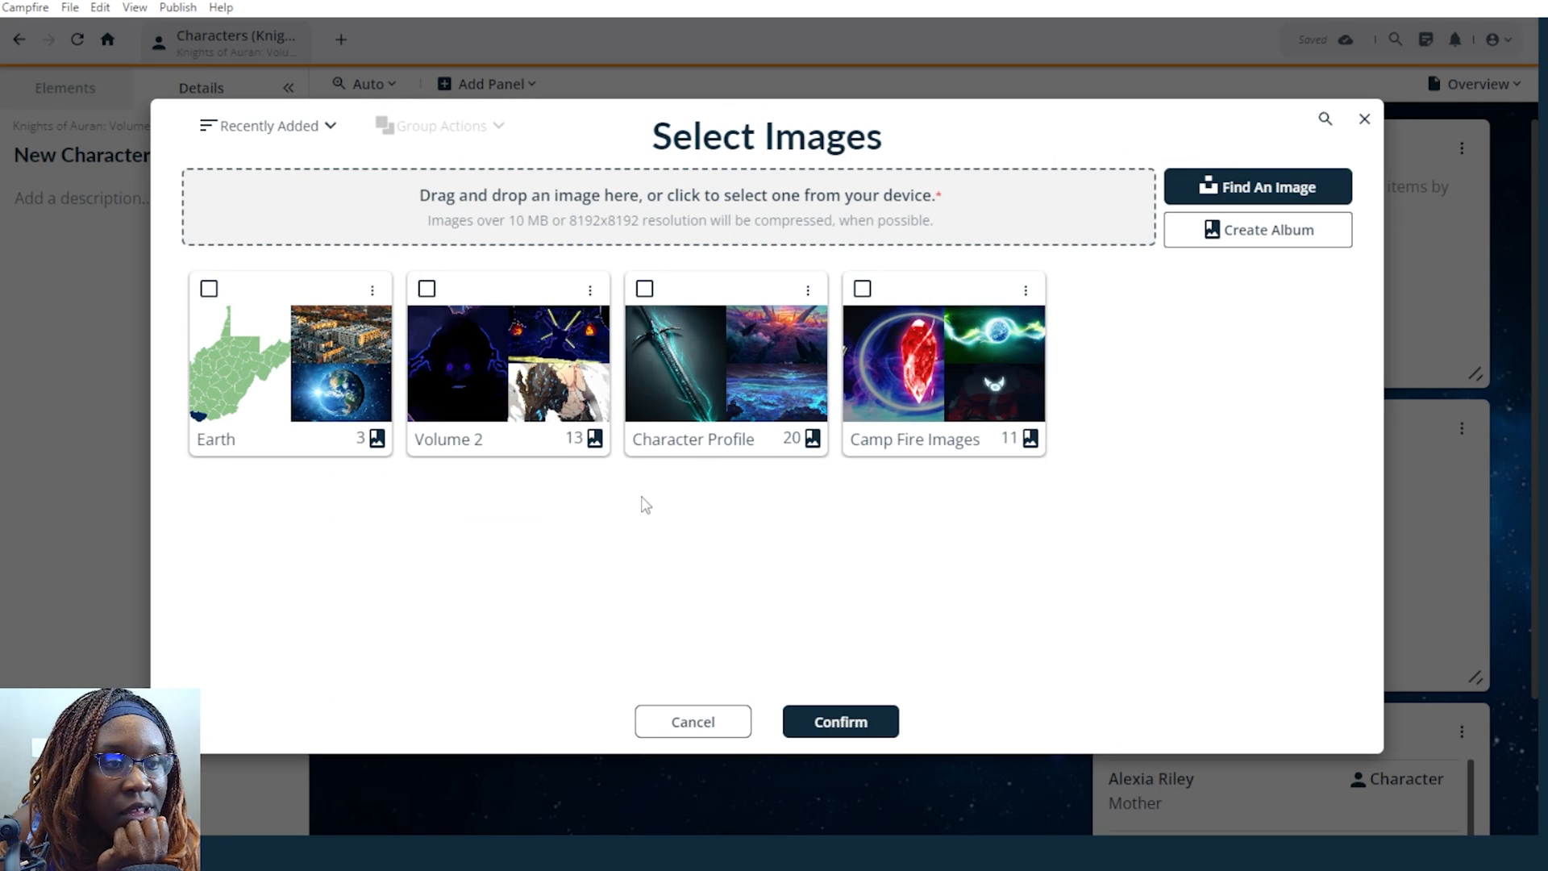
{"action": "left_click", "coordinate": [707, 396]}
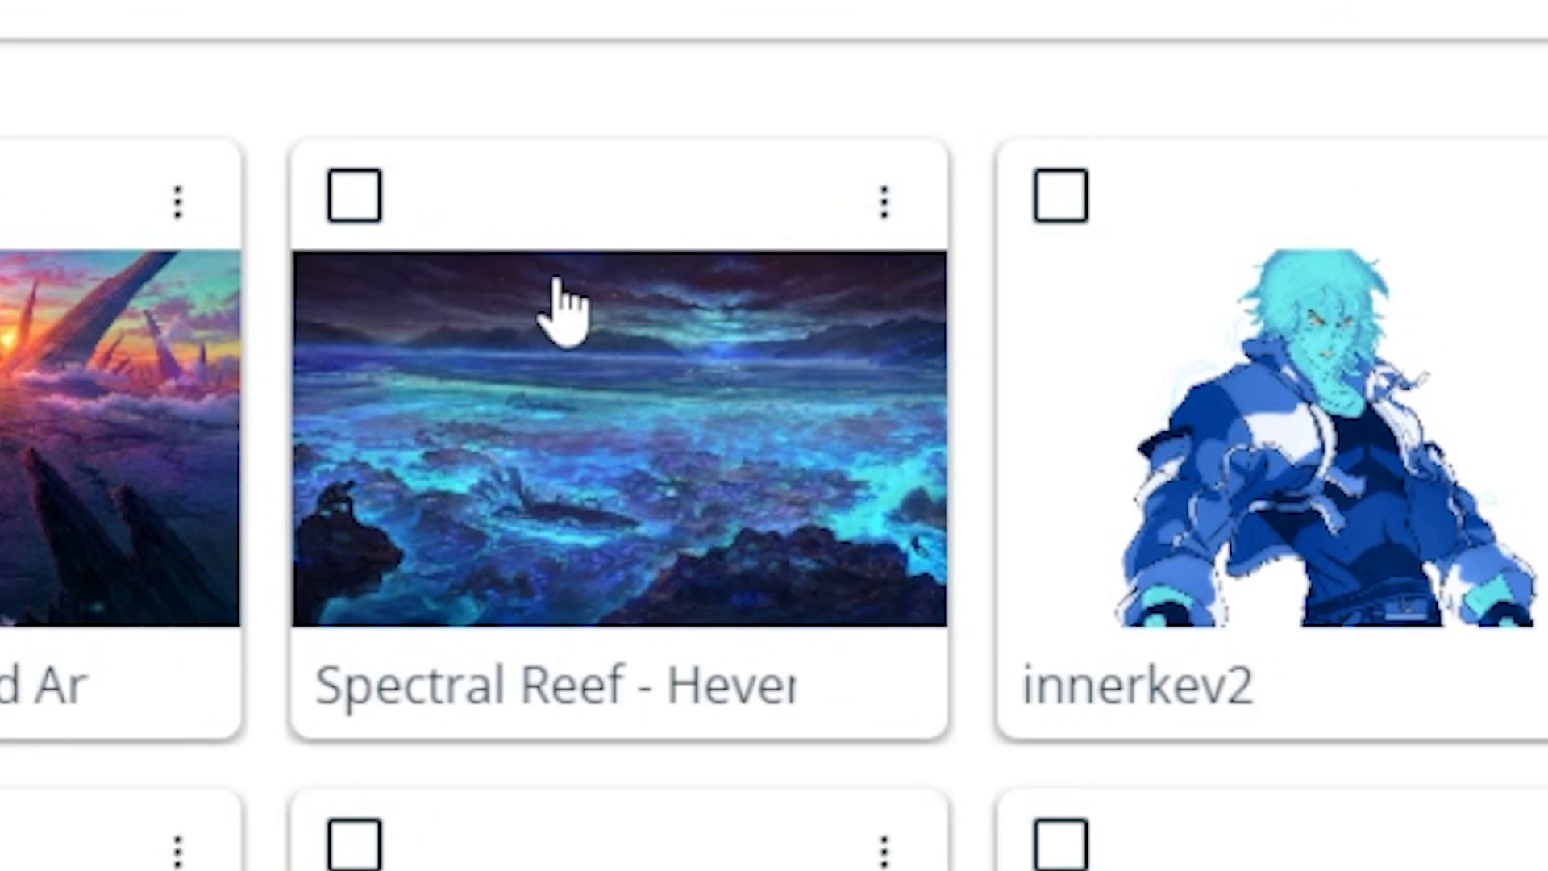
{"action": "scroll", "coordinate": [556, 282], "scroll_direction": "down", "scroll_amount": 3}
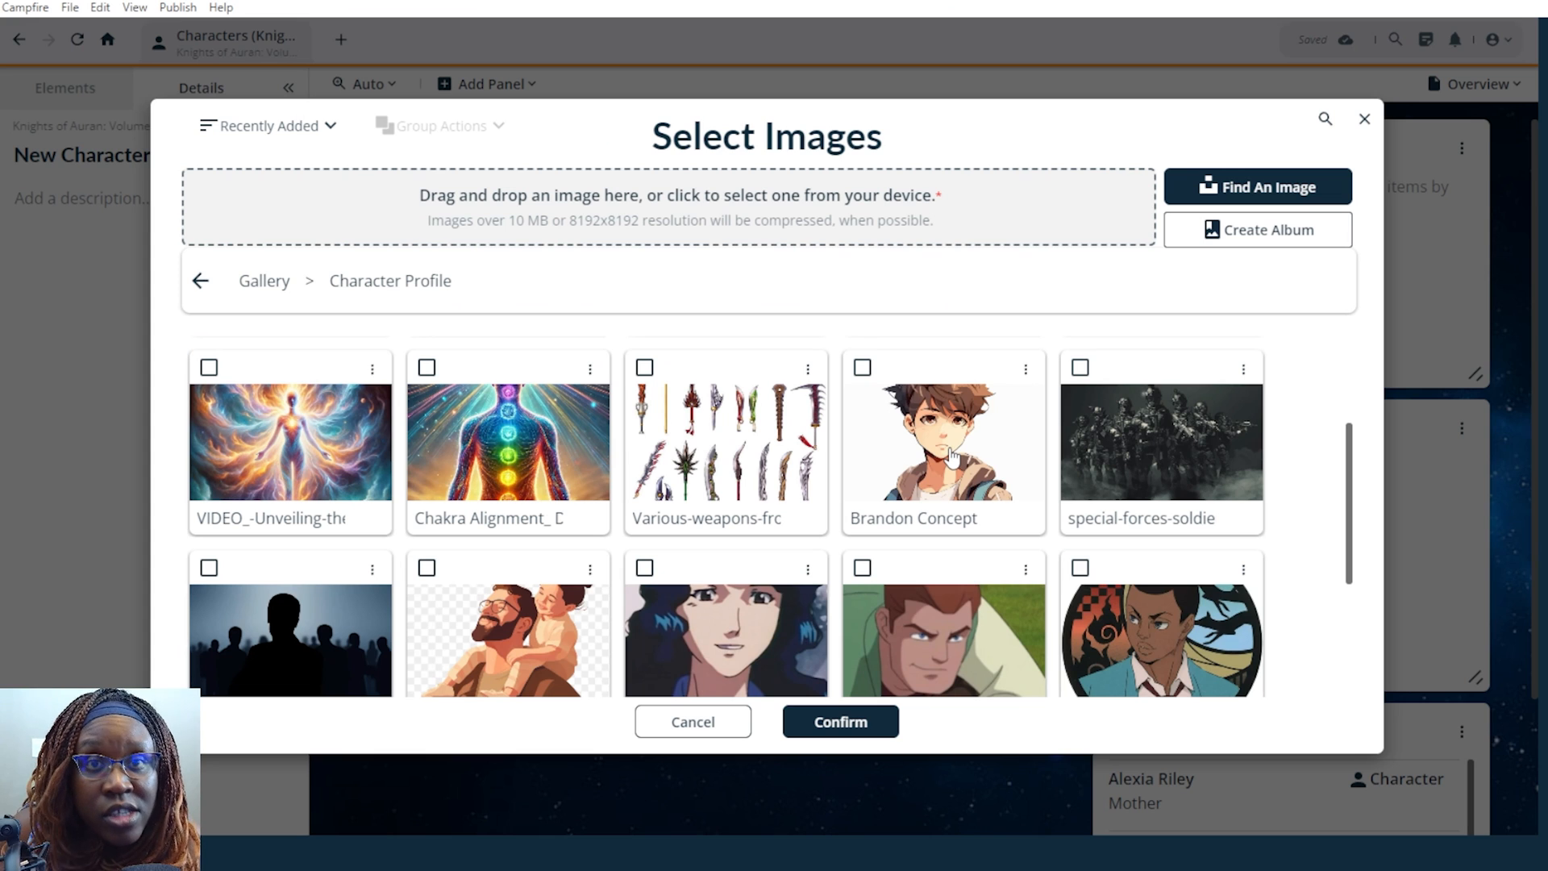
{"action": "left_click", "coordinate": [952, 456]}
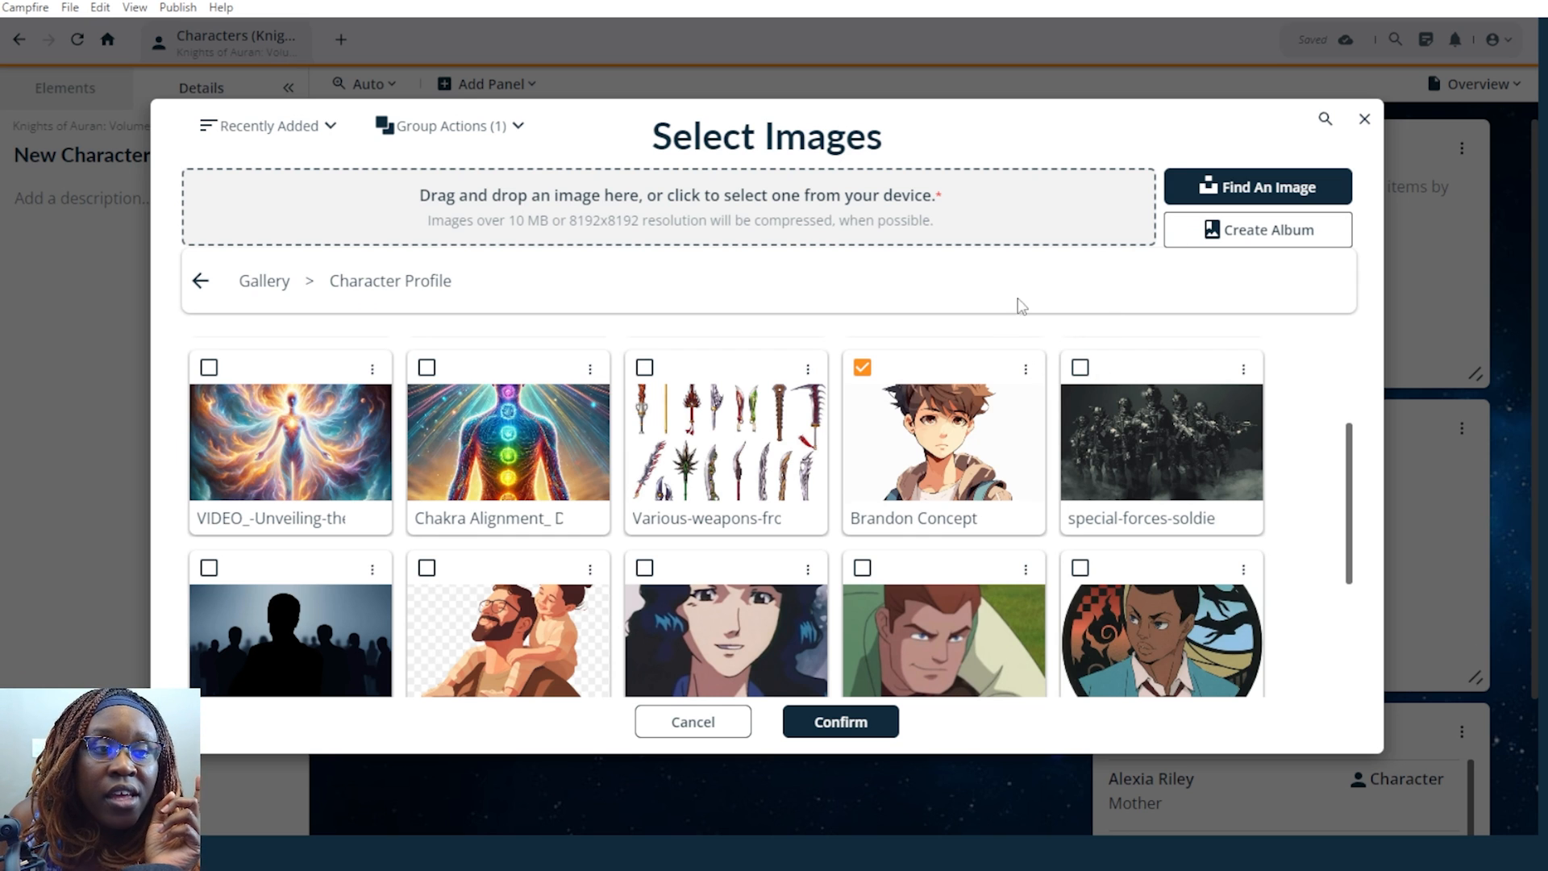
{"action": "left_click", "coordinate": [967, 410]}
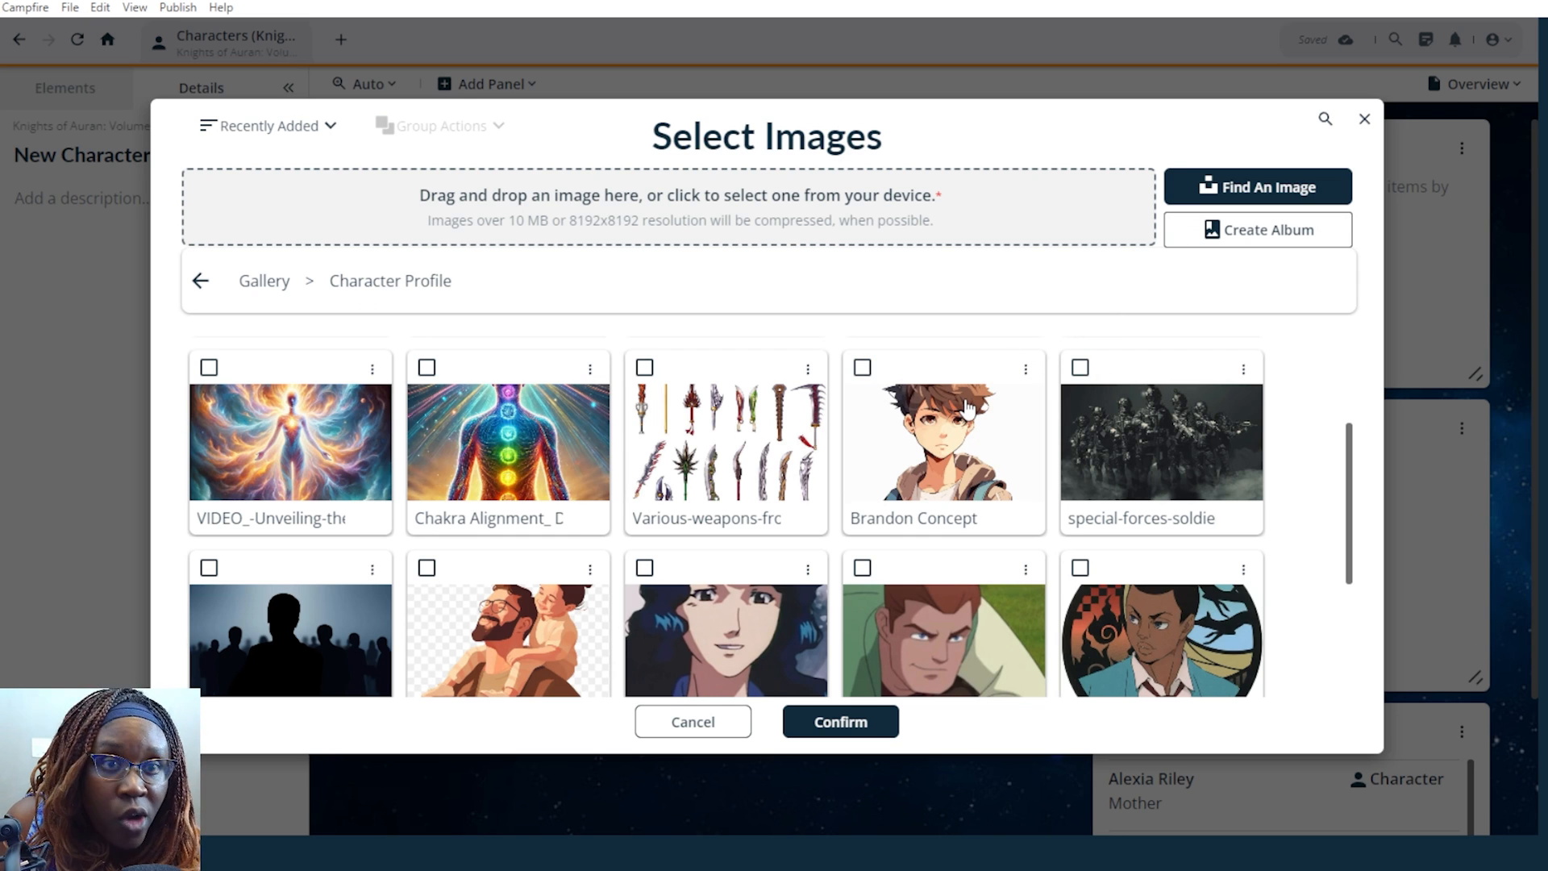
Search Unsplash for "Young boy" and add the photo of the young man in sunglasses to the album.
{"action": "left_click", "coordinate": [1262, 203]}
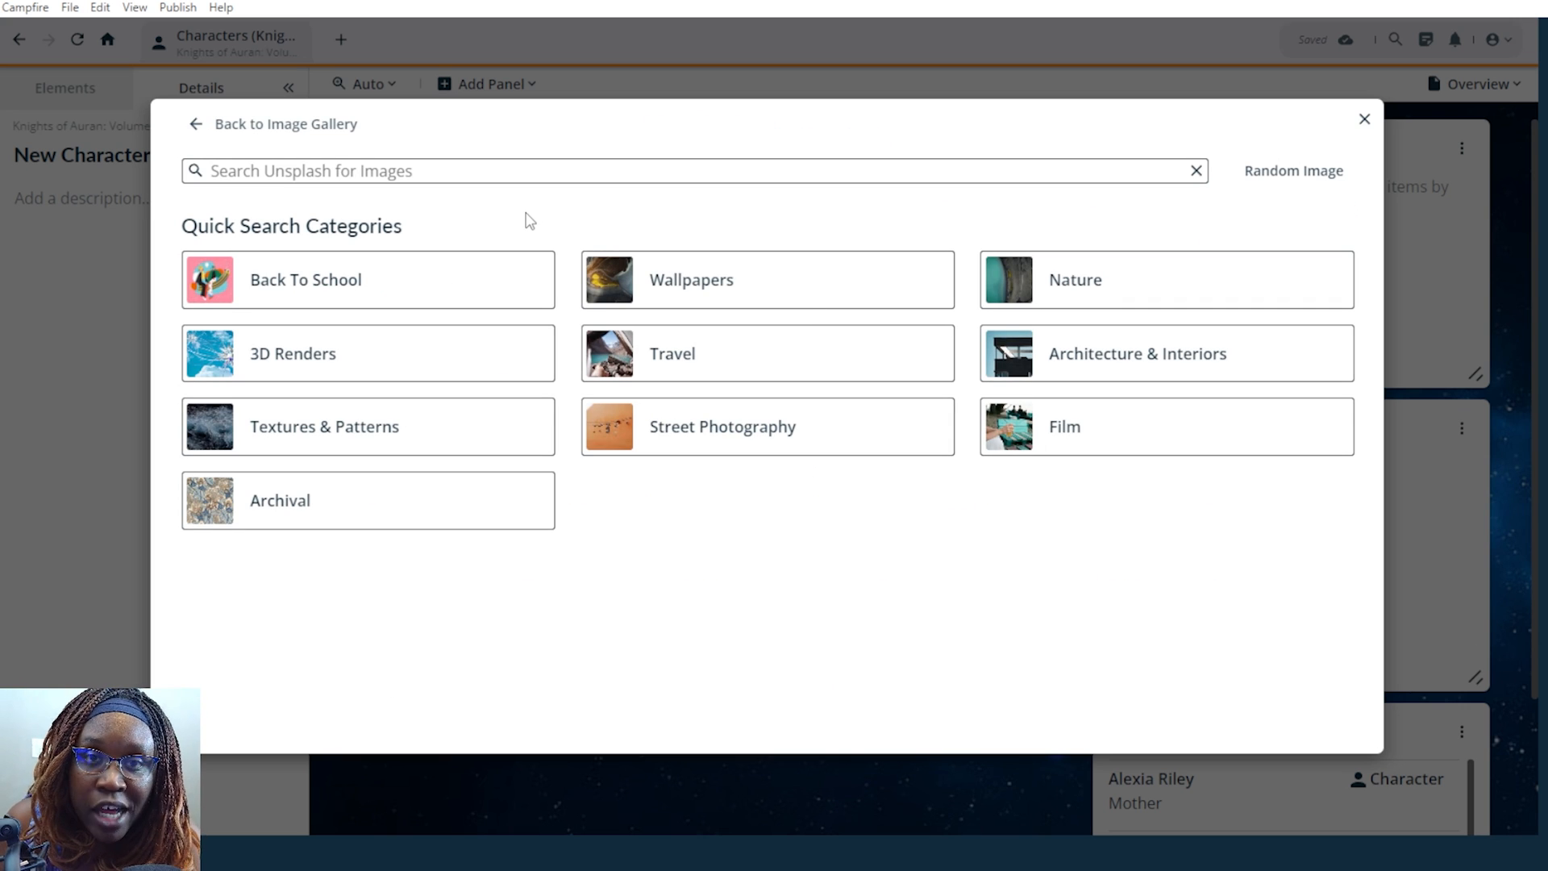
{"action": "left_click", "coordinate": [495, 175]}
{"action": "type", "text": "Young "}
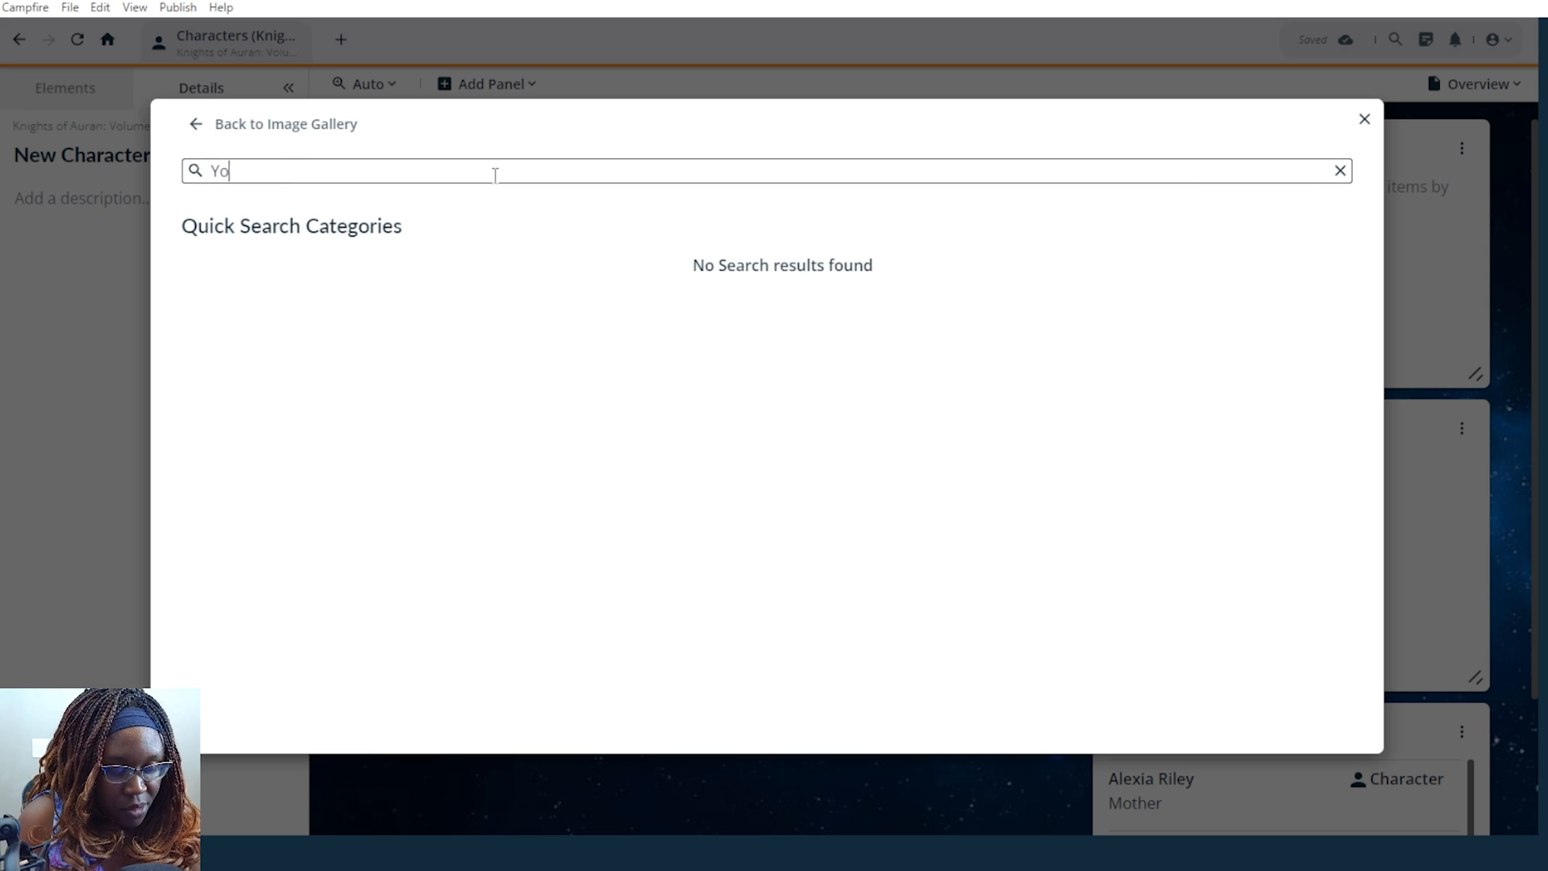
{"action": "type", "text": "boy"}
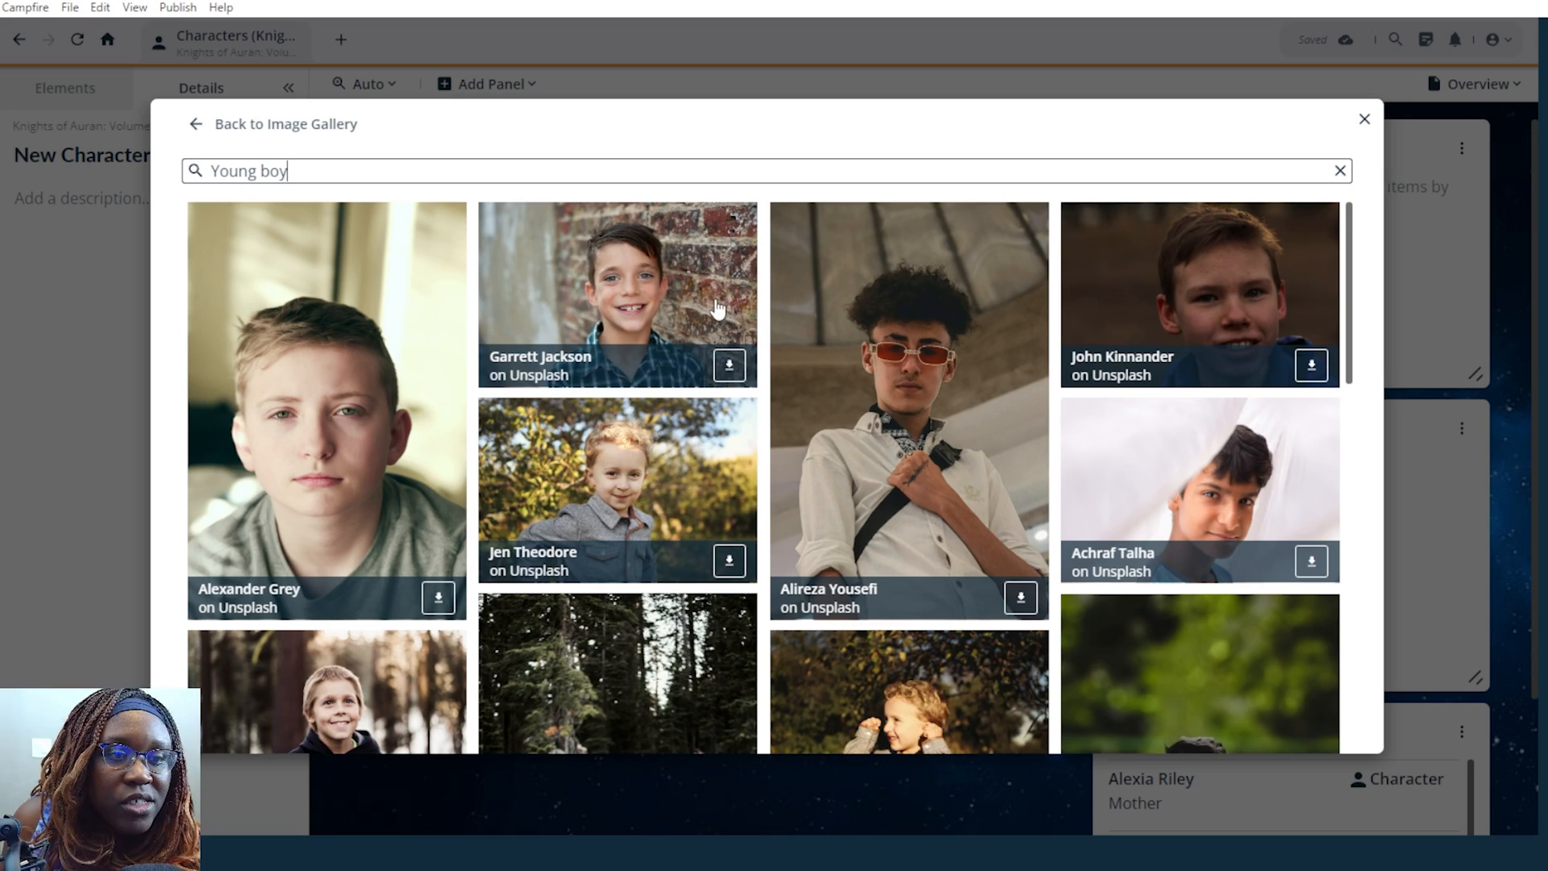
{"action": "scroll", "coordinate": [716, 309], "scroll_direction": "down", "scroll_amount": 10}
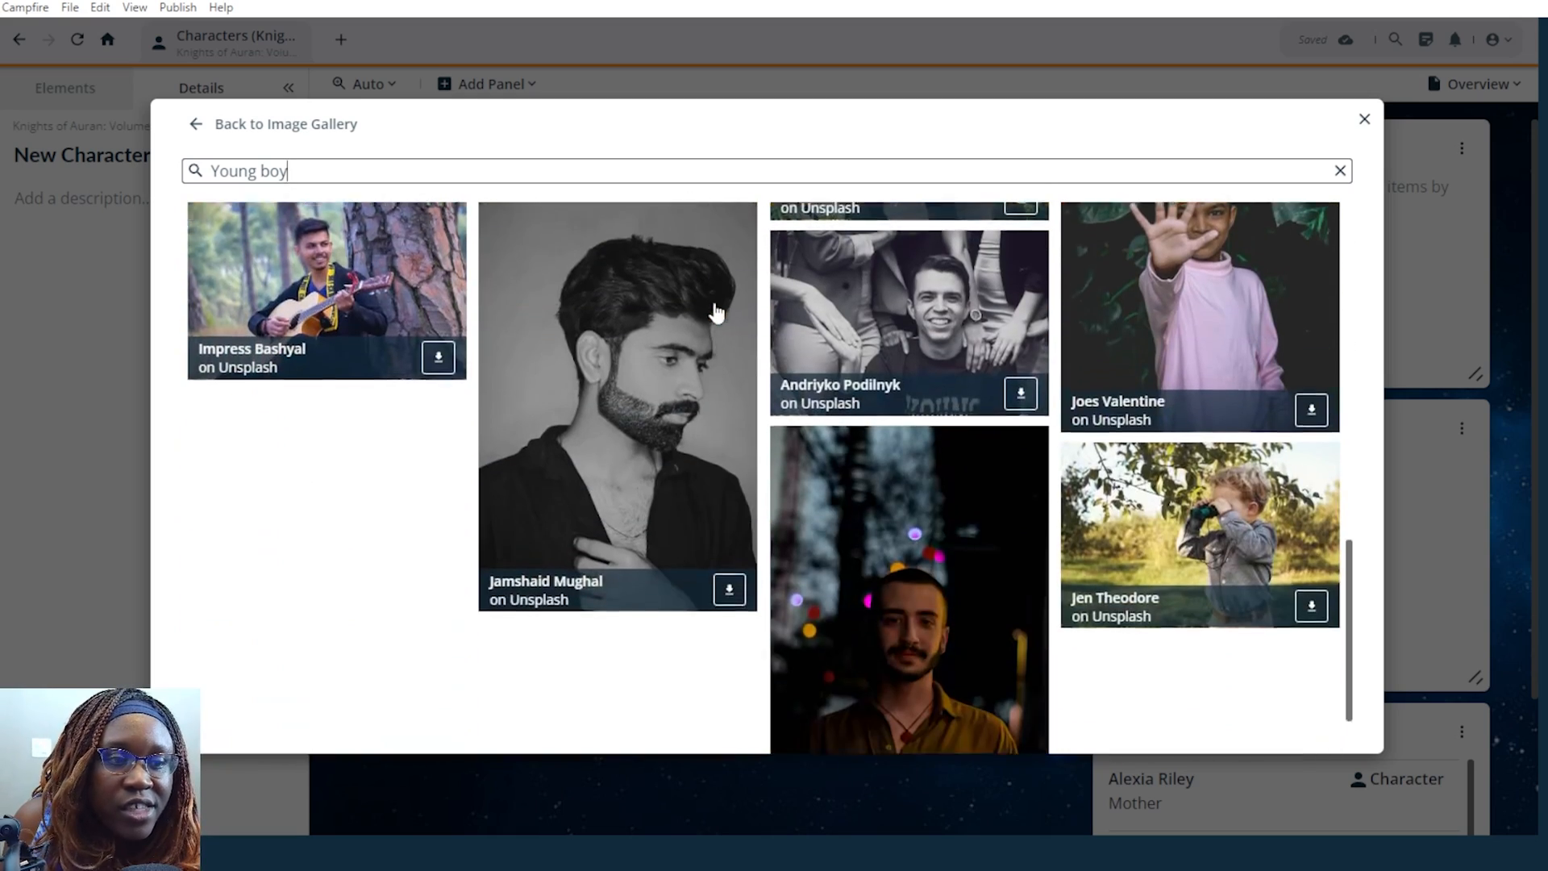
{"action": "scroll", "coordinate": [714, 306], "scroll_direction": "down", "scroll_amount": 1}
{"action": "scroll", "coordinate": [816, 411], "scroll_direction": "up", "scroll_amount": 7}
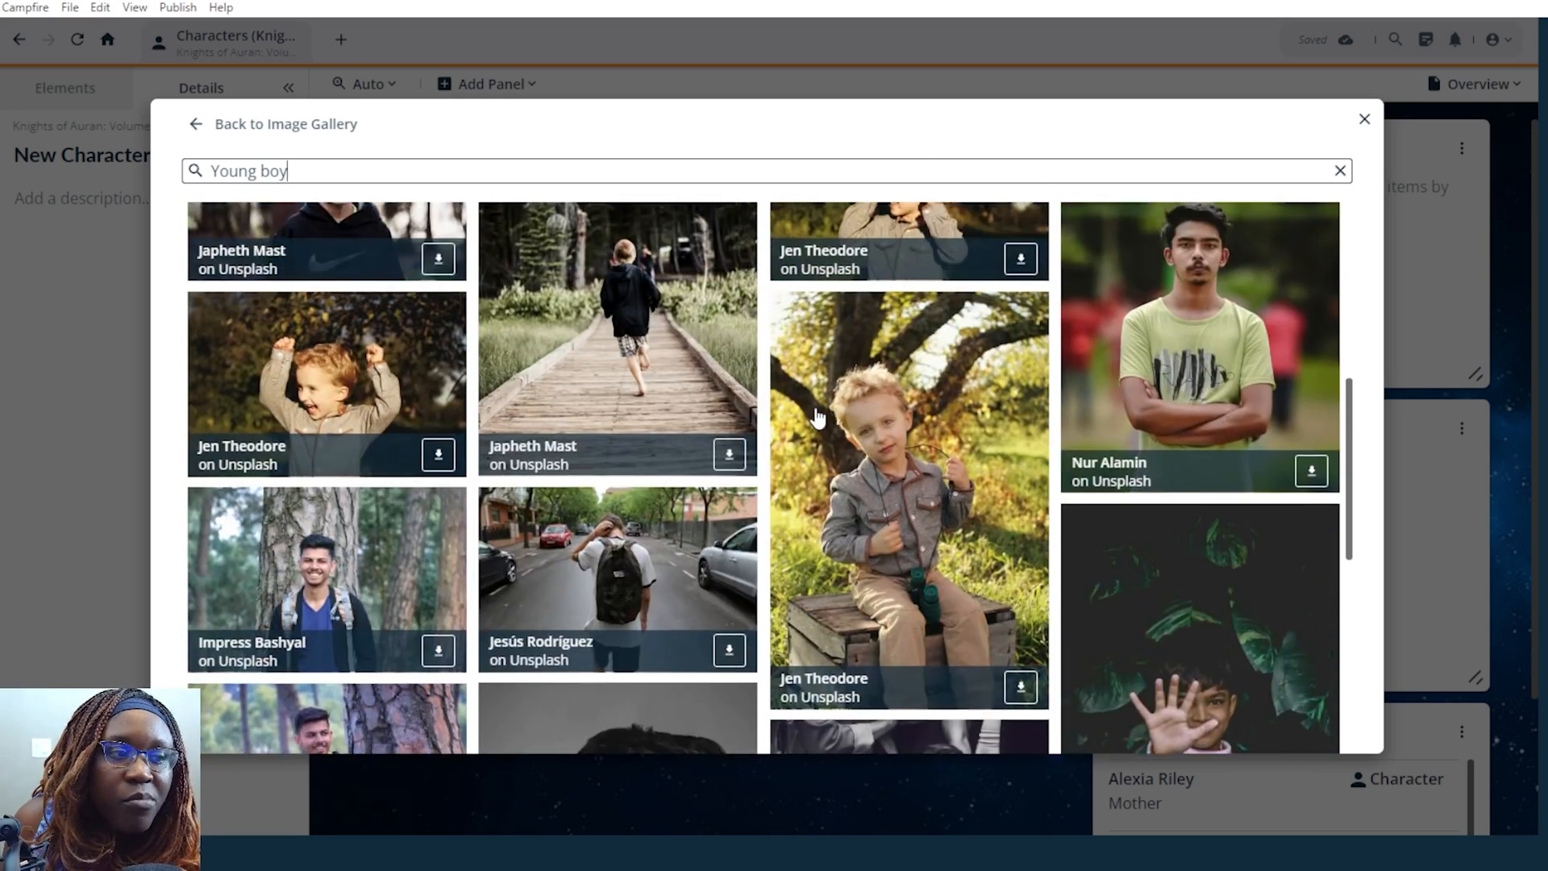
{"action": "scroll", "coordinate": [817, 417], "scroll_direction": "up", "scroll_amount": 5}
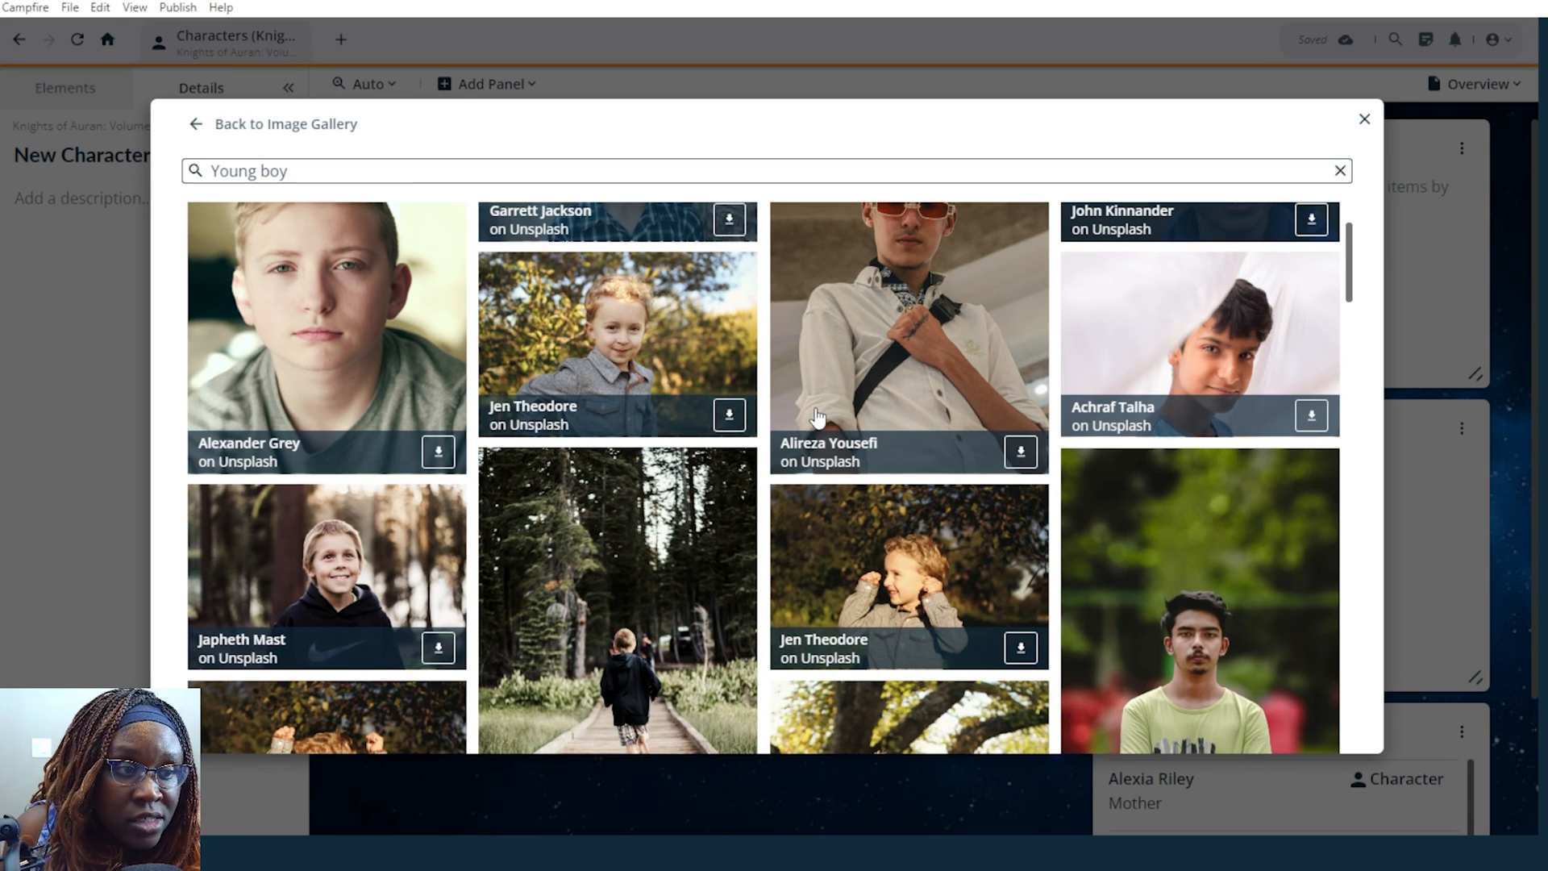
{"action": "scroll", "coordinate": [817, 417], "scroll_direction": "up", "scroll_amount": 2}
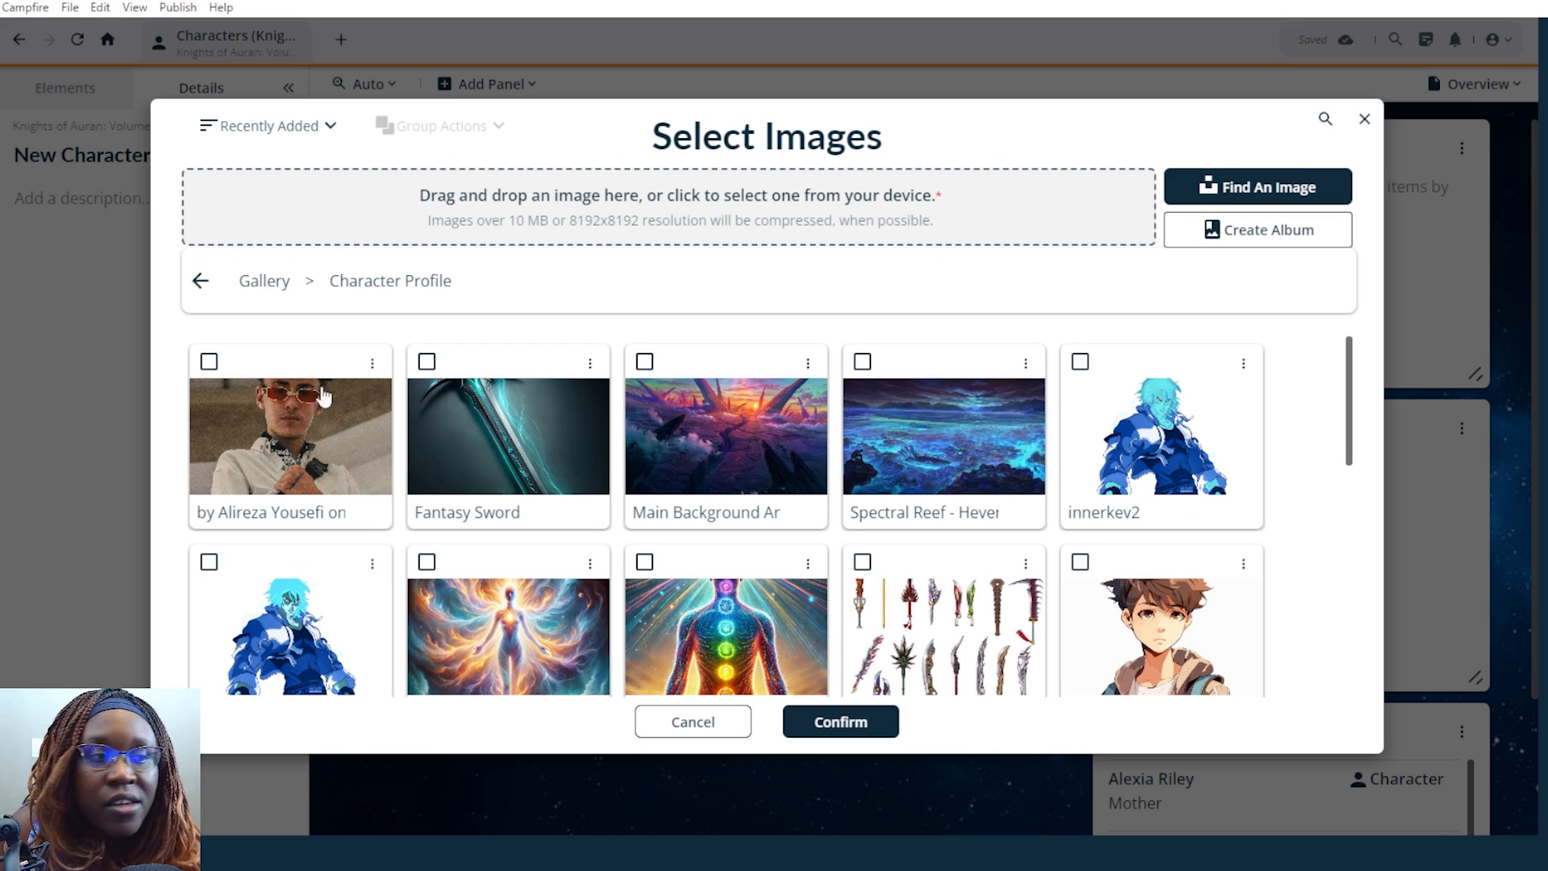
Delete the added Unsplash photo from the Character Profile album and insert the Brandon Concept image into the Image panel.
{"action": "left_click", "coordinate": [372, 363]}
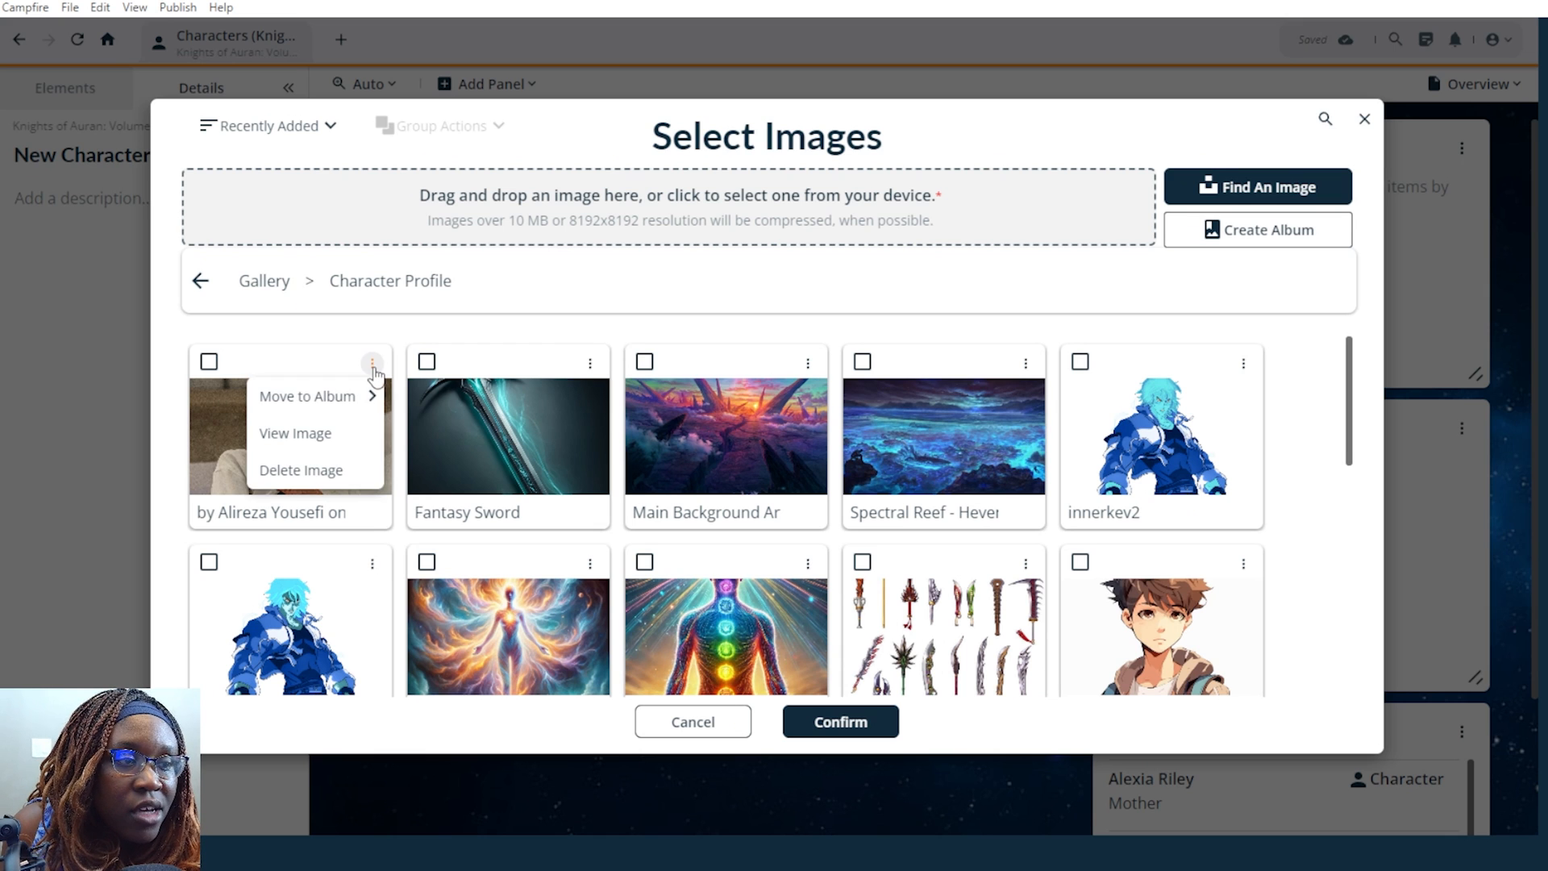
{"action": "left_click", "coordinate": [316, 470]}
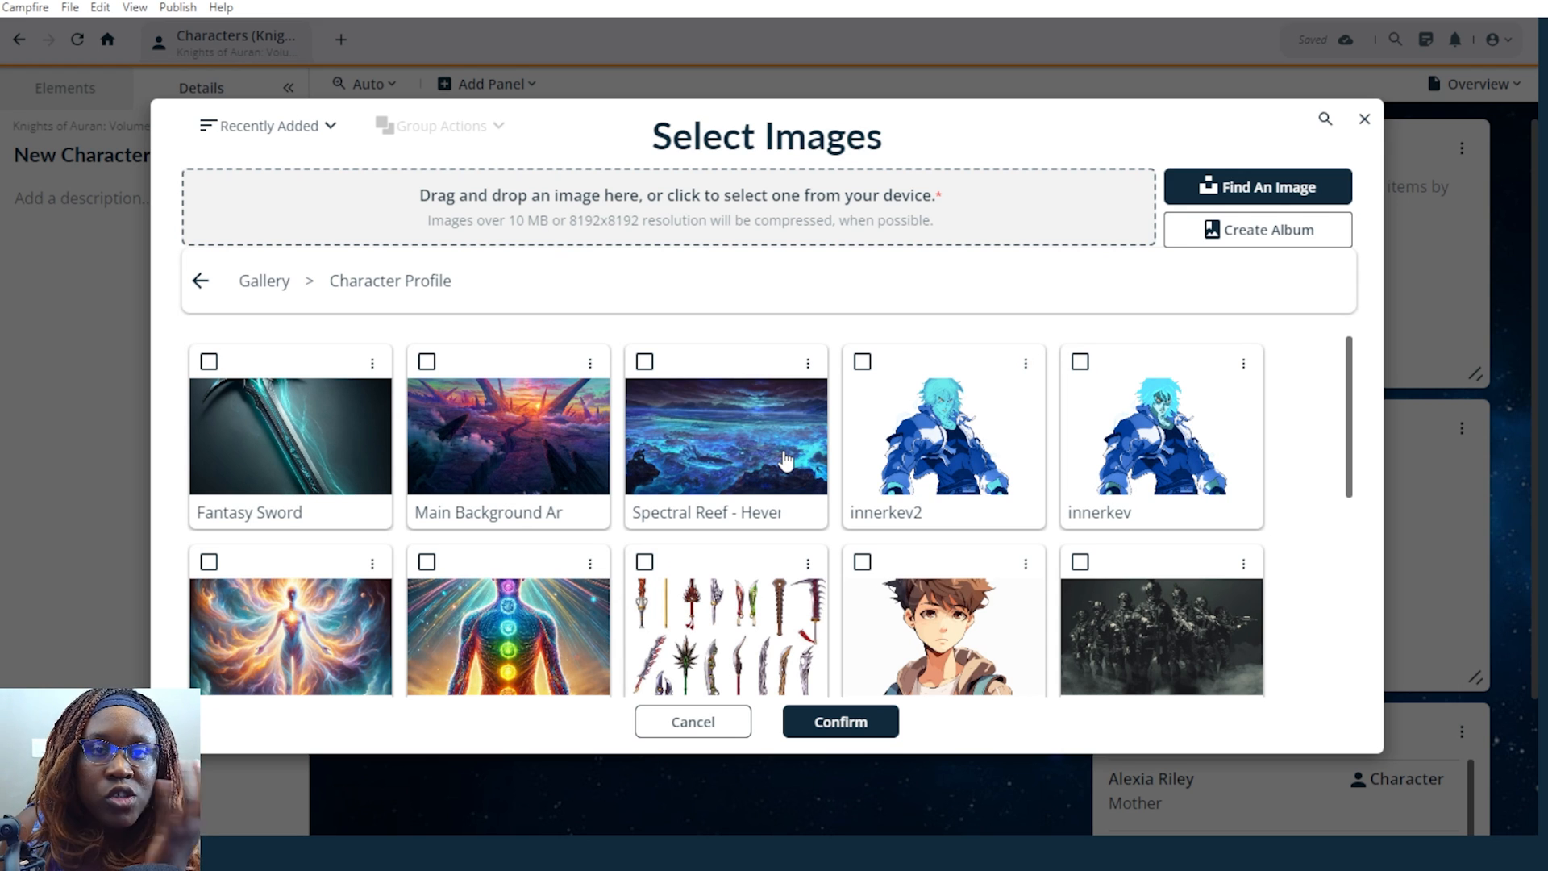
{"action": "left_click", "coordinate": [947, 599]}
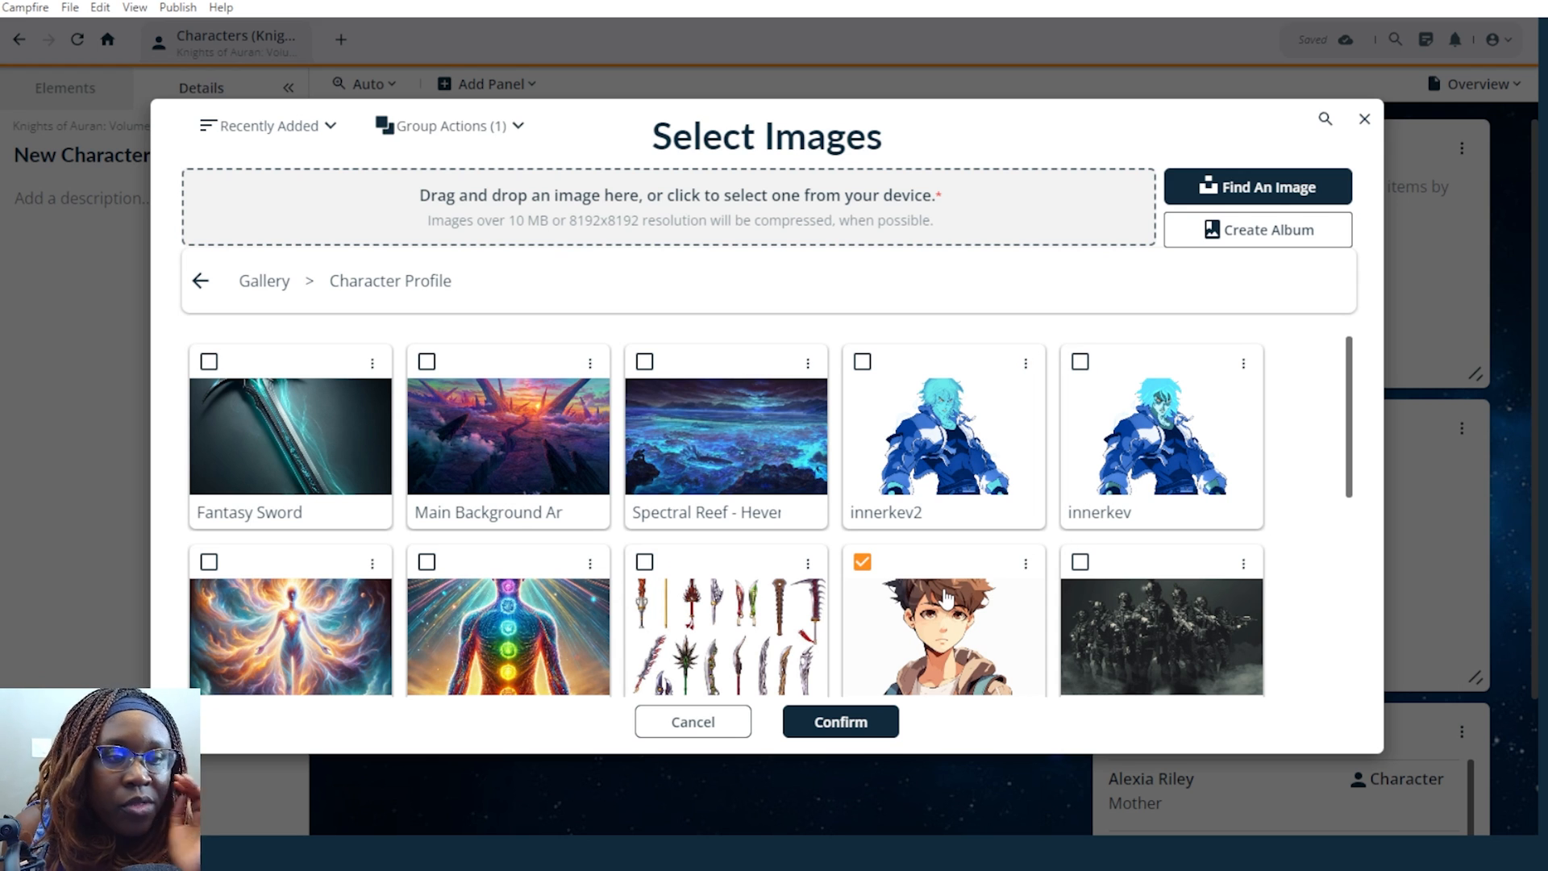
{"action": "scroll", "coordinate": [947, 598], "scroll_direction": "down", "scroll_amount": 1}
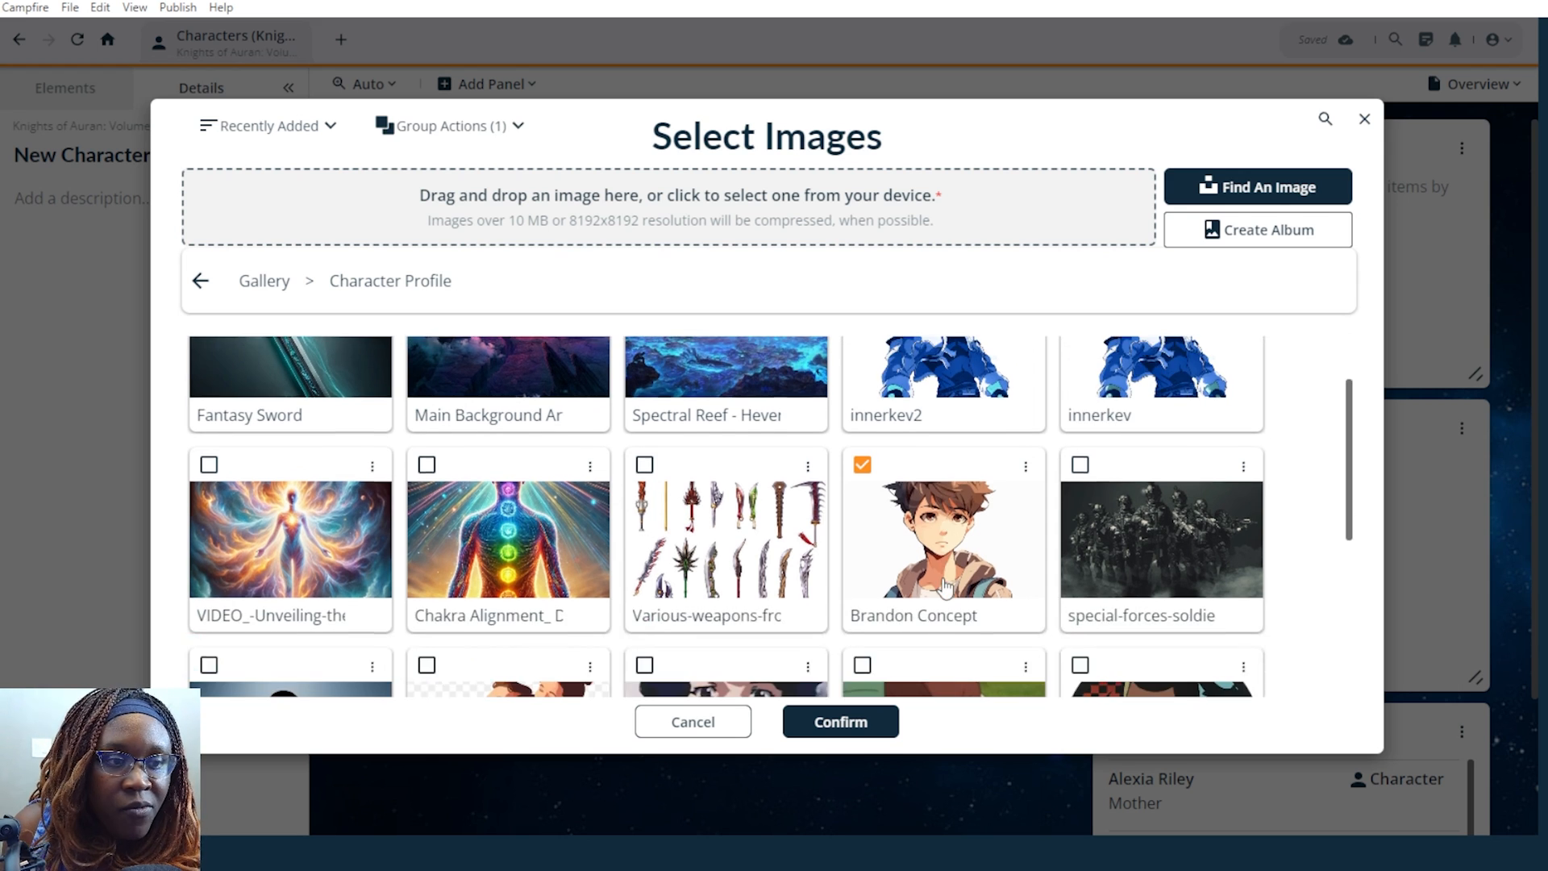
{"action": "left_click", "coordinate": [810, 725]}
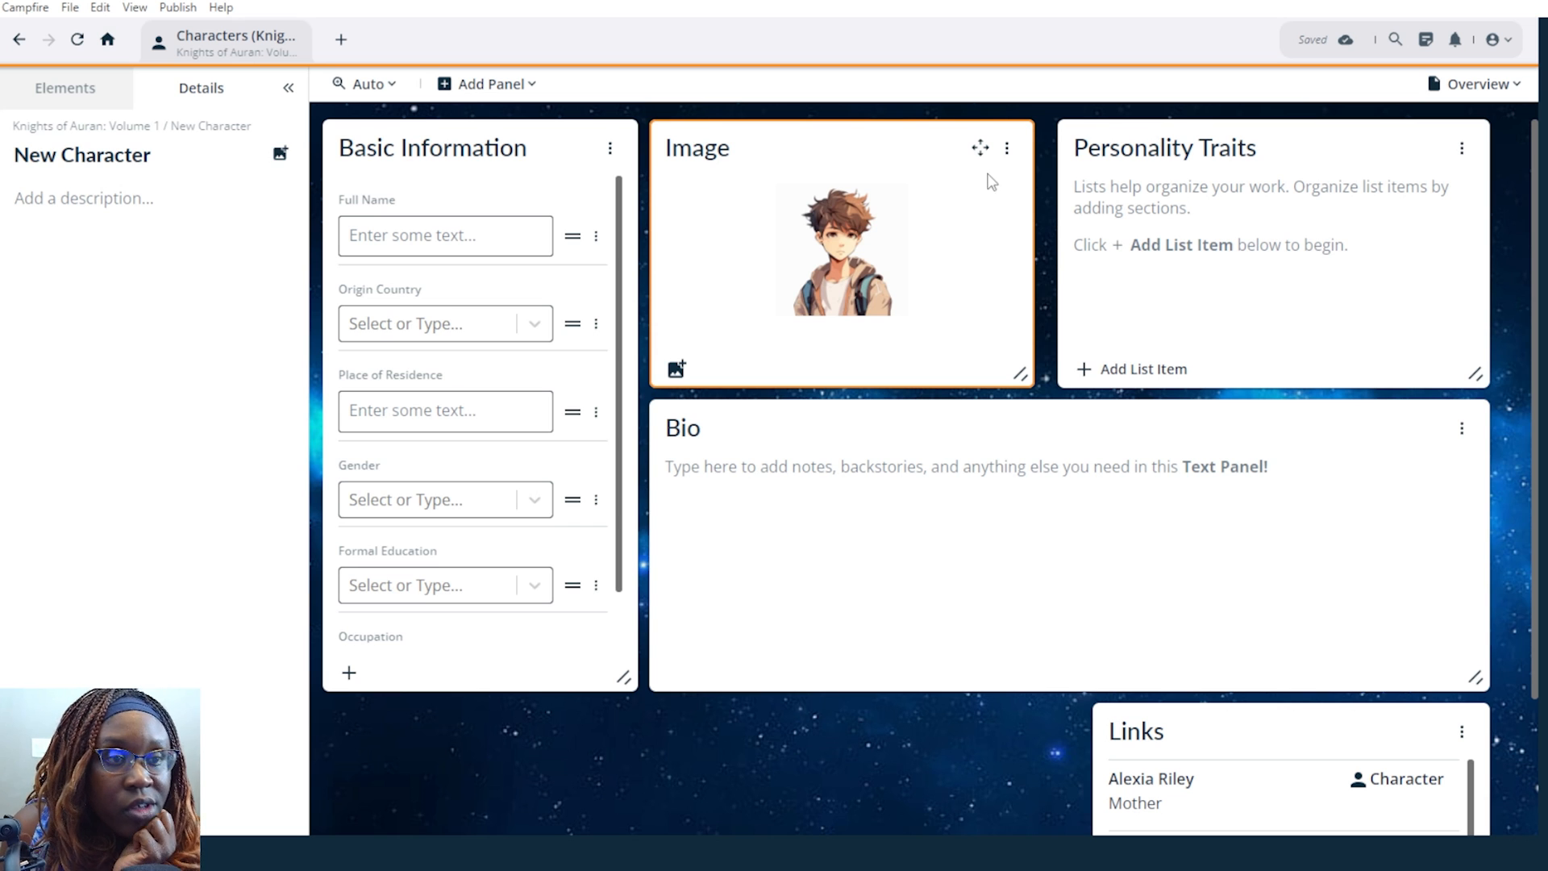
Add image cropping to the Image panel and rename the panel Brandon Concept.
{"action": "left_click", "coordinate": [1008, 149]}
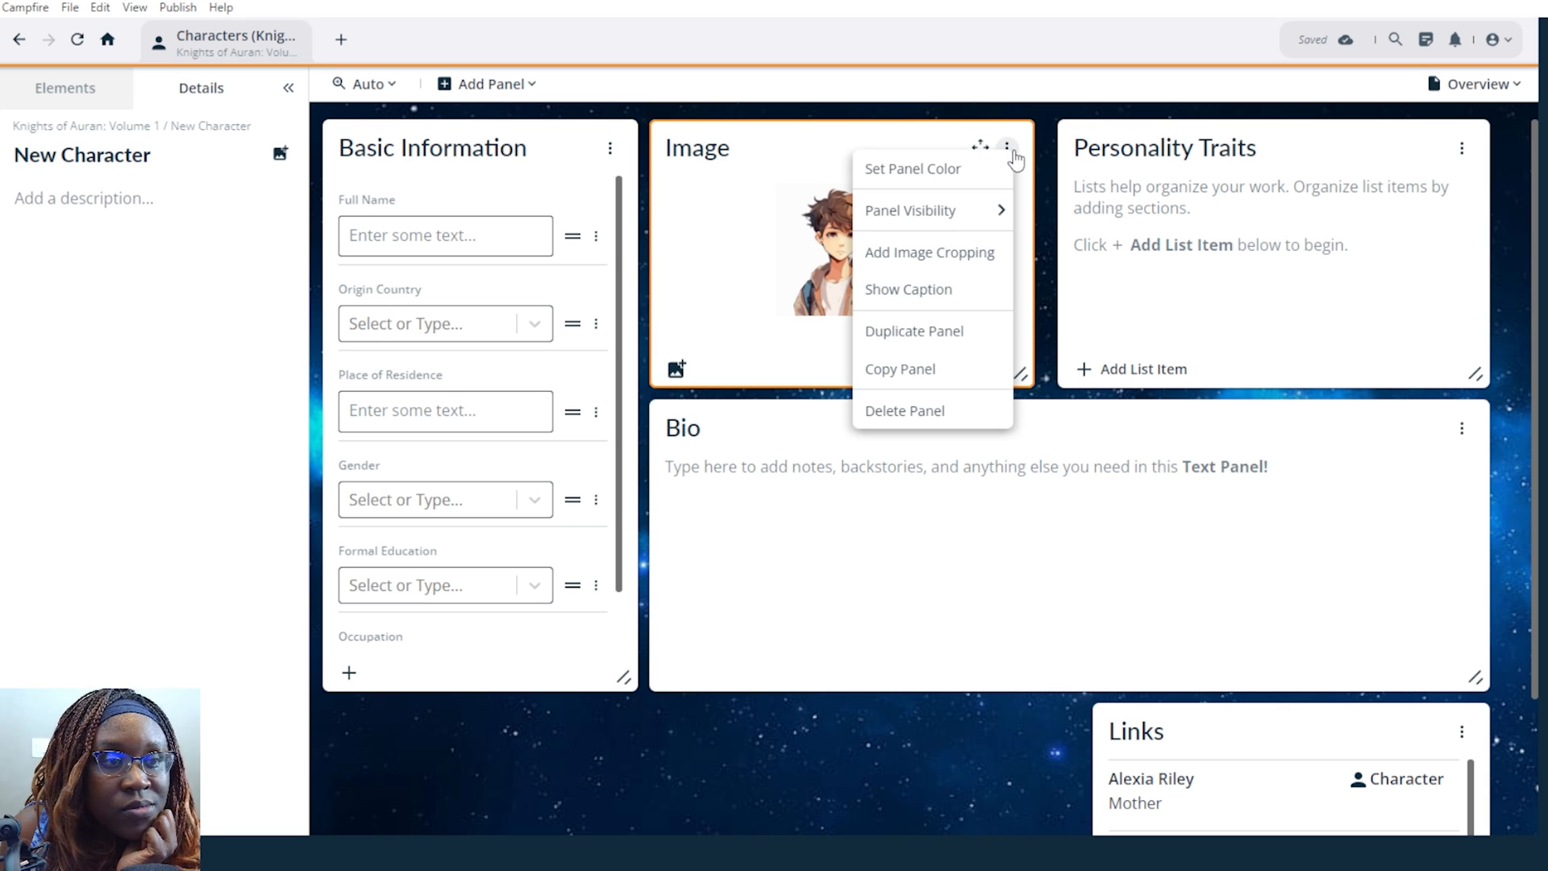
{"action": "left_click", "coordinate": [940, 261]}
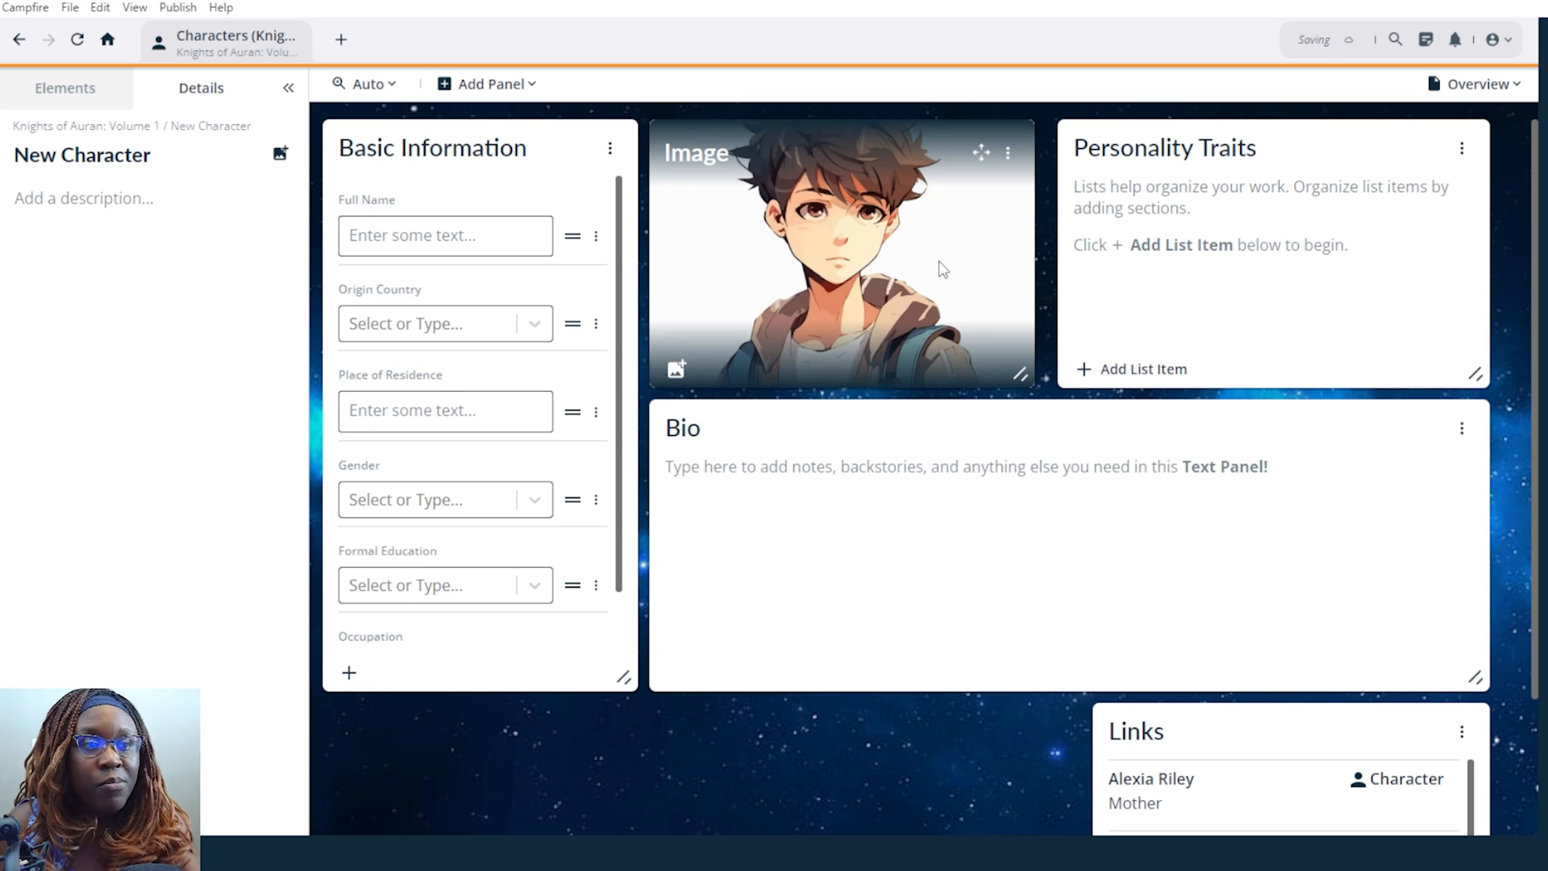
{"action": "left_click_drag", "start_coordinate": [730, 153], "coordinate": [664, 156]}
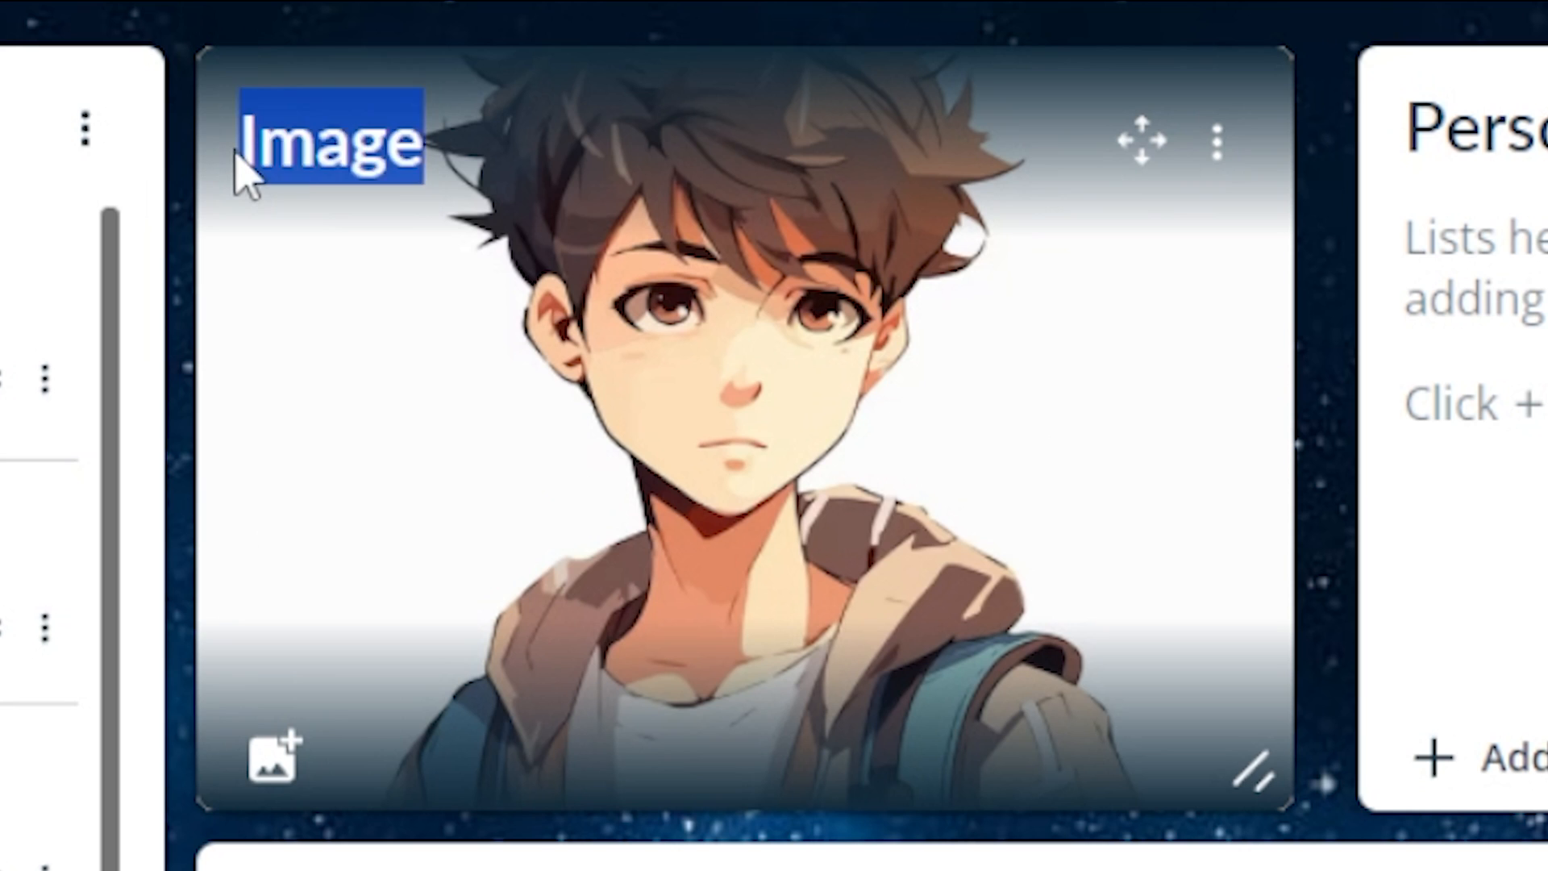
{"action": "type", "text": "Bran"}
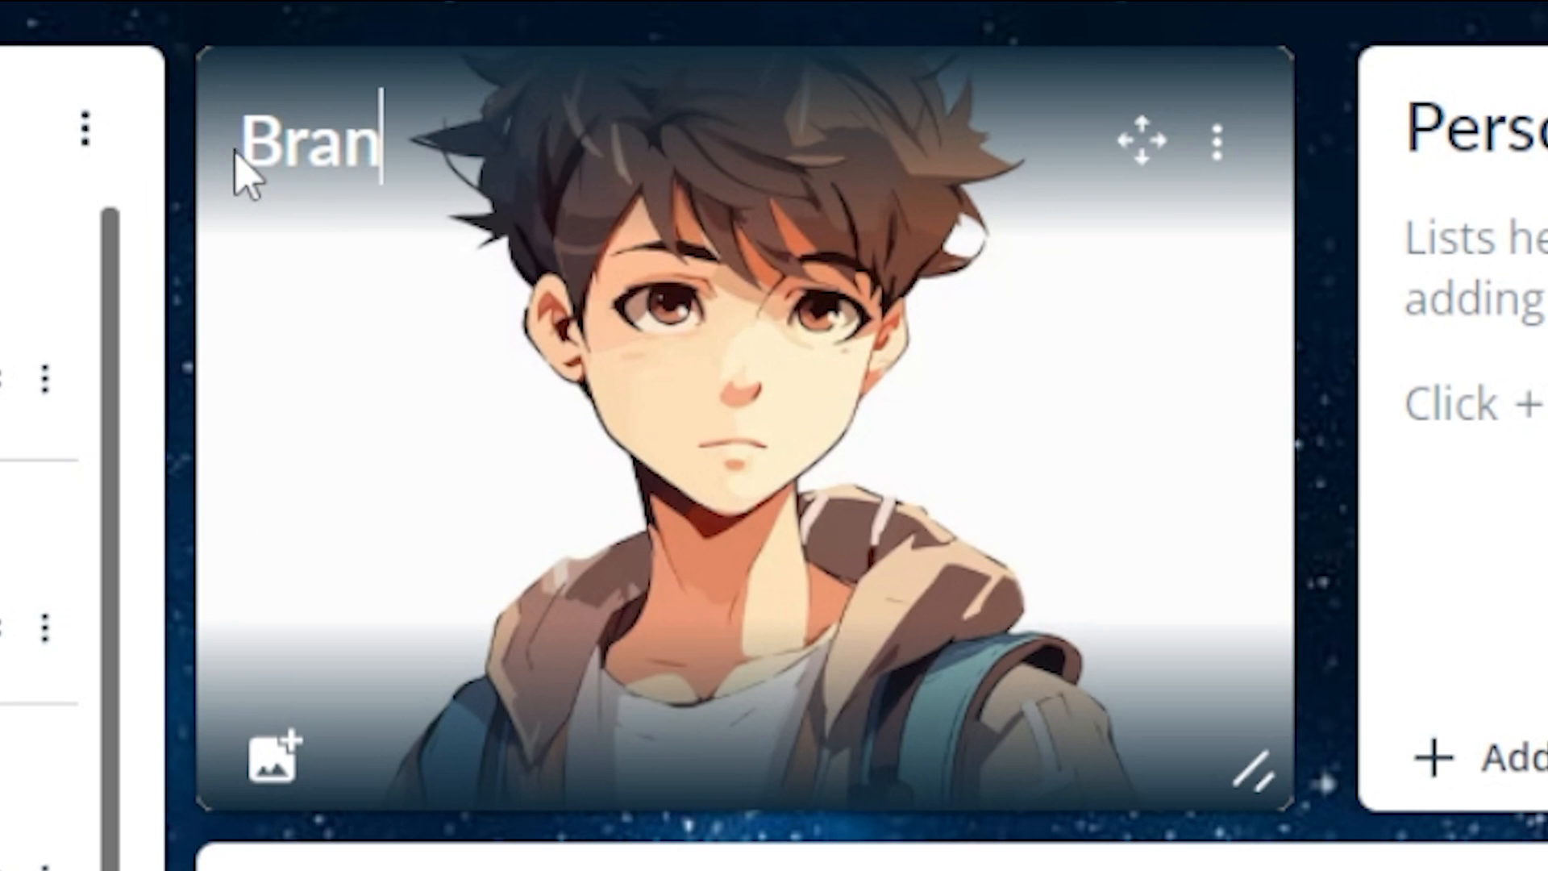
{"action": "type", "text": "don Conc"}
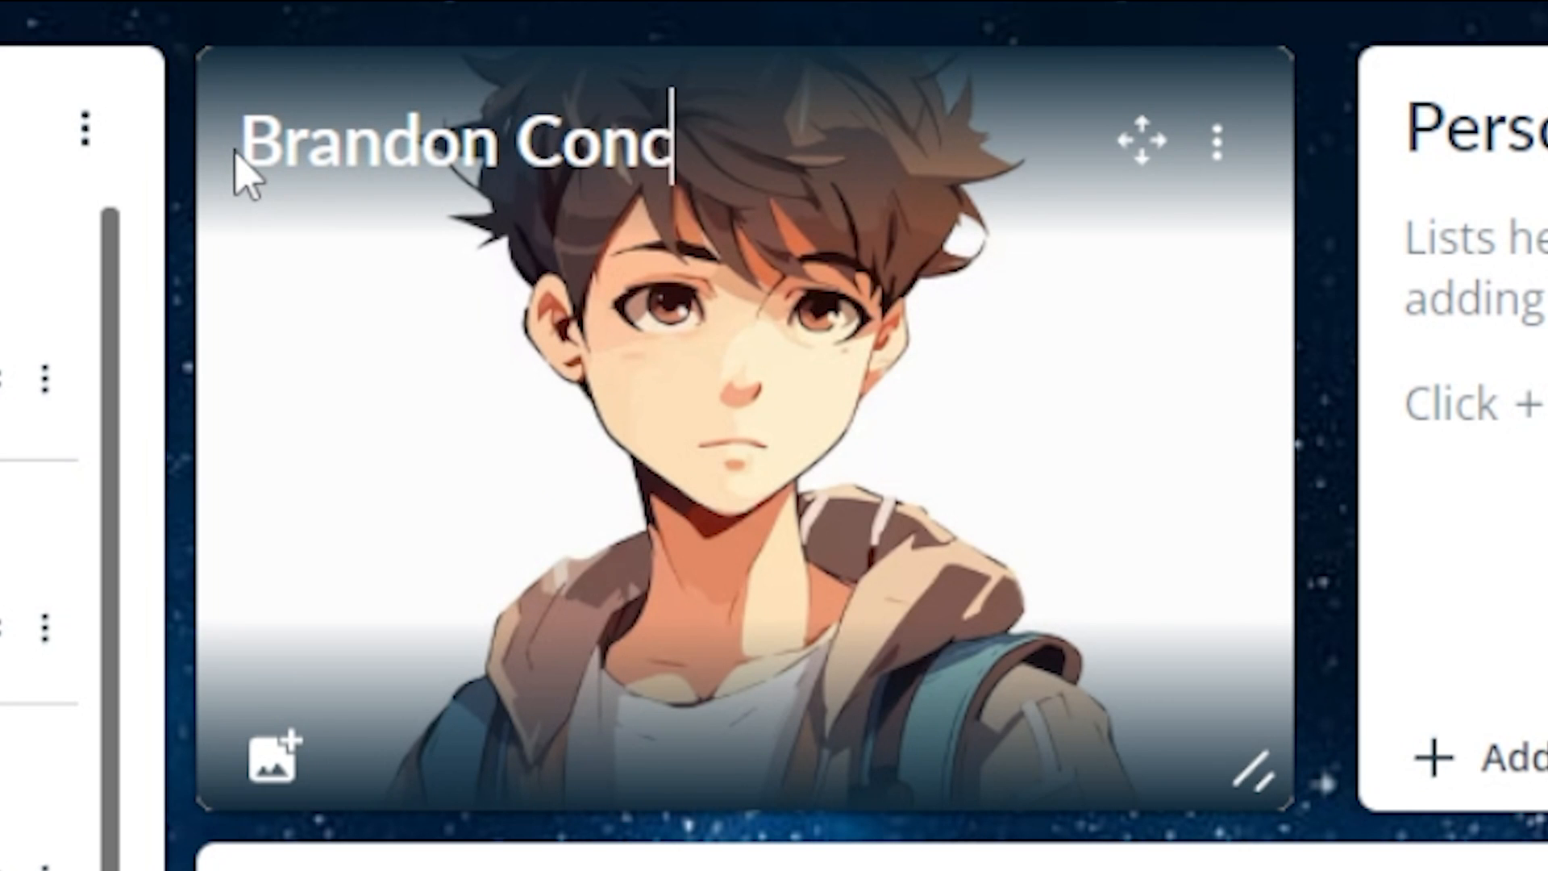
{"action": "type", "text": "py"}
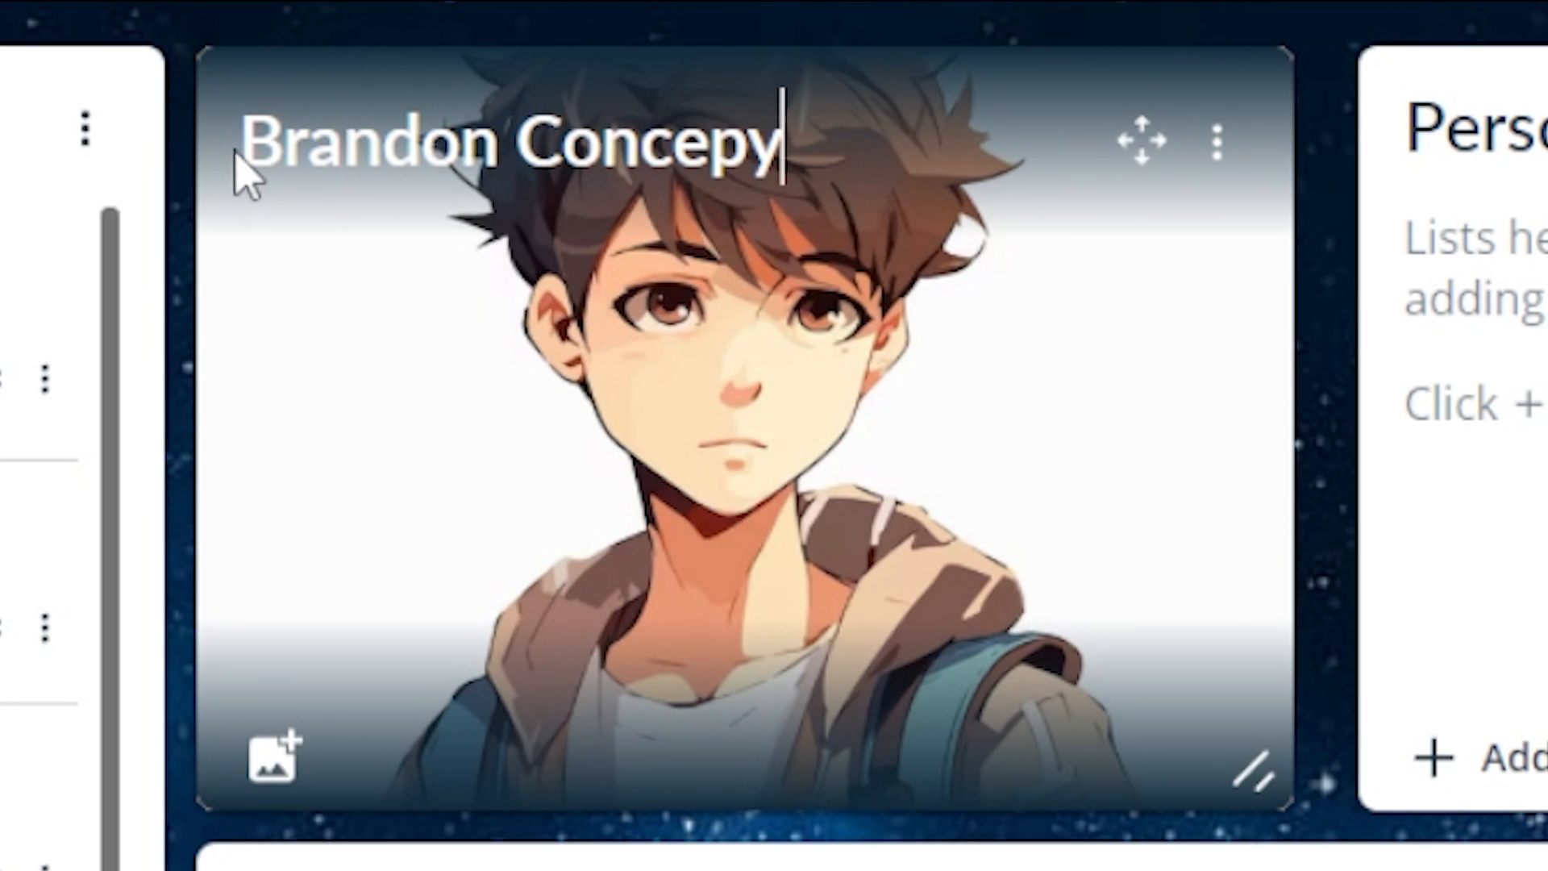
{"action": "key", "text": "BackSpace"}
{"action": "type", "text": "t"}
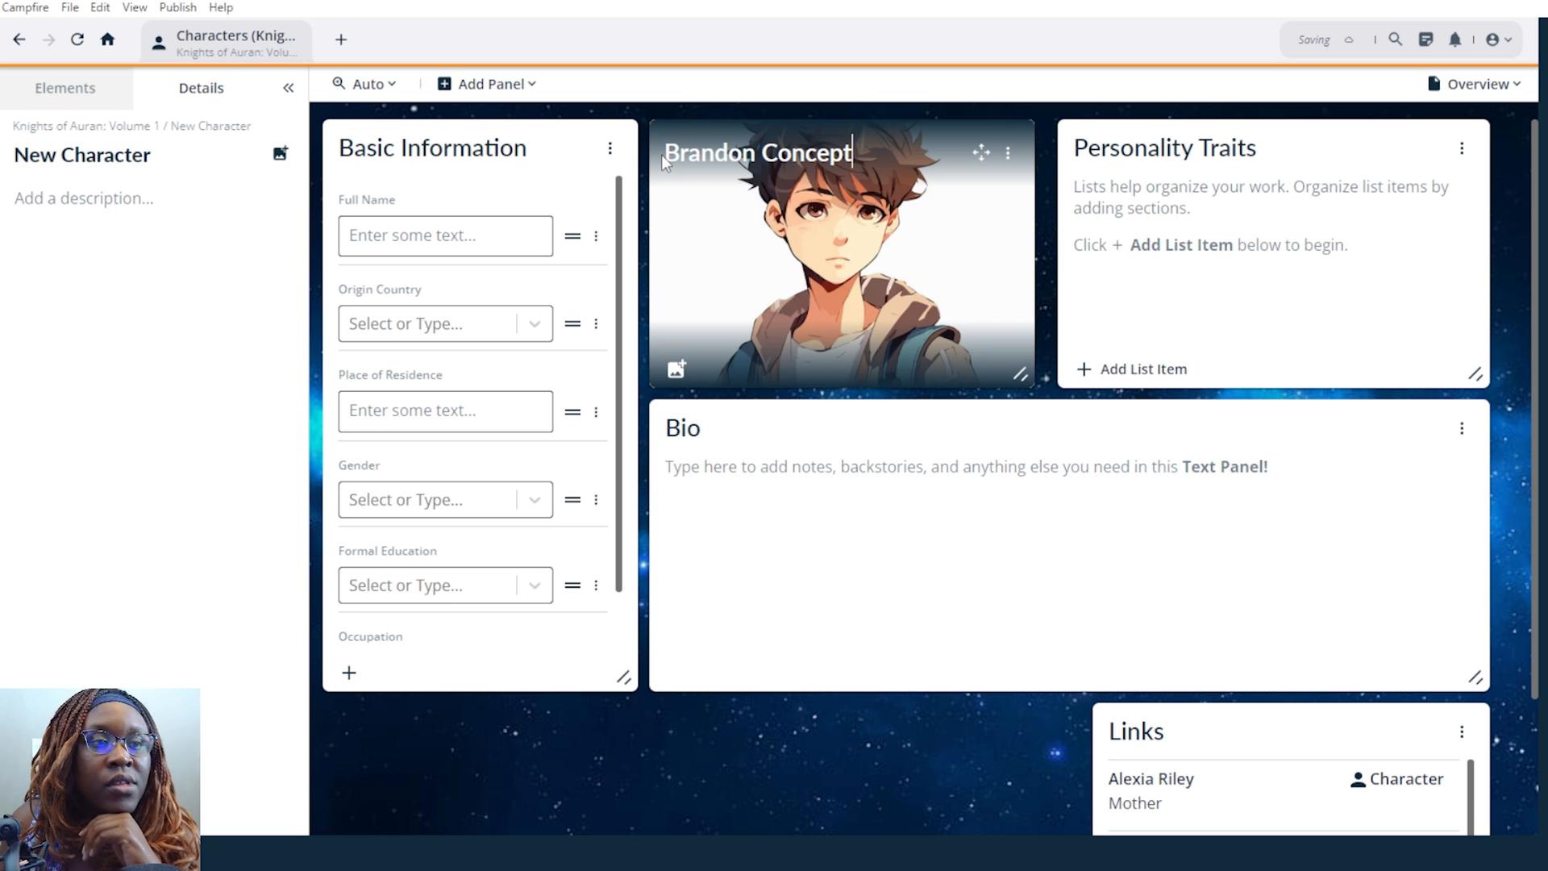
{"action": "left_click", "coordinate": [910, 512]}
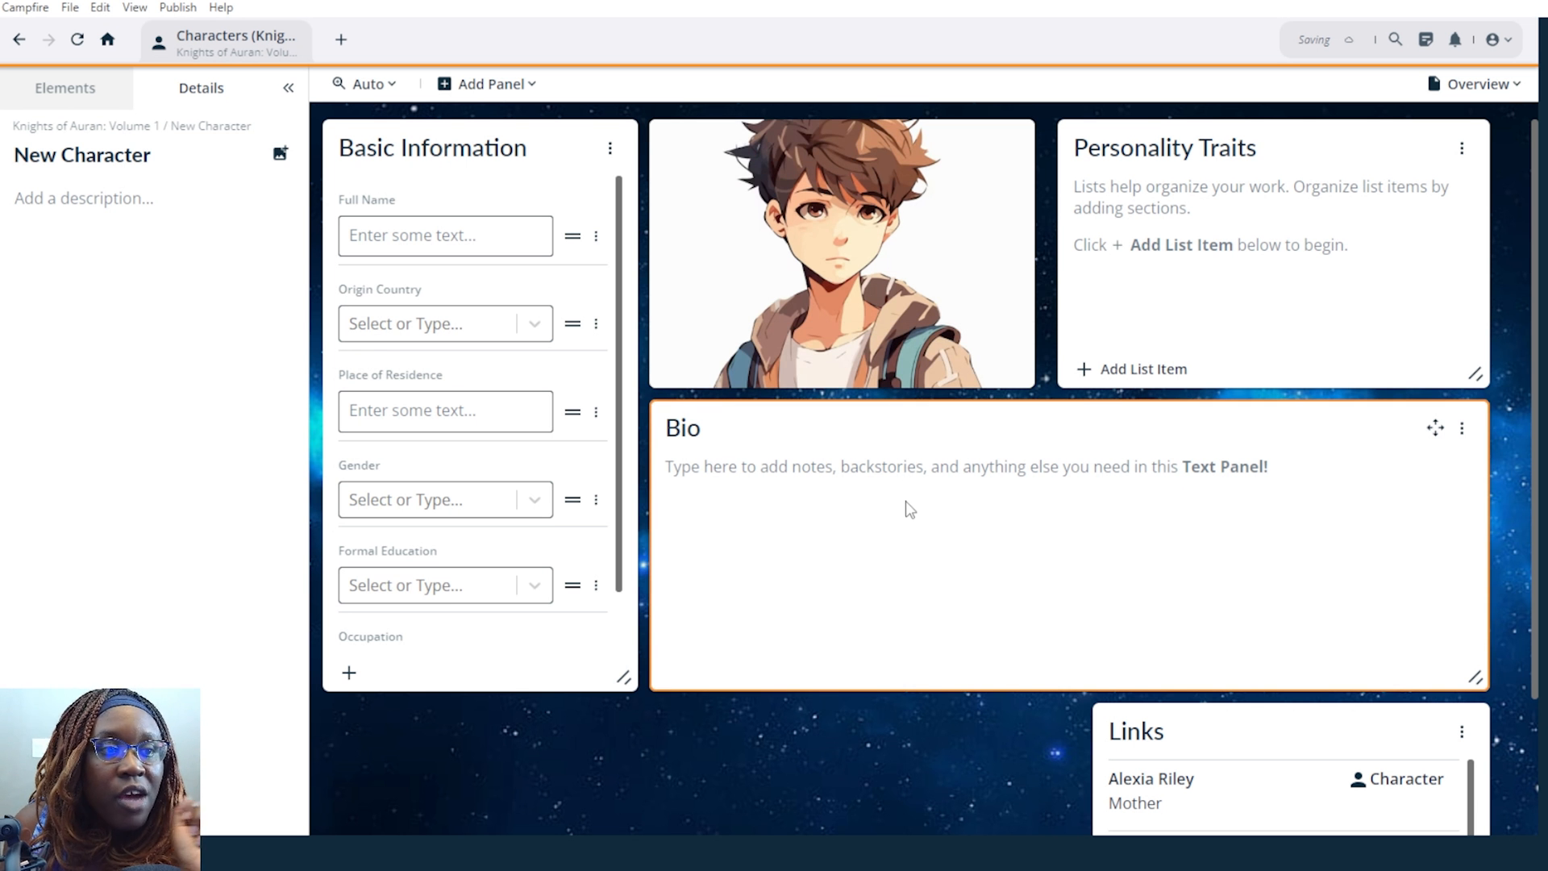
{"action": "mouse_move", "coordinate": [844, 287]}
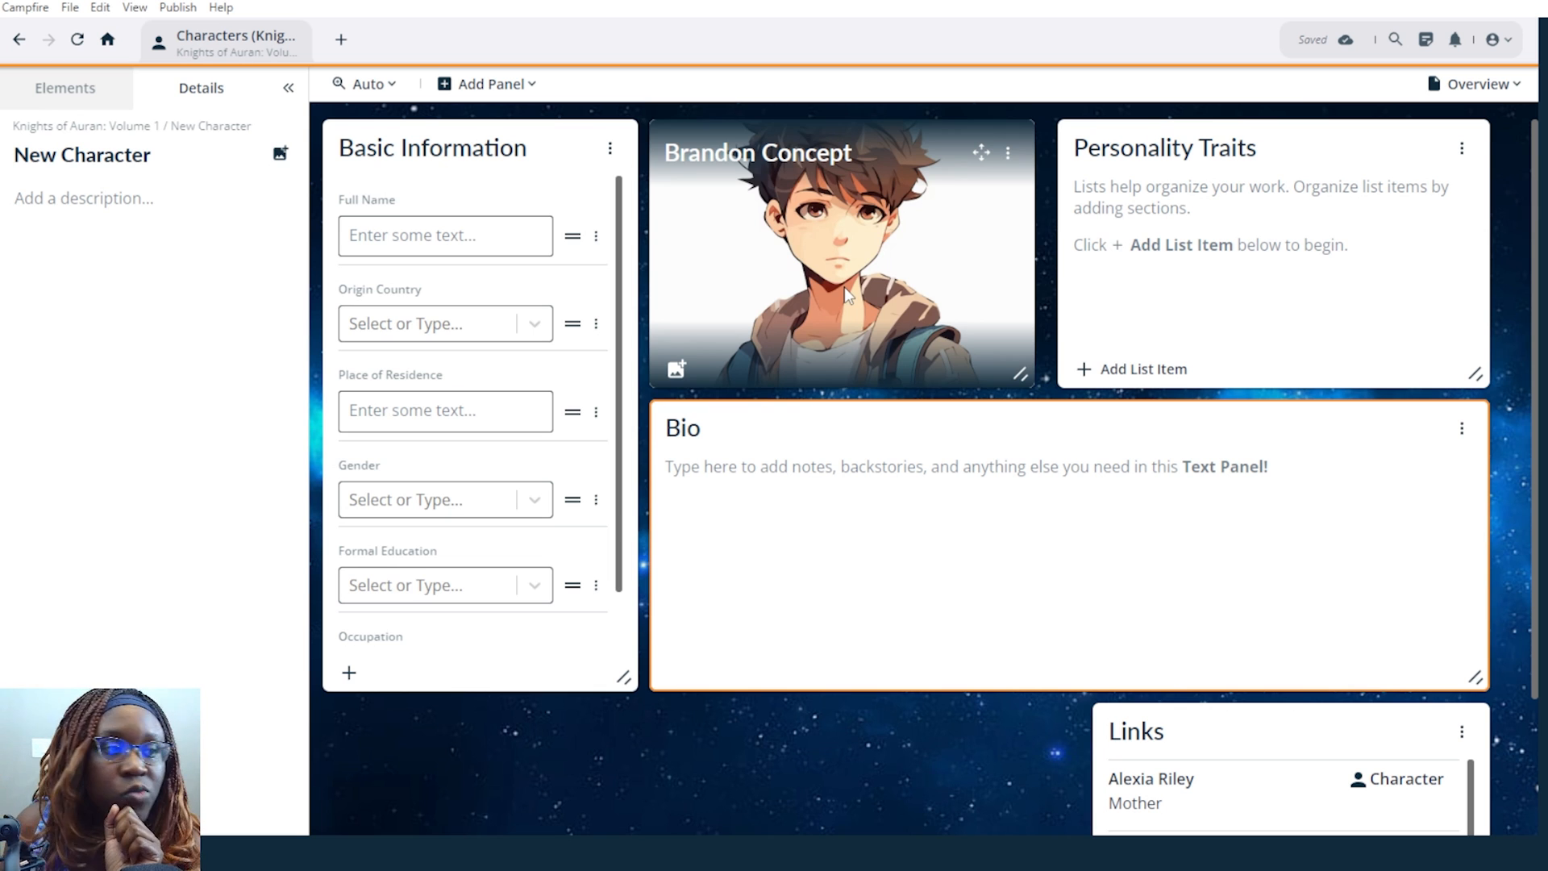
Enter the character's full name in the Basic Information panel.
{"action": "left_click", "coordinate": [396, 238]}
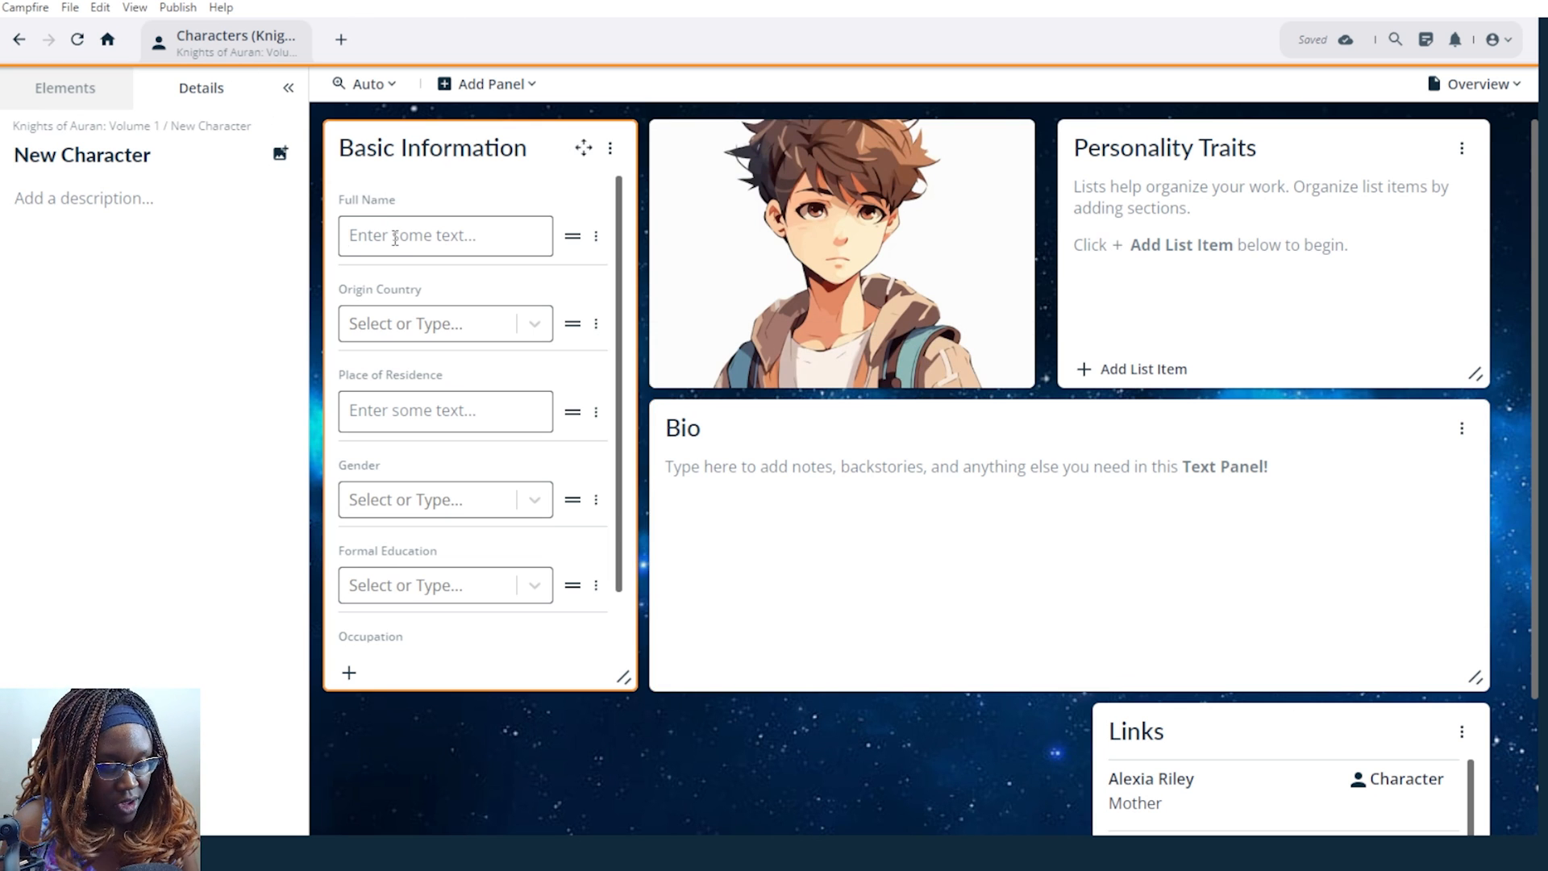
{"action": "type", "text": "Brandon"}
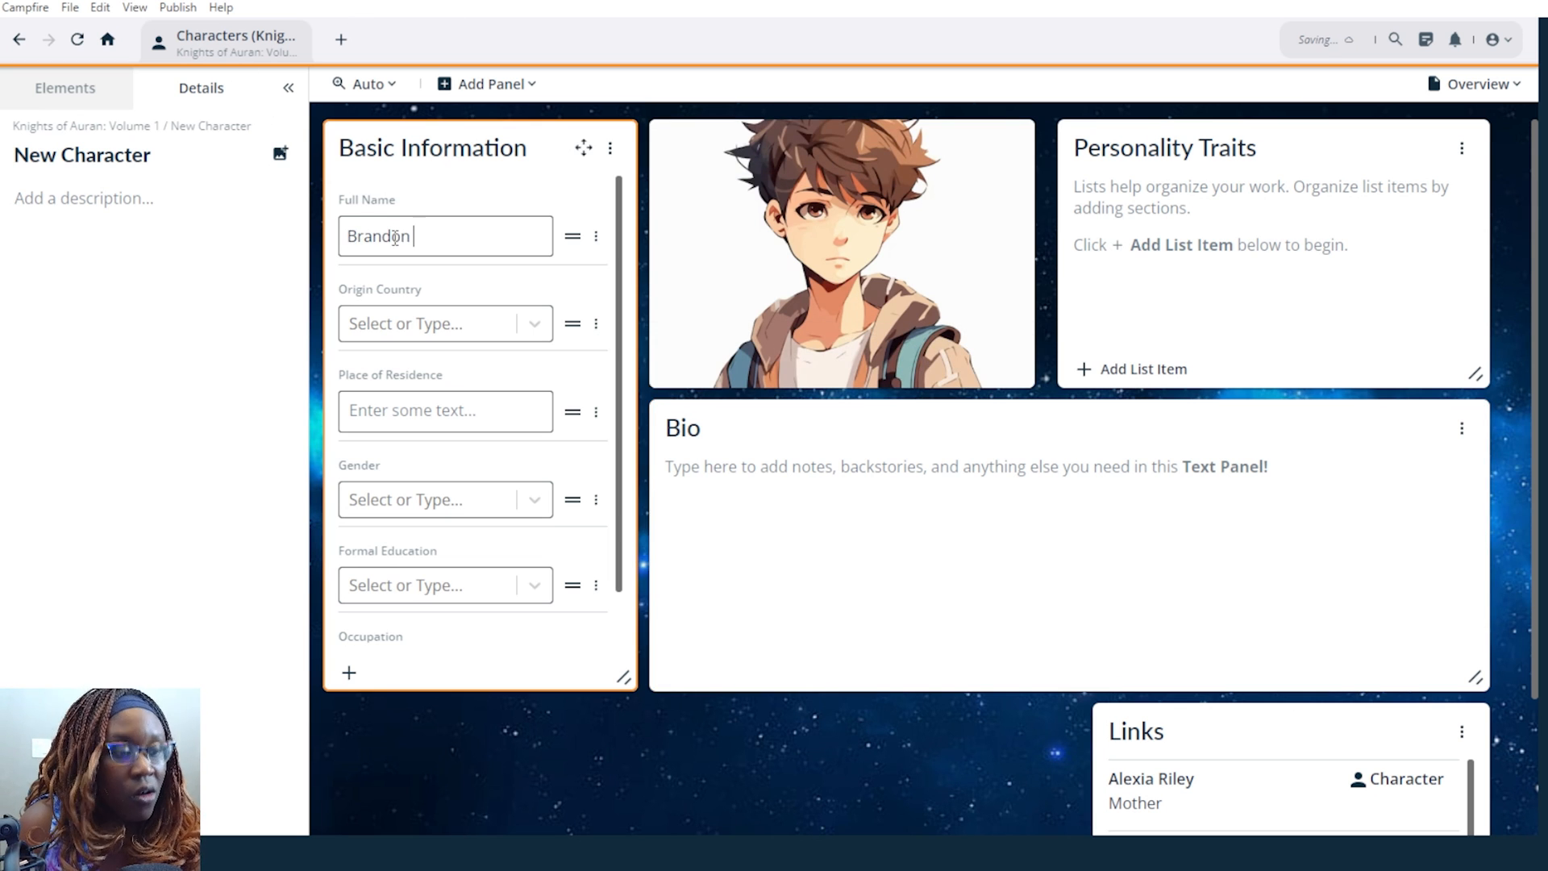
{"action": "type", "text": " Riley"}
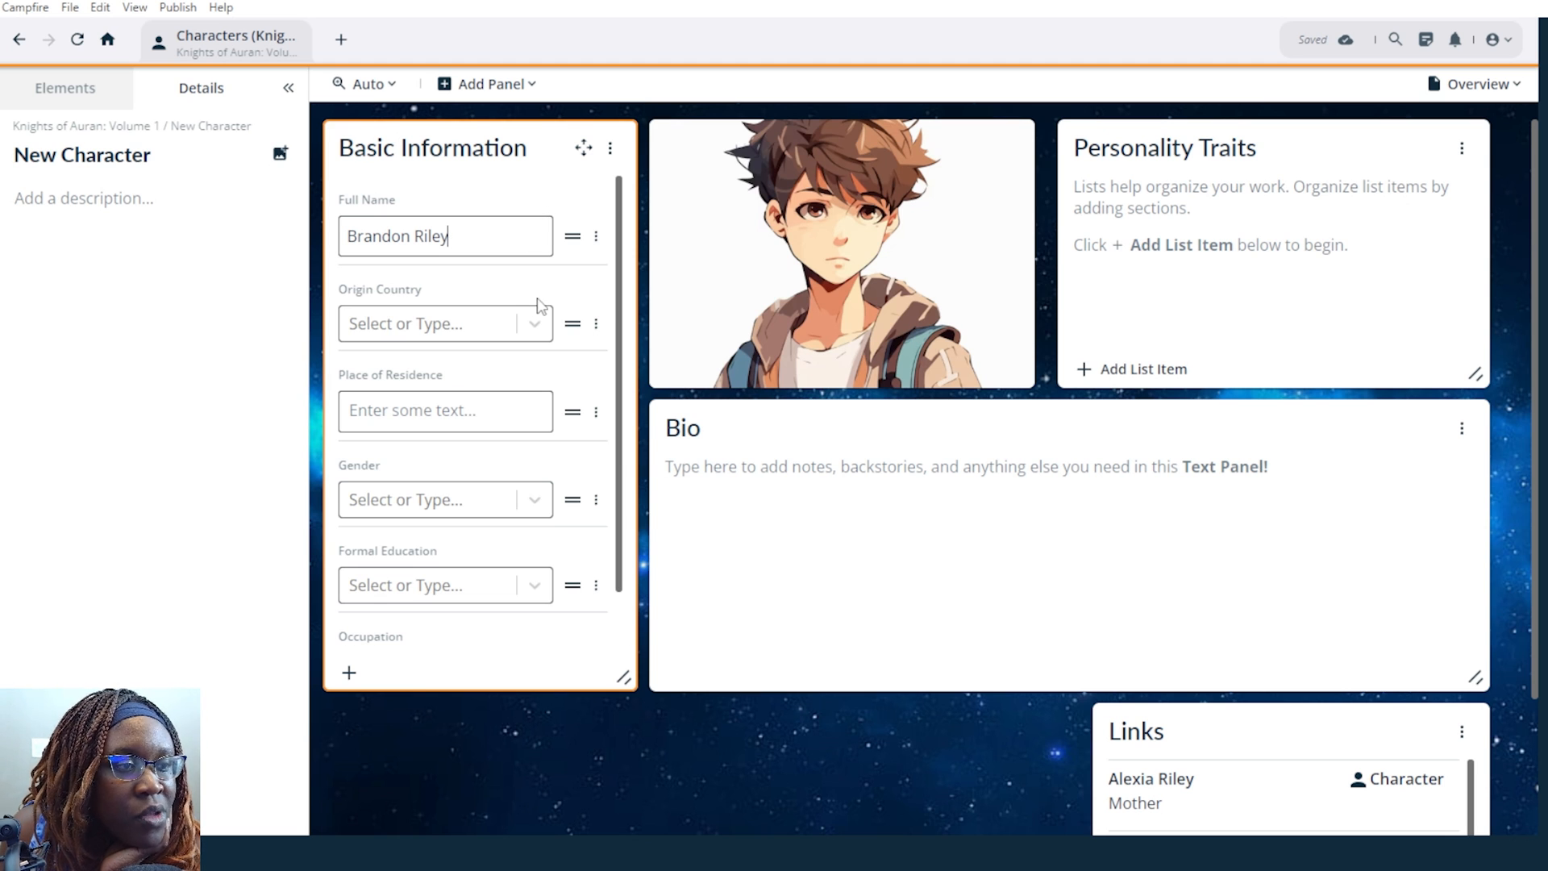
Delete the Origin Country attribute and enter Faraday, West Virginia as the Place of Residence, with the spelling of Virginia corrected.
{"action": "left_click", "coordinate": [597, 325]}
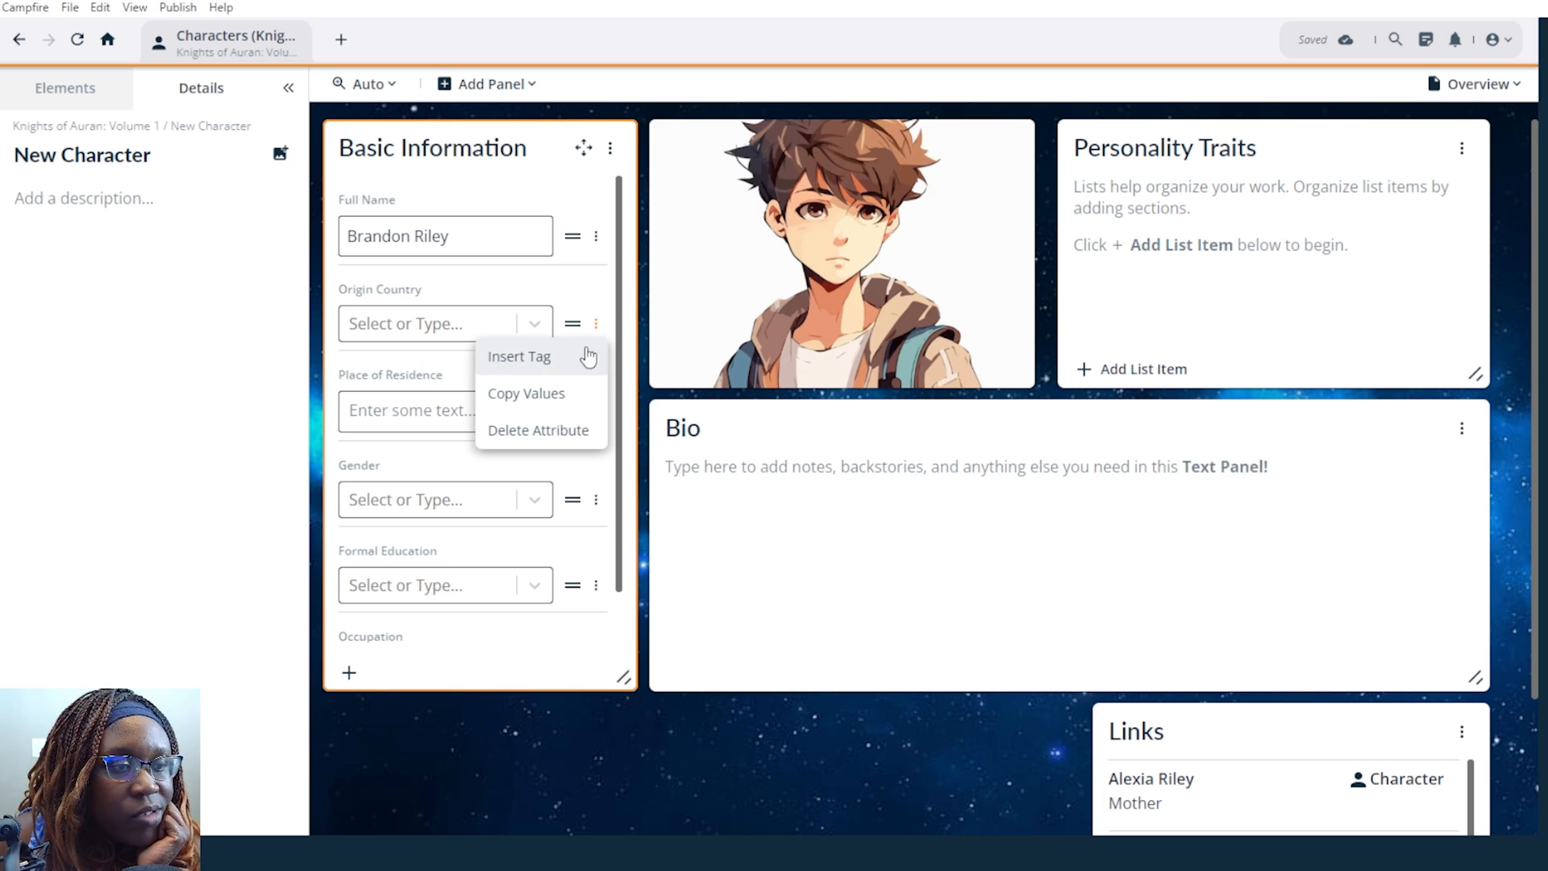
{"action": "left_click", "coordinate": [556, 432]}
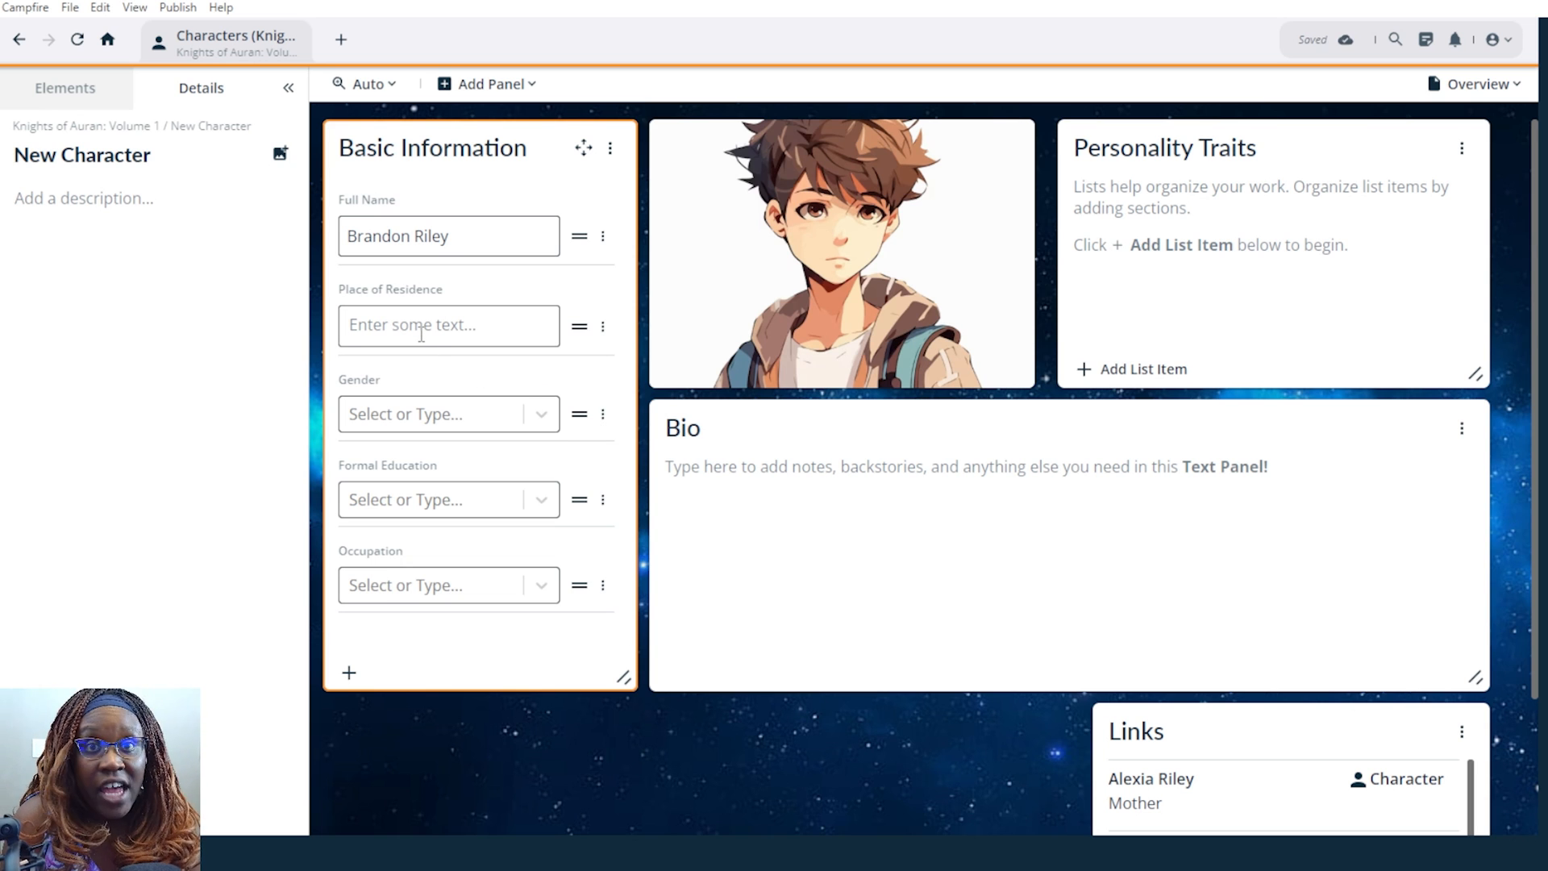
{"action": "type", "text": "Faraday,"}
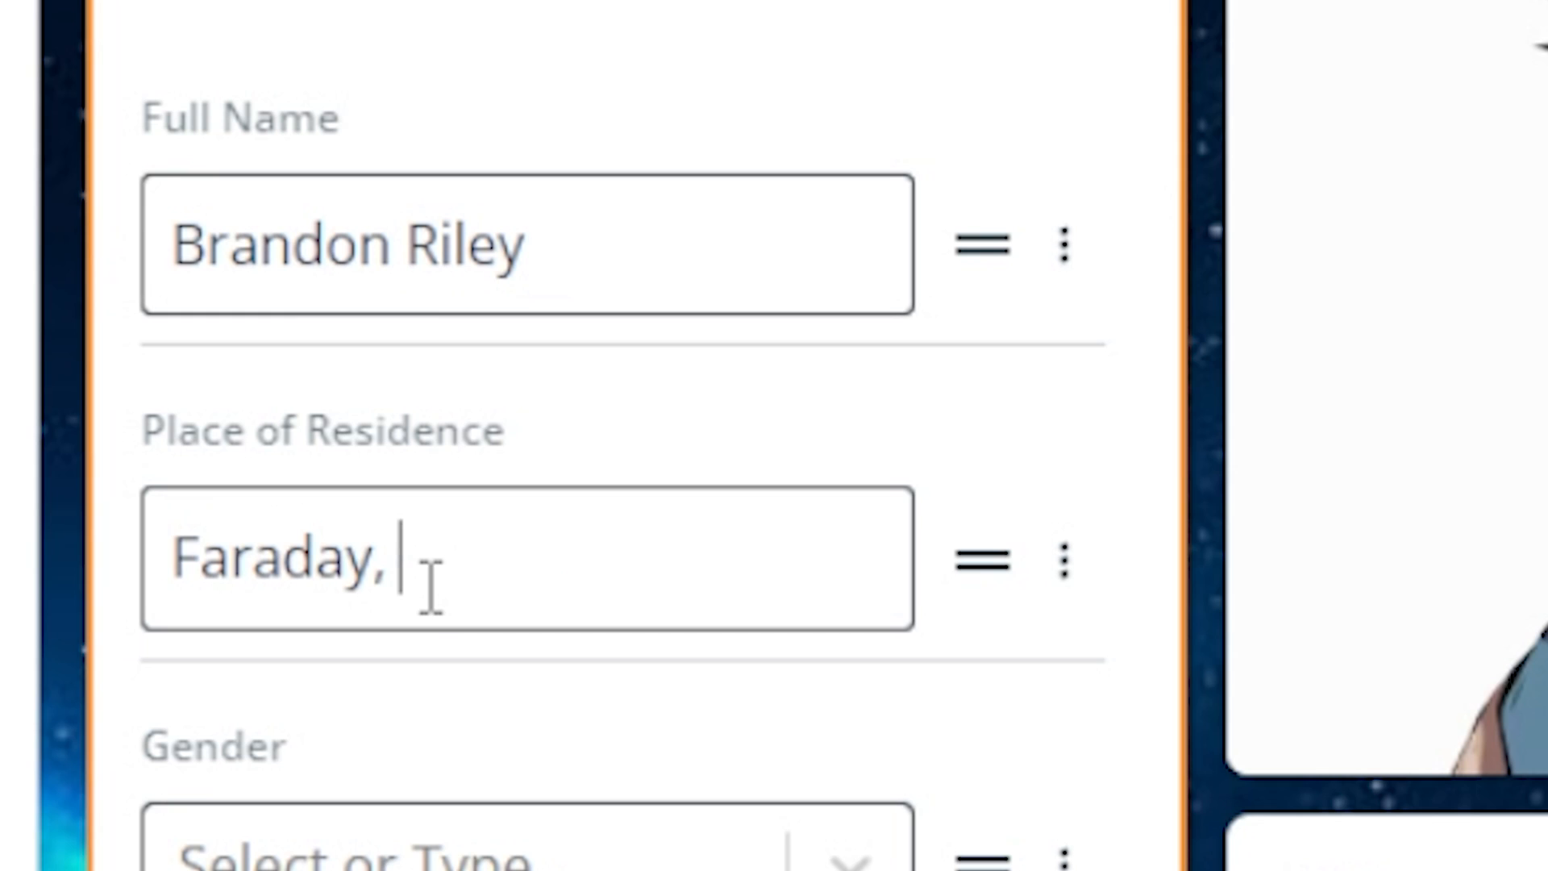
{"action": "type", "text": "West Virgi"}
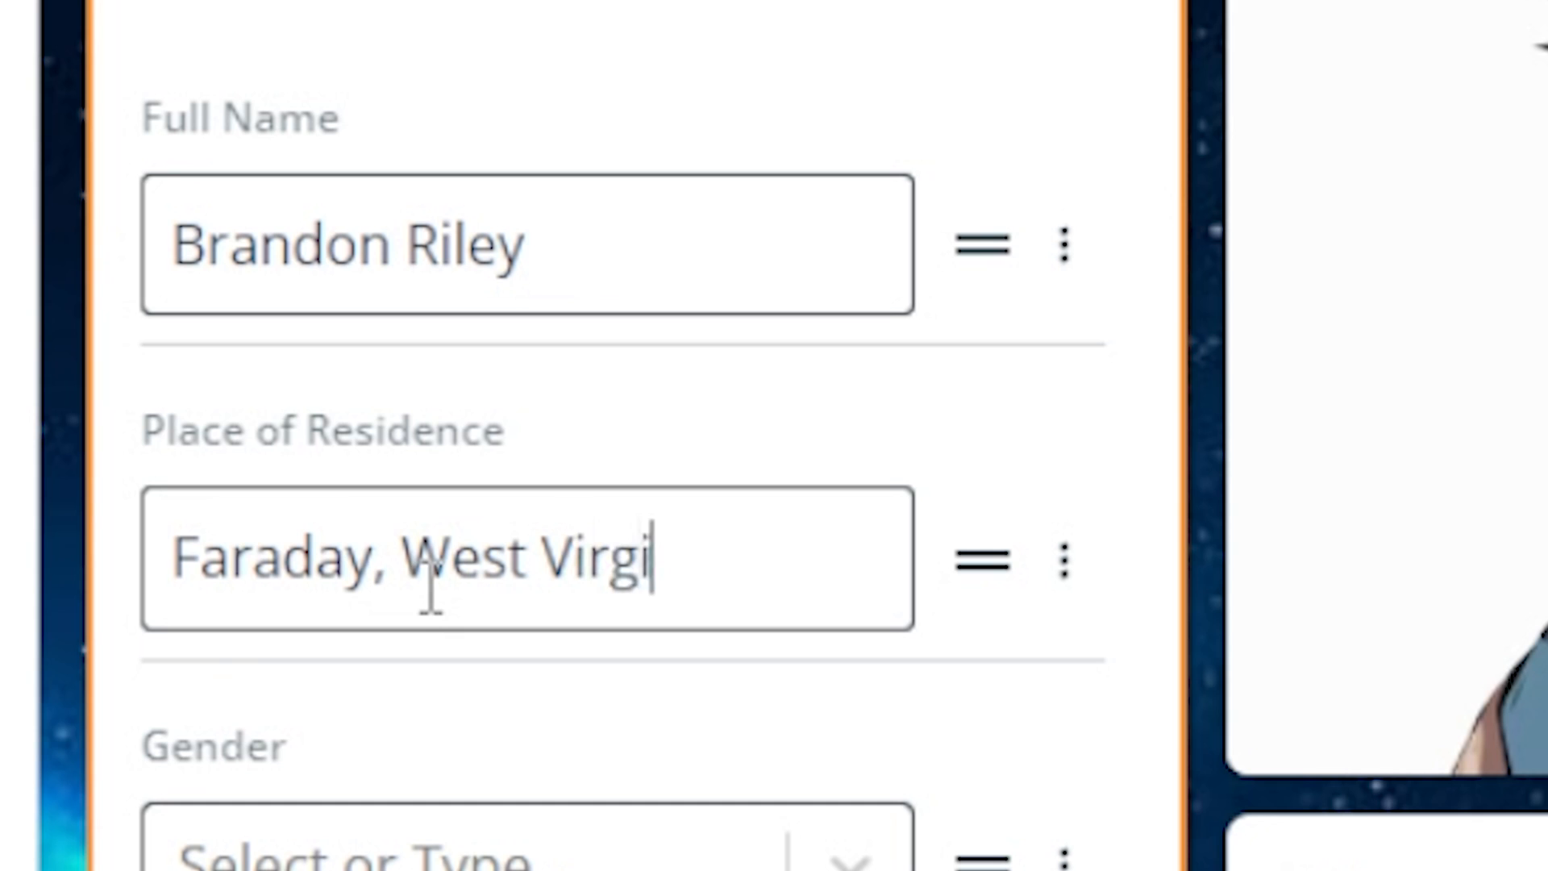
{"action": "type", "text": "na"}
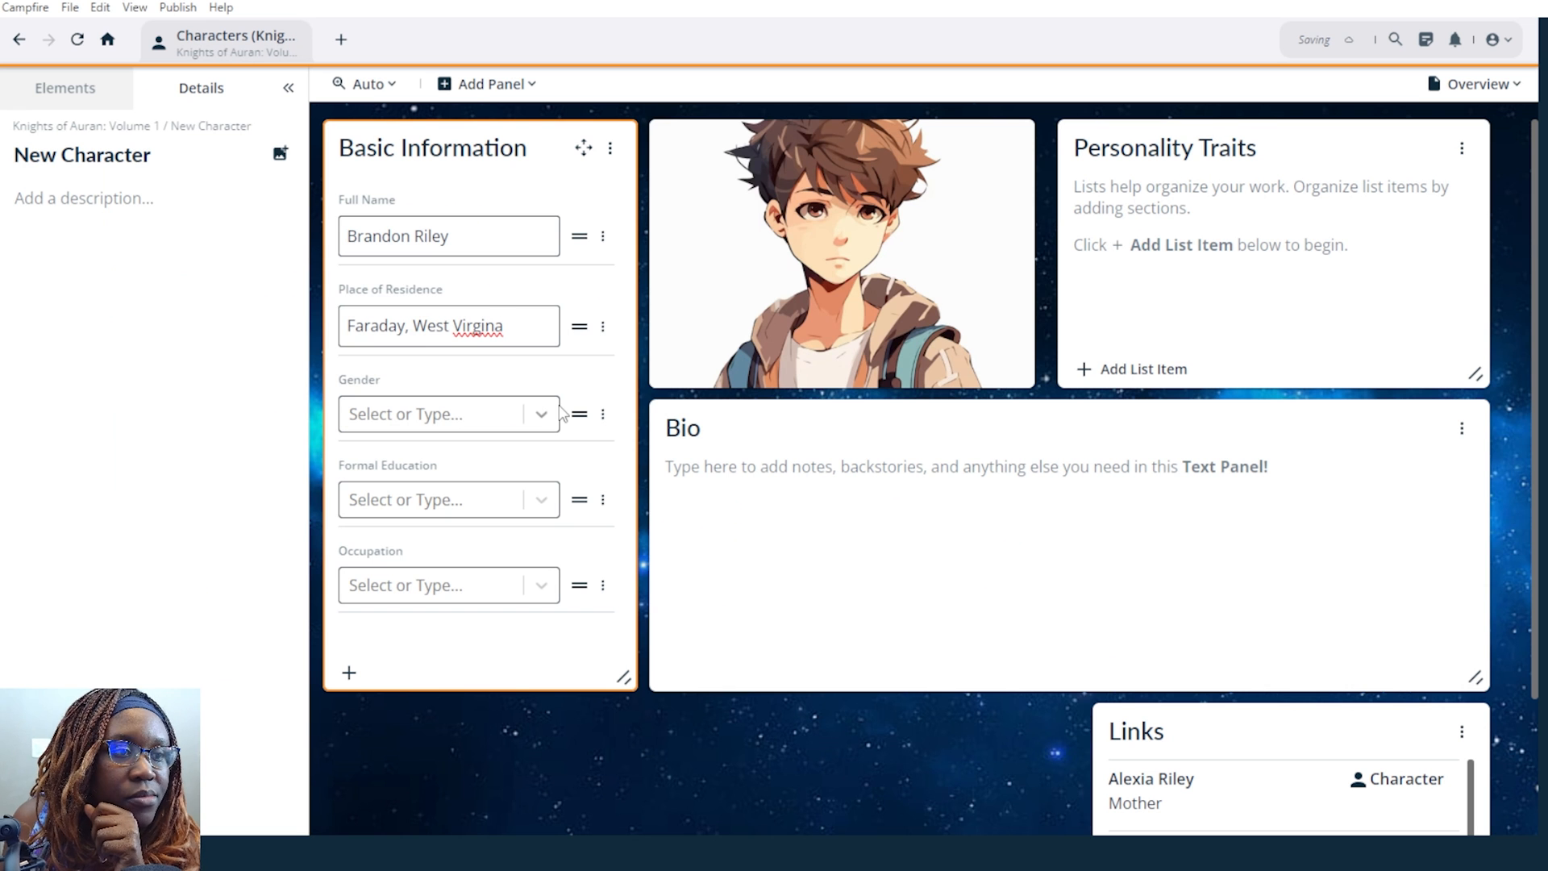
{"action": "right_click", "coordinate": [488, 327]}
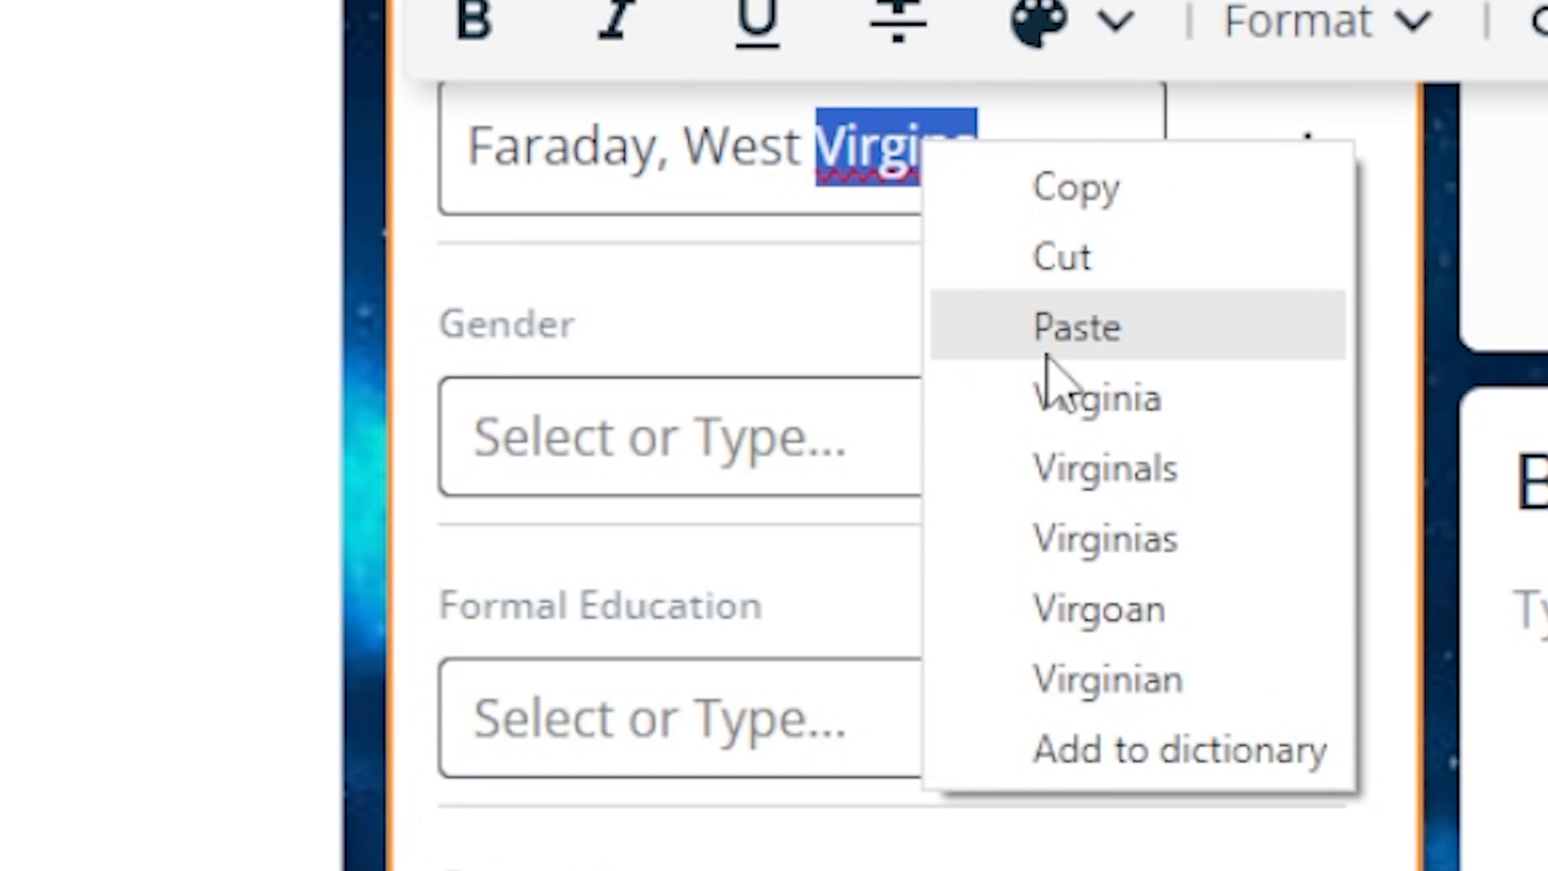
{"action": "left_click", "coordinate": [536, 401]}
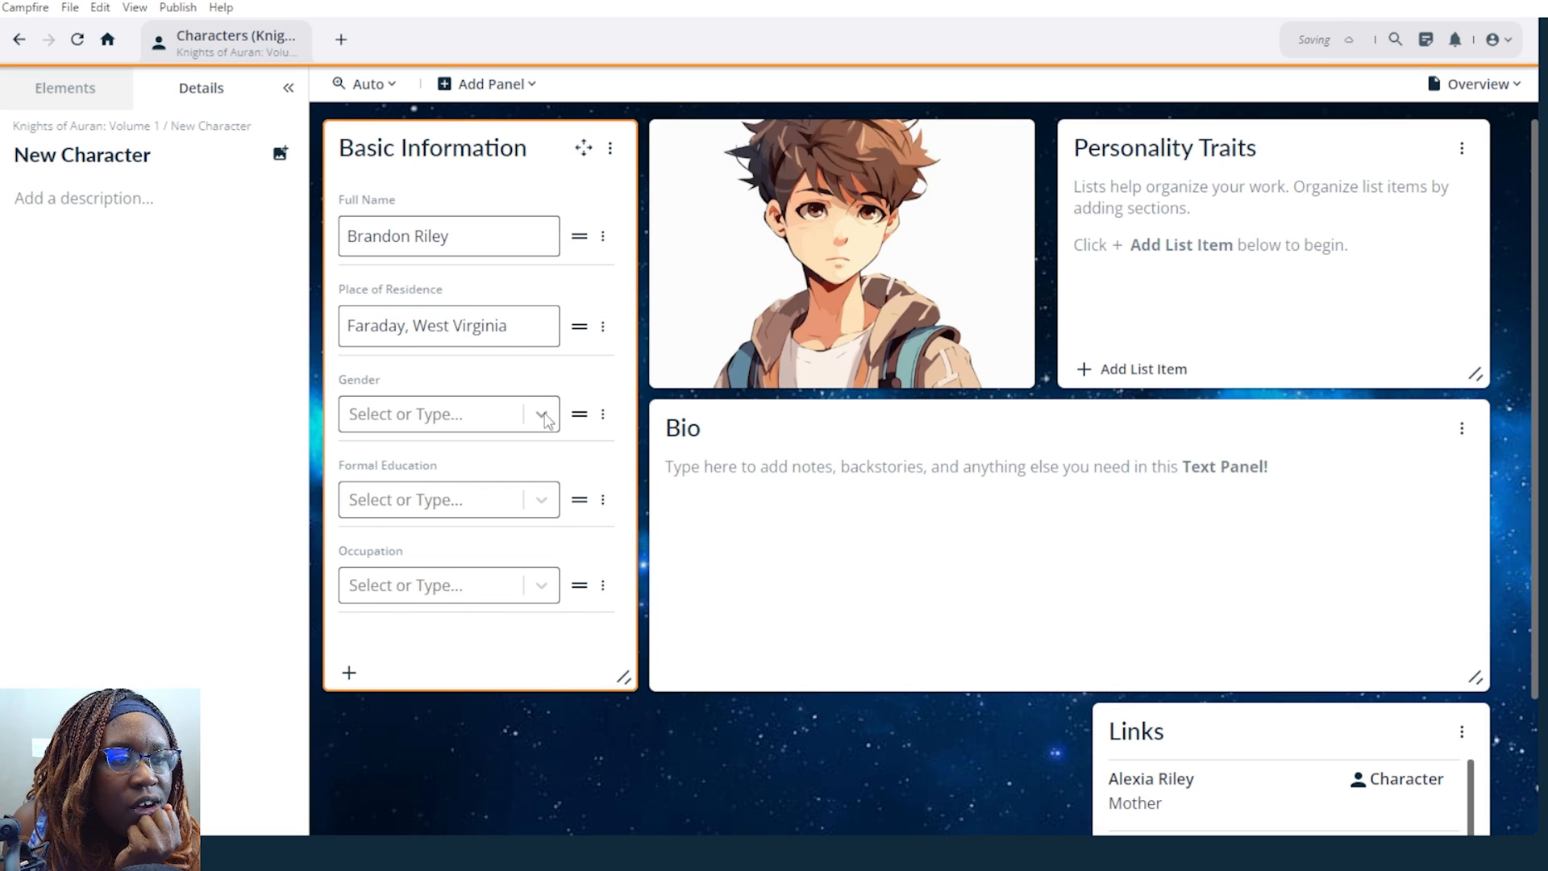
Set Gender to Man and add the custom value MIddle School for Formal Education in the Basic Information panel.
{"action": "left_click", "coordinate": [544, 415]}
{"action": "left_click", "coordinate": [407, 499]}
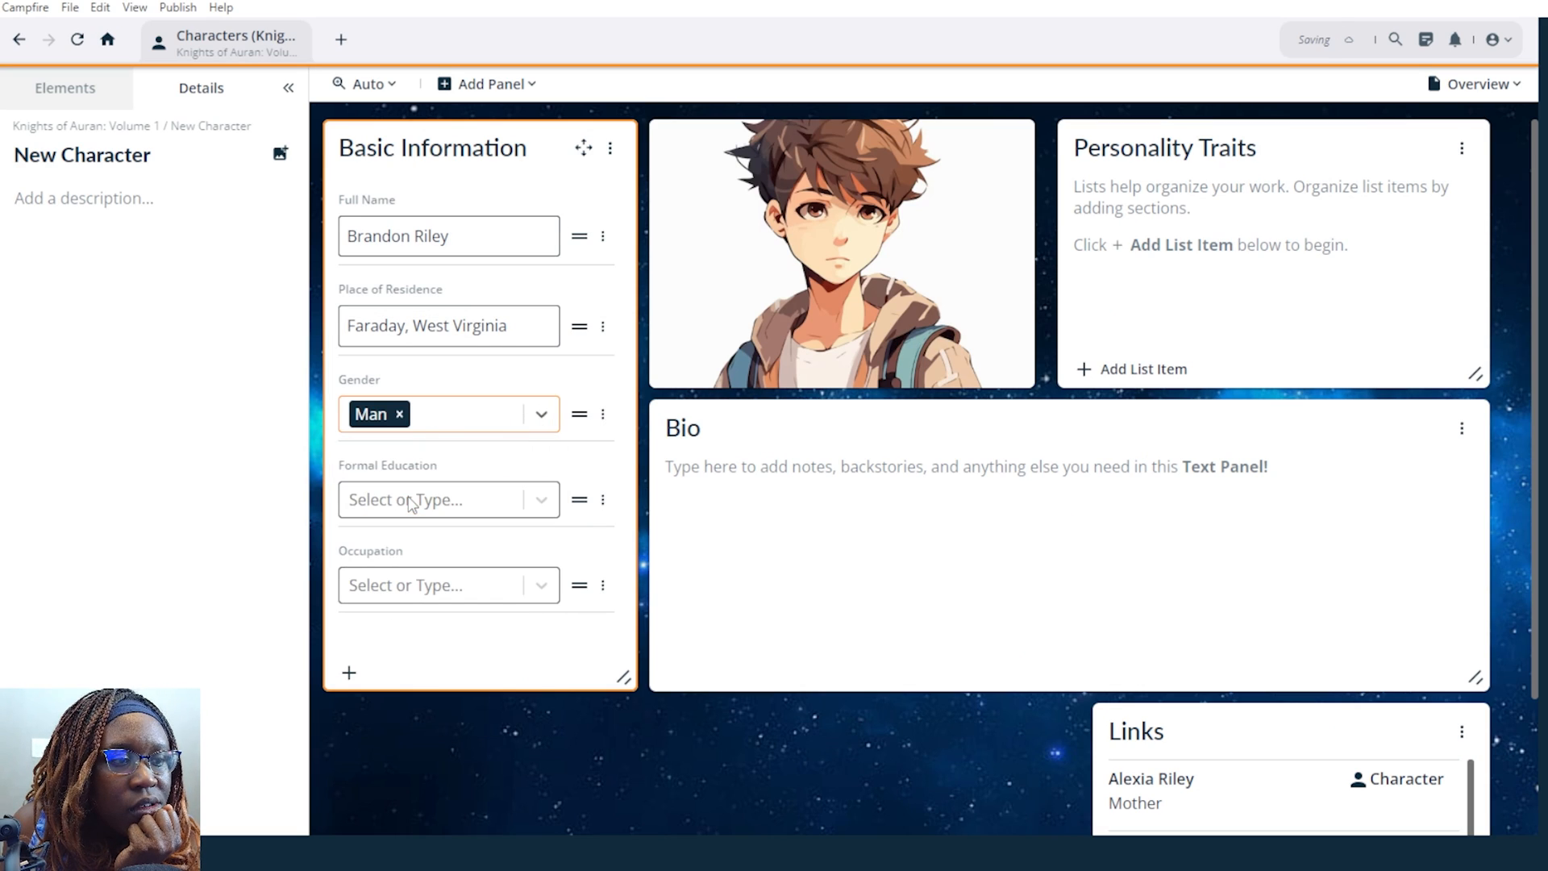
{"action": "left_click", "coordinate": [545, 500]}
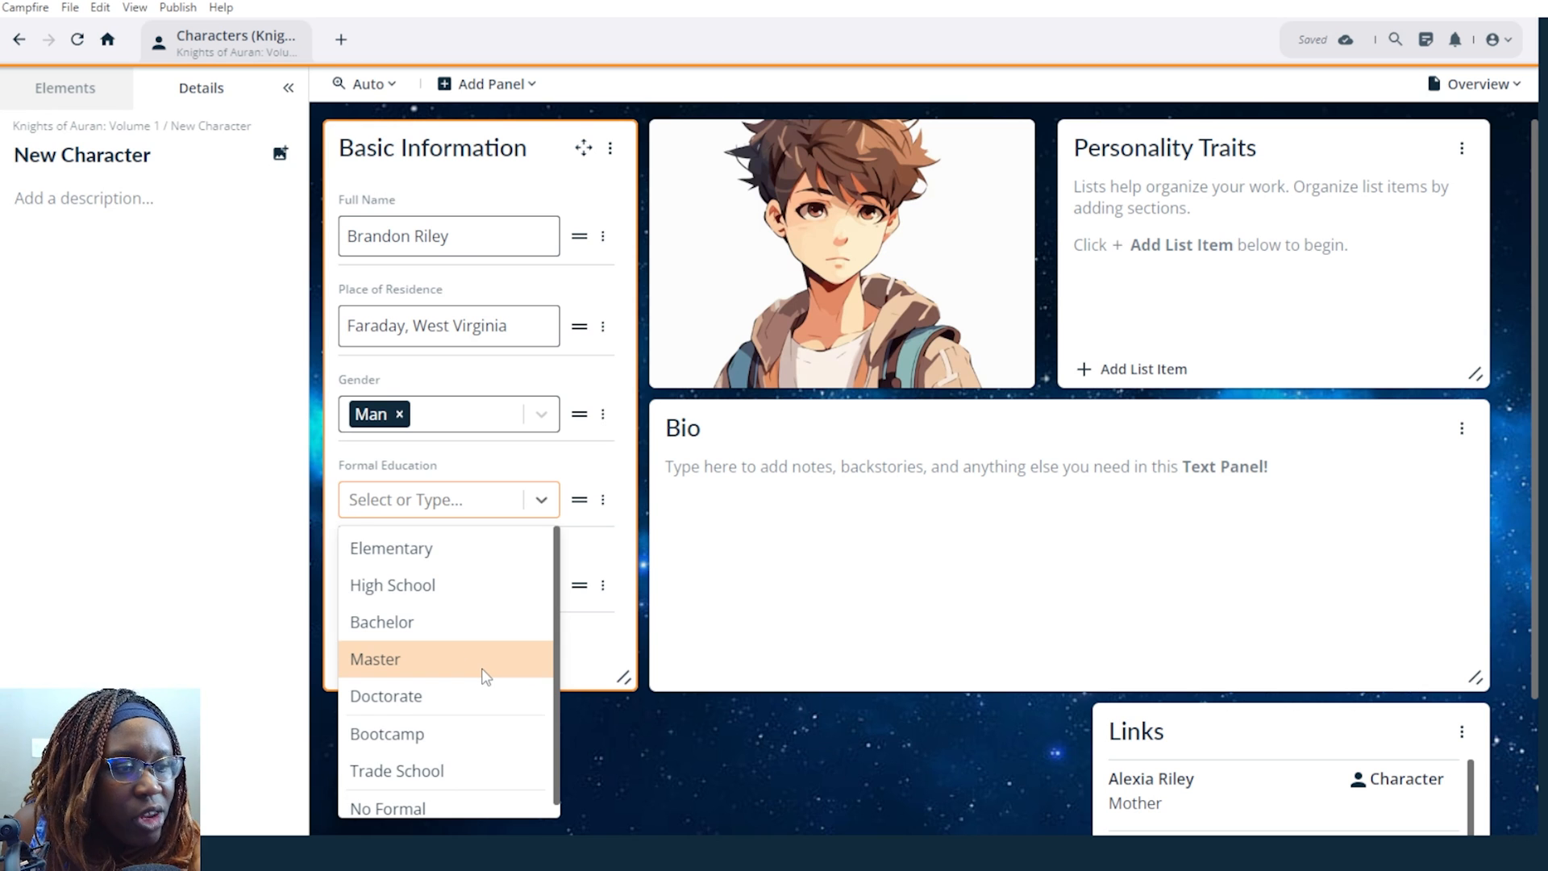
{"action": "scroll", "coordinate": [482, 669], "scroll_direction": "down", "scroll_amount": 1}
{"action": "left_click", "coordinate": [462, 507]}
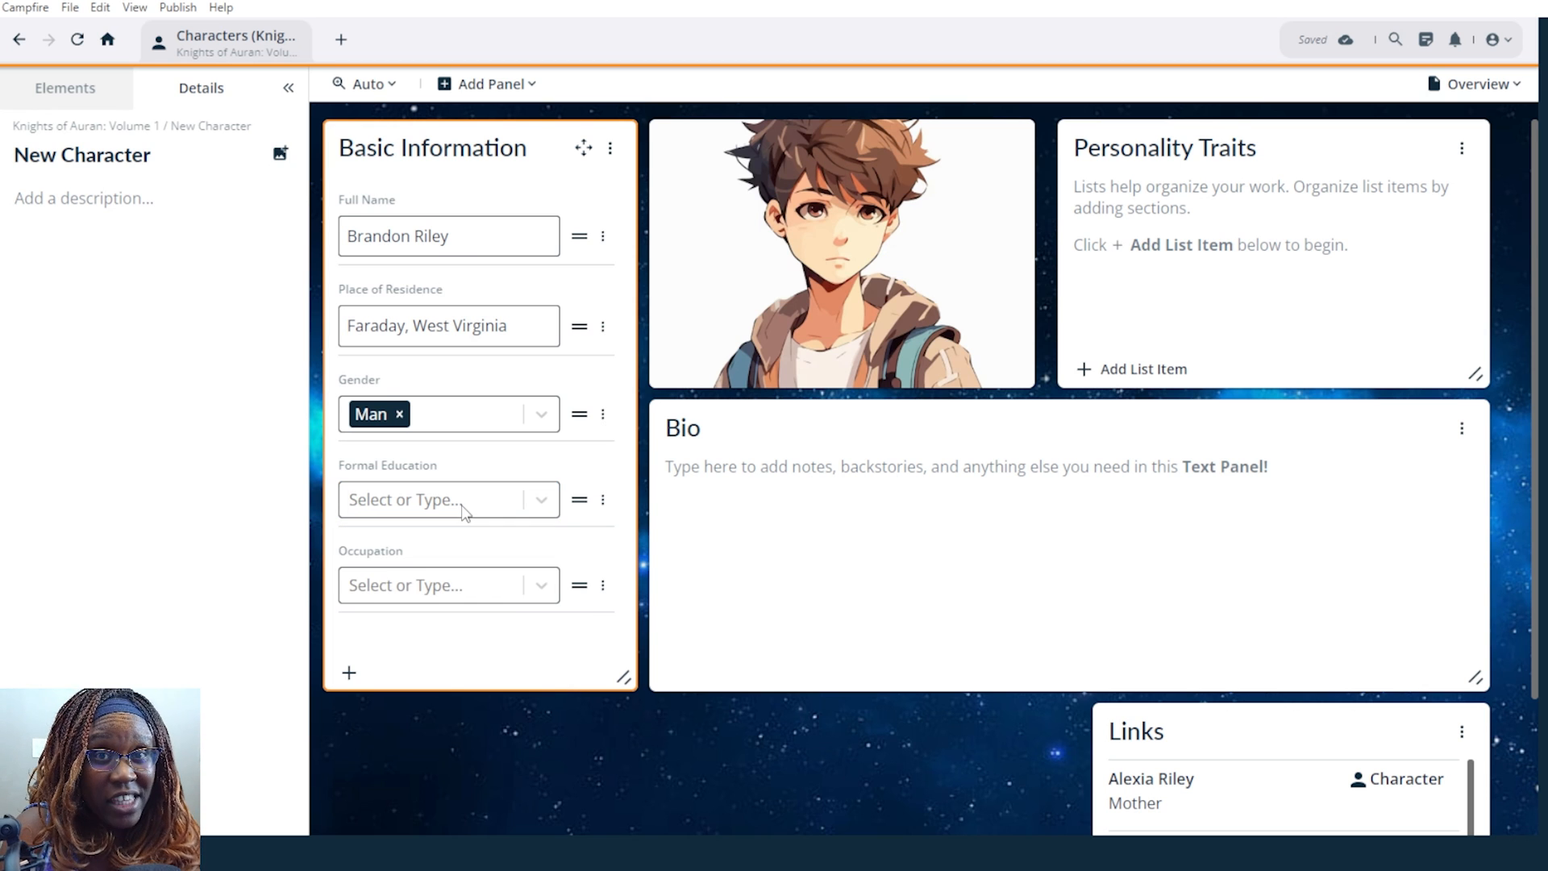
{"action": "left_click", "coordinate": [465, 509]}
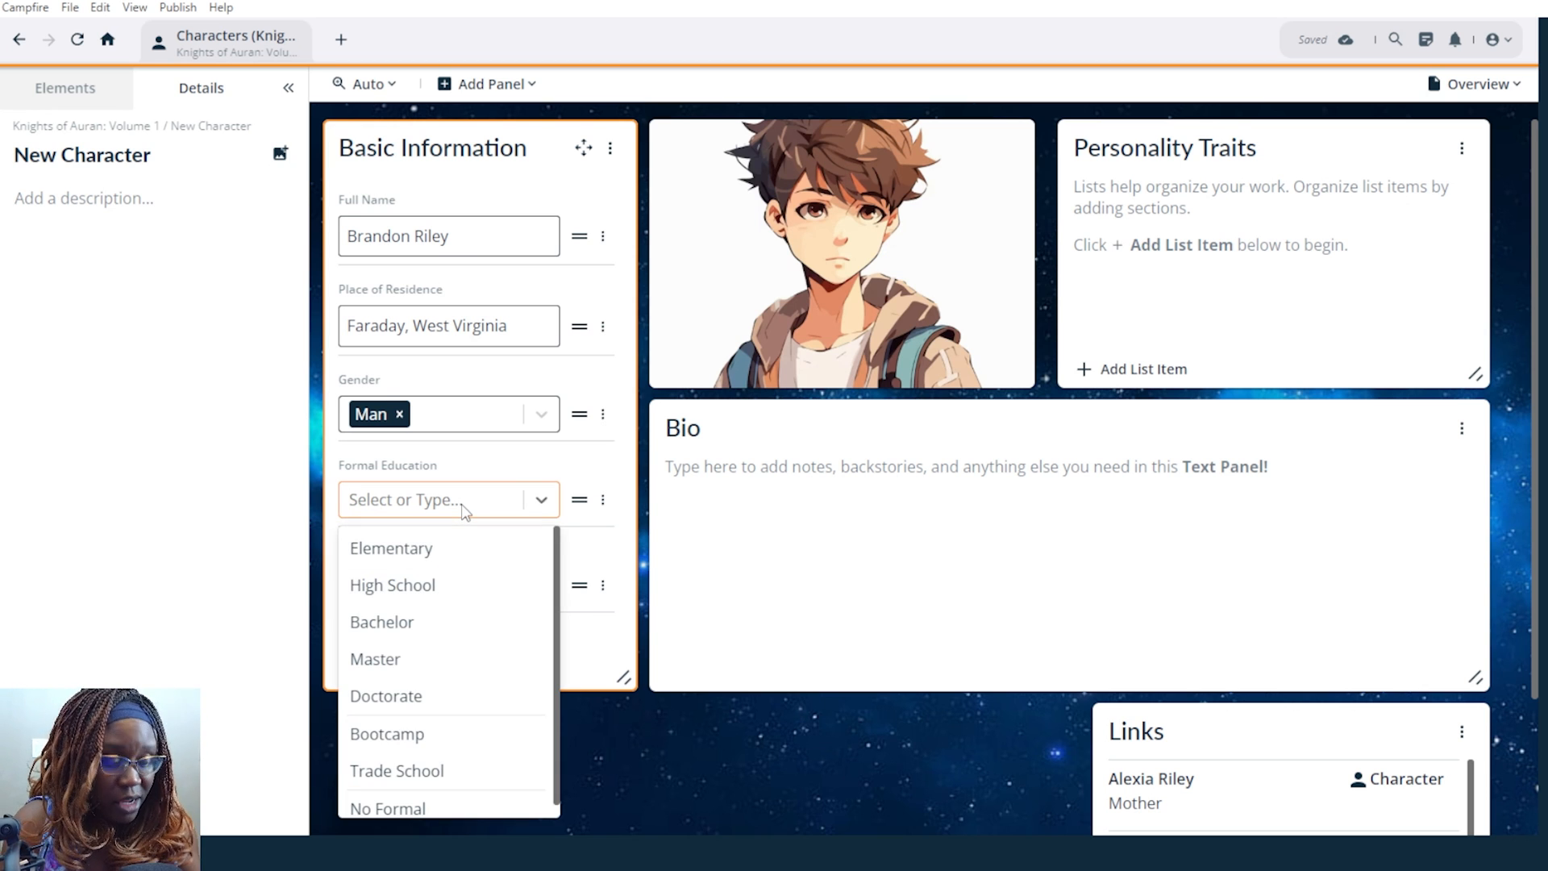
{"action": "type", "text": "MIddle "}
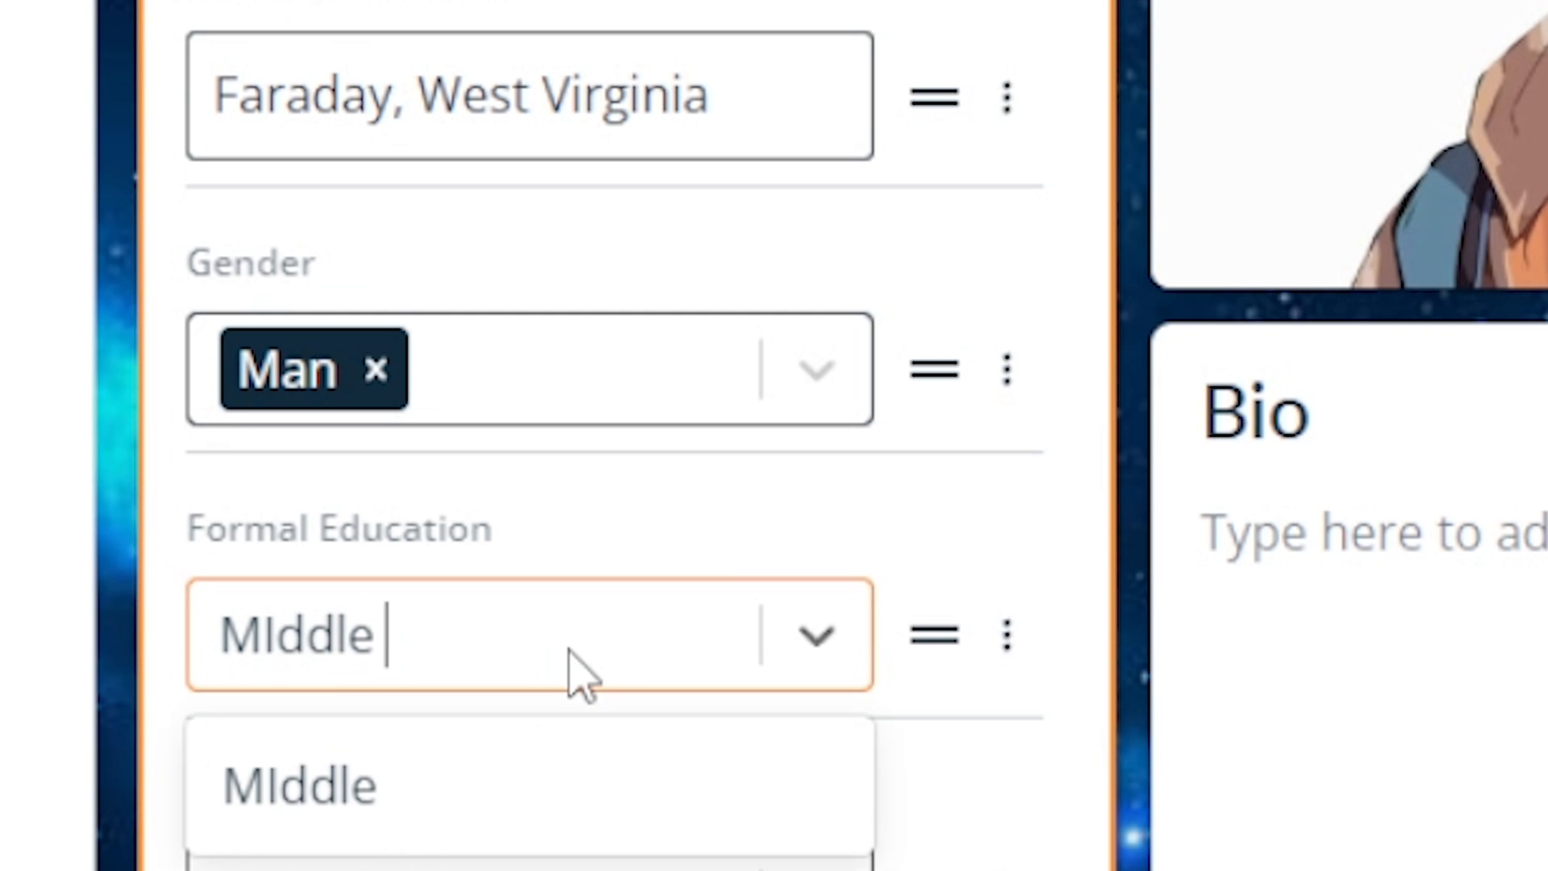
{"action": "type", "text": "School"}
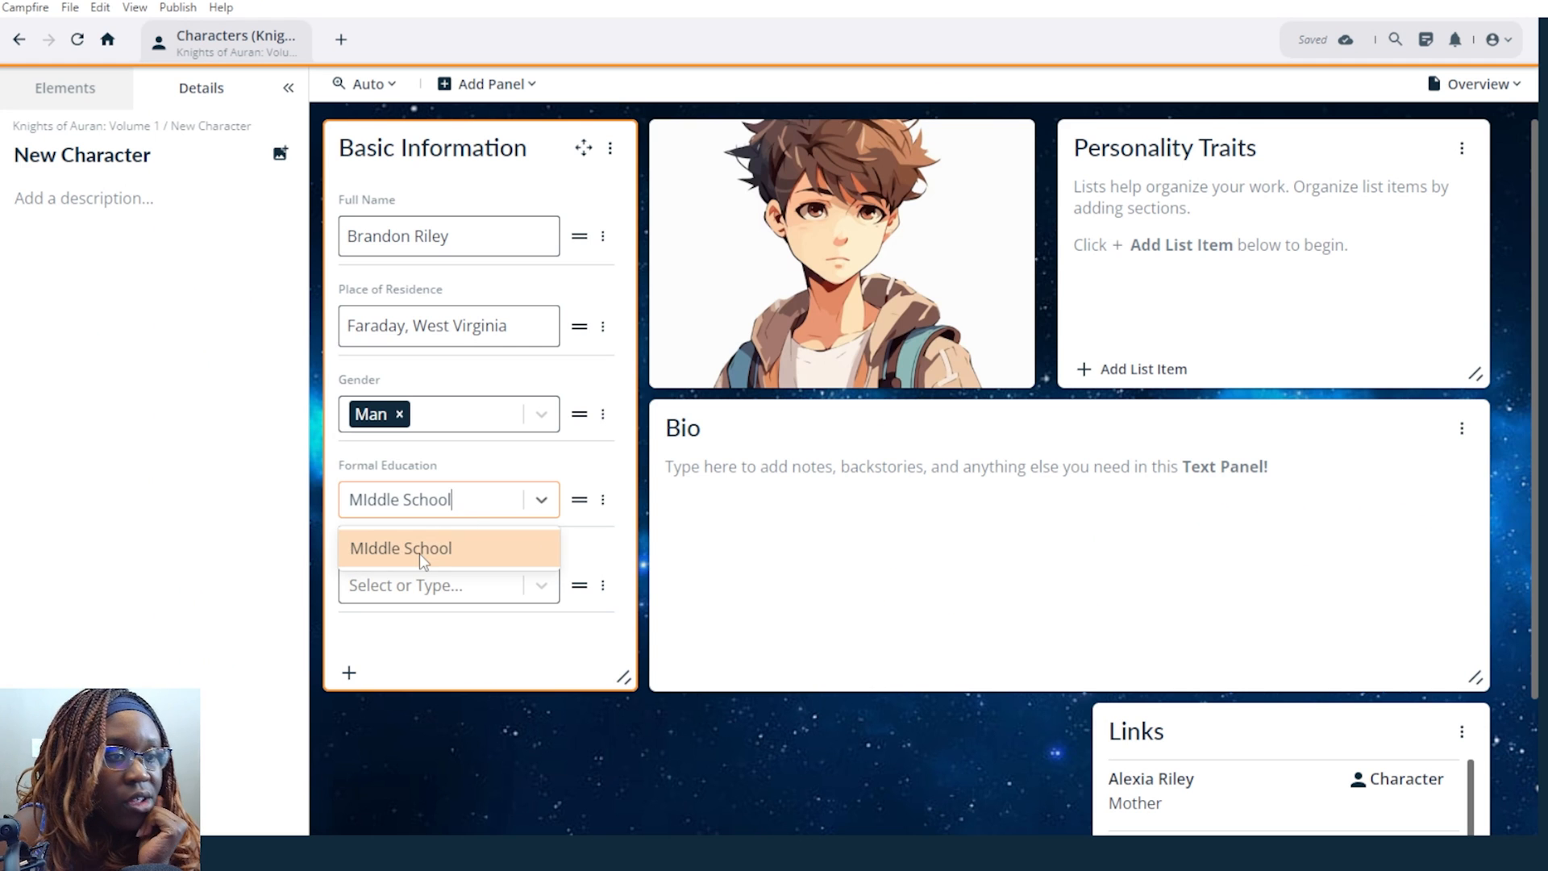
{"action": "left_click", "coordinate": [417, 554]}
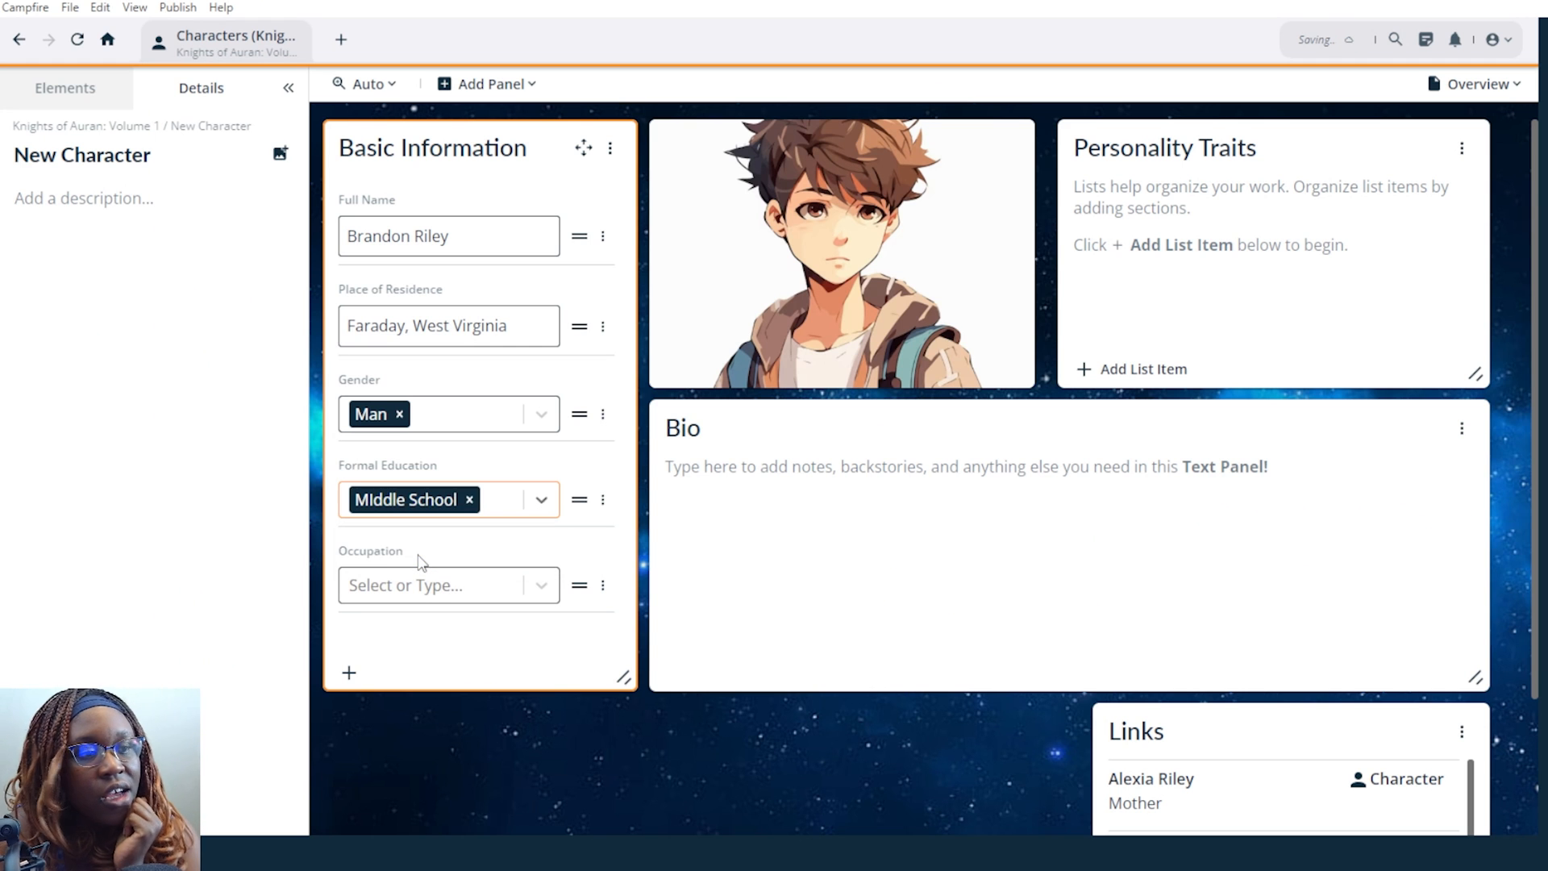
Delete the Occupation attribute from the Basic Information panel.
{"action": "left_click", "coordinate": [602, 585]}
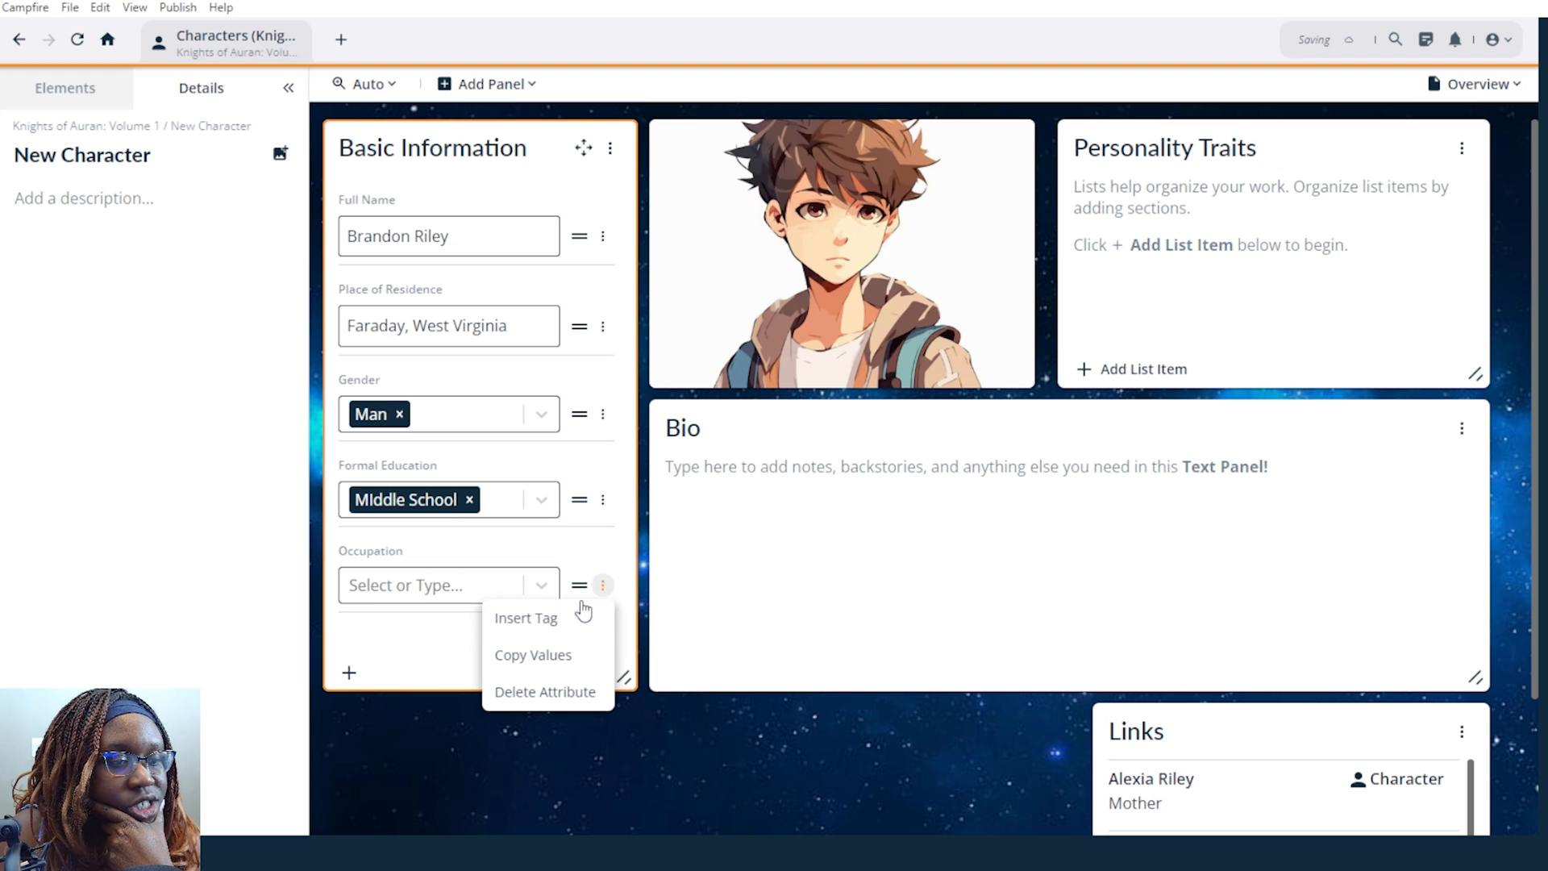
{"action": "left_click", "coordinate": [538, 693]}
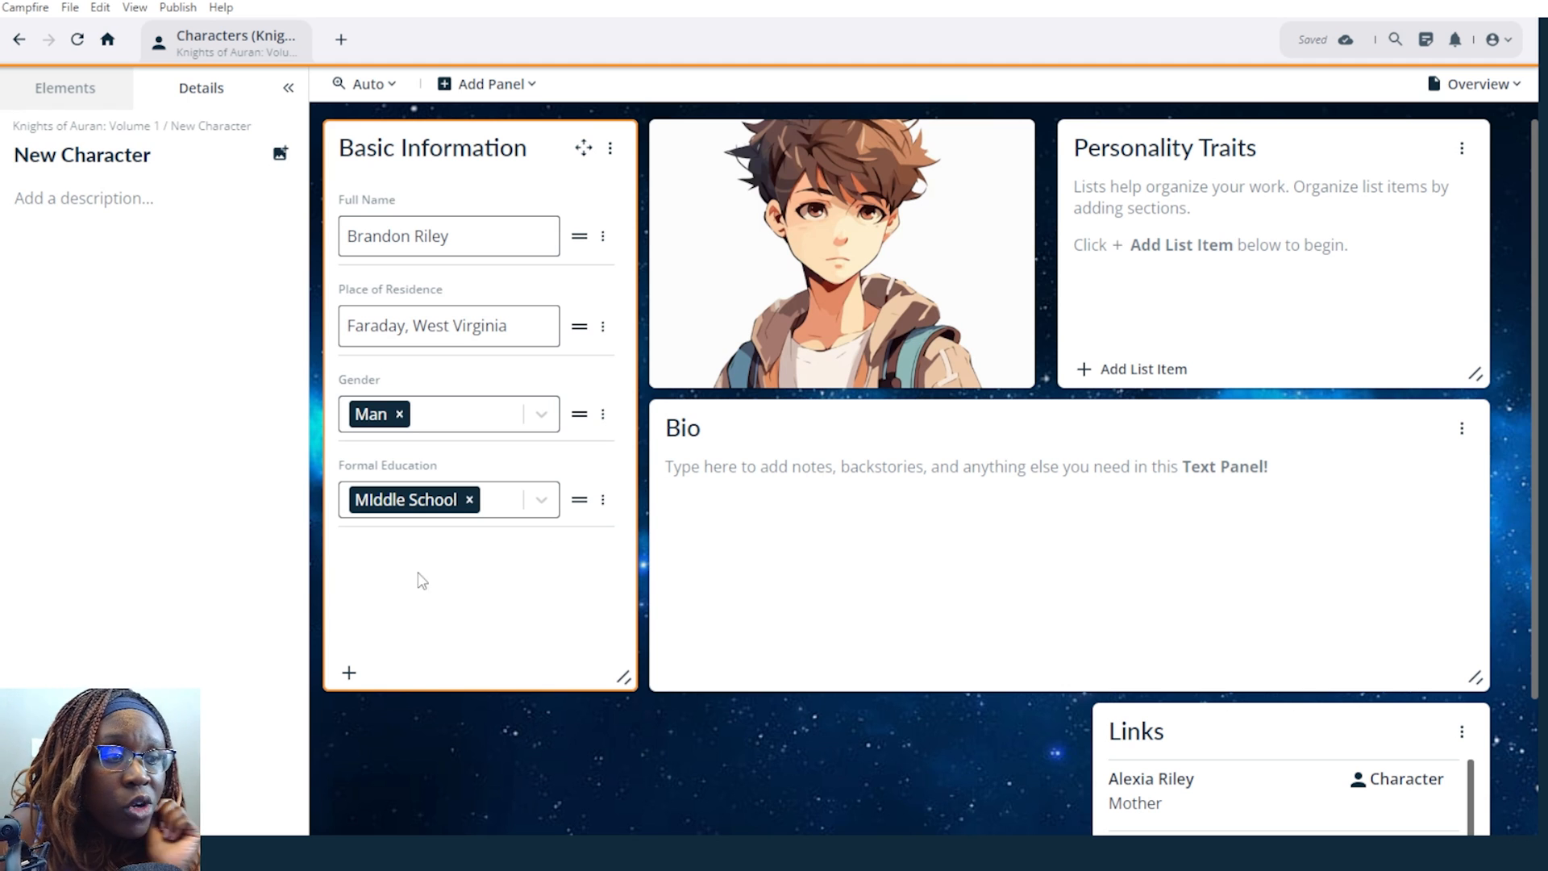
Open the attribute manager for the Basic Information panel and select Age from the Basic Information category.
{"action": "left_click", "coordinate": [349, 673]}
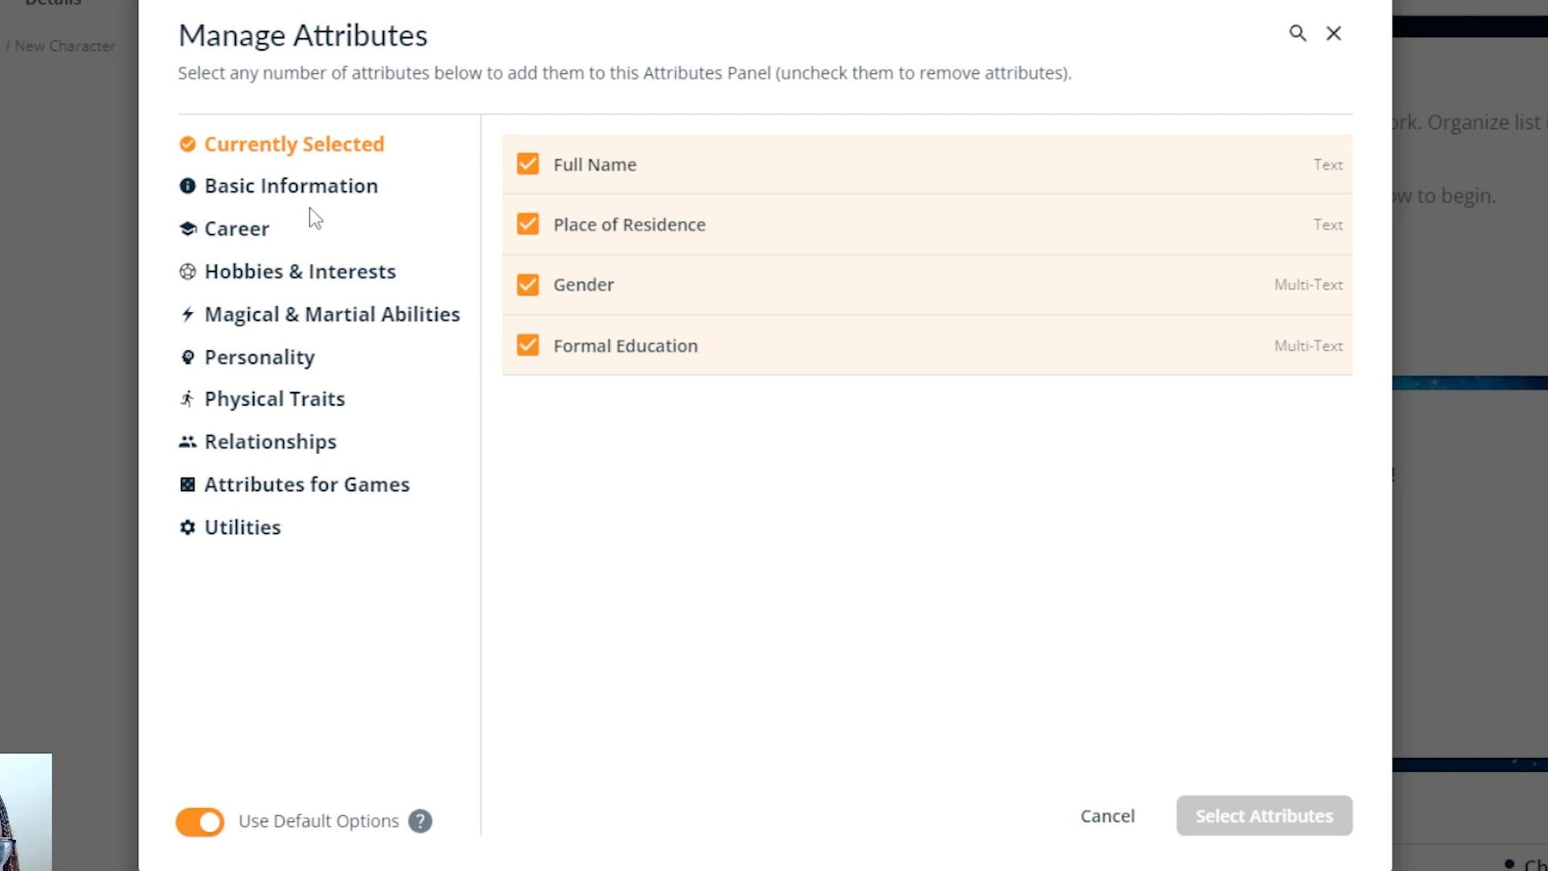
{"action": "left_click", "coordinate": [311, 189]}
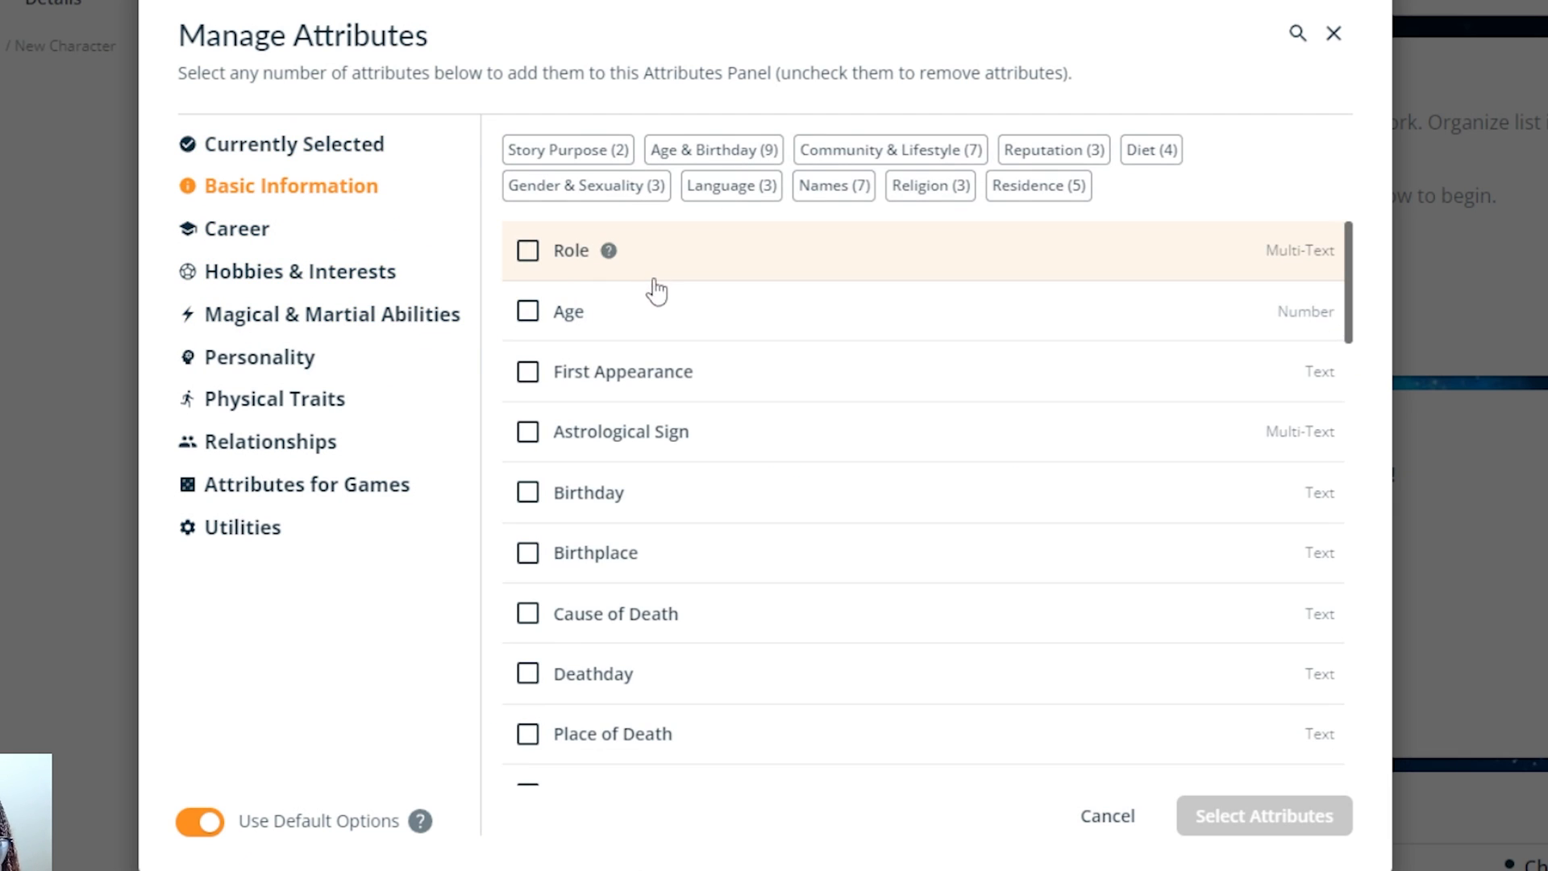
{"action": "scroll", "coordinate": [686, 323], "scroll_direction": "down", "scroll_amount": 15}
{"action": "left_click", "coordinate": [719, 353]}
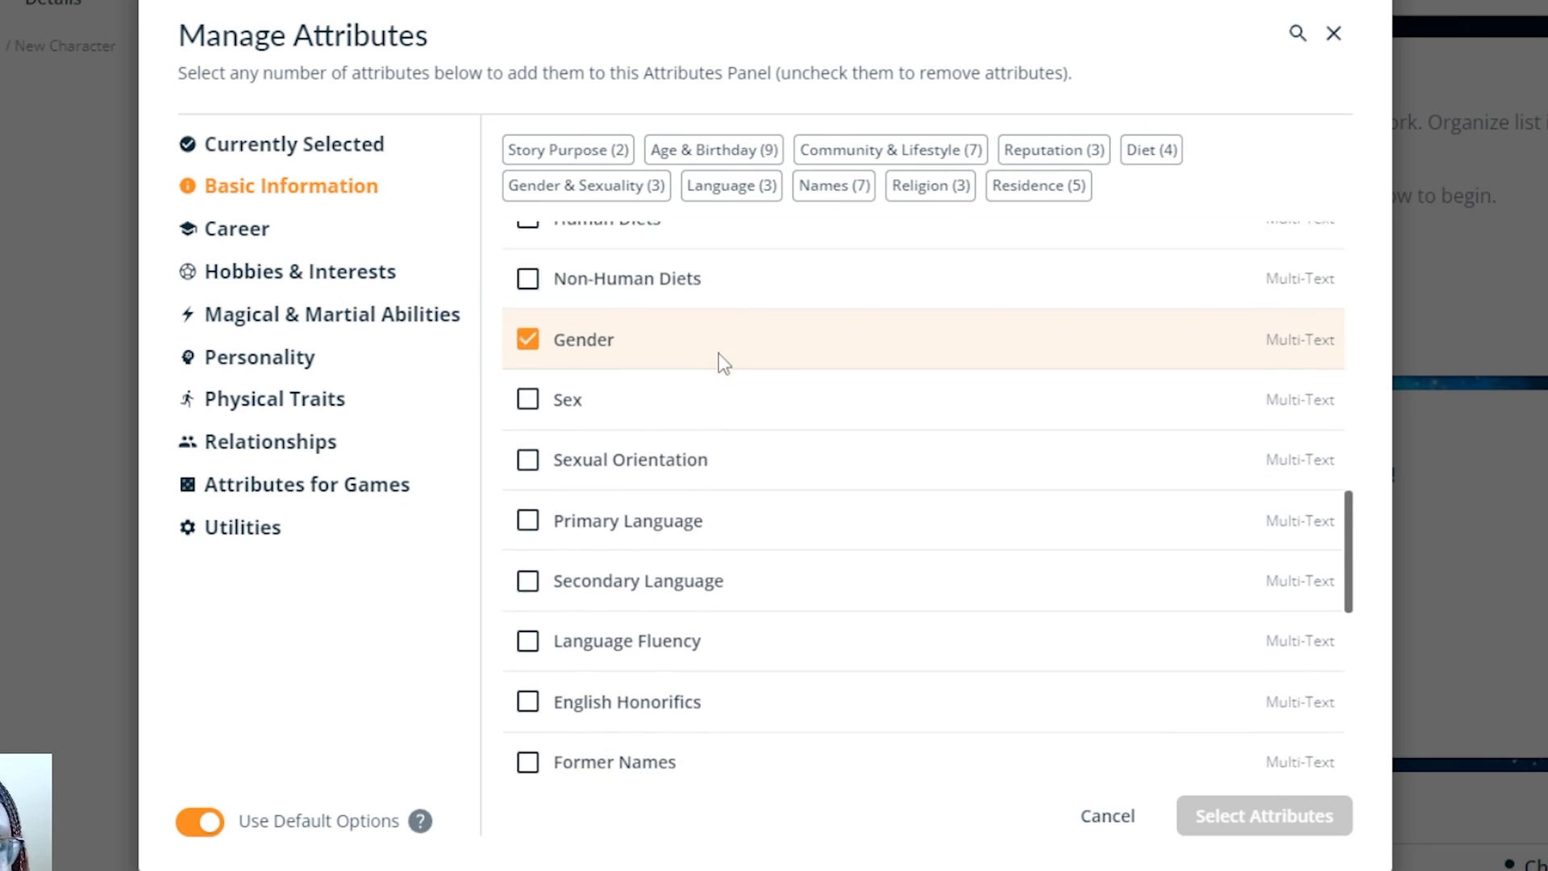
{"action": "scroll", "coordinate": [720, 358], "scroll_direction": "down", "scroll_amount": 10}
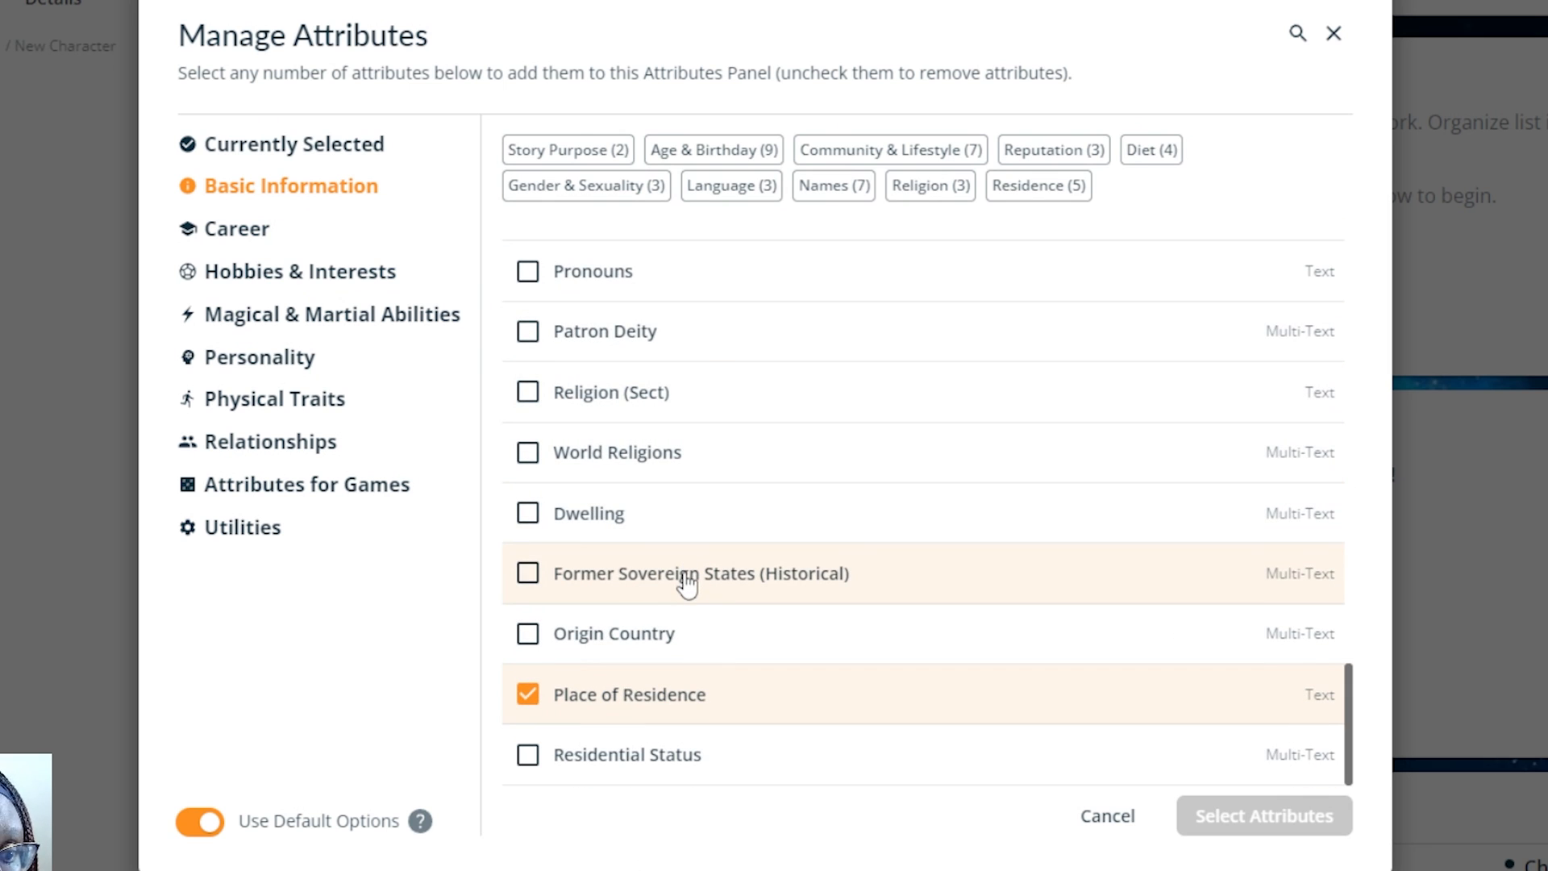
{"action": "scroll", "coordinate": [675, 657], "scroll_direction": "up", "scroll_amount": 5}
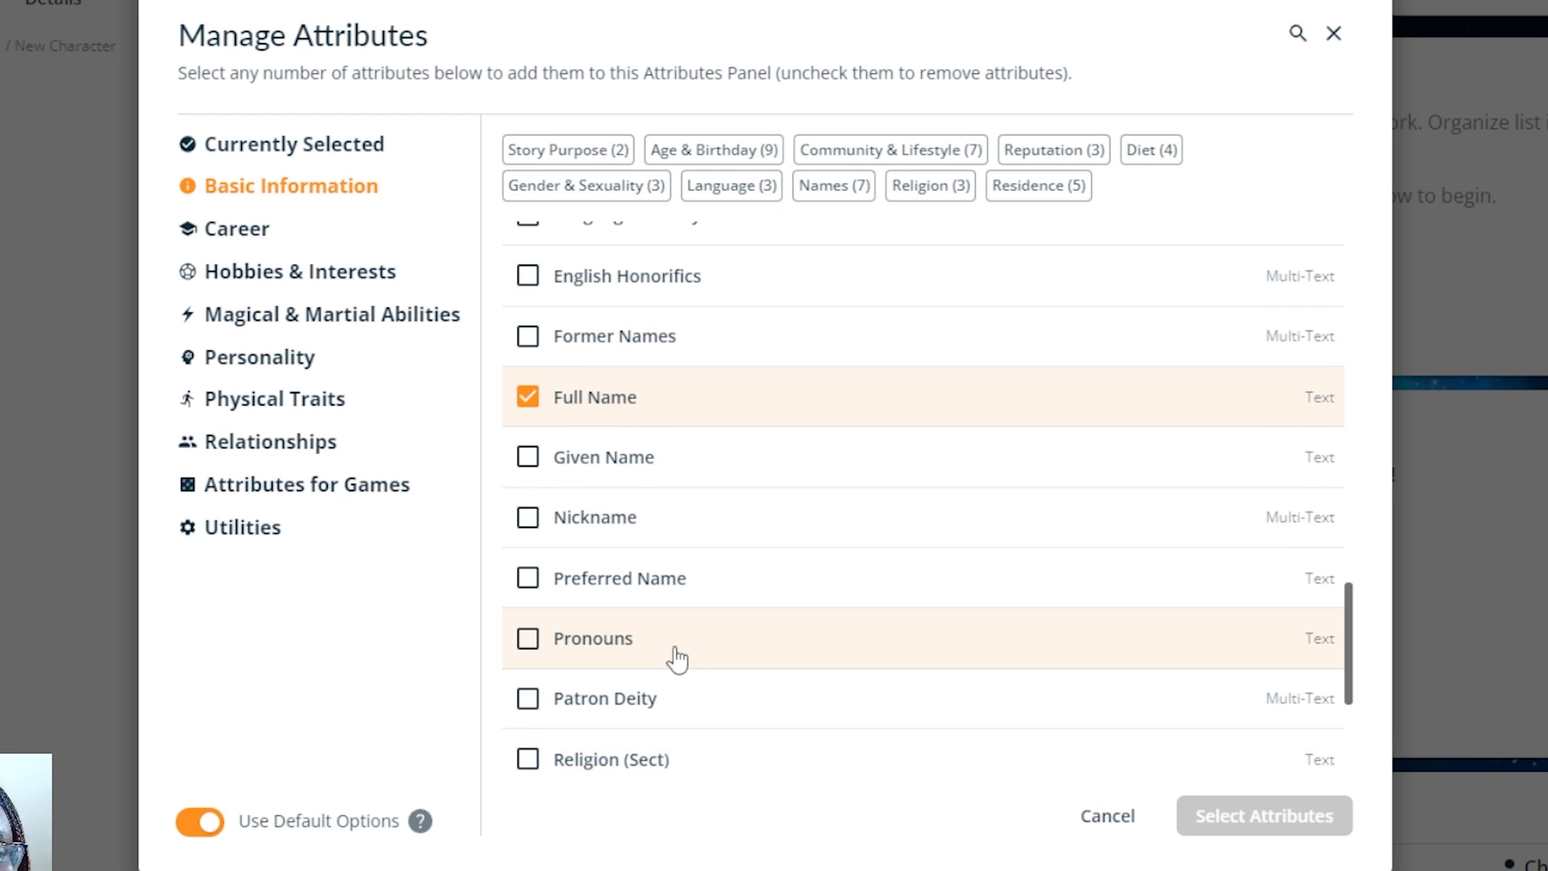
{"action": "scroll", "coordinate": [675, 657], "scroll_direction": "up", "scroll_amount": 5}
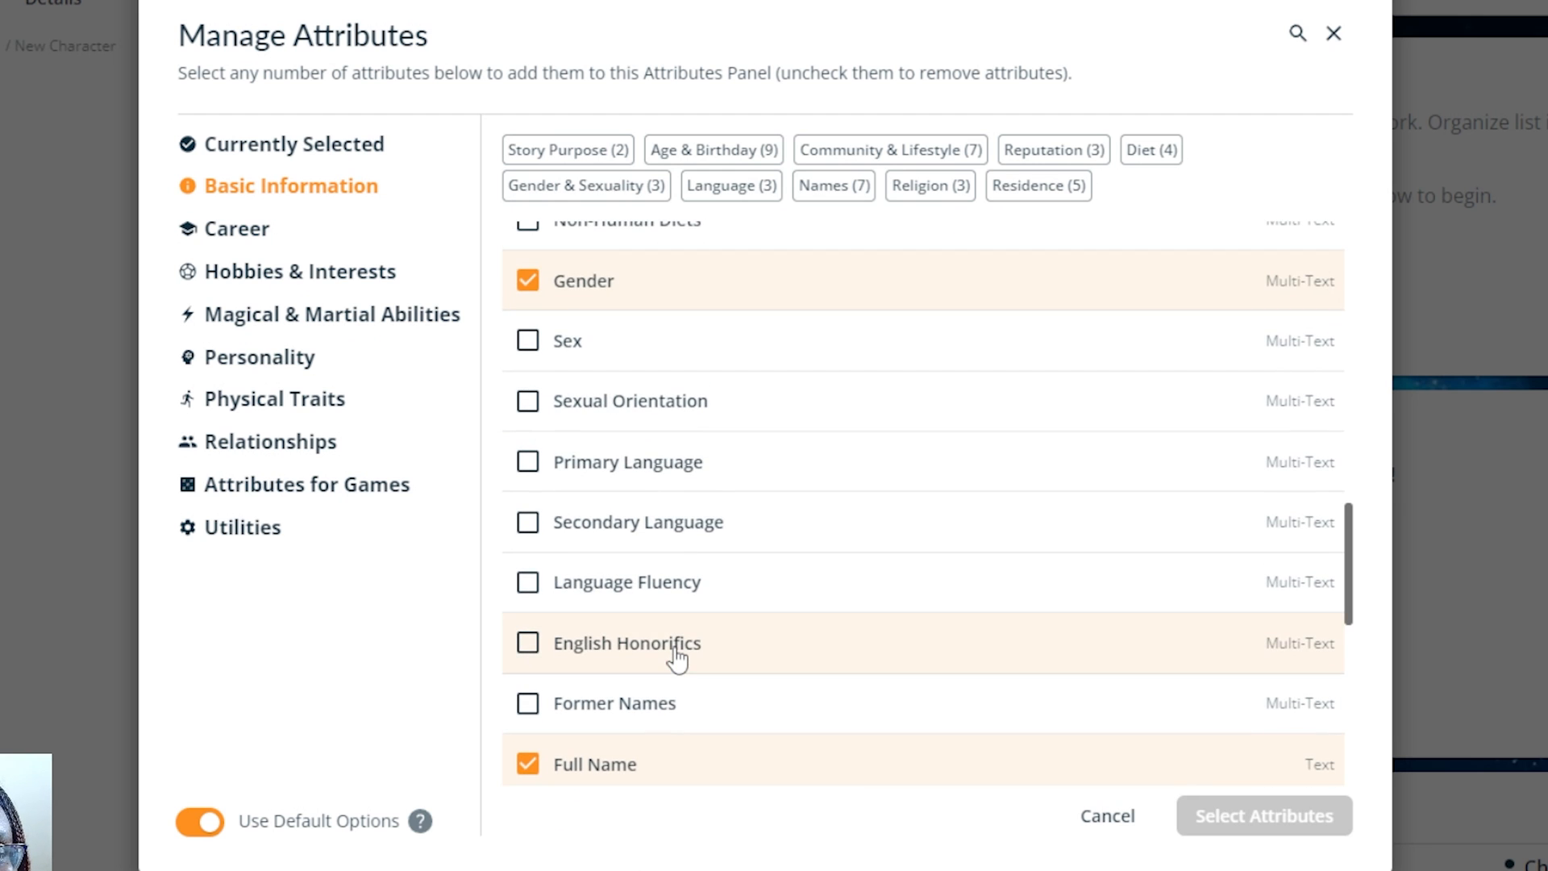
{"action": "scroll", "coordinate": [676, 657], "scroll_direction": "up", "scroll_amount": 5}
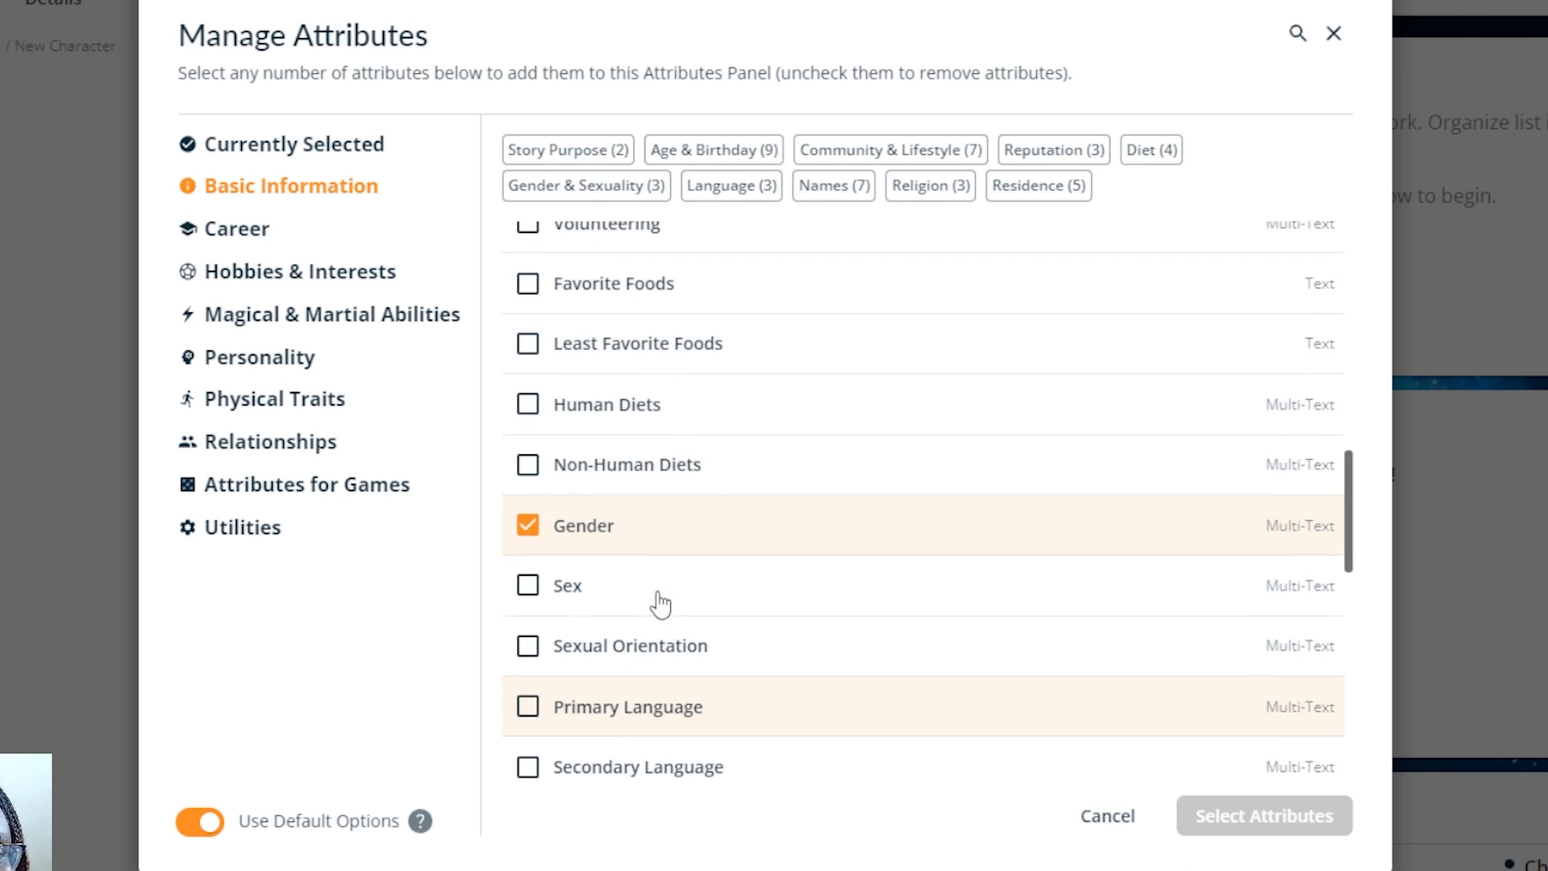
{"action": "scroll", "coordinate": [659, 600], "scroll_direction": "up", "scroll_amount": 3}
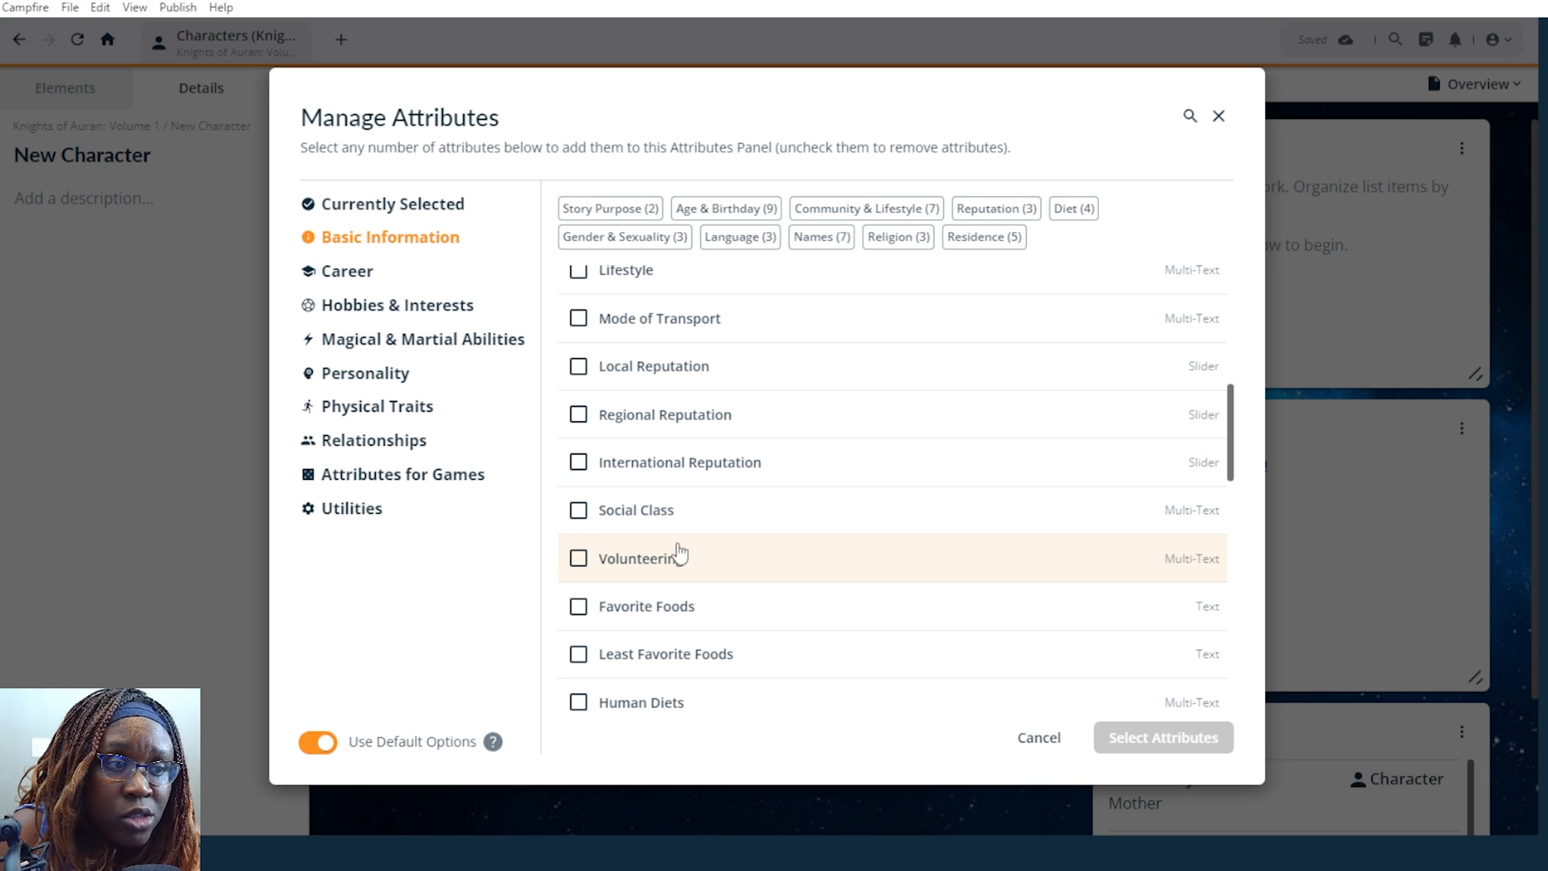
{"action": "scroll", "coordinate": [675, 516], "scroll_direction": "up", "scroll_amount": 1}
{"action": "scroll", "coordinate": [679, 520], "scroll_direction": "up", "scroll_amount": 1}
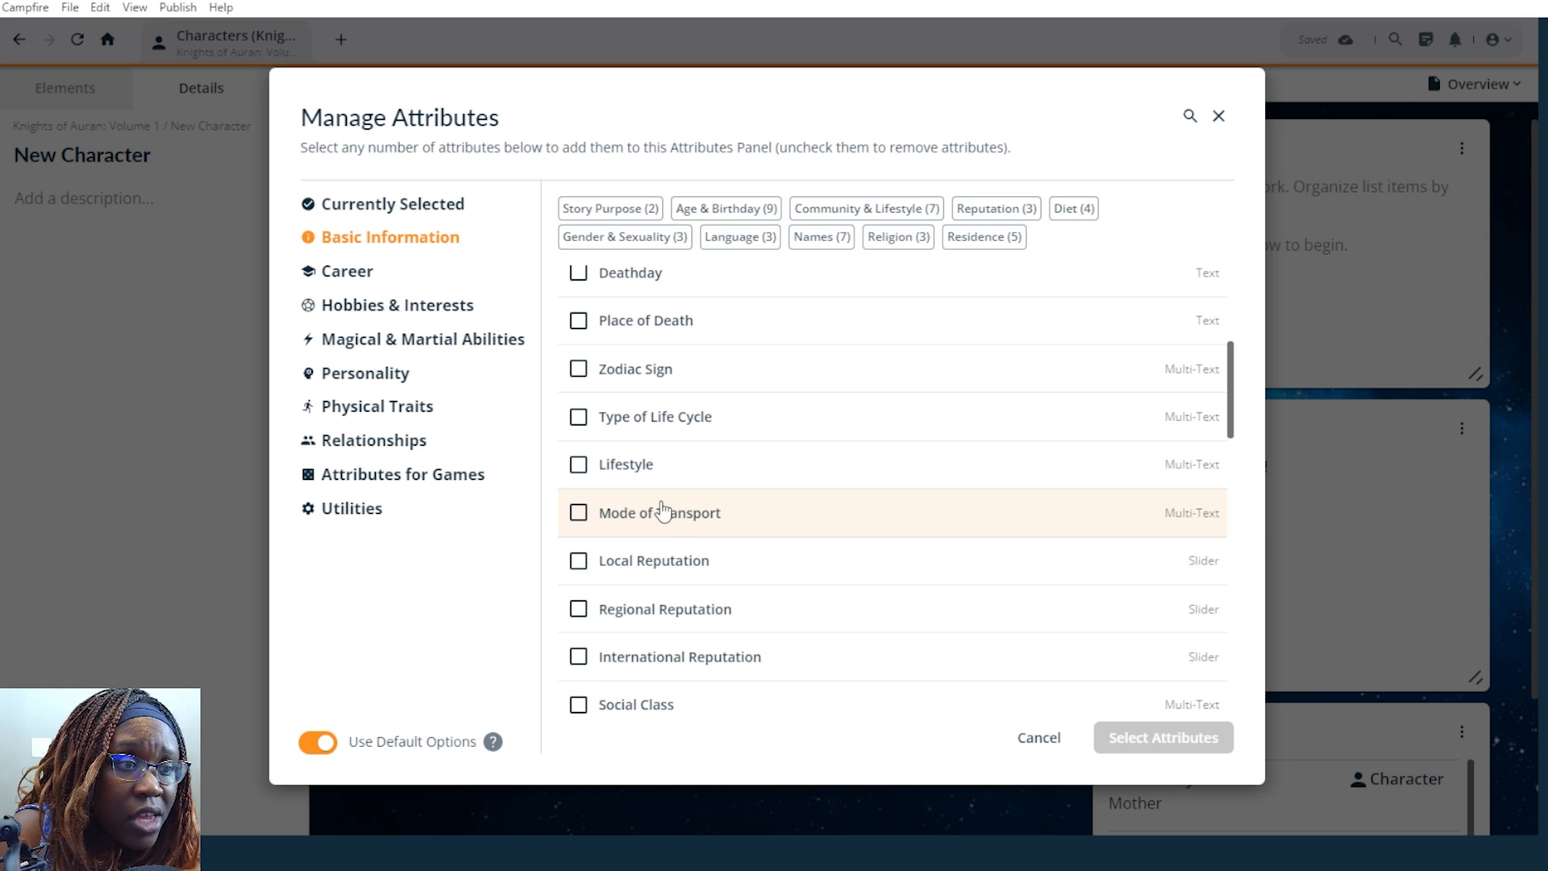
{"action": "scroll", "coordinate": [679, 520], "scroll_direction": "up", "scroll_amount": 3}
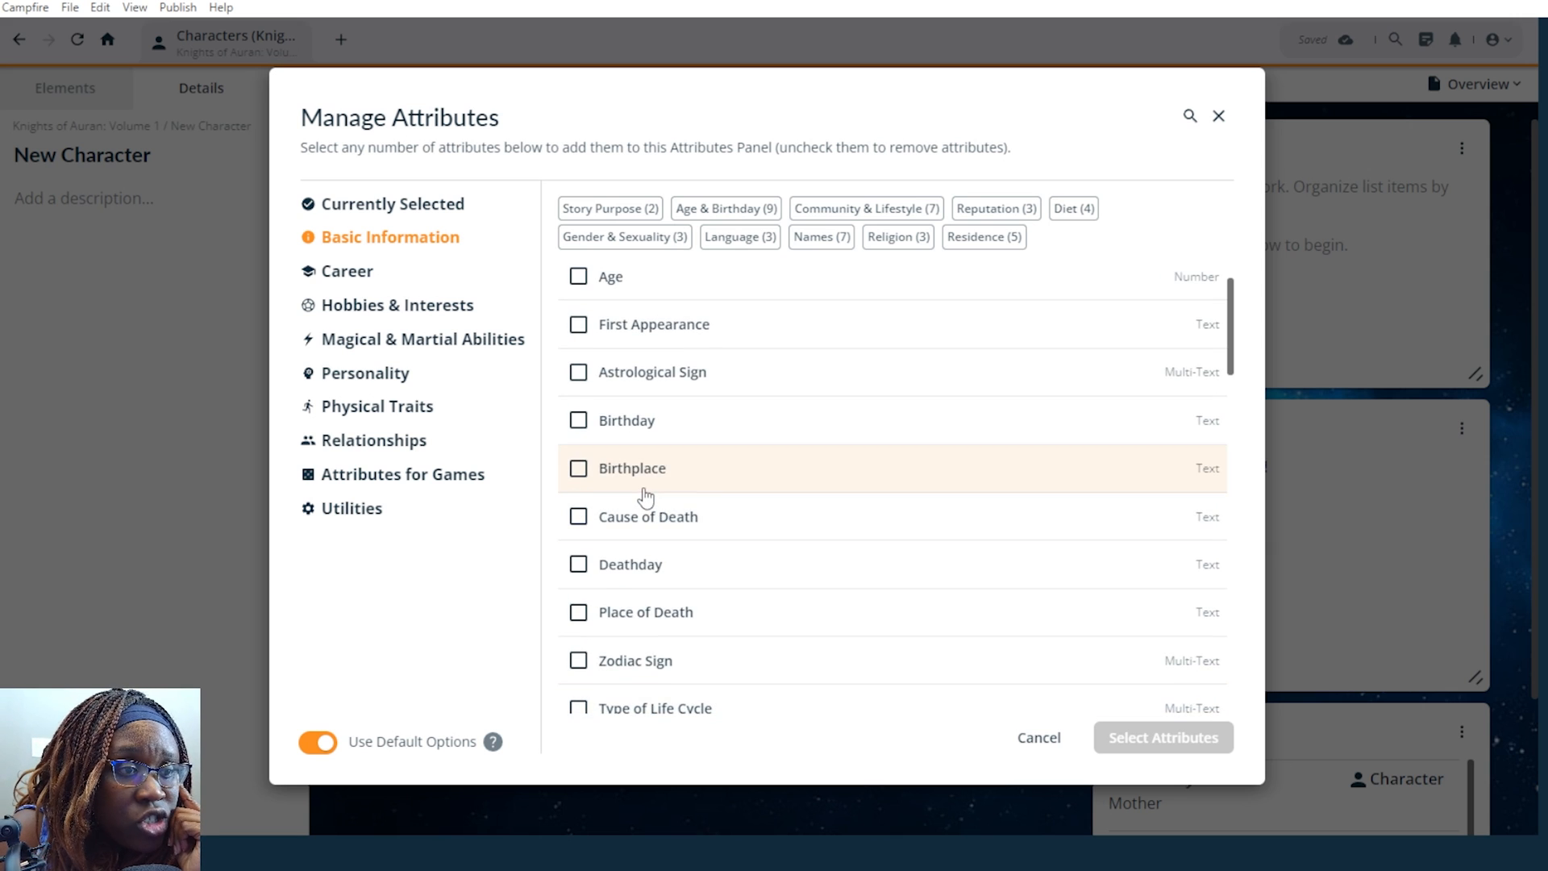
{"action": "scroll", "coordinate": [642, 494], "scroll_direction": "up", "scroll_amount": 1}
{"action": "left_click", "coordinate": [579, 338]}
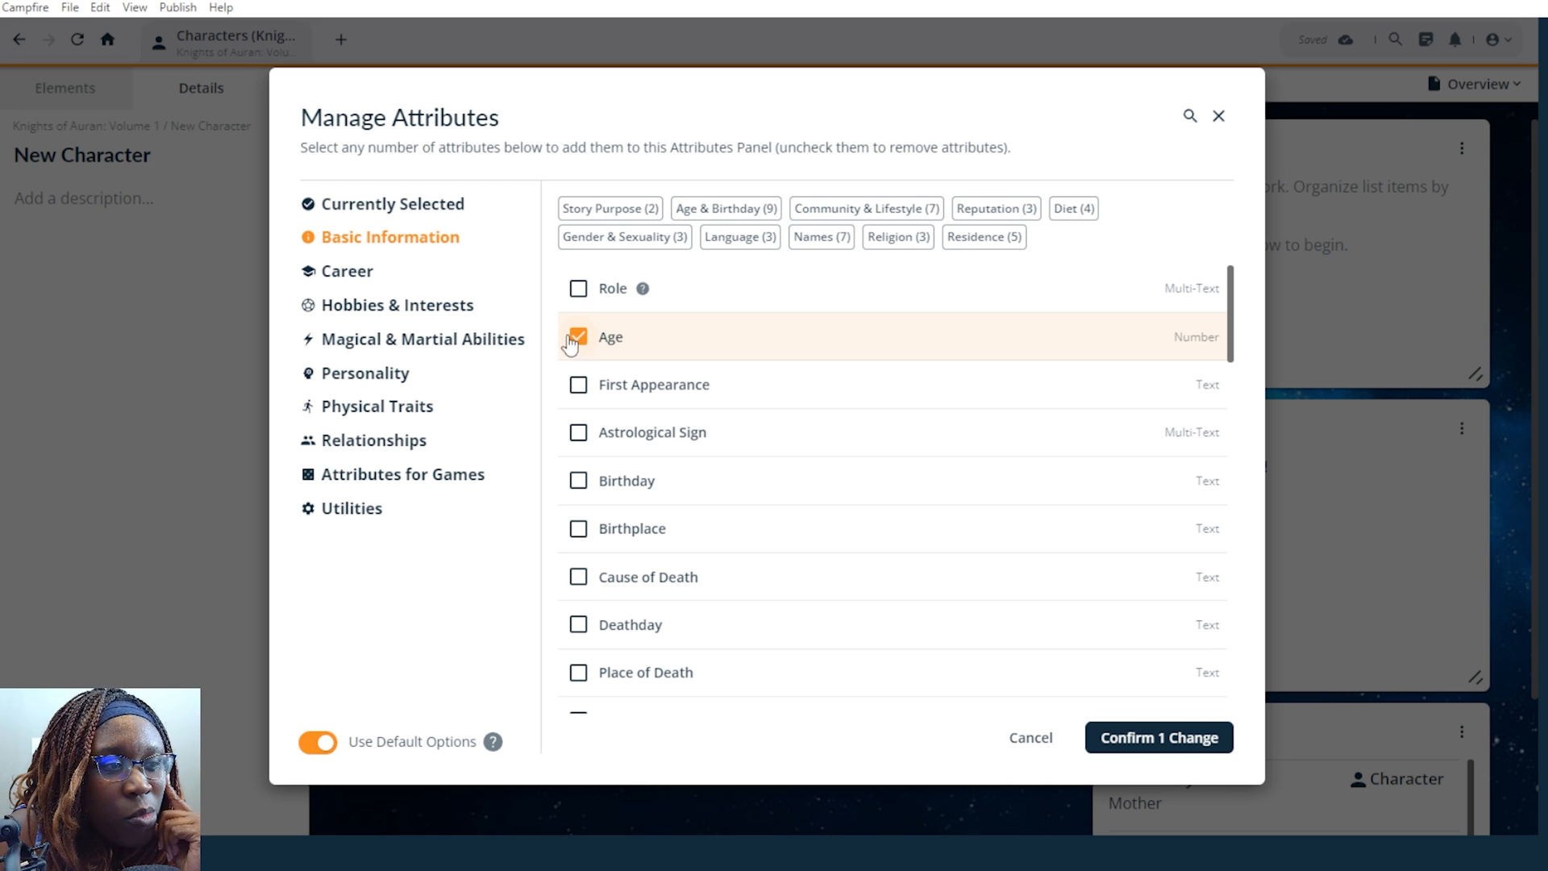
Select the Hair Color attribute from the Physical Traits category.
{"action": "left_click", "coordinate": [403, 279]}
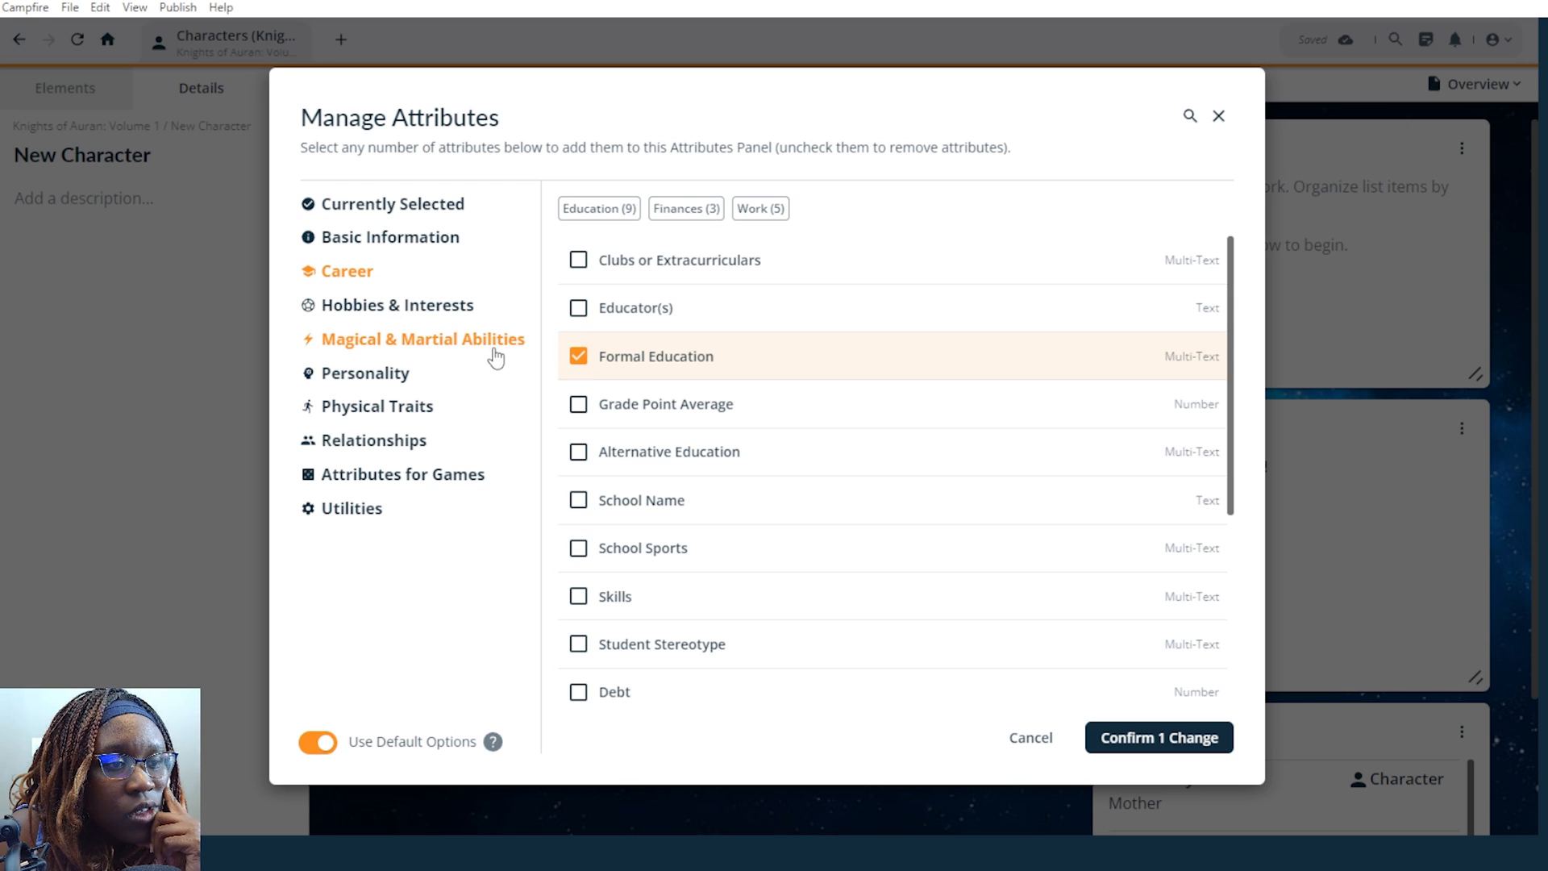
{"action": "left_click", "coordinate": [419, 413]}
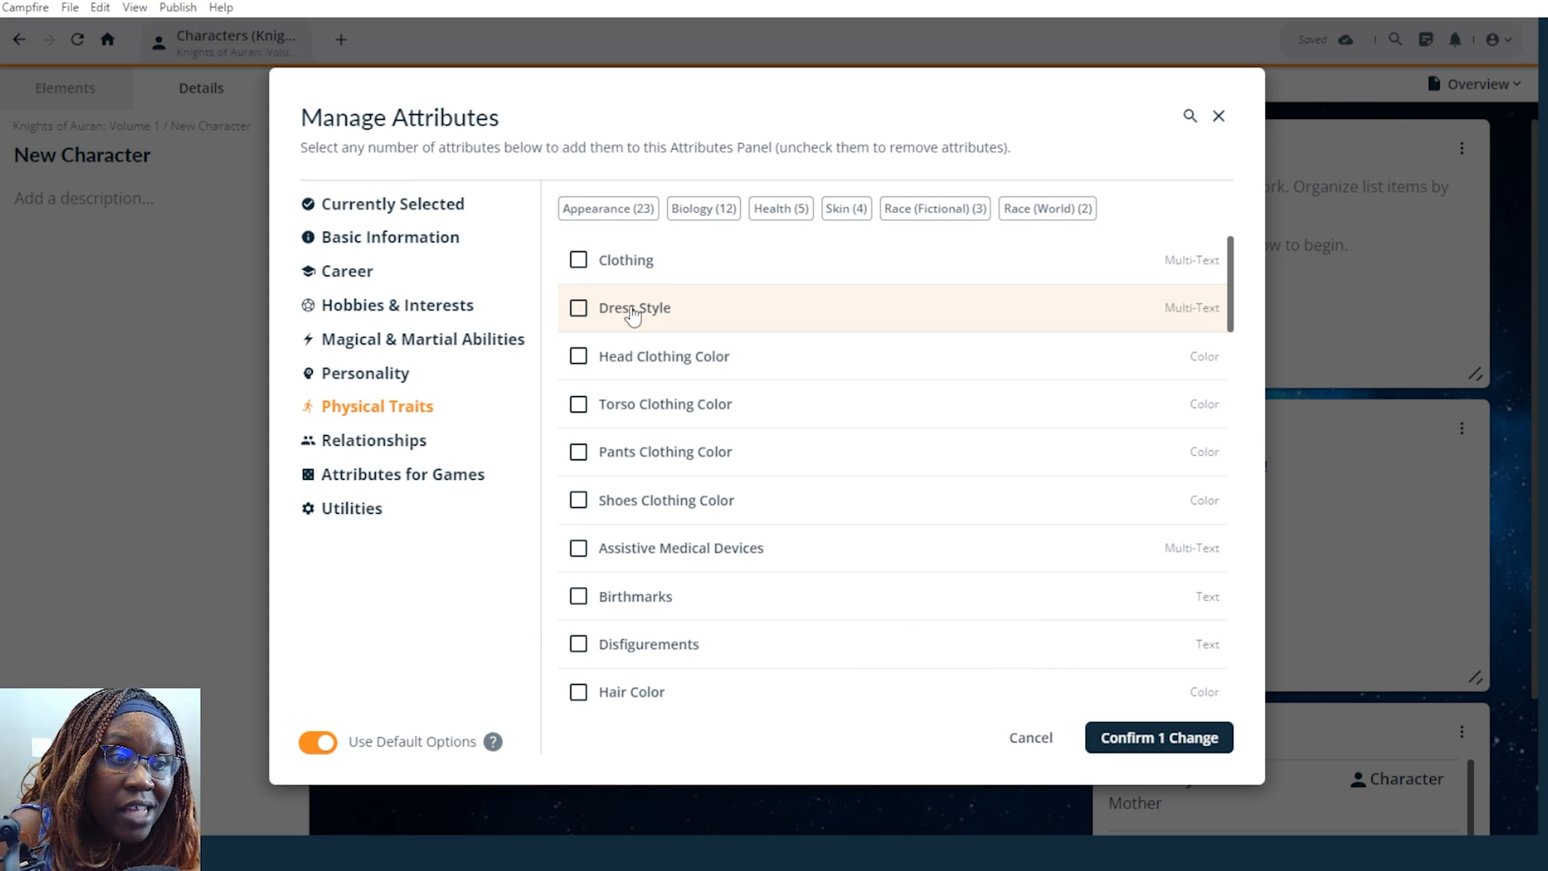
{"action": "scroll", "coordinate": [717, 375], "scroll_direction": "down", "scroll_amount": 2}
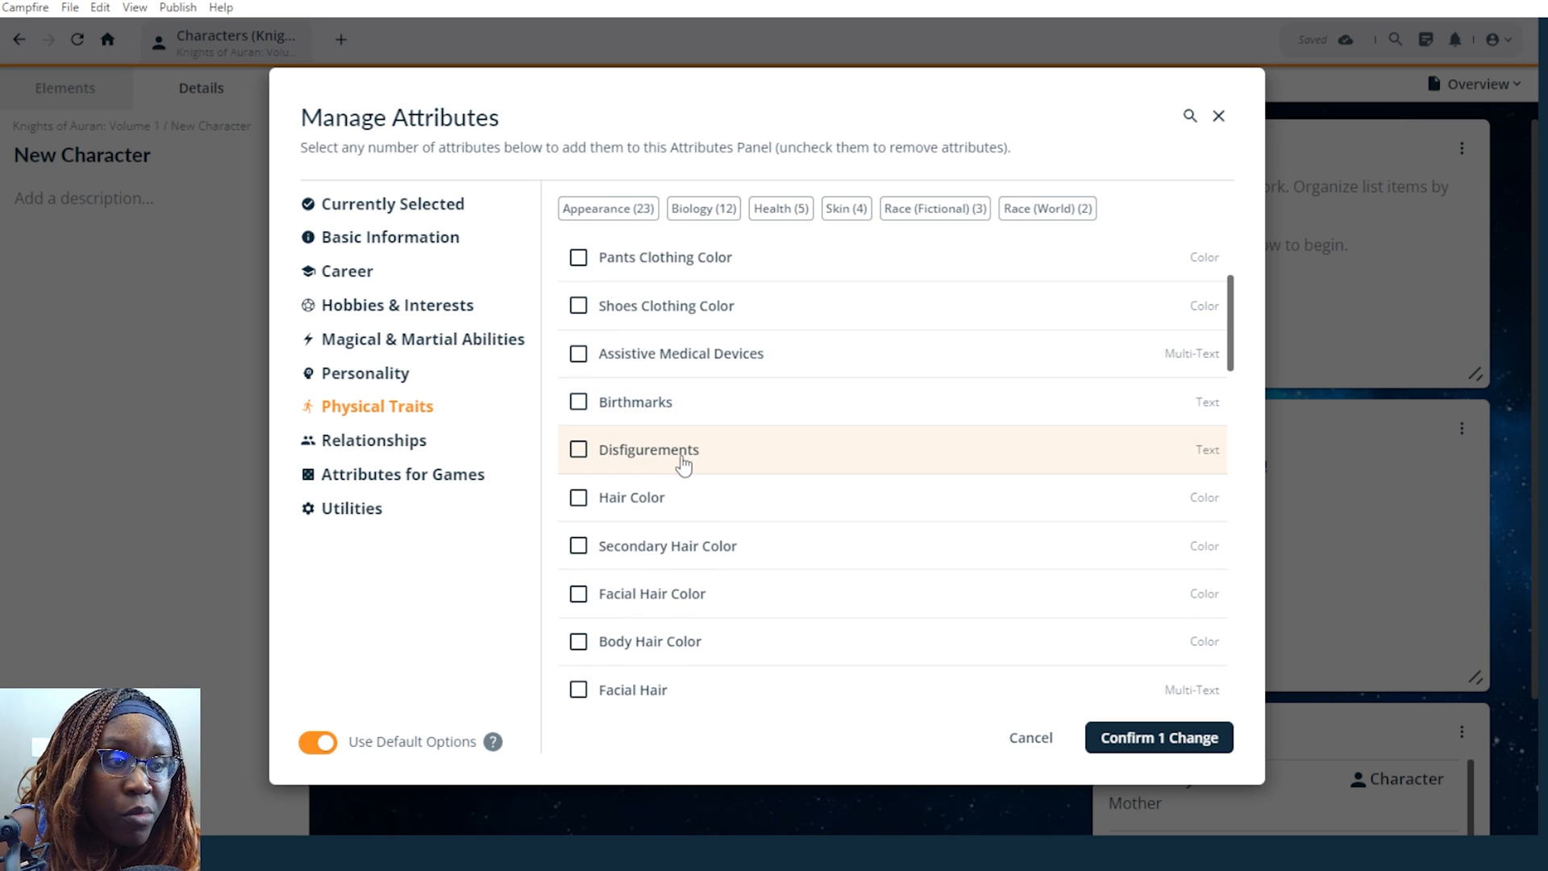
{"action": "scroll", "coordinate": [682, 456], "scroll_direction": "down", "scroll_amount": 2}
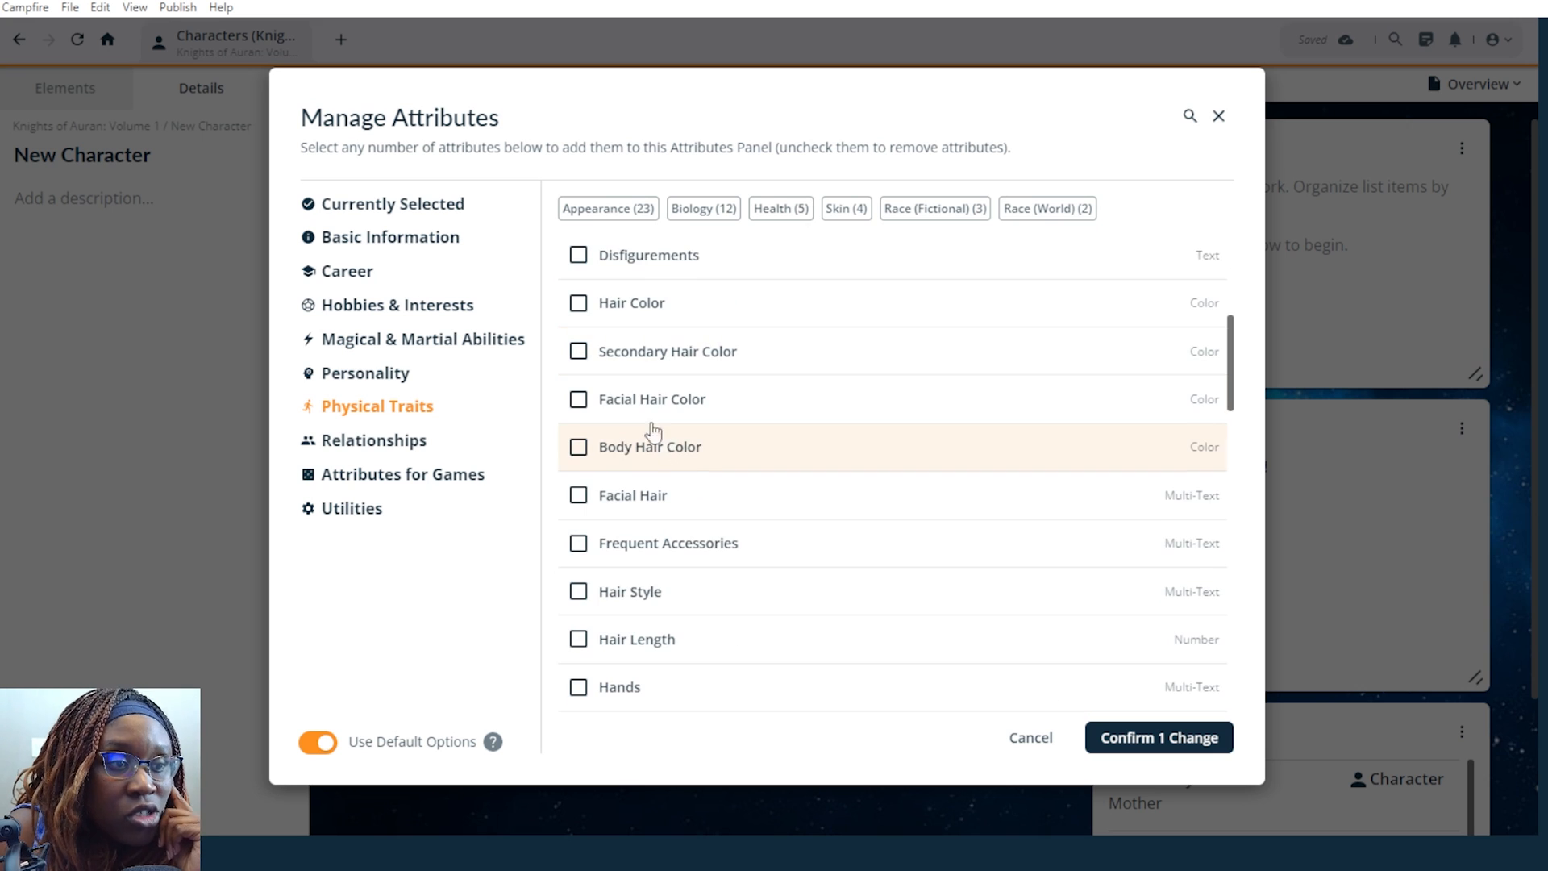
{"action": "left_click", "coordinate": [578, 304]}
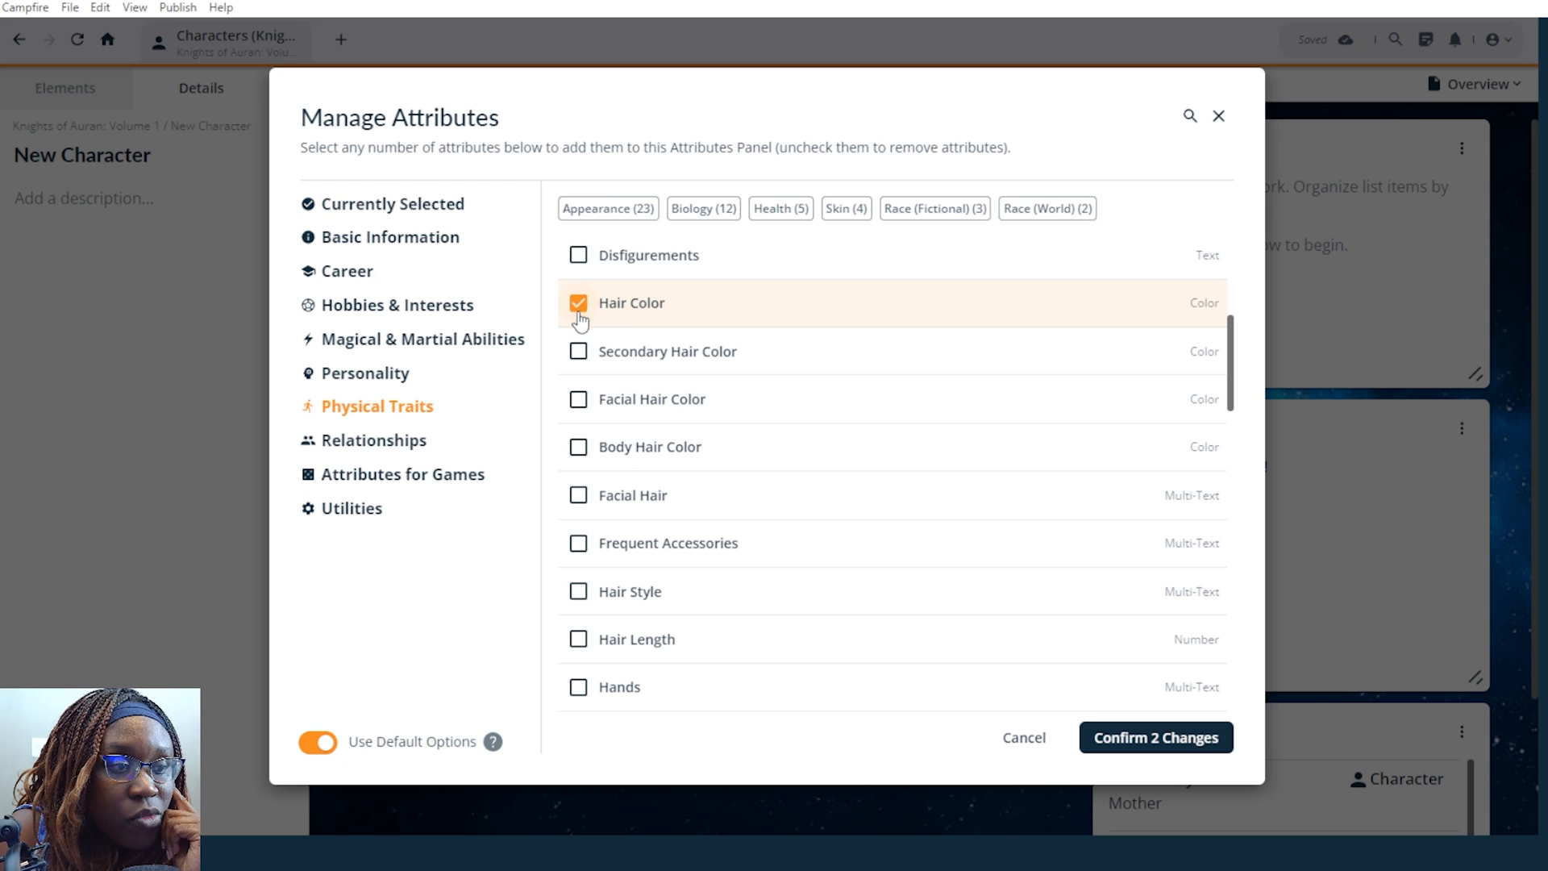
Select the Height, Weight and Eye Color attributes from the Physical Traits category.
{"action": "scroll", "coordinate": [619, 404], "scroll_direction": "down", "scroll_amount": 2}
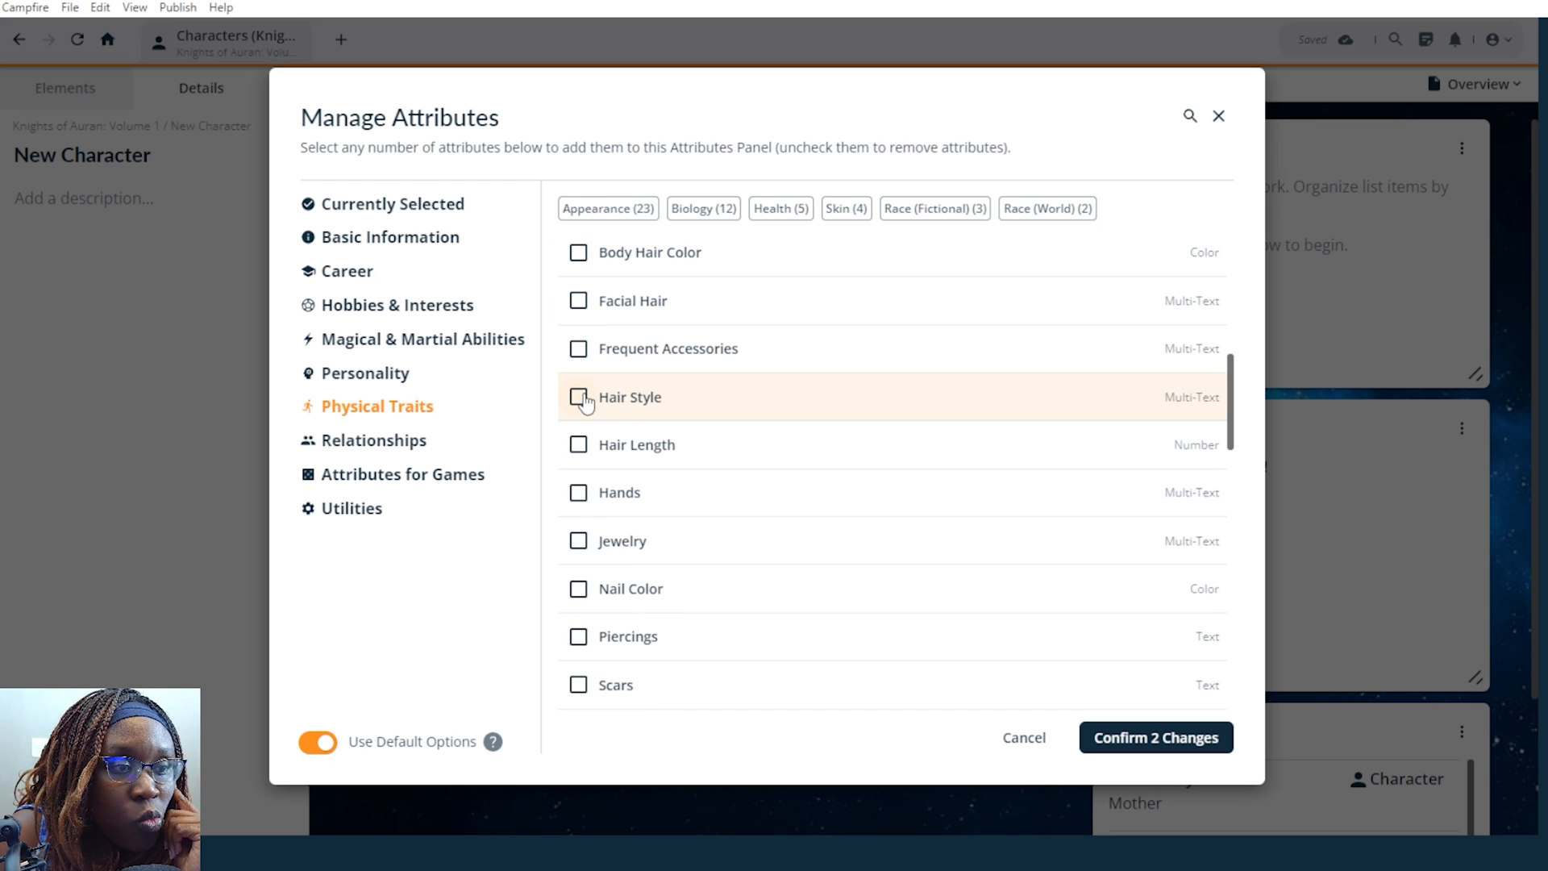
{"action": "scroll", "coordinate": [579, 408], "scroll_direction": "down", "scroll_amount": 2}
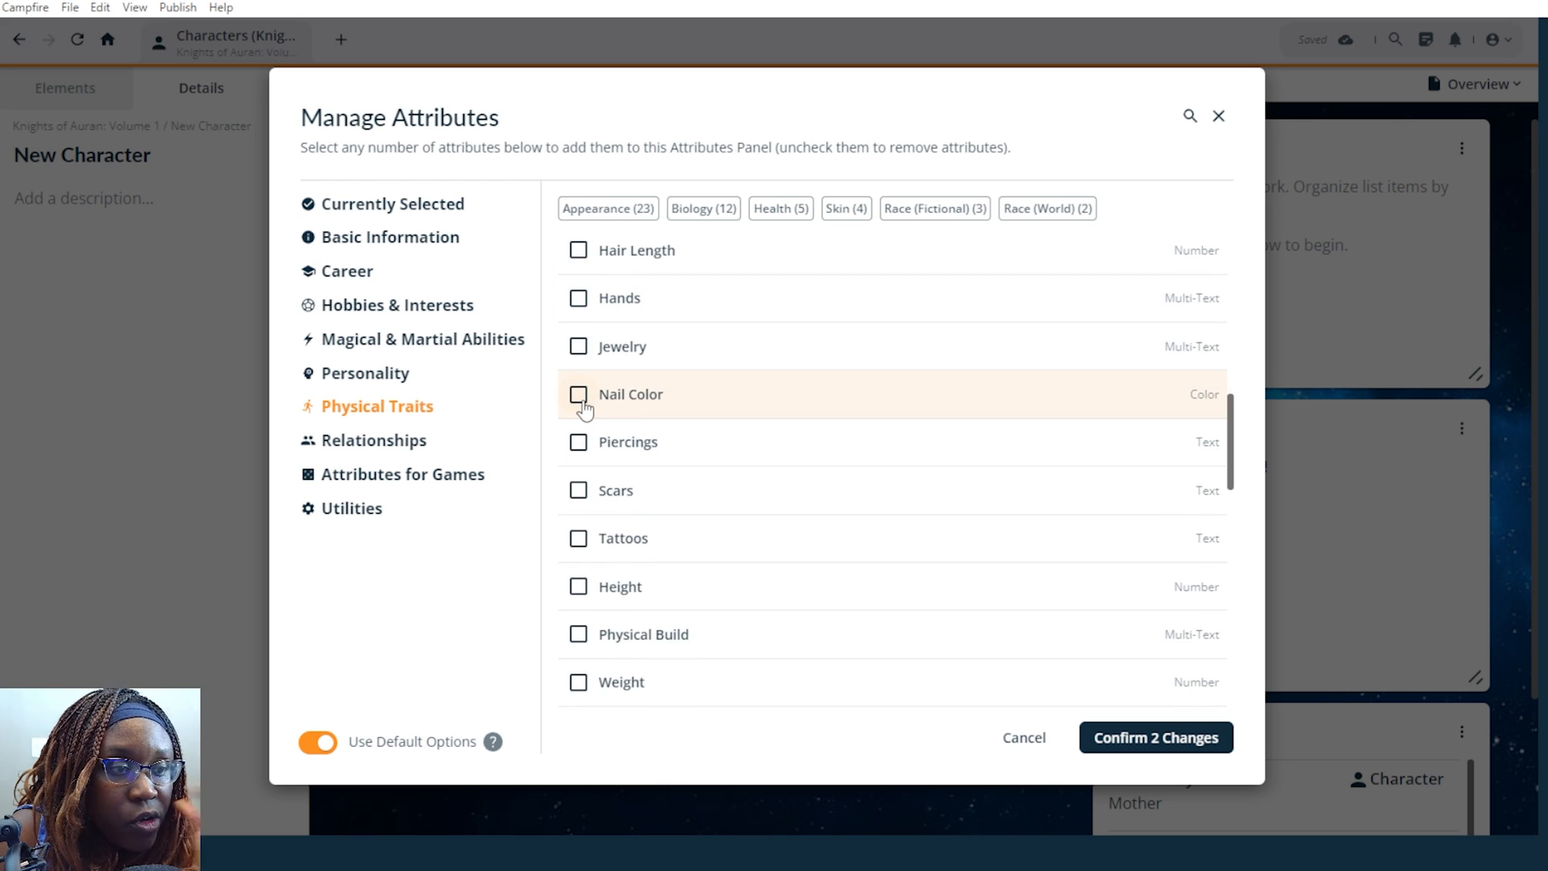
{"action": "scroll", "coordinate": [597, 415], "scroll_direction": "down", "scroll_amount": 1}
{"action": "left_click", "coordinate": [578, 489]}
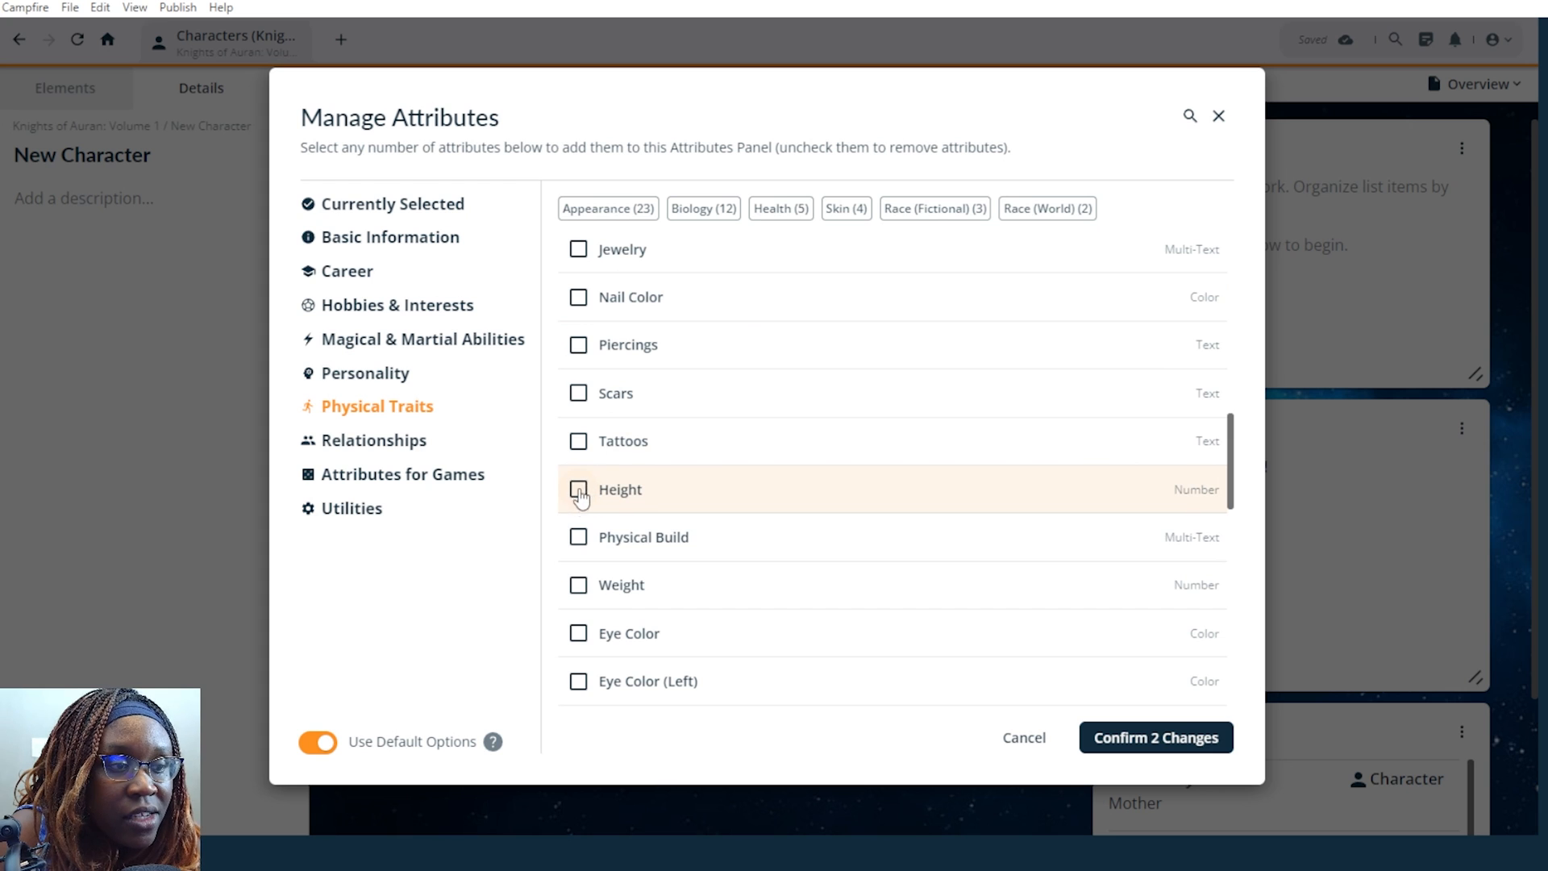
{"action": "left_click", "coordinate": [579, 594]}
{"action": "scroll", "coordinate": [625, 584], "scroll_direction": "down", "scroll_amount": 2}
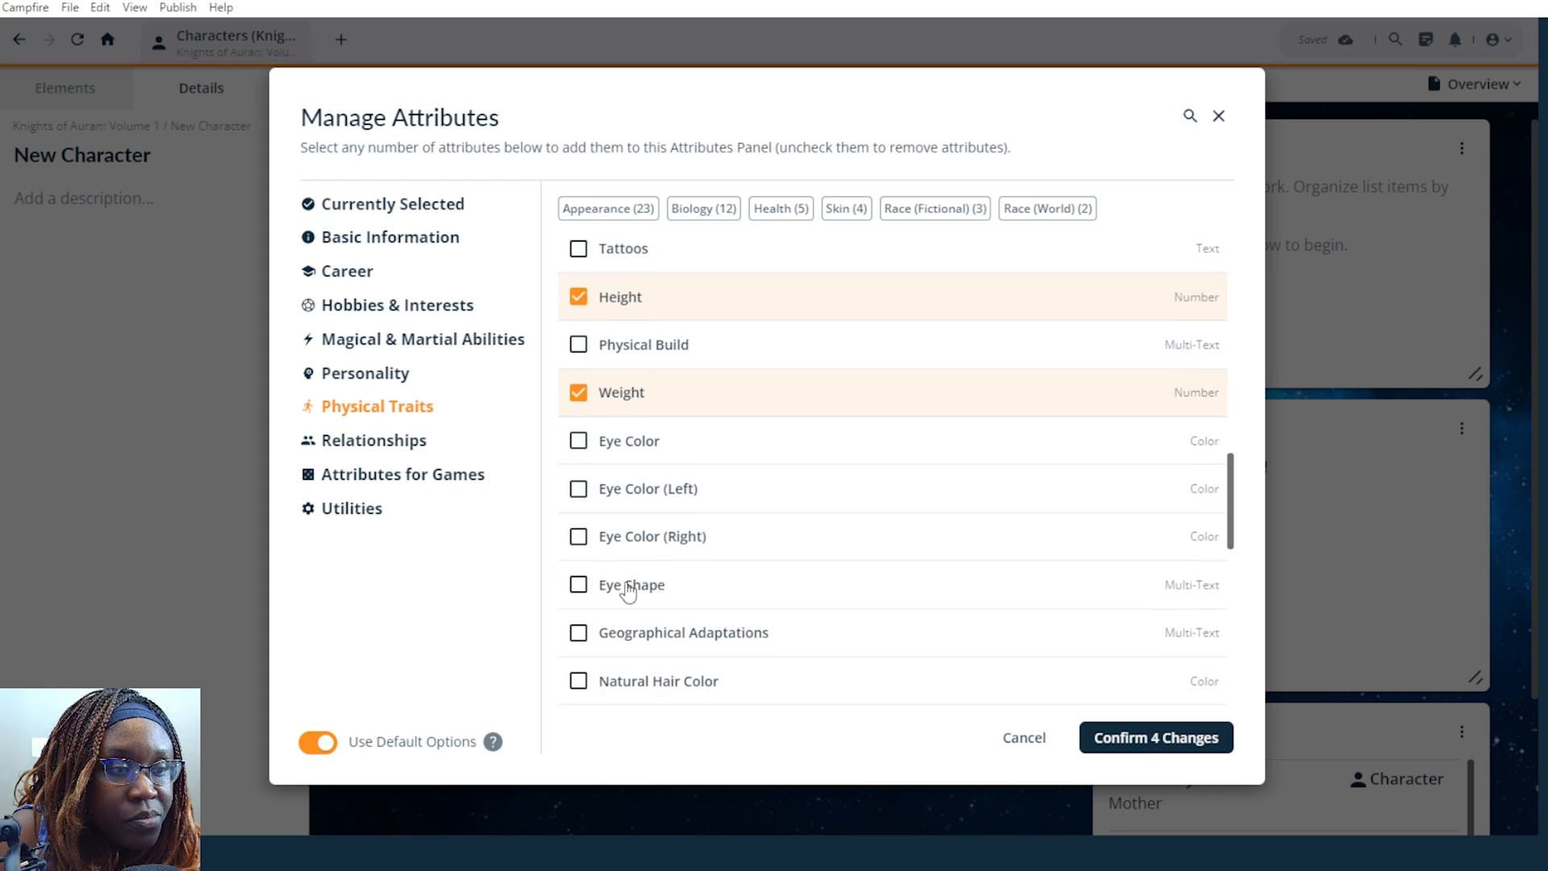
{"action": "left_click", "coordinate": [578, 440]}
Select the Species attribute from the Physical Traits category.
{"action": "scroll", "coordinate": [637, 477], "scroll_direction": "down", "scroll_amount": 2}
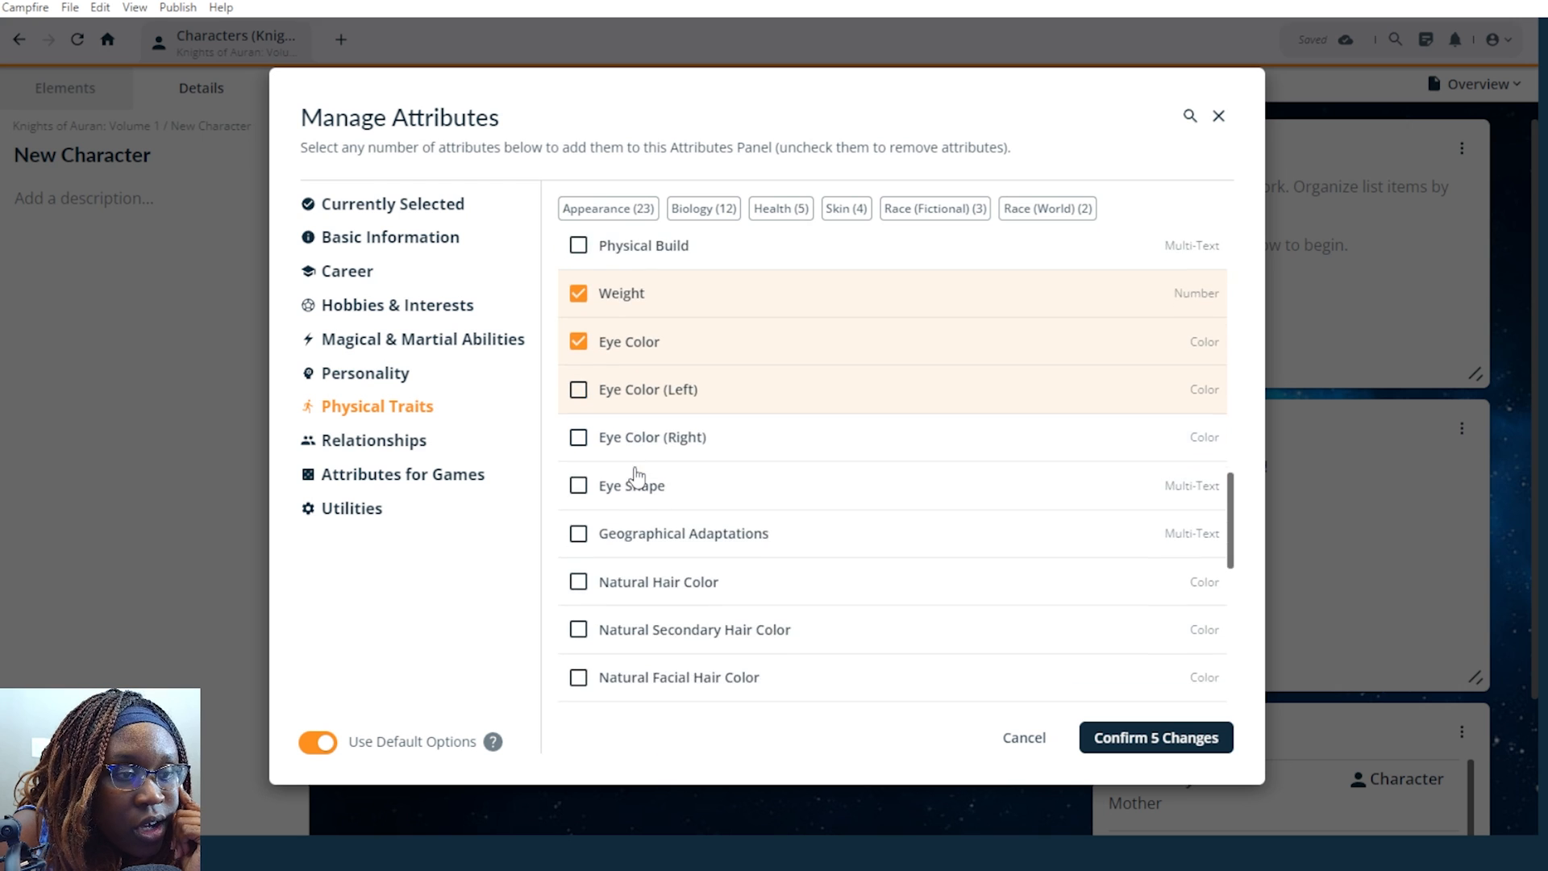
{"action": "scroll", "coordinate": [637, 478], "scroll_direction": "down", "scroll_amount": 2}
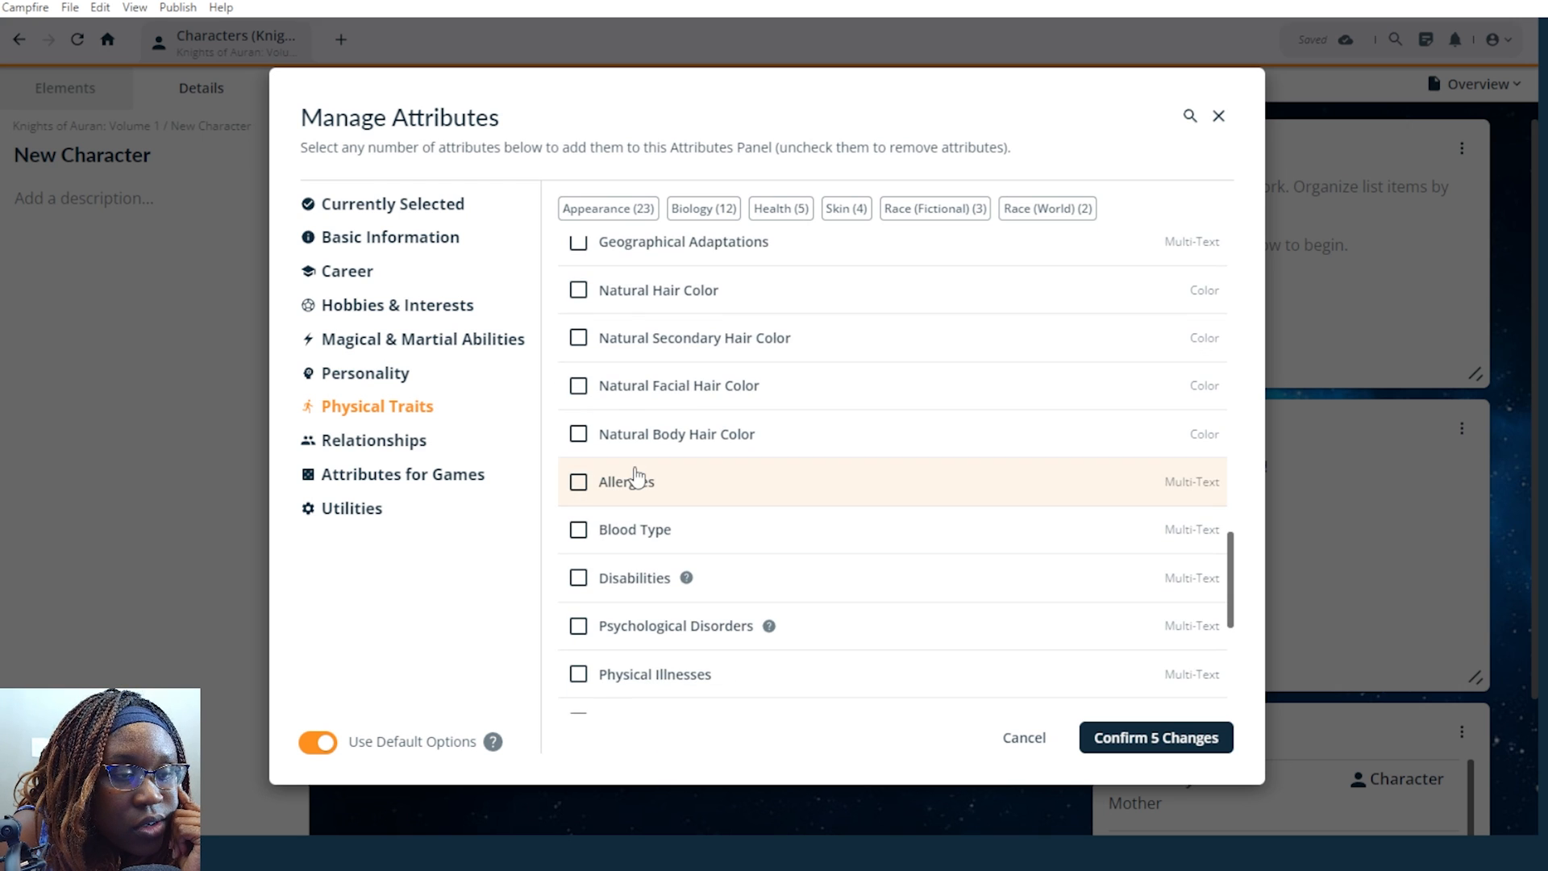
{"action": "scroll", "coordinate": [637, 477], "scroll_direction": "down", "scroll_amount": 4}
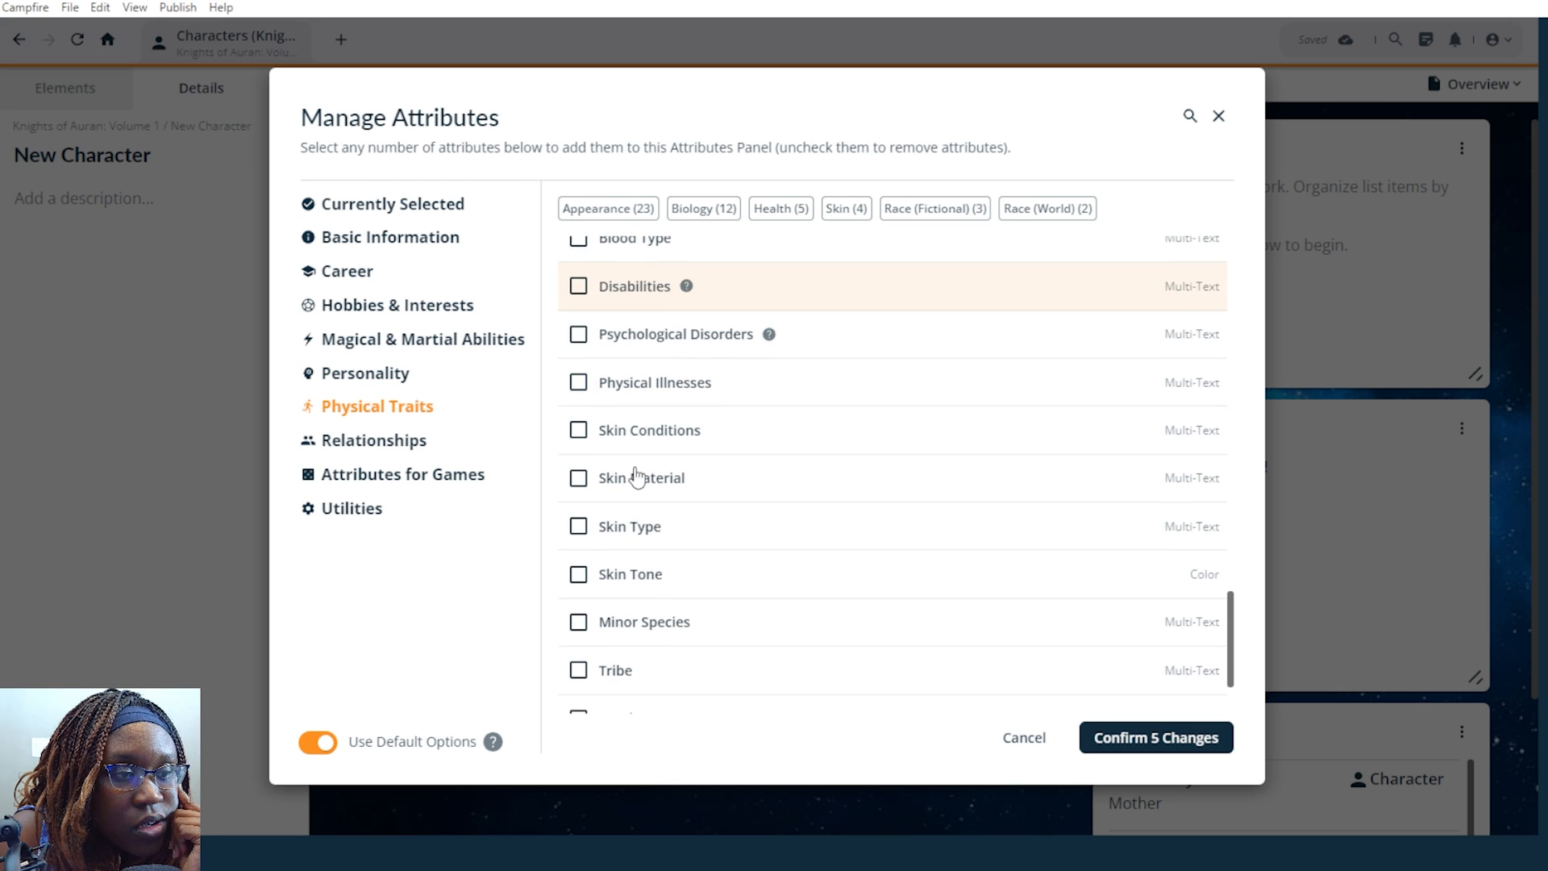
{"action": "scroll", "coordinate": [637, 477], "scroll_direction": "down", "scroll_amount": 1}
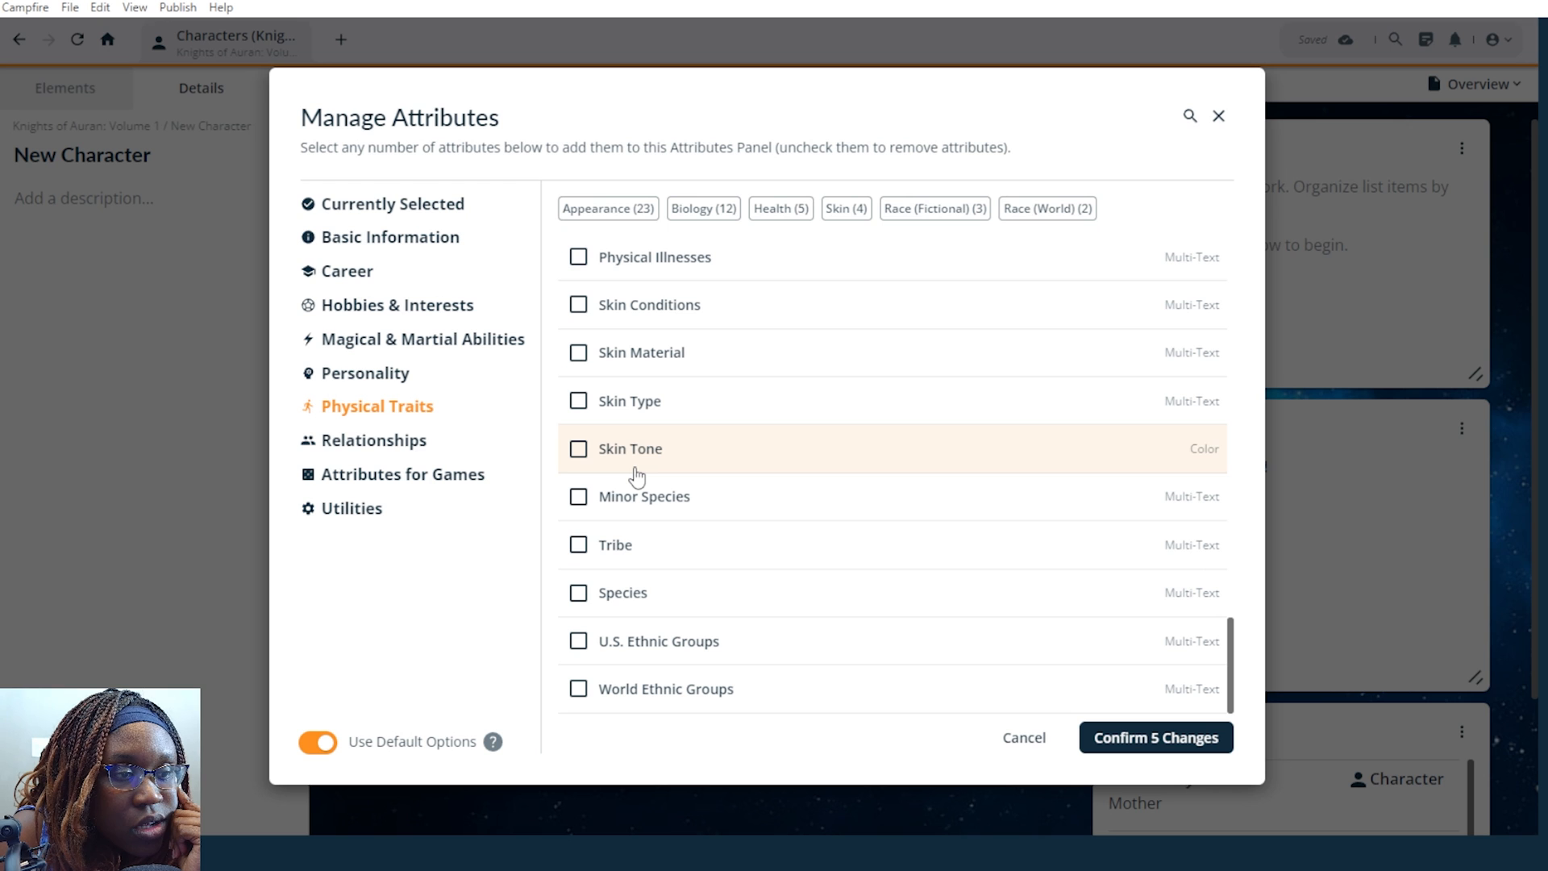
{"action": "left_click", "coordinate": [581, 595]}
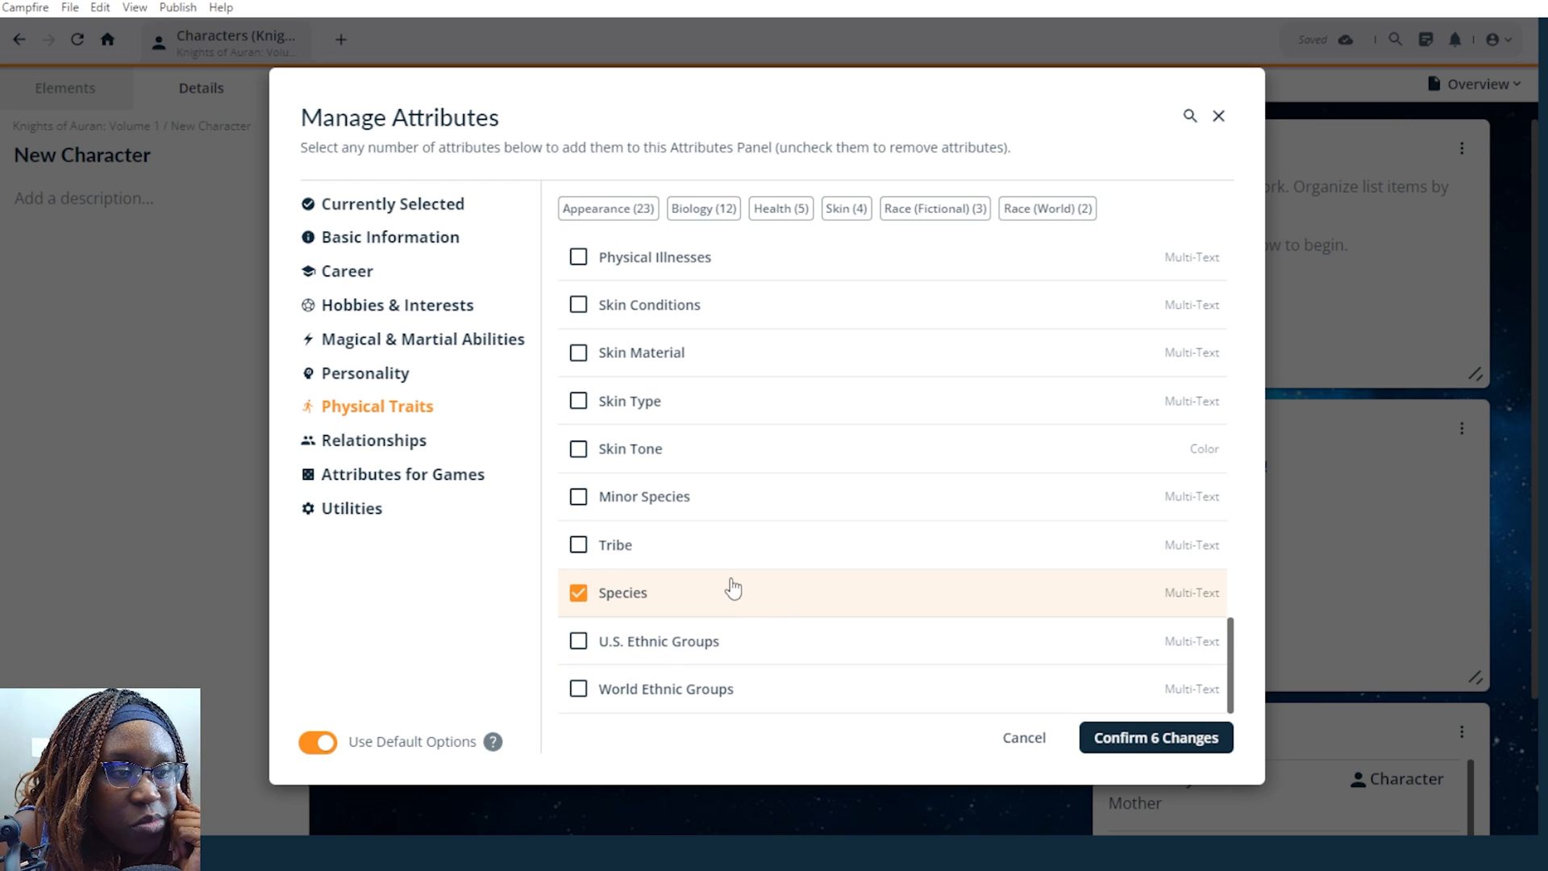
Select the Clothing and Dress Style attributes from the Physical Traits category.
{"action": "scroll", "coordinate": [733, 589], "scroll_direction": "up", "scroll_amount": 10}
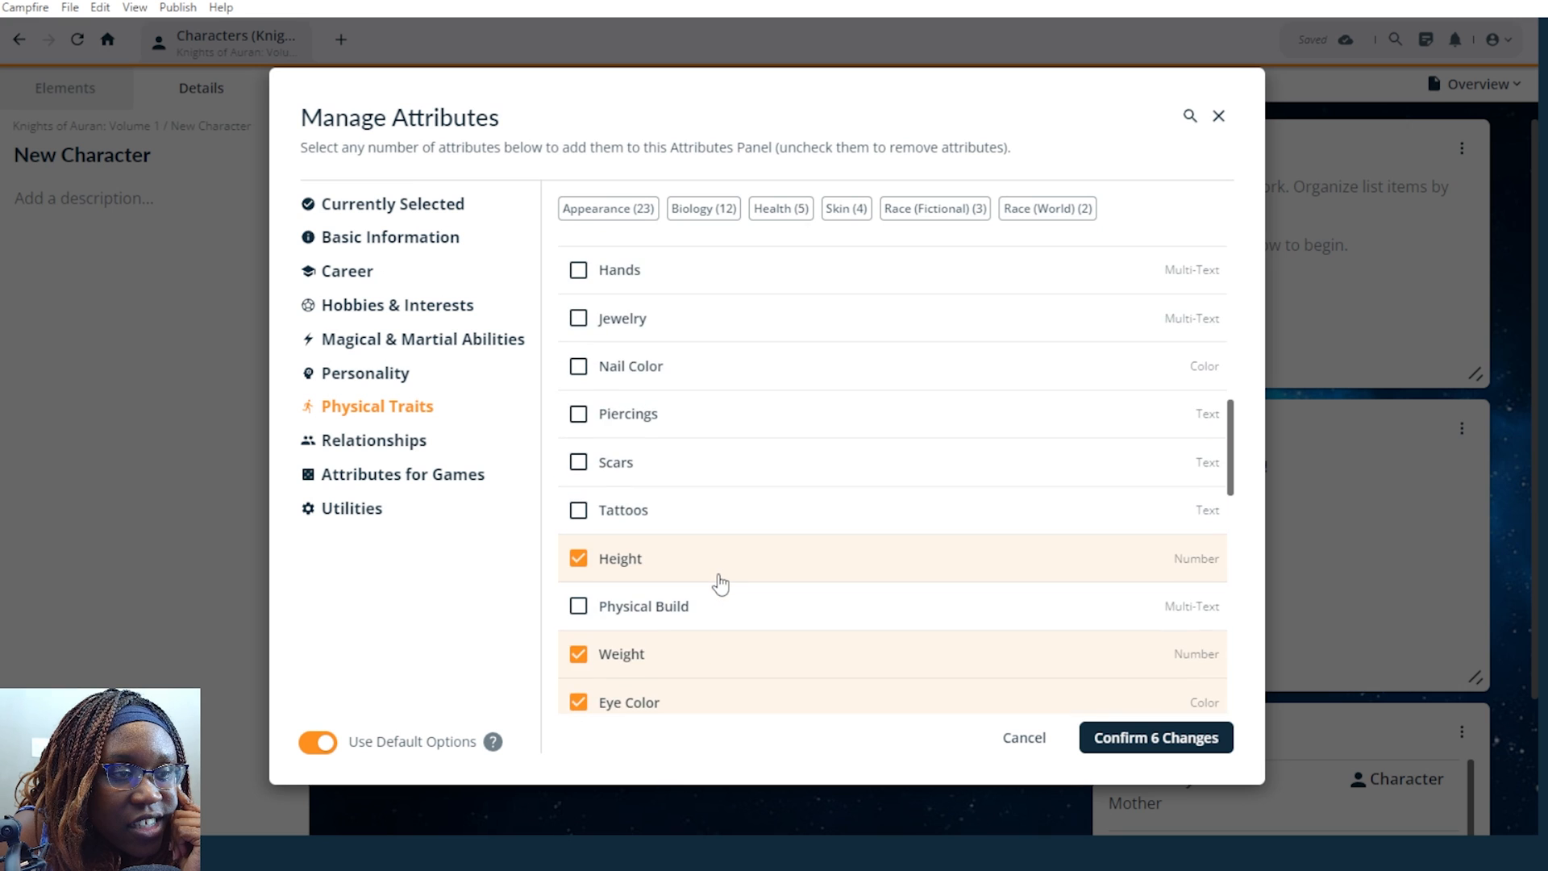
{"action": "scroll", "coordinate": [720, 583], "scroll_direction": "up", "scroll_amount": 2}
{"action": "scroll", "coordinate": [718, 581], "scroll_direction": "up", "scroll_amount": 6}
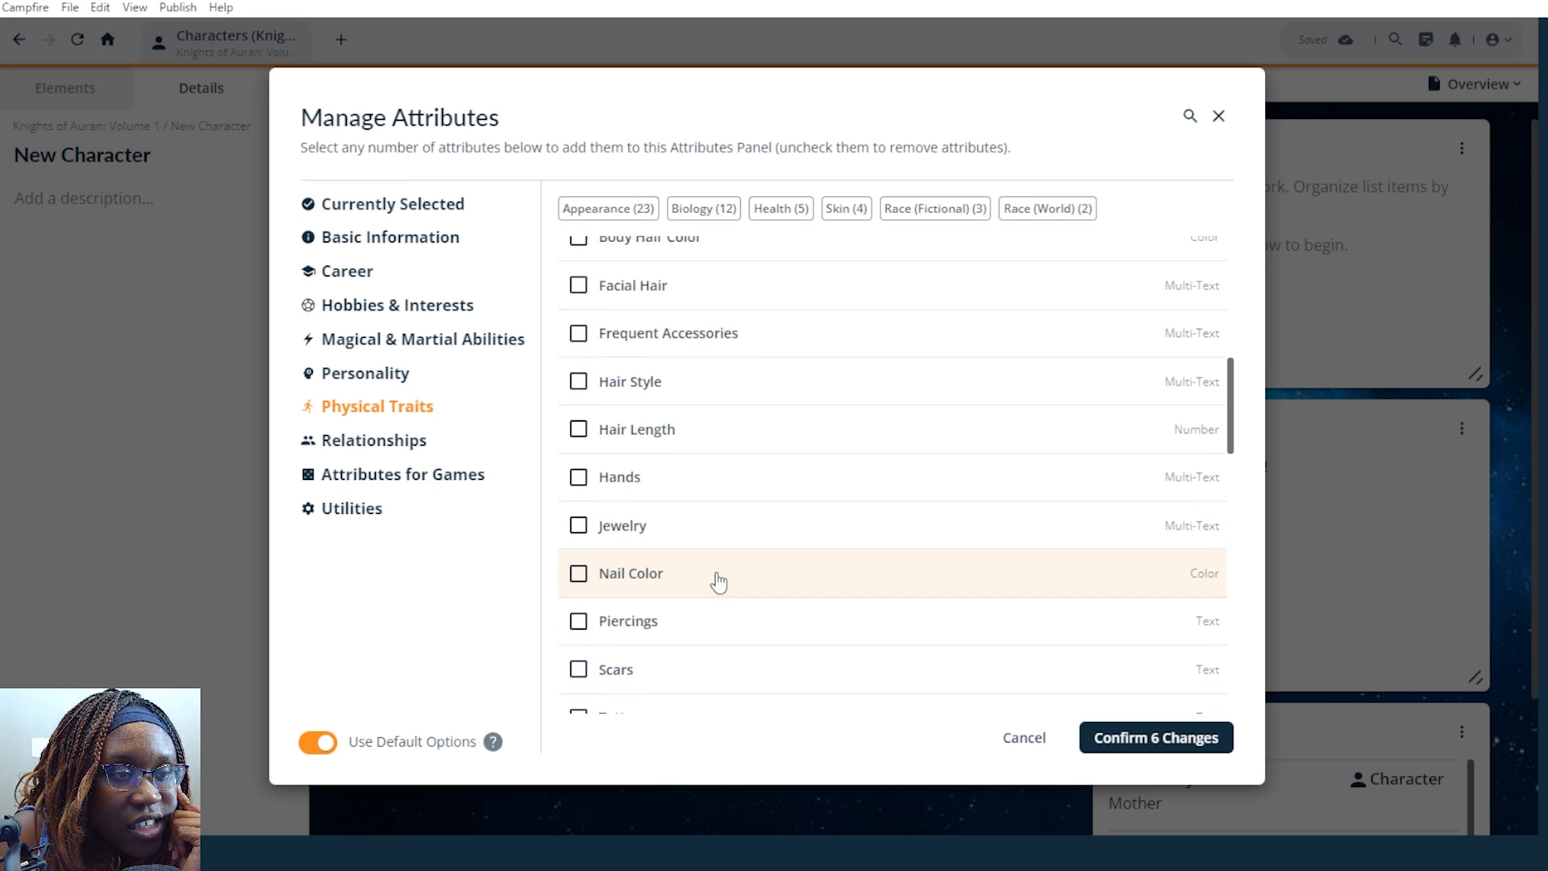
{"action": "scroll", "coordinate": [718, 581], "scroll_direction": "up", "scroll_amount": 7}
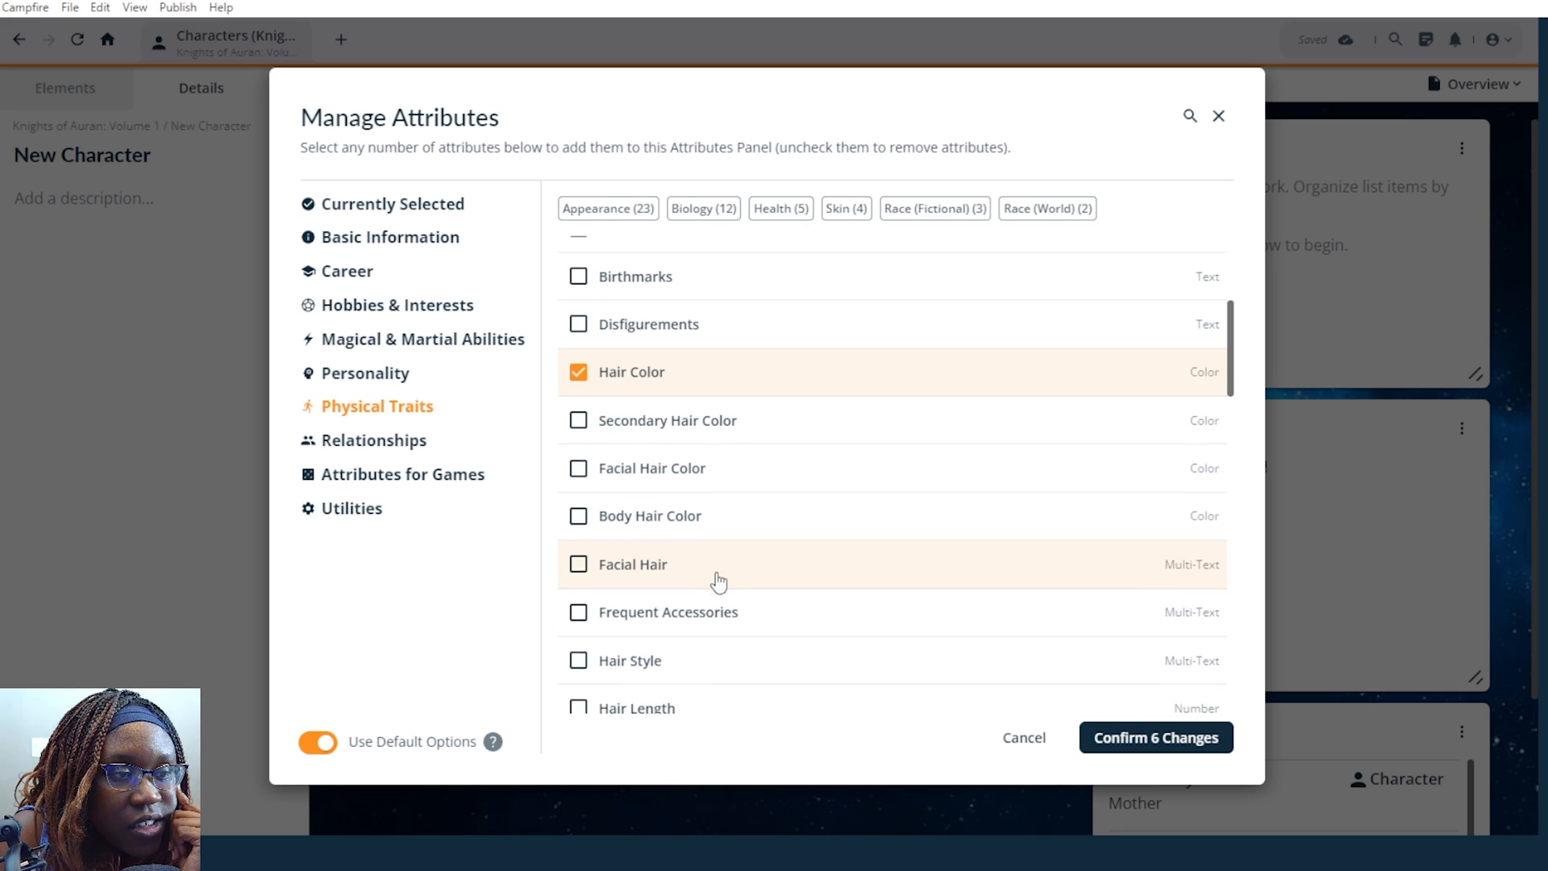
{"action": "scroll", "coordinate": [718, 581], "scroll_direction": "up", "scroll_amount": 1}
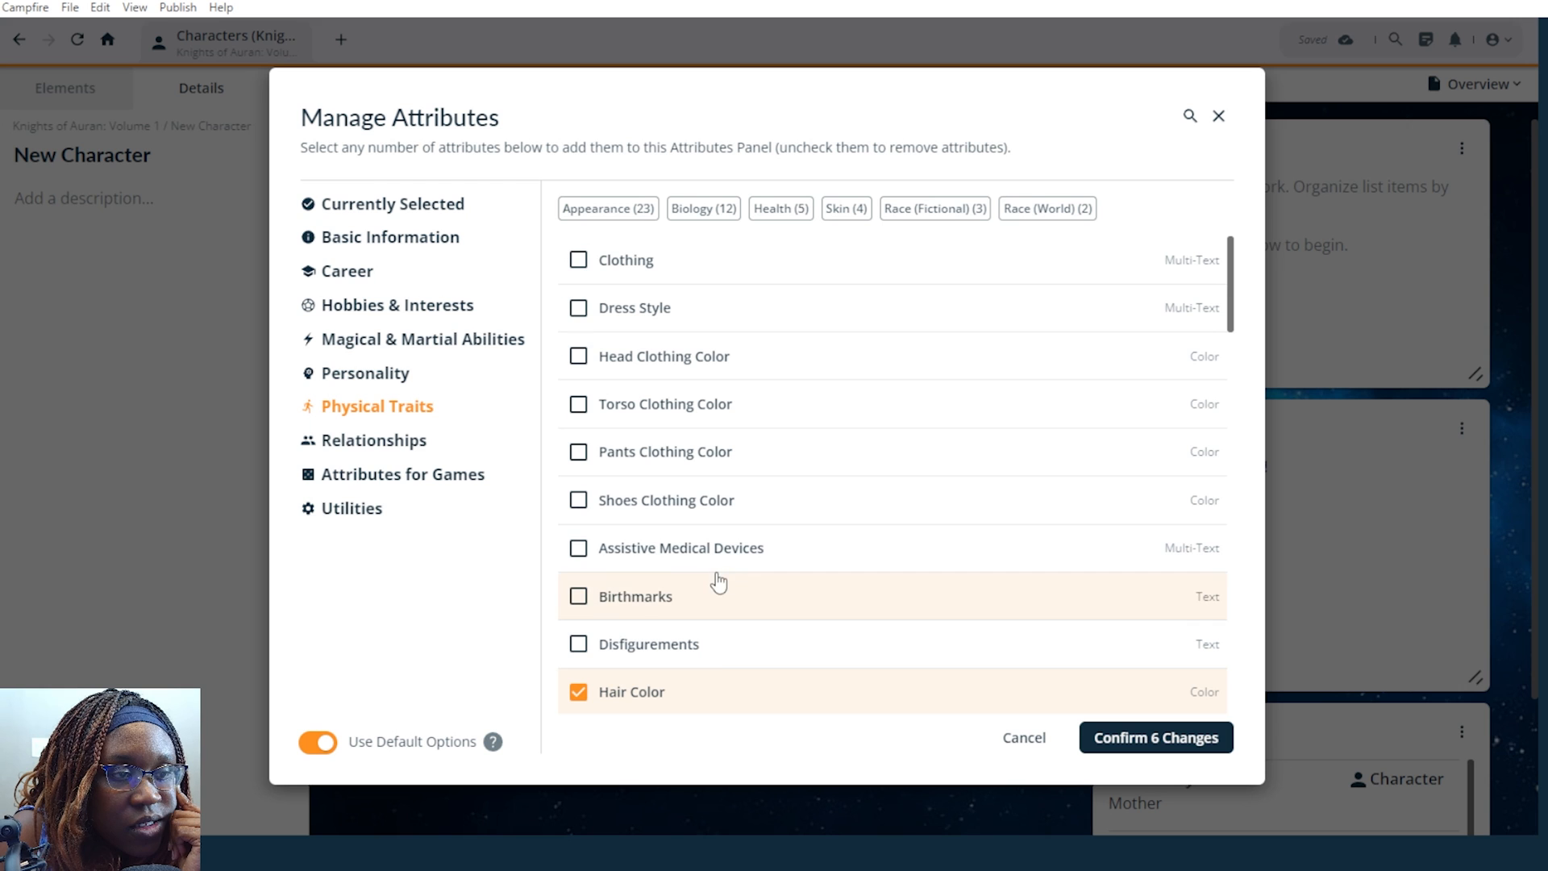
{"action": "left_click", "coordinate": [578, 258]}
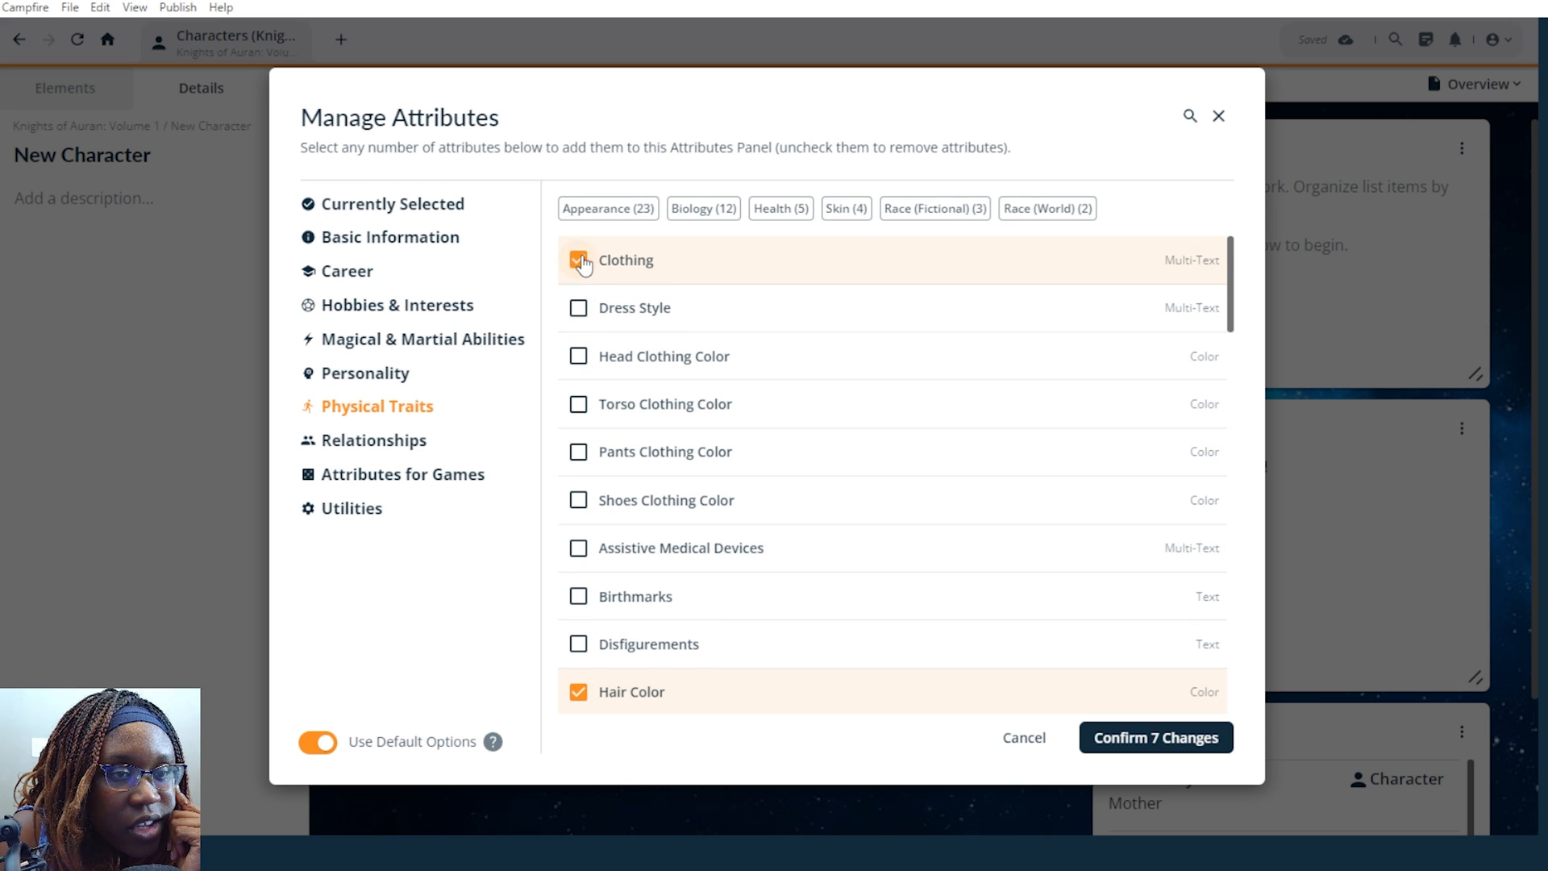
{"action": "left_click", "coordinate": [579, 309]}
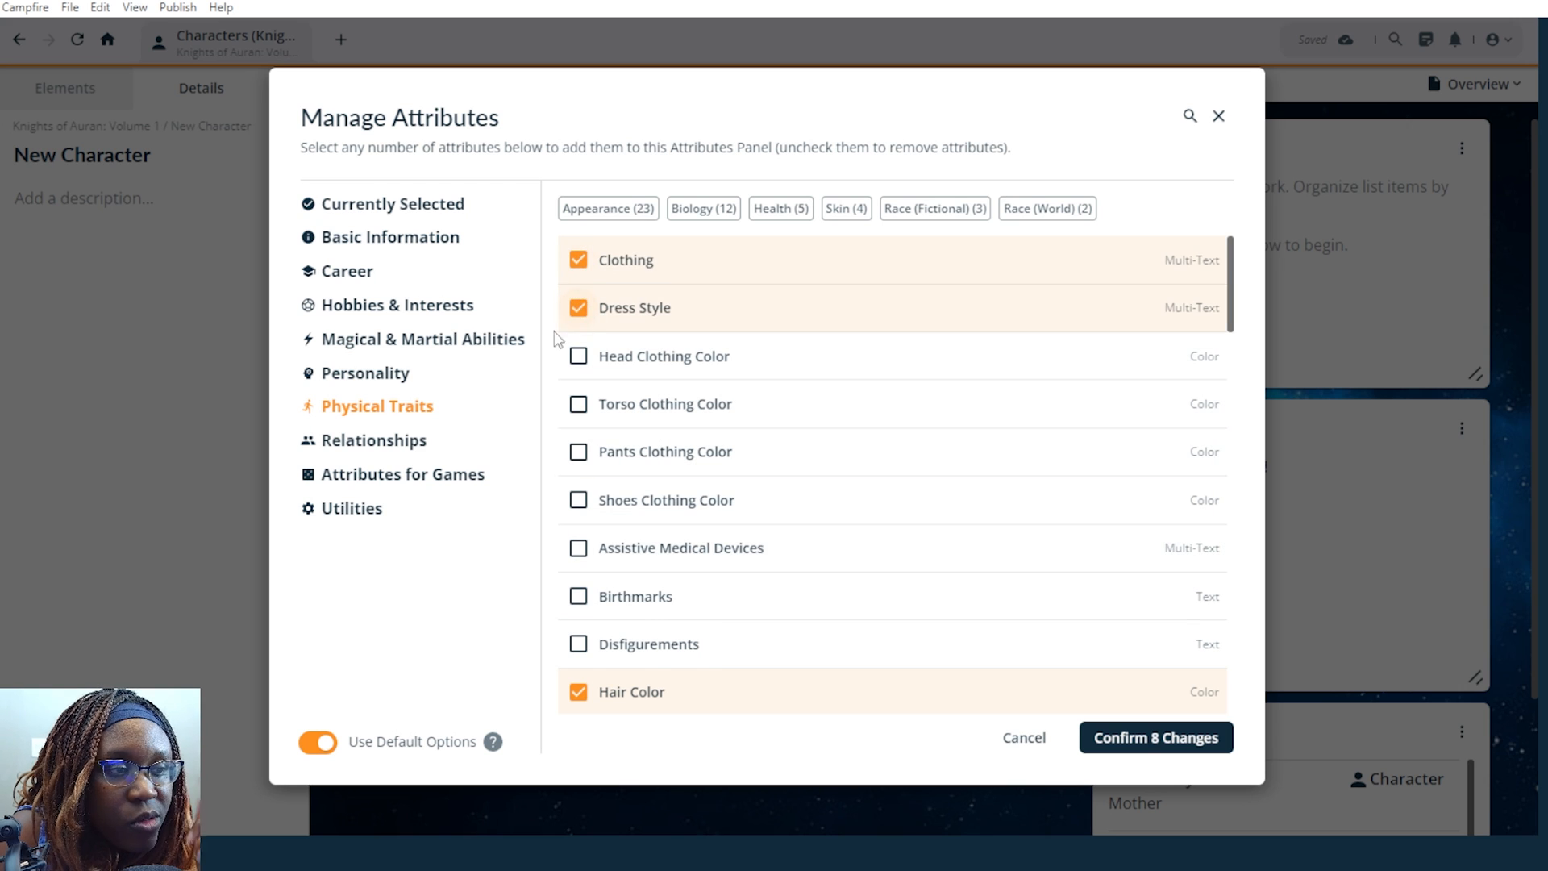
Look through the Relationships and Attributes for Games categories, and add the selected attributes to the Basic Information panel.
{"action": "left_click", "coordinate": [388, 447]}
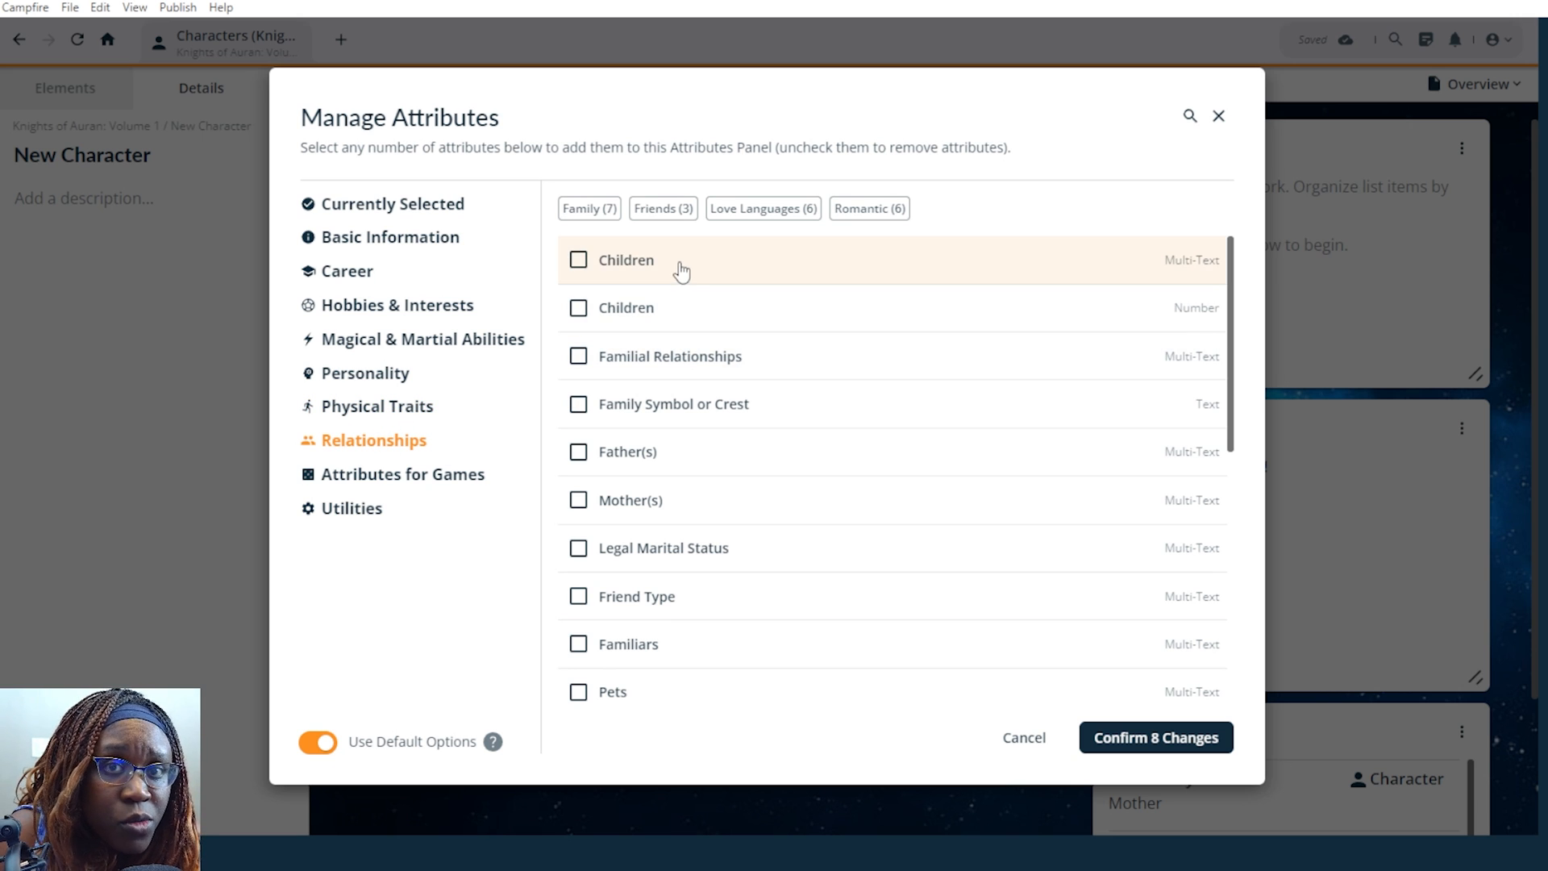
{"action": "scroll", "coordinate": [682, 272], "scroll_direction": "down", "scroll_amount": 4}
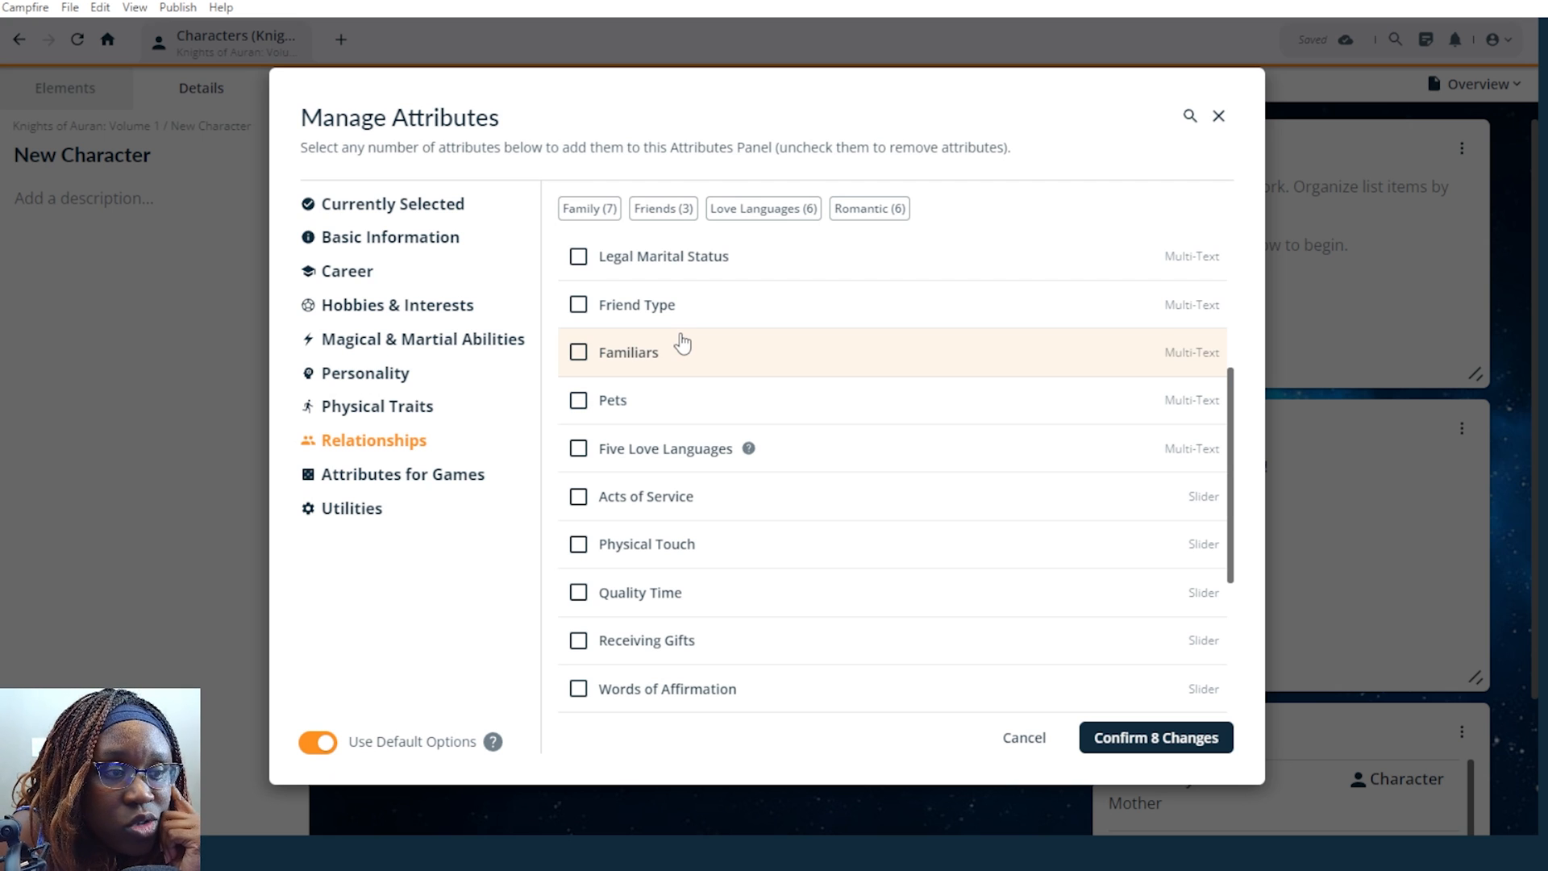
{"action": "scroll", "coordinate": [681, 343], "scroll_direction": "down", "scroll_amount": 3}
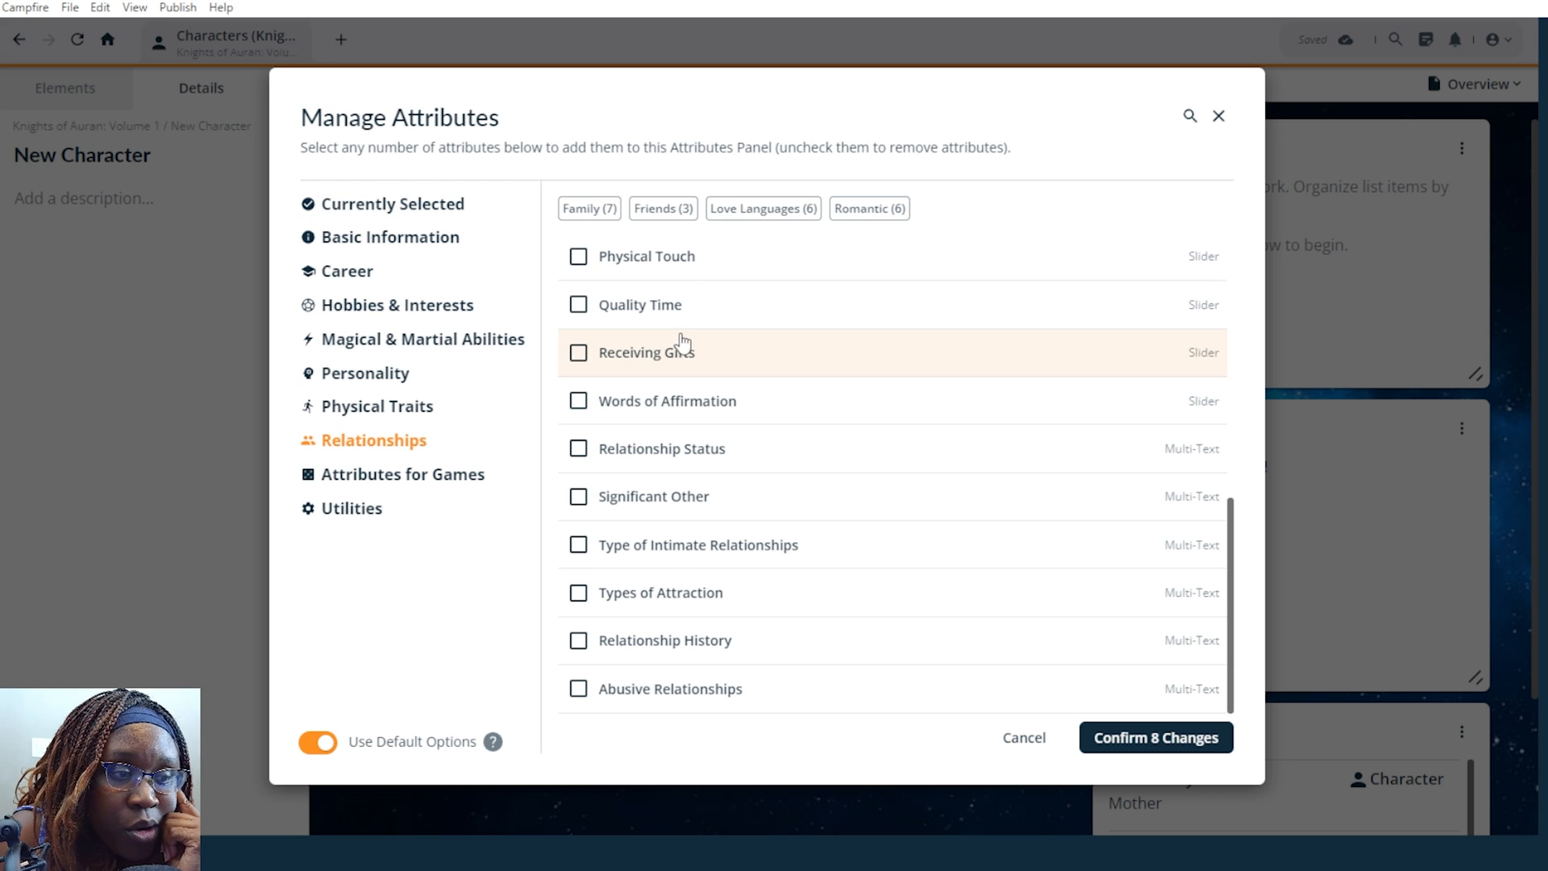
{"action": "left_click", "coordinate": [455, 478]}
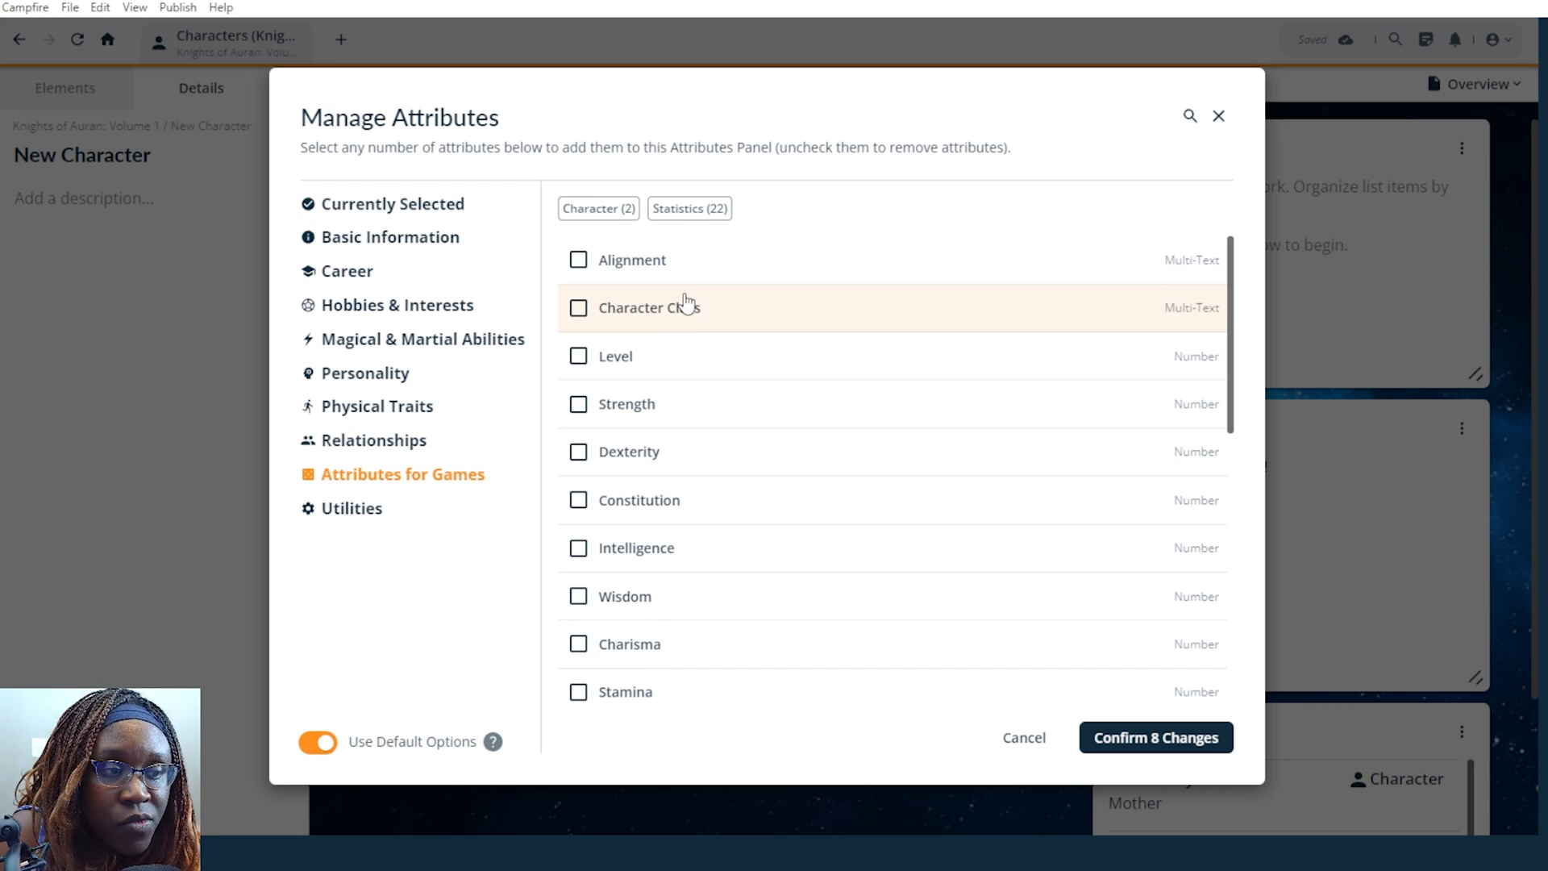
{"action": "scroll", "coordinate": [686, 305], "scroll_direction": "down", "scroll_amount": 5}
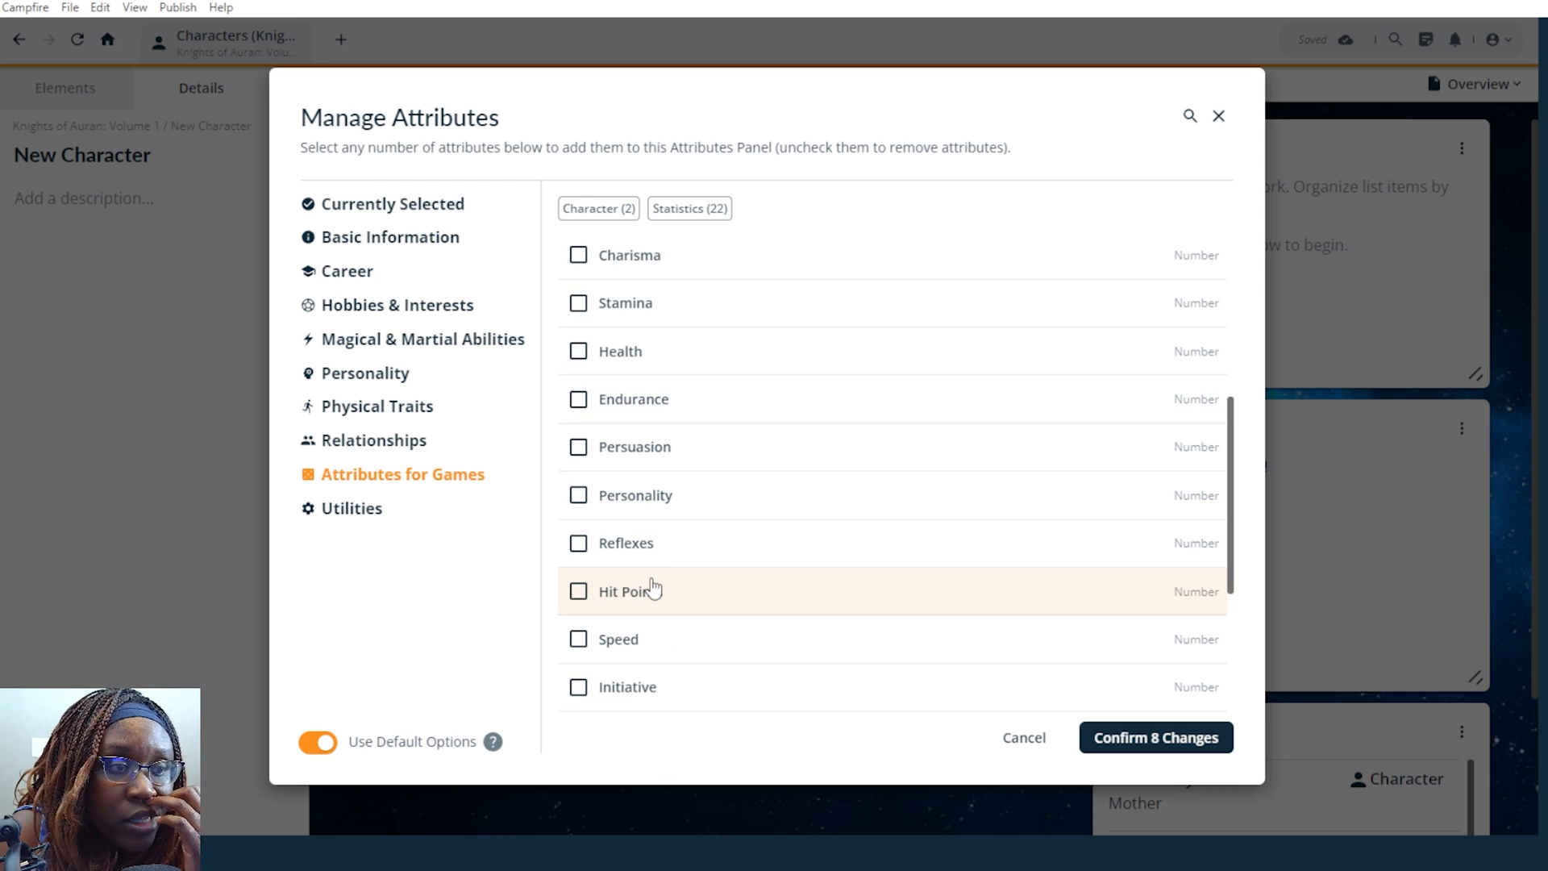
{"action": "scroll", "coordinate": [653, 587], "scroll_direction": "down", "scroll_amount": 3}
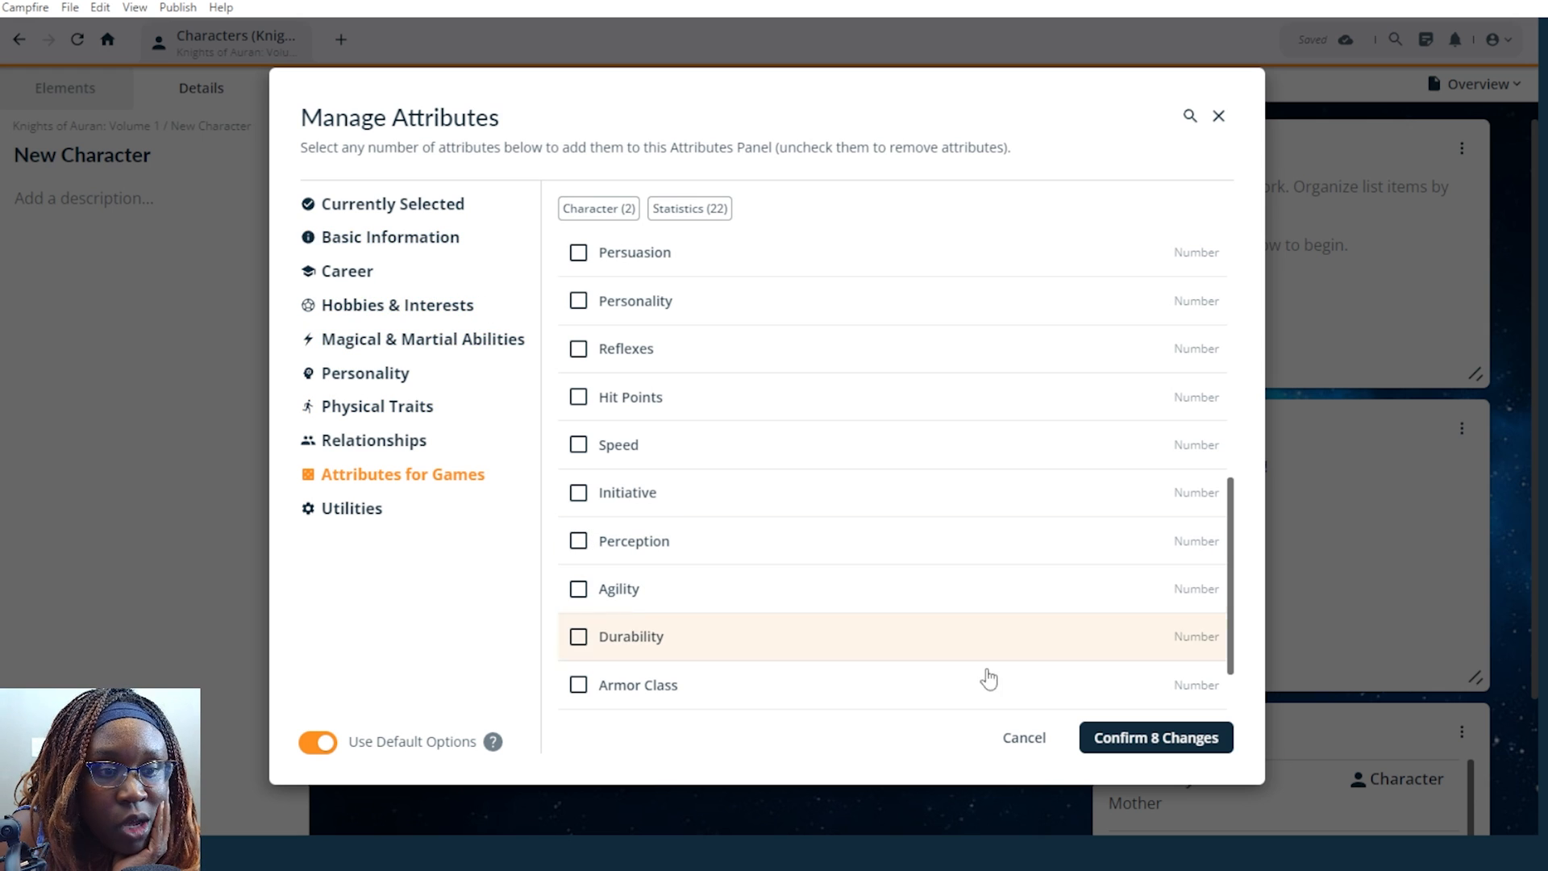
{"action": "left_click", "coordinate": [1156, 738]}
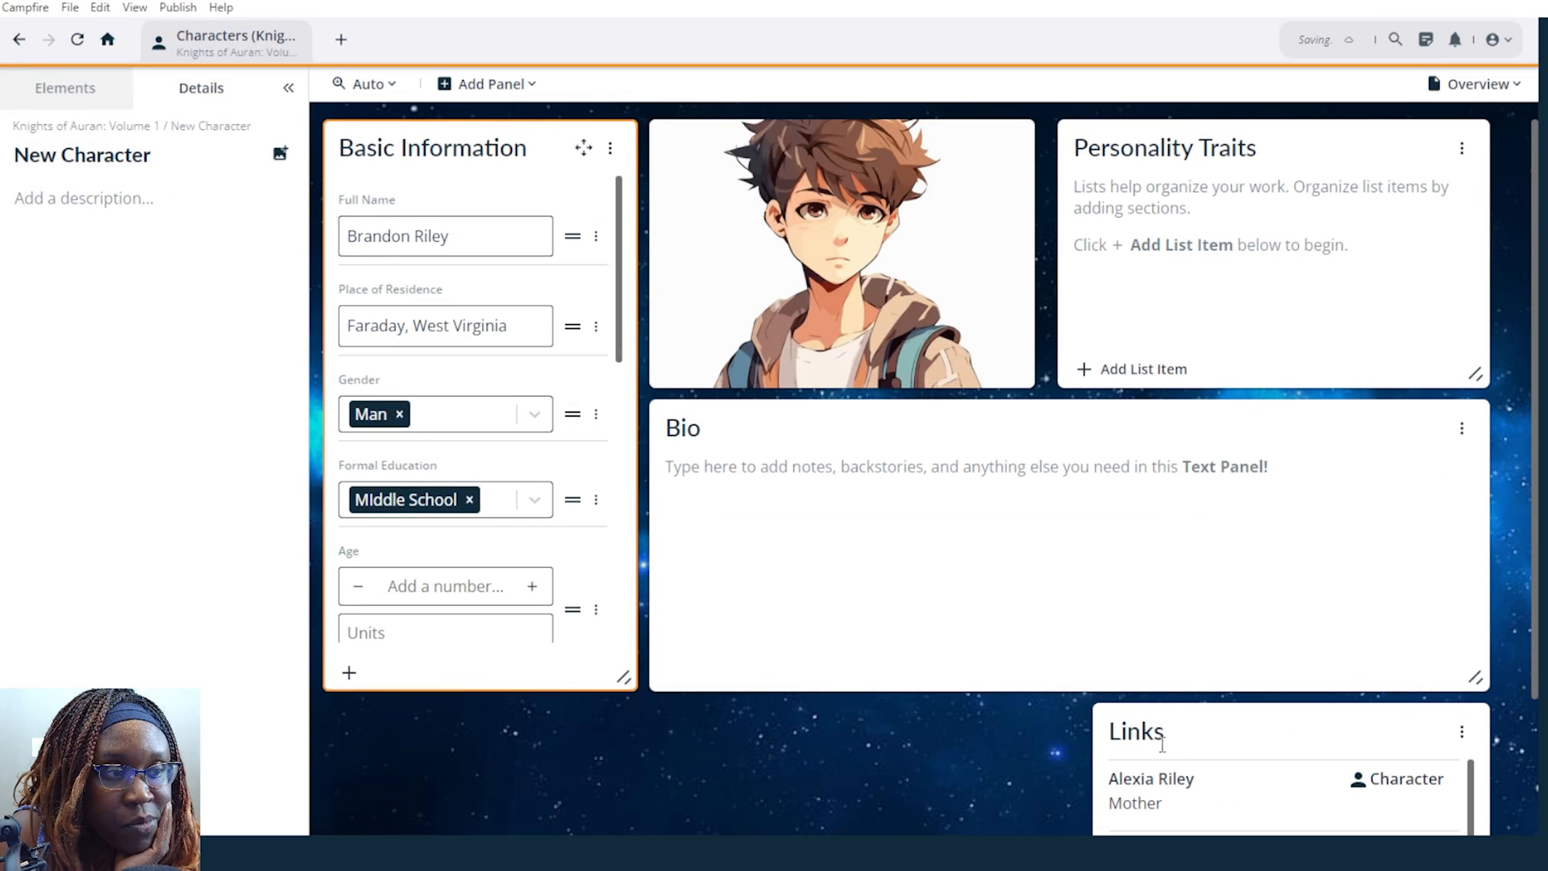
Move the Age attribute directly below Full Name in the Basic Information panel.
{"action": "scroll", "coordinate": [529, 399], "scroll_direction": "down", "scroll_amount": 6}
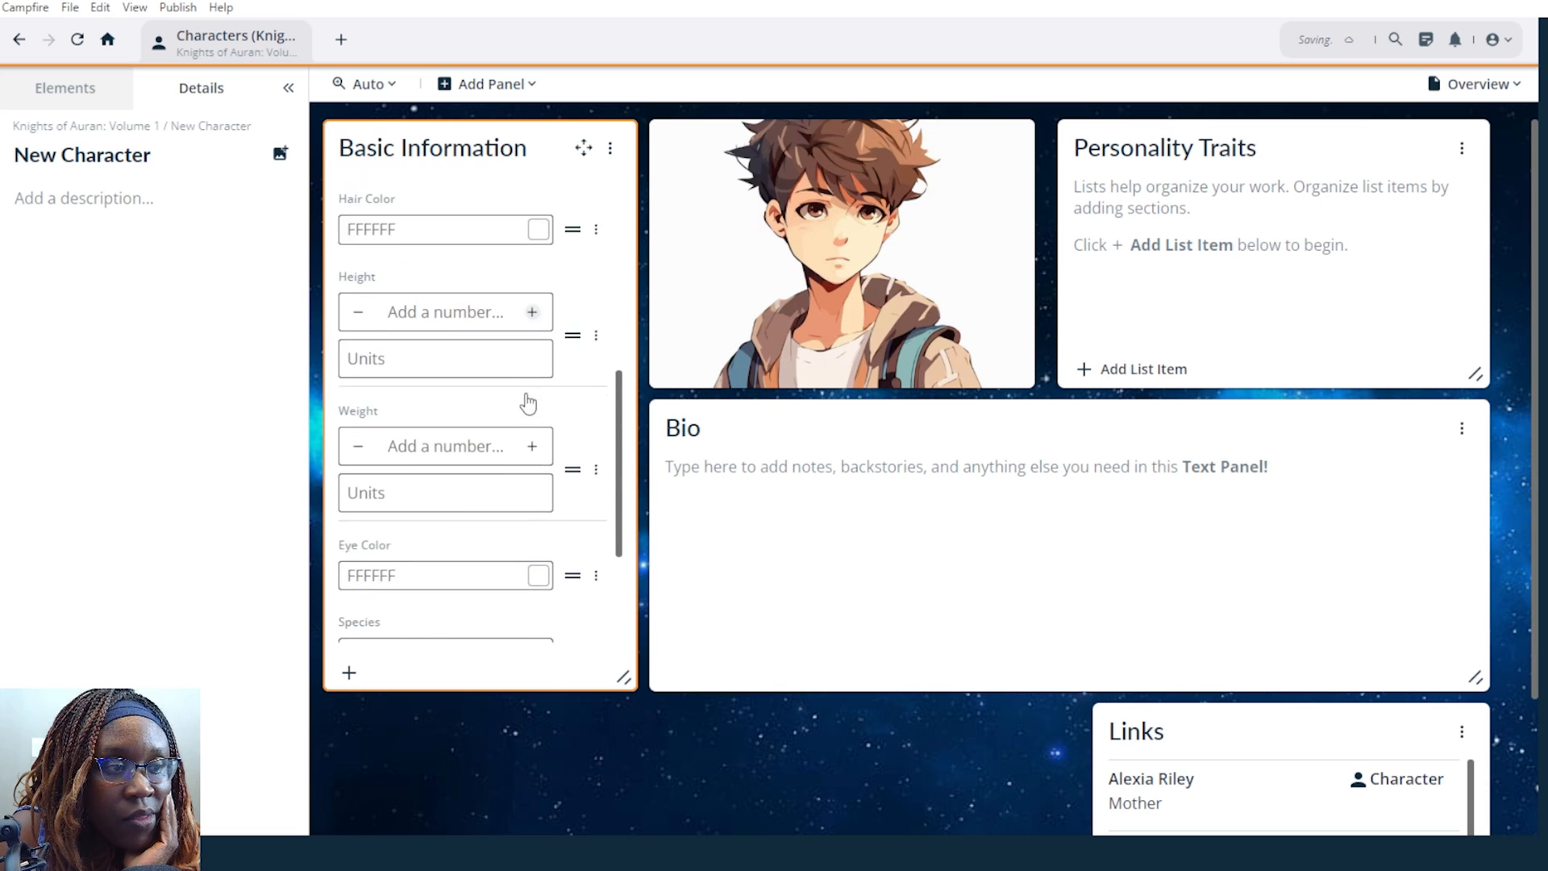
{"action": "scroll", "coordinate": [527, 402], "scroll_direction": "down", "scroll_amount": 3}
{"action": "scroll", "coordinate": [526, 403], "scroll_direction": "up", "scroll_amount": 4}
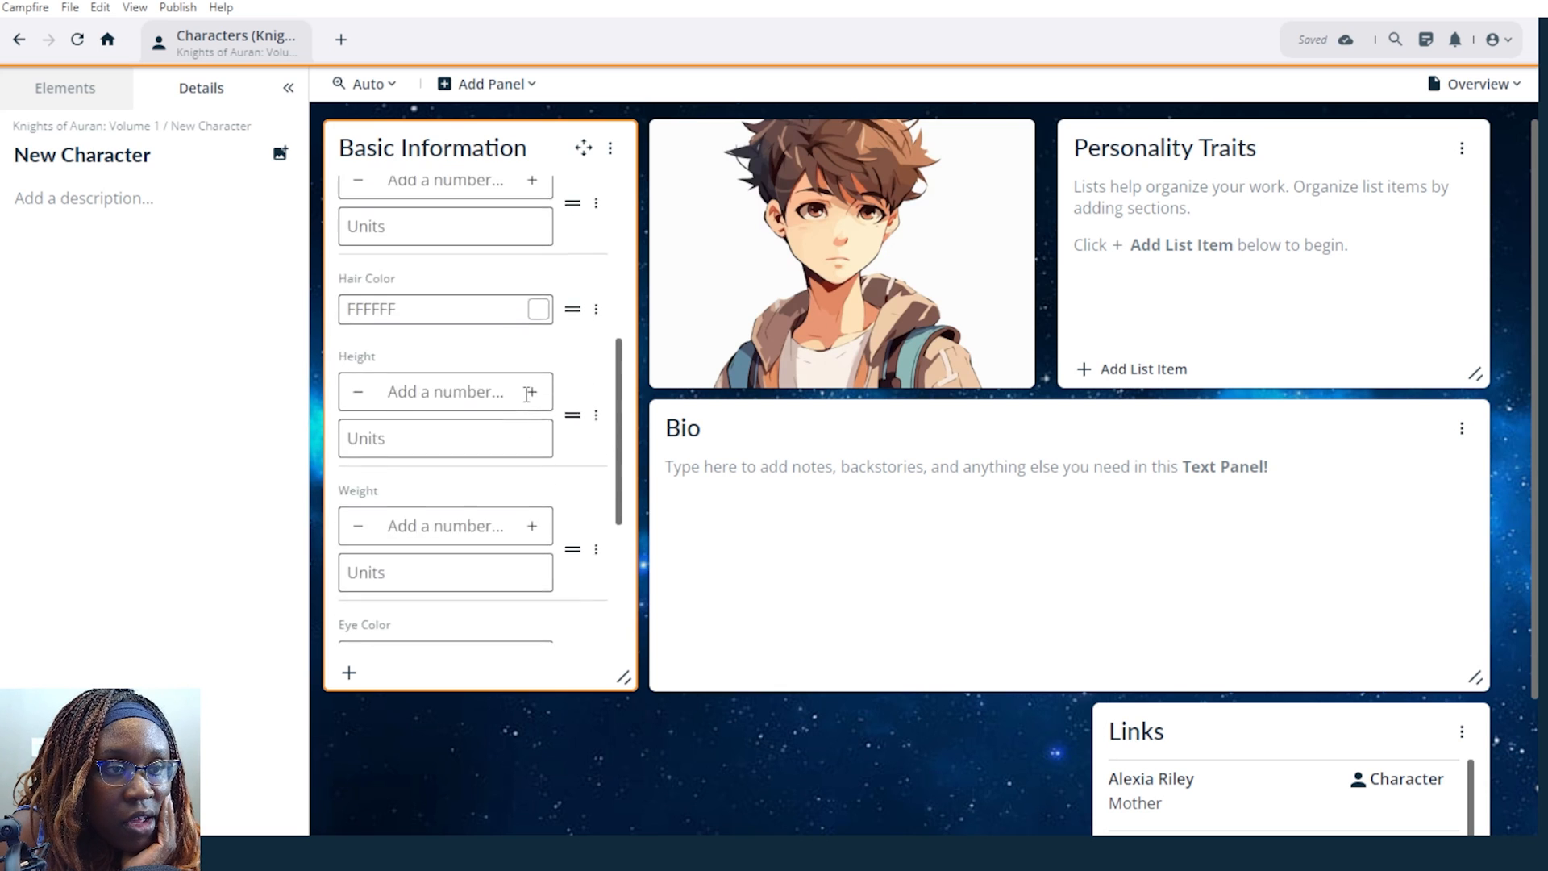
{"action": "scroll", "coordinate": [528, 394], "scroll_direction": "up", "scroll_amount": 2}
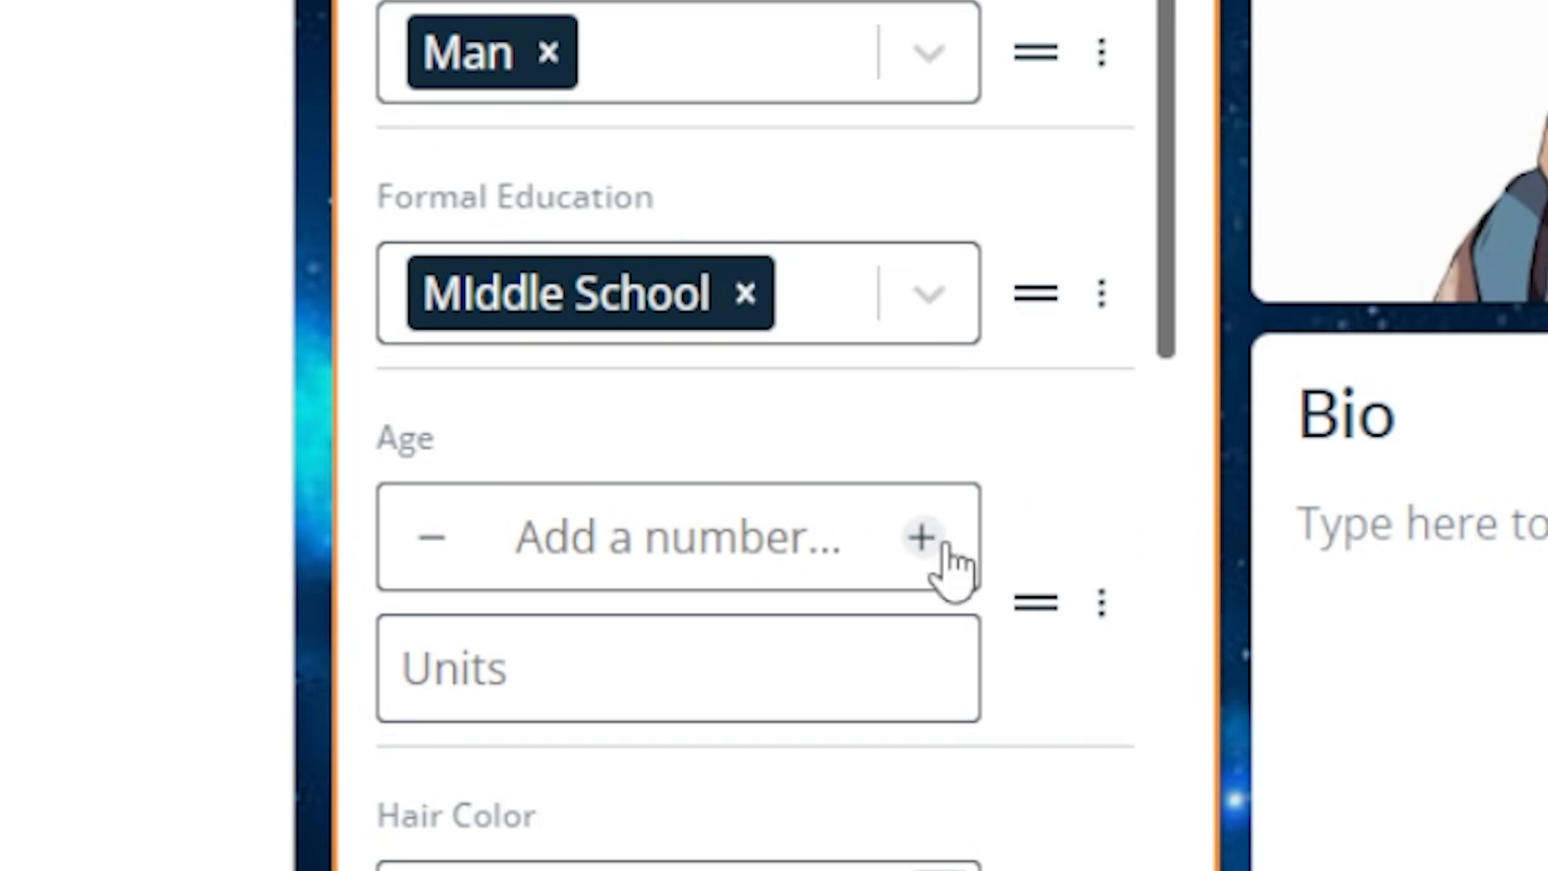
{"action": "mouse_move", "coordinate": [1033, 604]}
{"action": "left_mouse_down"}
{"action": "mouse_move", "coordinate": [1005, 374]}
{"action": "mouse_move", "coordinate": [1047, 259]}
{"action": "mouse_move", "coordinate": [1079, 230]}
{"action": "mouse_move", "coordinate": [1061, 300]}
{"action": "mouse_move", "coordinate": [1057, 259]}
{"action": "mouse_move", "coordinate": [1060, 617]}
{"action": "mouse_move", "coordinate": [1029, 601]}
{"action": "left_mouse_up"}
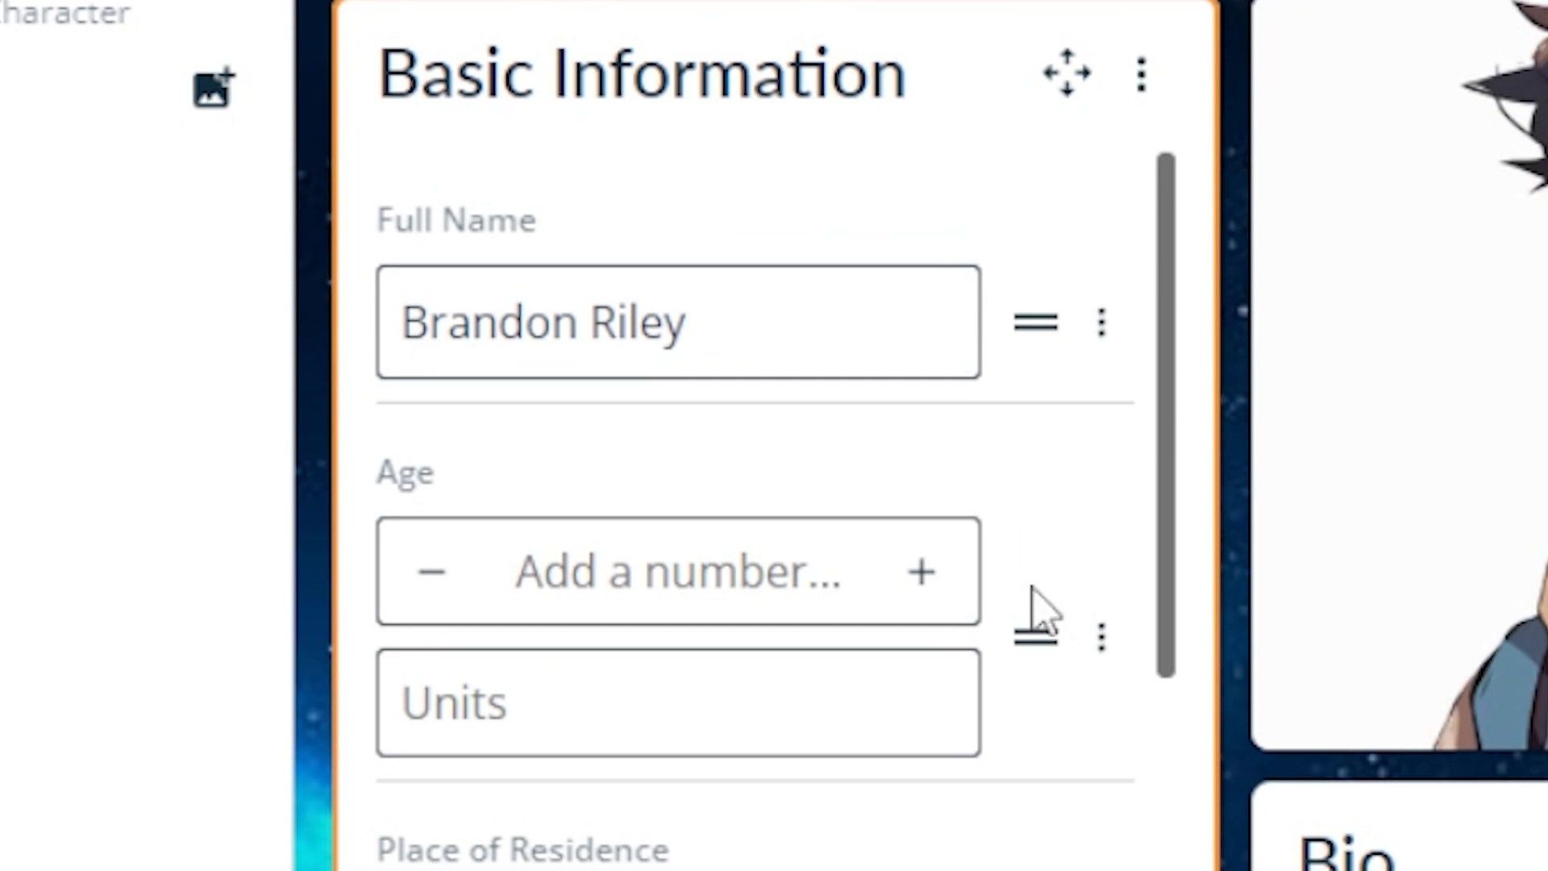
Set Age to 12 with Years as its units.
{"action": "left_click", "coordinate": [750, 569]}
{"action": "type", "text": "12"}
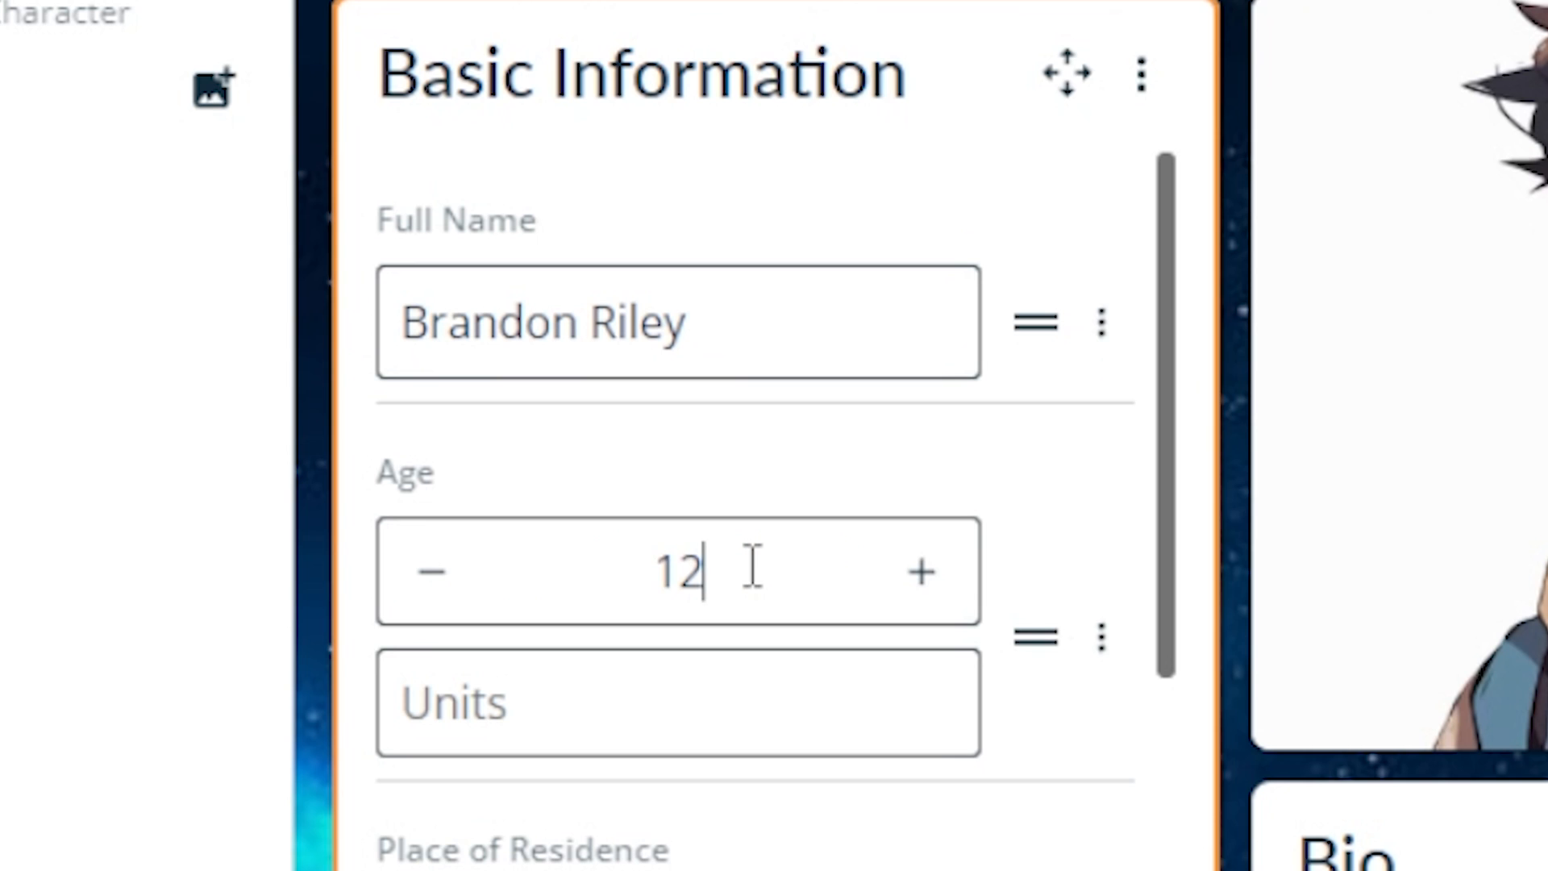
{"action": "left_click", "coordinate": [713, 685]}
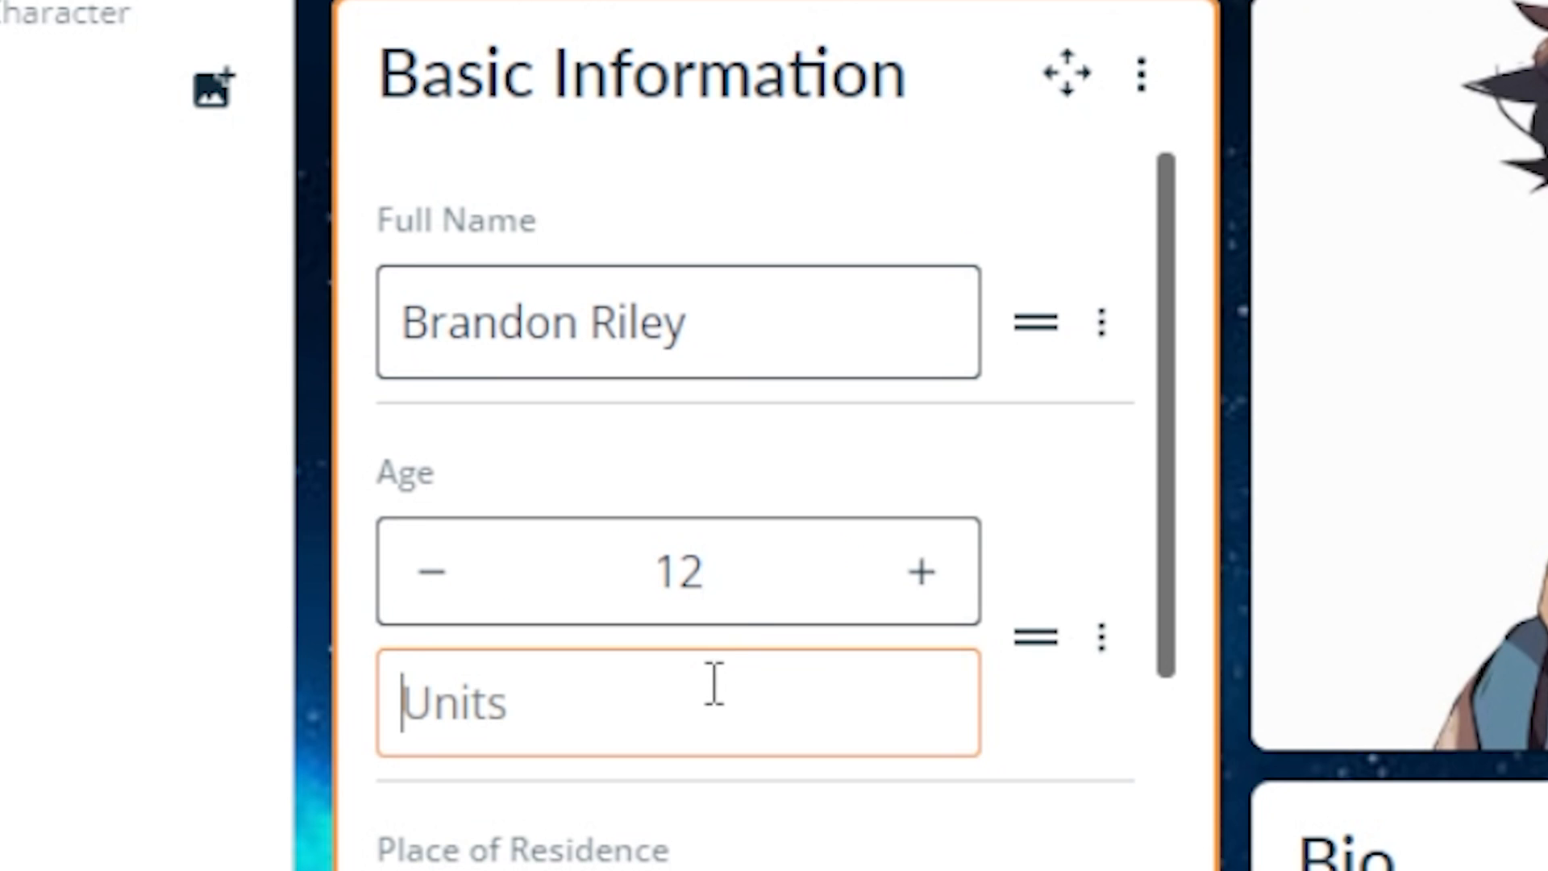
{"action": "type", "text": "Yeats"}
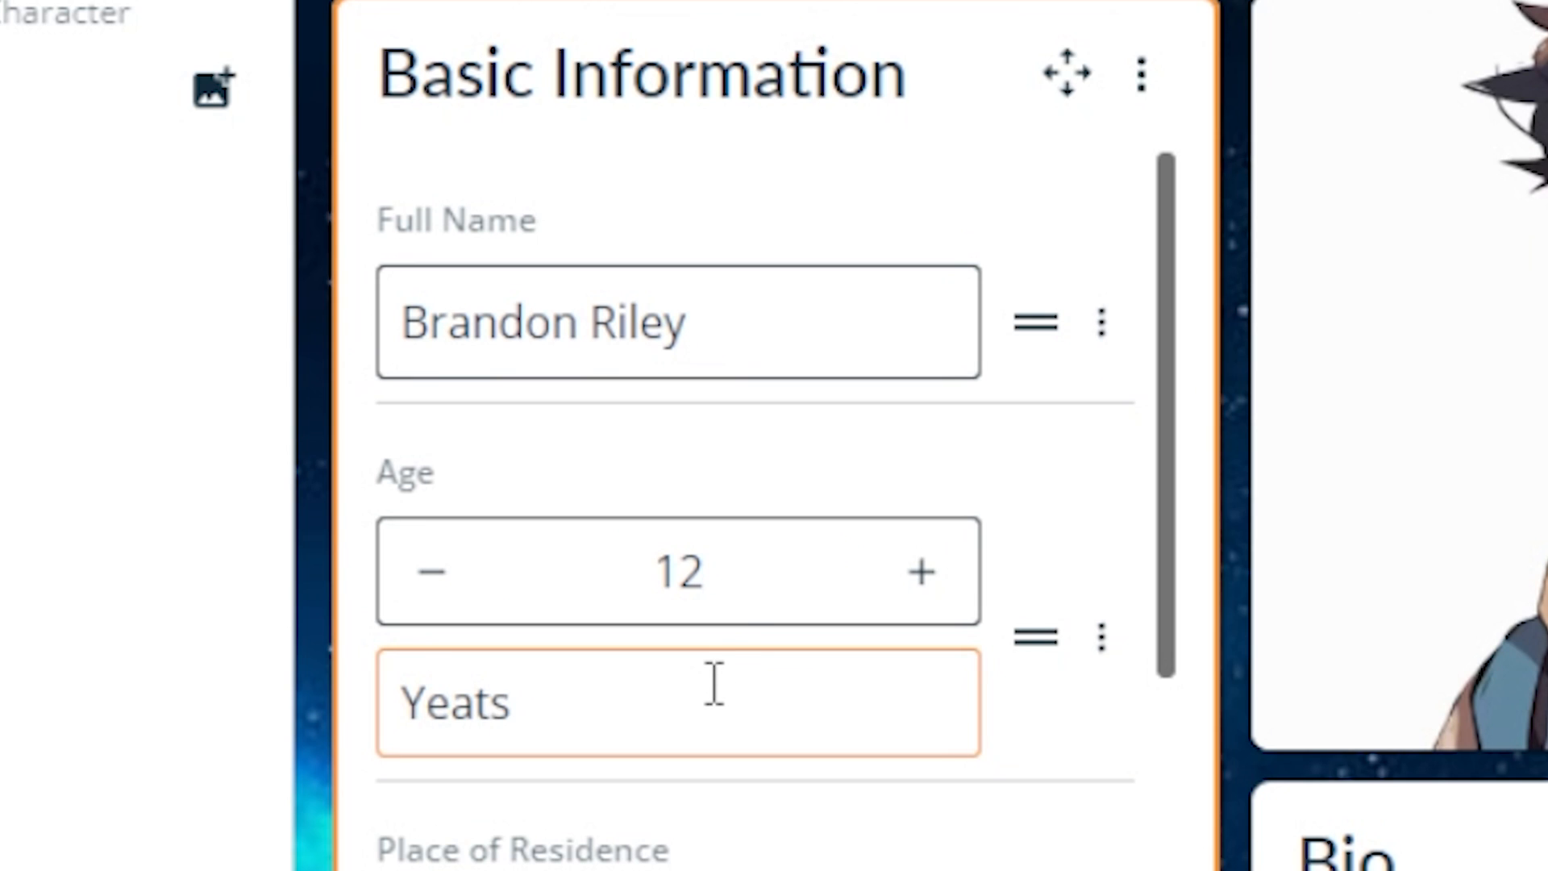
{"action": "key", "text": "BackSpace"}
{"action": "key", "text": "BackSpace"}
{"action": "type", "text": "rs"}
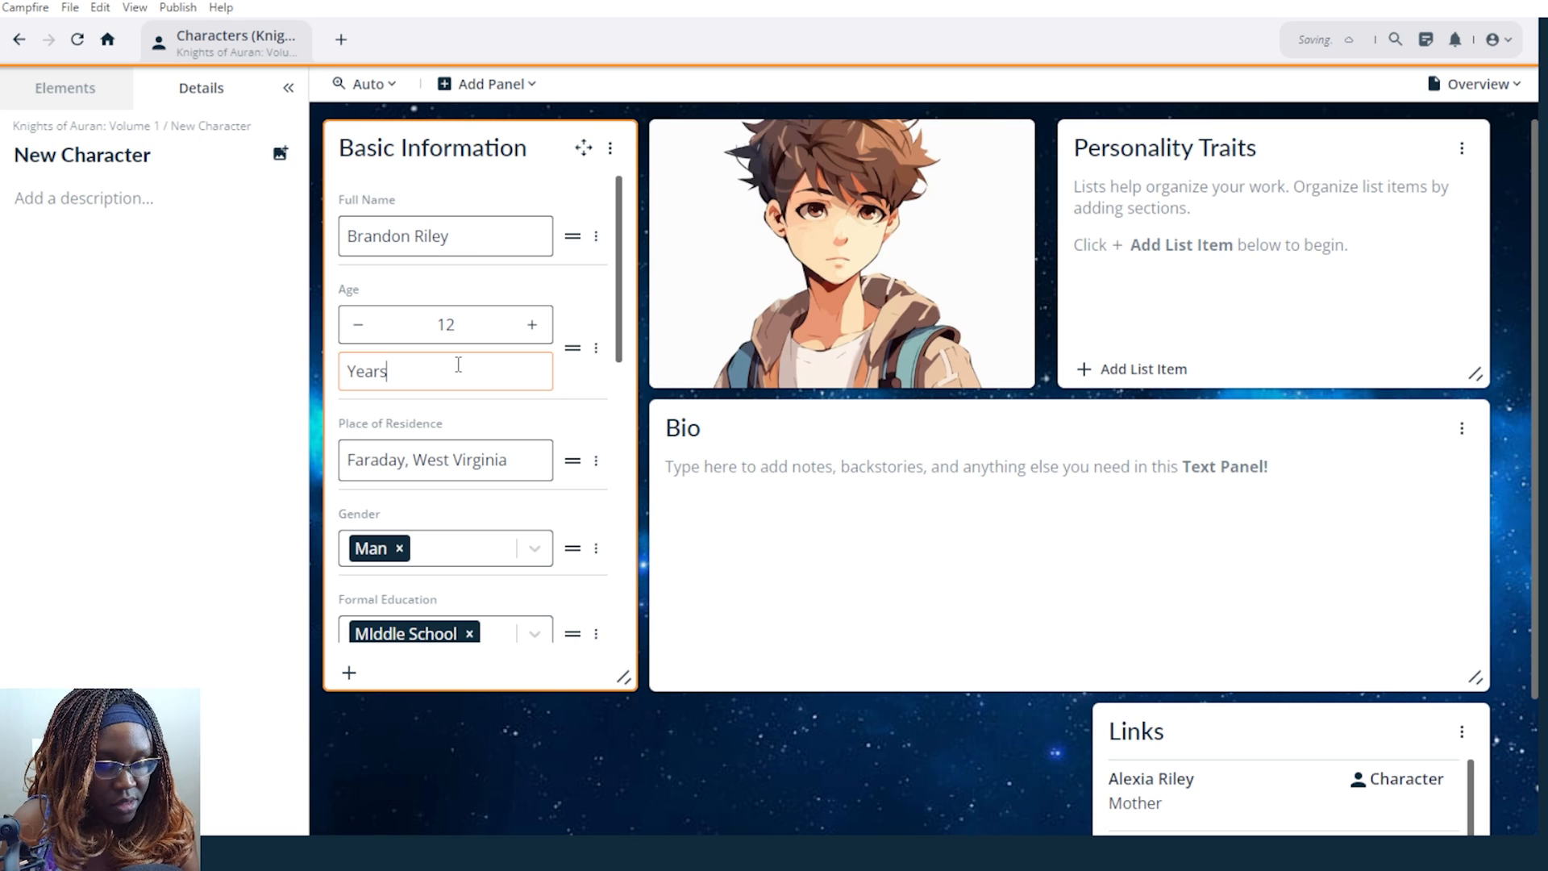
Set the Hair Color in the Basic Information panel to the light brown #C7976C.
{"action": "scroll", "coordinate": [511, 411], "scroll_direction": "down", "scroll_amount": 4}
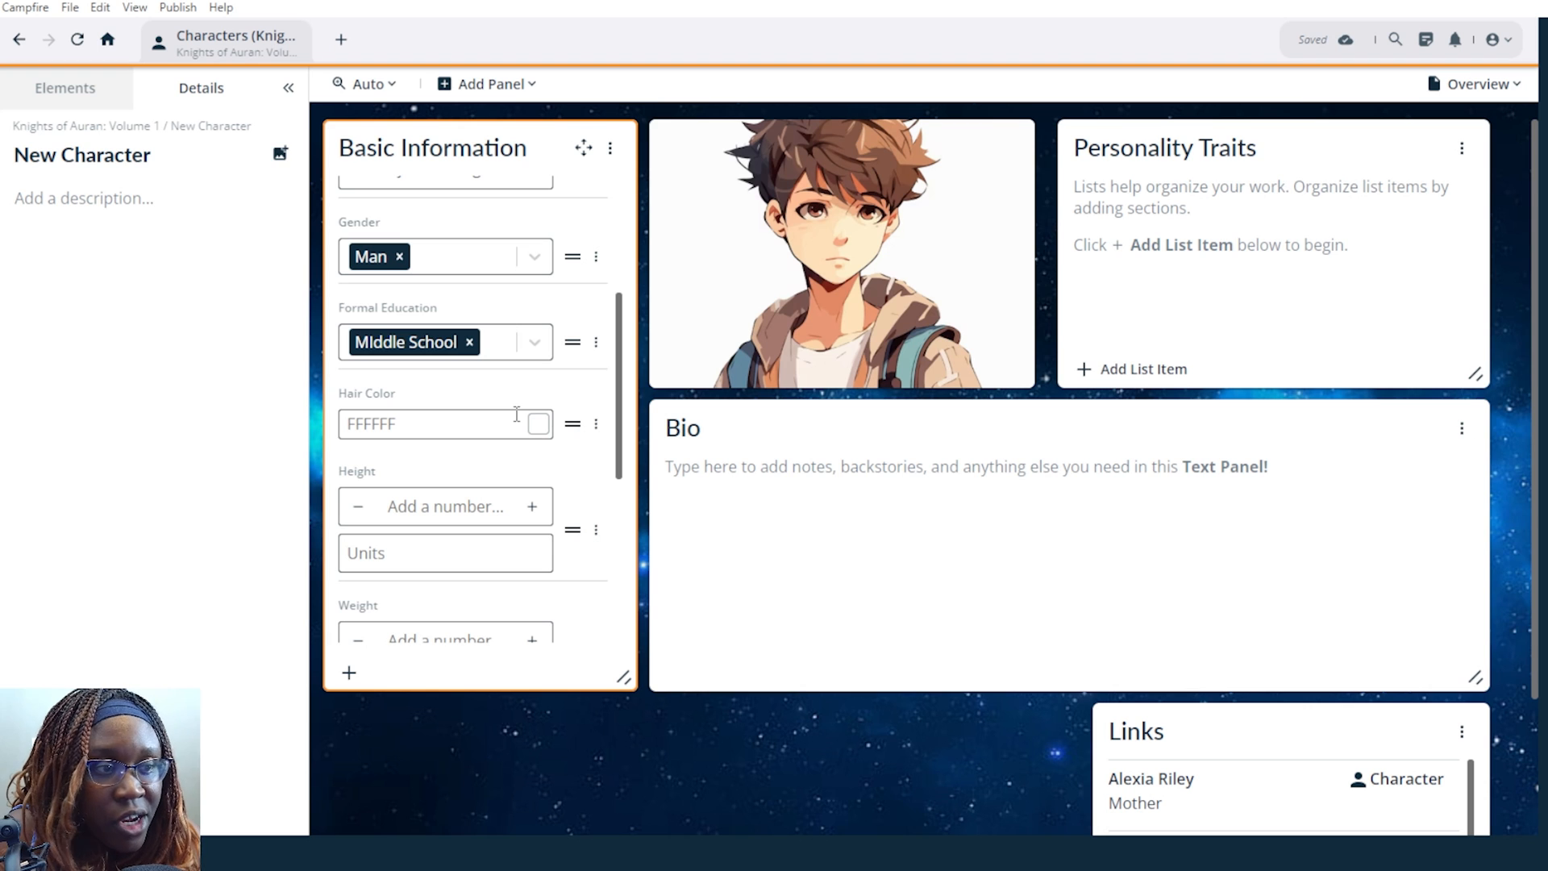
{"action": "left_click", "coordinate": [532, 433]}
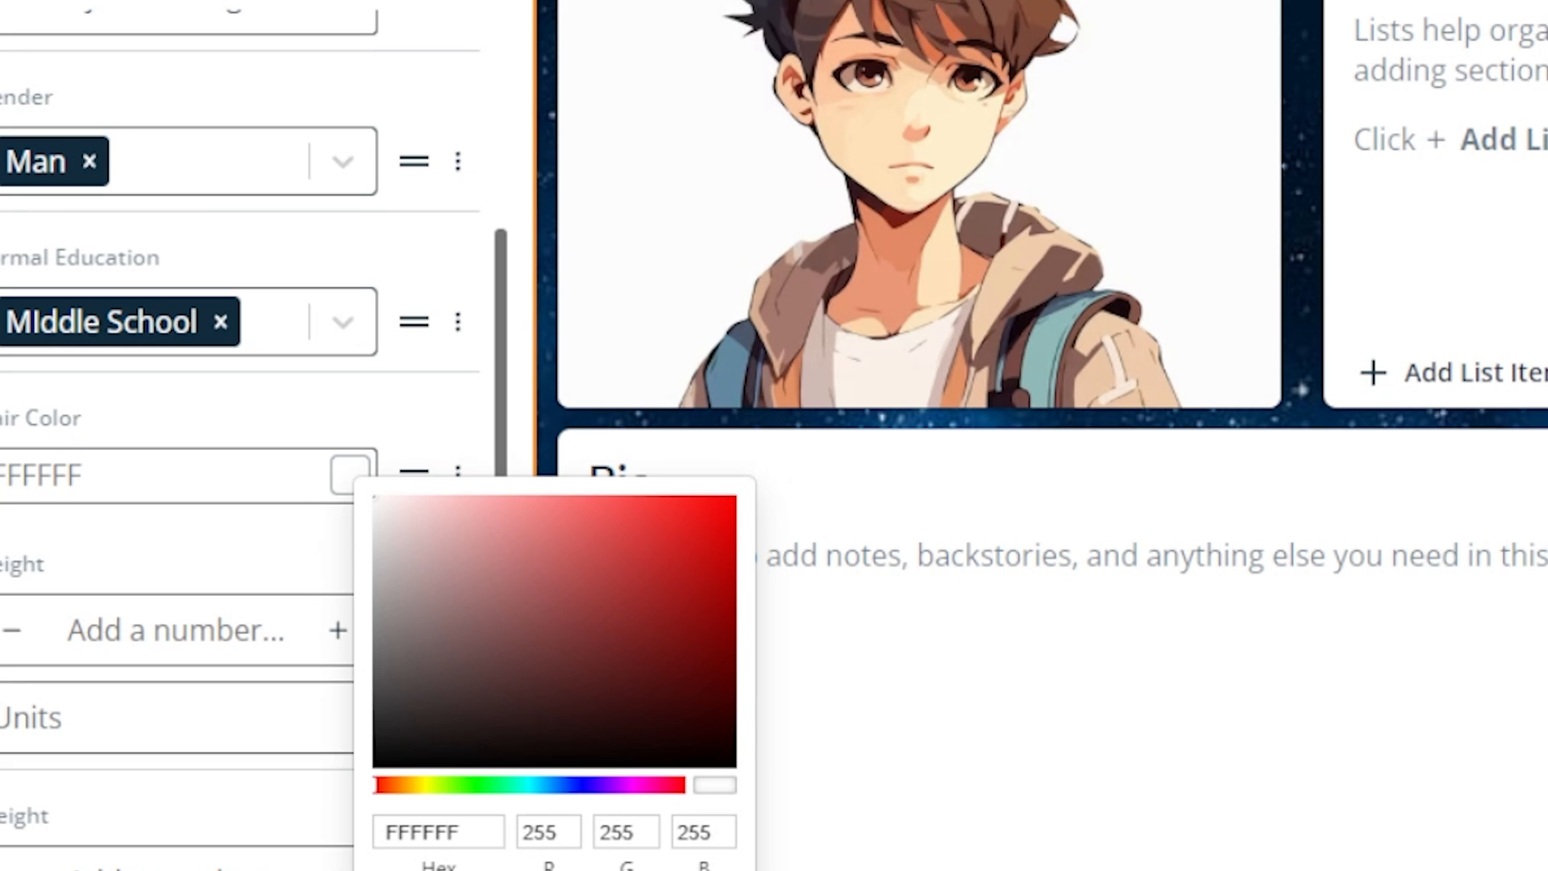
{"action": "left_click", "coordinate": [529, 870]}
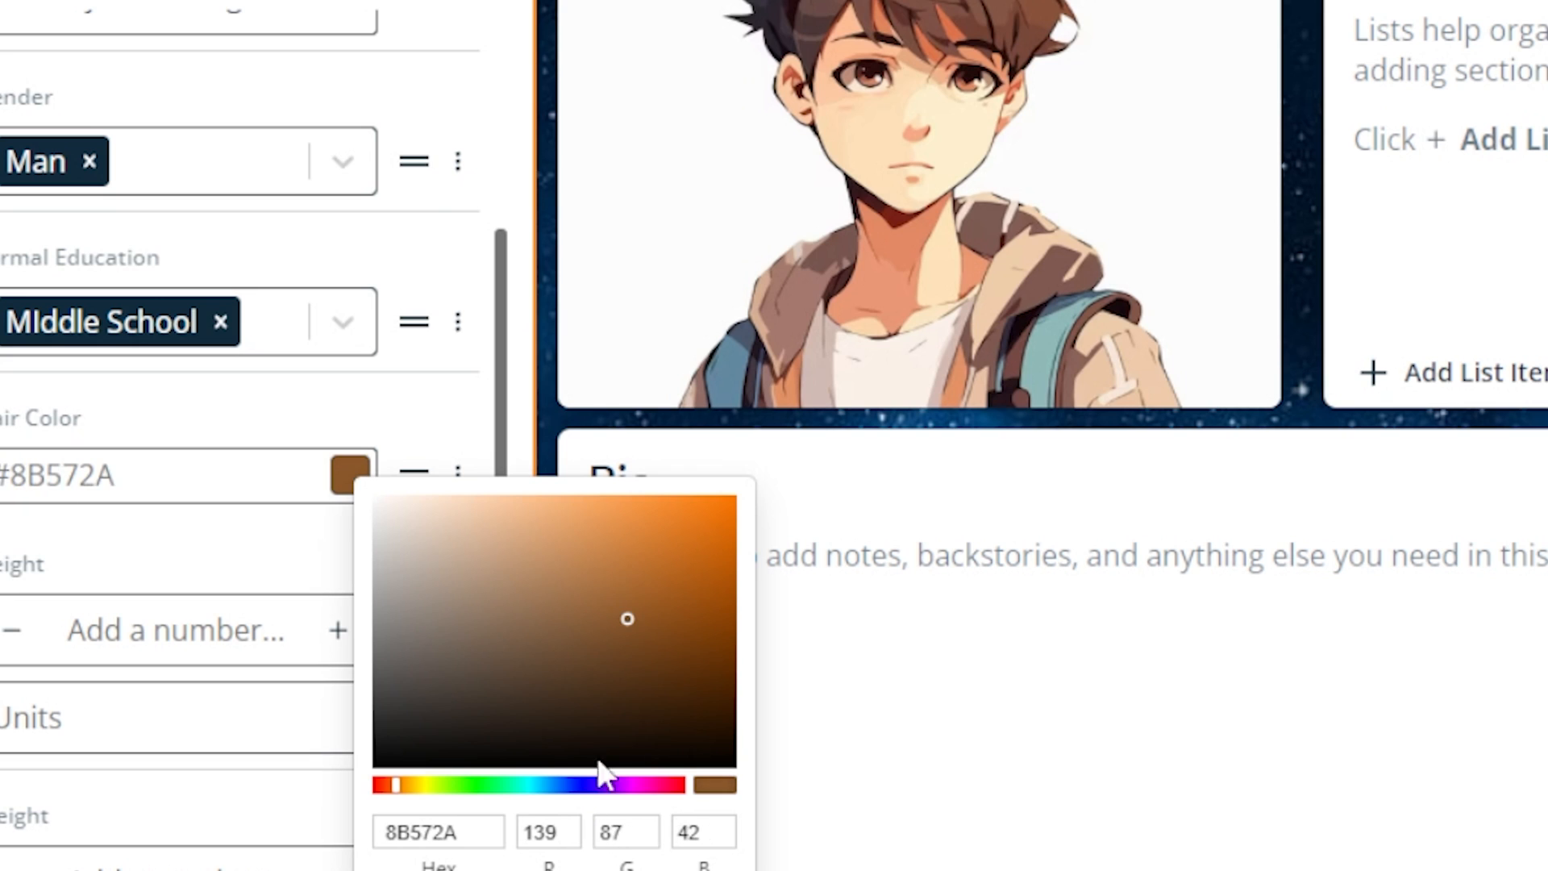
{"action": "left_click", "coordinate": [666, 552]}
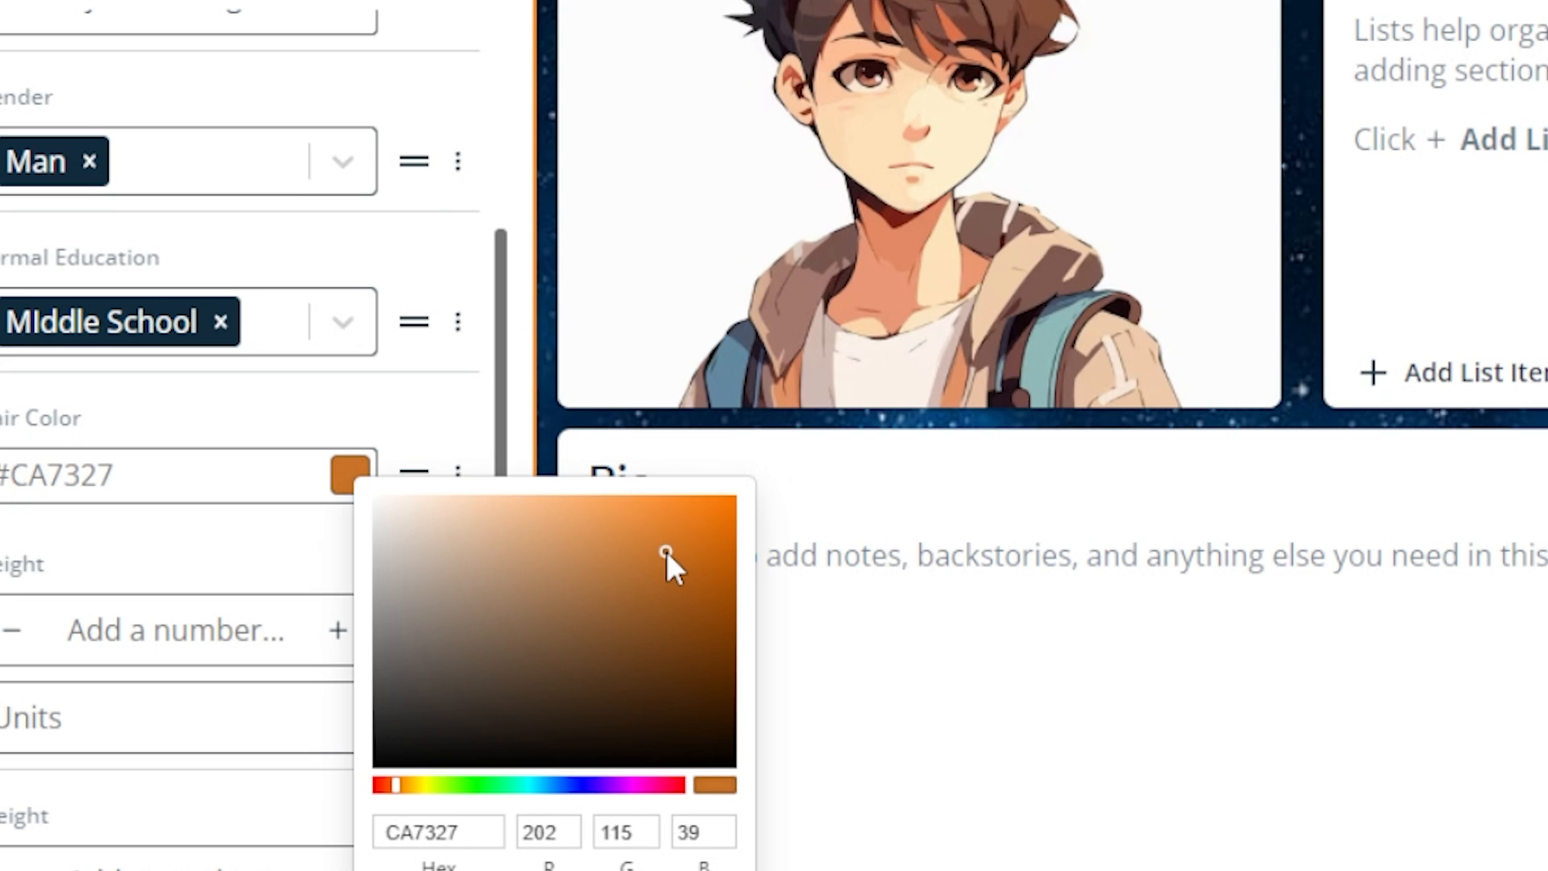
{"action": "left_click", "coordinate": [648, 581]}
{"action": "left_click", "coordinate": [610, 577]}
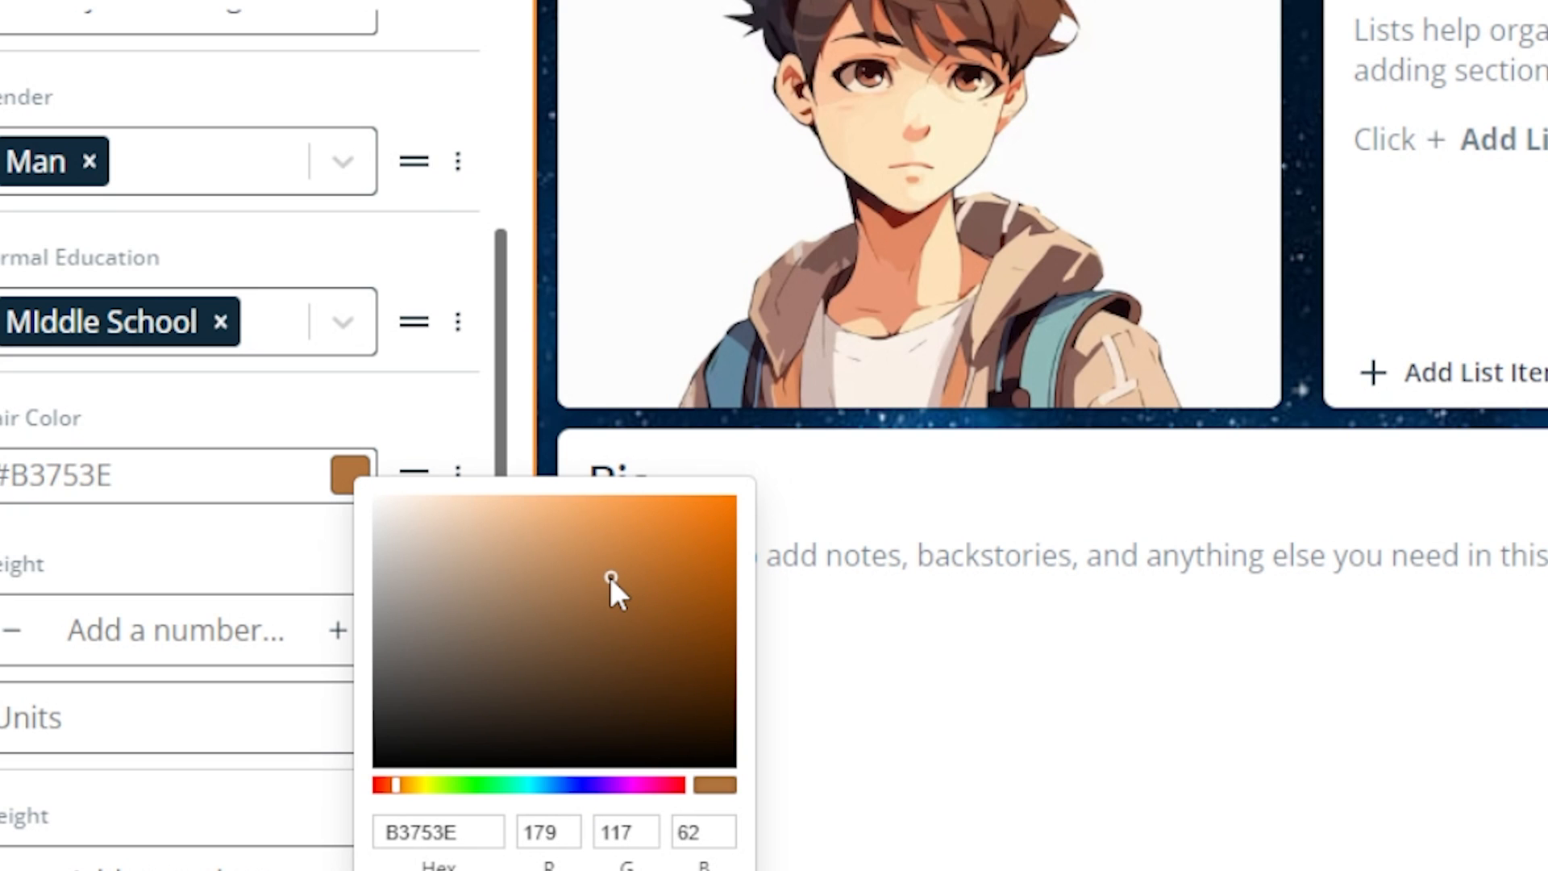
{"action": "left_click", "coordinate": [570, 573]}
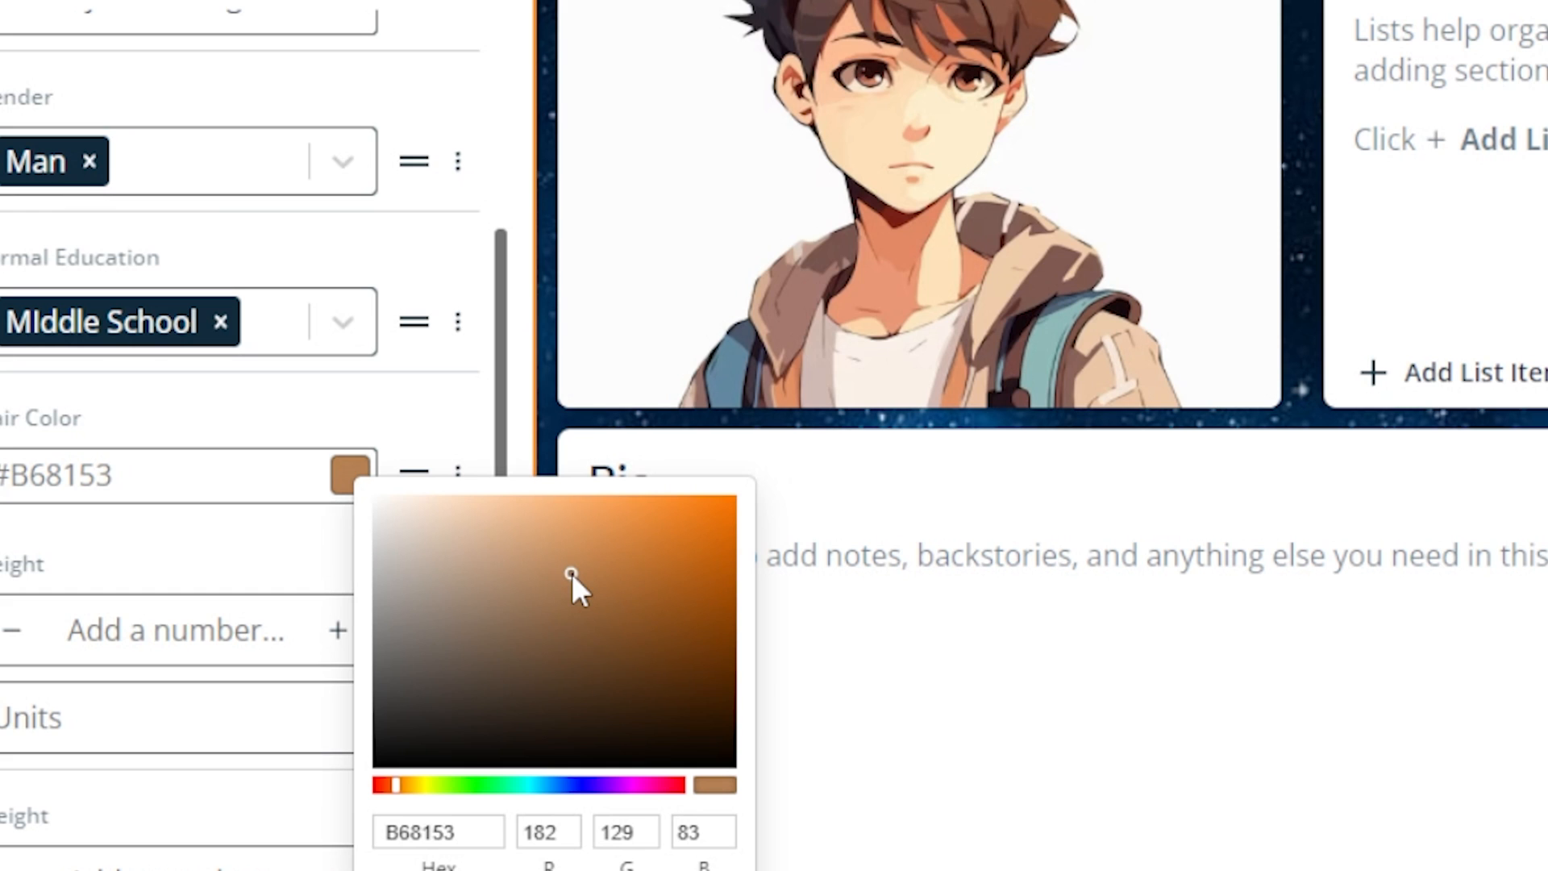
{"action": "left_click_drag", "start_coordinate": [573, 574], "coordinate": [544, 559]}
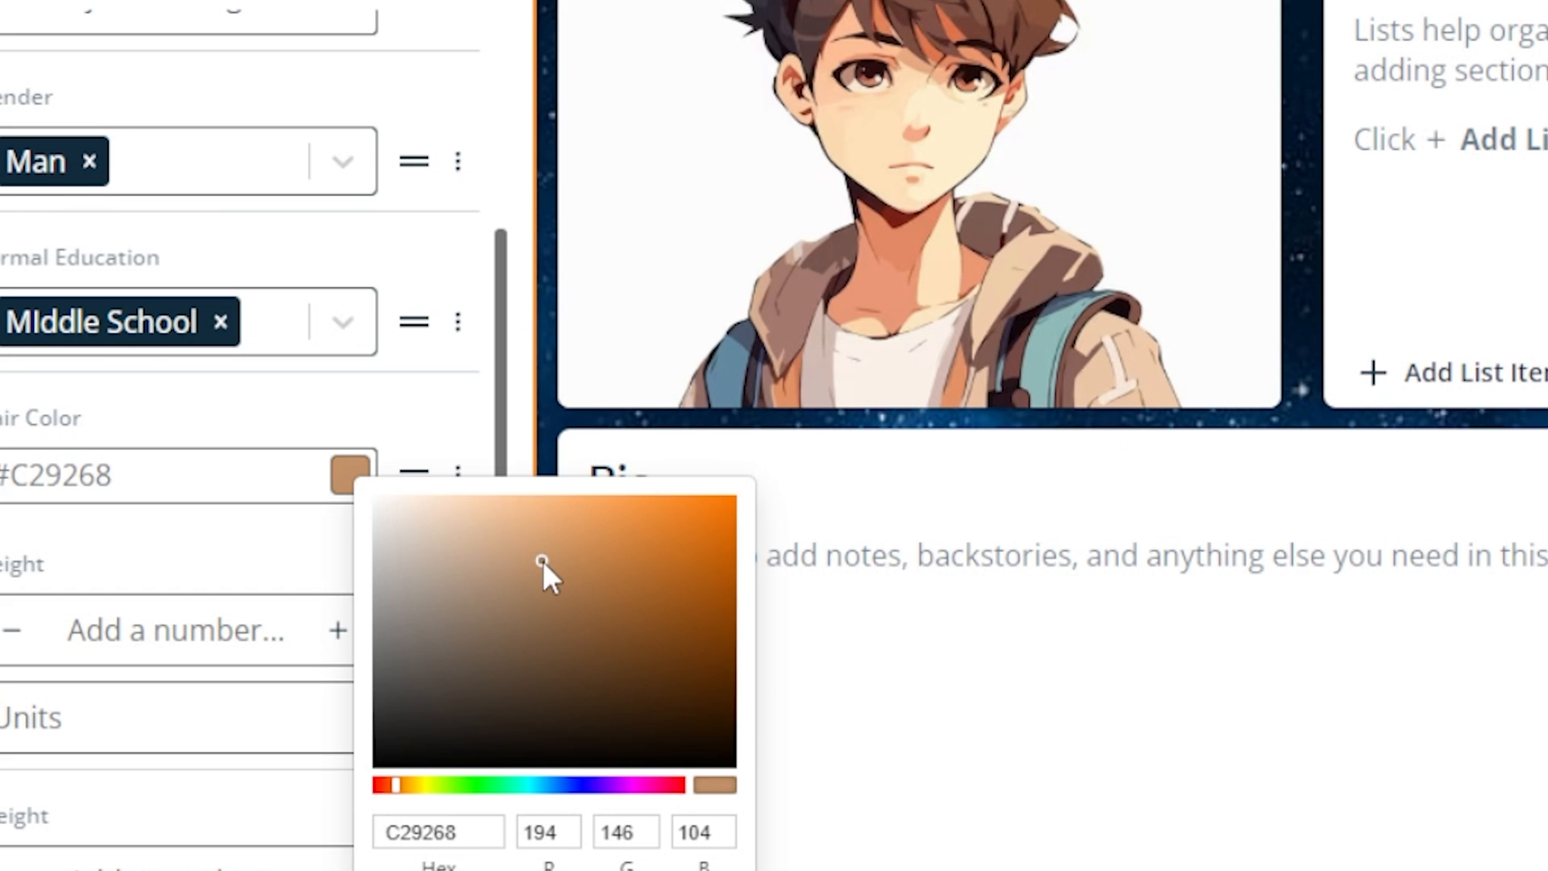
{"action": "left_click", "coordinate": [533, 555]}
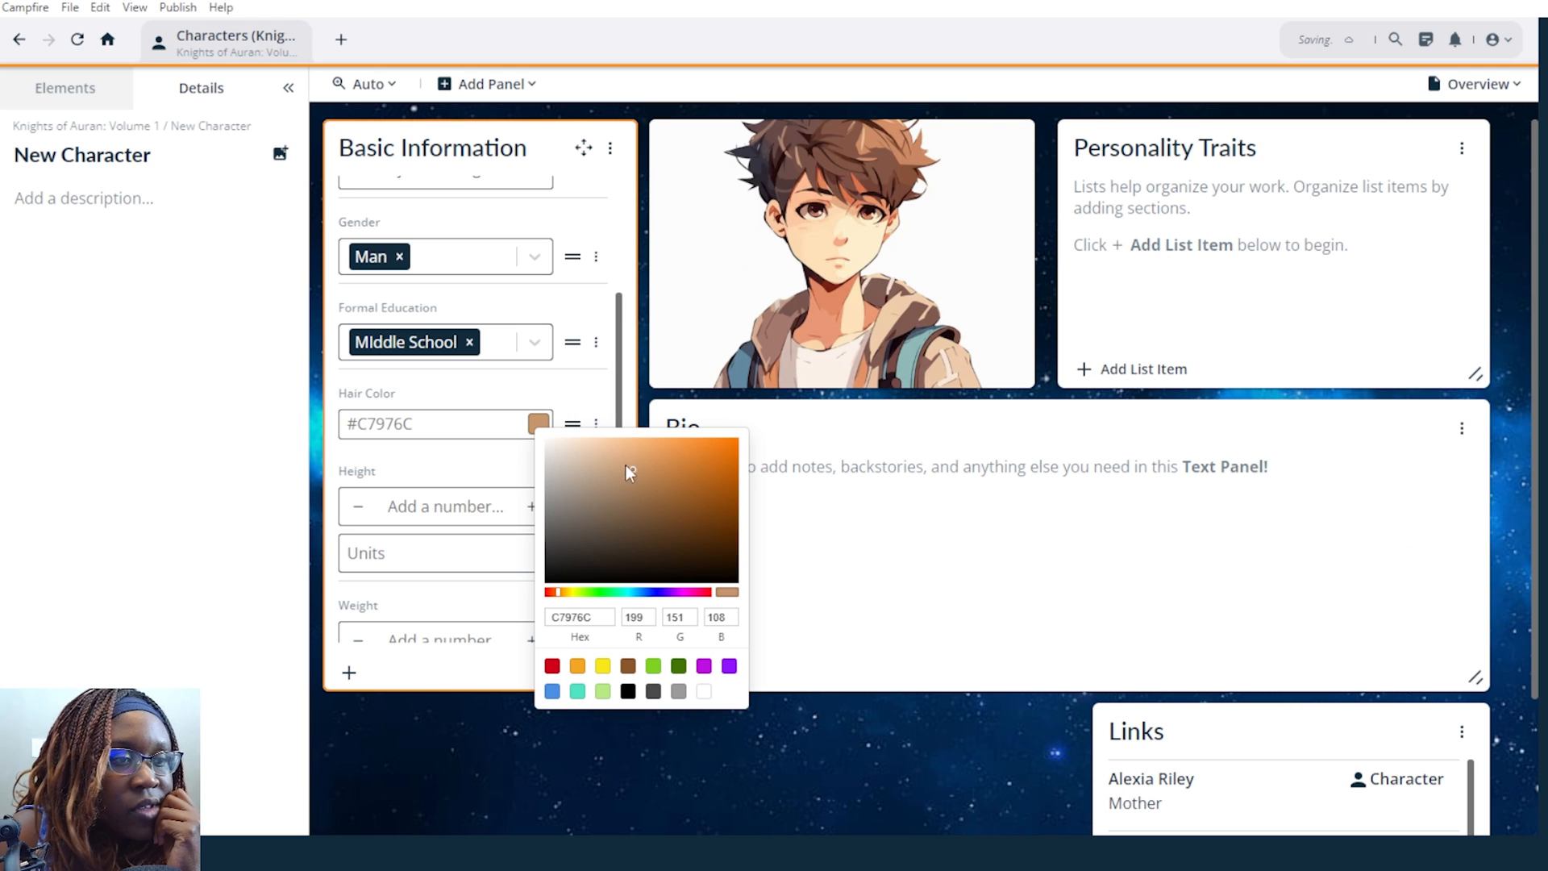
{"action": "left_click", "coordinate": [619, 418]}
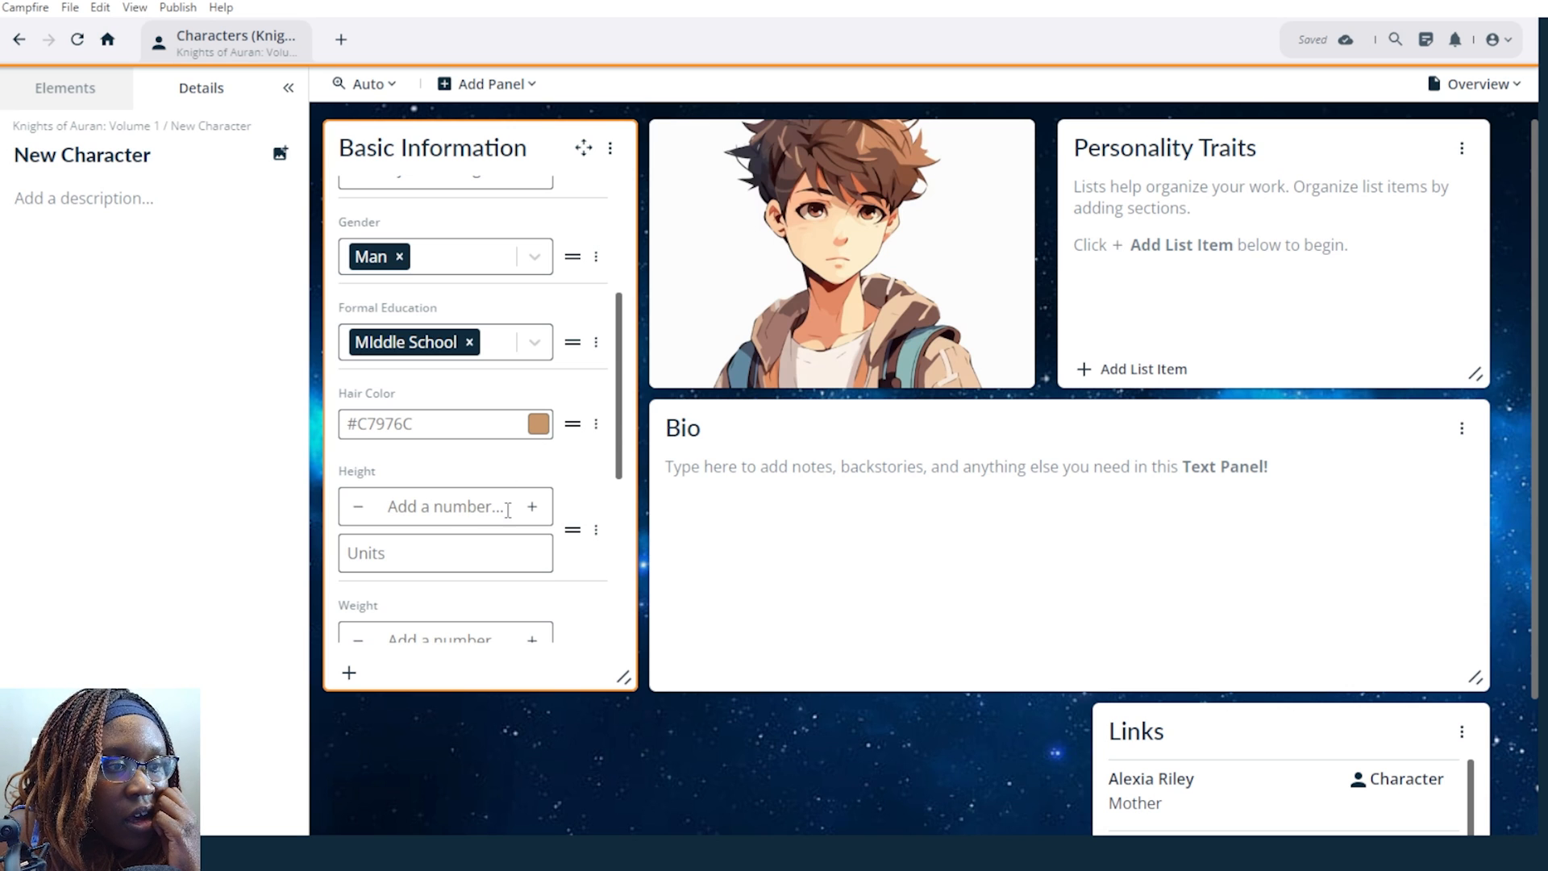
Move the Height and Weight attributes directly below Age in the Basic Information panel, with Height first.
{"action": "left_click_drag", "start_coordinate": [572, 530], "coordinate": [579, 291]}
{"action": "scroll", "coordinate": [606, 620], "scroll_direction": "down", "scroll_amount": 2}
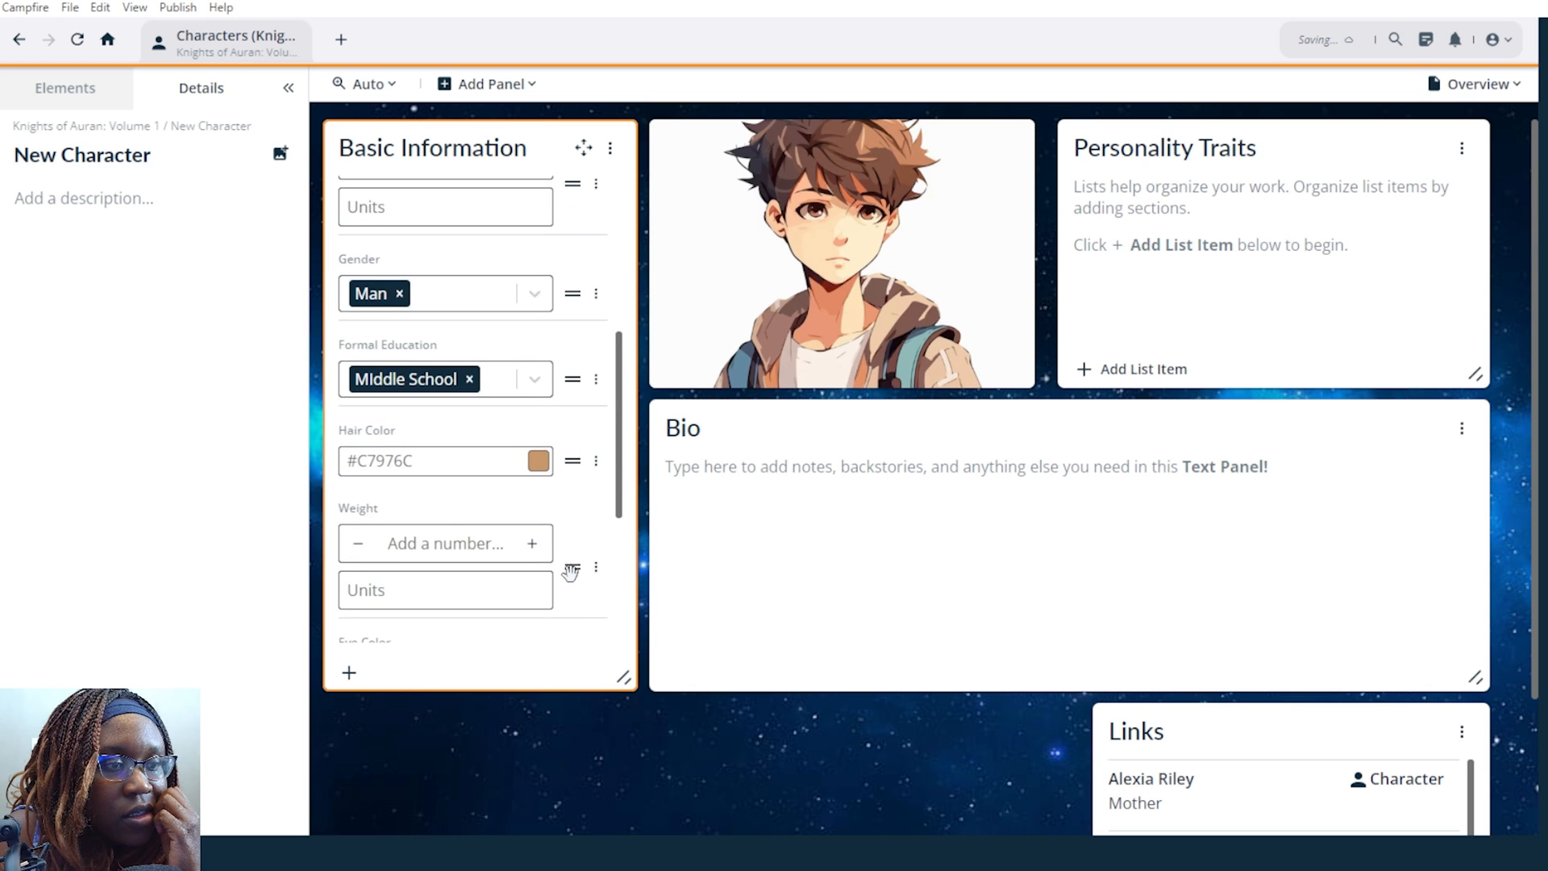
{"action": "left_click_drag", "start_coordinate": [571, 569], "coordinate": [574, 316]}
{"action": "scroll", "coordinate": [574, 316], "scroll_direction": "up", "scroll_amount": 4}
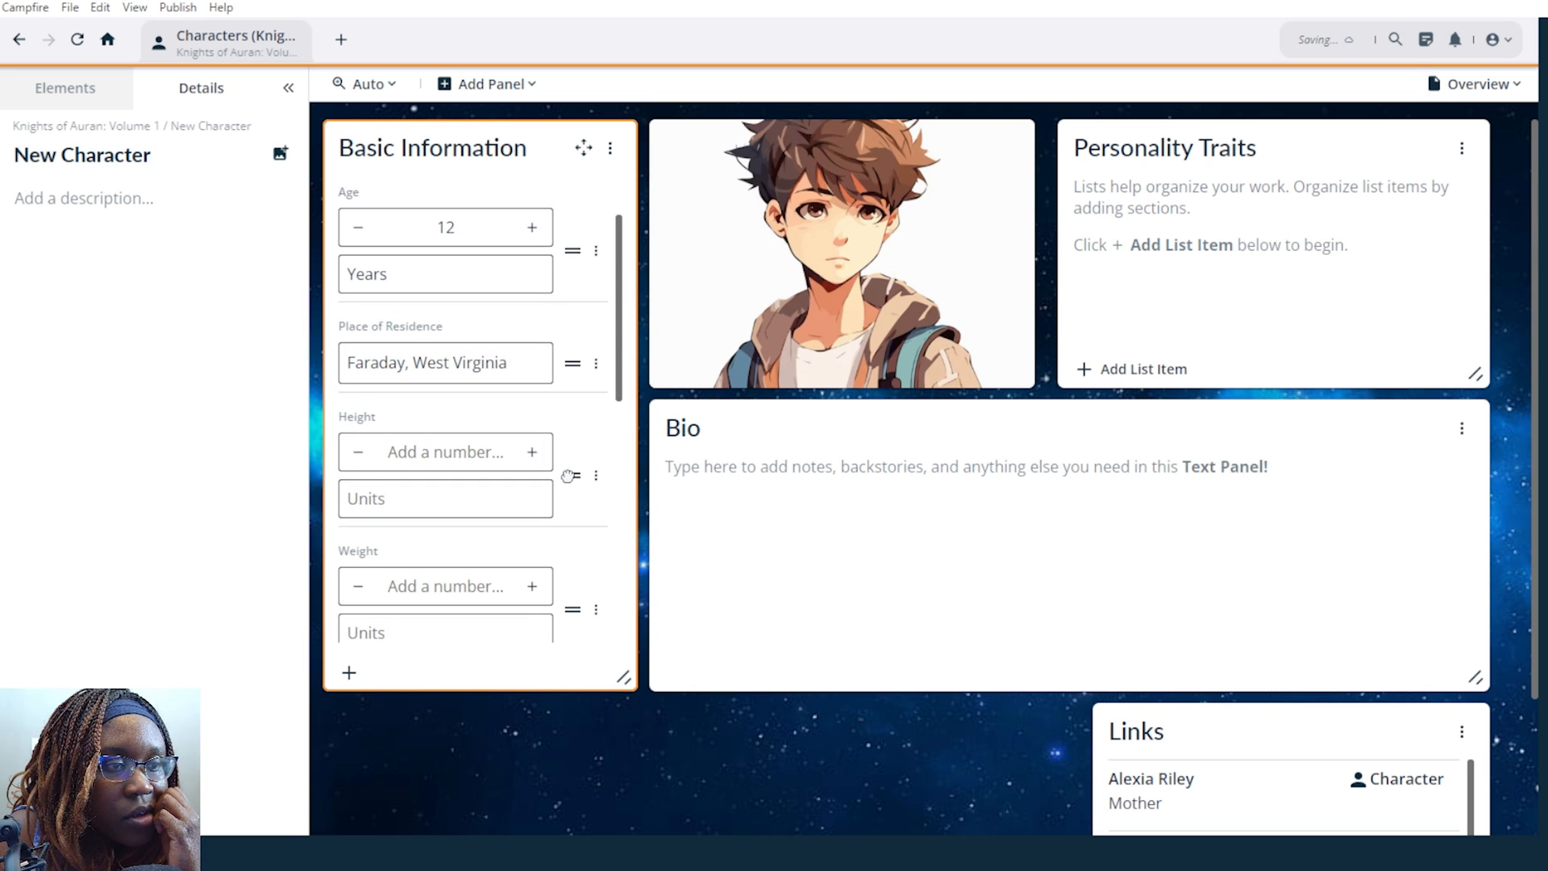
{"action": "left_click_drag", "start_coordinate": [574, 475], "coordinate": [577, 379]}
{"action": "left_click_drag", "start_coordinate": [572, 609], "coordinate": [572, 500]}
Set Height to 54 with inches as its units.
{"action": "left_click", "coordinate": [406, 368]}
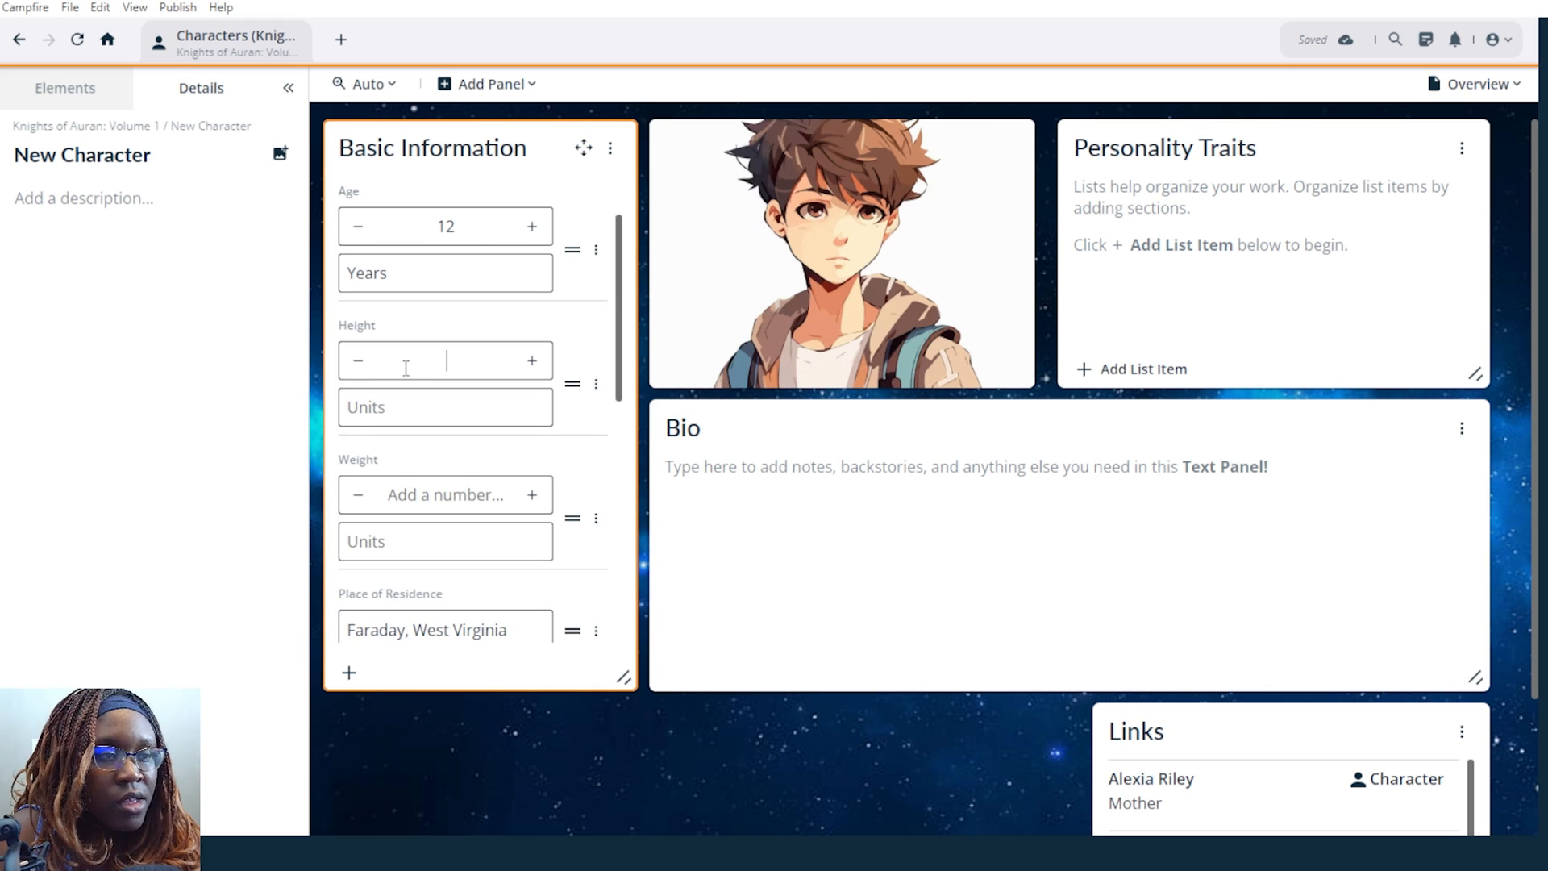
{"action": "type", "text": "54"}
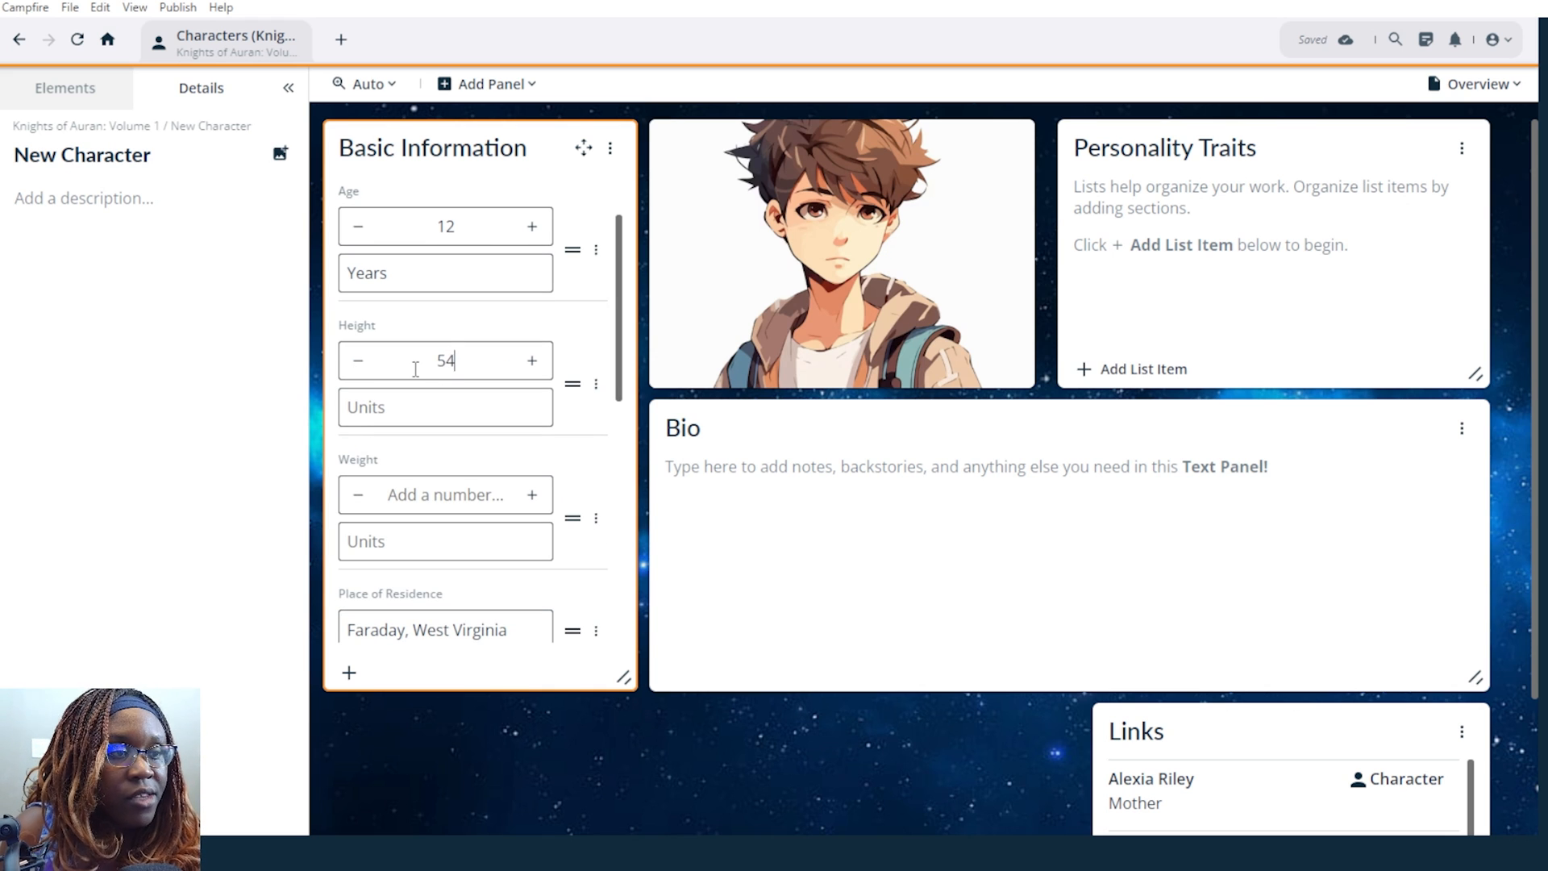
{"action": "left_click", "coordinate": [440, 405]}
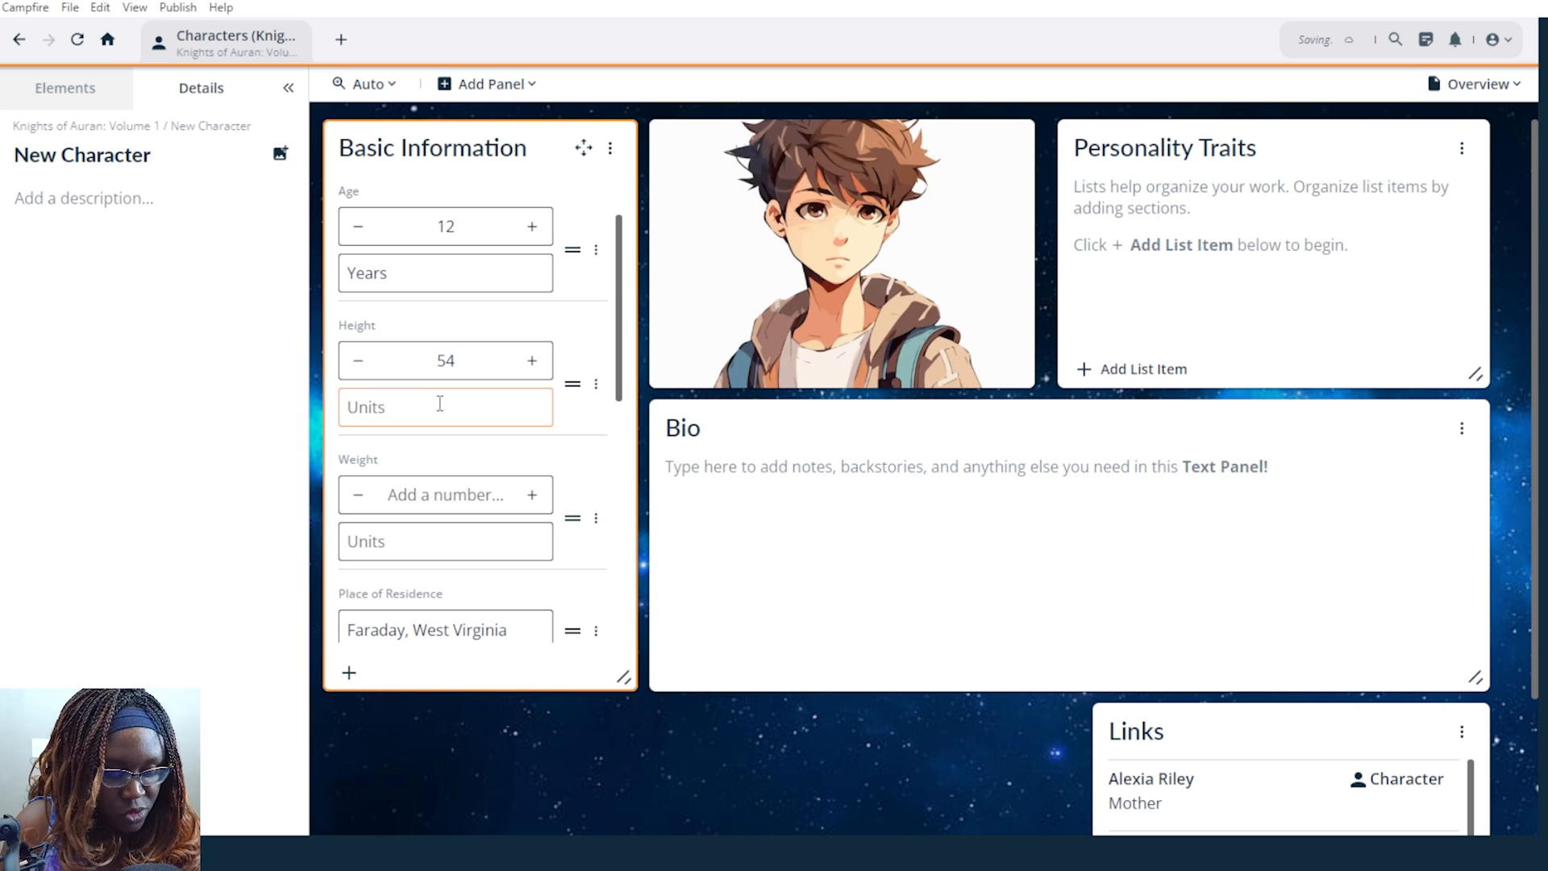
{"action": "type", "text": "inches"}
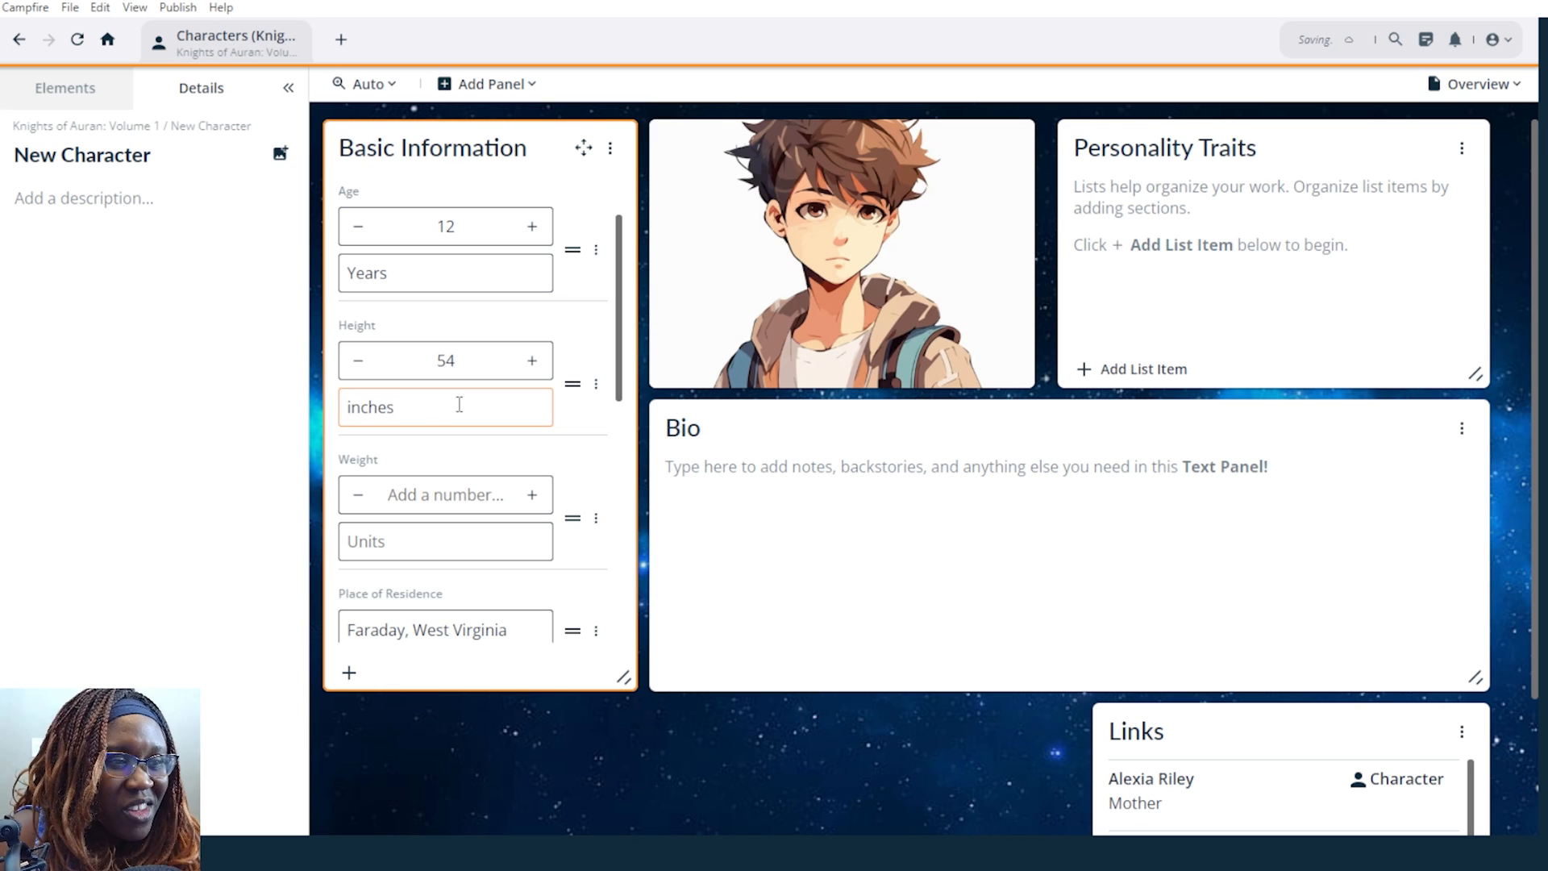
Set Weight to 89 with LBS as its units.
{"action": "left_click", "coordinate": [443, 494]}
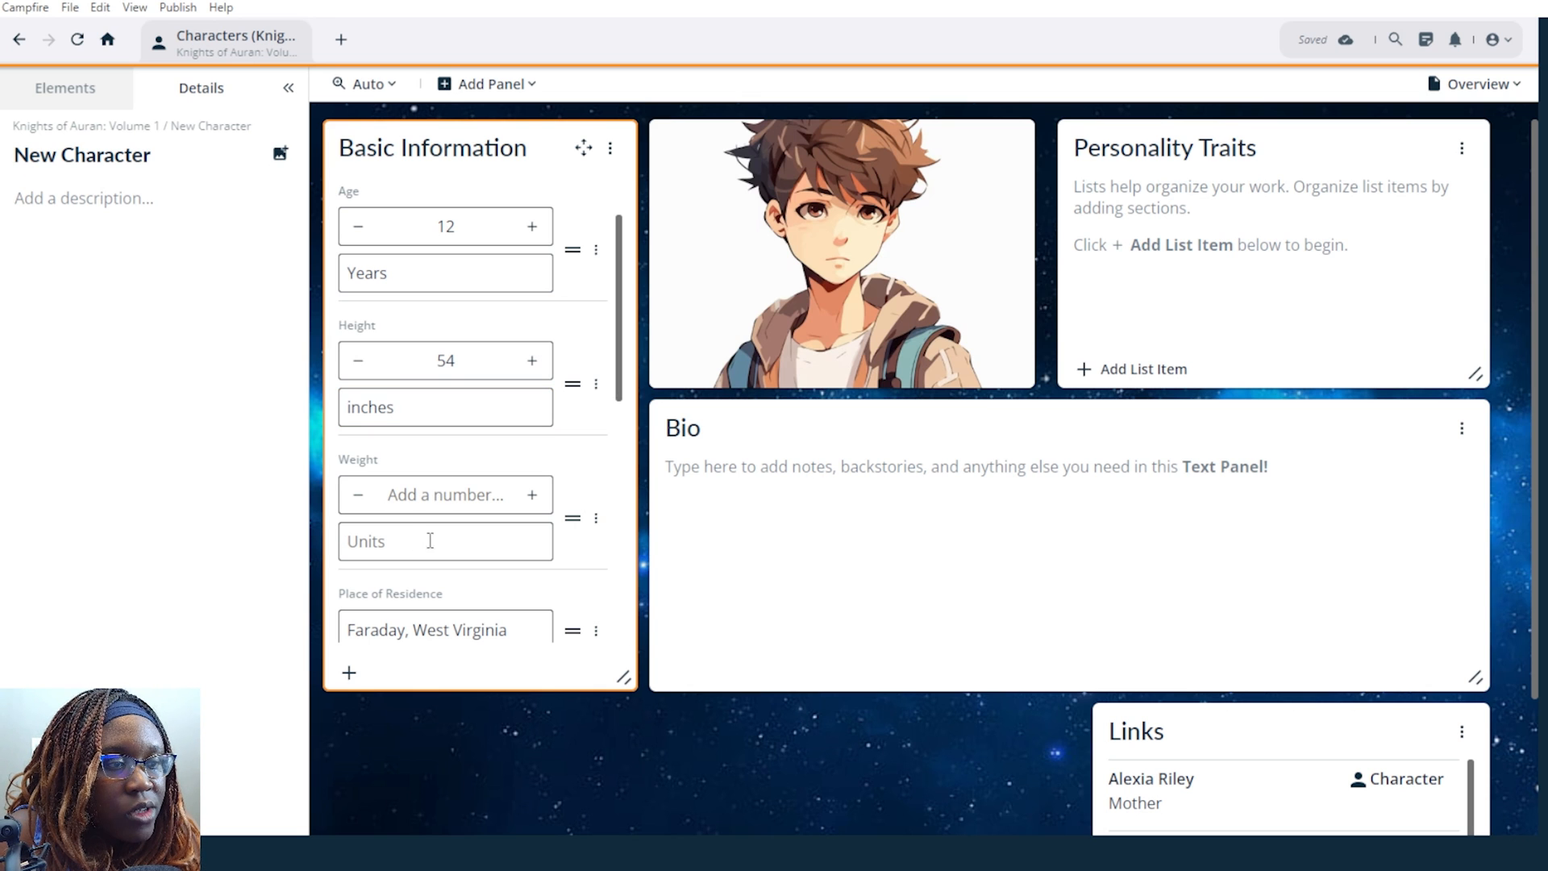
{"action": "type", "text": "89"}
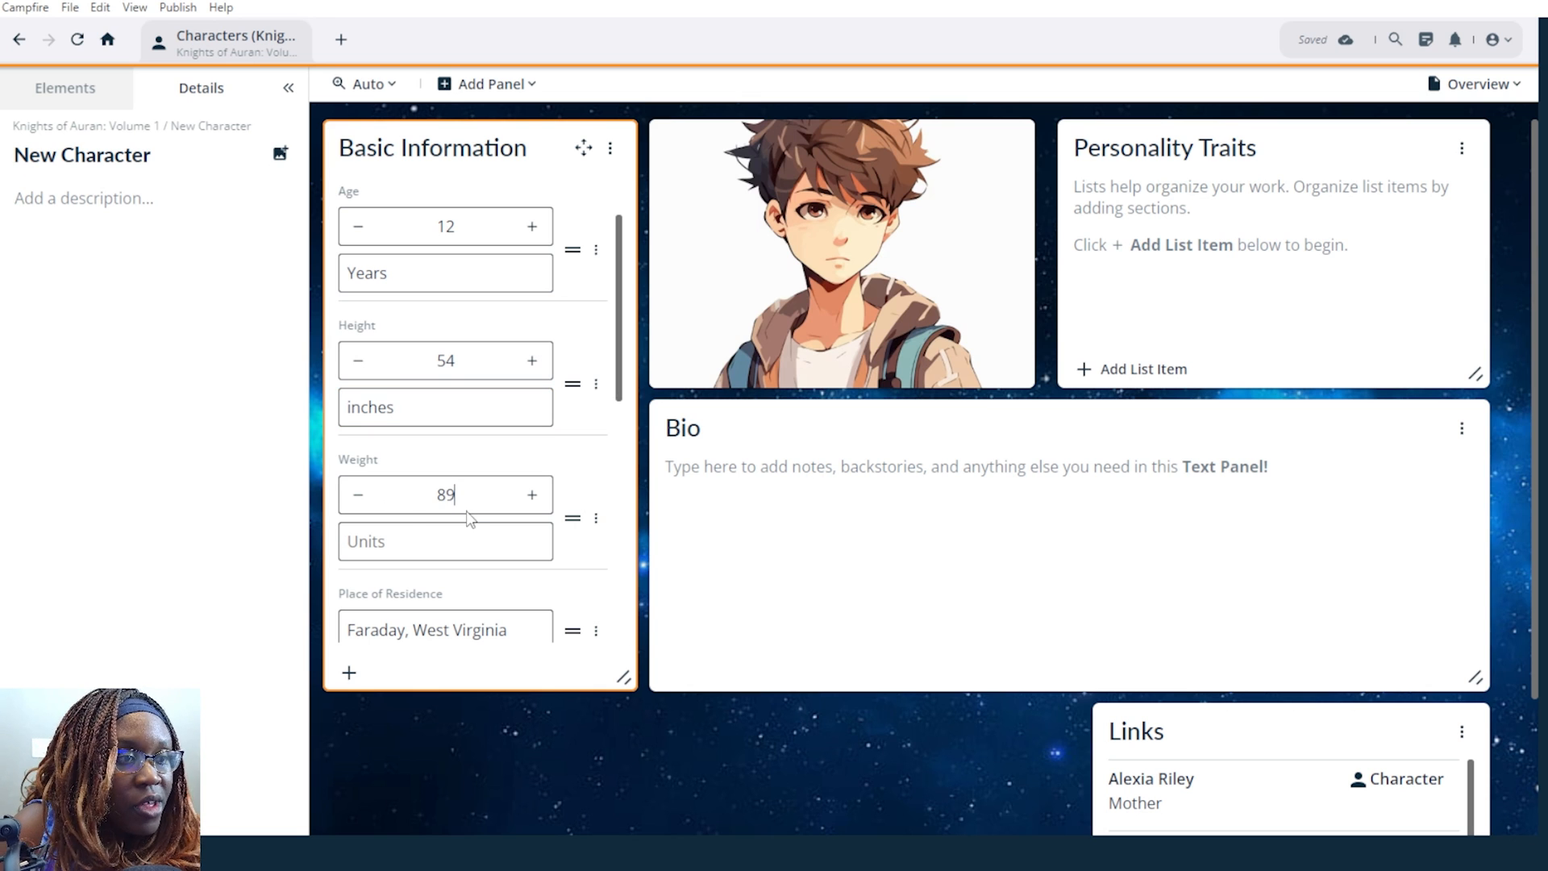
{"action": "left_click", "coordinate": [457, 544]}
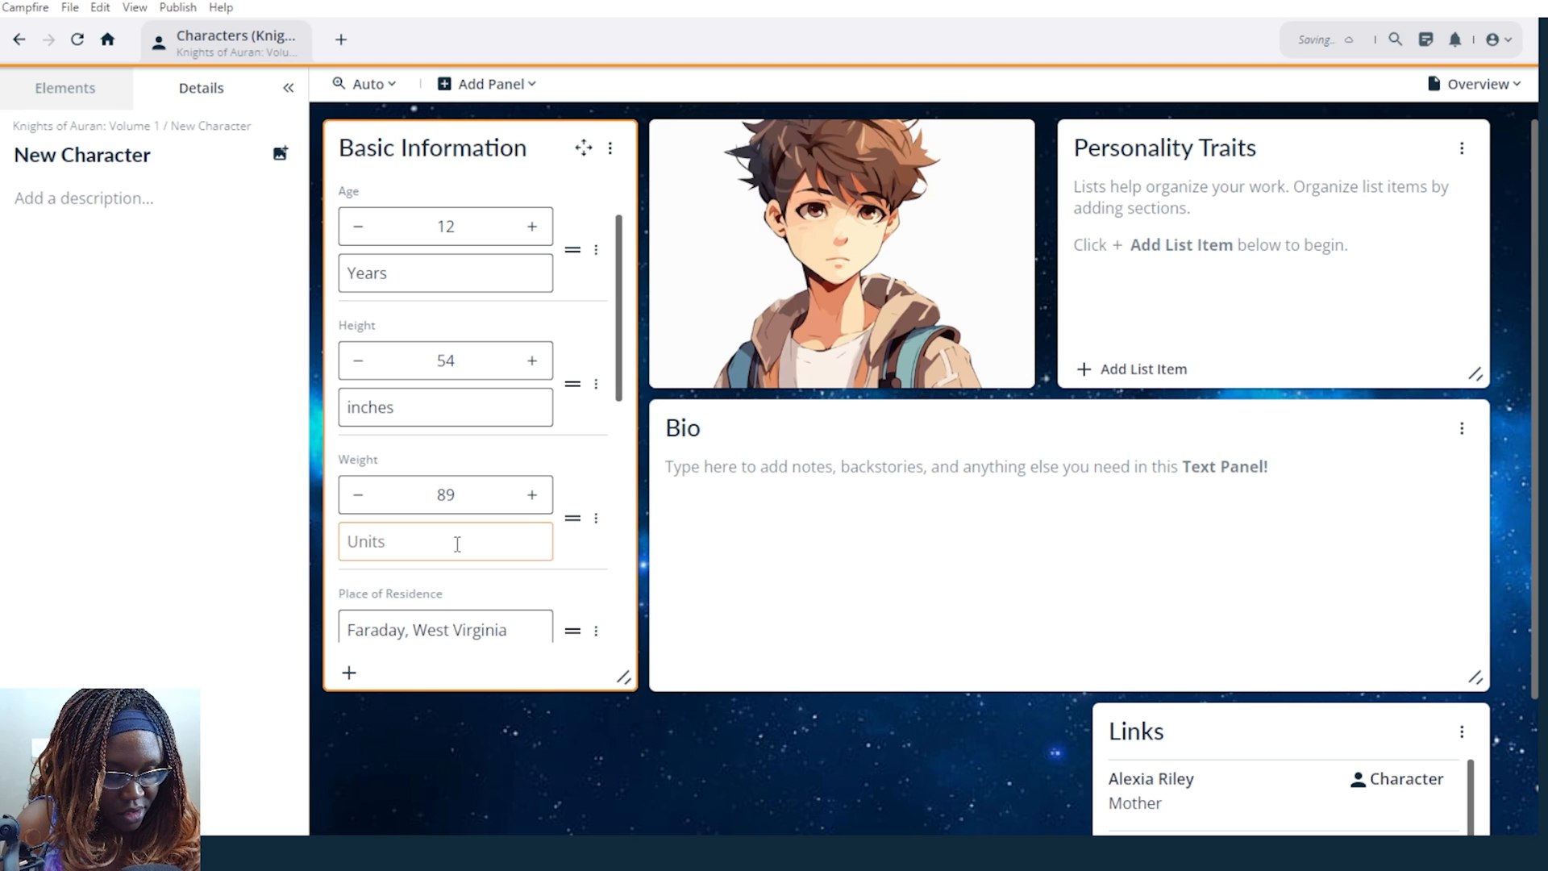
{"action": "type", "text": "l"}
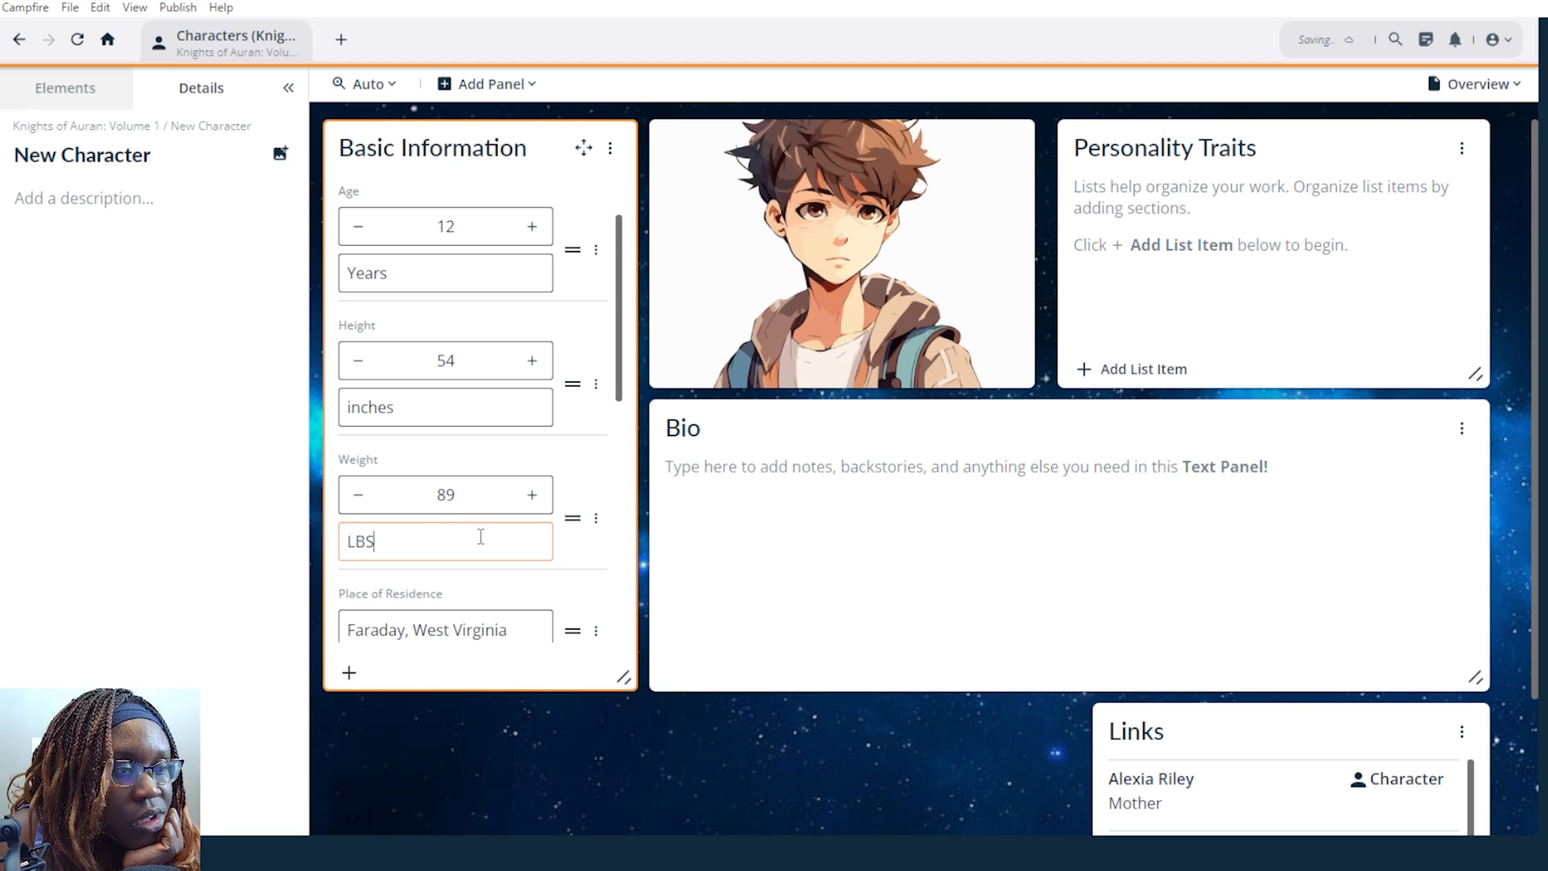
Set the Eye Color to the dark brown #834812, starting from the preset brown swatch.
{"action": "scroll", "coordinate": [481, 537], "scroll_direction": "down", "scroll_amount": 6}
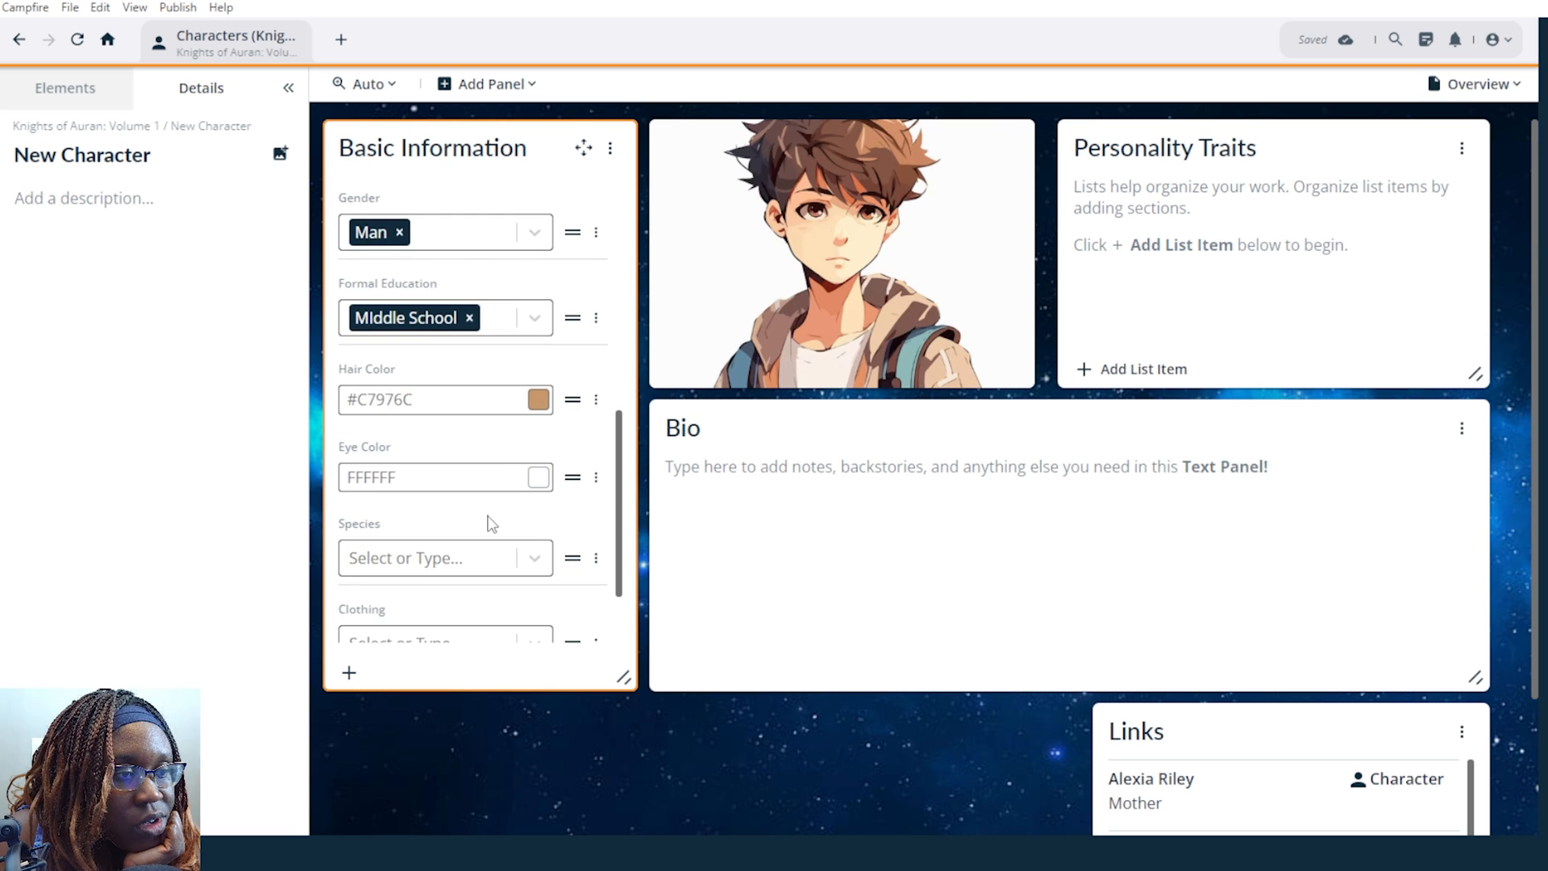
{"action": "left_click", "coordinate": [539, 482]}
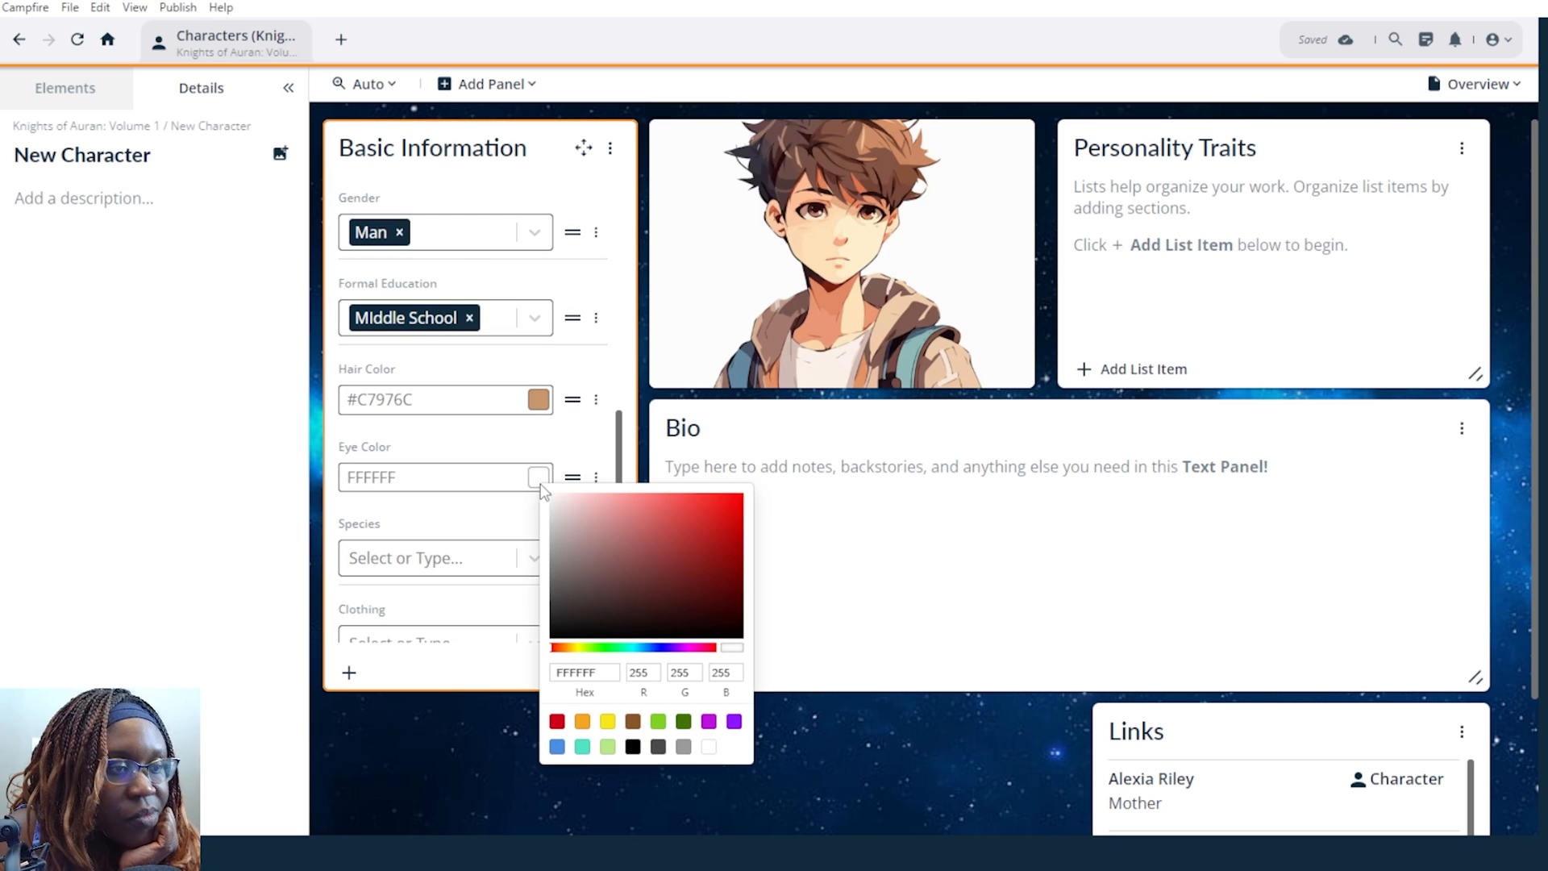
{"action": "left_click", "coordinate": [633, 720]}
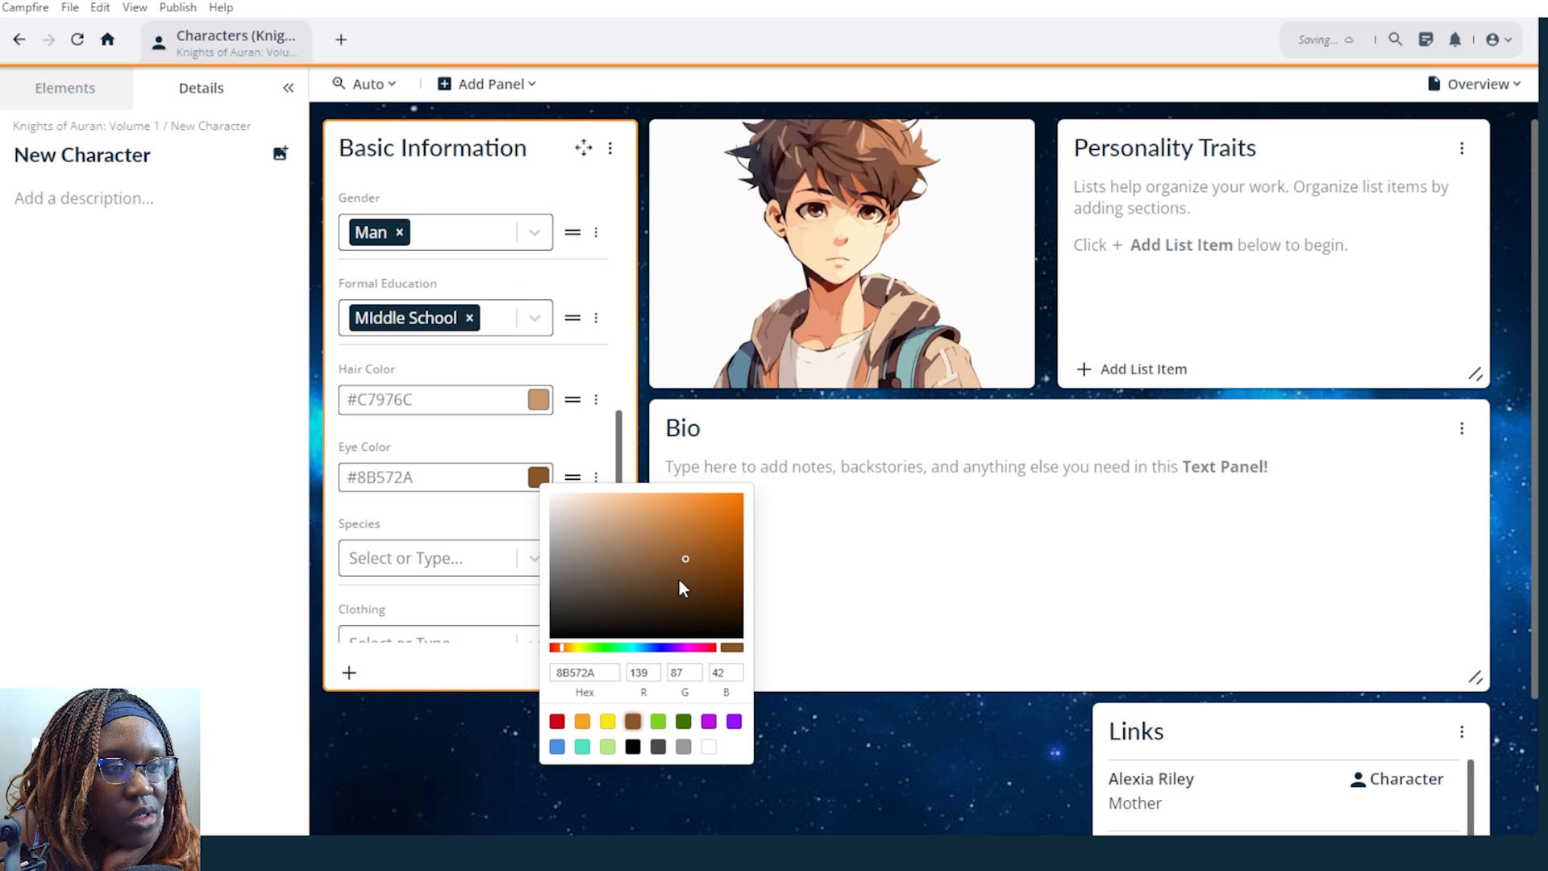
{"action": "left_click_drag", "start_coordinate": [705, 566], "coordinate": [724, 546]}
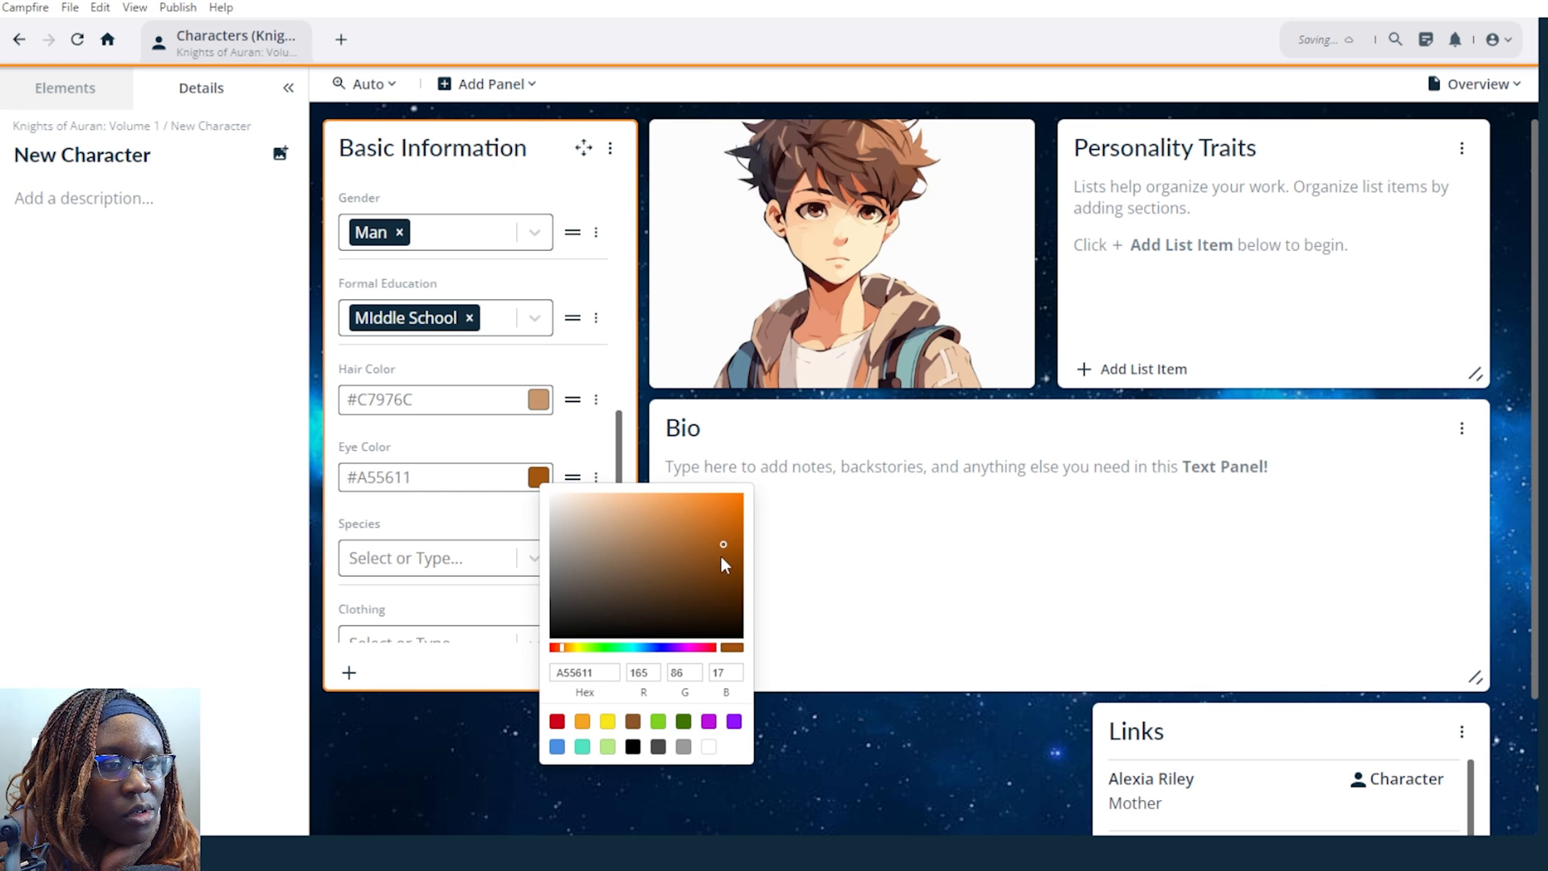
{"action": "left_click_drag", "start_coordinate": [721, 557], "coordinate": [717, 564]}
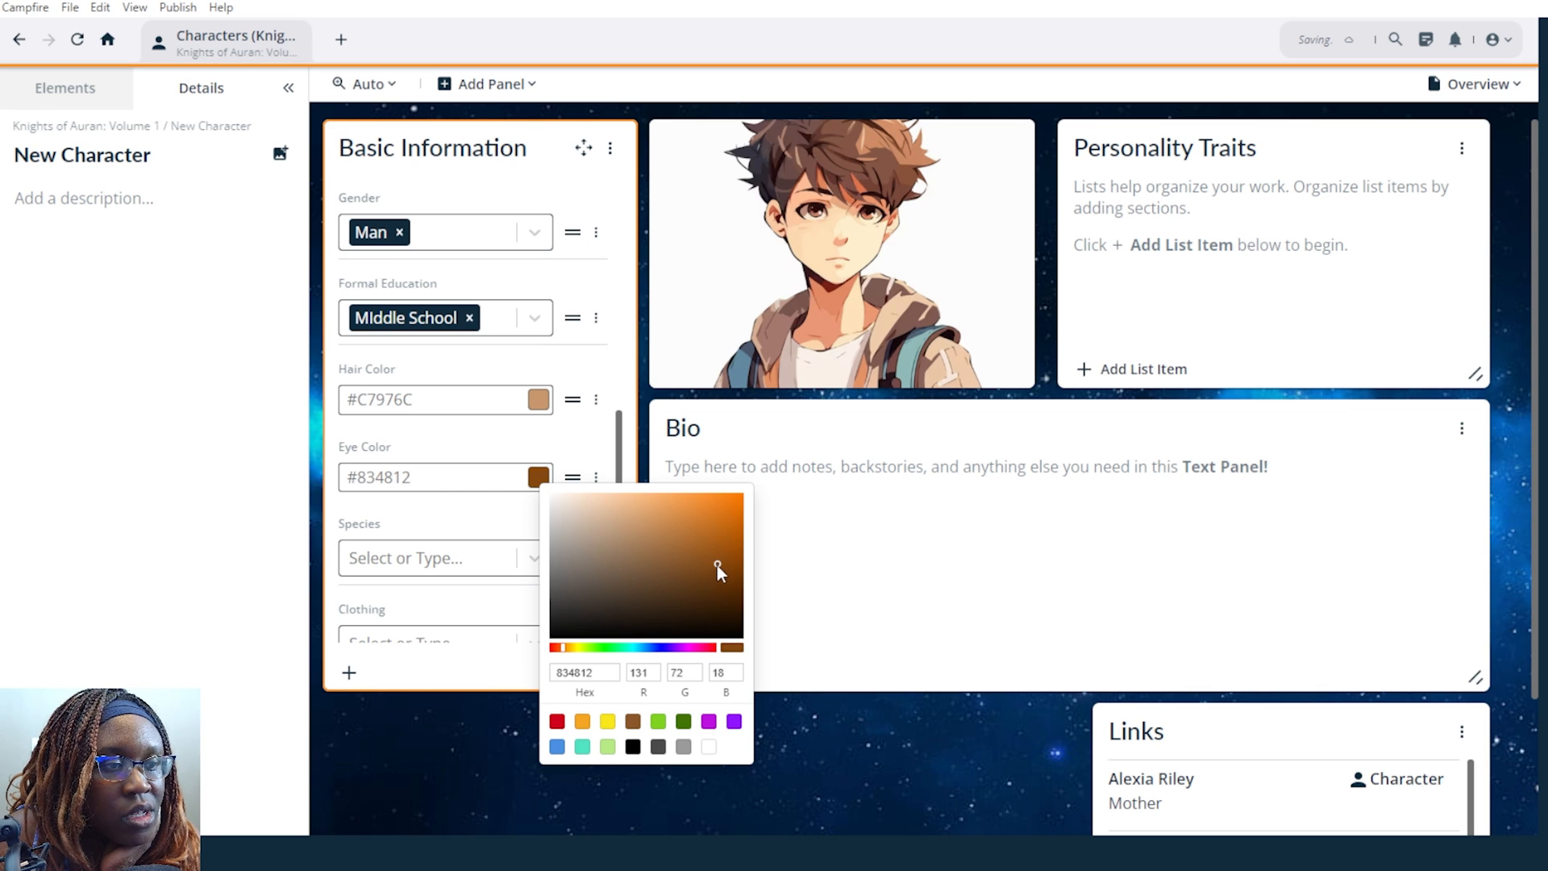
{"action": "left_click", "coordinate": [624, 469]}
Set the Species attribute to Human.
{"action": "scroll", "coordinate": [625, 469], "scroll_direction": "down", "scroll_amount": 2}
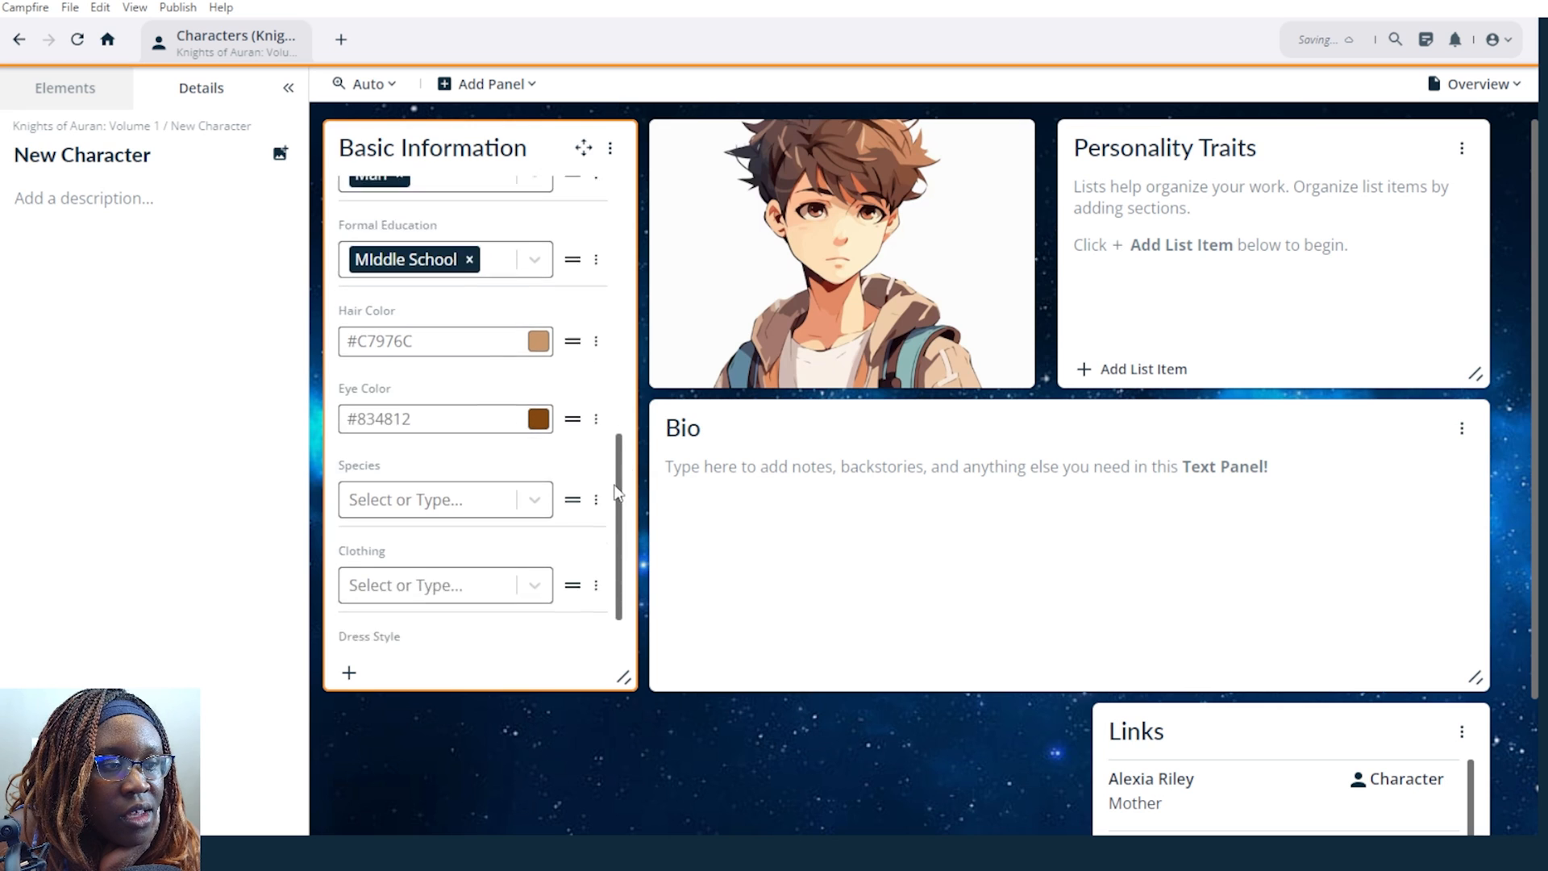
{"action": "left_click", "coordinate": [533, 456]}
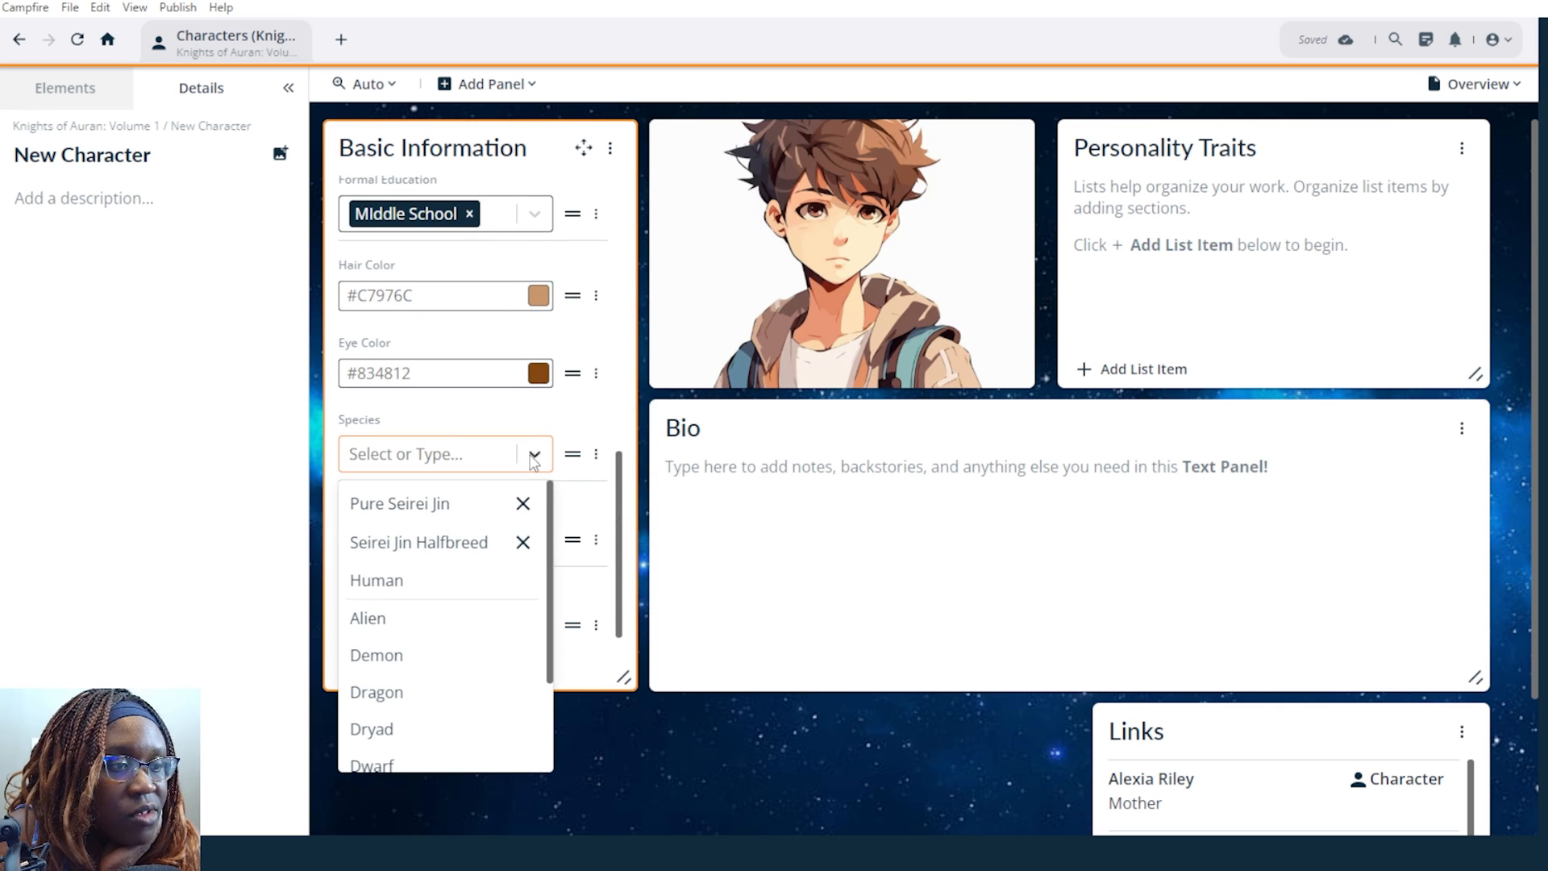
{"action": "left_click", "coordinate": [392, 581]}
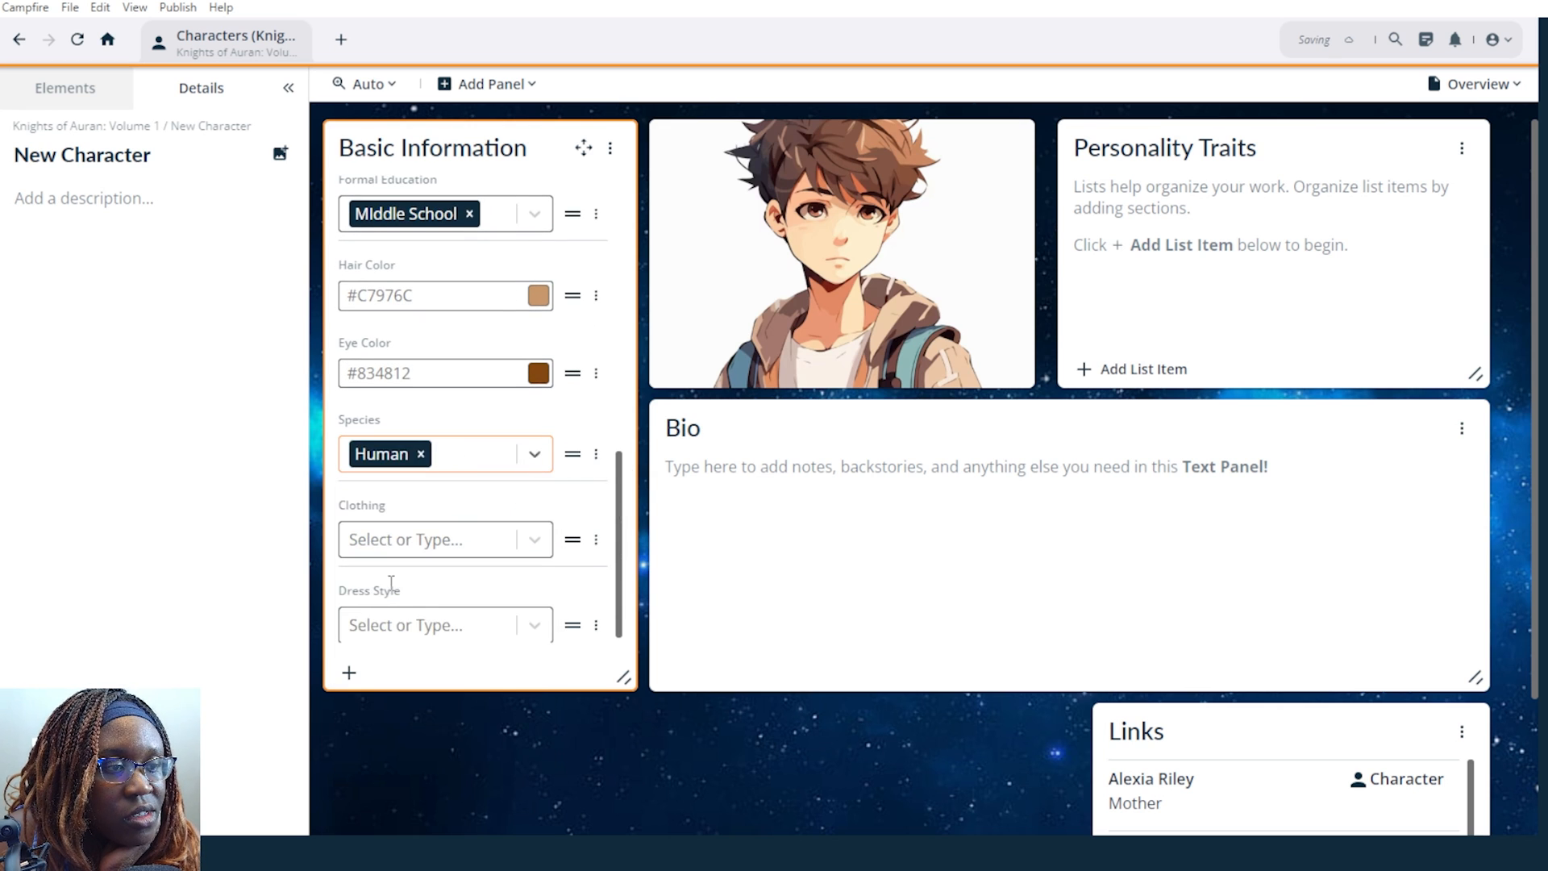
Add Jeans to the Clothing attribute from its list of predefined options.
{"action": "scroll", "coordinate": [544, 527], "scroll_direction": "down", "scroll_amount": 1}
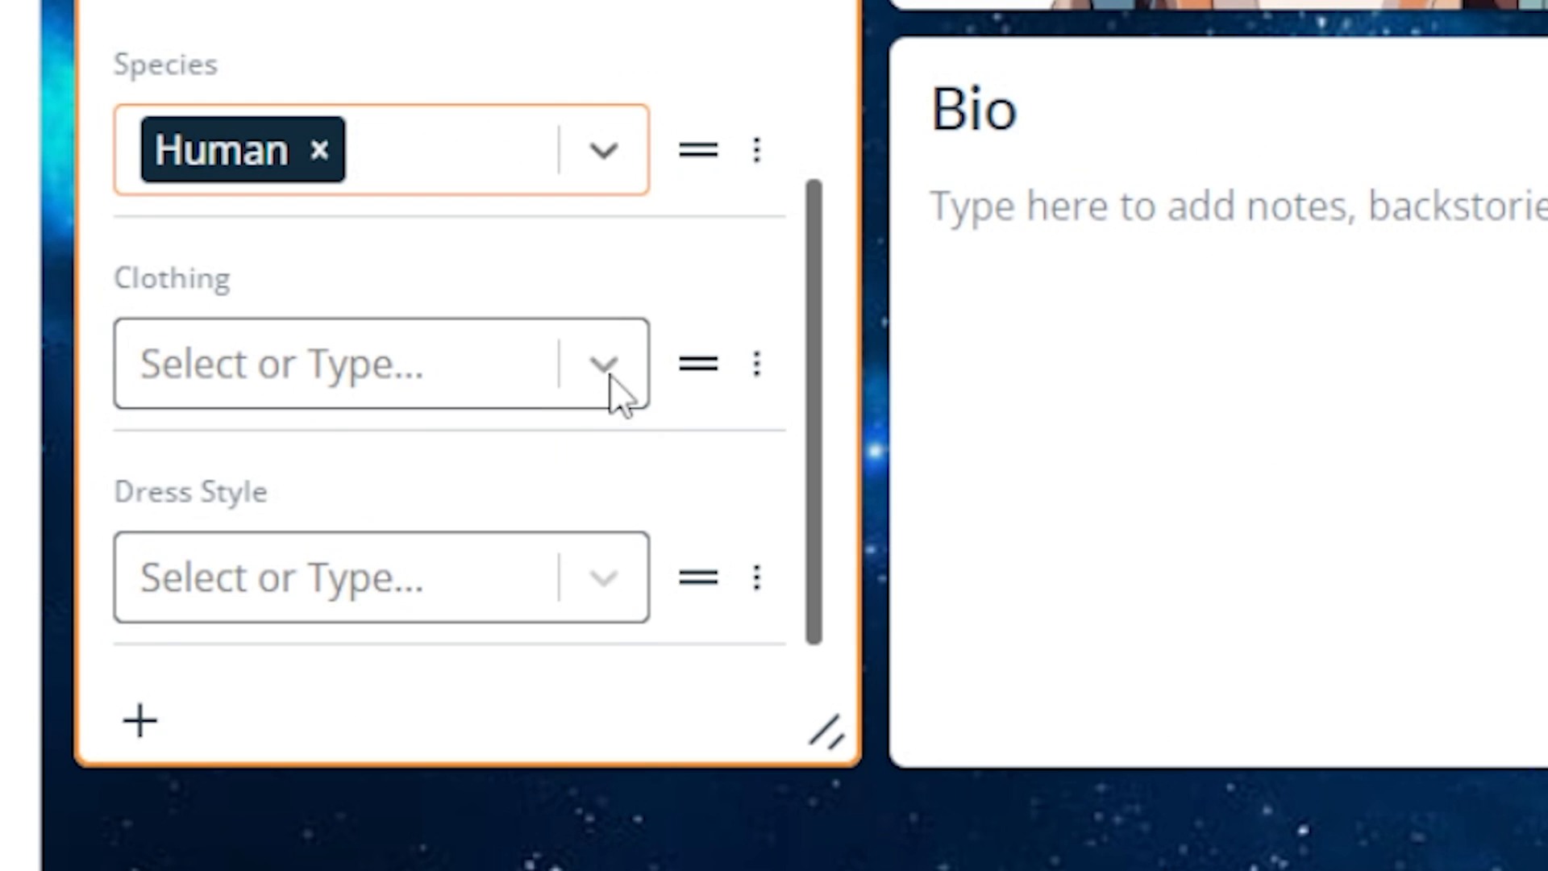
{"action": "left_click", "coordinate": [535, 532]}
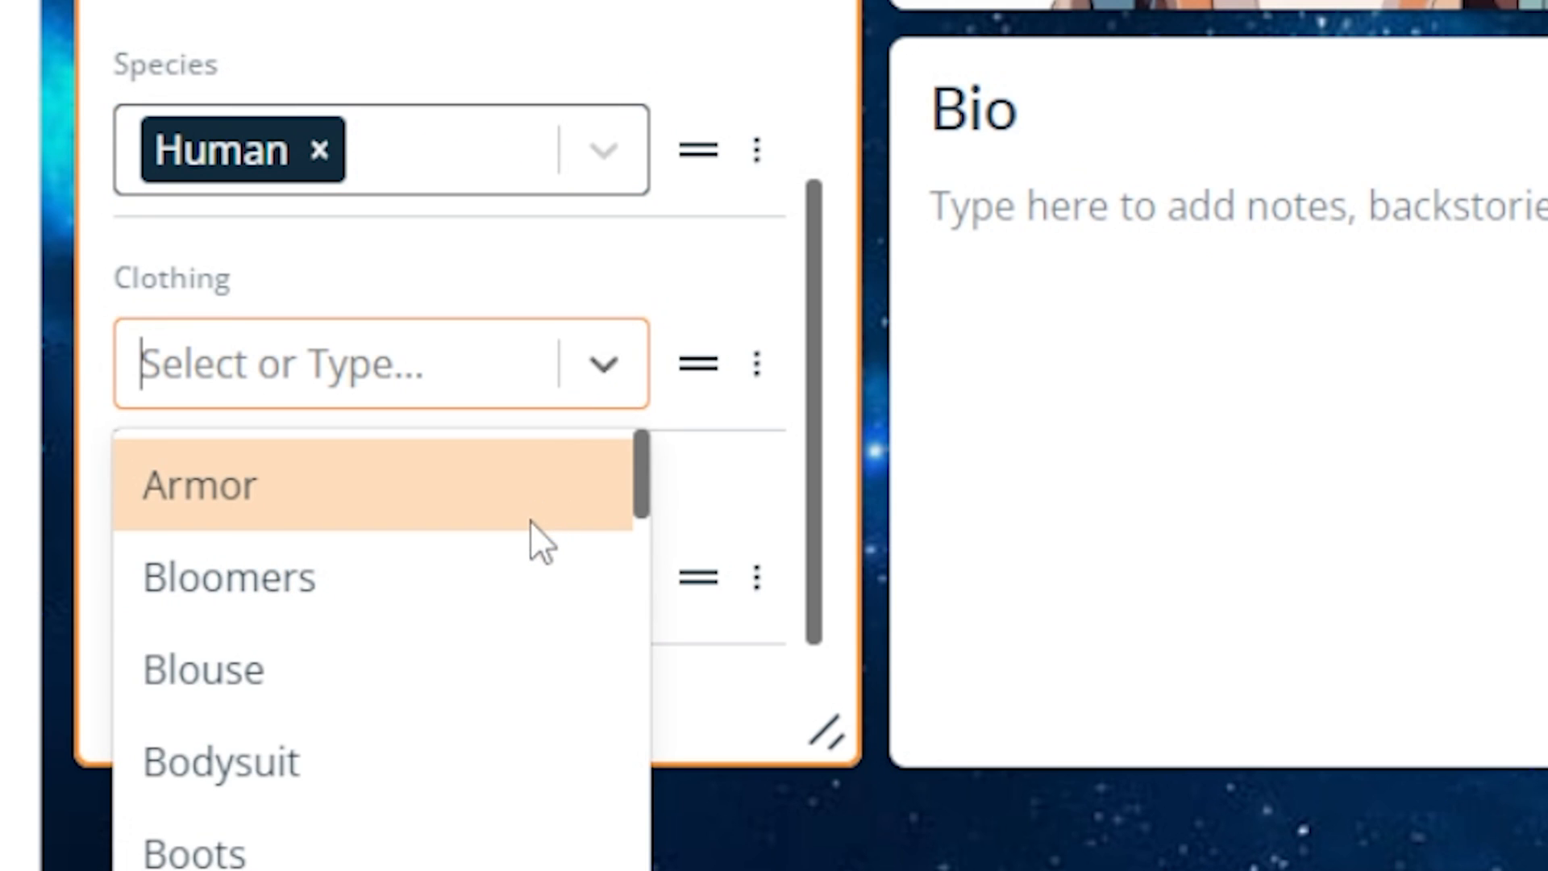
{"action": "scroll", "coordinate": [528, 524], "scroll_direction": "down", "scroll_amount": 5}
{"action": "scroll", "coordinate": [522, 530], "scroll_direction": "down", "scroll_amount": 10}
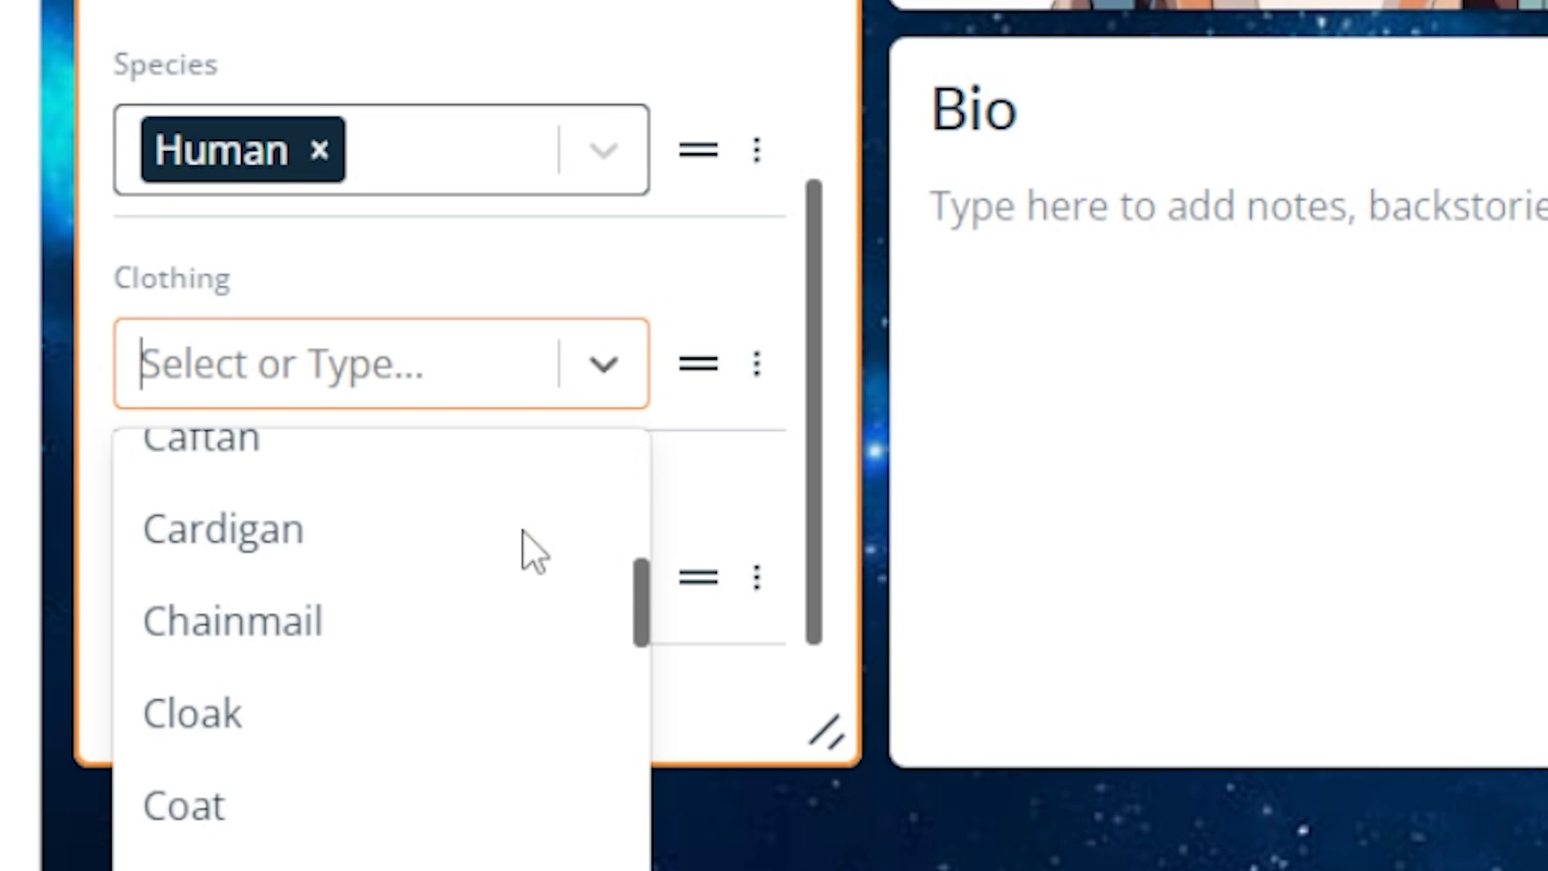
{"action": "scroll", "coordinate": [522, 530], "scroll_direction": "down", "scroll_amount": 10}
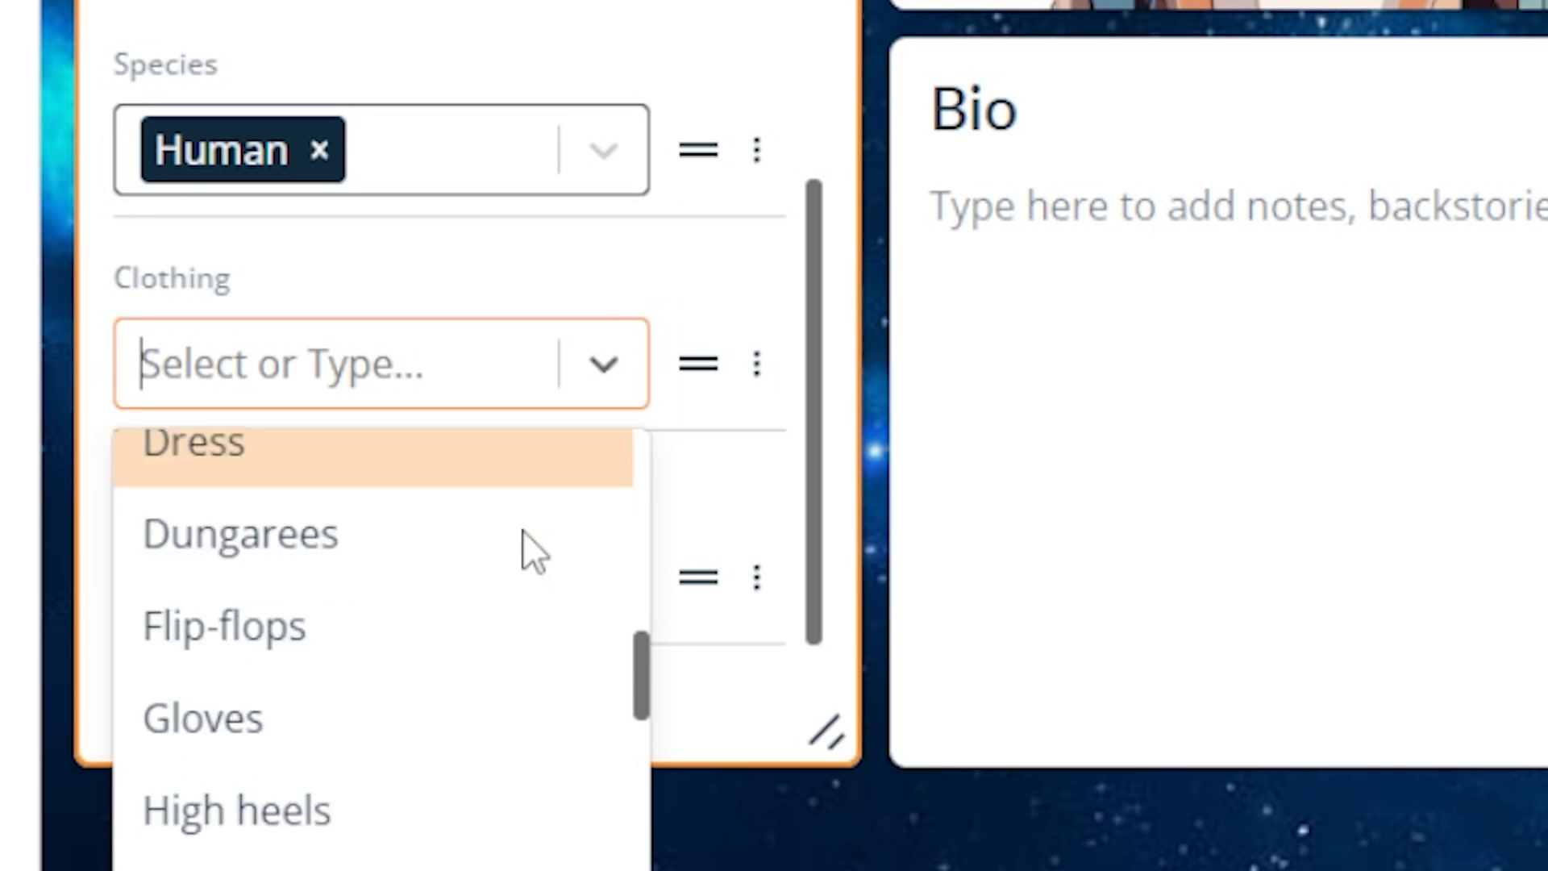
{"action": "scroll", "coordinate": [523, 529], "scroll_direction": "down", "scroll_amount": 5}
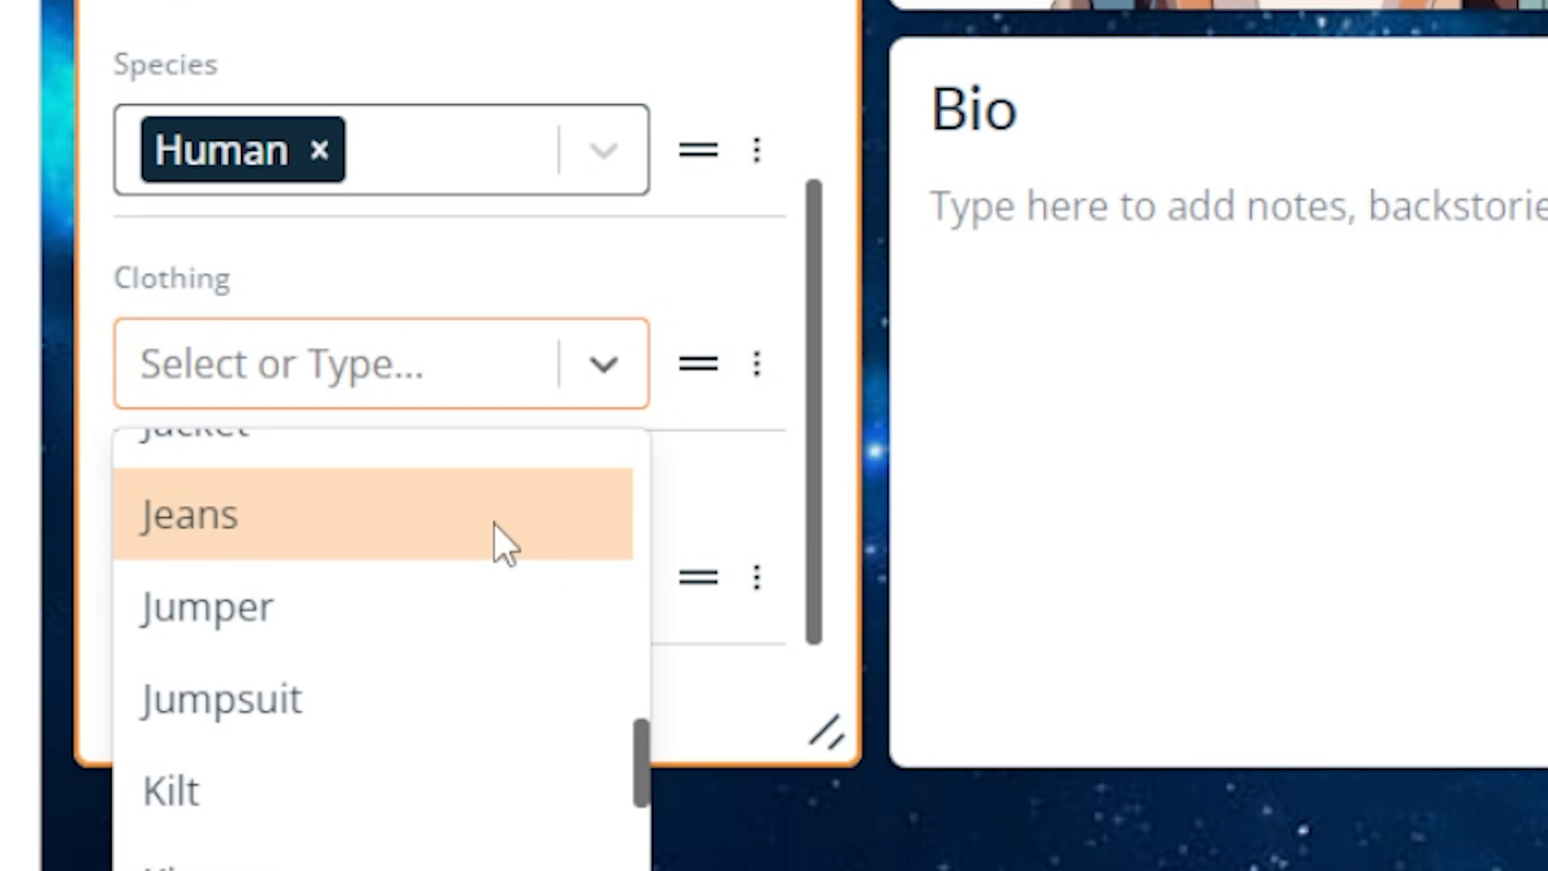
{"action": "left_click", "coordinate": [494, 523]}
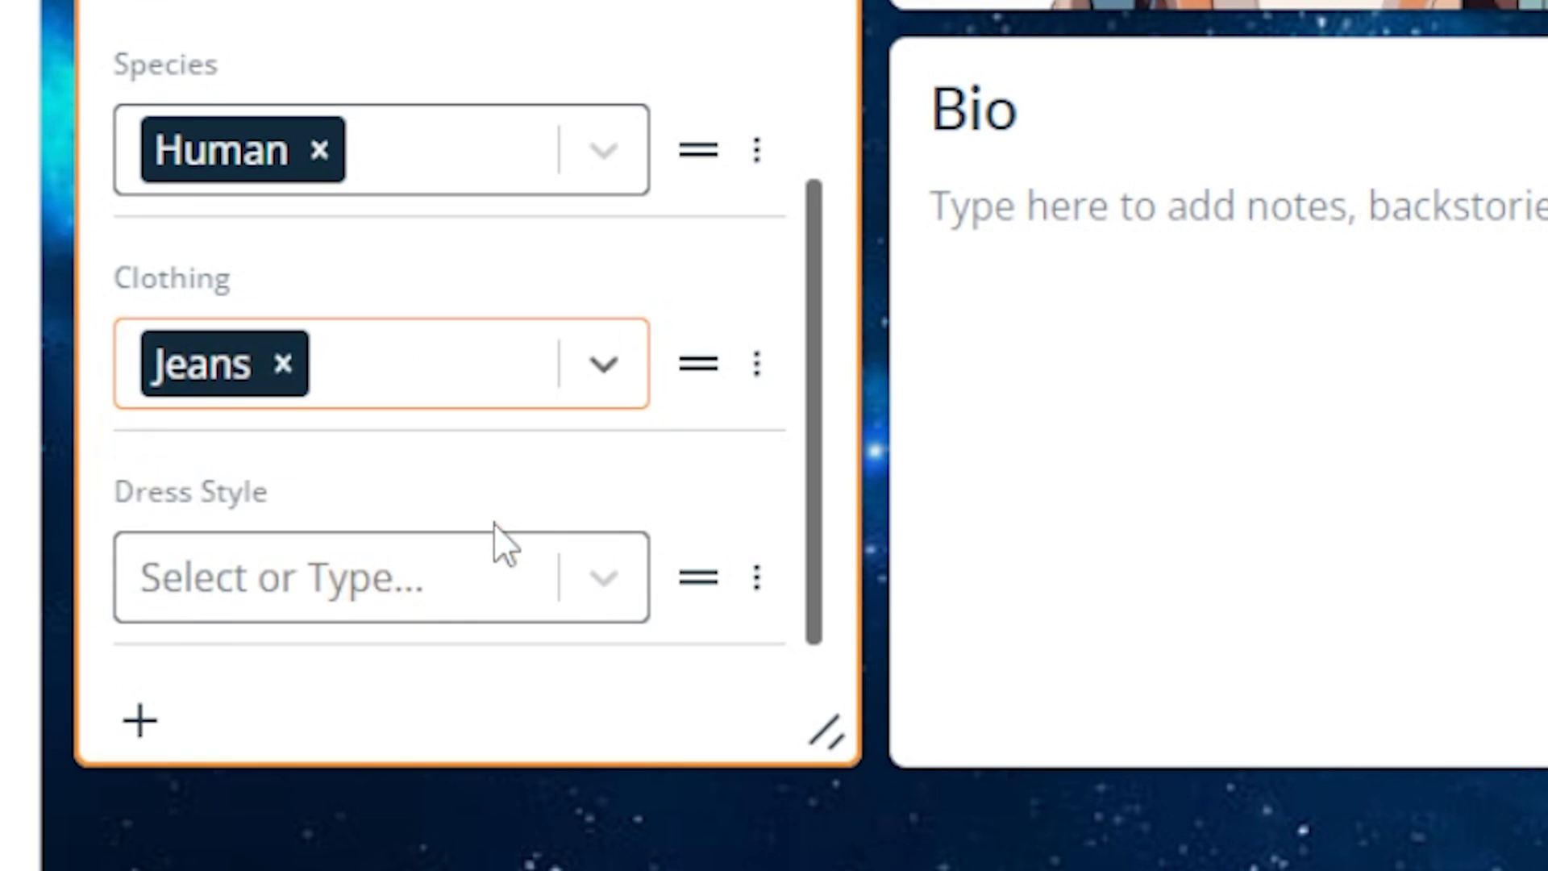
Add Hoodie and Shirt to the Clothing attribute from its predefined options.
{"action": "left_click", "coordinate": [603, 361]}
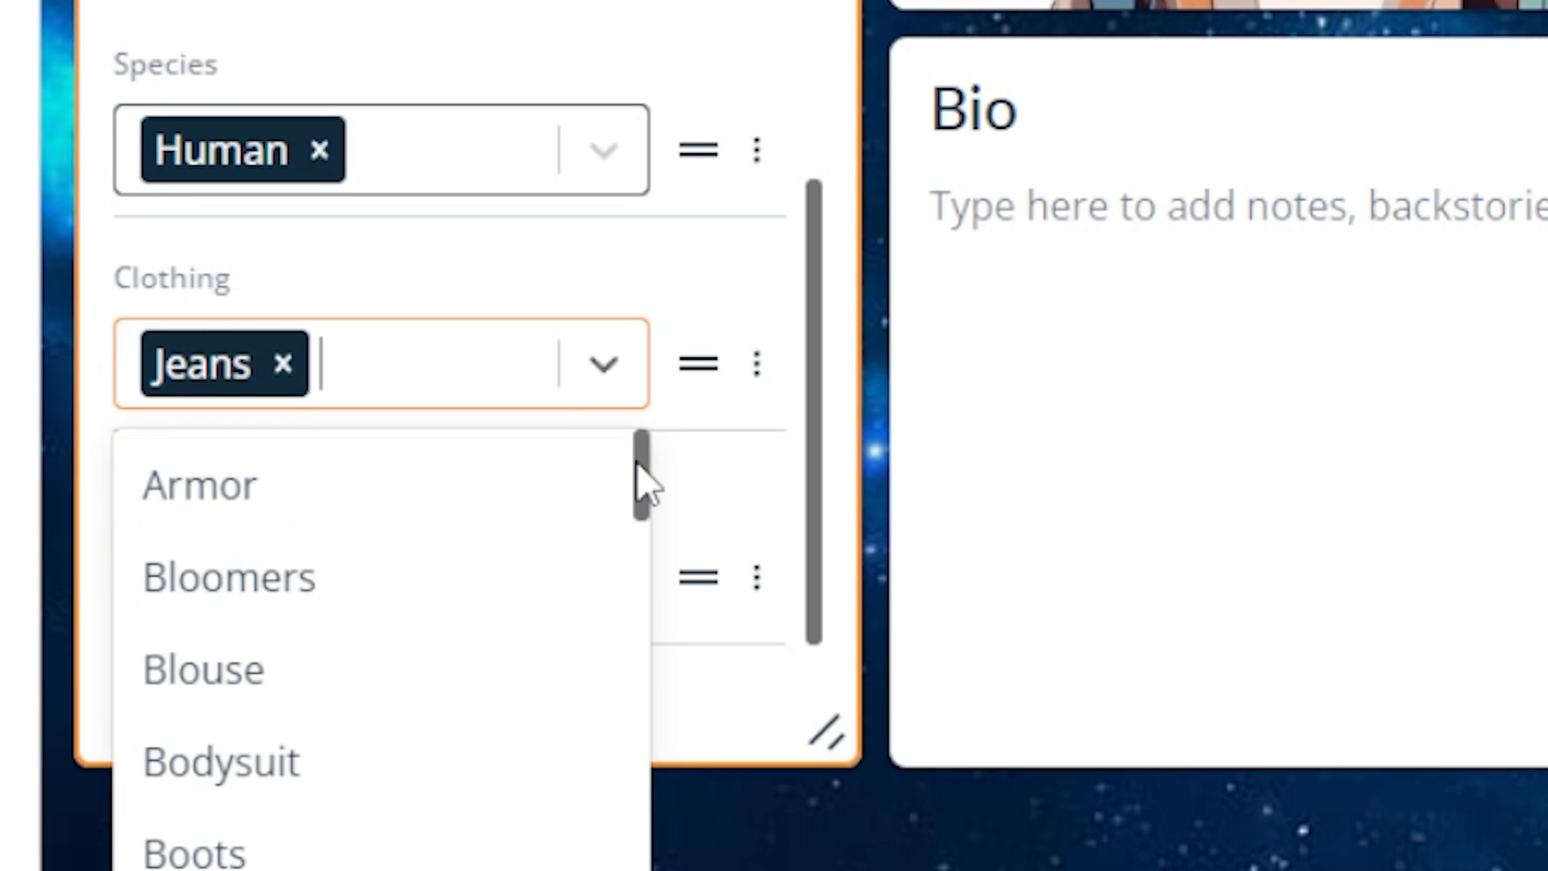
{"action": "left_click_drag", "start_coordinate": [636, 464], "coordinate": [457, 737]}
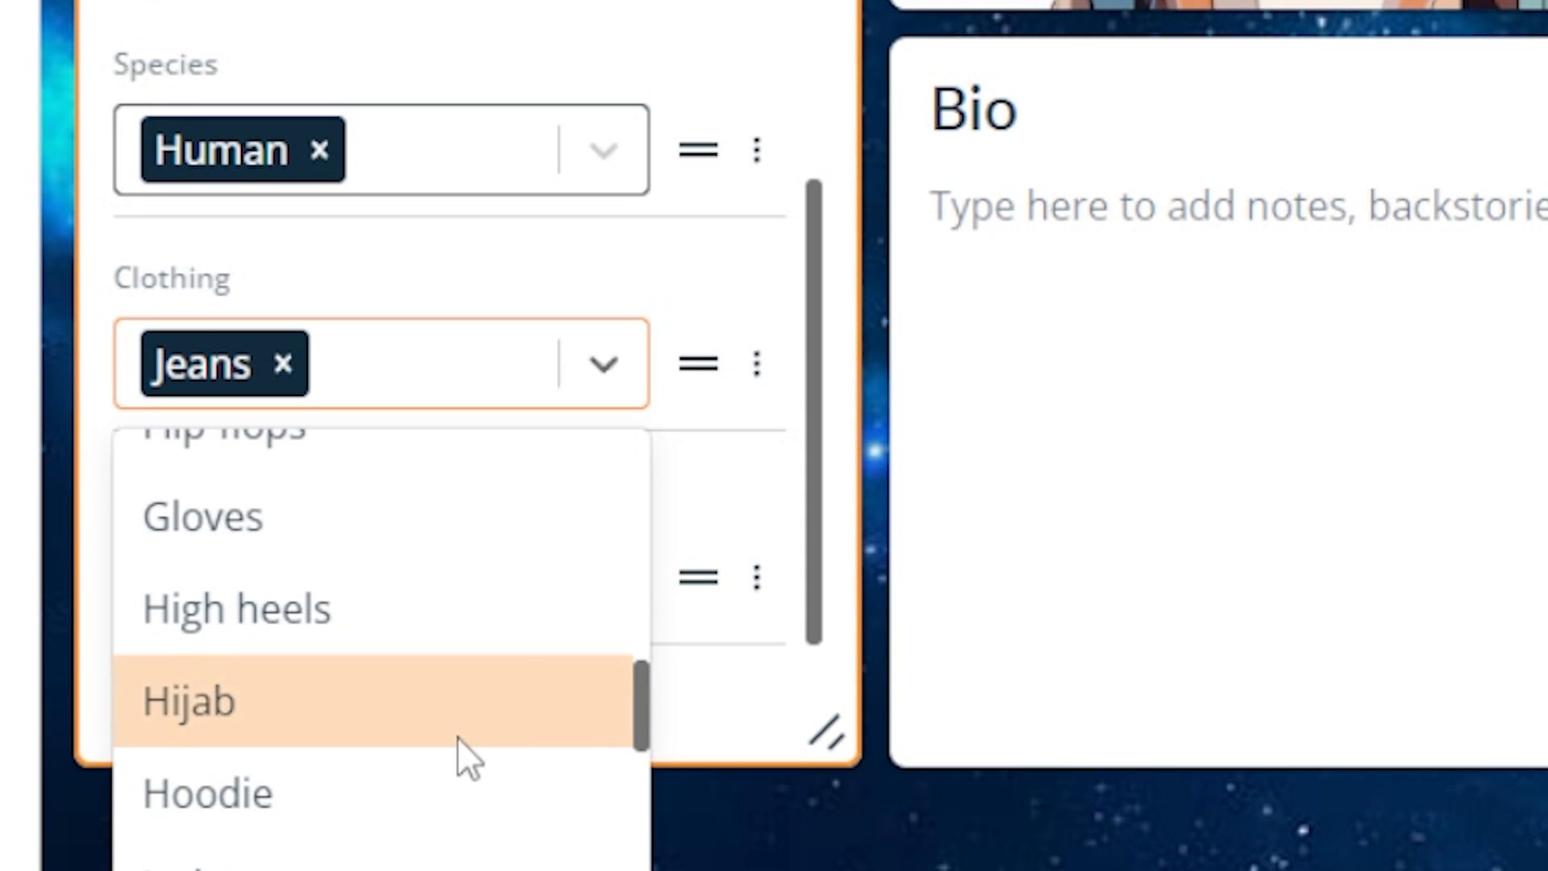
{"action": "left_click", "coordinate": [399, 778]}
{"action": "left_click", "coordinate": [604, 401]}
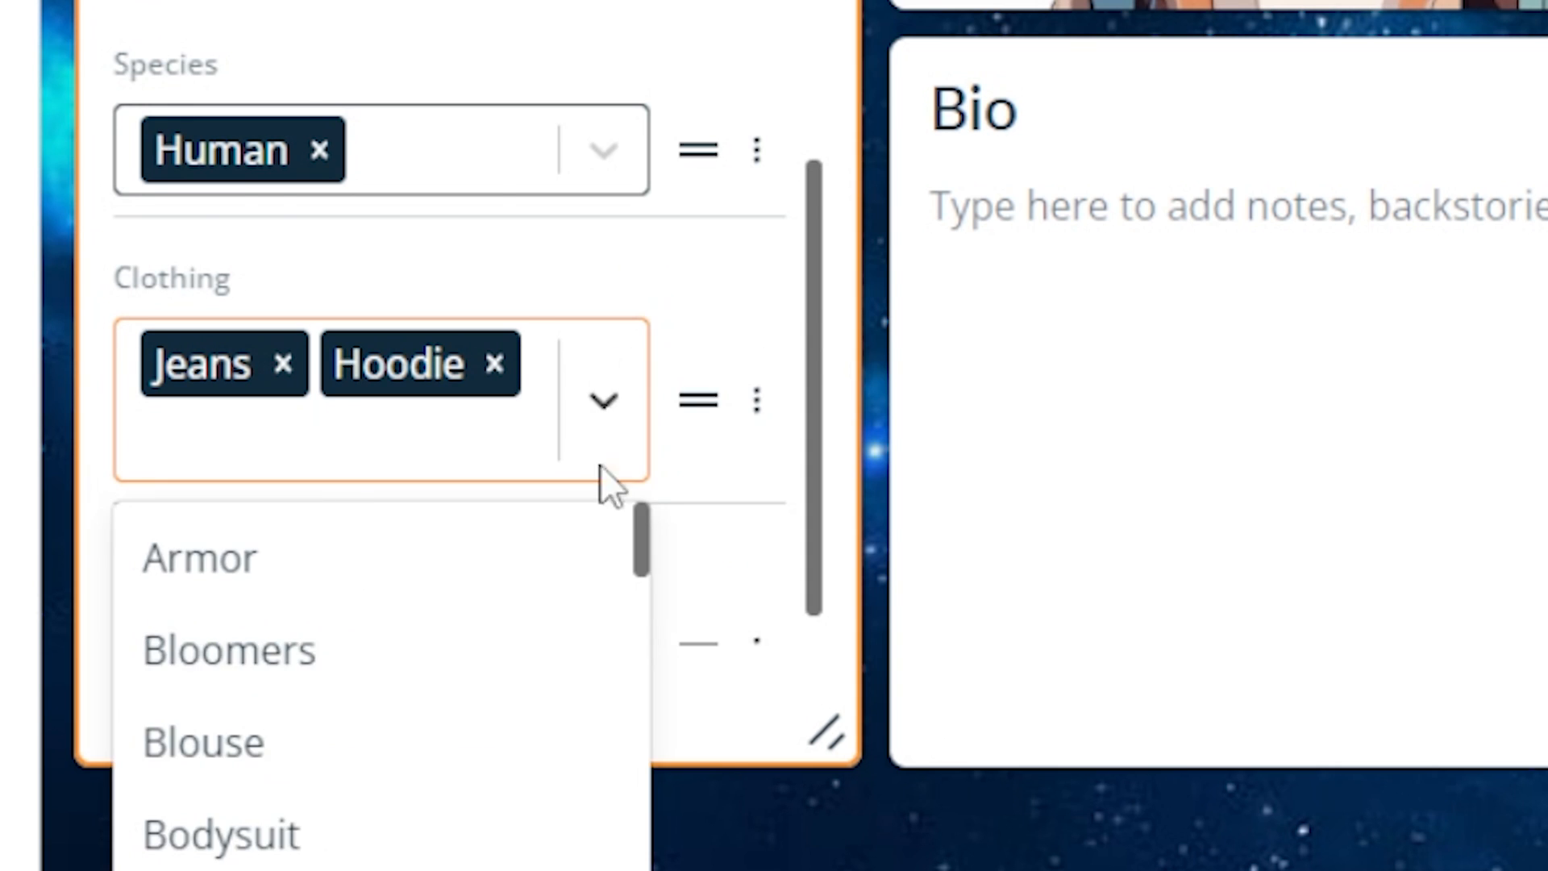
{"action": "scroll", "coordinate": [622, 744], "scroll_direction": "down", "scroll_amount": 3}
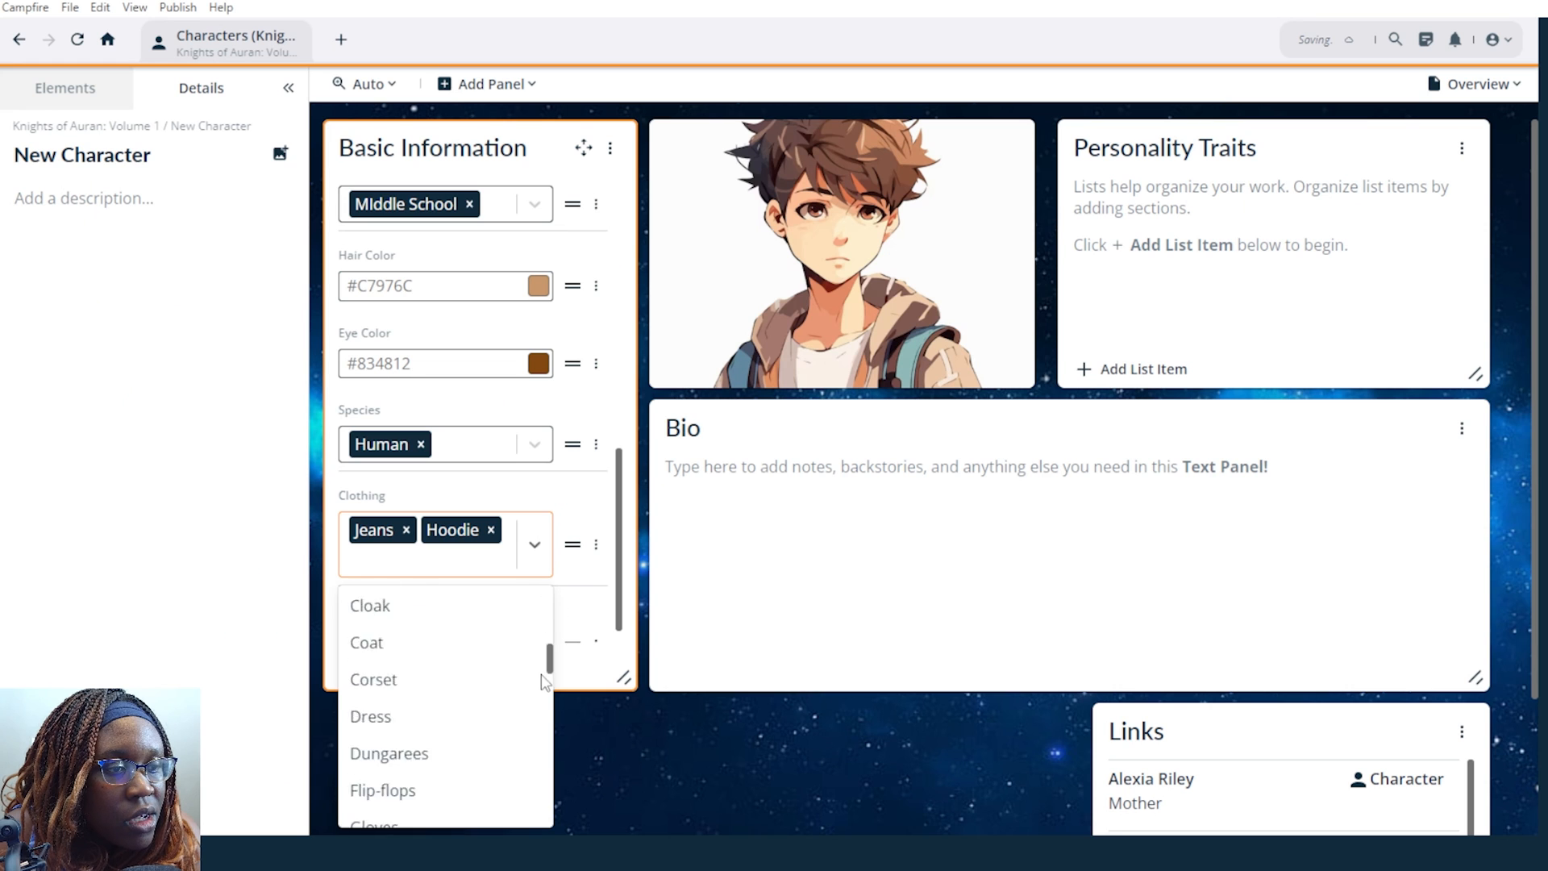
{"action": "scroll", "coordinate": [543, 682], "scroll_direction": "down", "scroll_amount": 10}
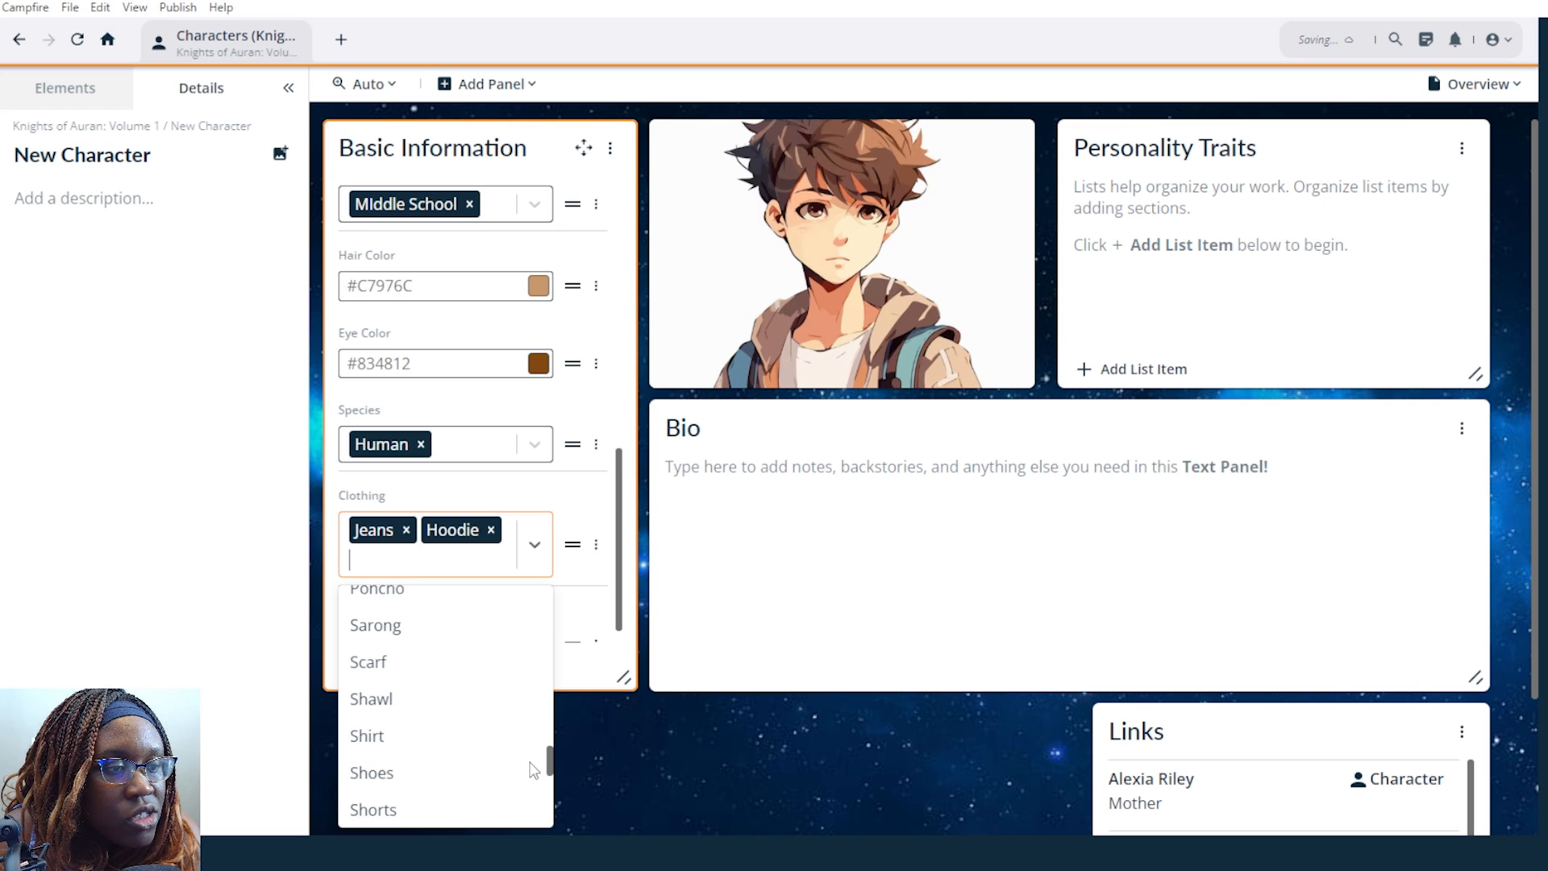
{"action": "left_click", "coordinate": [427, 739]}
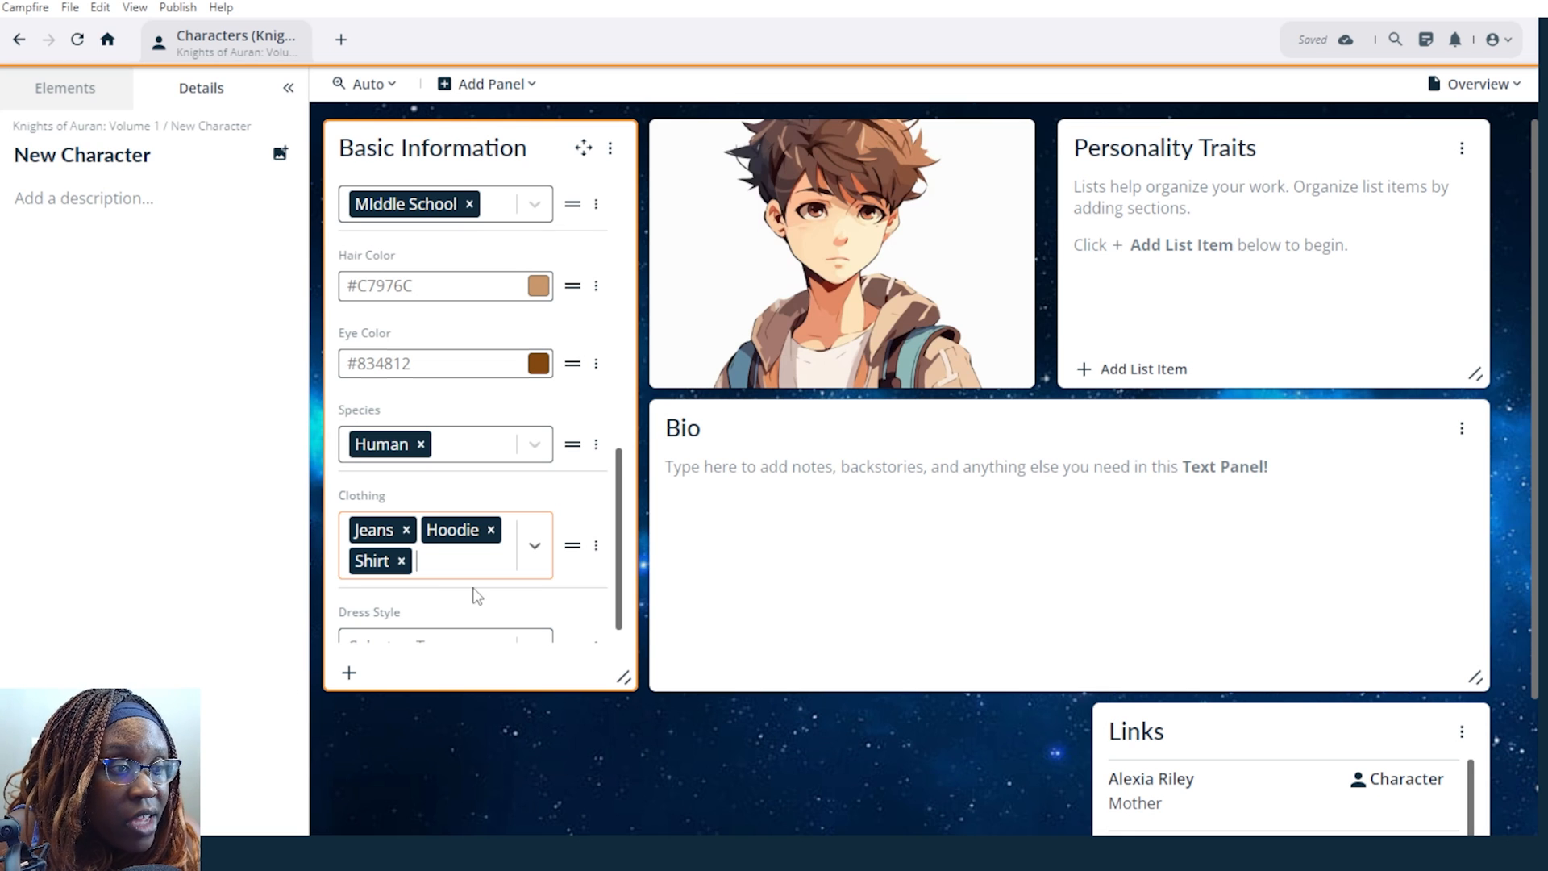
Set the Dress Style attribute to Casual wear from the Real-World group of predefined options.
{"action": "scroll", "coordinate": [474, 595], "scroll_direction": "down", "scroll_amount": 1}
{"action": "left_click", "coordinate": [518, 626]}
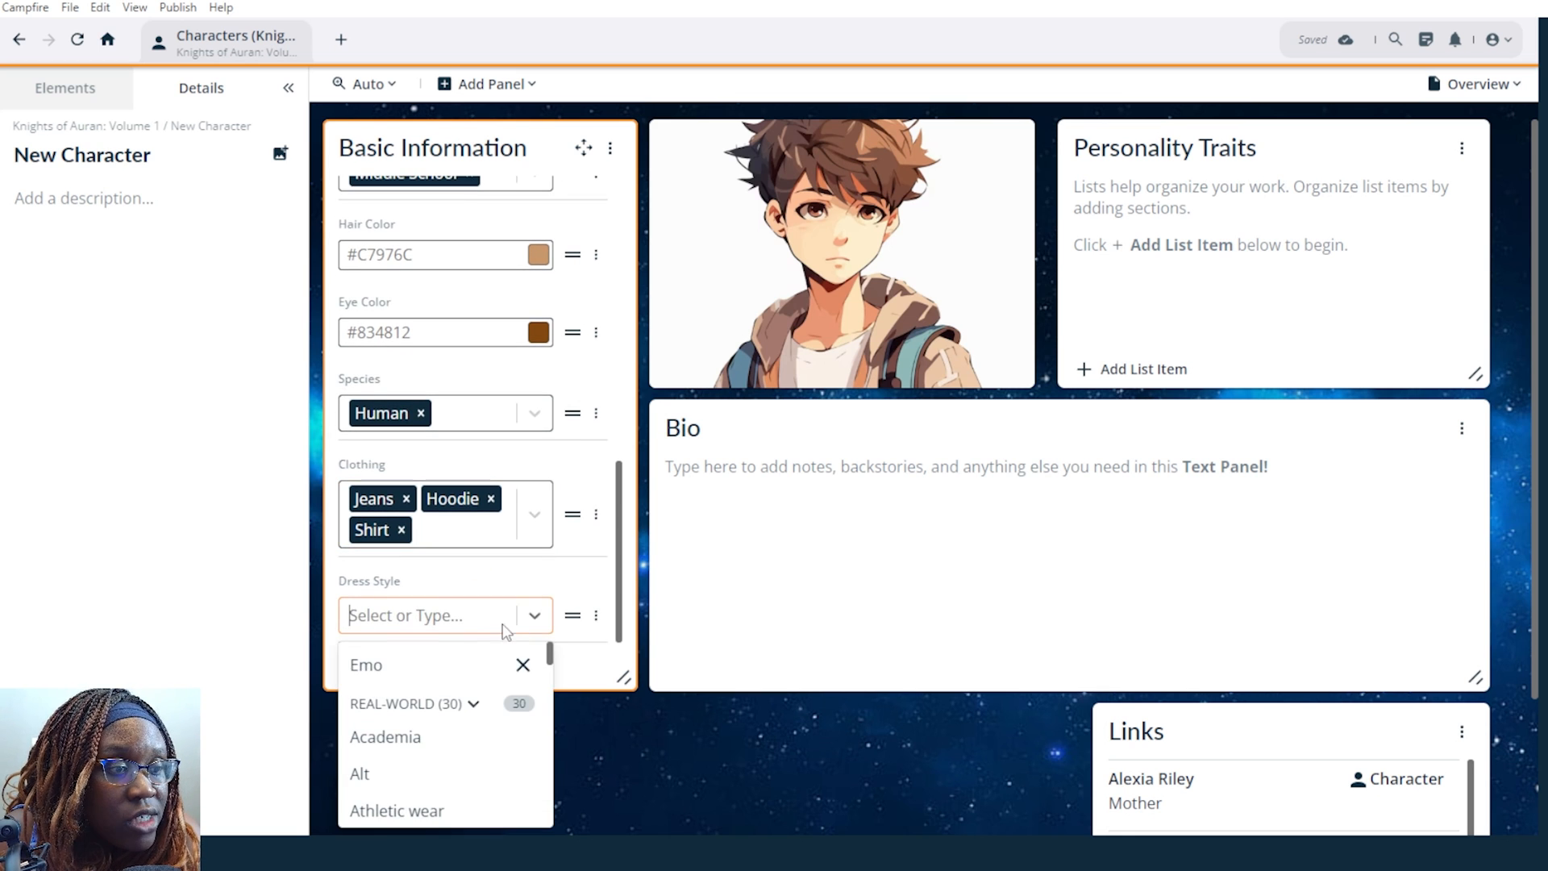
{"action": "left_click", "coordinate": [472, 704]}
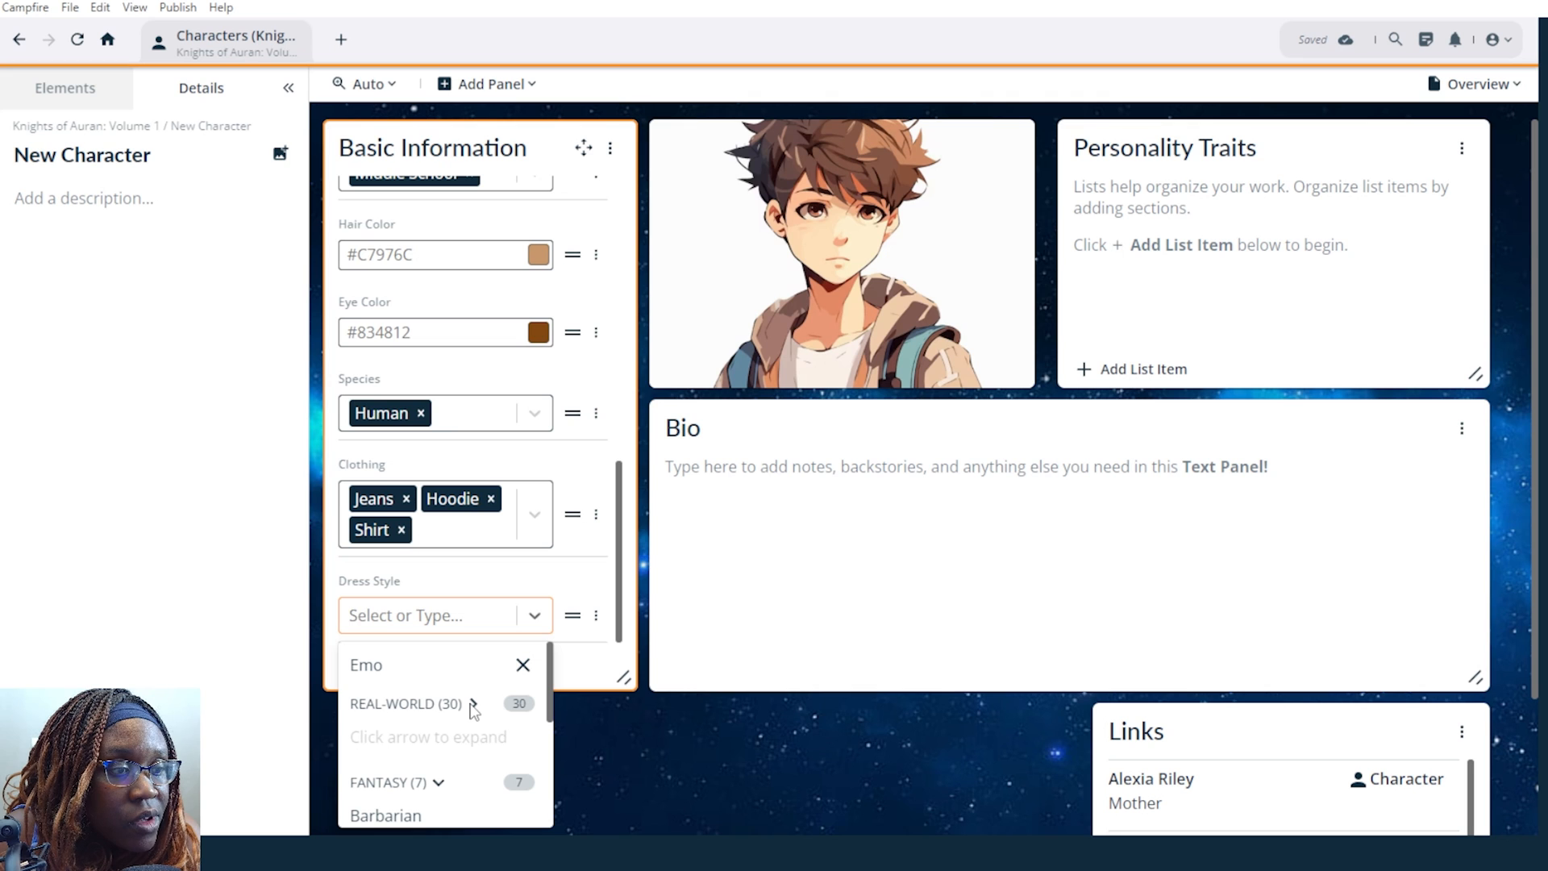
{"action": "scroll", "coordinate": [452, 720], "scroll_direction": "down", "scroll_amount": 5}
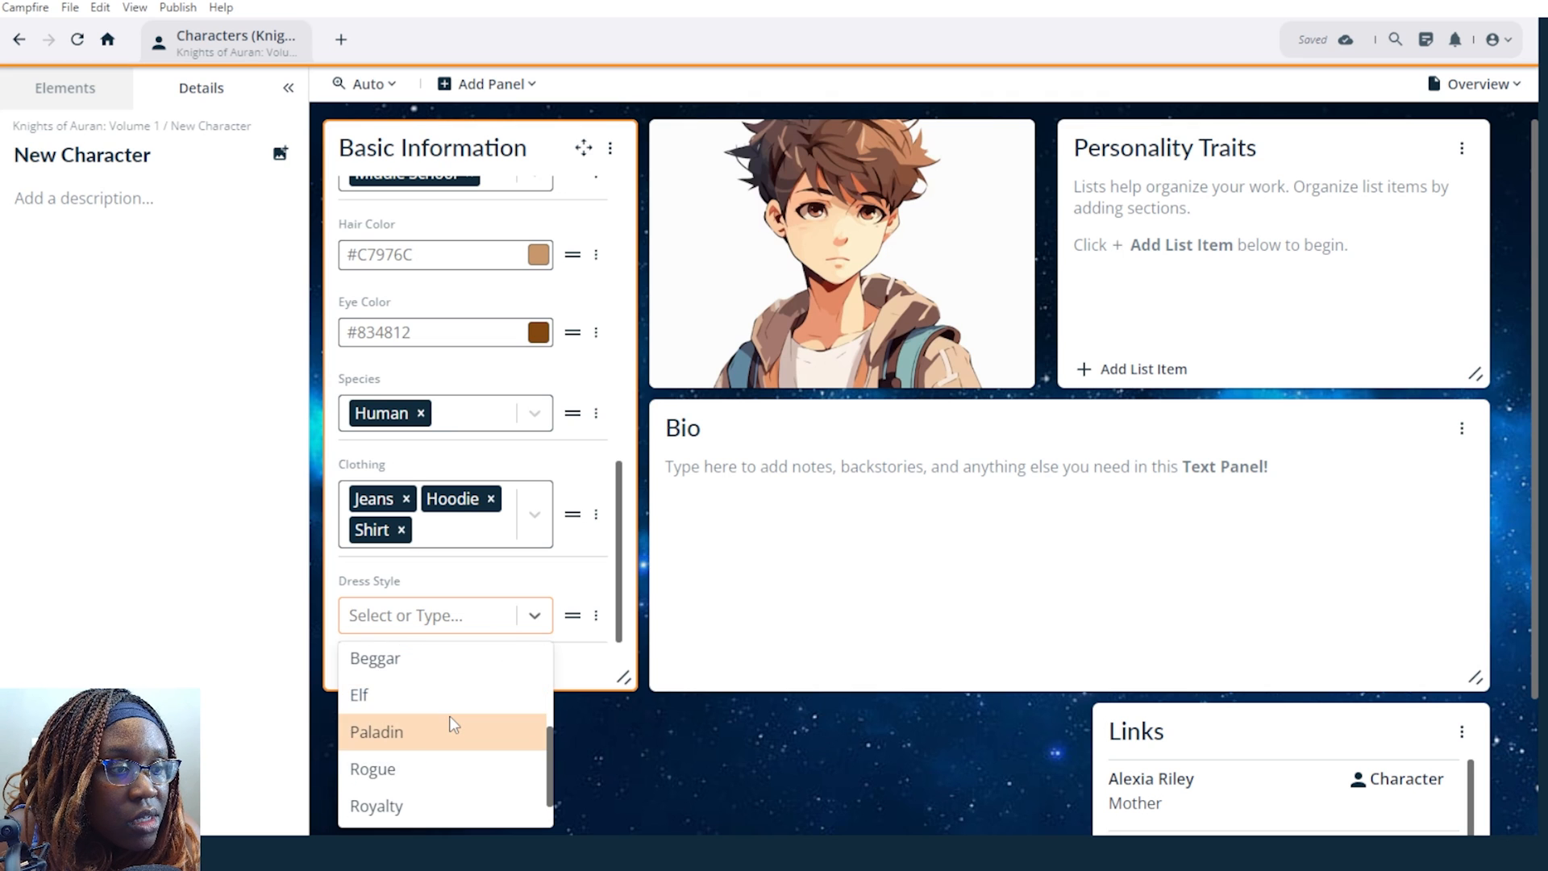
{"action": "scroll", "coordinate": [452, 723], "scroll_direction": "up", "scroll_amount": 5}
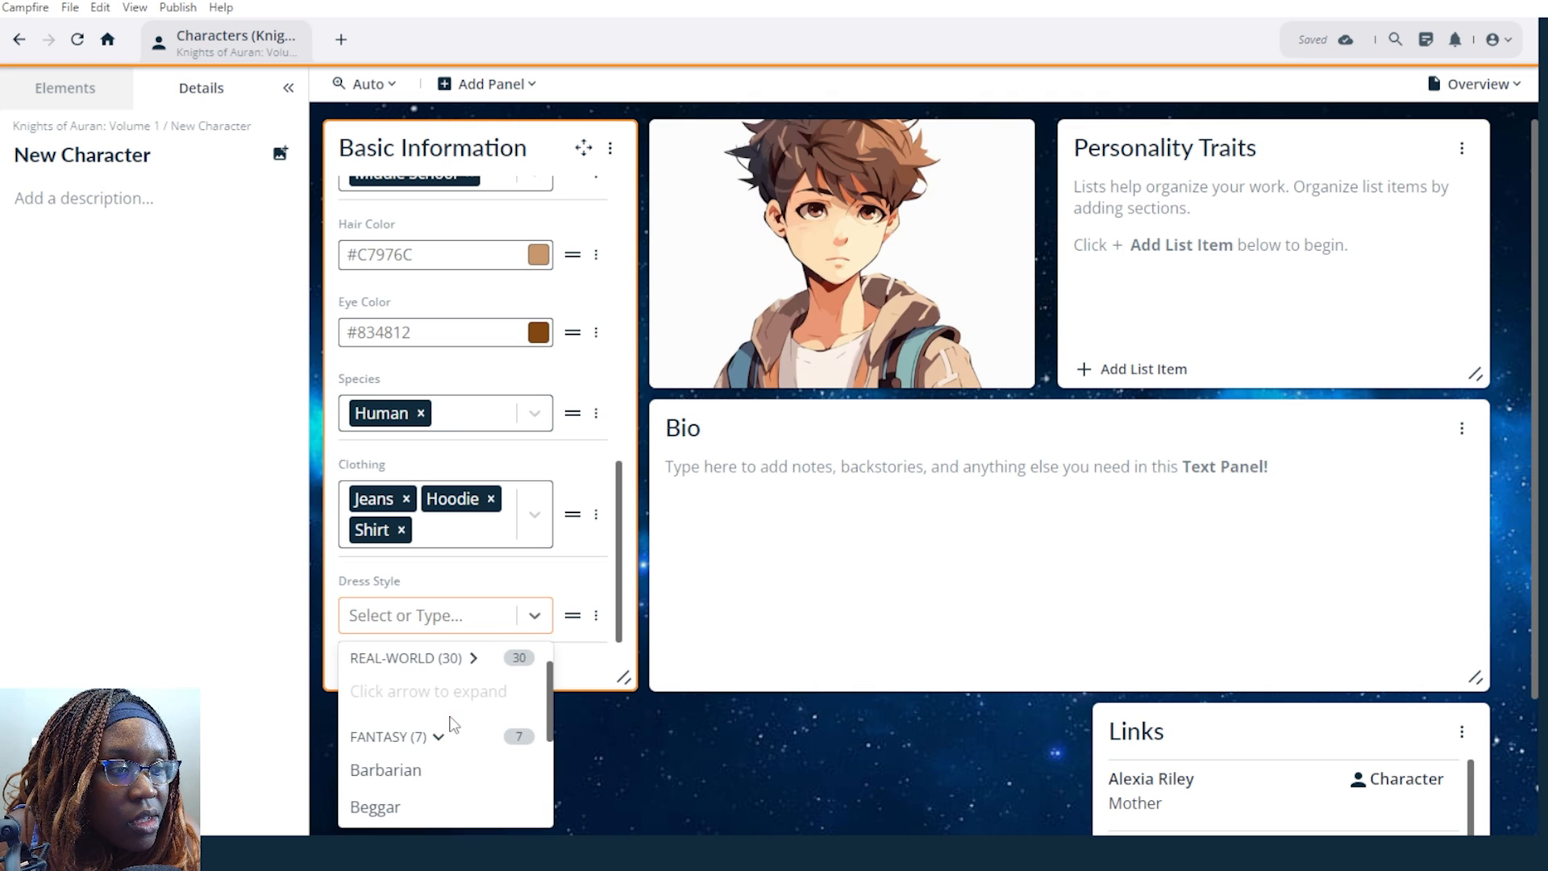
{"action": "left_click", "coordinate": [440, 737]}
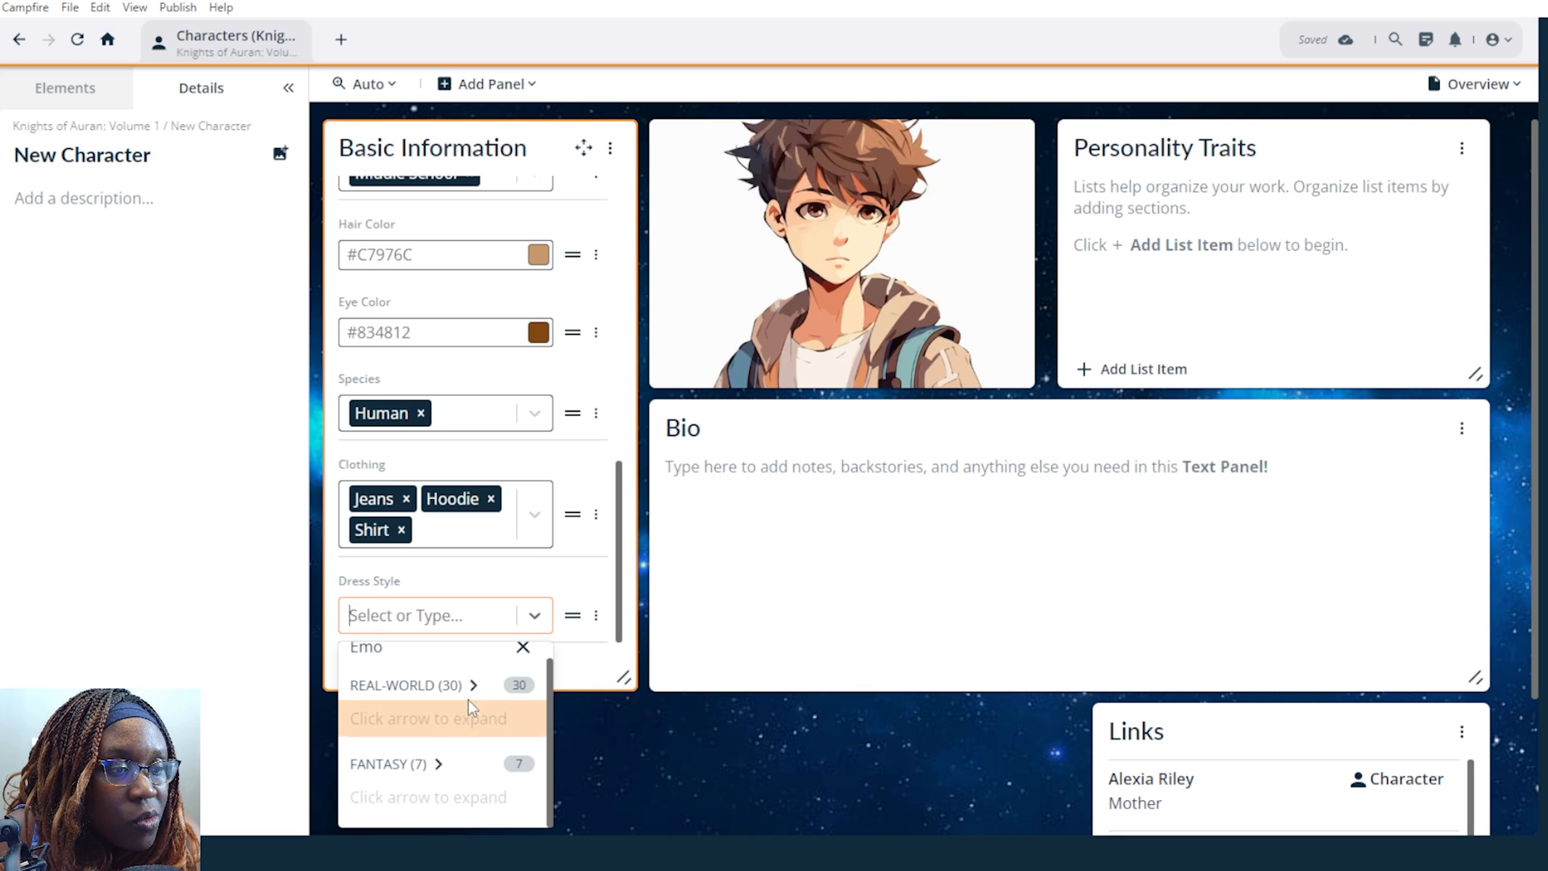
{"action": "left_click", "coordinate": [470, 691]}
{"action": "scroll", "coordinate": [452, 710], "scroll_direction": "down", "scroll_amount": 3}
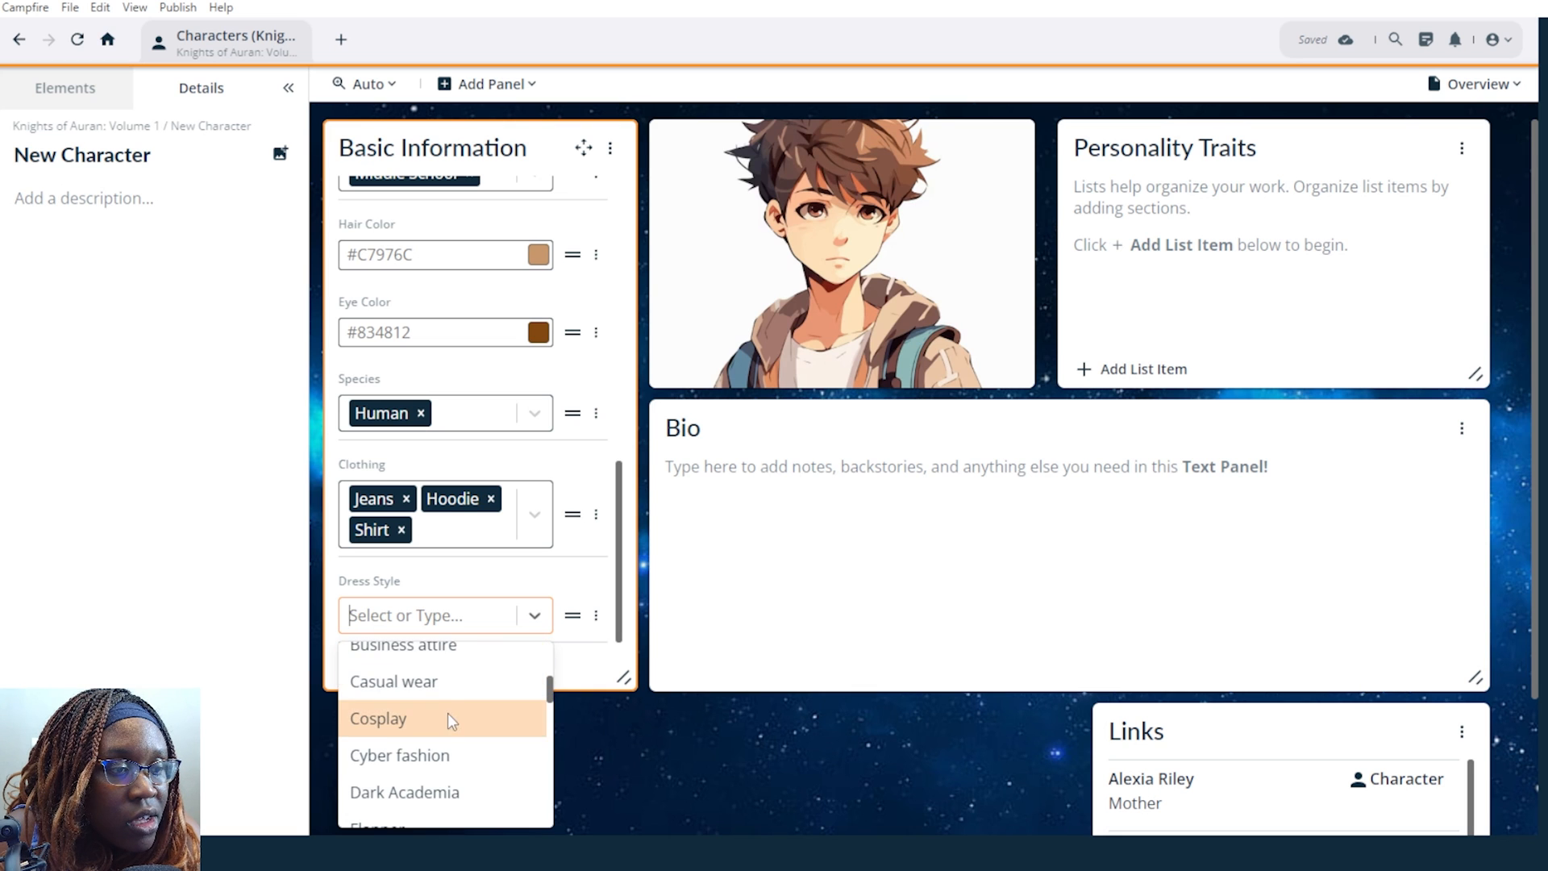
{"action": "left_click", "coordinate": [443, 687]}
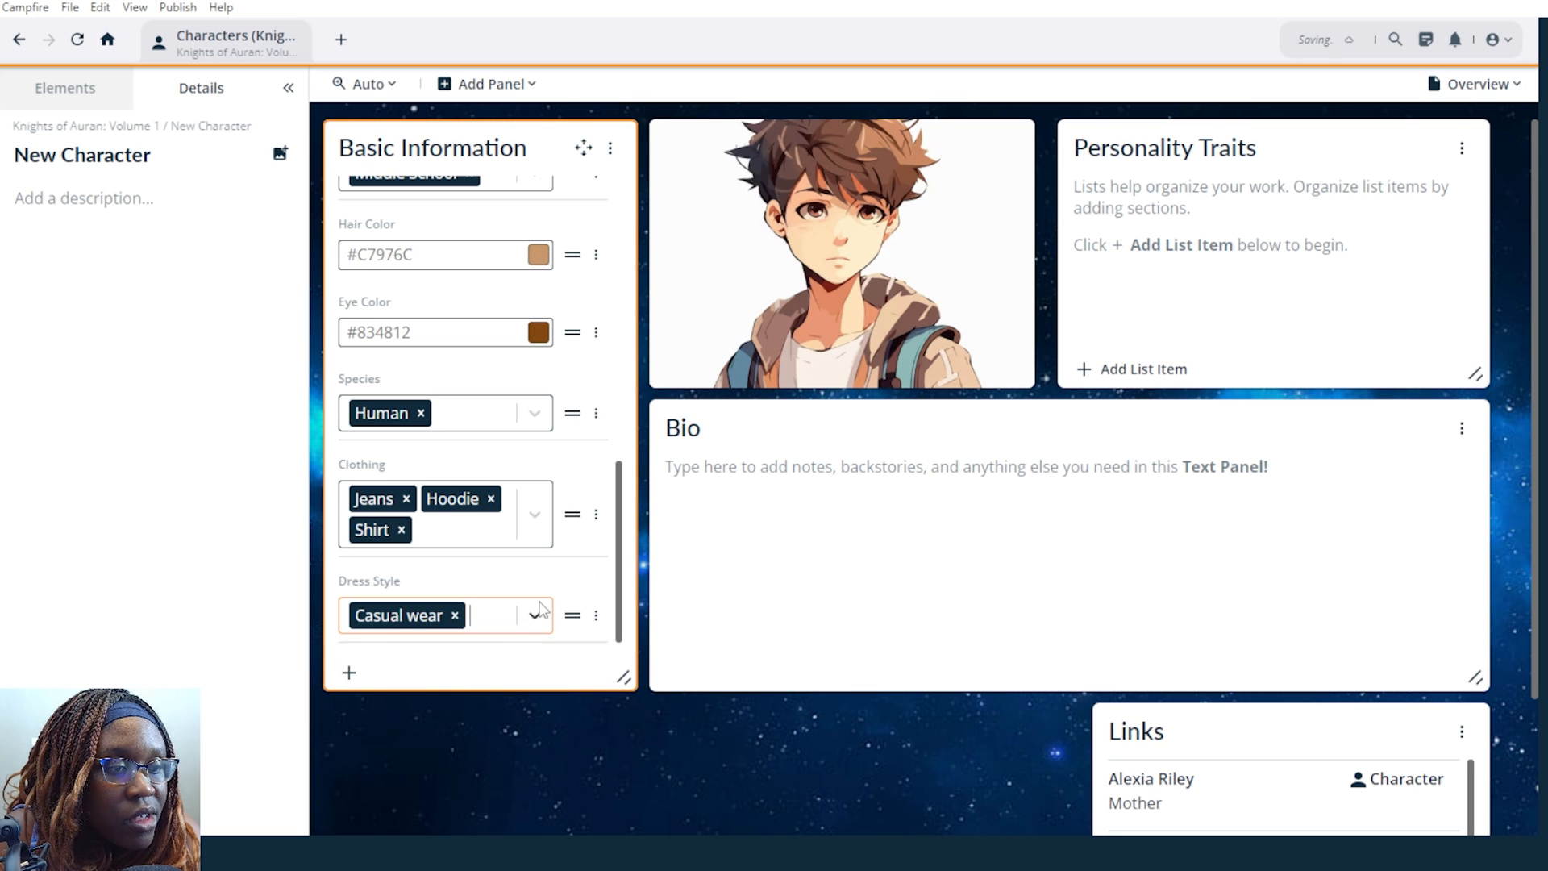
{"action": "scroll", "coordinate": [570, 582], "scroll_direction": "up", "scroll_amount": 6}
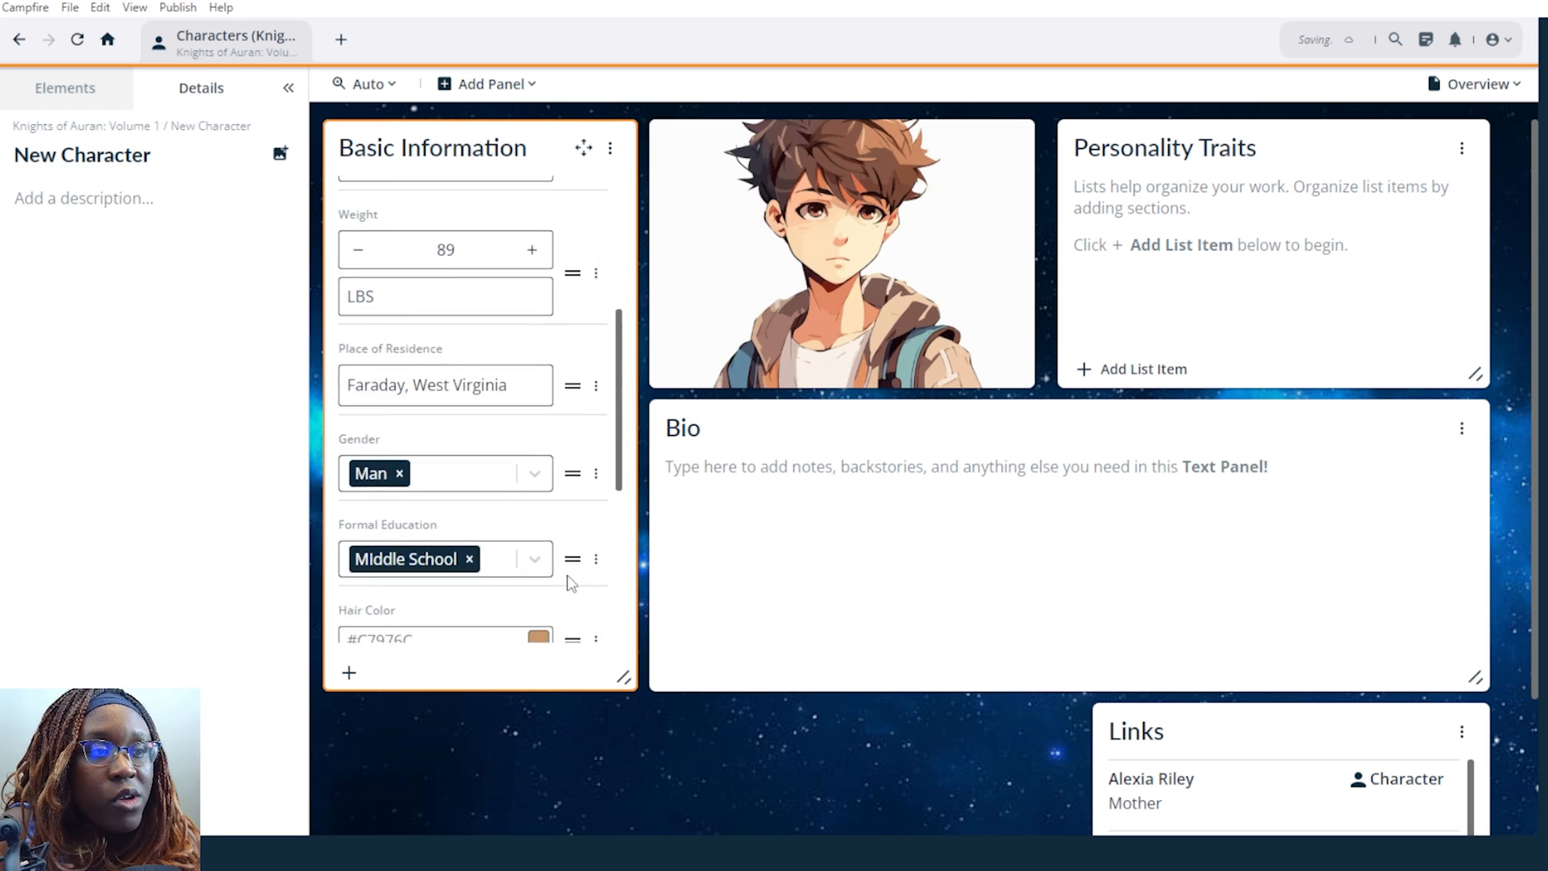
{"action": "scroll", "coordinate": [564, 532], "scroll_direction": "up", "scroll_amount": 4}
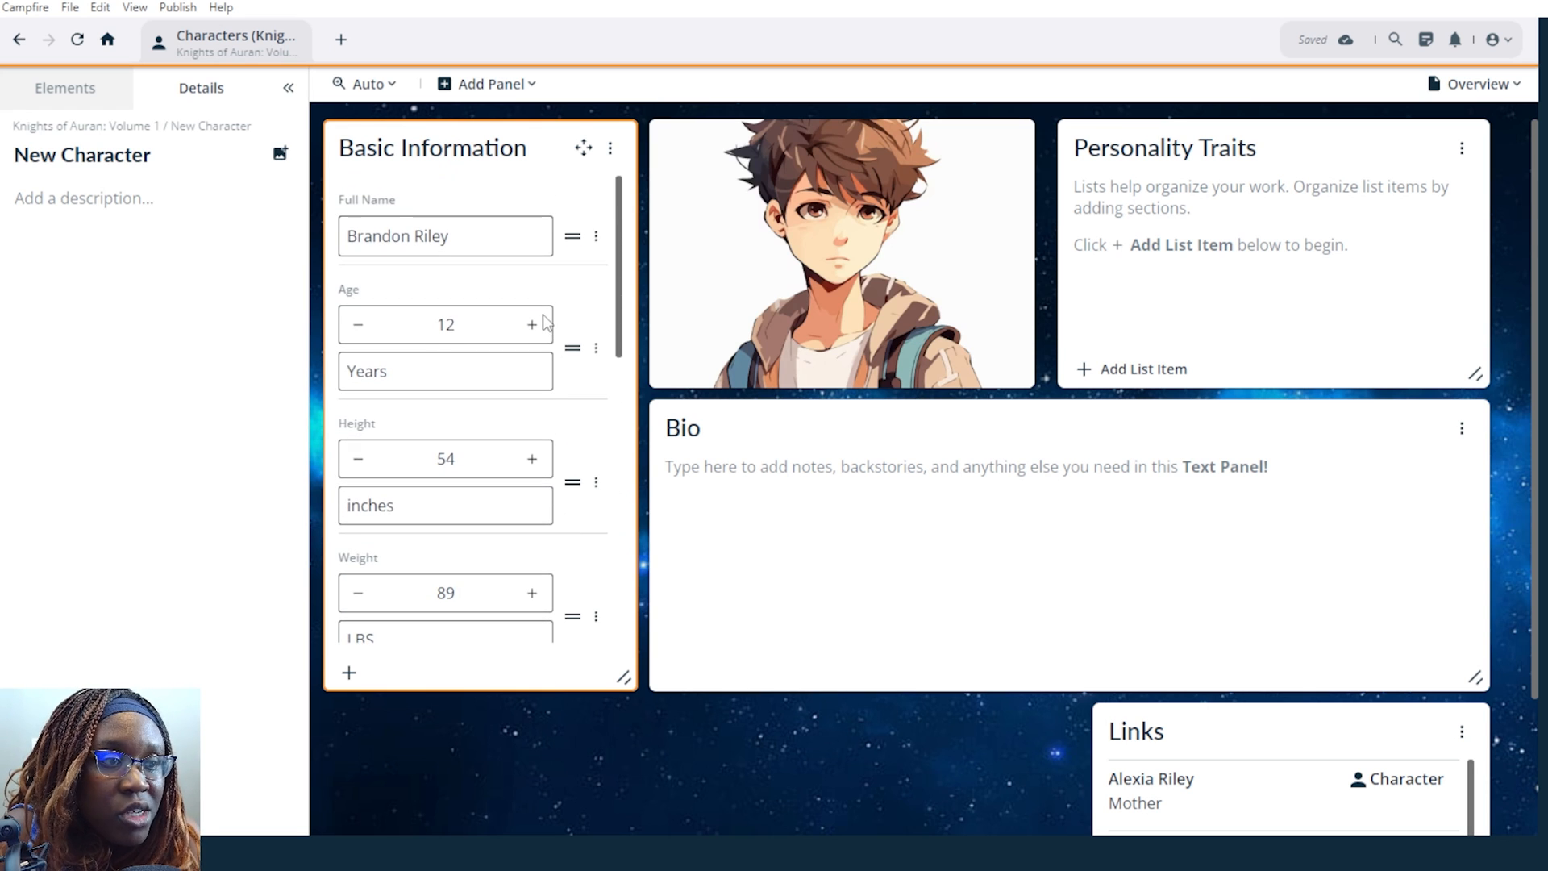
{"action": "scroll", "coordinate": [543, 322], "scroll_direction": "down", "scroll_amount": 2}
{"action": "scroll", "coordinate": [544, 322], "scroll_direction": "down", "scroll_amount": 8}
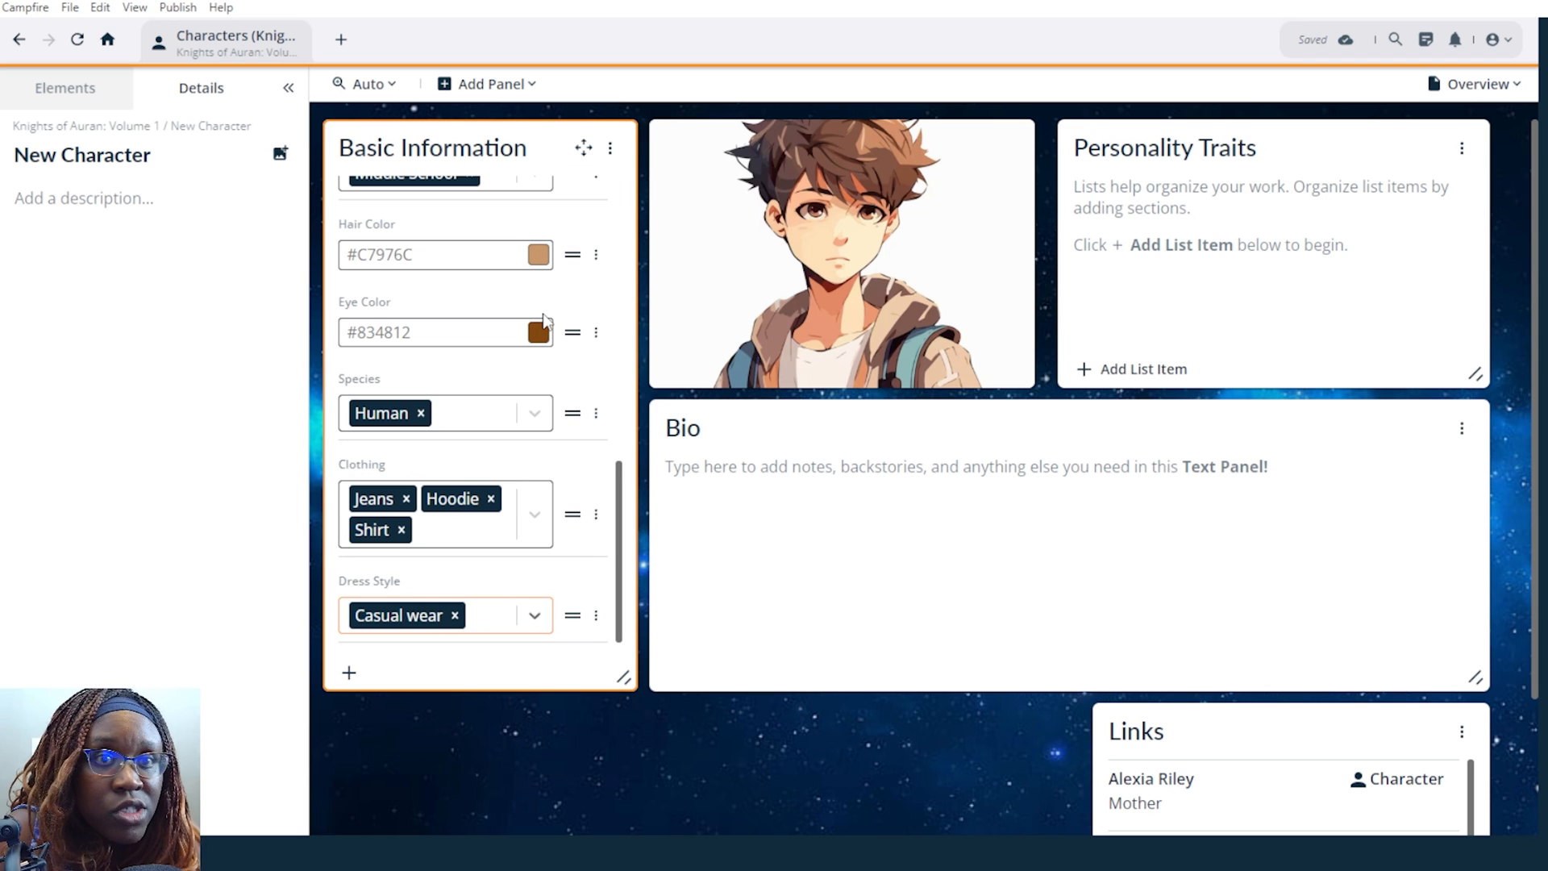
Replace the page's default New Character title with the character's full name.
{"action": "left_click_drag", "start_coordinate": [152, 155], "coordinate": [8, 161]}
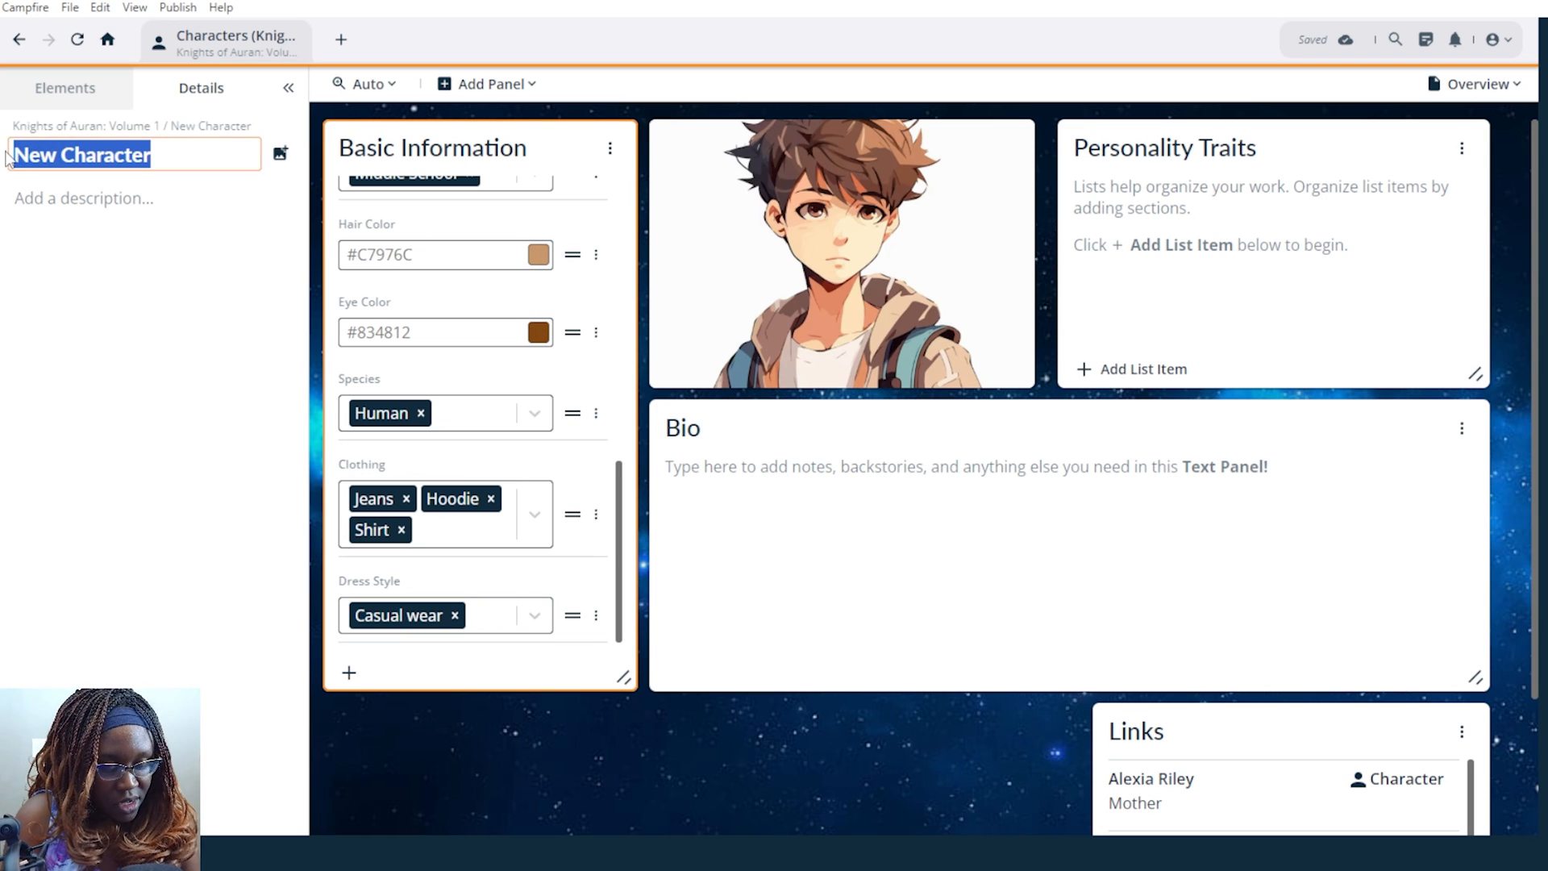
{"action": "type", "text": "Brando"}
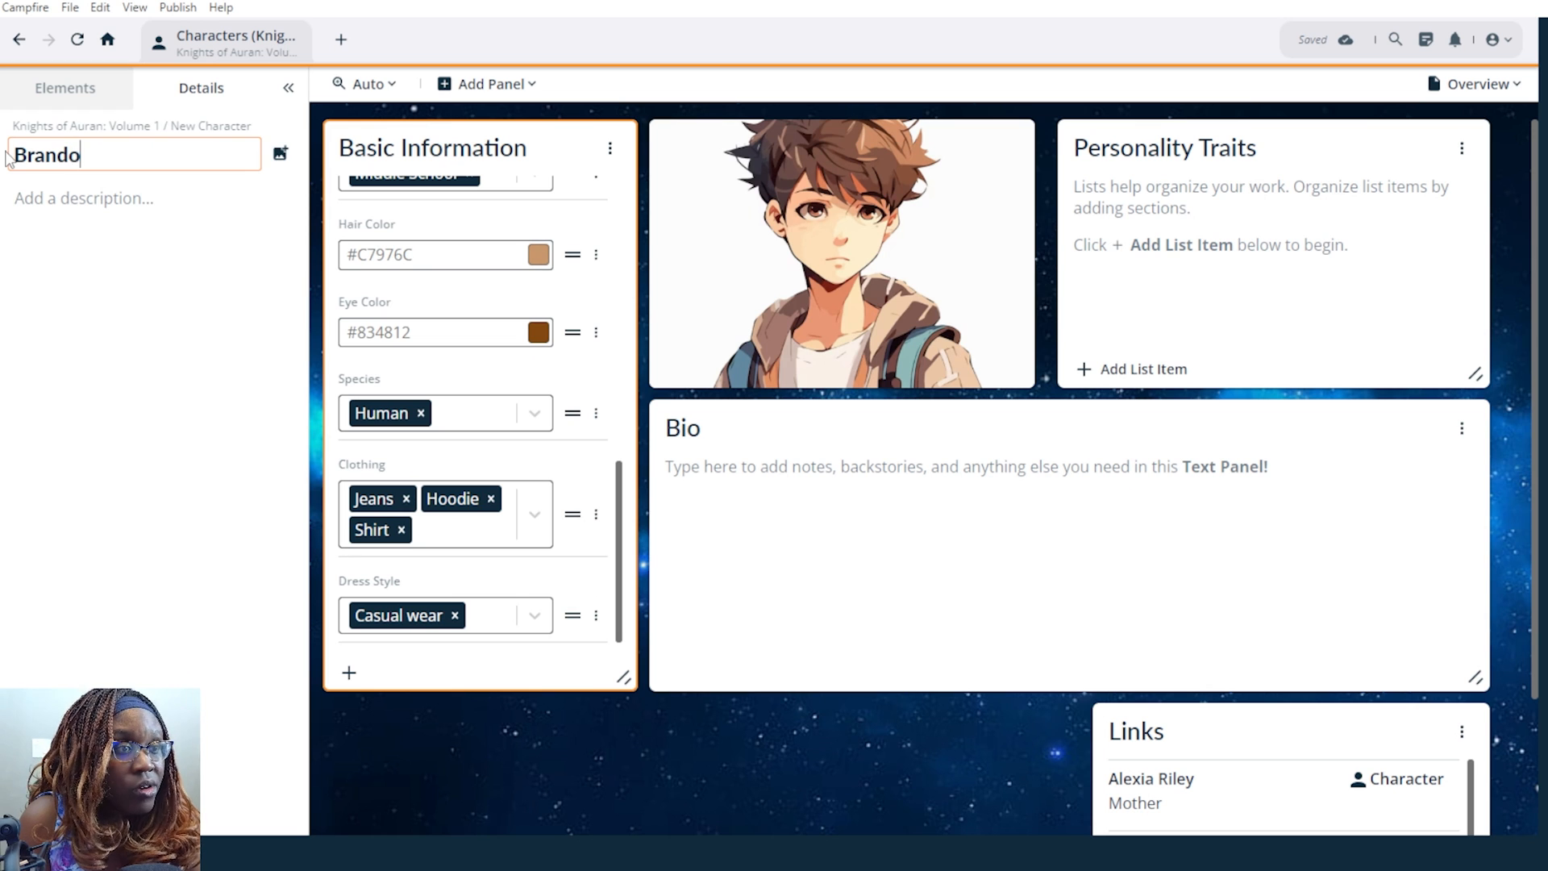
{"action": "type", "text": "n Rilet"}
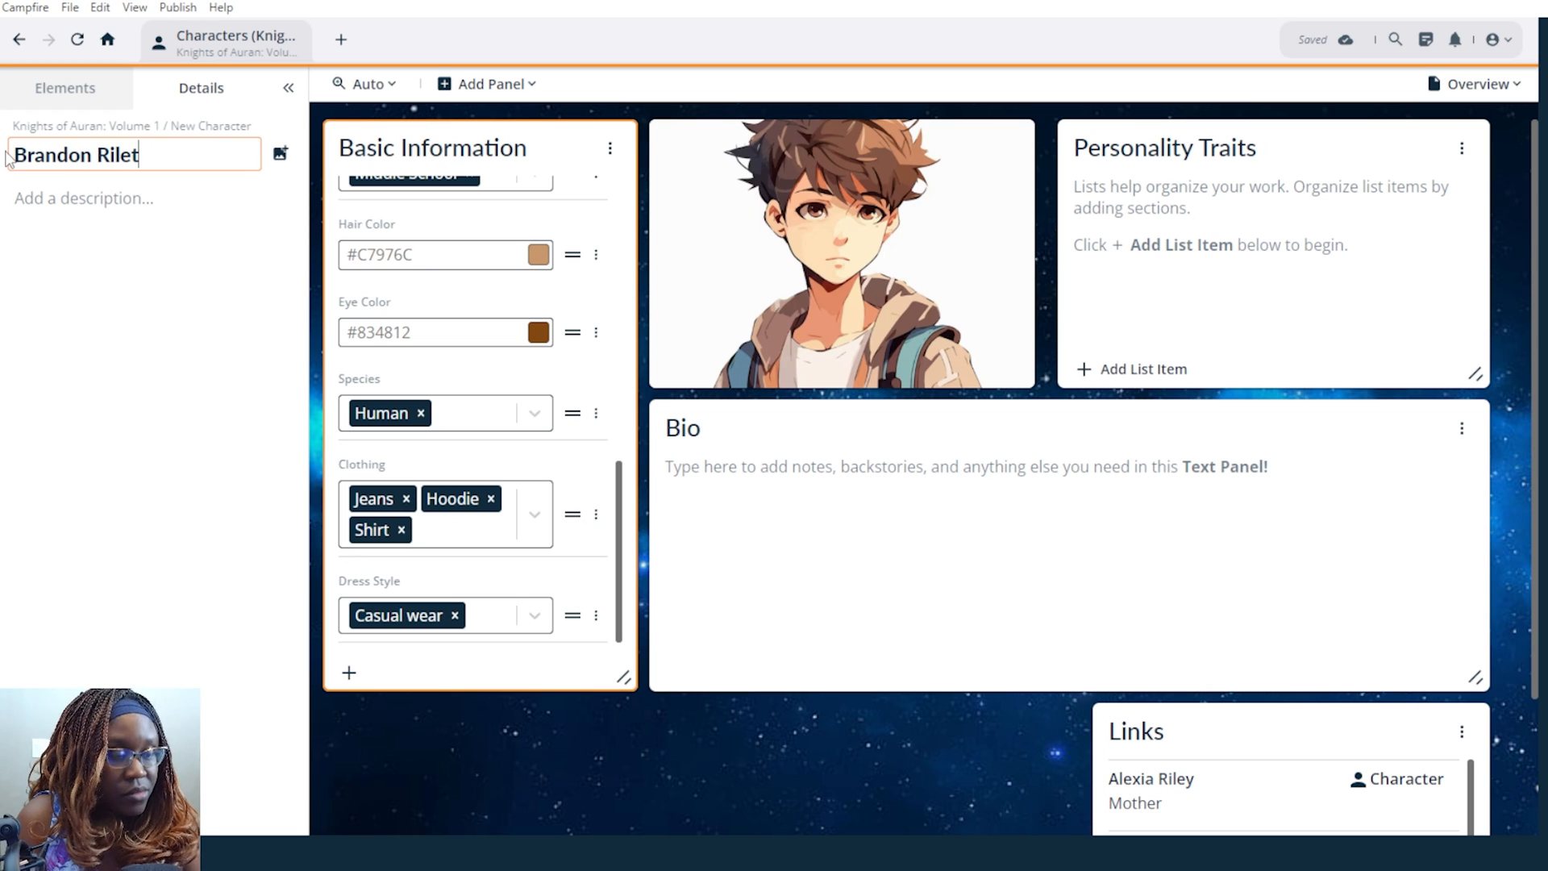
{"action": "key", "text": "BackSpace"}
{"action": "type", "text": "y"}
{"action": "key", "text": "Return"}
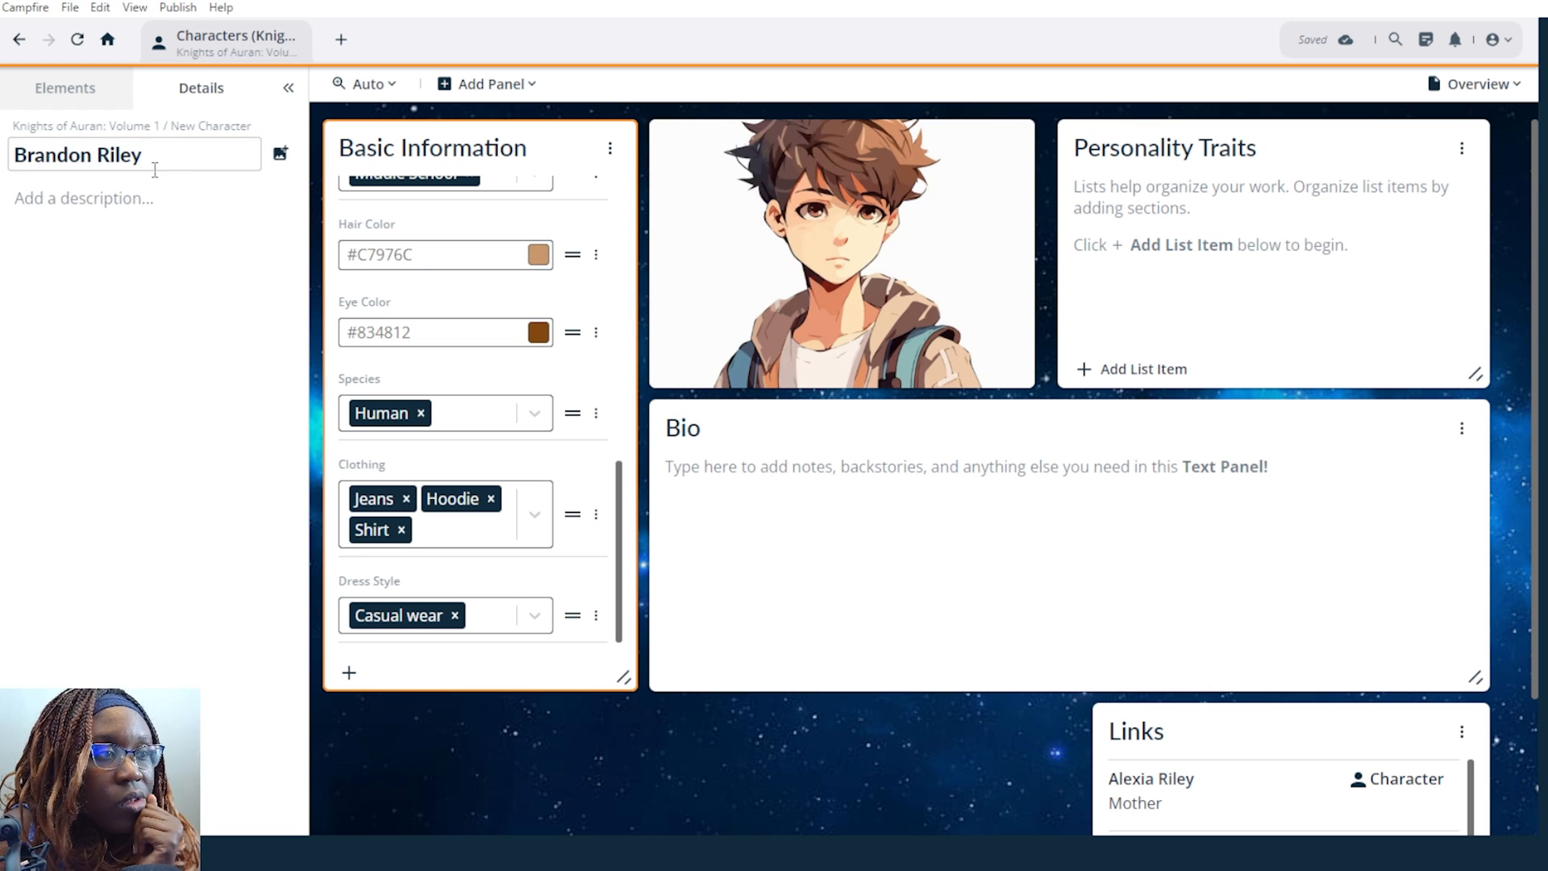
Fill in the short description beneath the character's title, stating whose younger brother he is.
{"action": "left_click", "coordinate": [134, 204]}
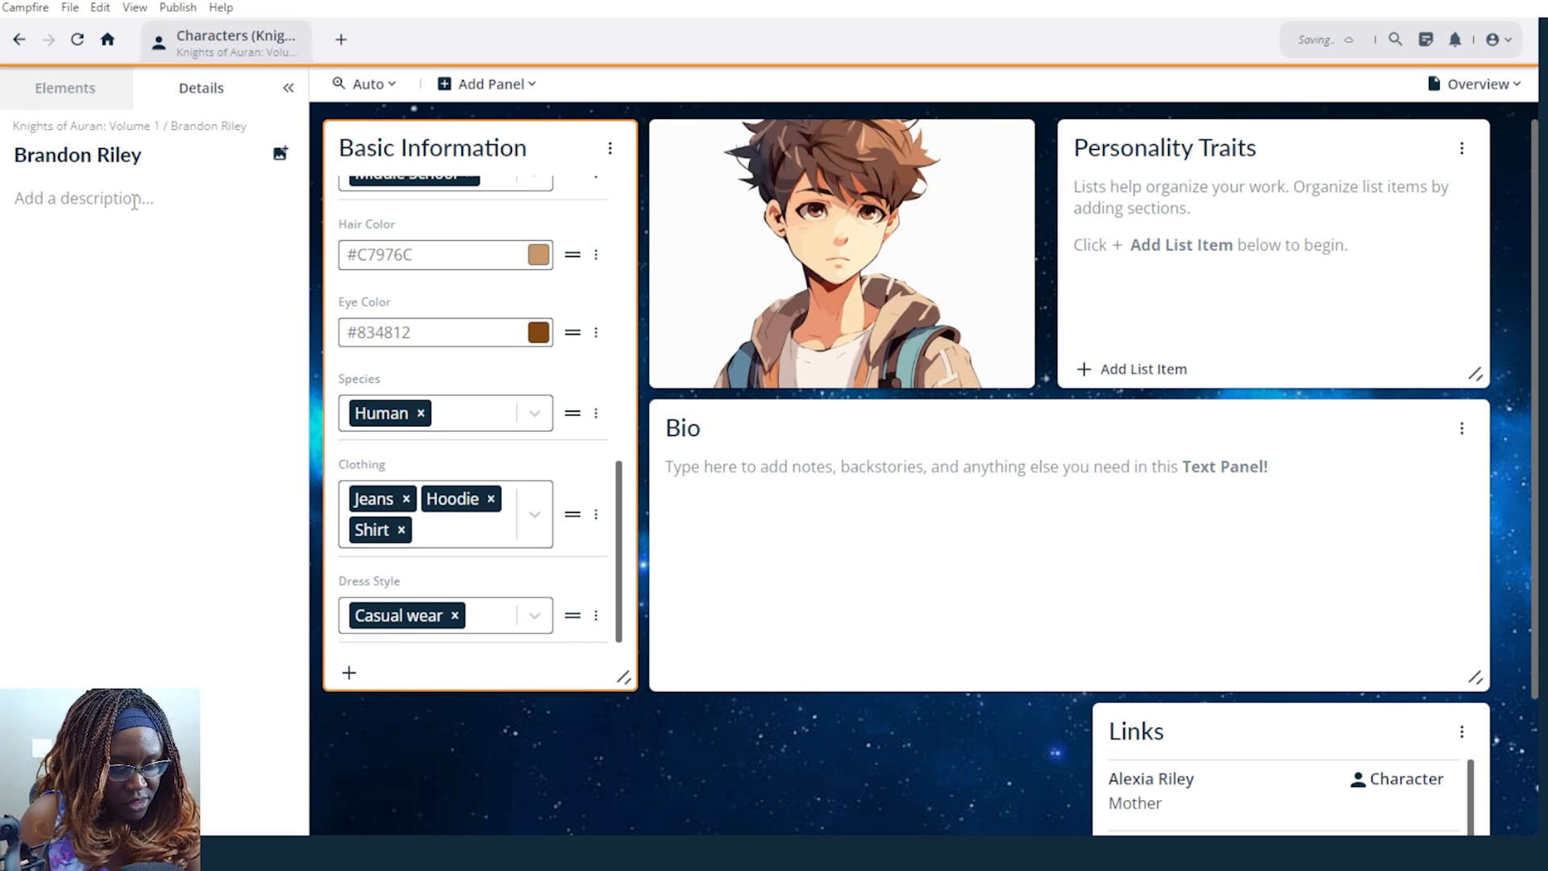
{"action": "type", "text": "Kev"}
{"action": "type", "text": "in's young"}
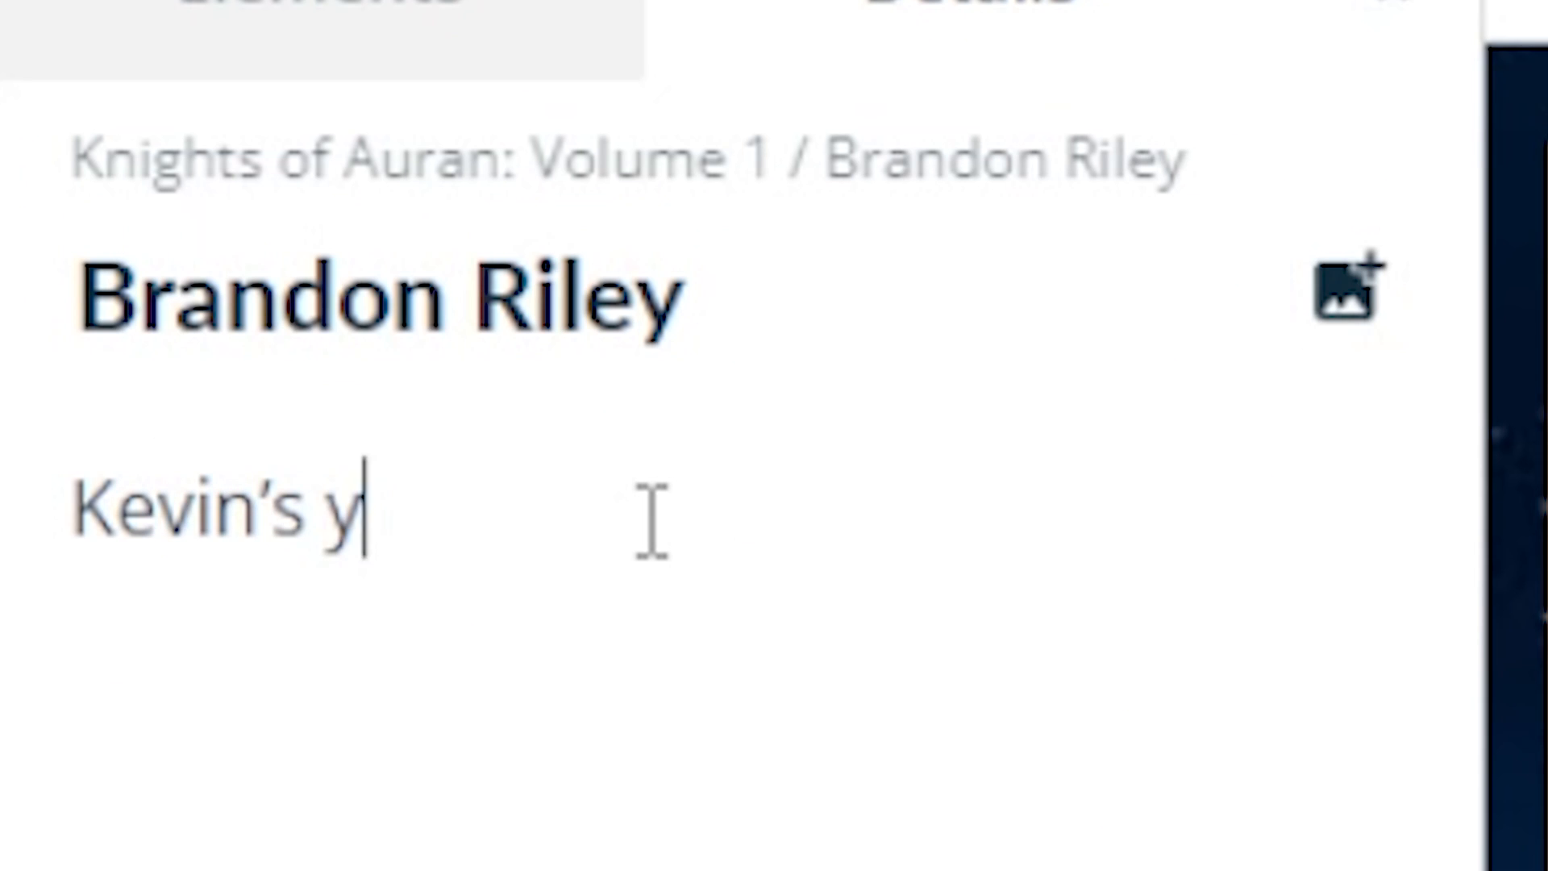
{"action": "type", "text": "er "}
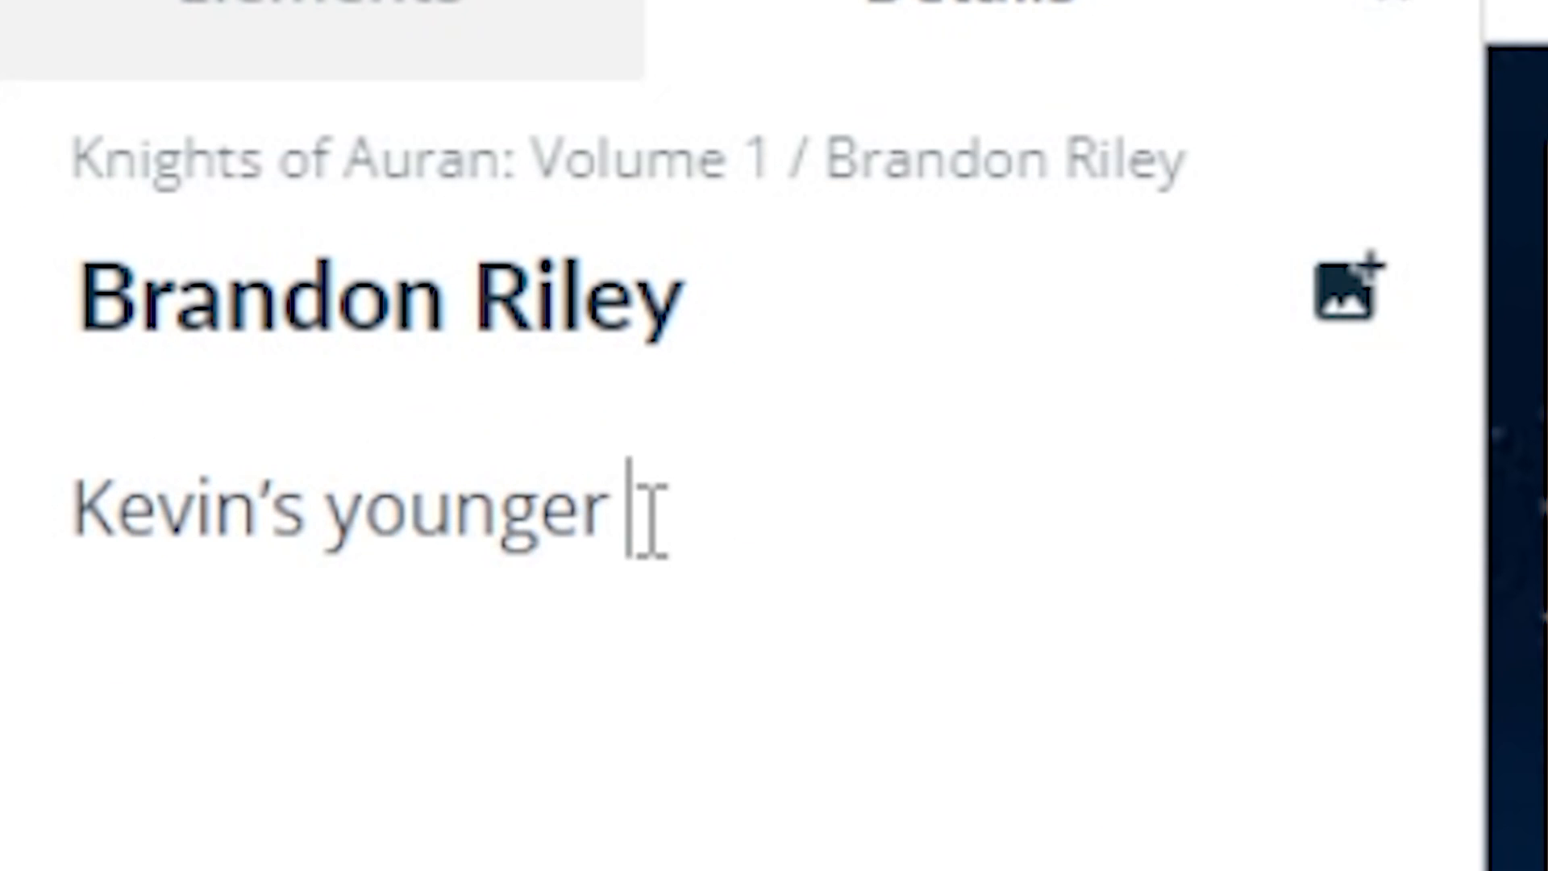
{"action": "type", "text": "Brother"}
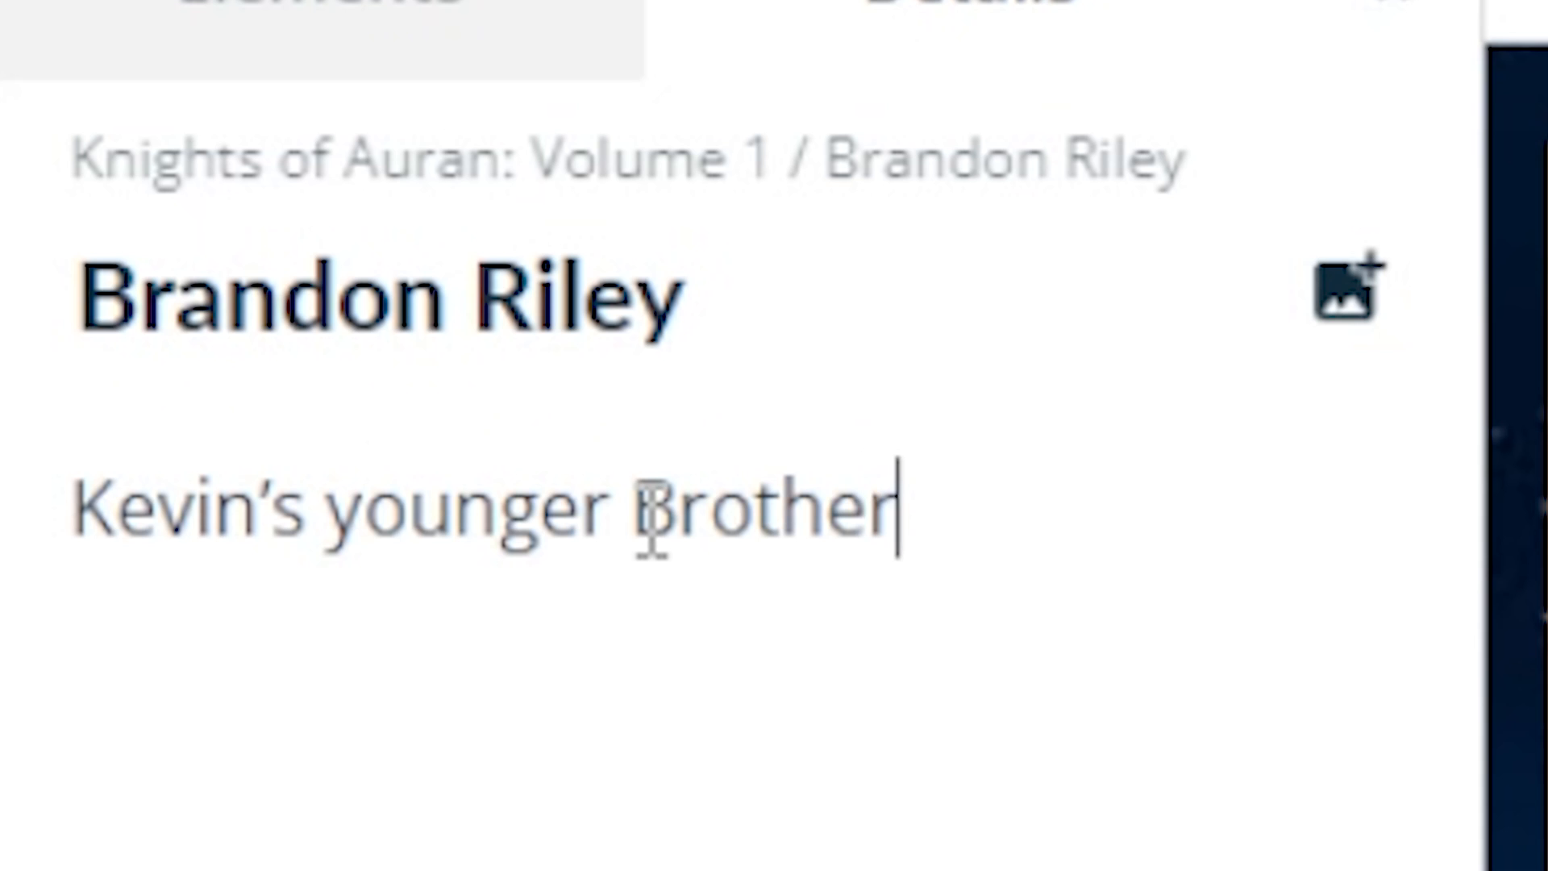
{"action": "key", "text": "BackSpace"}
{"action": "key", "text": "BackSpace"}
{"action": "key", "text": "BackSpace"}
{"action": "key", "text": "BackSpace"}
{"action": "key", "text": "BackSpace"}
{"action": "key", "text": "BackSpace"}
{"action": "key", "text": "BackSpace"}
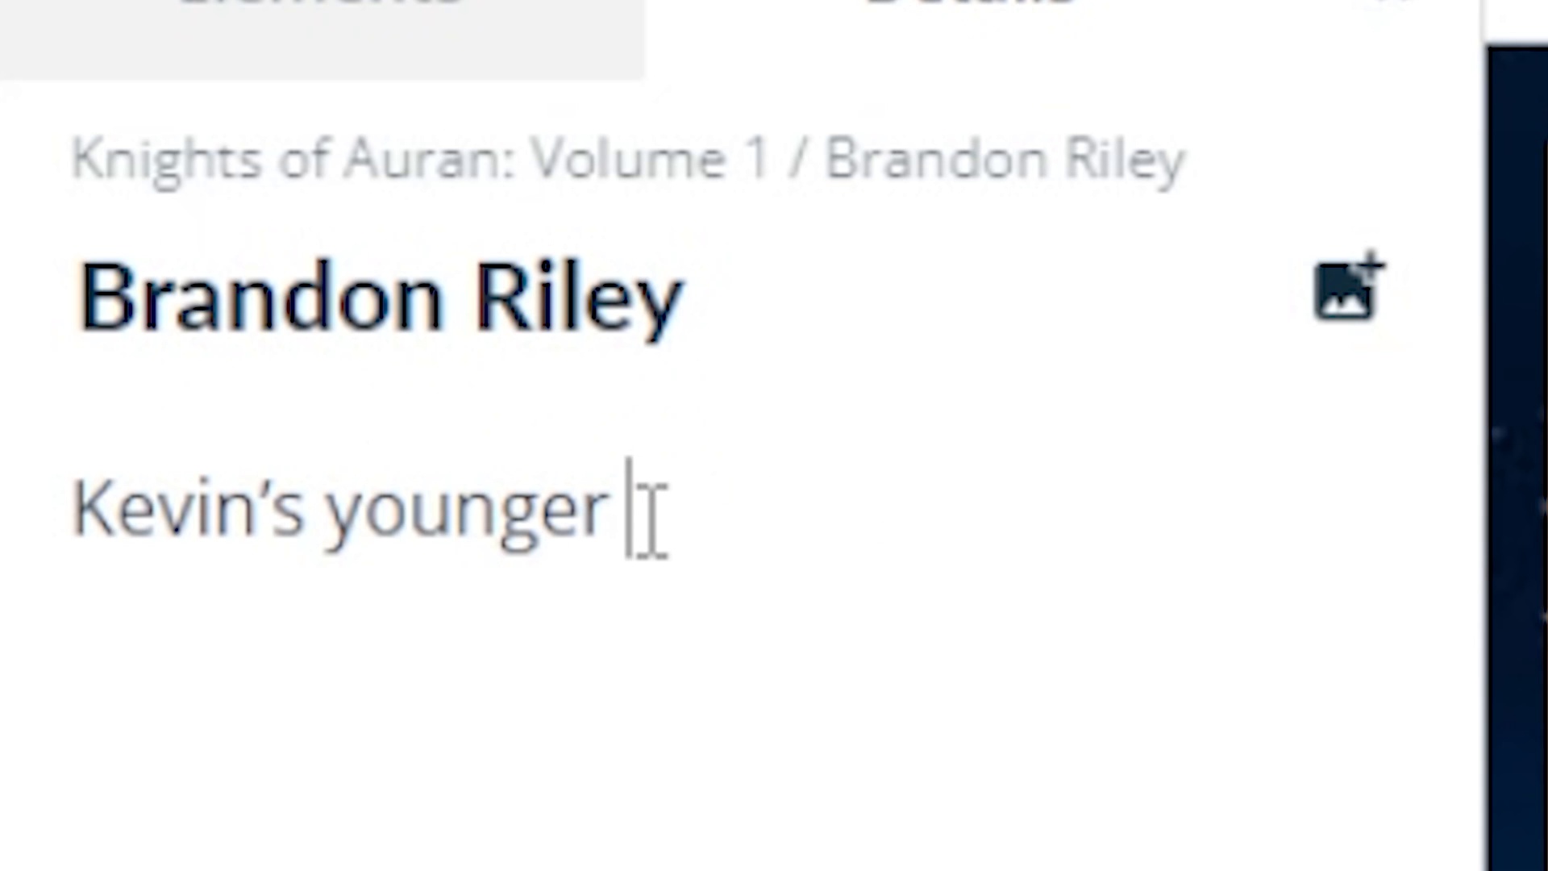
{"action": "type", "text": "brother"}
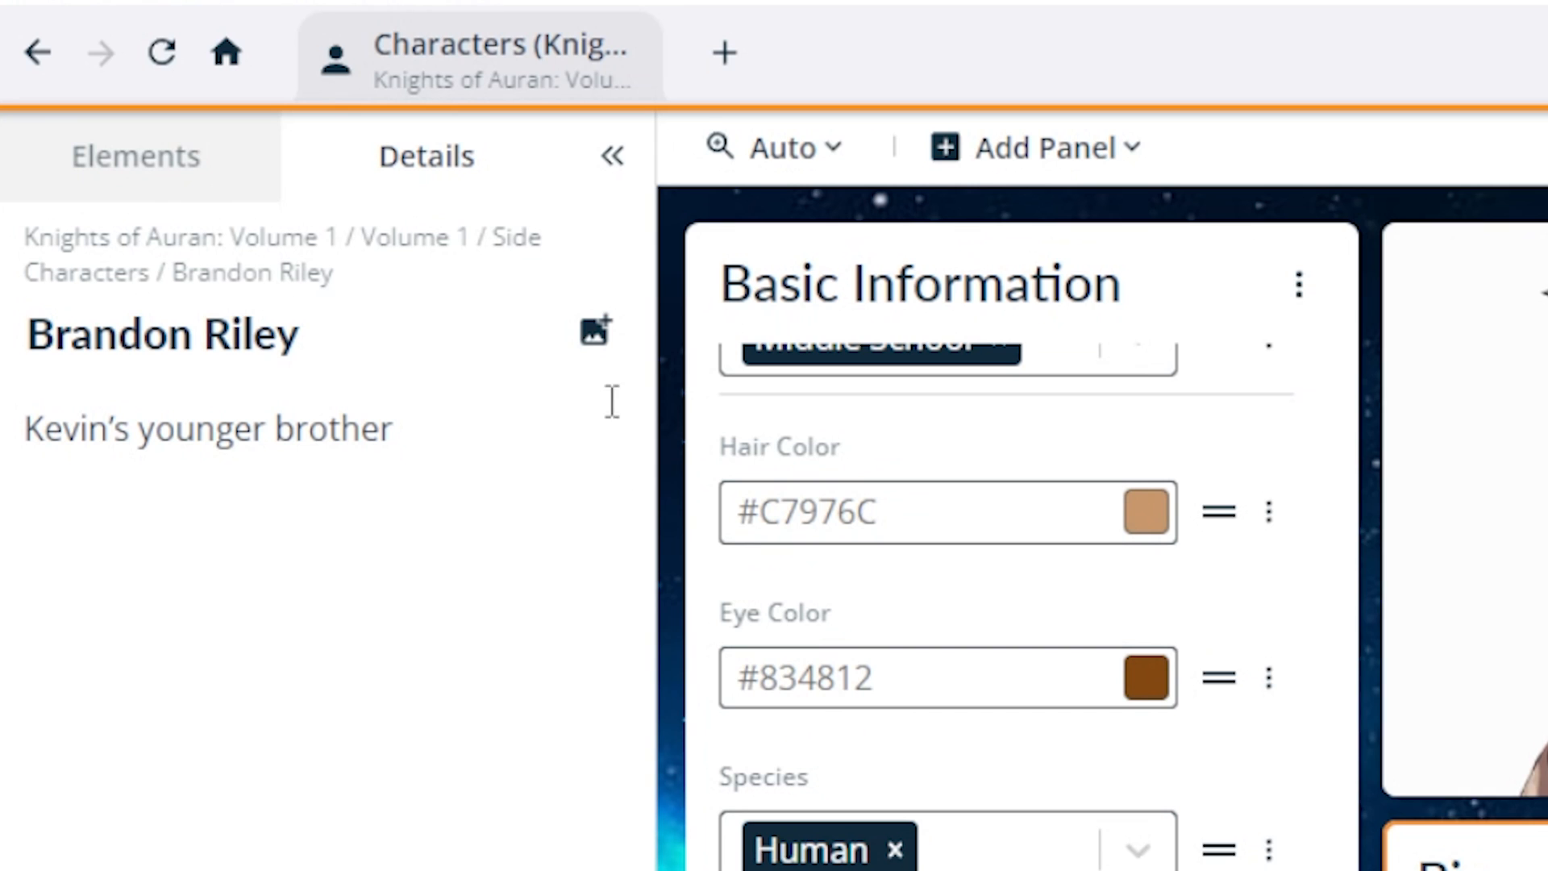
Set the character's element image to the brown-haired boy's portrait from the Character Profile album.
{"action": "left_click", "coordinate": [595, 331]}
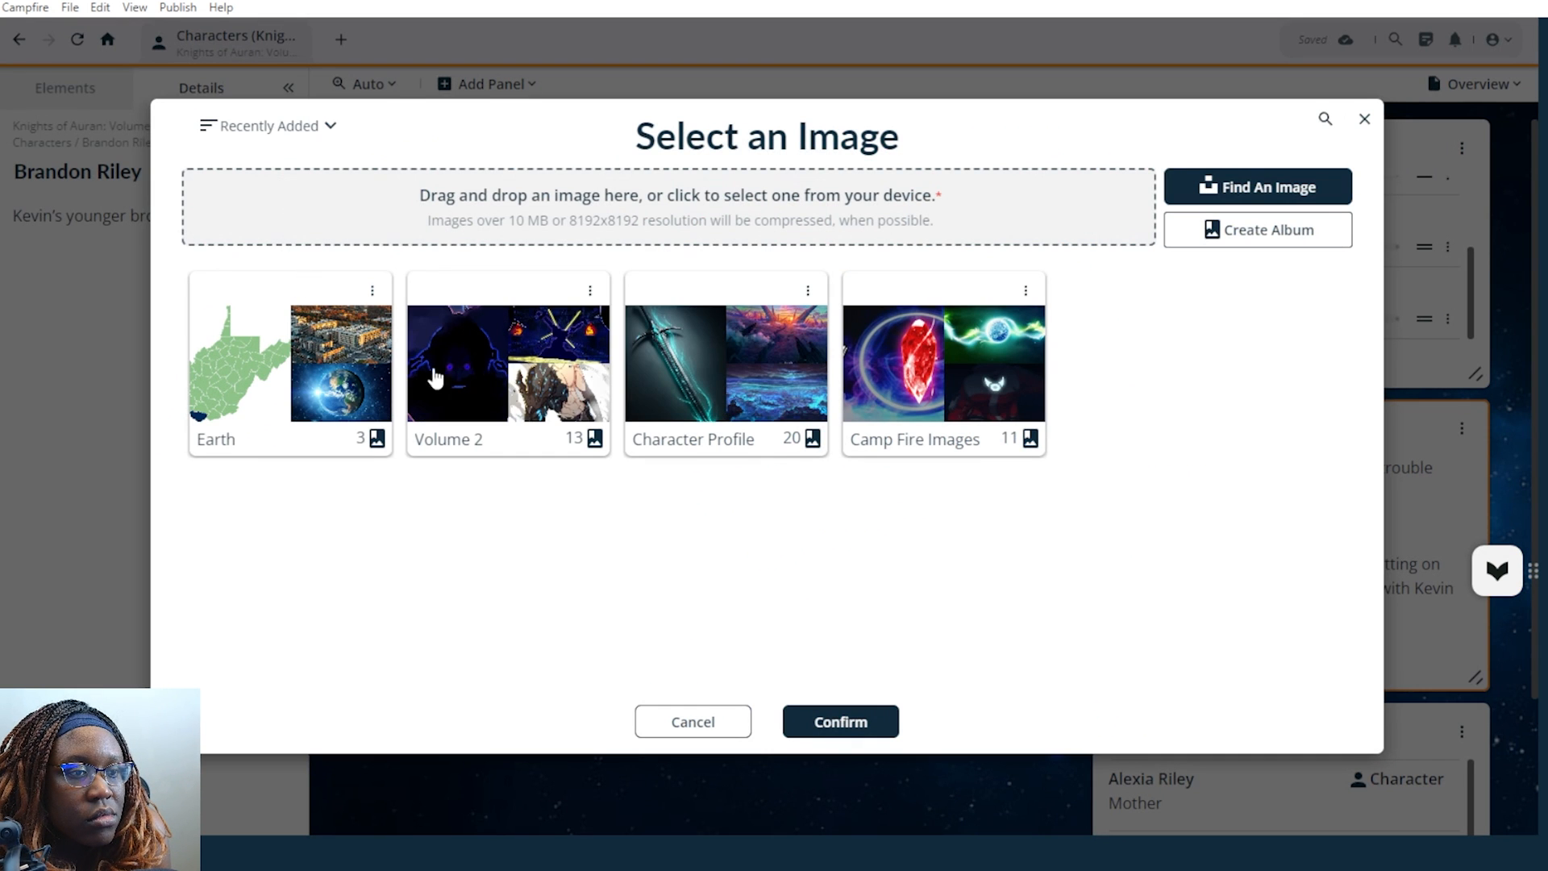
{"action": "left_click", "coordinate": [696, 371]}
{"action": "left_click", "coordinate": [899, 621]}
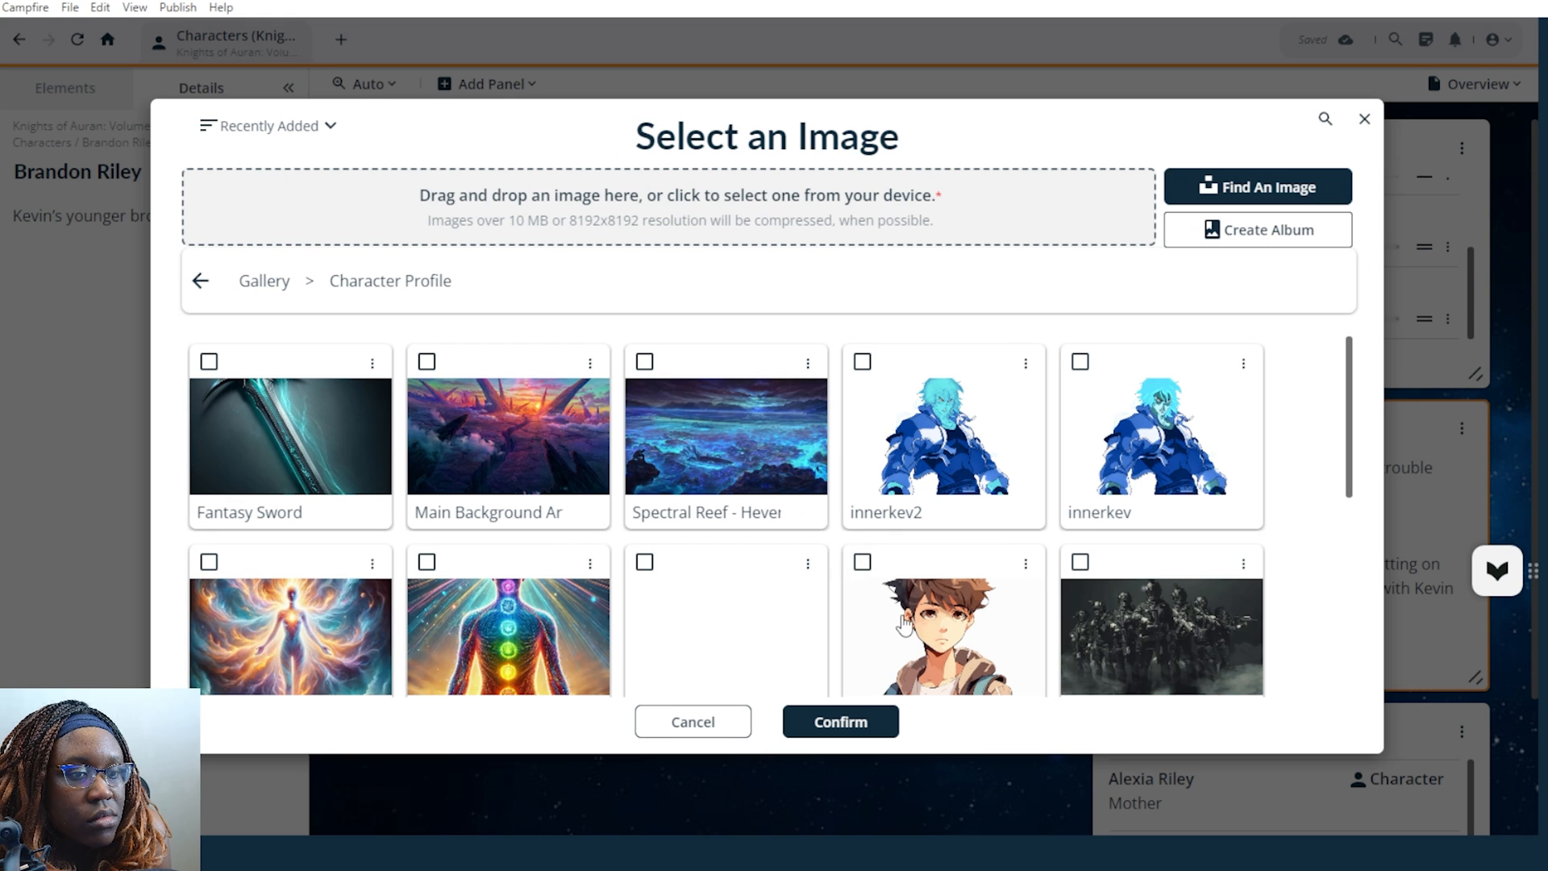
{"action": "left_click", "coordinate": [841, 721]}
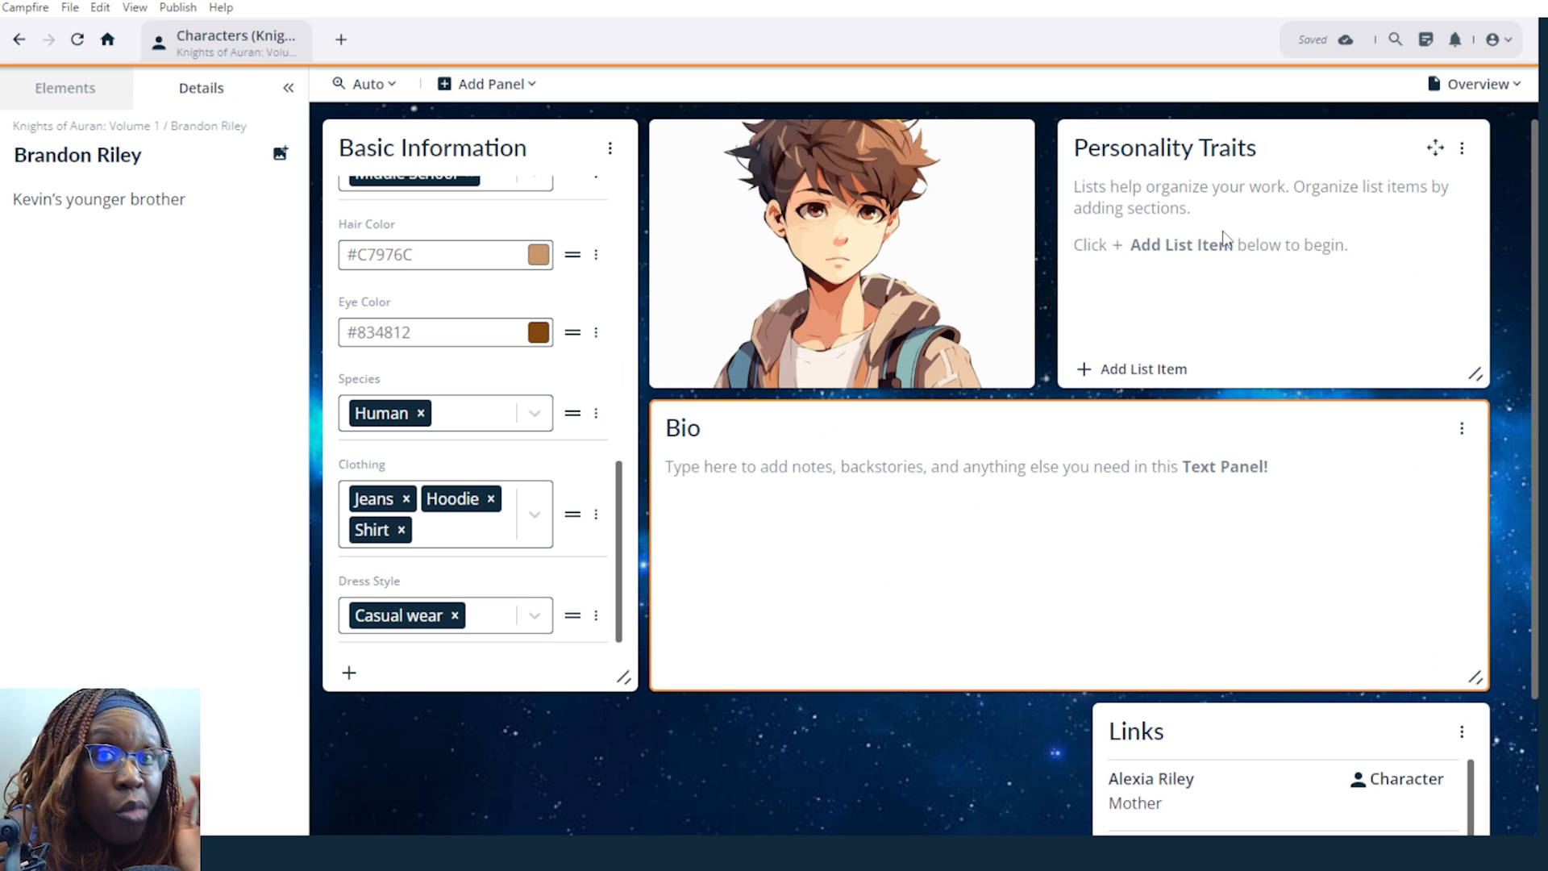
{"action": "left_click", "coordinate": [1087, 372]}
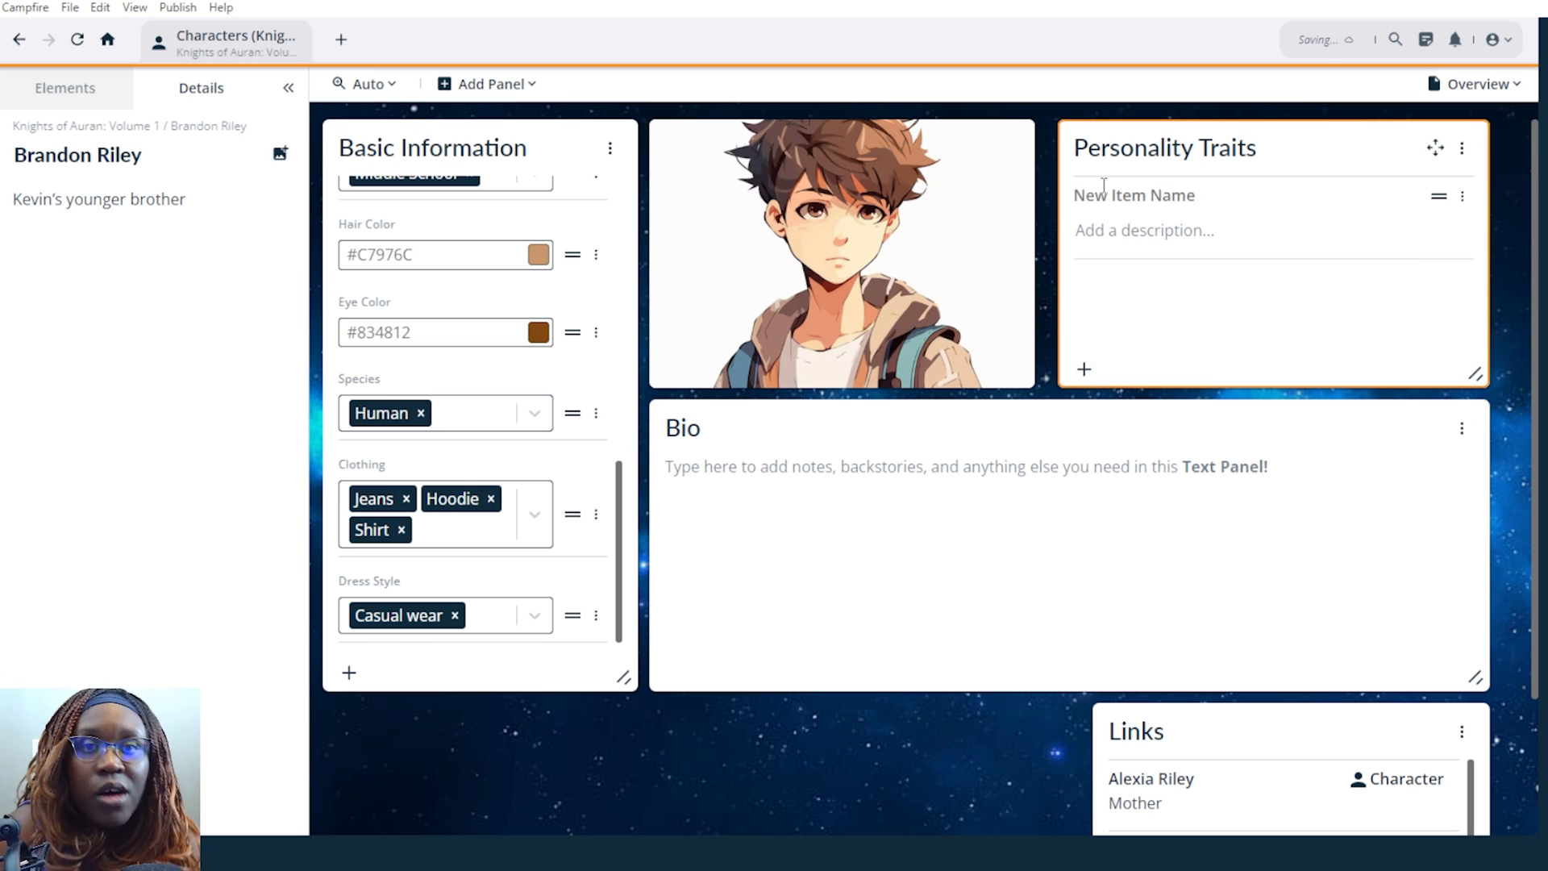
{"action": "type", "text": "sarcastic"}
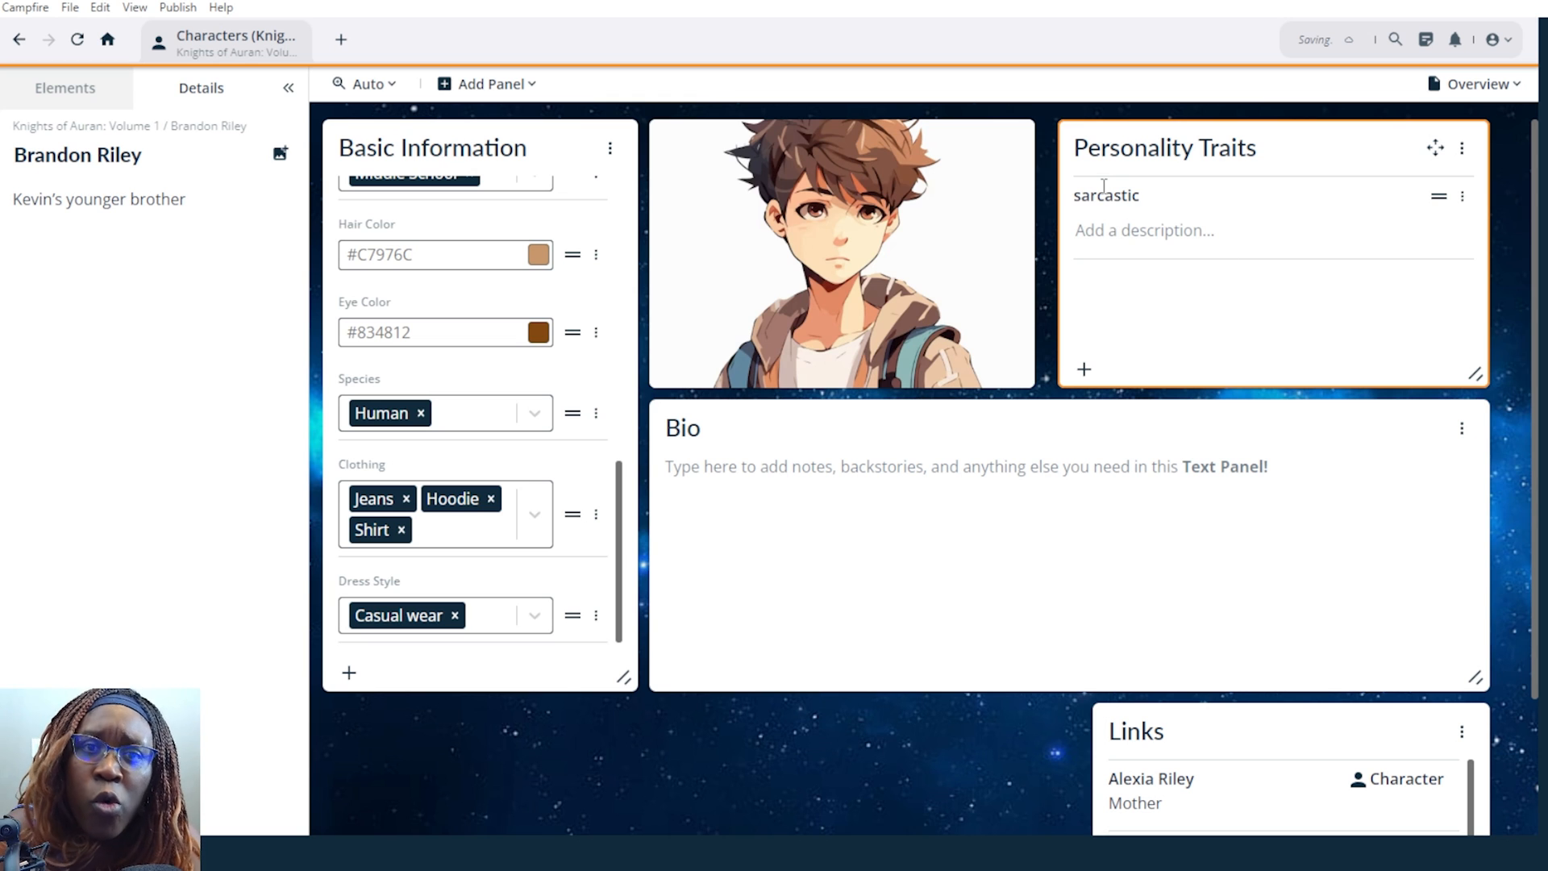
{"action": "left_click", "coordinate": [1462, 195]}
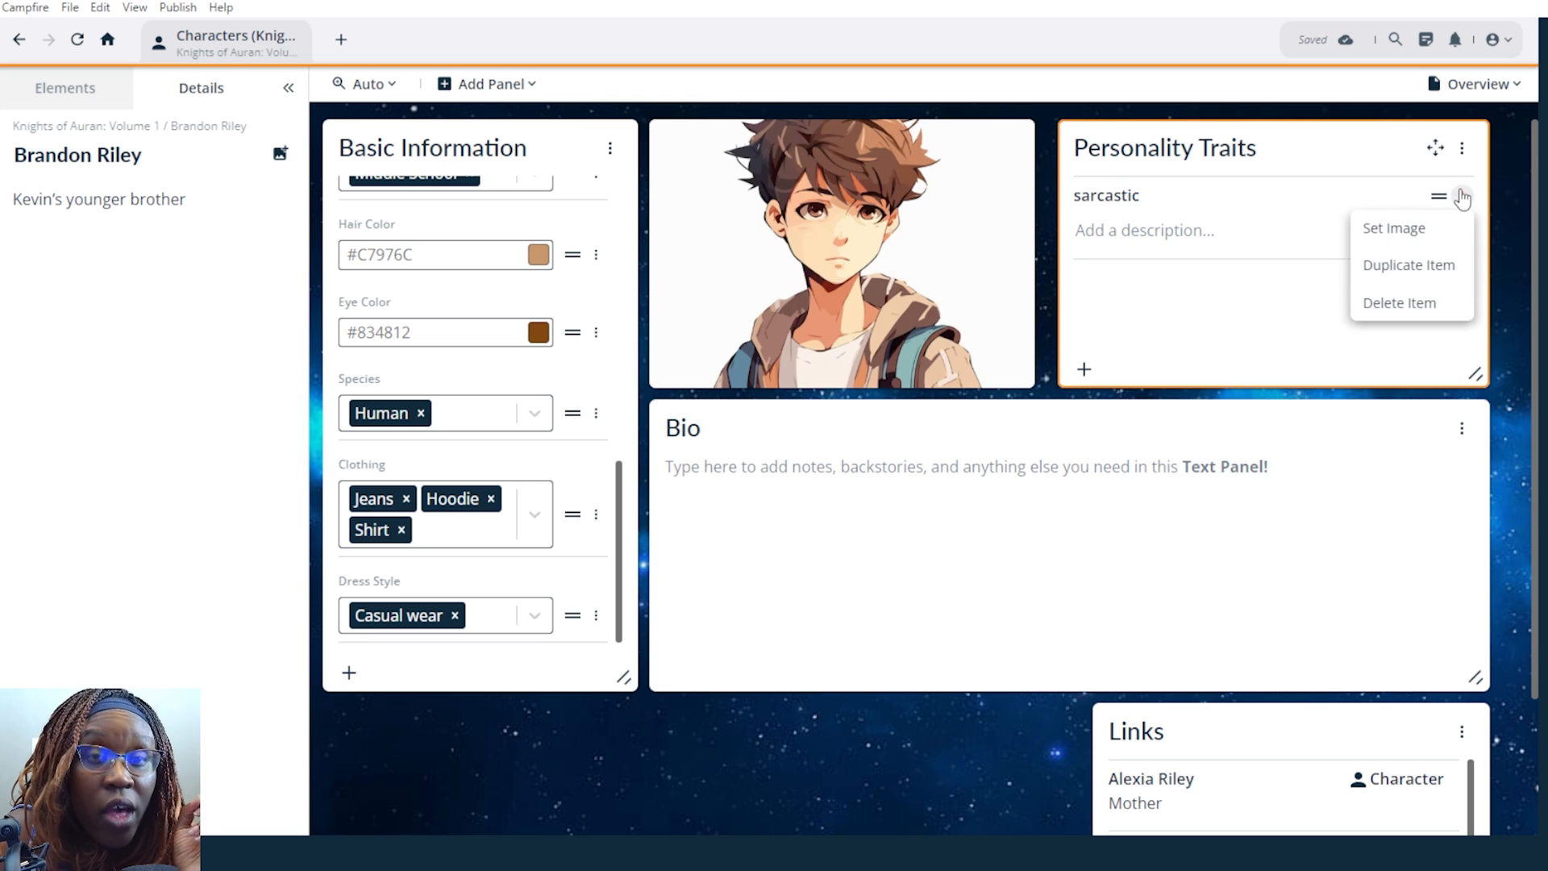
{"action": "left_click", "coordinate": [1391, 304]}
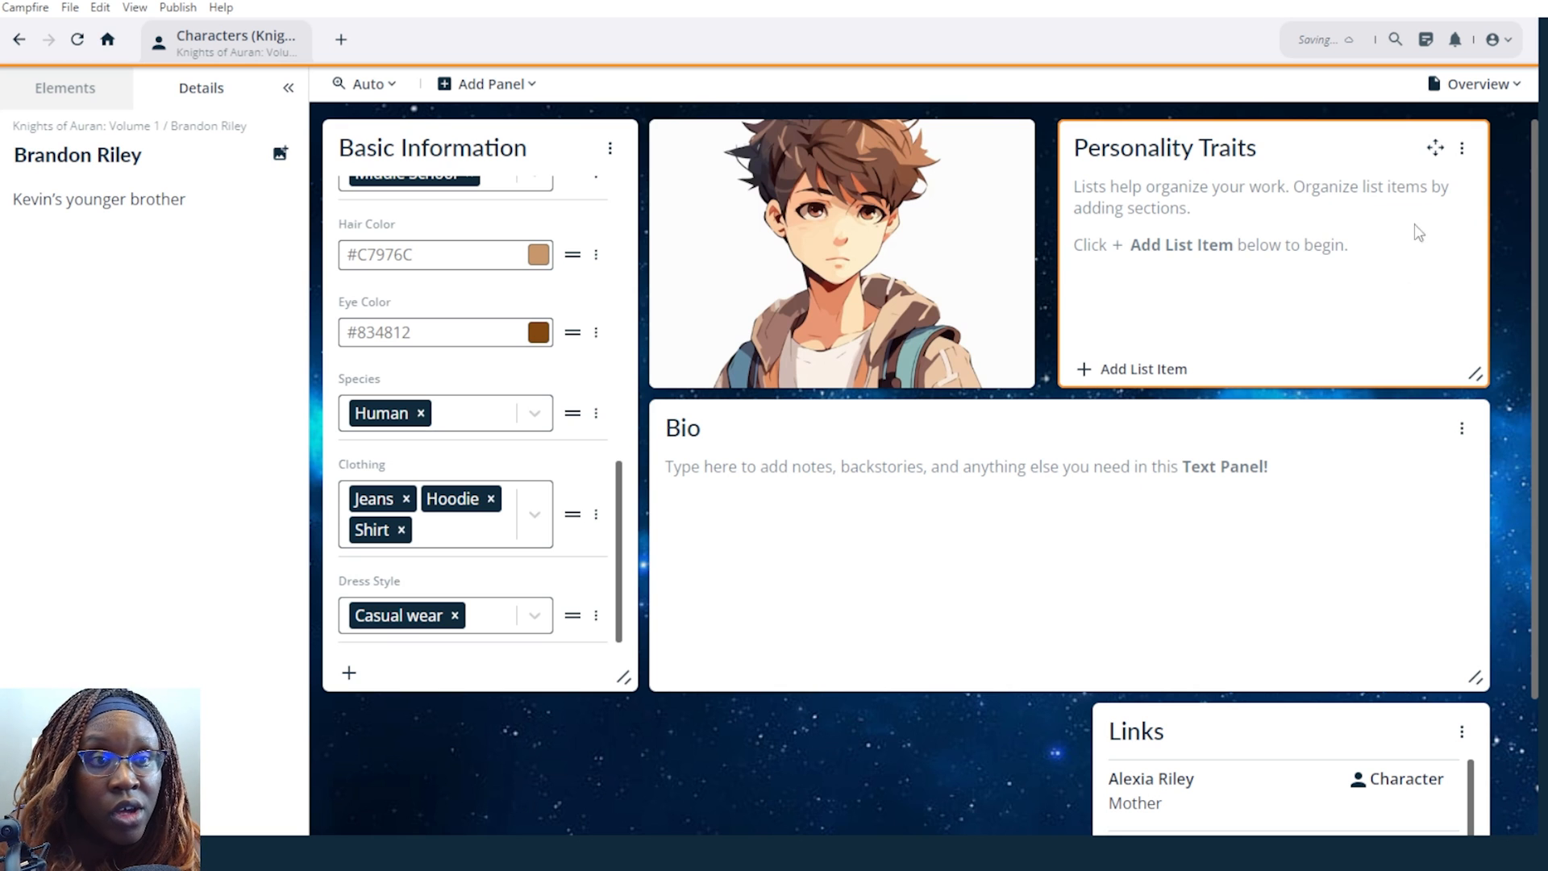
Delete the Personality Traits panel from the character page.
{"action": "left_click", "coordinate": [1462, 148]}
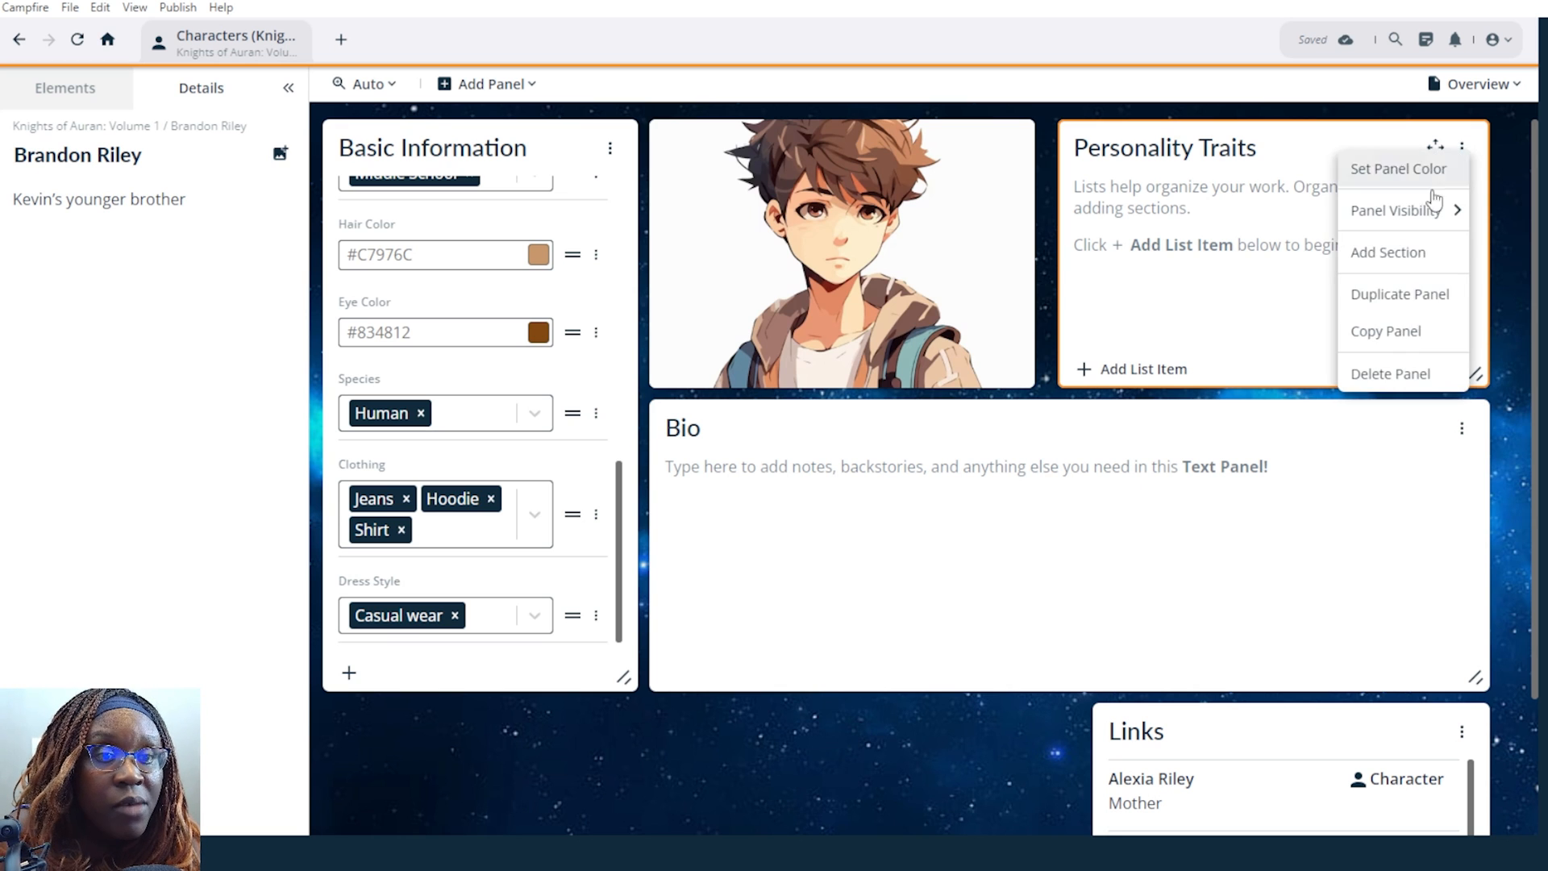
{"action": "left_click", "coordinate": [1397, 373]}
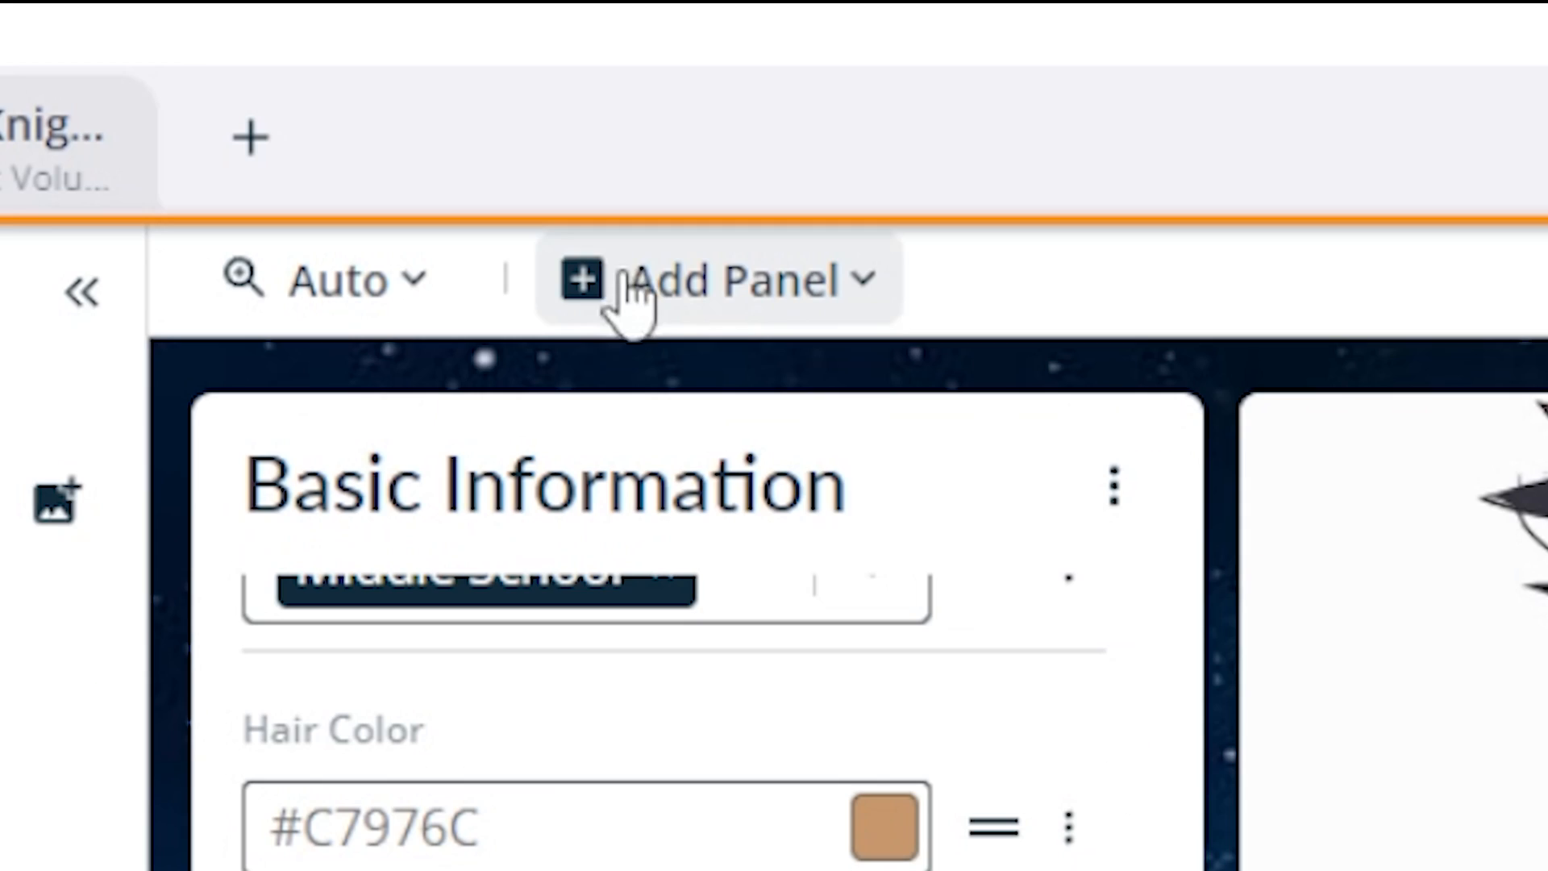
Add an Attributes Panel and fit it into the space beside the portrait, directly above the Bio panel and aligned with its outer edge.
{"action": "left_click", "coordinate": [645, 311]}
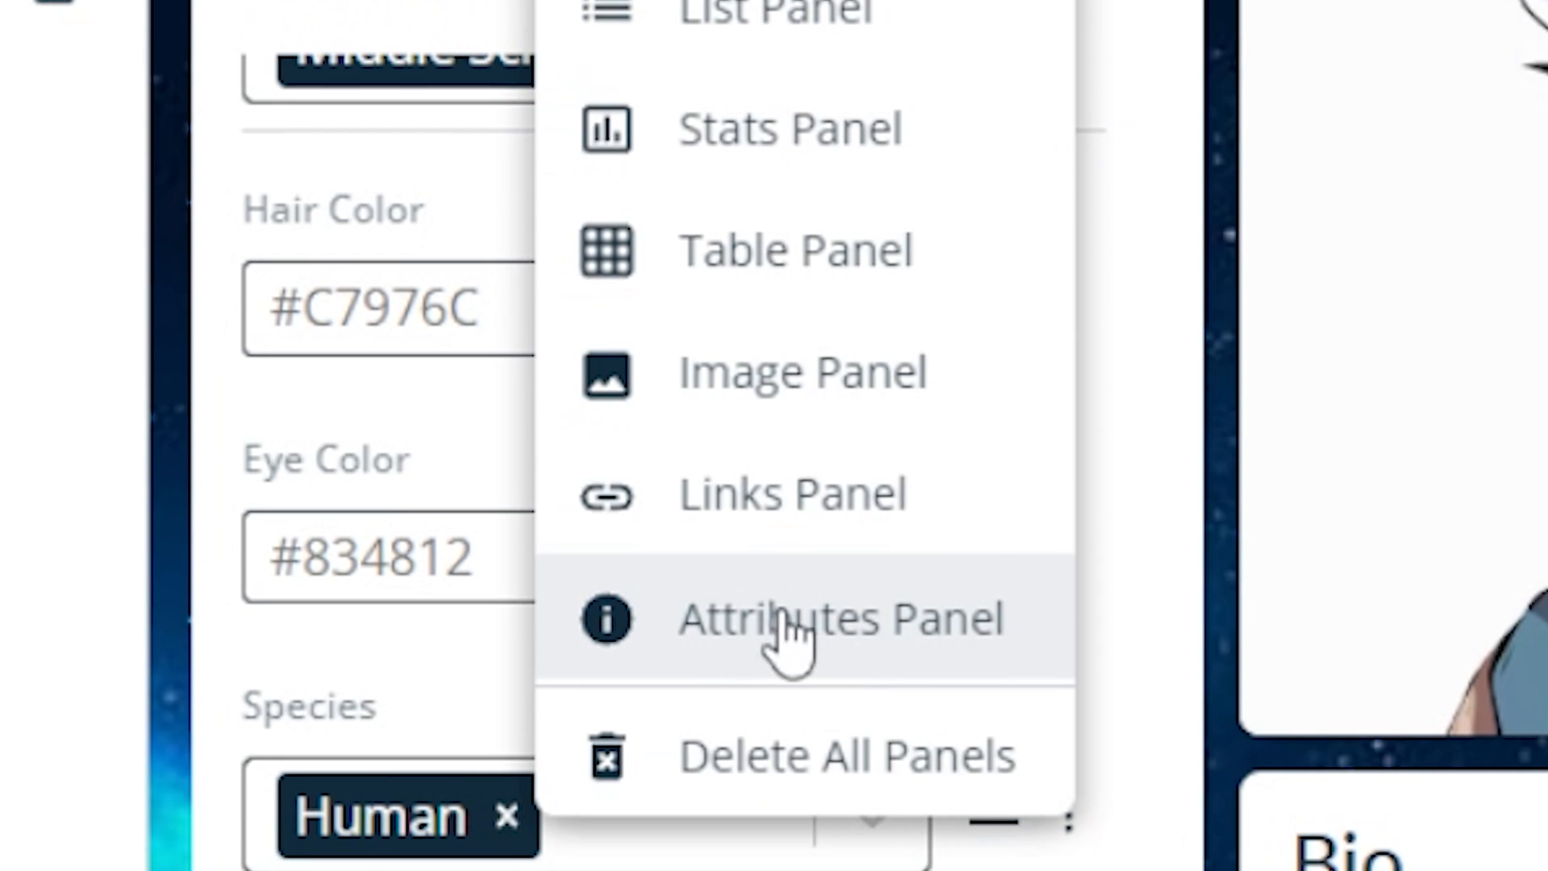
{"action": "left_click", "coordinate": [786, 637]}
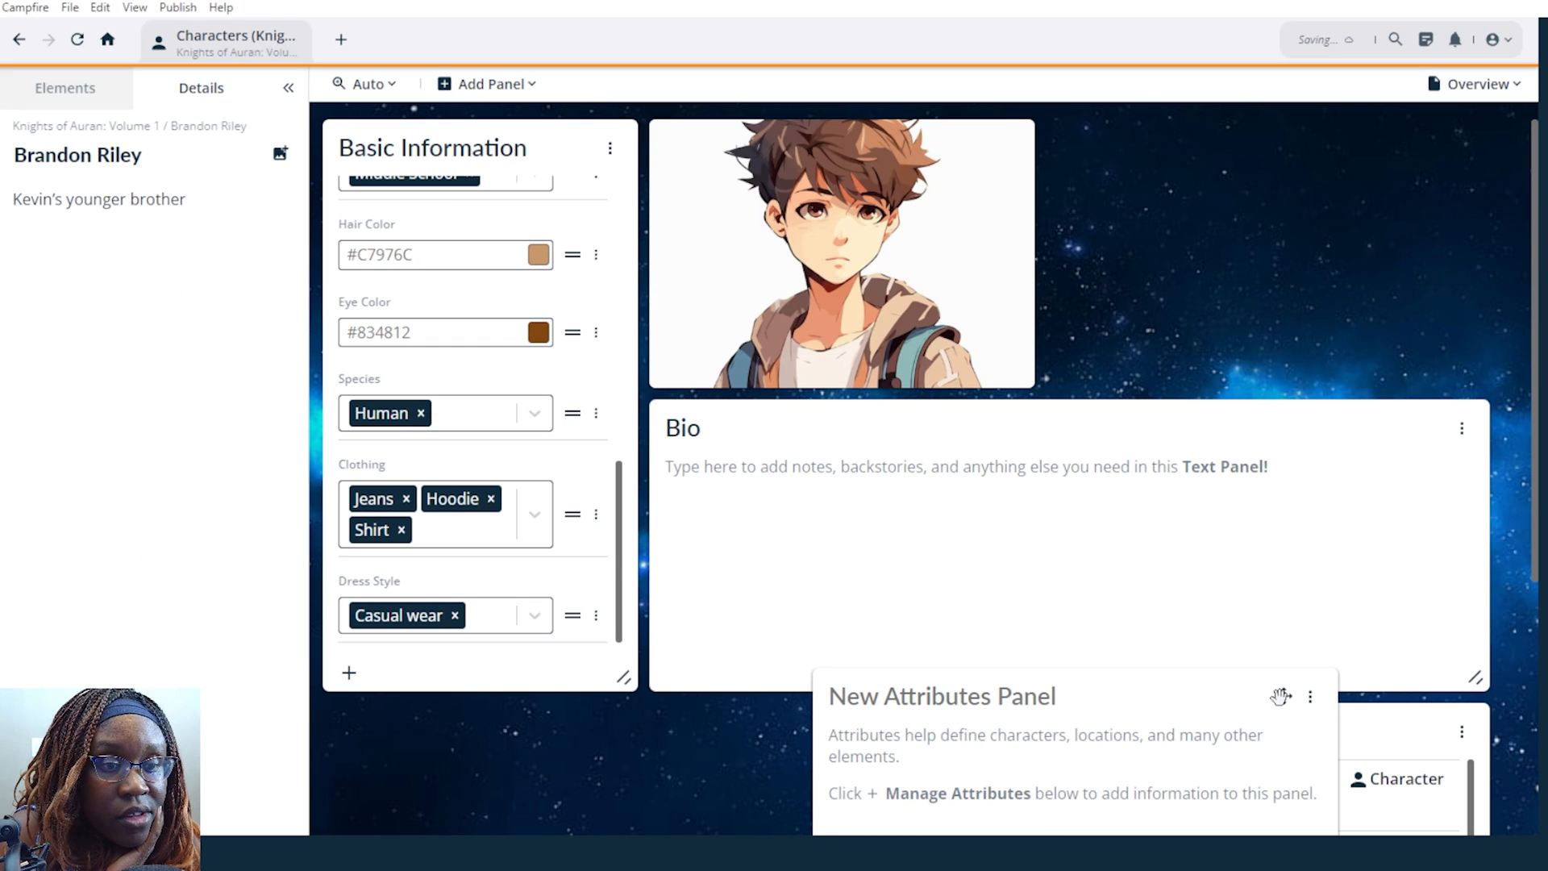
{"action": "left_click_drag", "start_coordinate": [1281, 696], "coordinate": [1456, 159]}
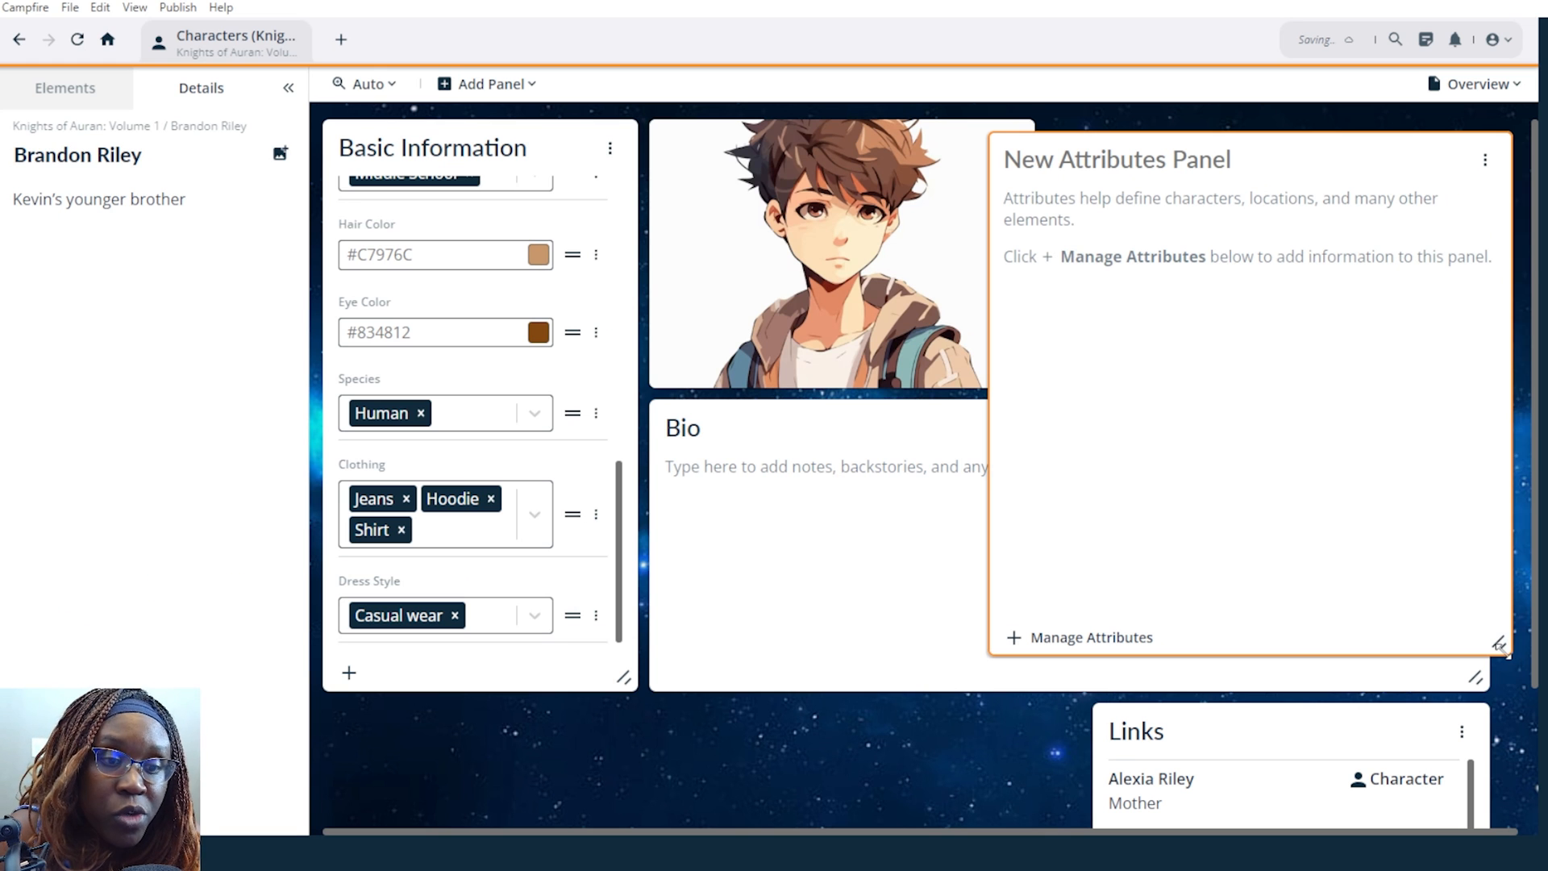
{"action": "left_click_drag", "start_coordinate": [1500, 645], "coordinate": [1385, 401]}
{"action": "mouse_move", "coordinate": [1345, 234]}
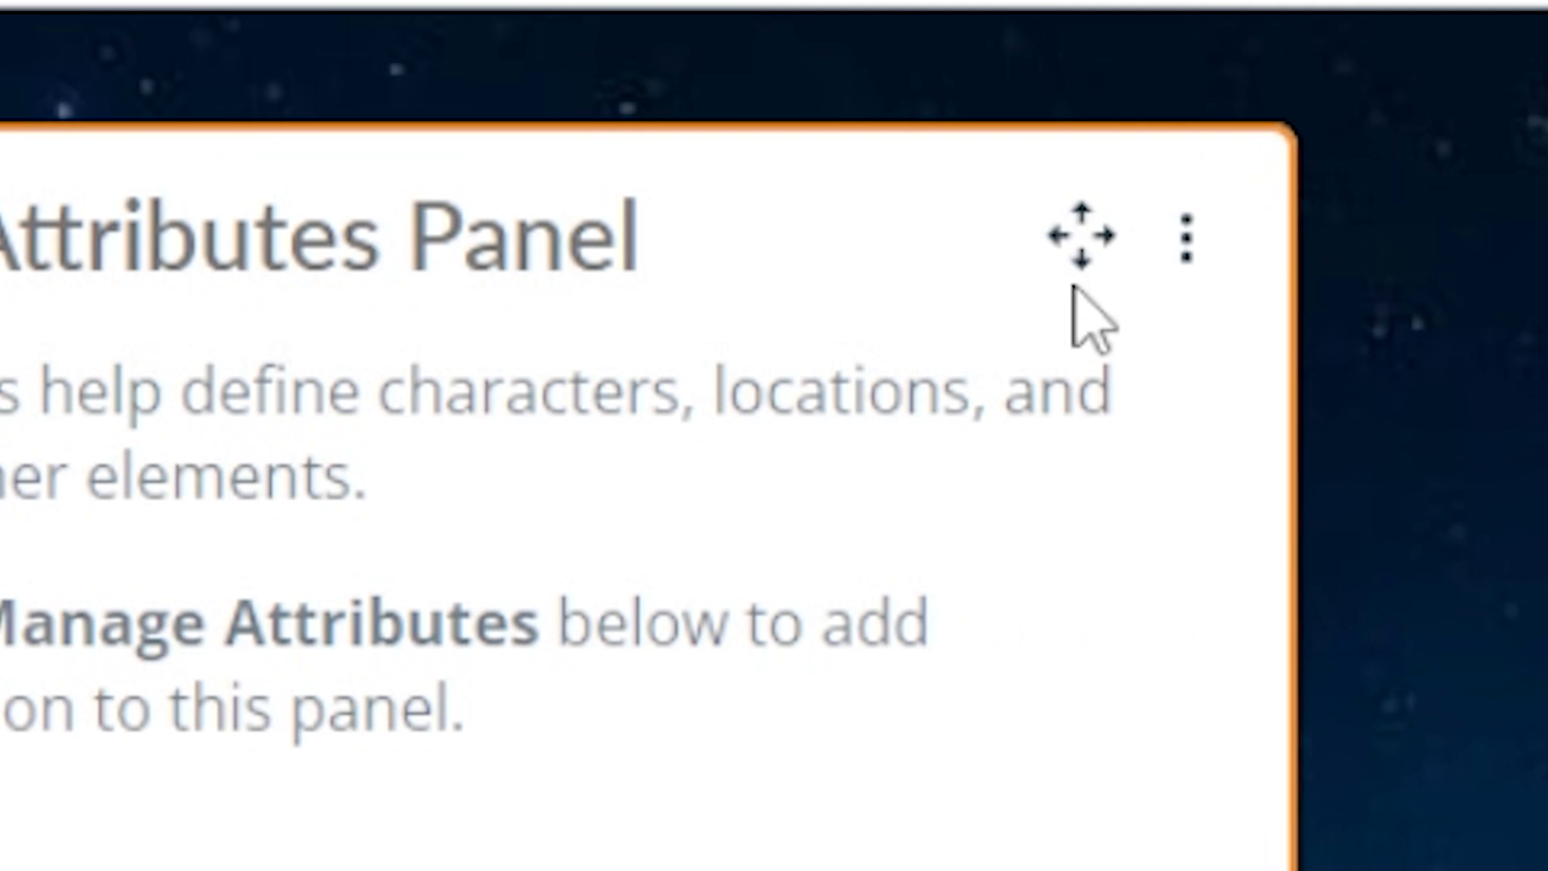
{"action": "left_click_drag", "start_coordinate": [1071, 235], "coordinate": [1400, 148]}
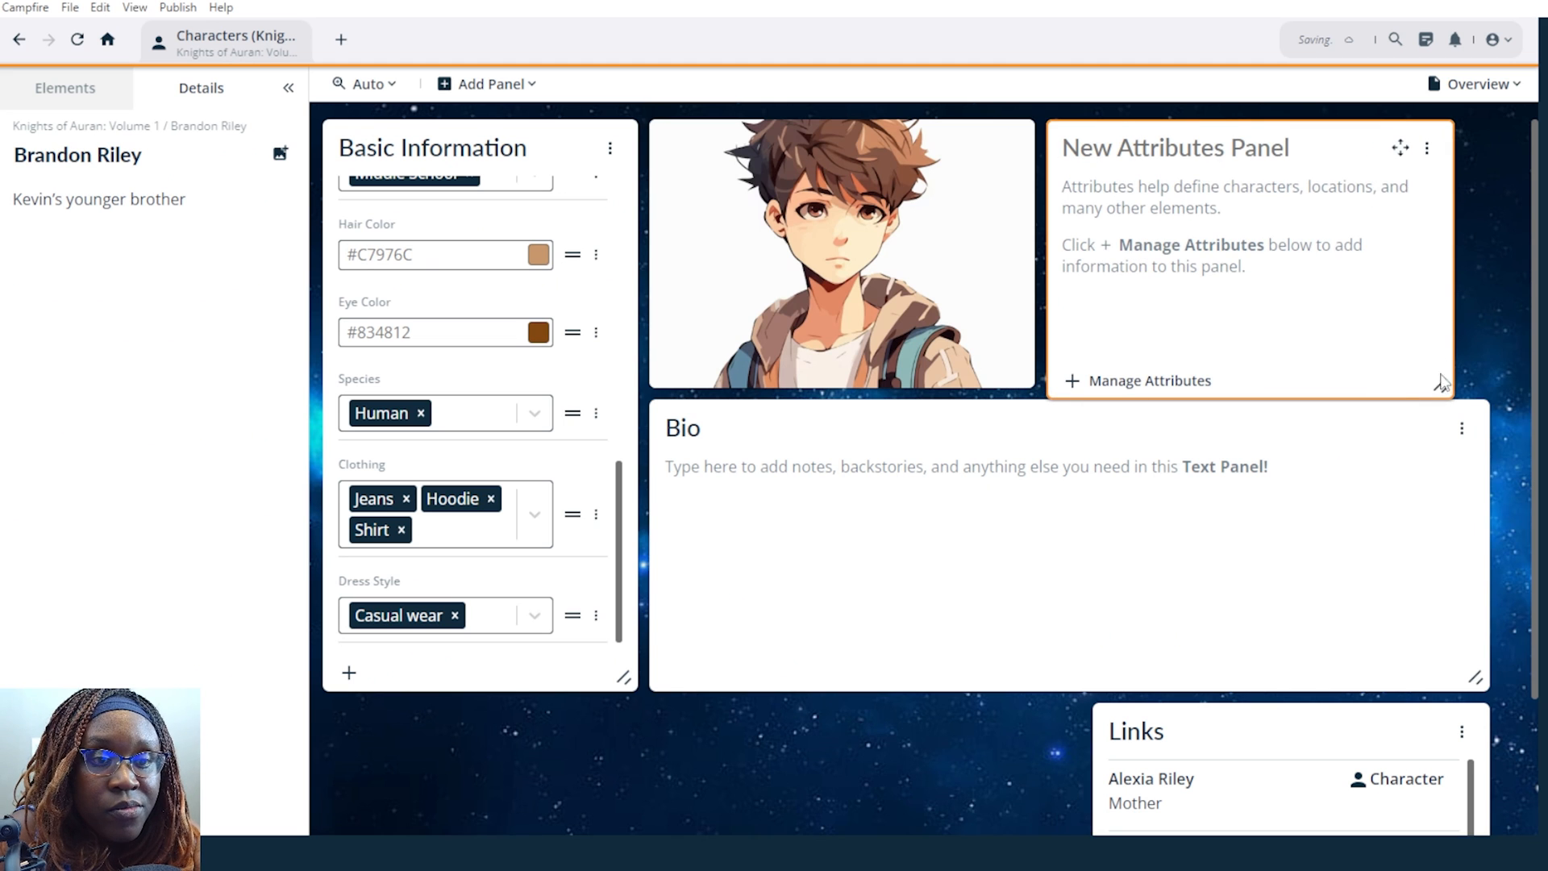
{"action": "left_click_drag", "start_coordinate": [1440, 386], "coordinate": [1476, 375]}
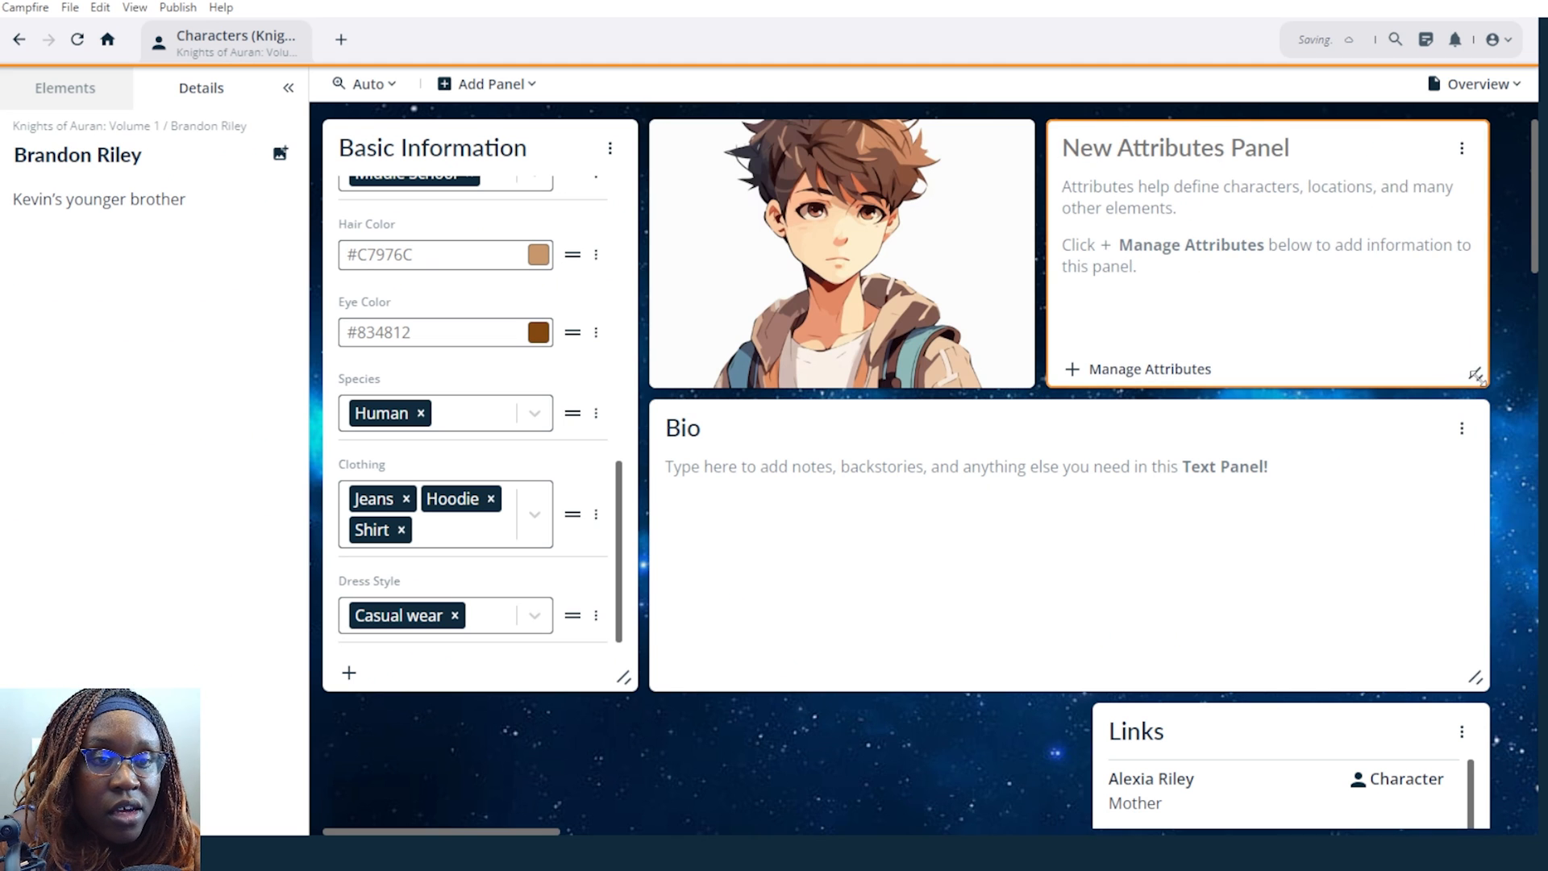
Title the new attributes panel Personality Traits.
{"action": "left_click", "coordinate": [1307, 154]}
{"action": "type", "text": "Personality"}
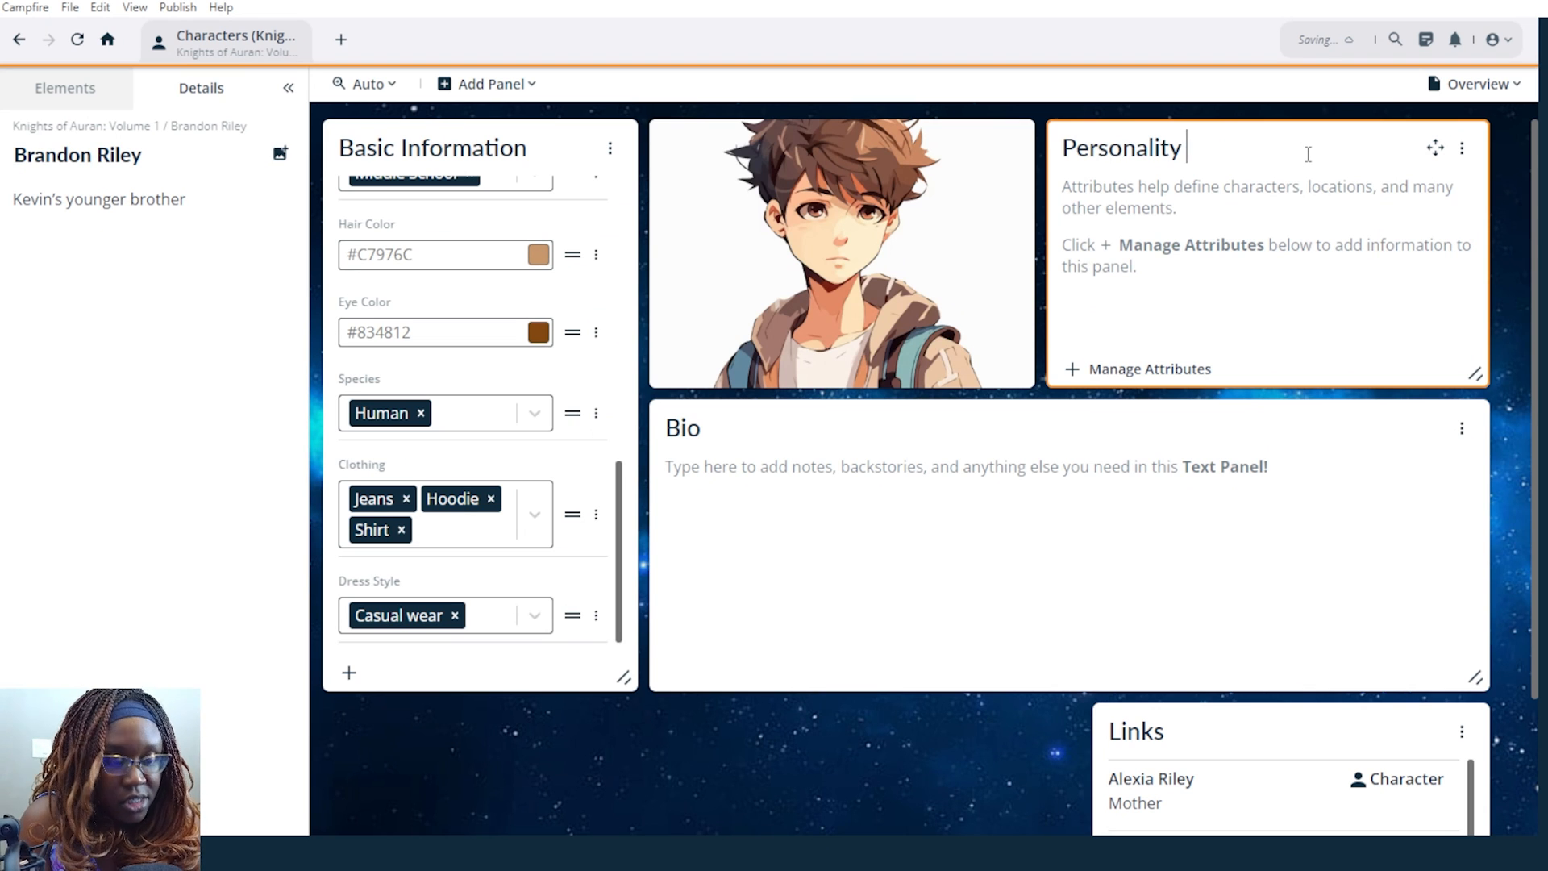
{"action": "type", "text": " Traitas"}
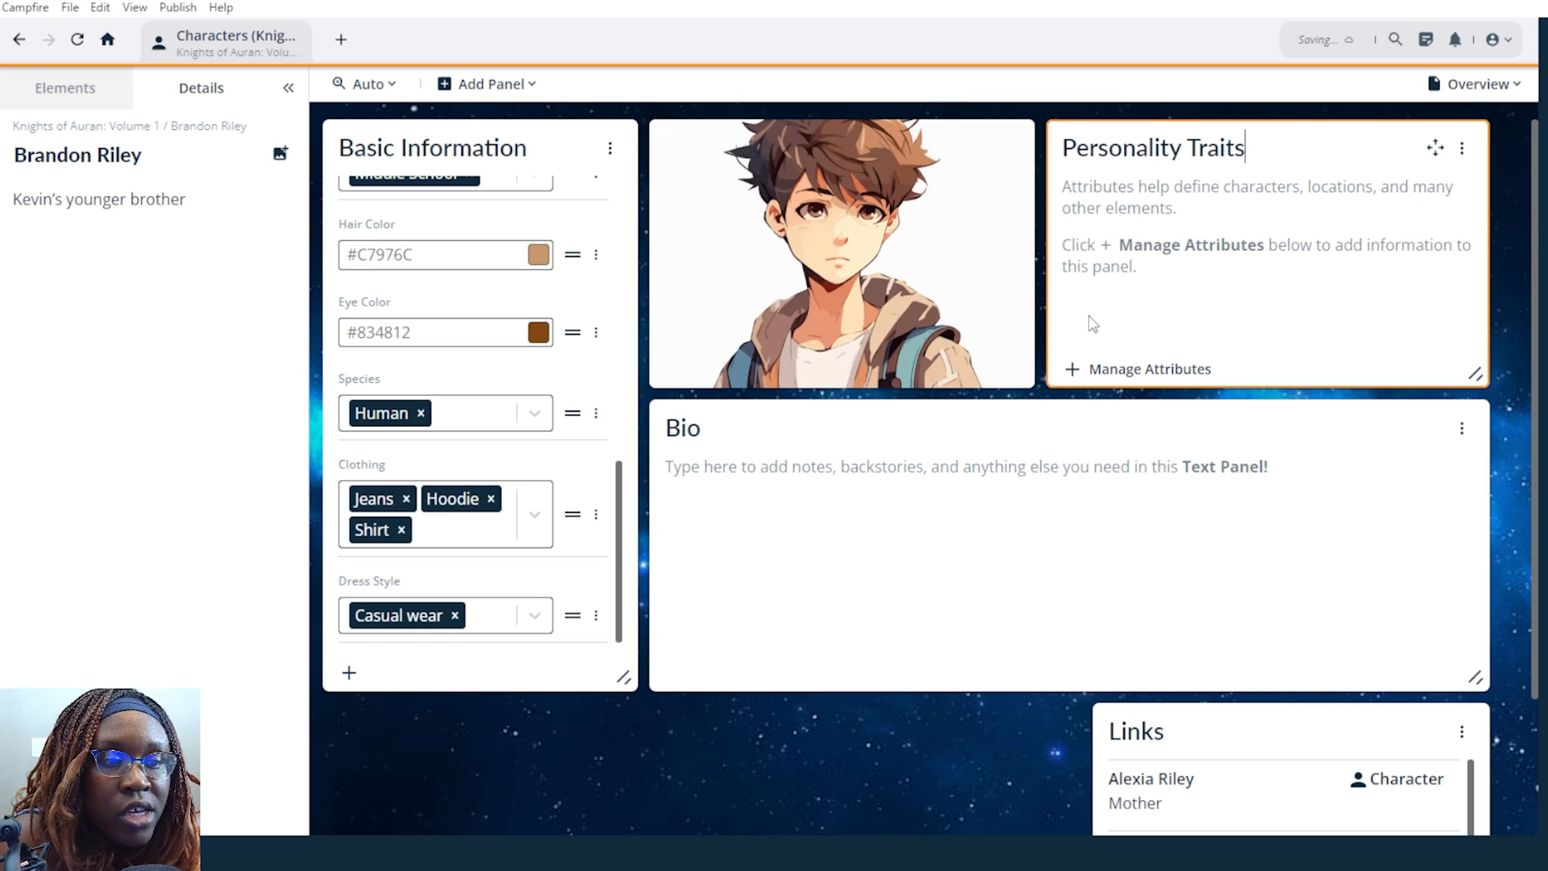
Add The Investigator slider from the Personality attributes to the Personality Traits panel.
{"action": "left_click", "coordinate": [1067, 369]}
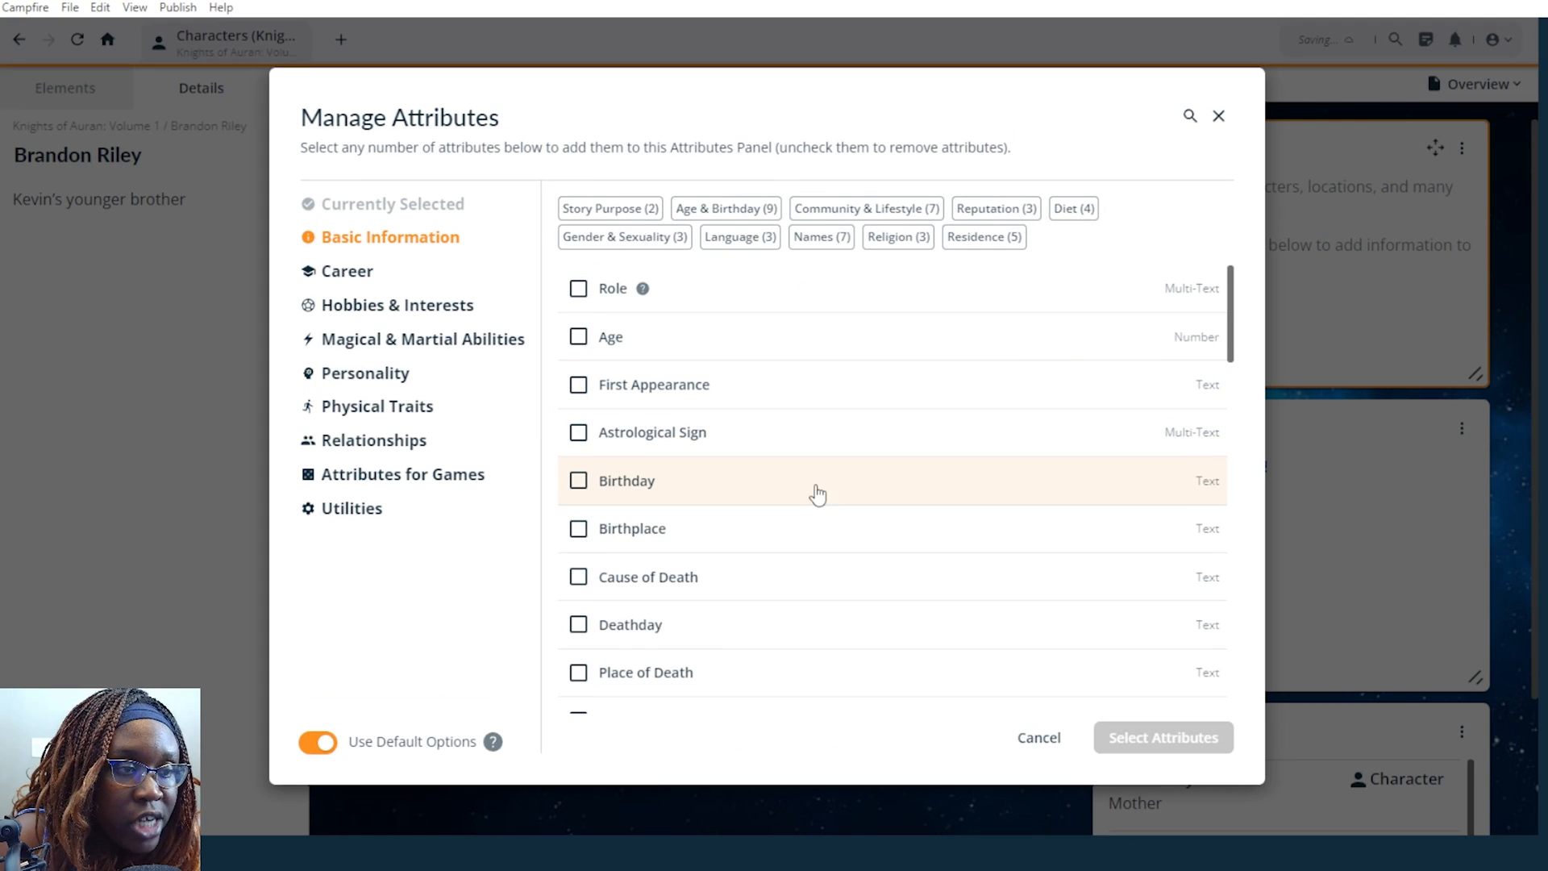
{"action": "left_click", "coordinate": [403, 390]}
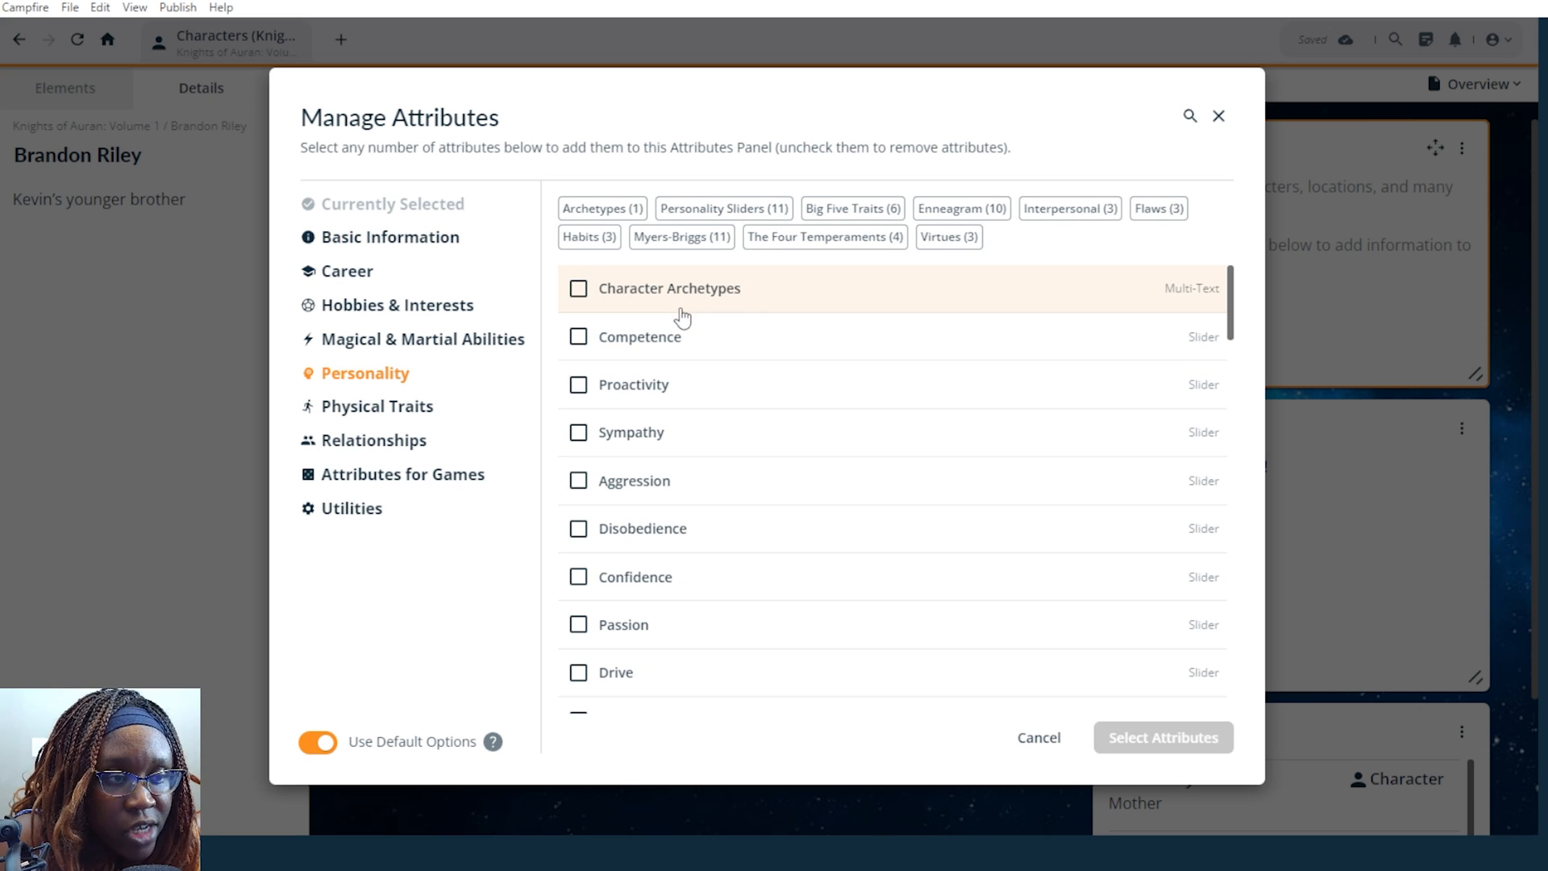
{"action": "scroll", "coordinate": [681, 314], "scroll_direction": "down", "scroll_amount": 5}
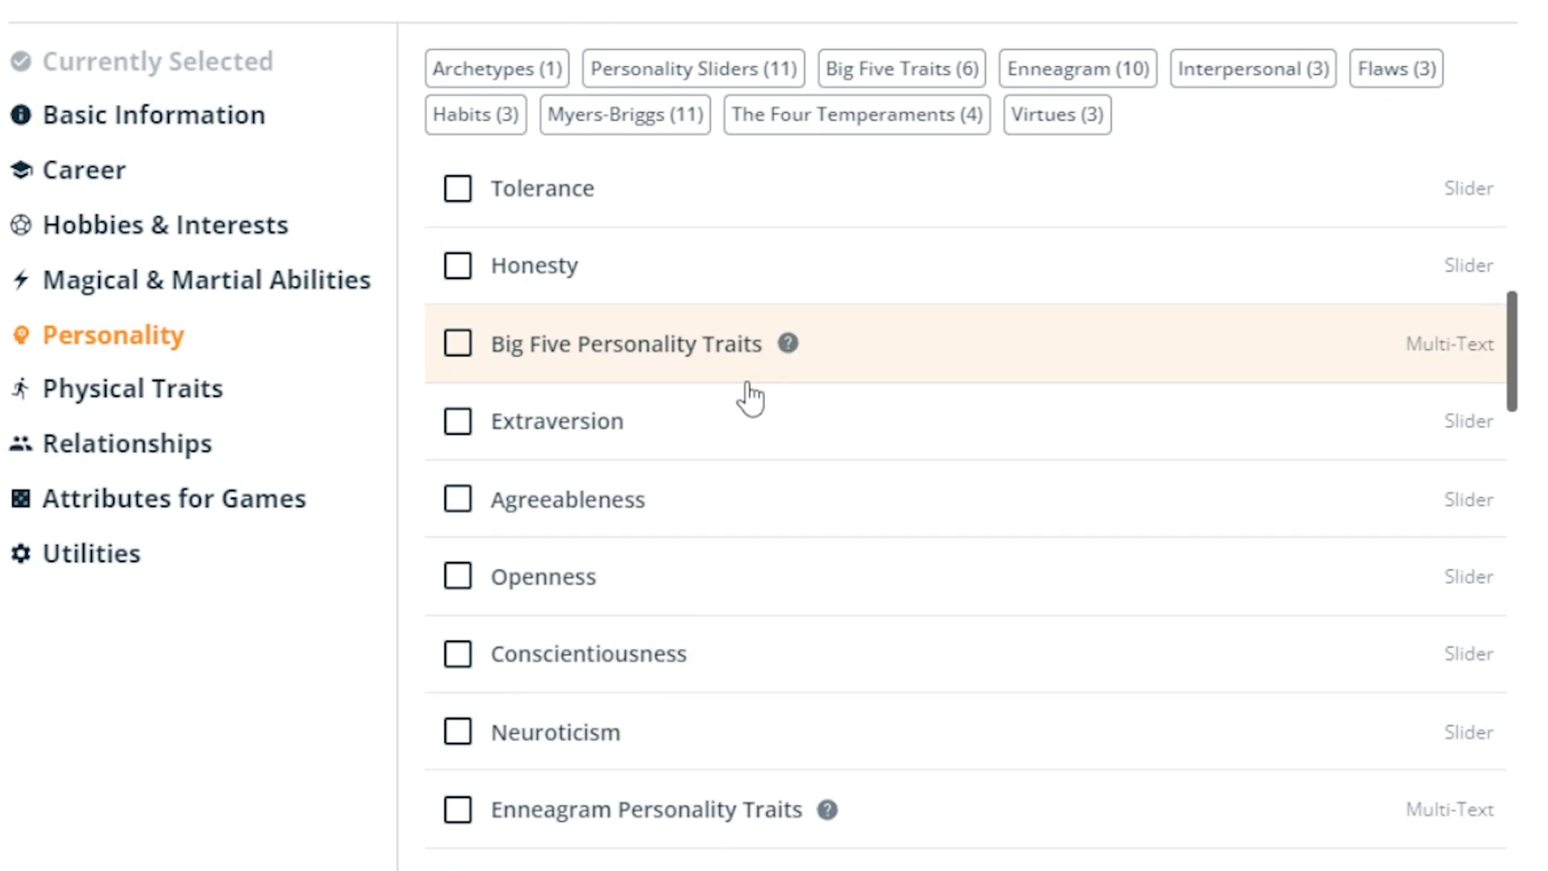
{"action": "scroll", "coordinate": [747, 392], "scroll_direction": "down", "scroll_amount": 5}
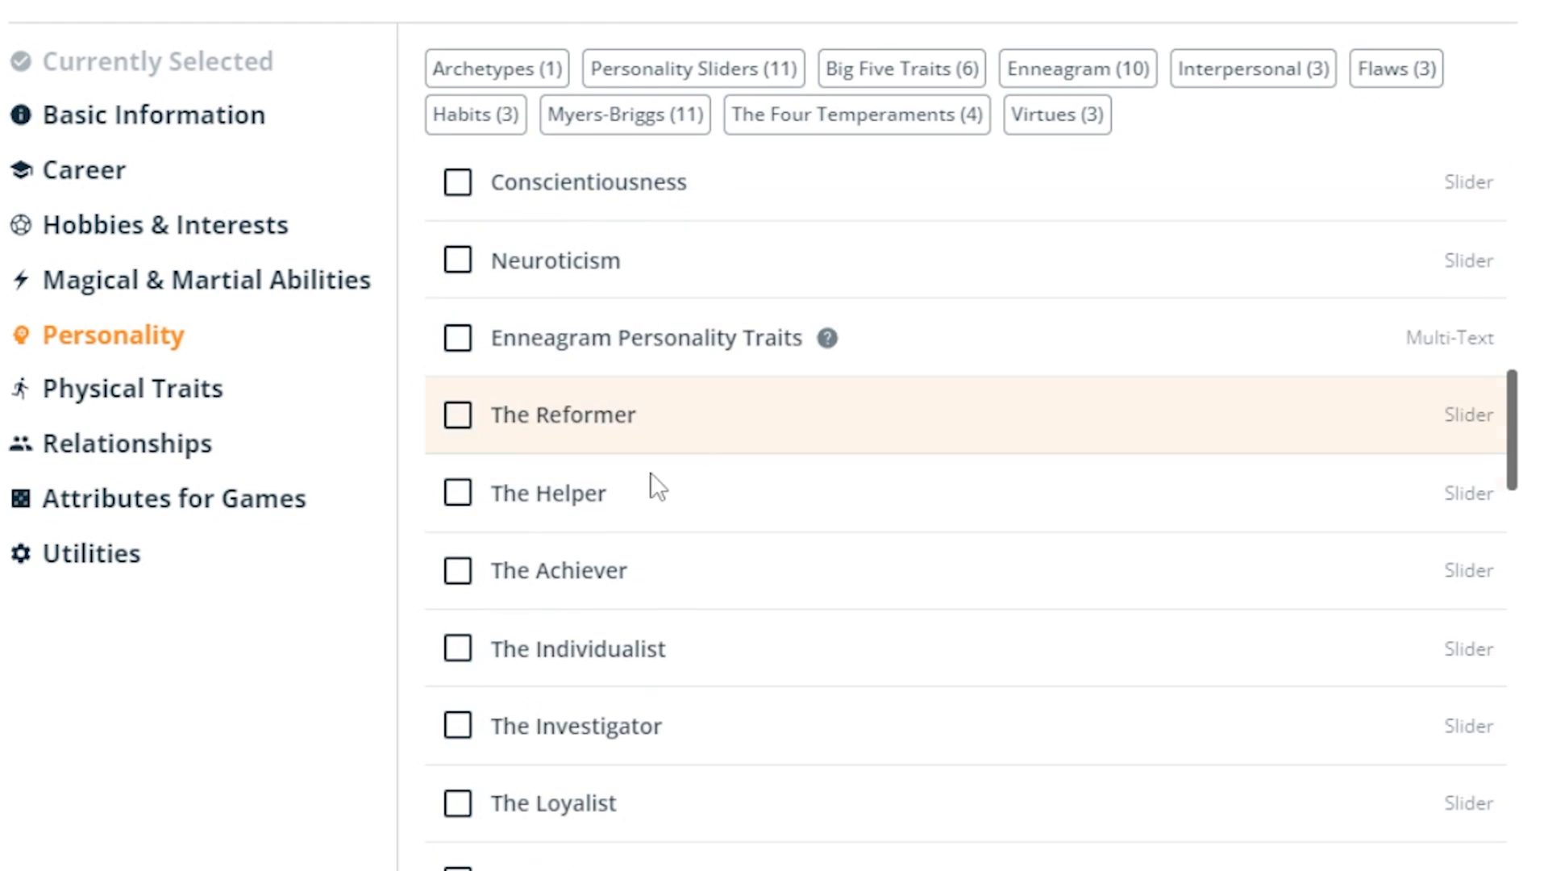
{"action": "scroll", "coordinate": [710, 512], "scroll_direction": "down", "scroll_amount": 2}
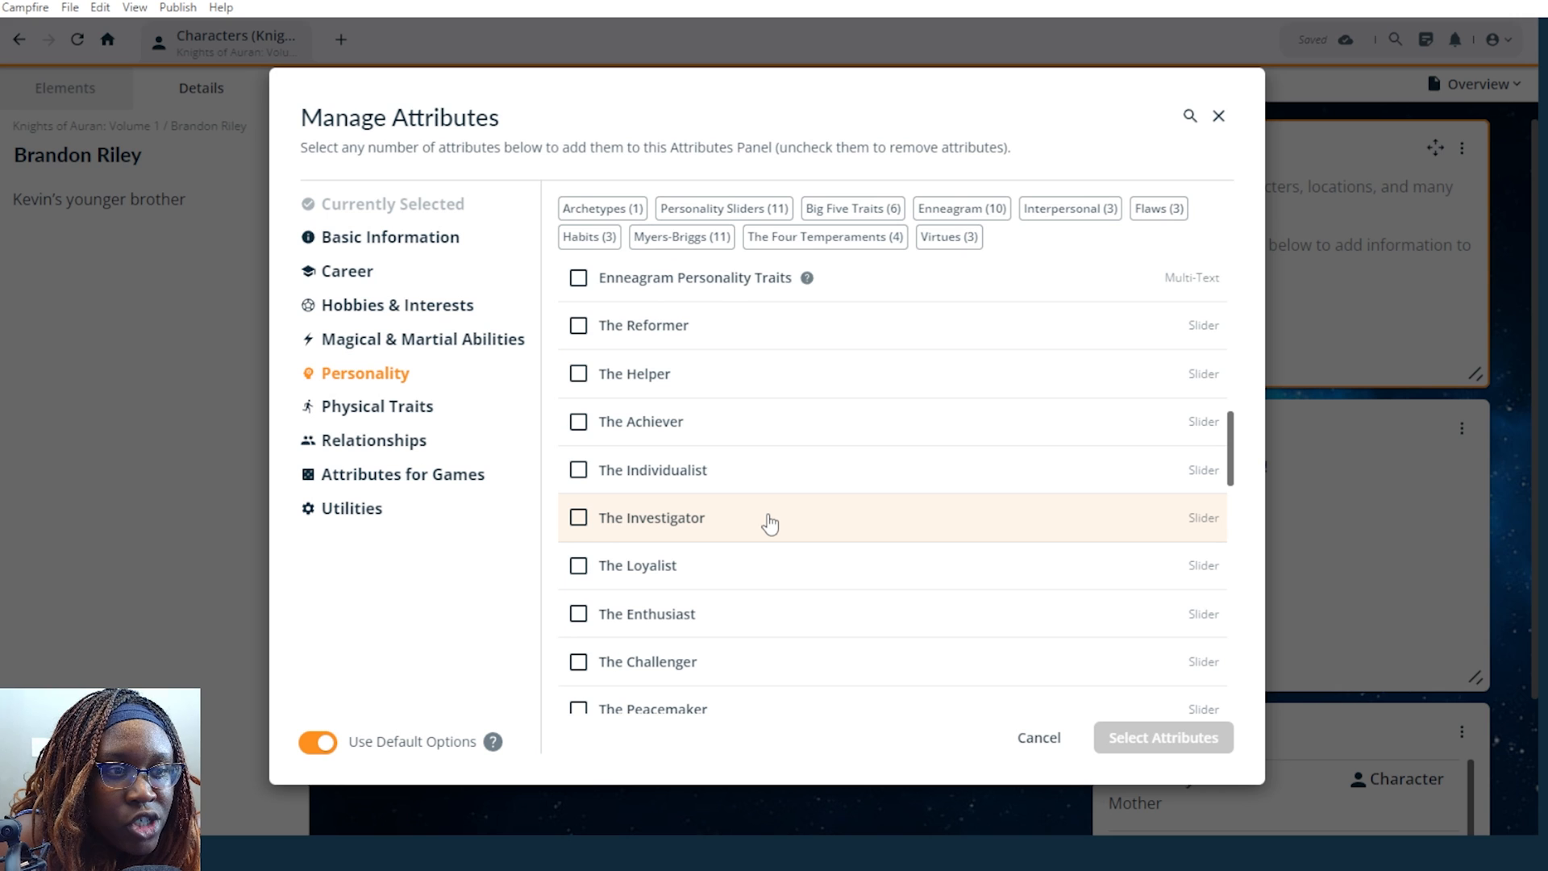
{"action": "scroll", "coordinate": [733, 511], "scroll_direction": "down", "scroll_amount": 2}
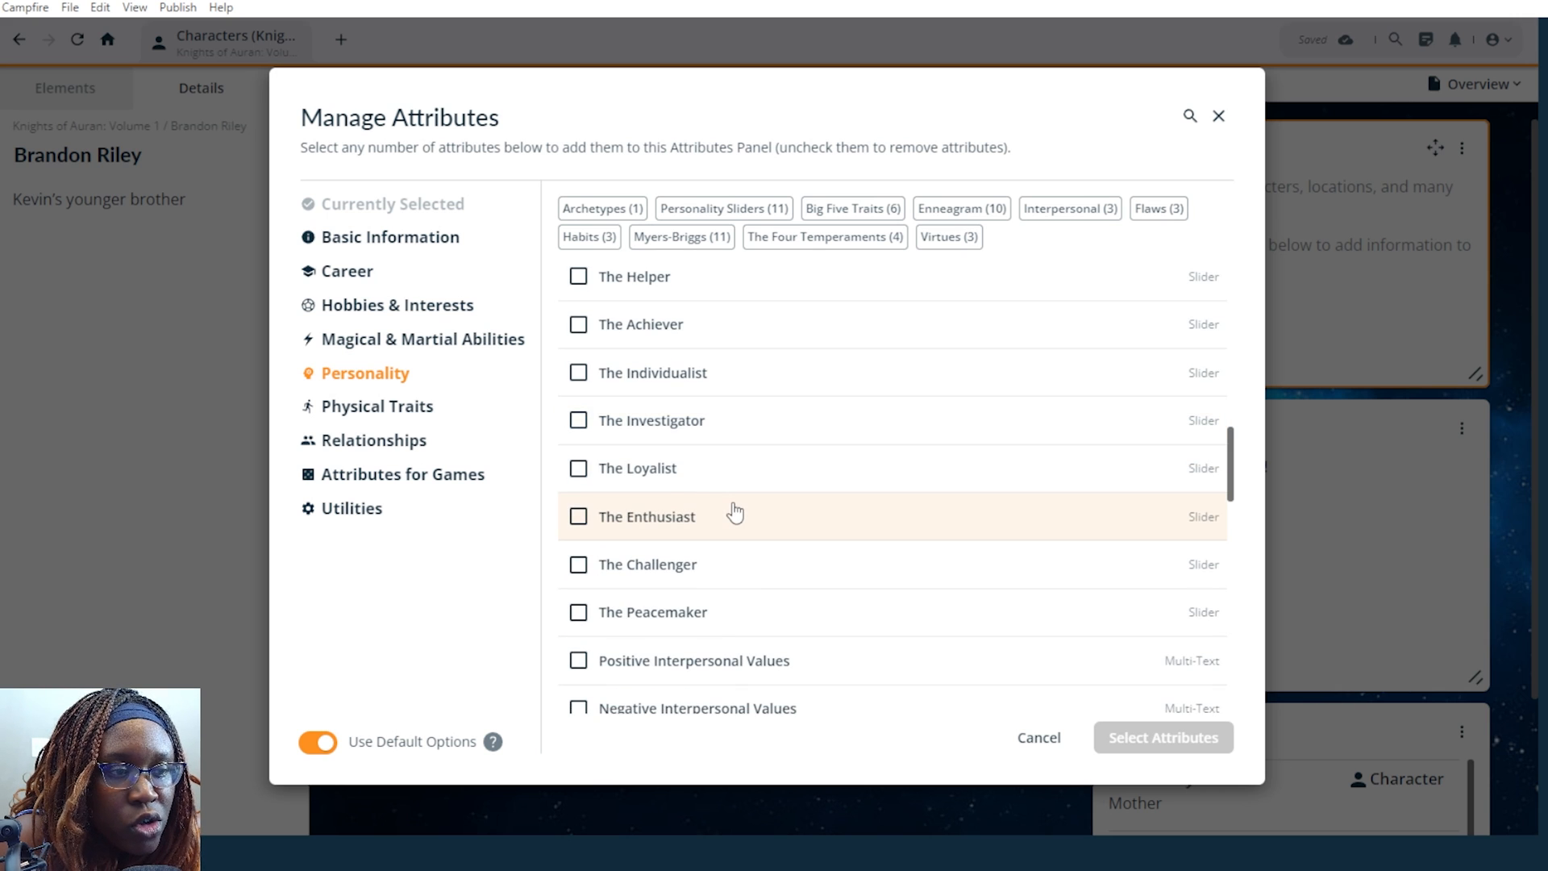
{"action": "left_click", "coordinate": [653, 431]}
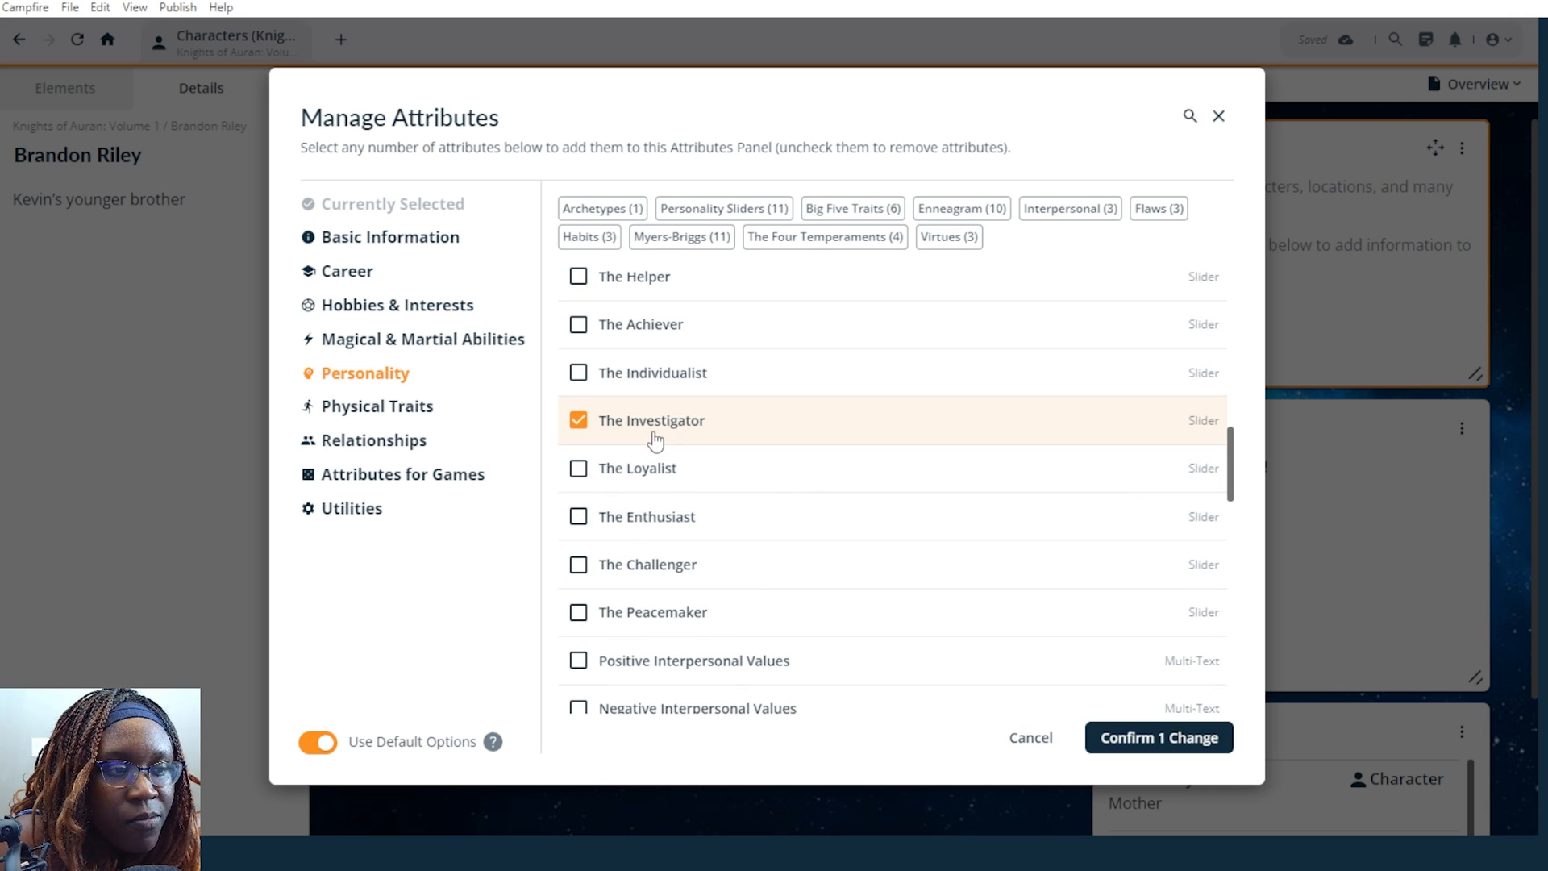
{"action": "left_click", "coordinate": [1140, 738]}
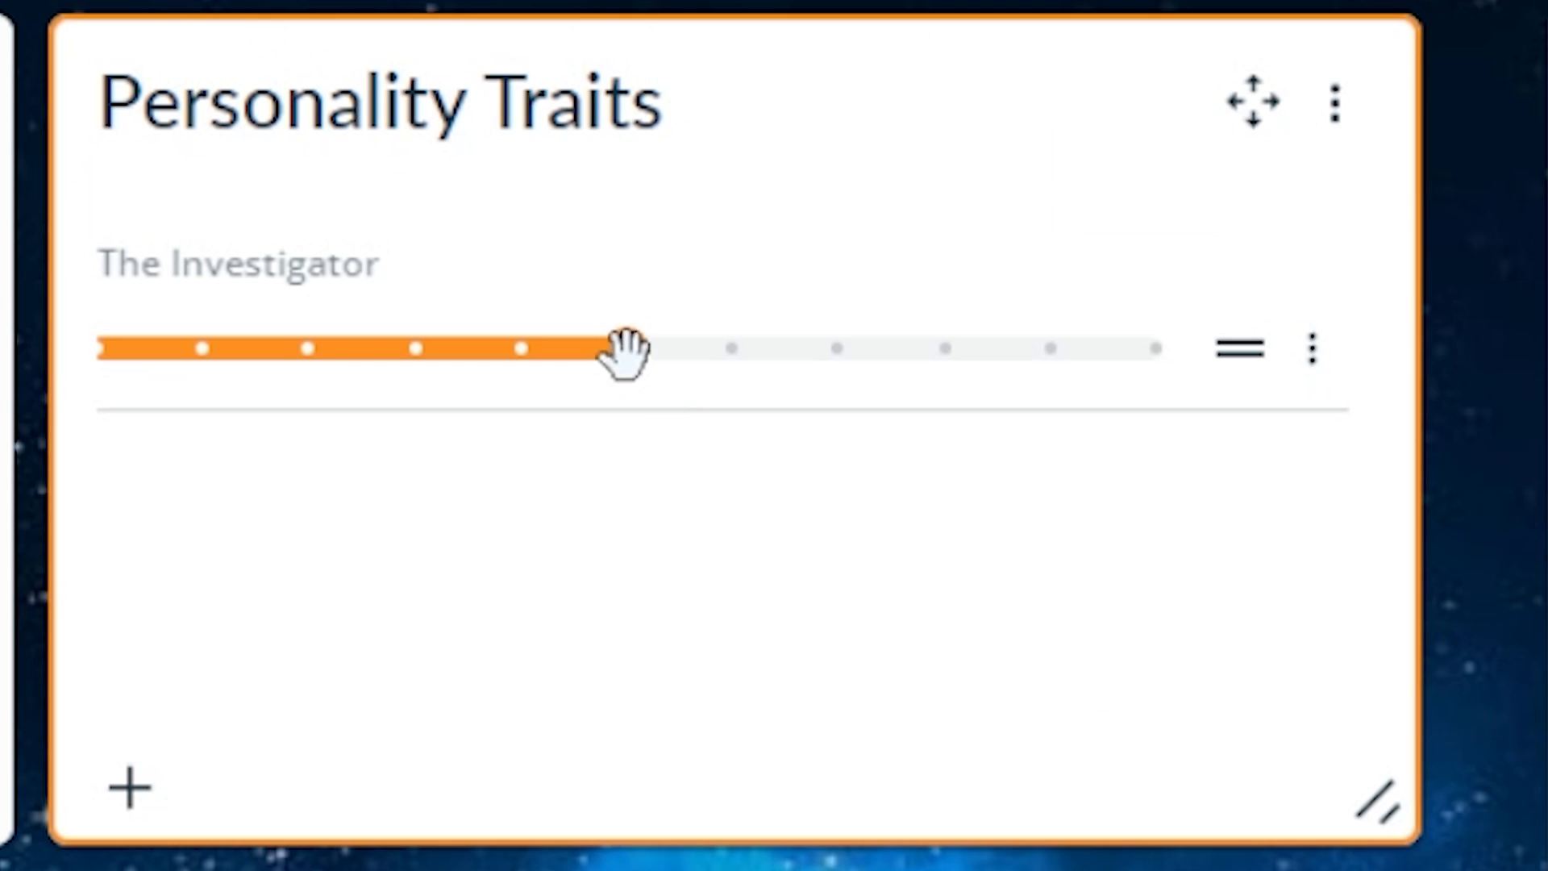
Try The Investigator slider at its maximum and middle, and leave it one notch above the middle.
{"action": "left_click_drag", "start_coordinate": [1249, 230], "coordinate": [1376, 238]}
{"action": "left_click_drag", "start_coordinate": [1069, 378], "coordinate": [1159, 378]}
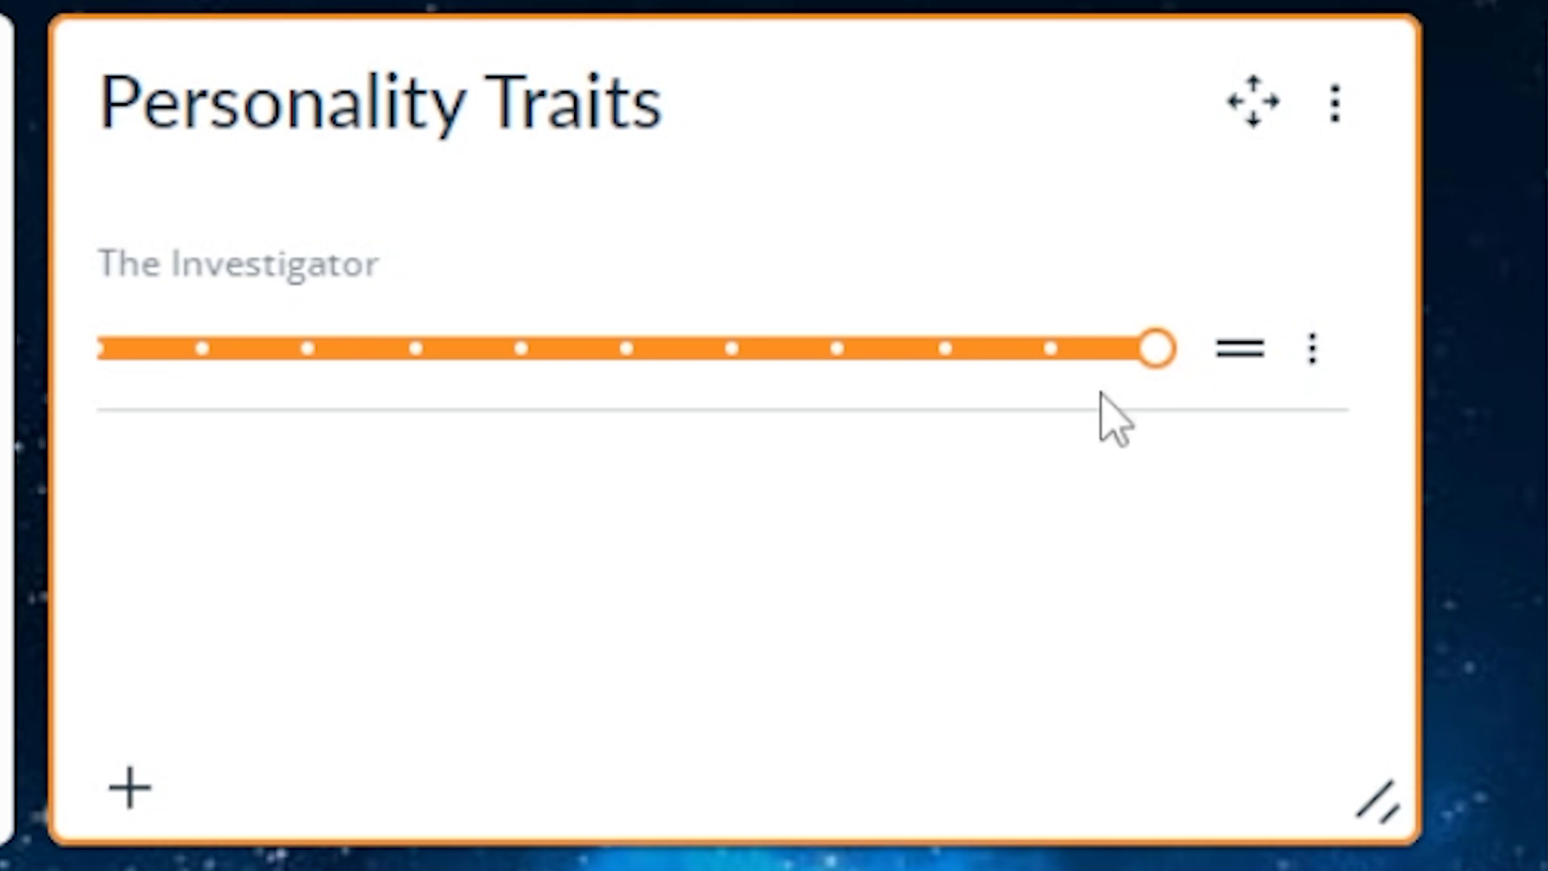
{"action": "left_click_drag", "start_coordinate": [1099, 390], "coordinate": [656, 380]}
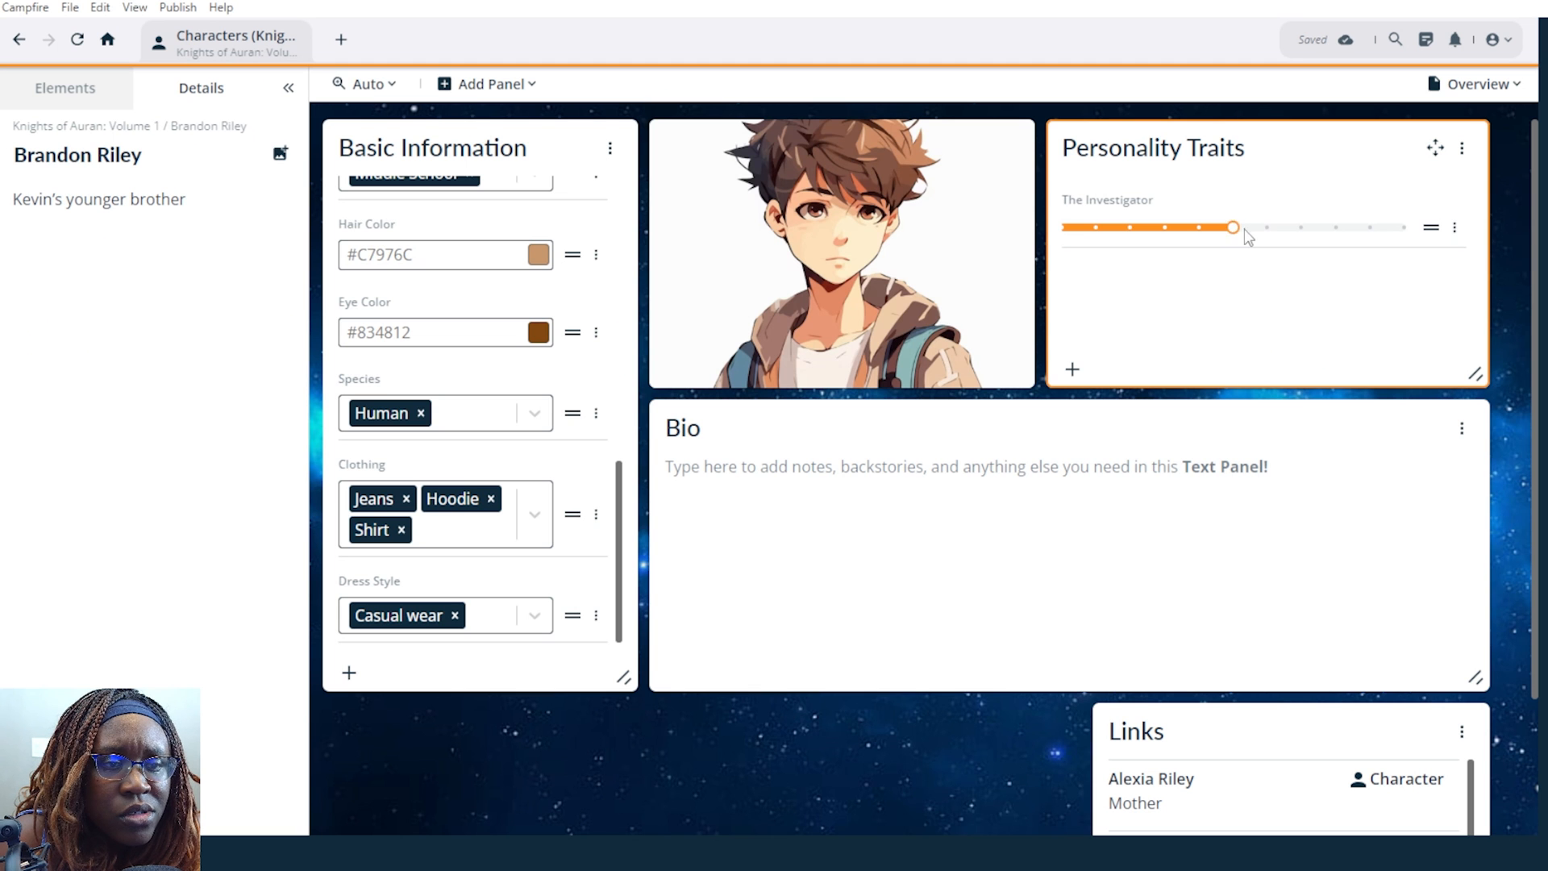
{"action": "left_click", "coordinate": [1249, 233]}
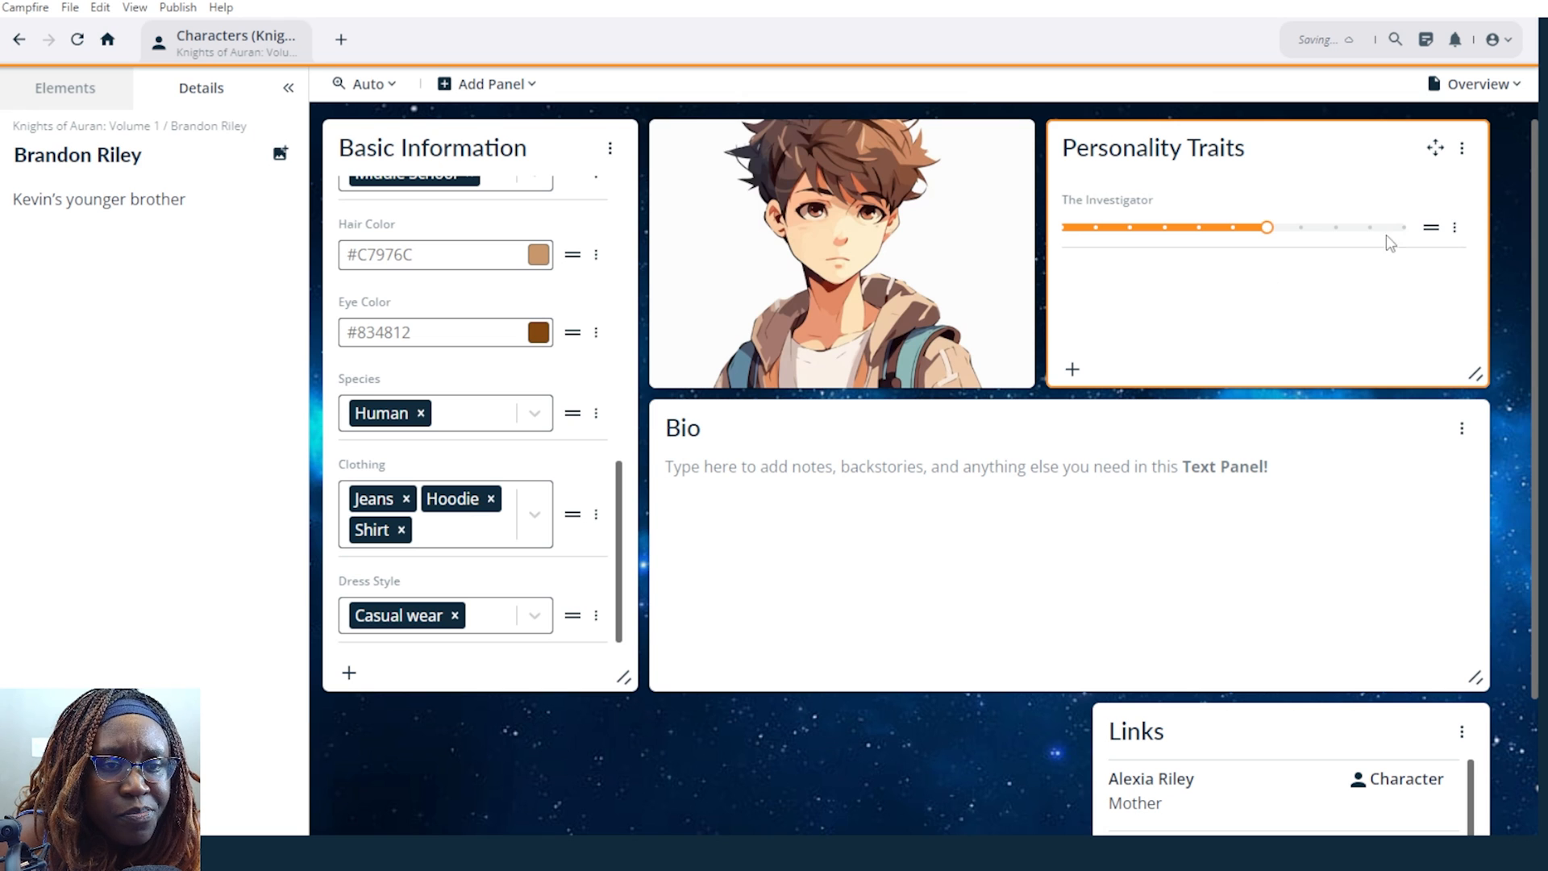
Add the Myers-Briggs Personality Index attribute to the Personality Traits panel.
{"action": "left_click", "coordinate": [1072, 368]}
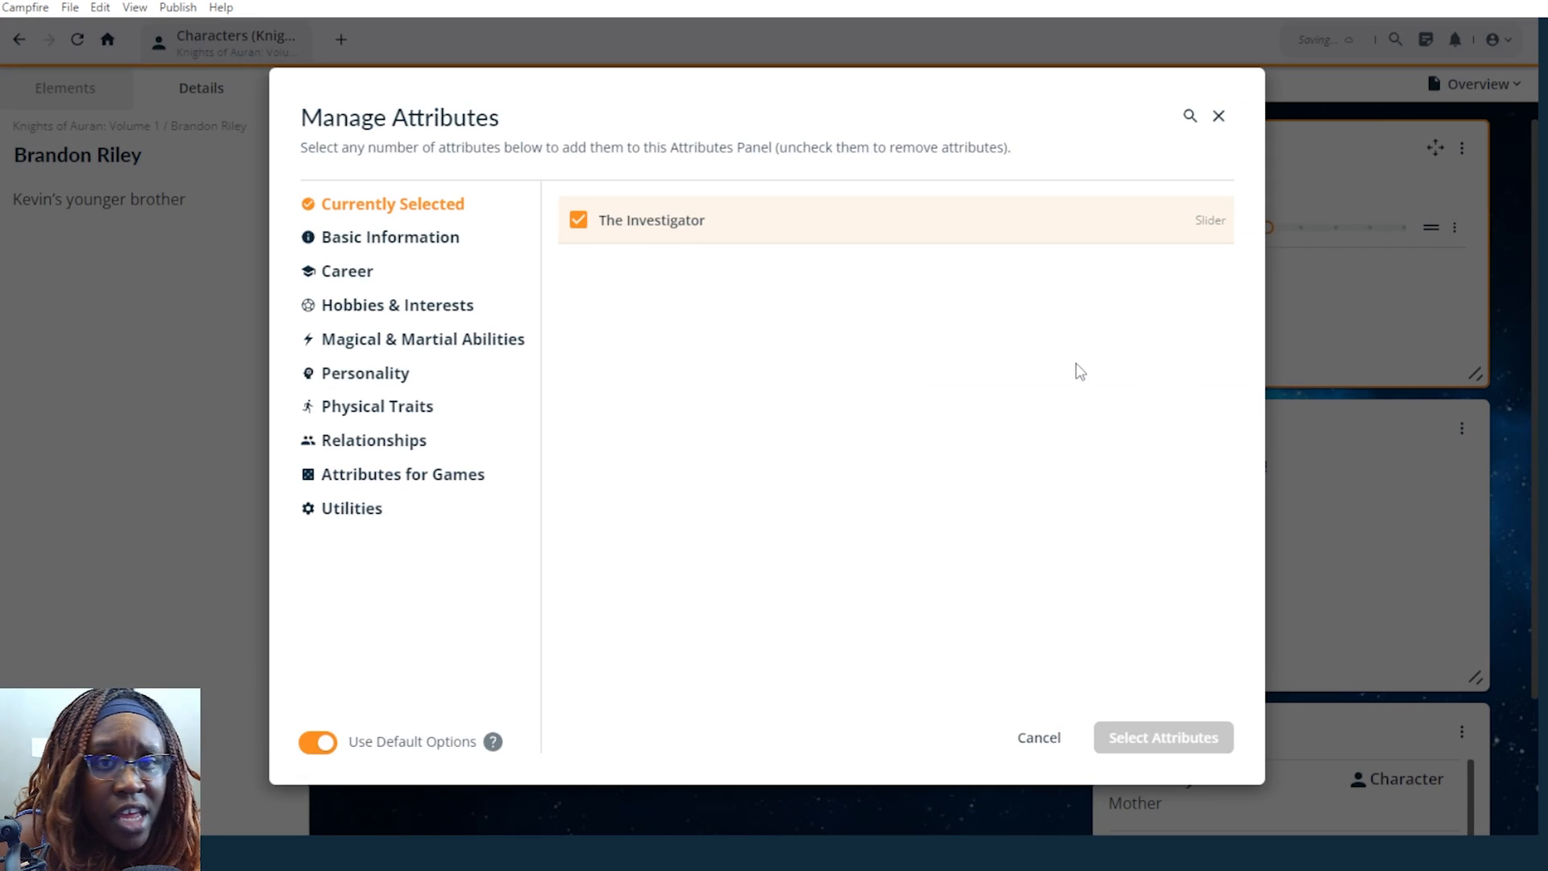
{"action": "left_click", "coordinate": [391, 375]}
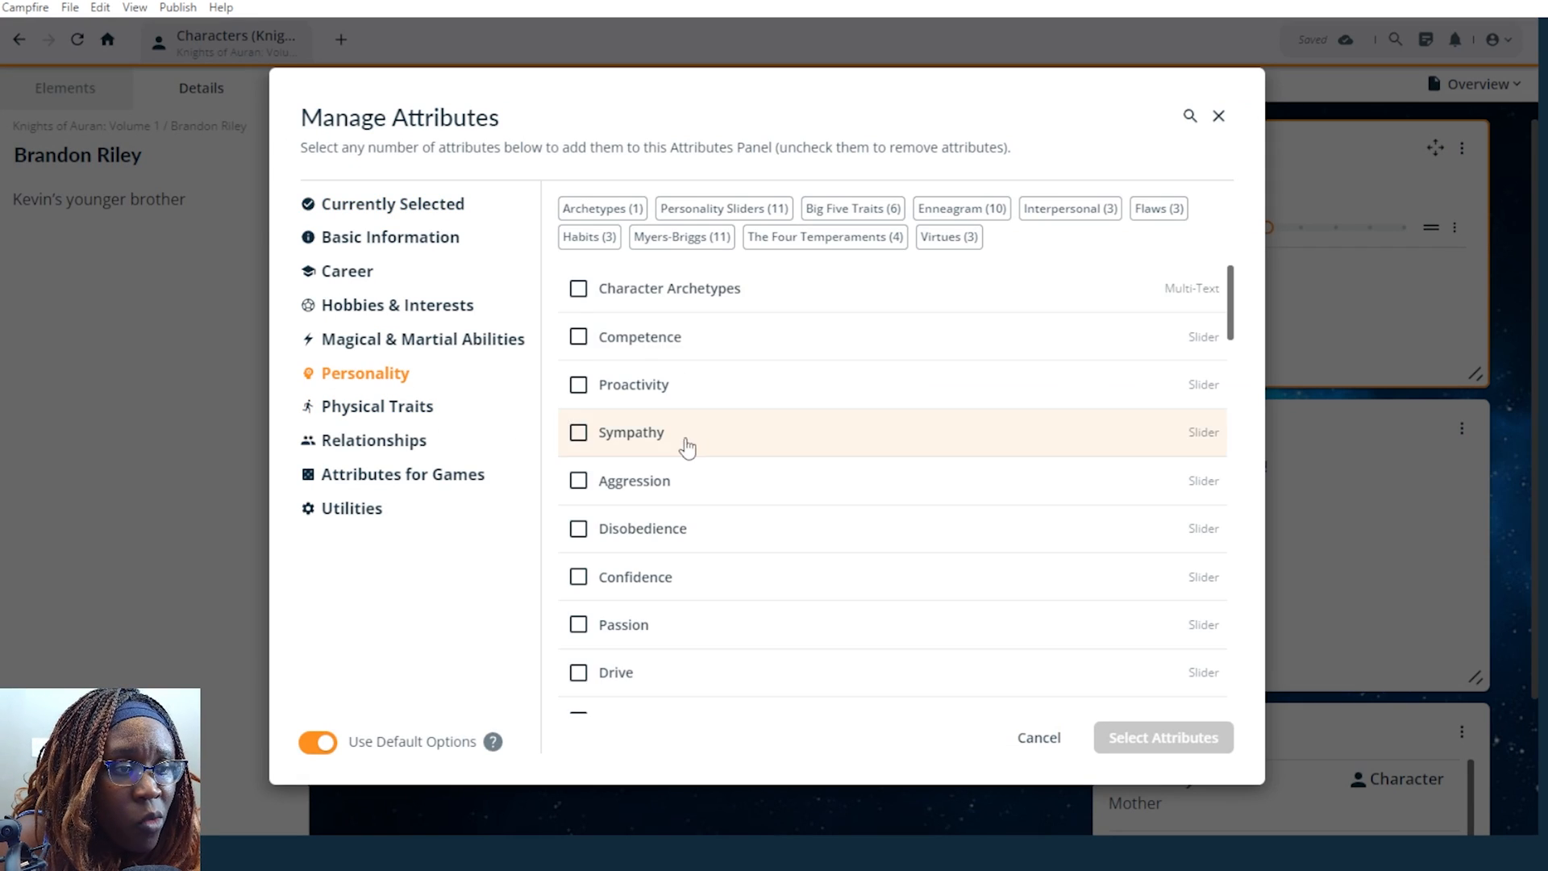
{"action": "scroll", "coordinate": [685, 445], "scroll_direction": "down", "scroll_amount": 12}
{"action": "scroll", "coordinate": [699, 451], "scroll_direction": "down", "scroll_amount": 4}
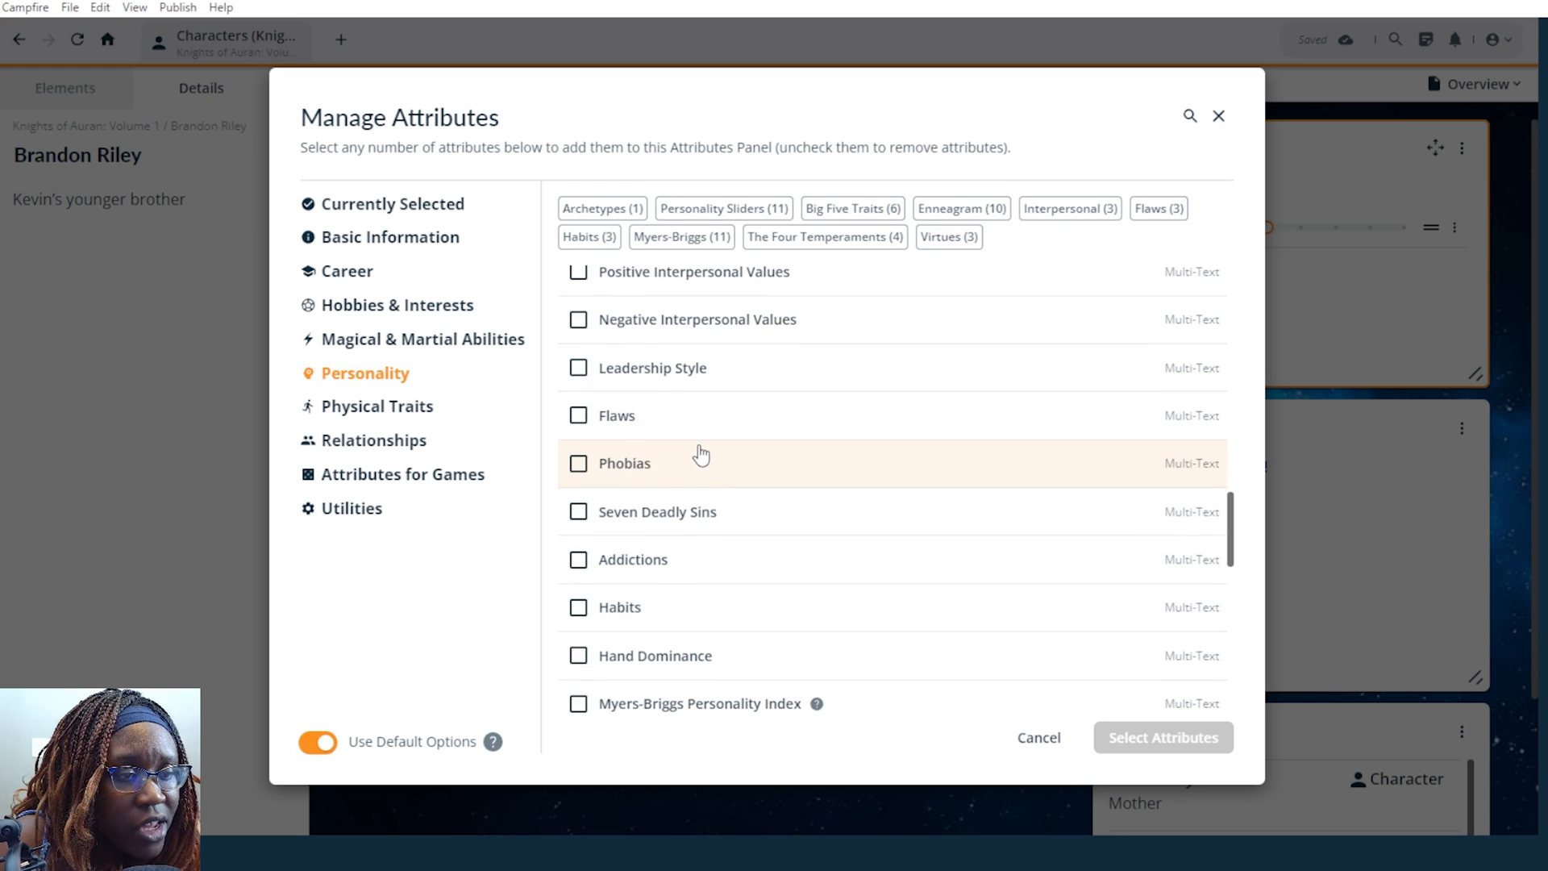
{"action": "scroll", "coordinate": [703, 428], "scroll_direction": "down", "scroll_amount": 2}
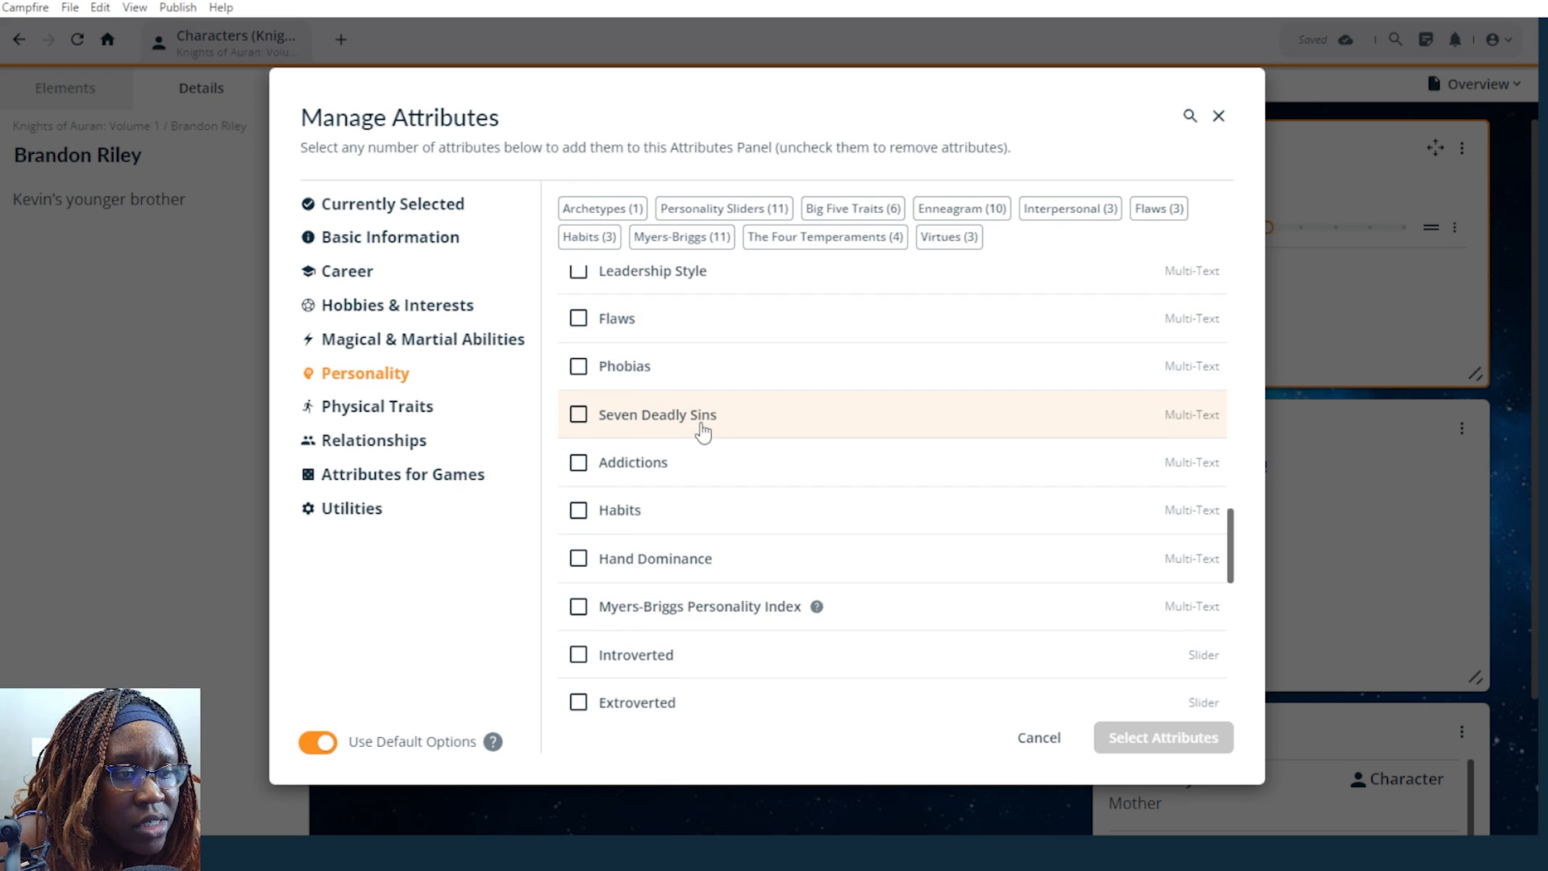
{"action": "scroll", "coordinate": [703, 427], "scroll_direction": "down", "scroll_amount": 4}
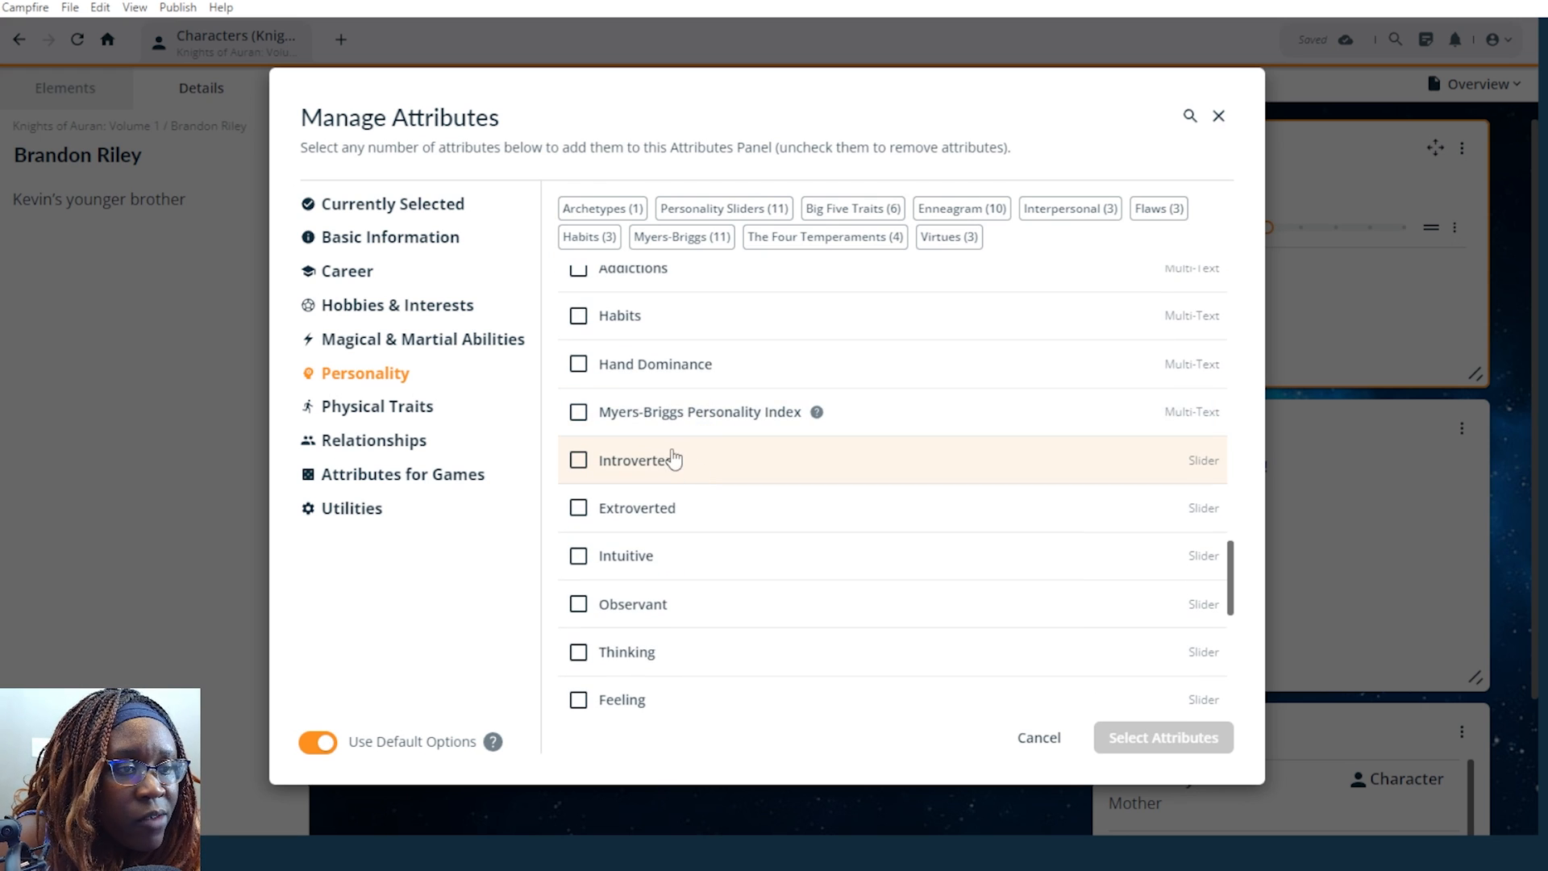
{"action": "left_click", "coordinate": [666, 428]}
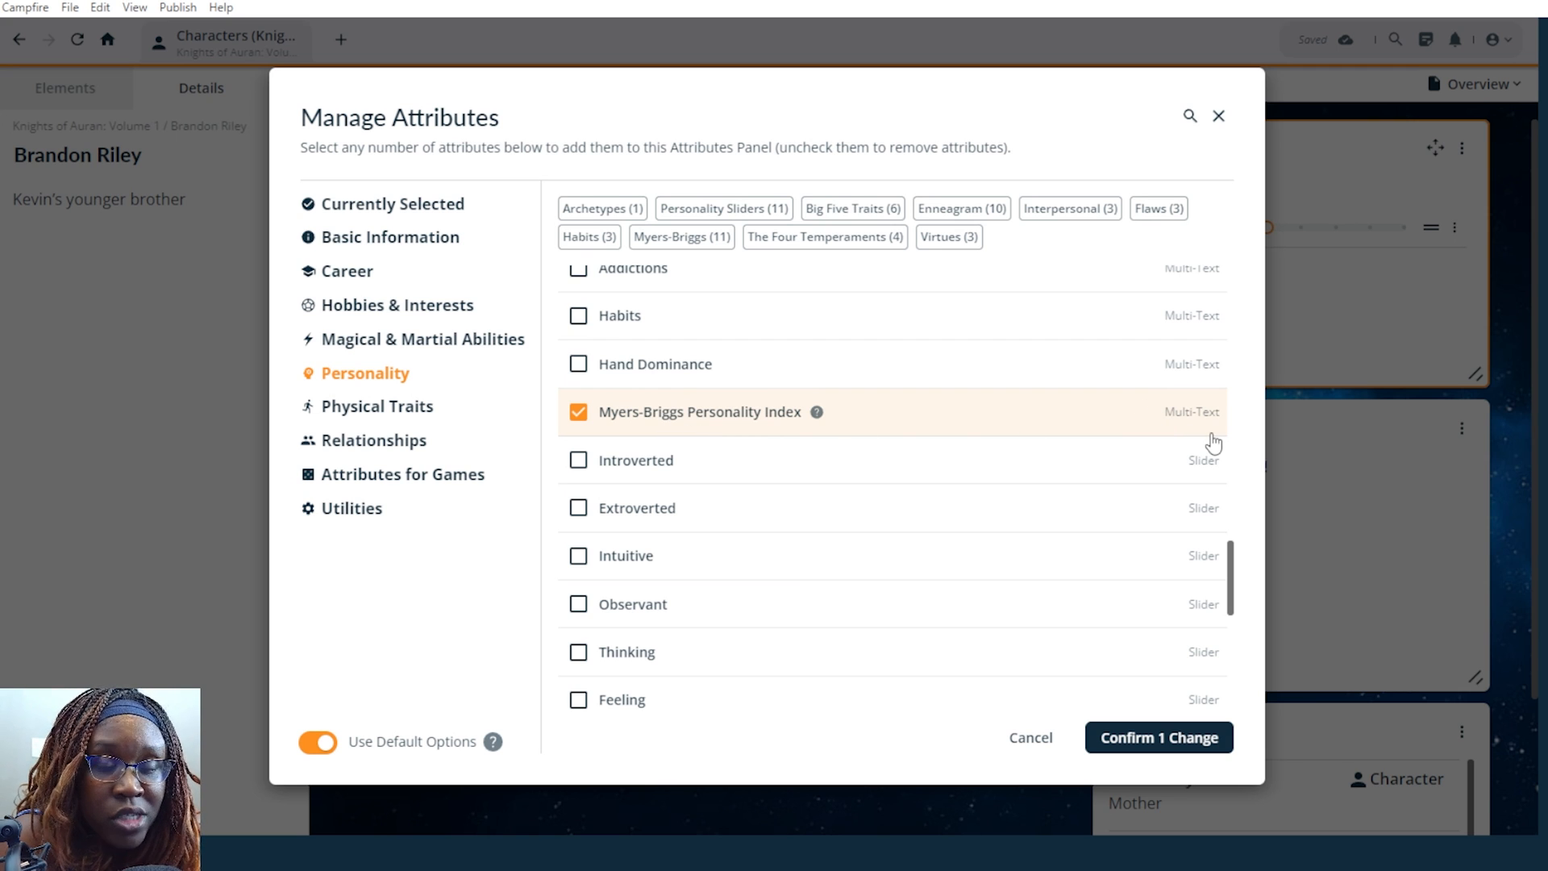
{"action": "left_click", "coordinate": [1137, 735]}
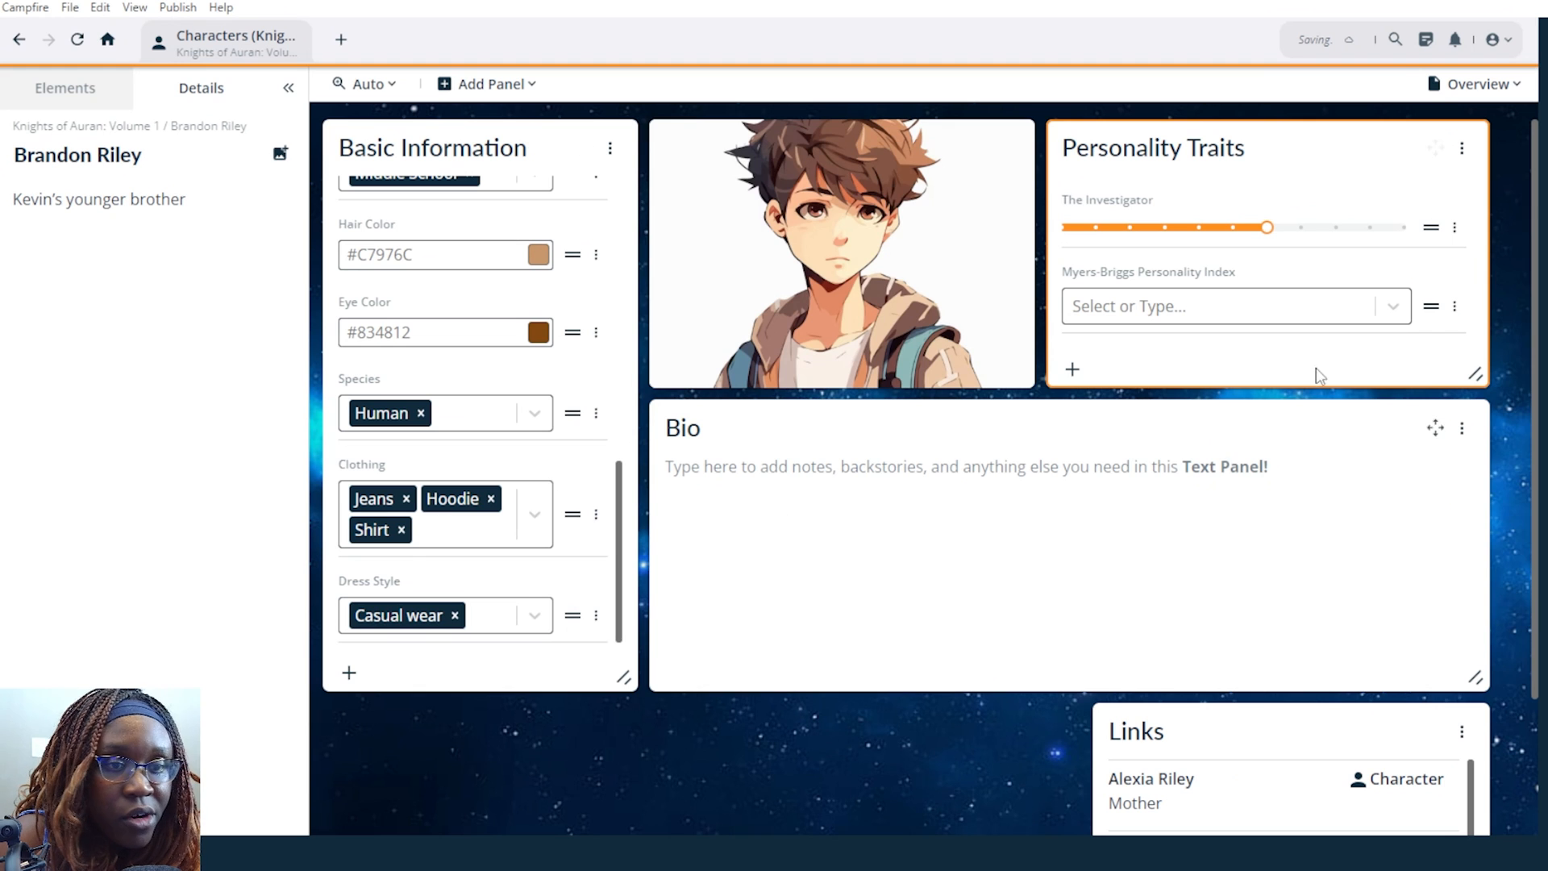
Choose ISTP-T: Virtuoso and INTP-T: Logician as the character's Myers-Briggs Personality Index values.
{"action": "left_click", "coordinate": [1373, 306]}
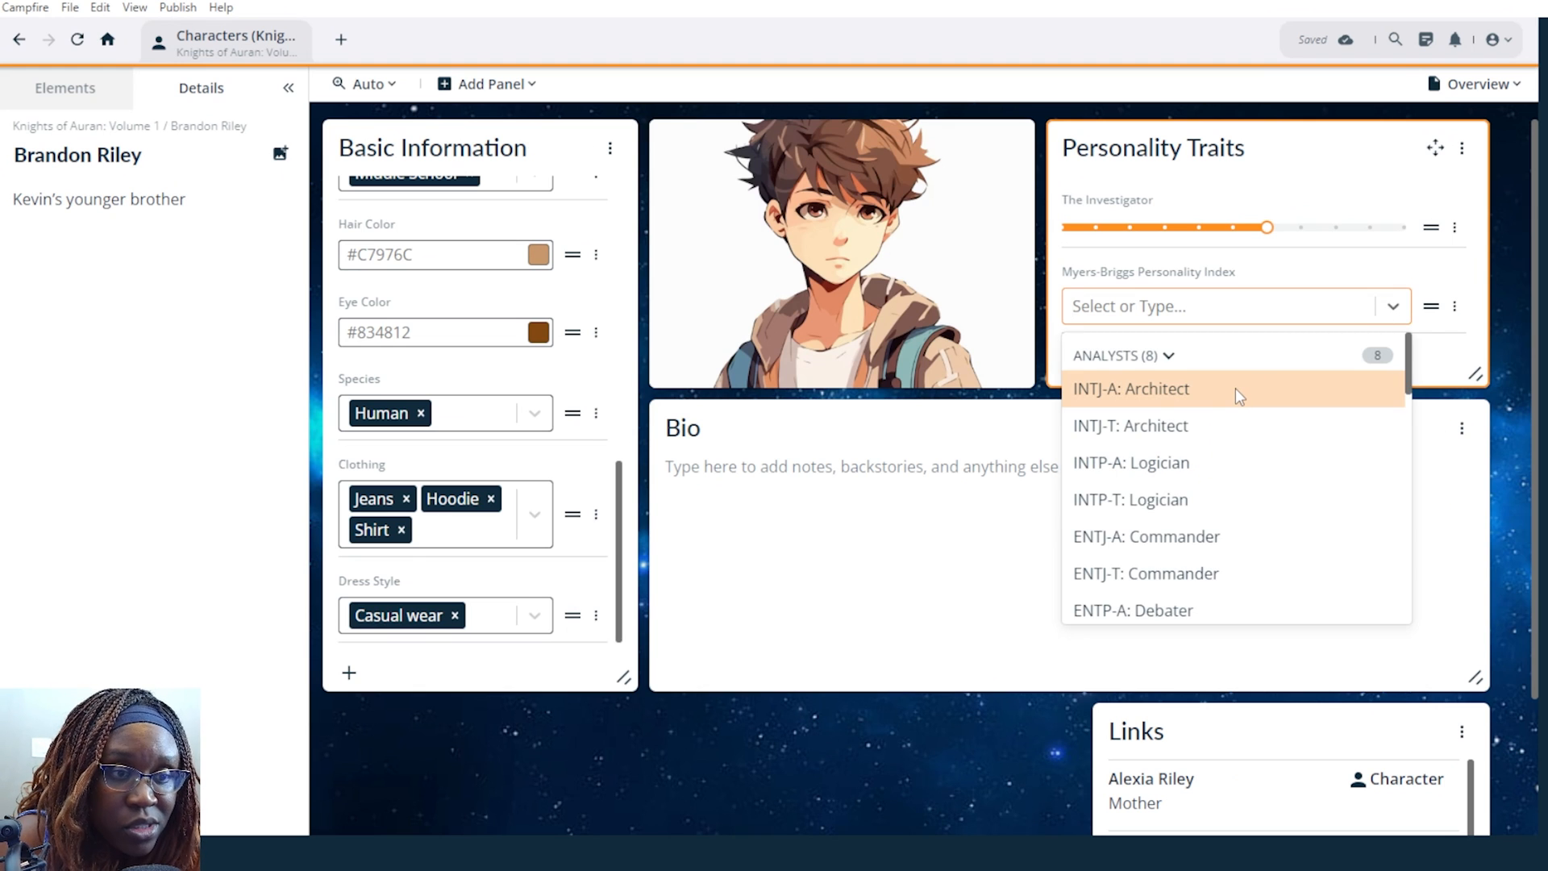
{"action": "scroll", "coordinate": [1231, 390], "scroll_direction": "down", "scroll_amount": 5}
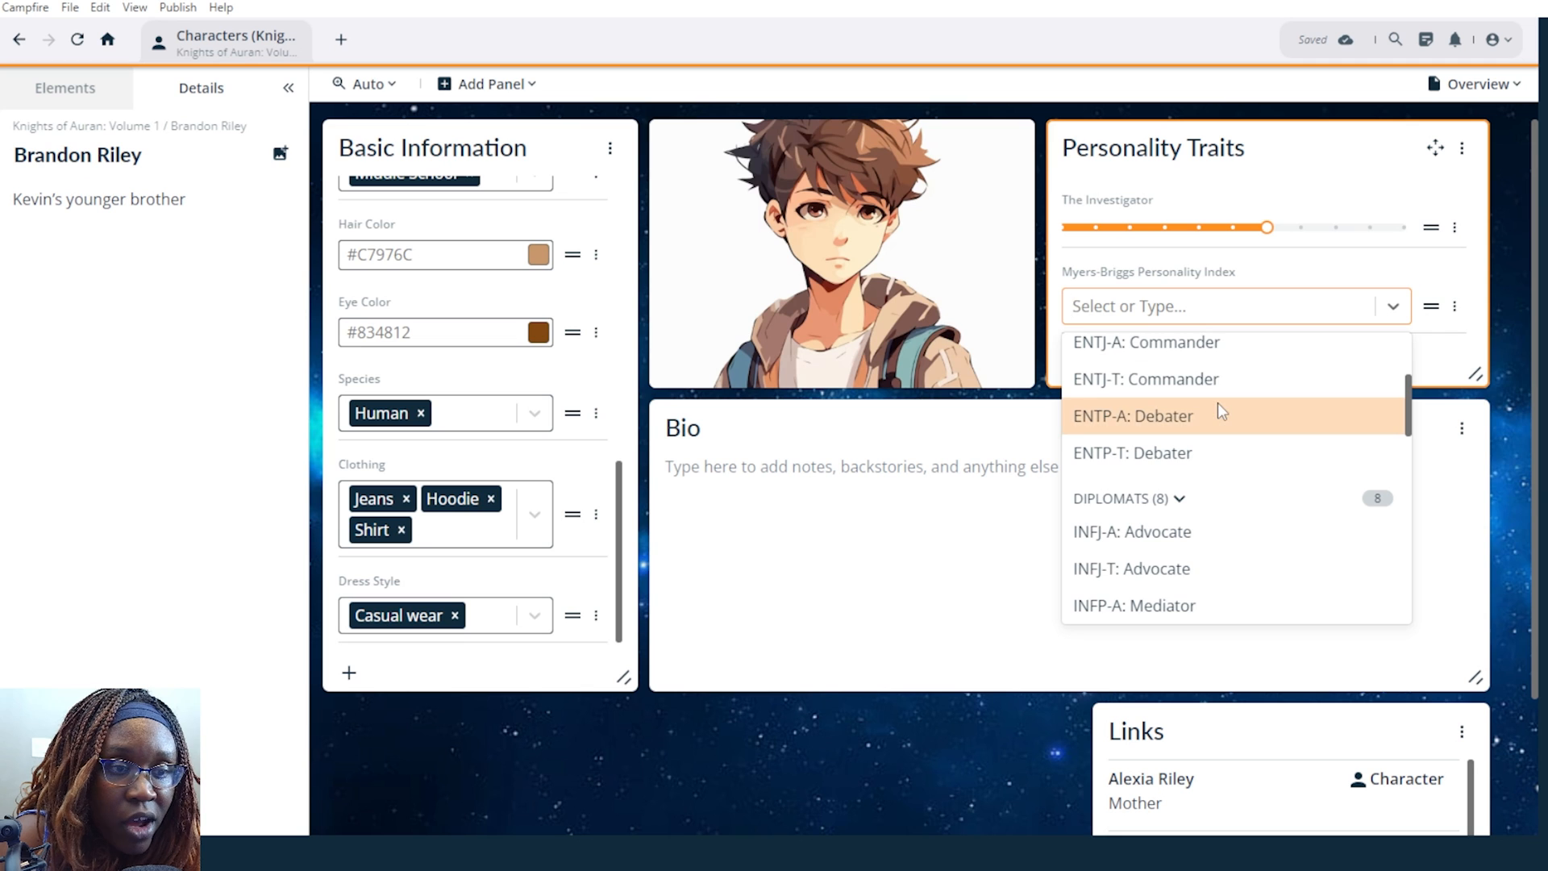
{"action": "scroll", "coordinate": [1222, 411], "scroll_direction": "down", "scroll_amount": 4}
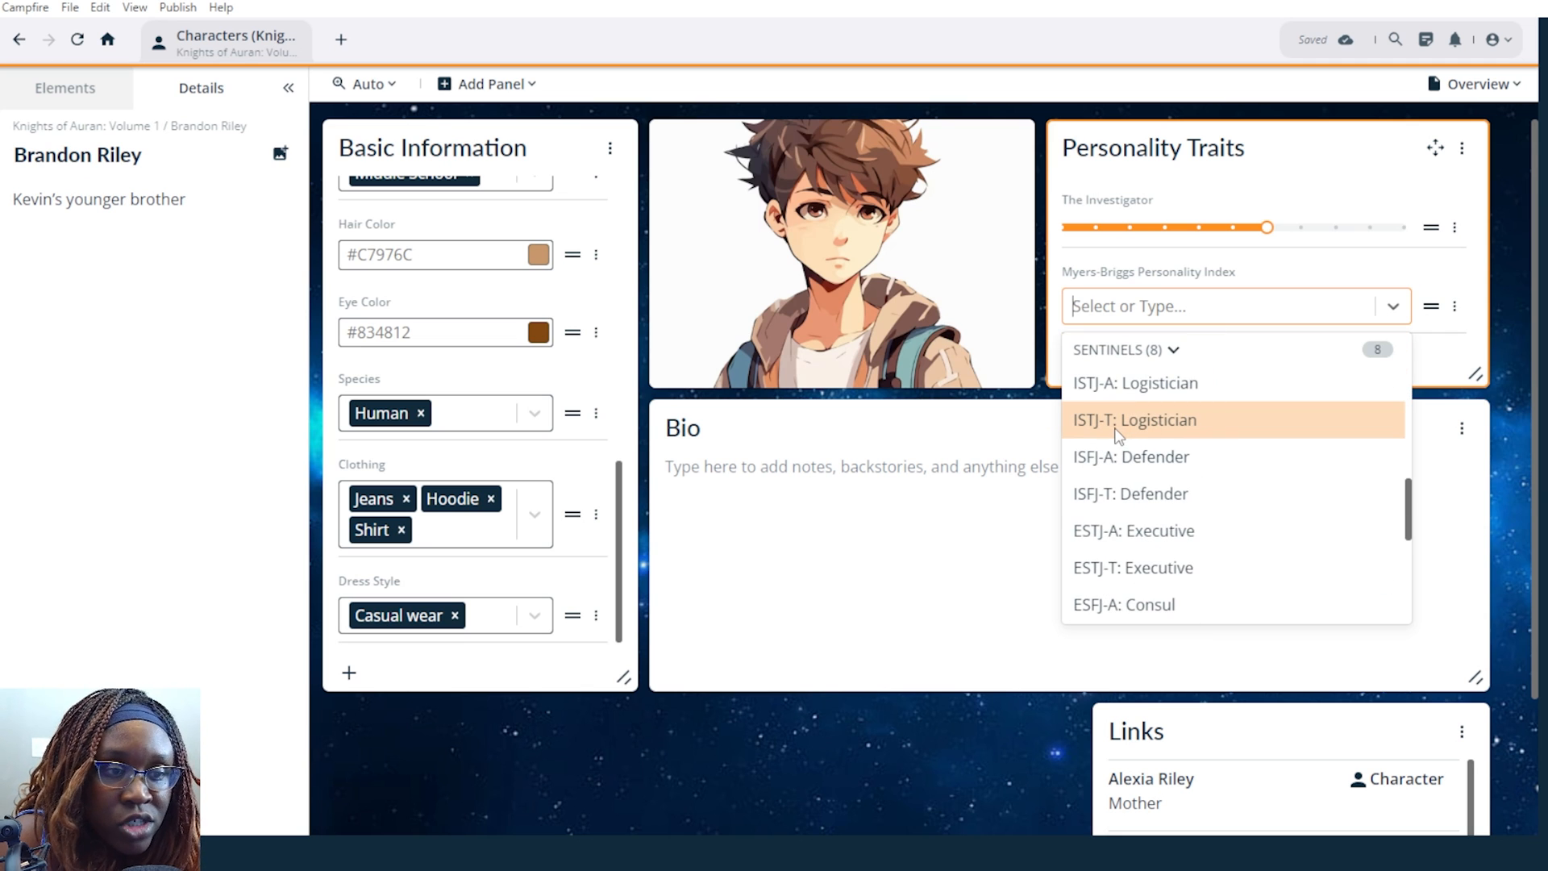
{"action": "scroll", "coordinate": [1117, 429], "scroll_direction": "down", "scroll_amount": 5}
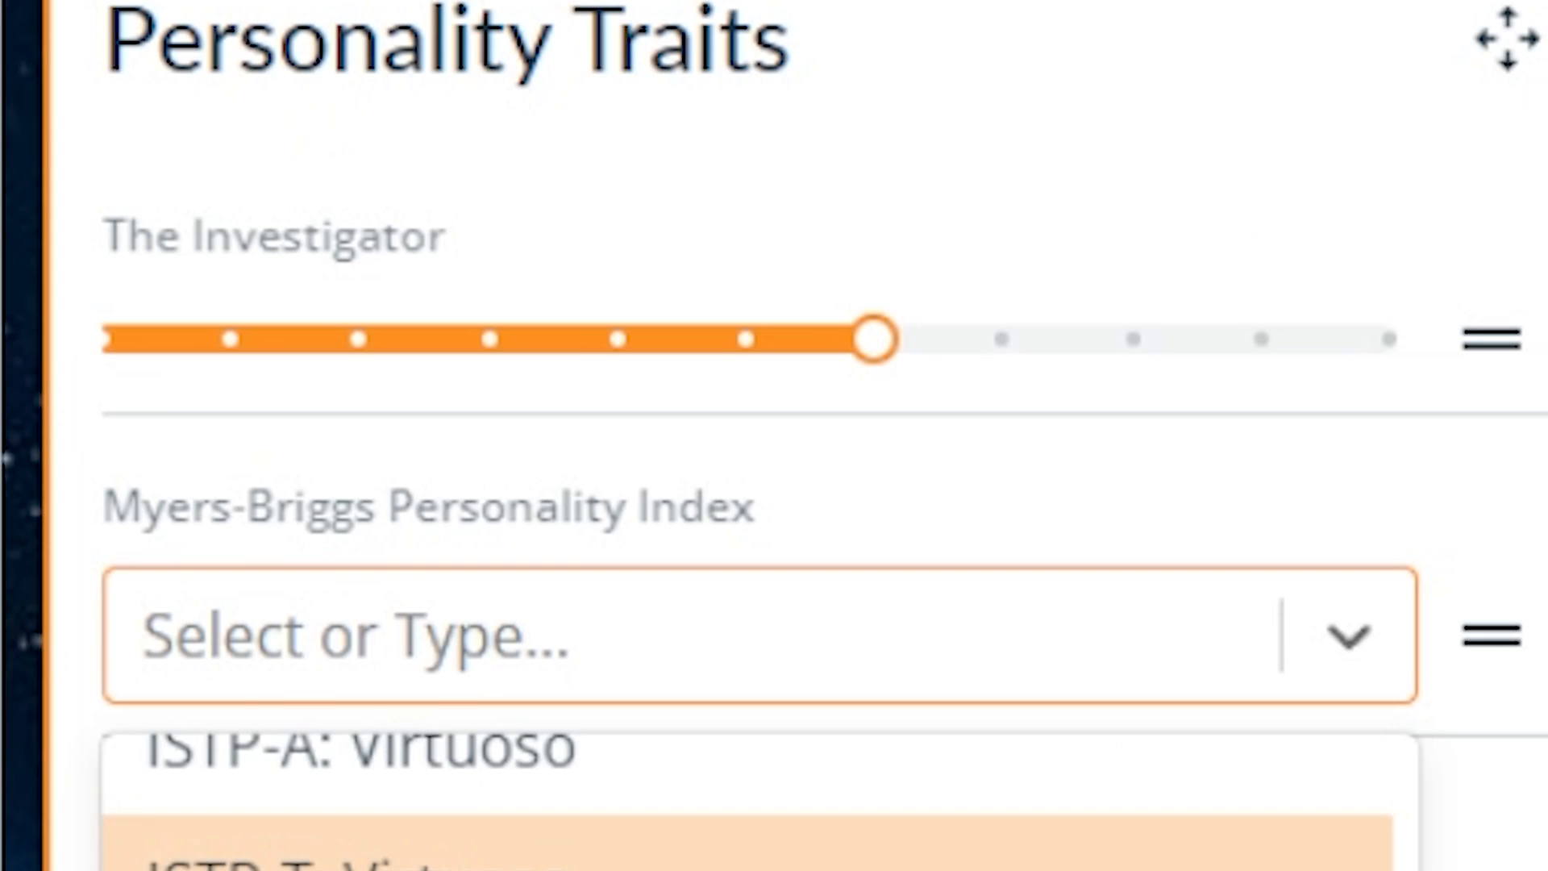
{"action": "left_click", "coordinate": [858, 846]}
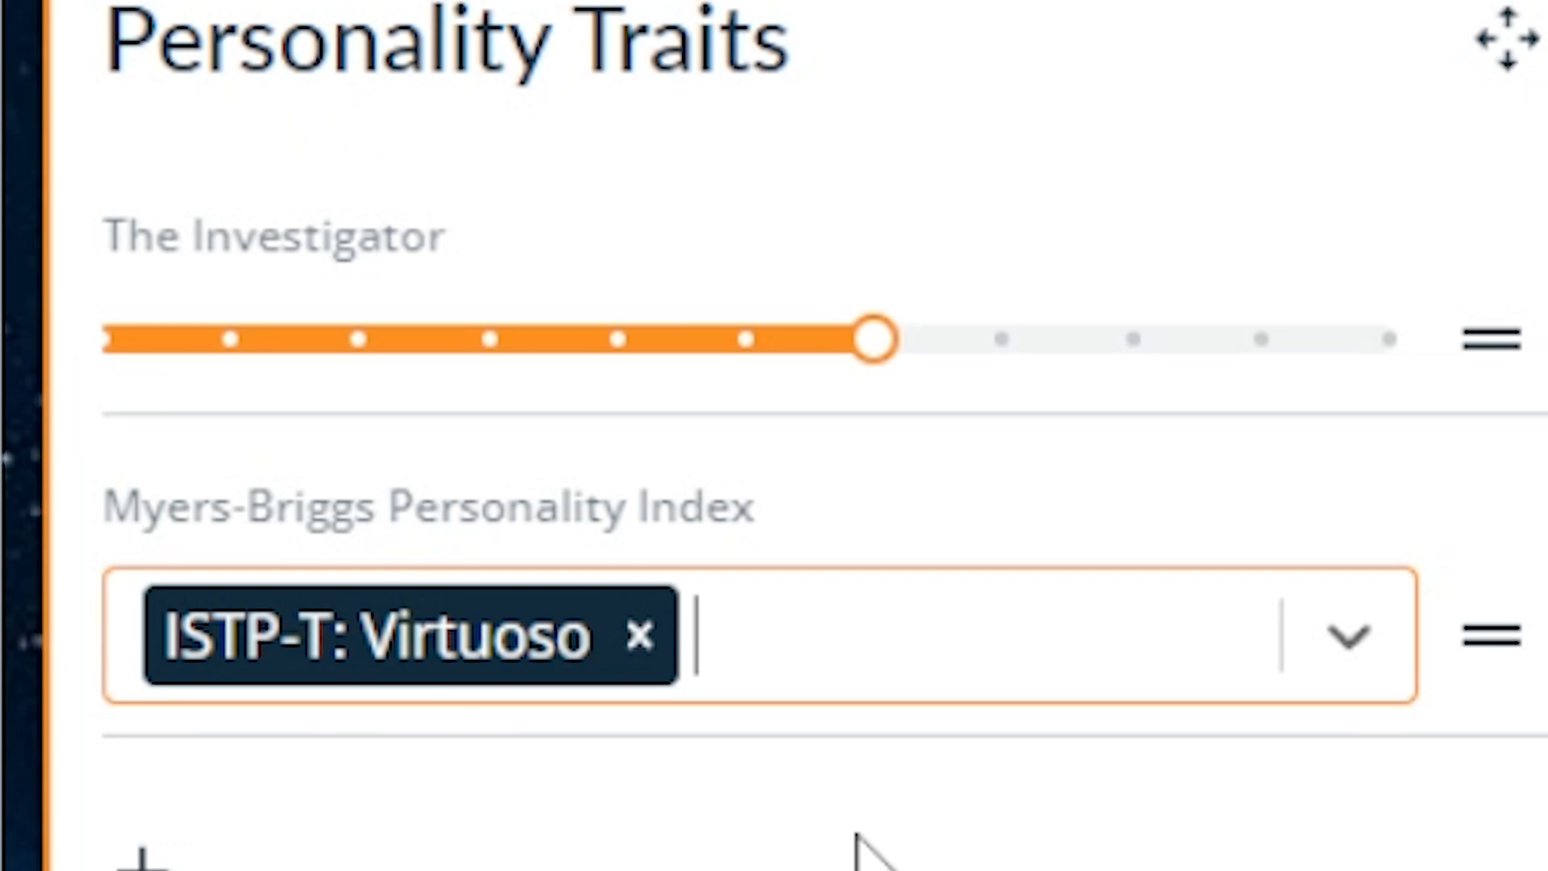
{"action": "left_click", "coordinate": [1325, 602]}
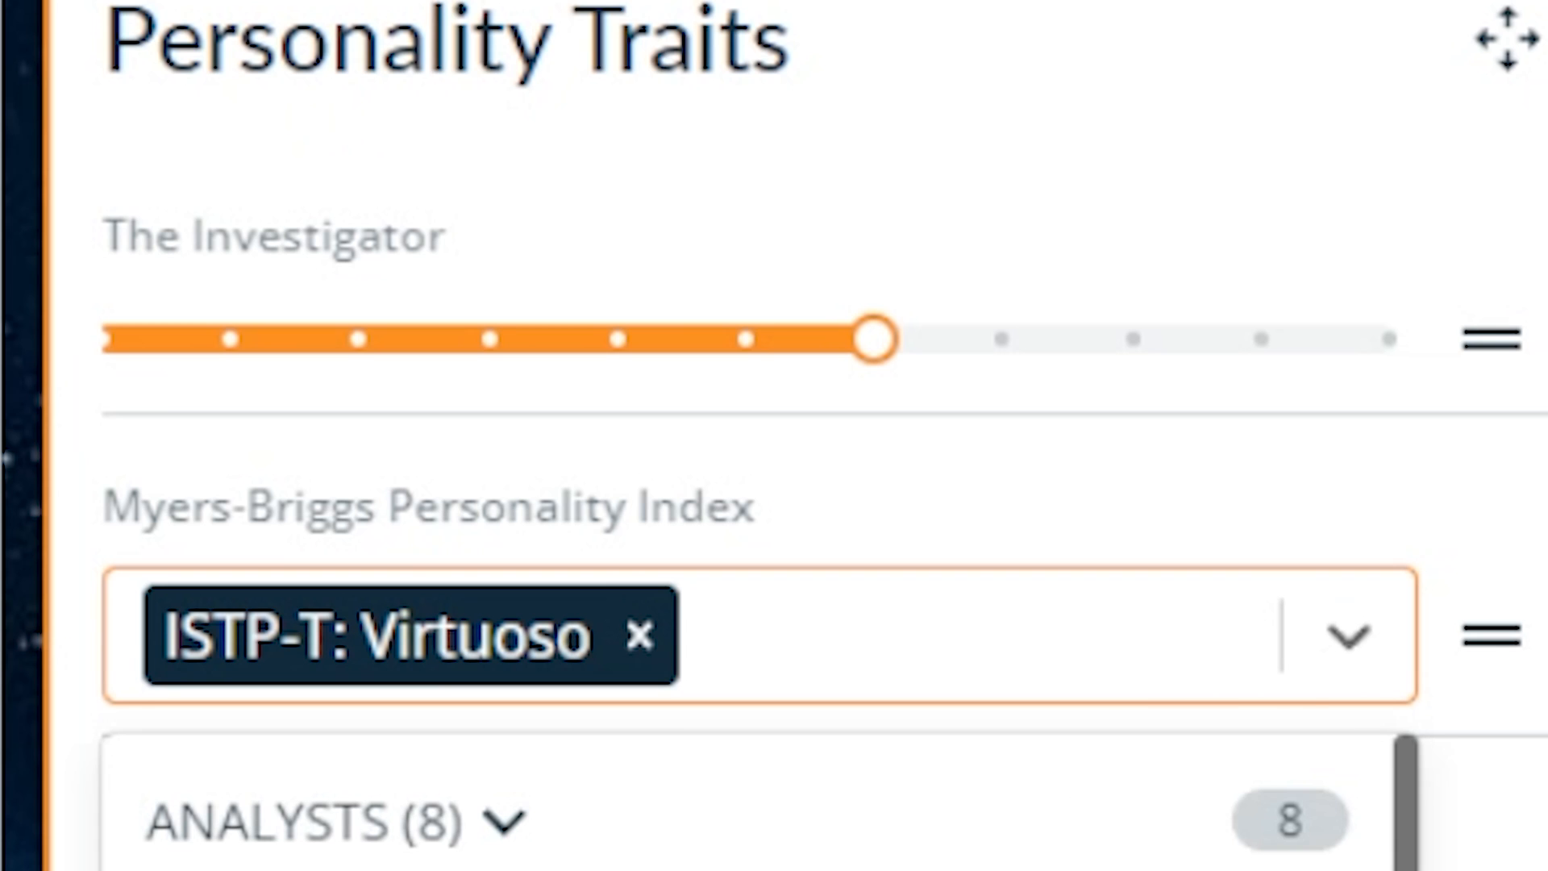
{"action": "left_click", "coordinate": [1128, 866]}
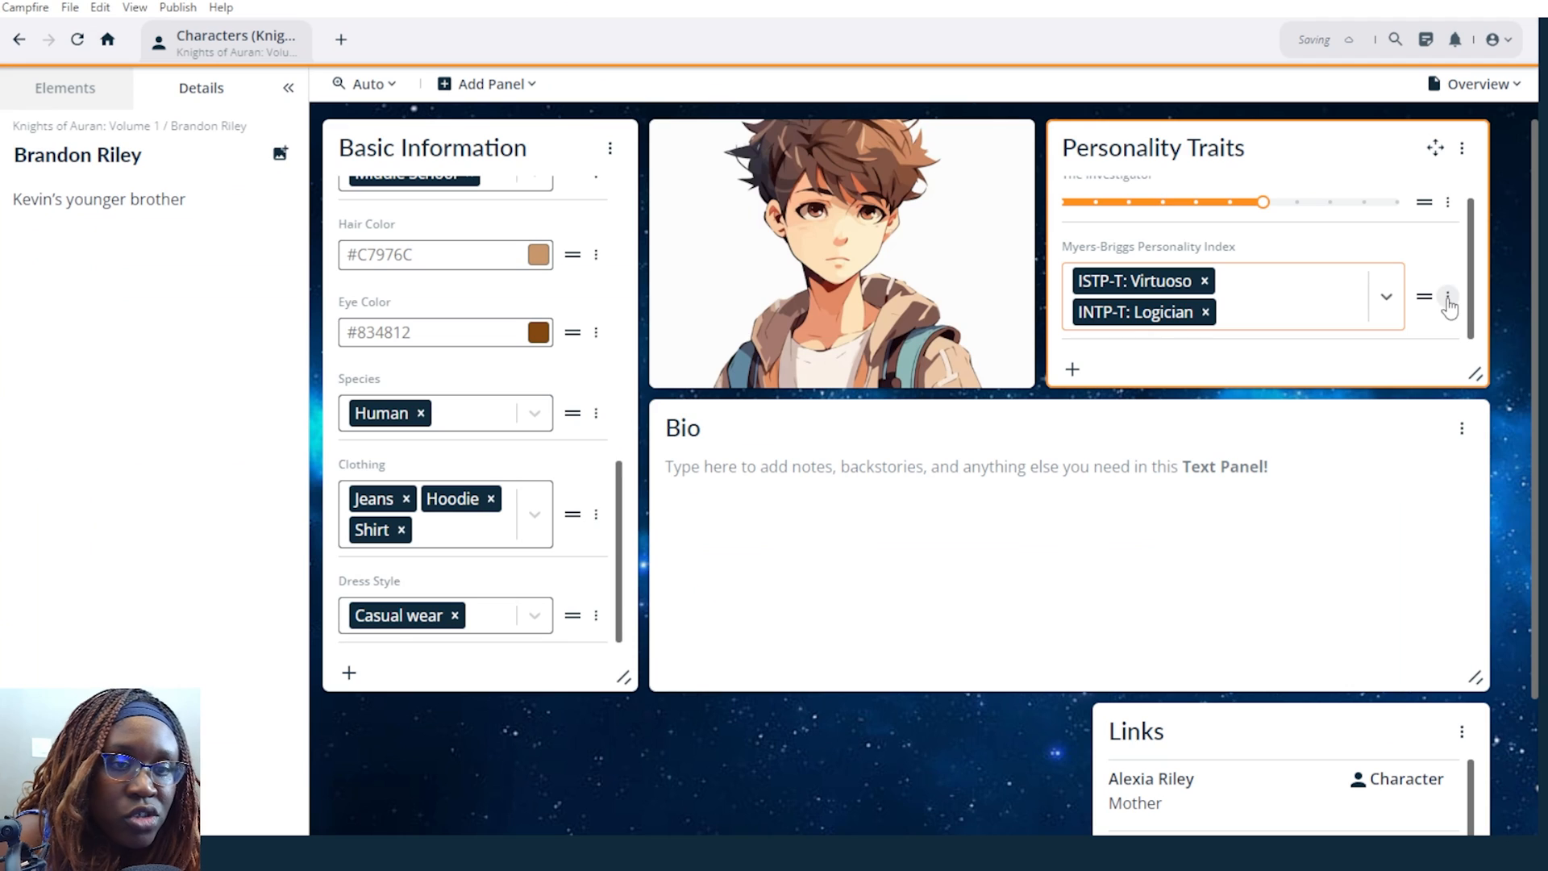
Delete the Myers-Briggs Personality Index attribute from the Personality Traits panel.
{"action": "left_click", "coordinate": [1546, 694]}
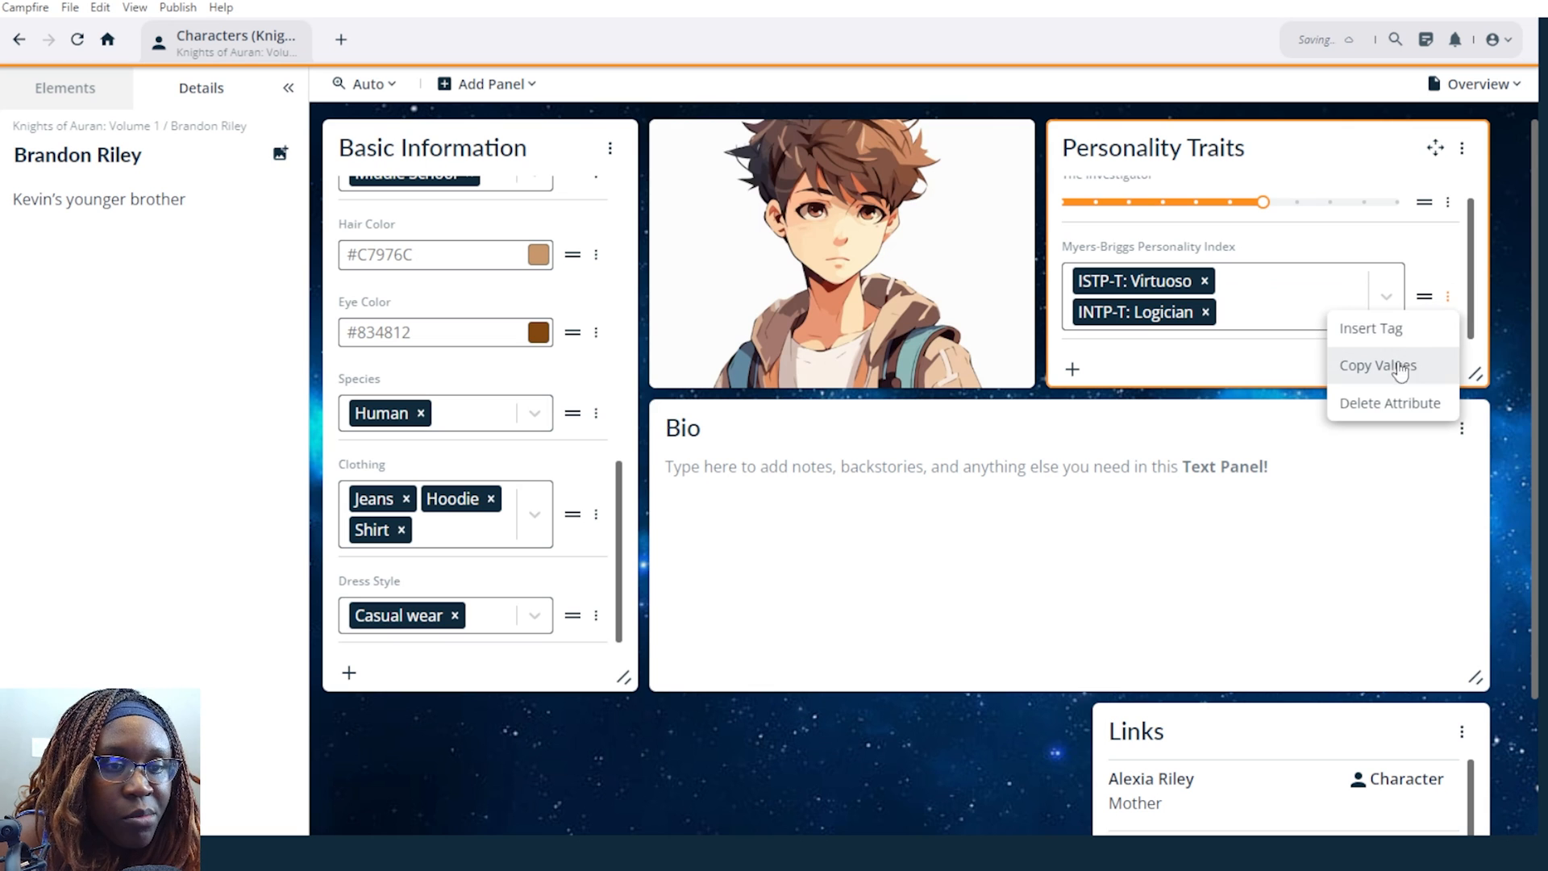
{"action": "left_click", "coordinate": [1375, 402]}
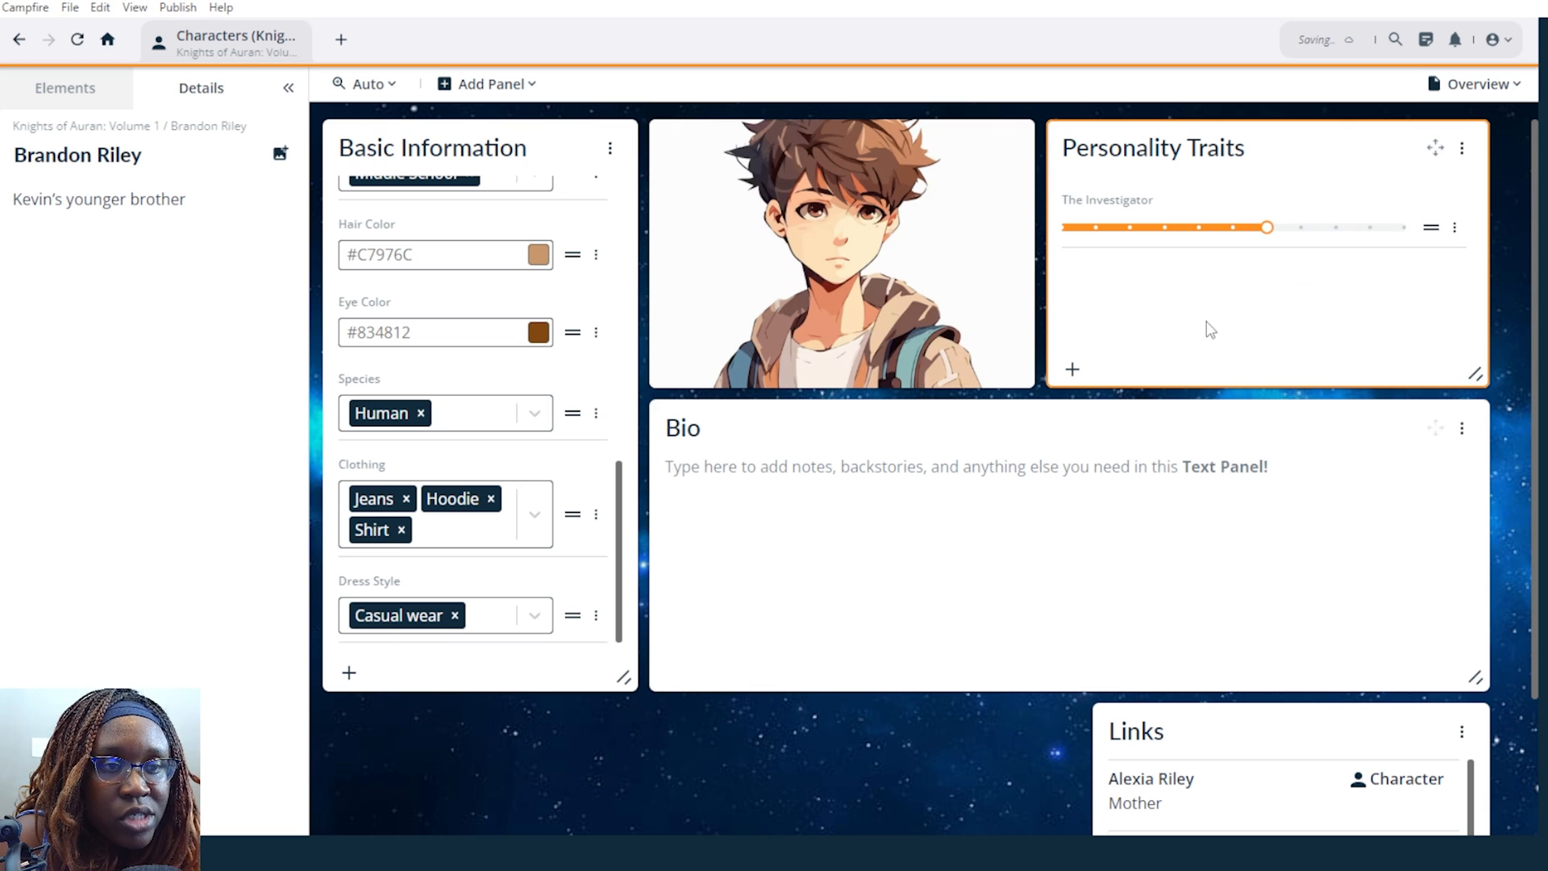
Add the Thinking, Observant and Intuitive personality attributes to the Personality Traits panel.
{"action": "left_click", "coordinate": [1073, 373]}
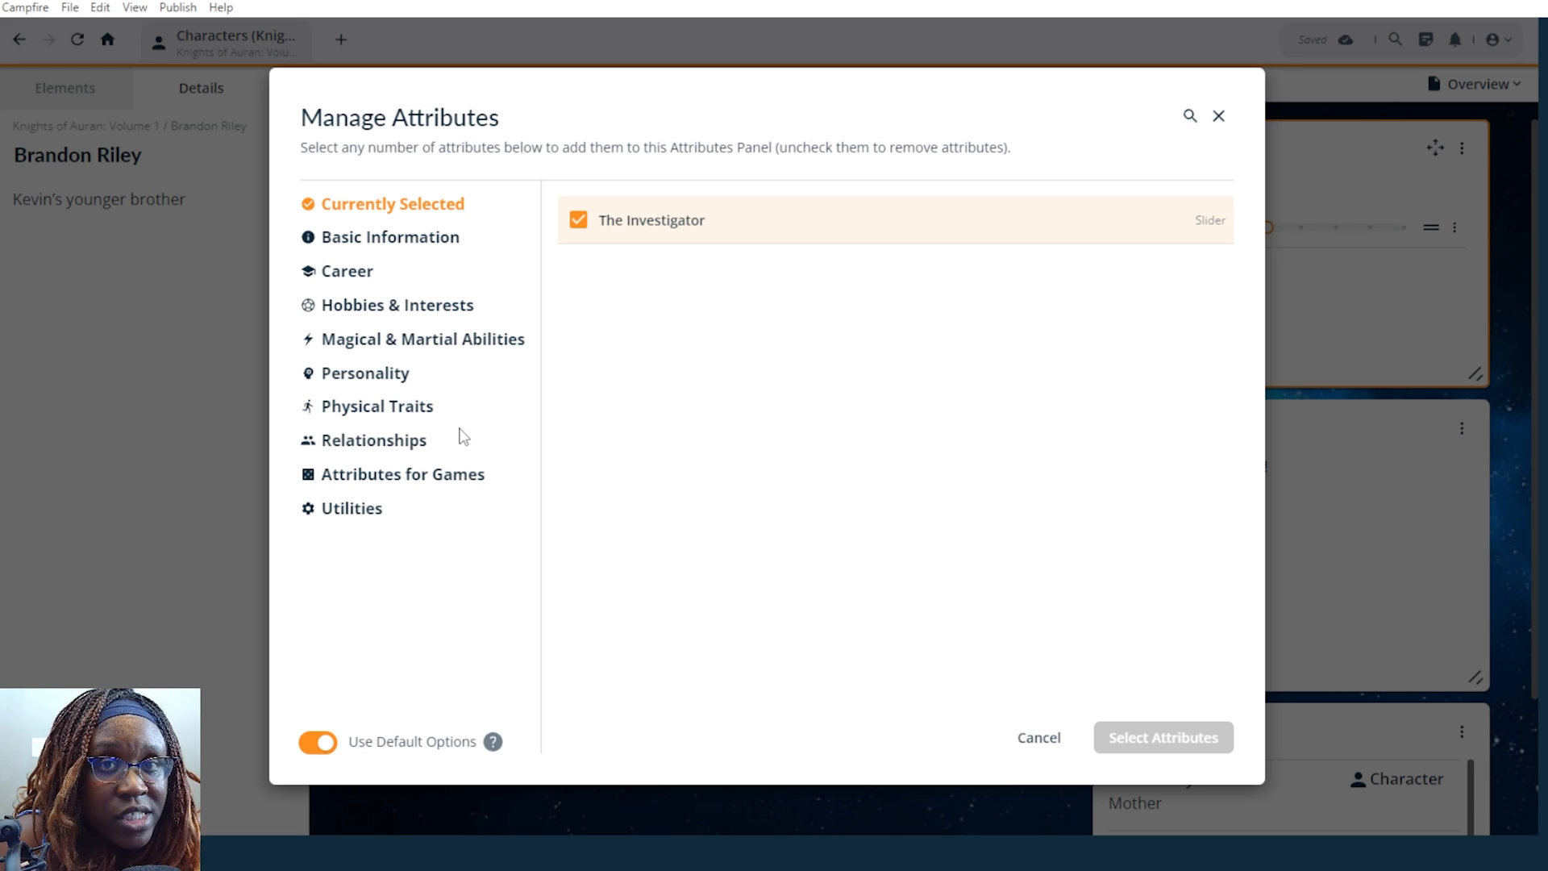
{"action": "left_click", "coordinate": [366, 372]}
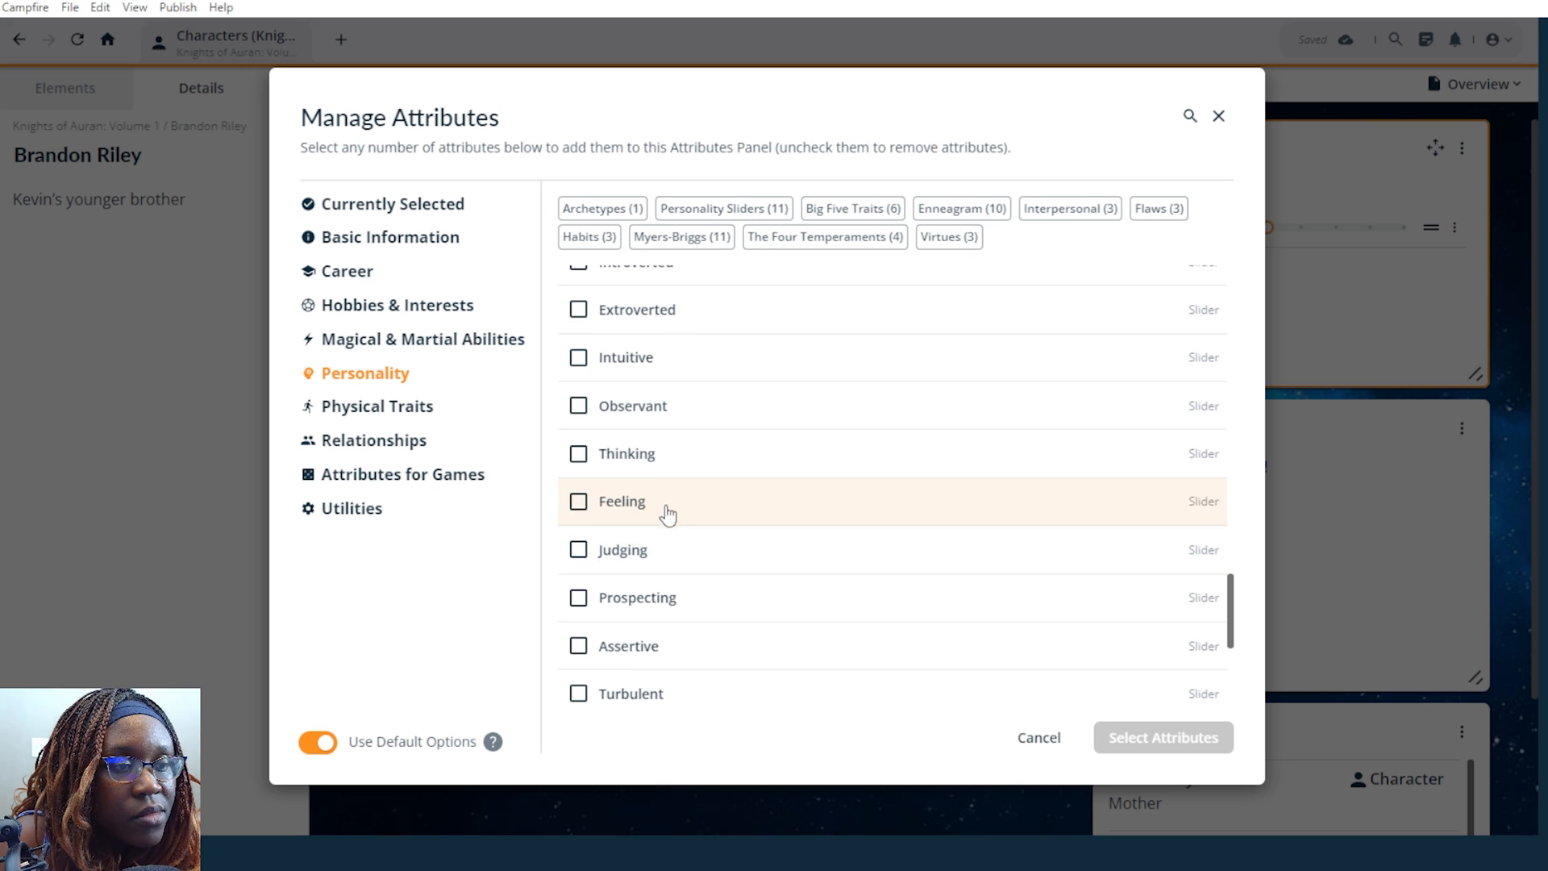
{"action": "left_click", "coordinate": [664, 475]}
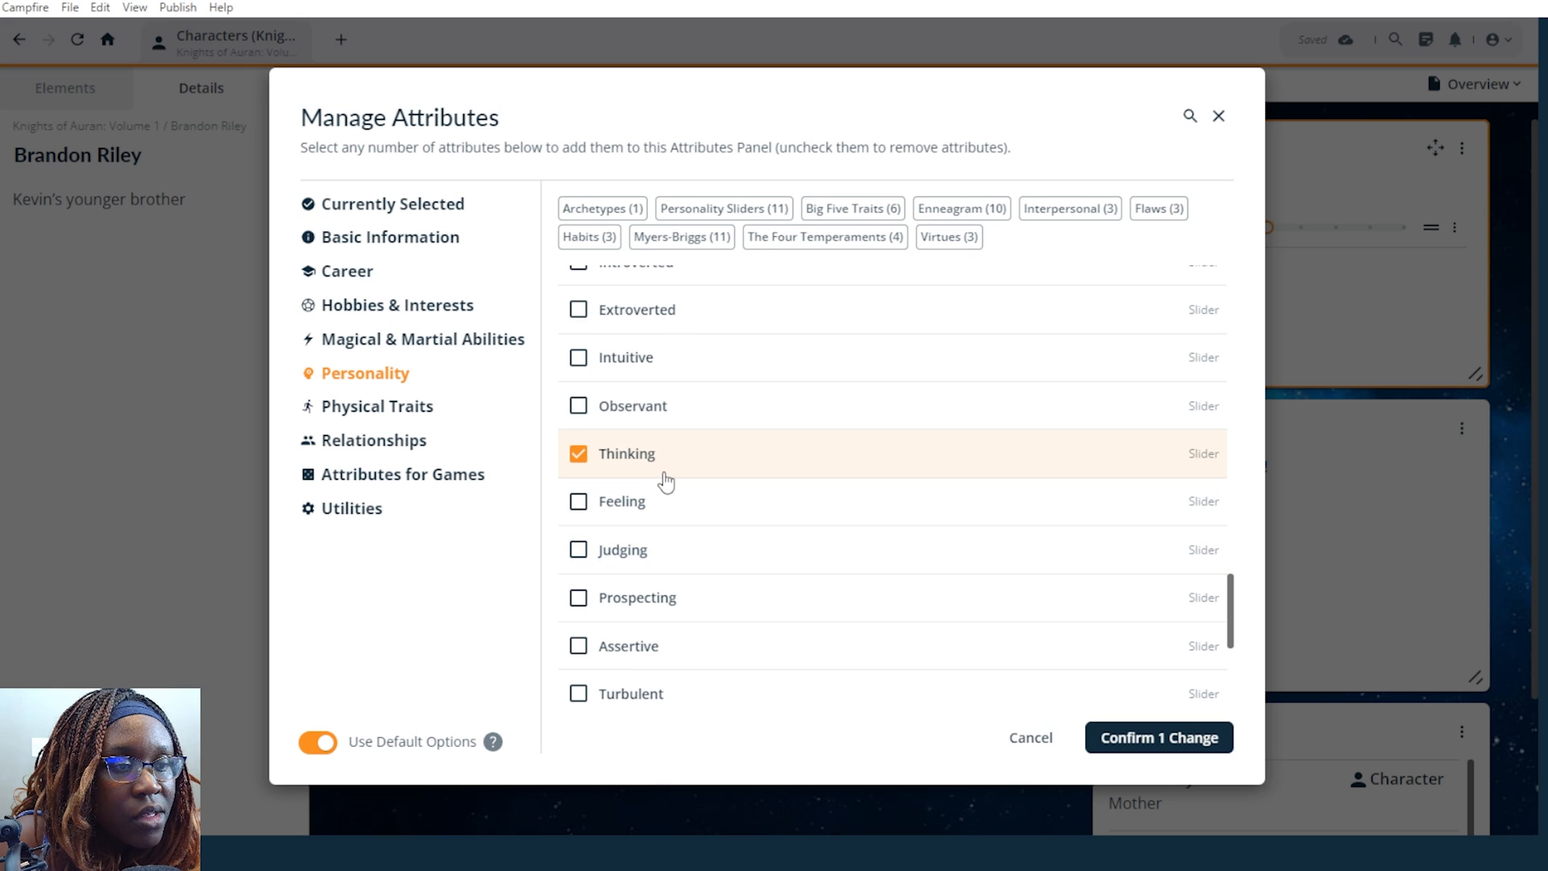
{"action": "left_click", "coordinate": [677, 426]}
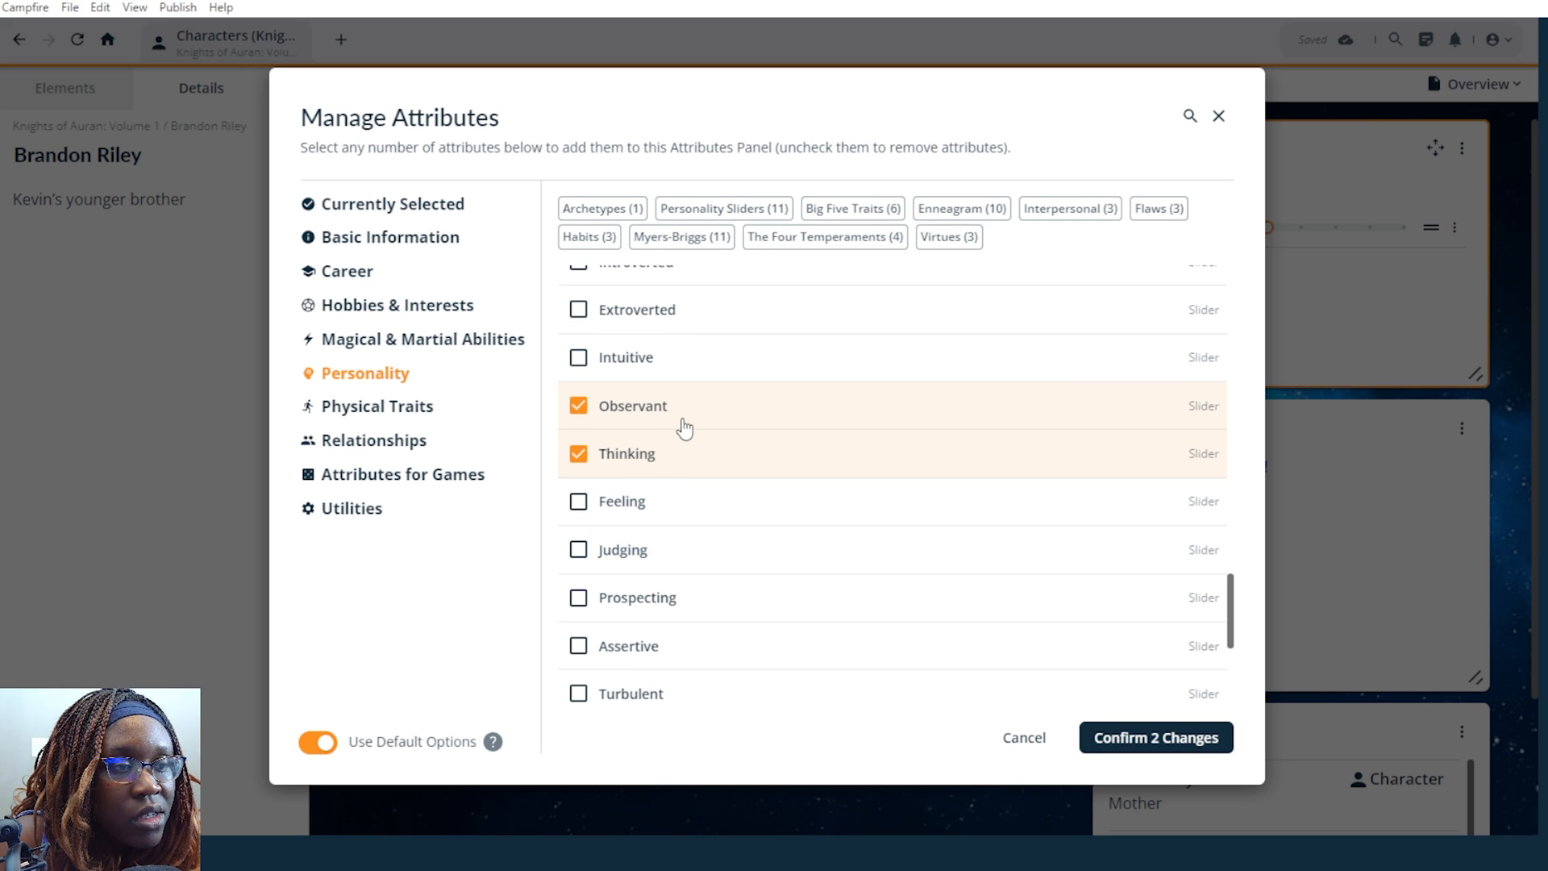
{"action": "left_click", "coordinate": [701, 356]}
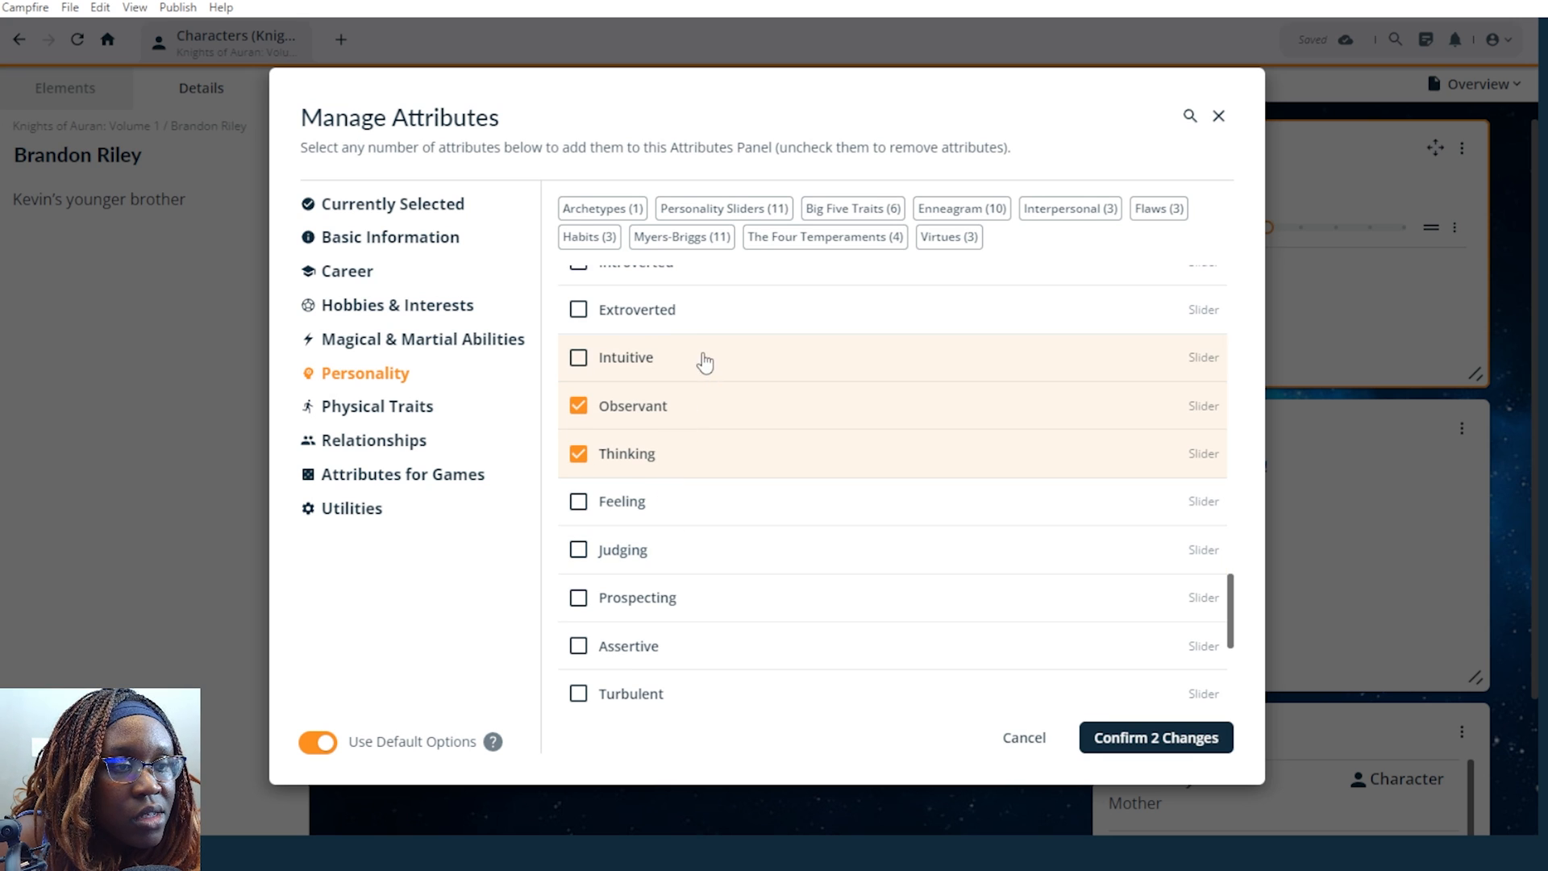
{"action": "left_click", "coordinate": [1140, 735]}
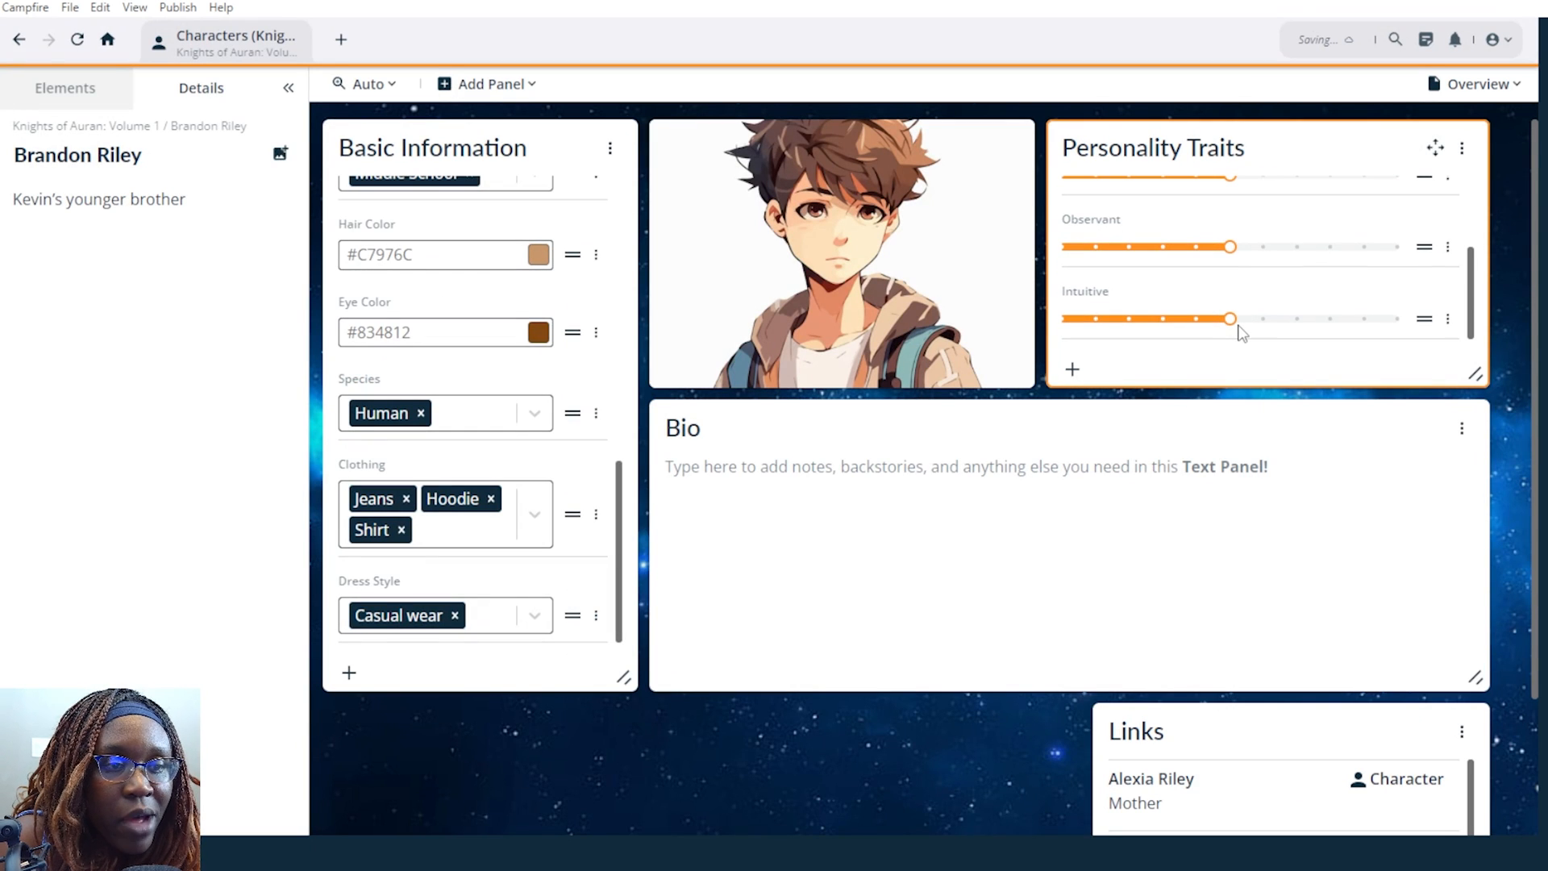
Set the Intuitive slider two notches above the middle, Observant three notches above and Thinking one notch above.
{"action": "left_click_drag", "start_coordinate": [1230, 318], "coordinate": [1296, 318]}
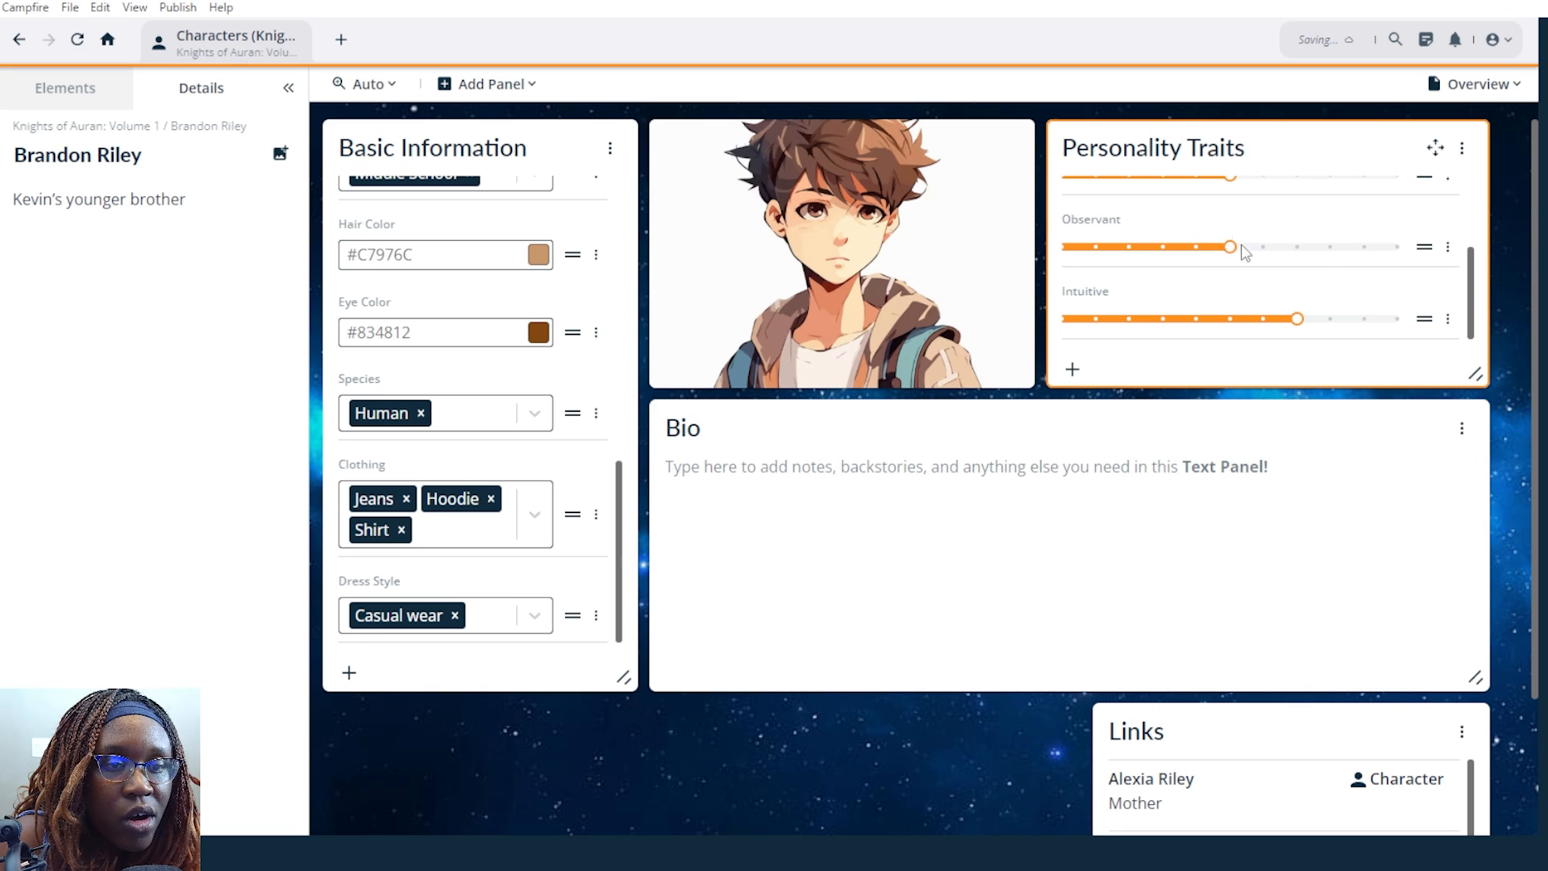
{"action": "left_click_drag", "start_coordinate": [1240, 254], "coordinate": [1331, 254]}
{"action": "scroll", "coordinate": [1290, 274], "scroll_direction": "up", "scroll_amount": 1}
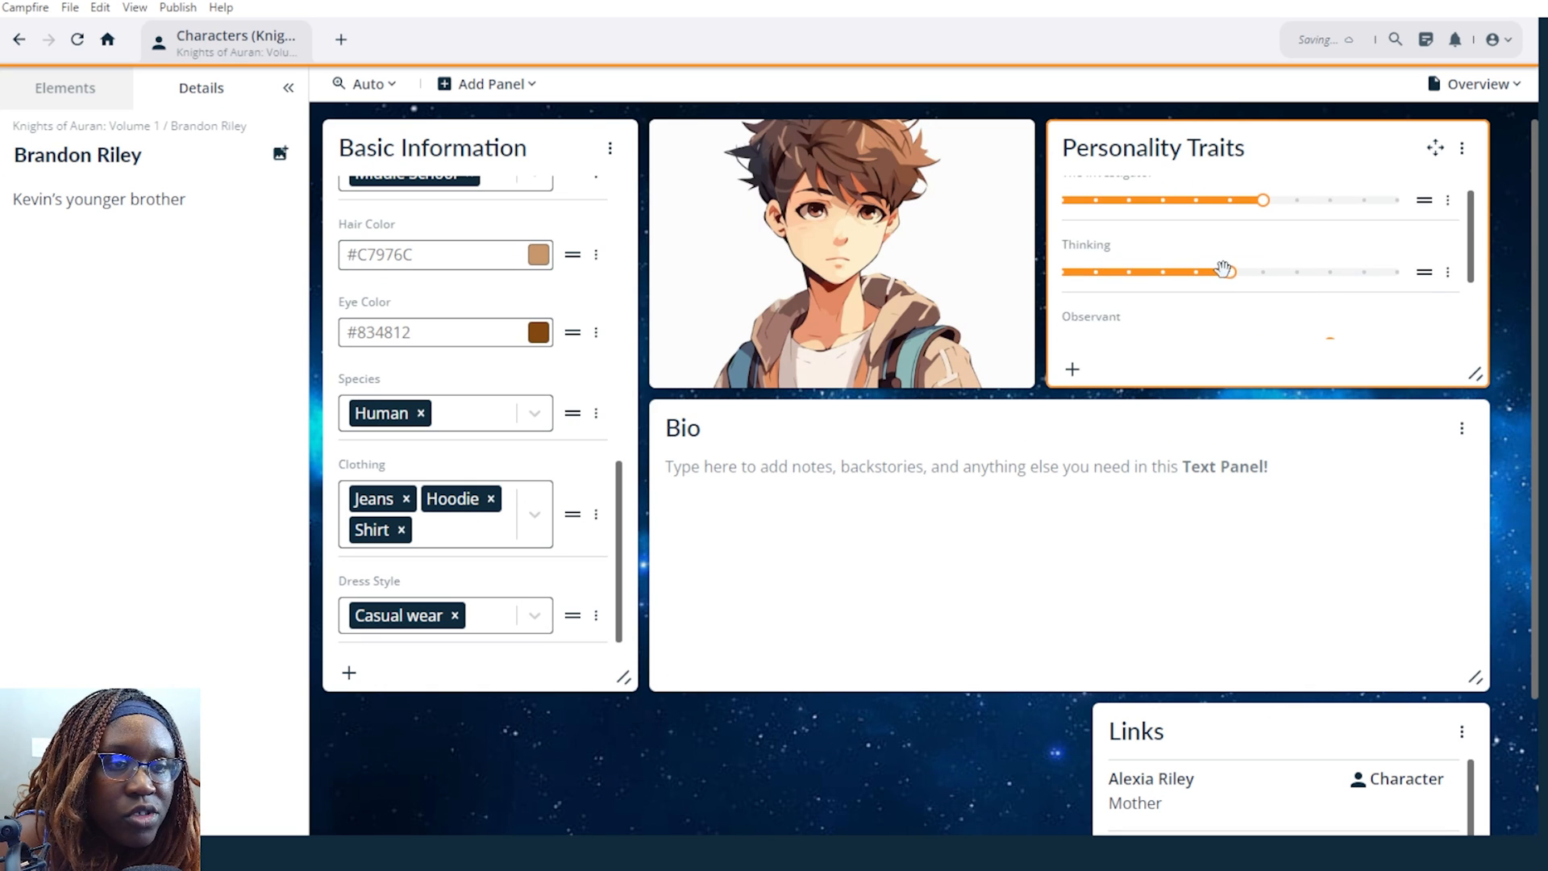
{"action": "left_click_drag", "start_coordinate": [1224, 272], "coordinate": [1263, 273]}
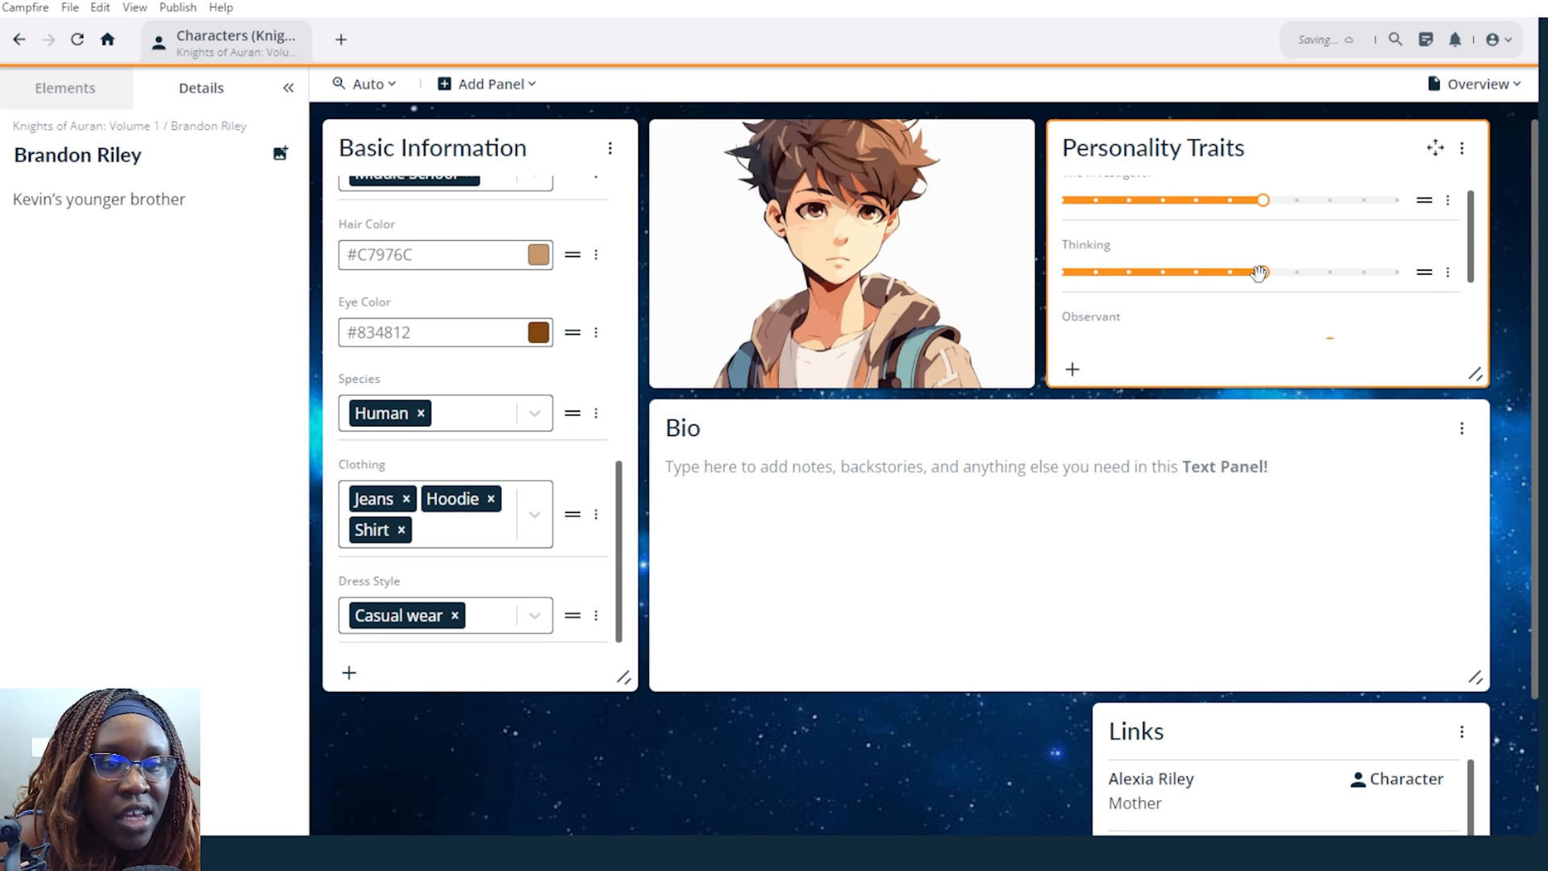
{"action": "scroll", "coordinate": [1264, 283], "scroll_direction": "down", "scroll_amount": 1}
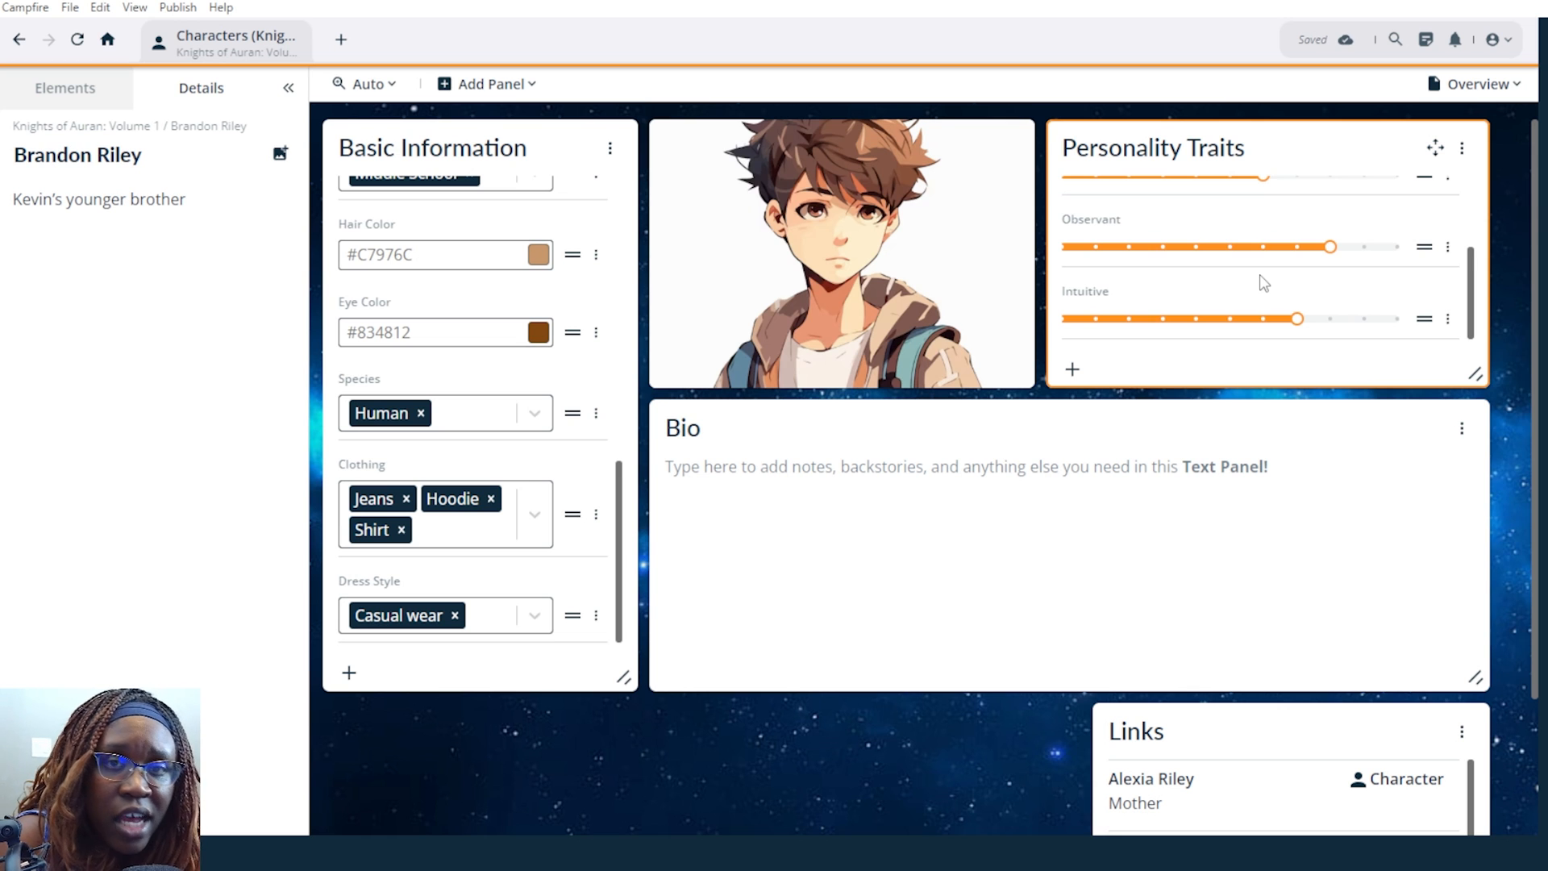
Begin the Bio text with a sentence stating that the character "is top of his class and know it.".
{"action": "scroll", "coordinate": [1202, 317], "scroll_direction": "down", "scroll_amount": 2}
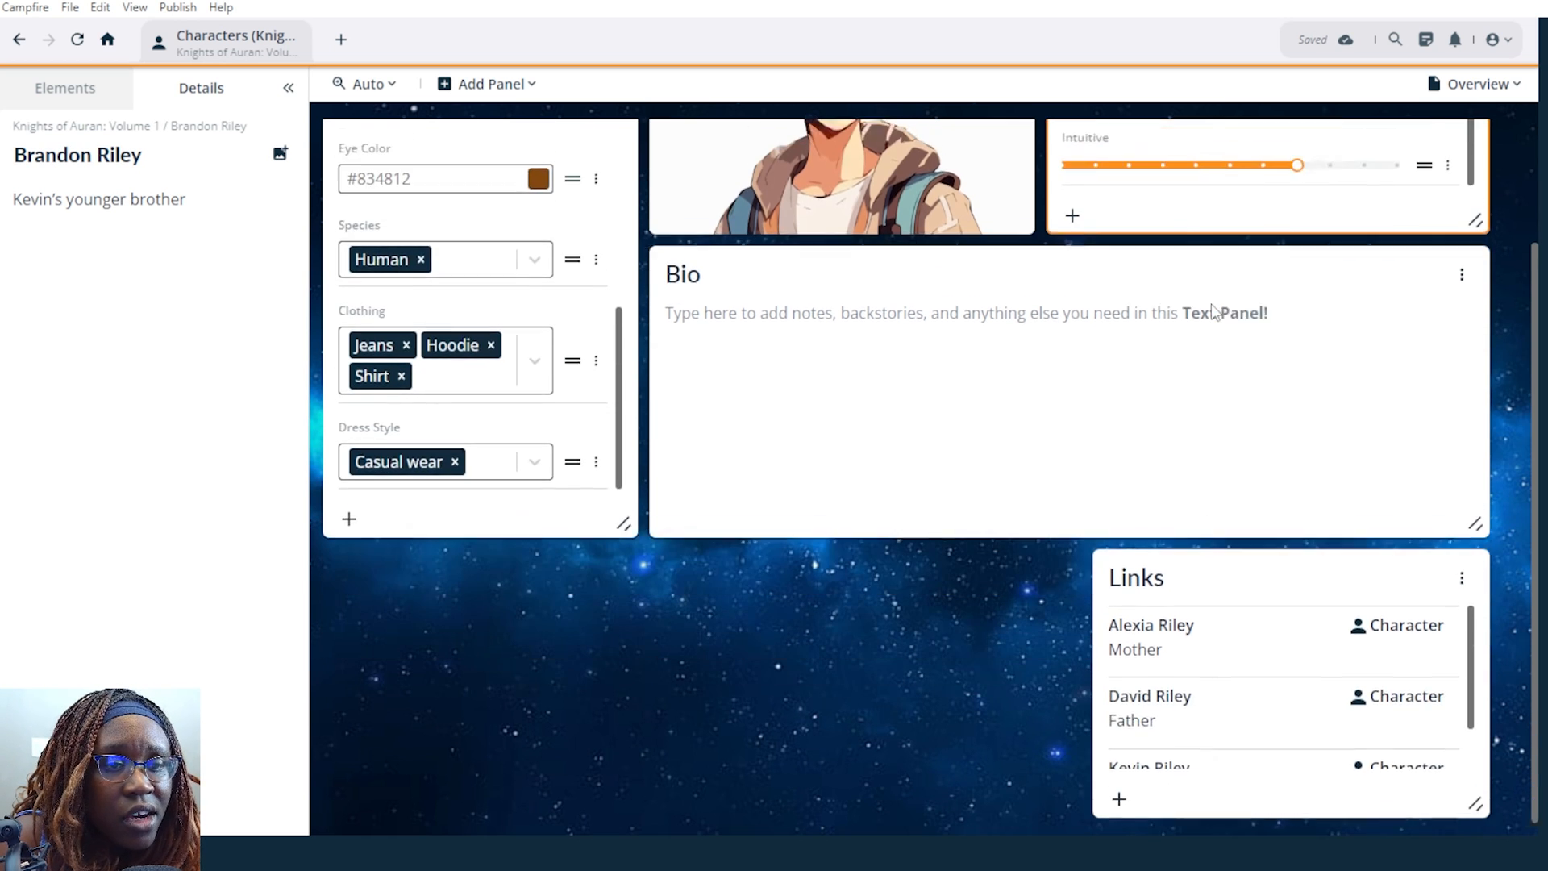
{"action": "scroll", "coordinate": [1213, 311], "scroll_direction": "up", "scroll_amount": 2}
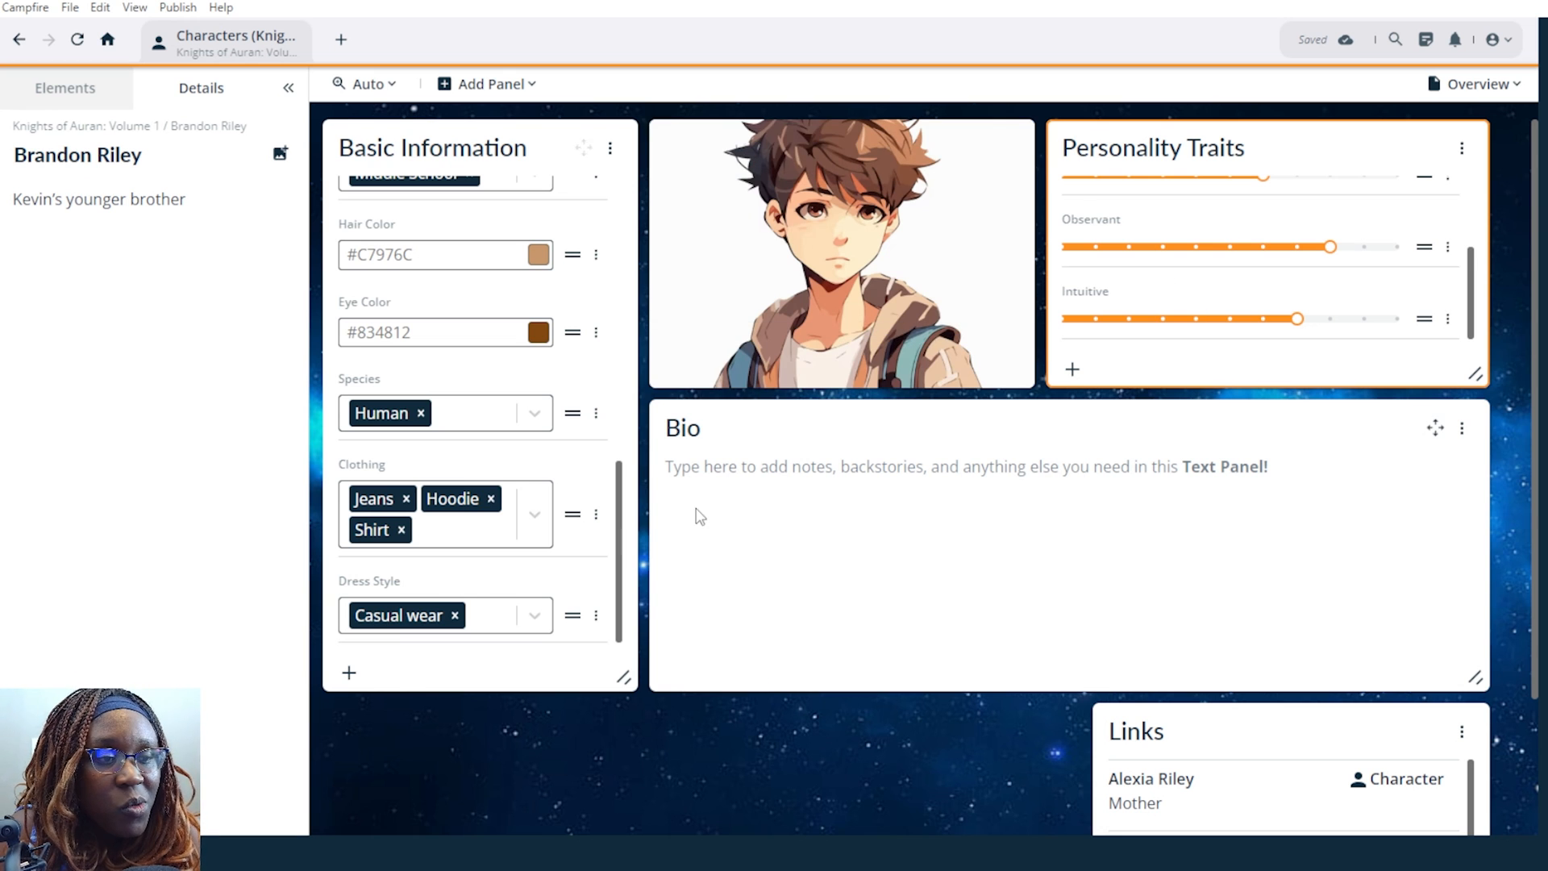
{"action": "left_click", "coordinate": [724, 474]}
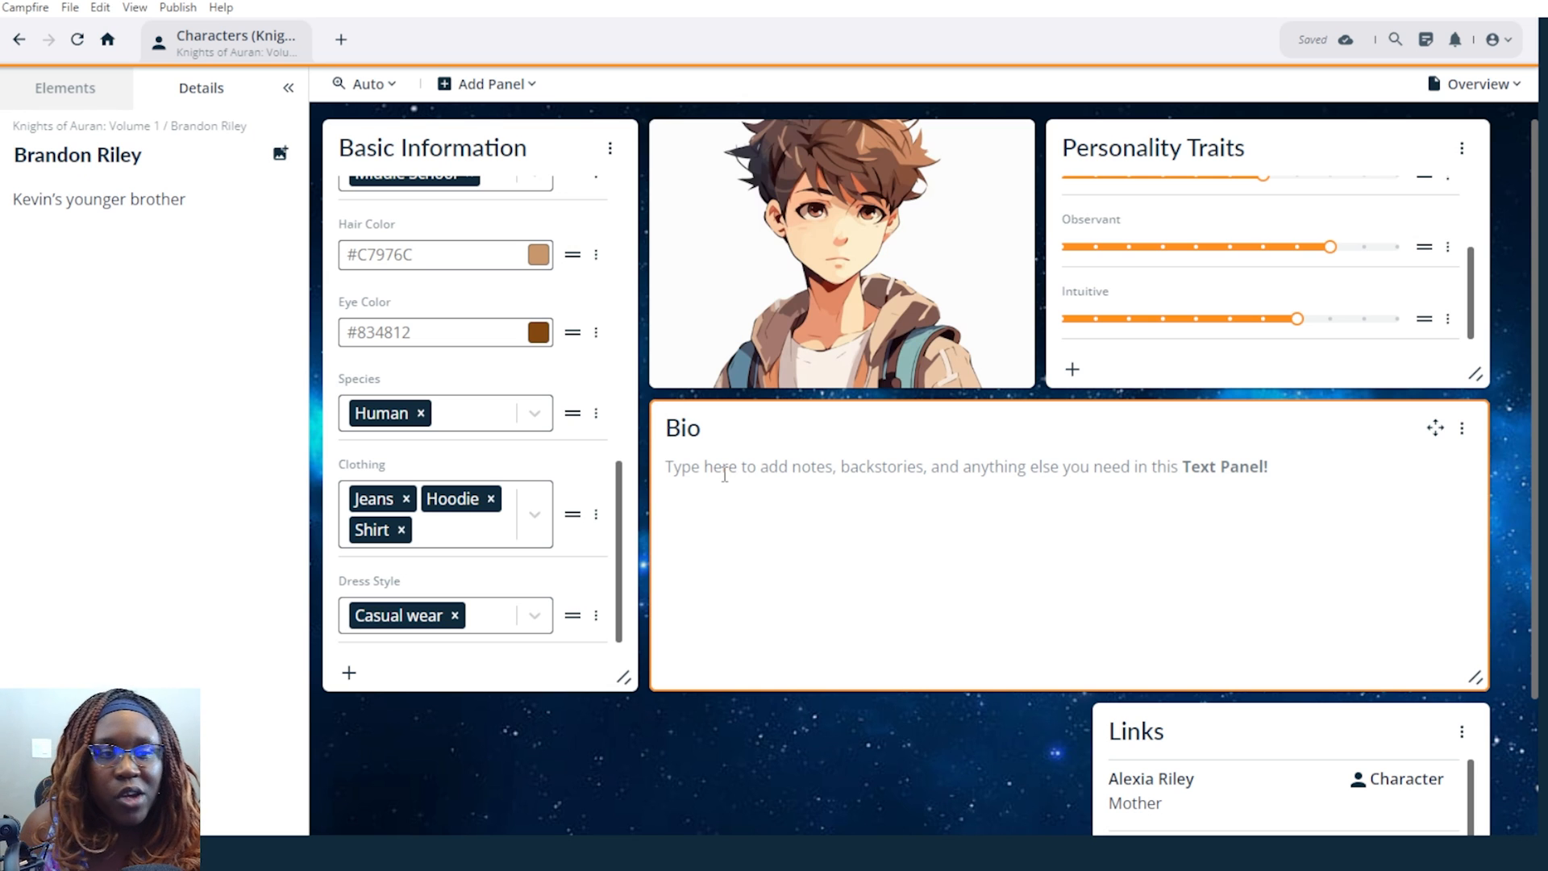
{"action": "type", "text": "Brandon is top"}
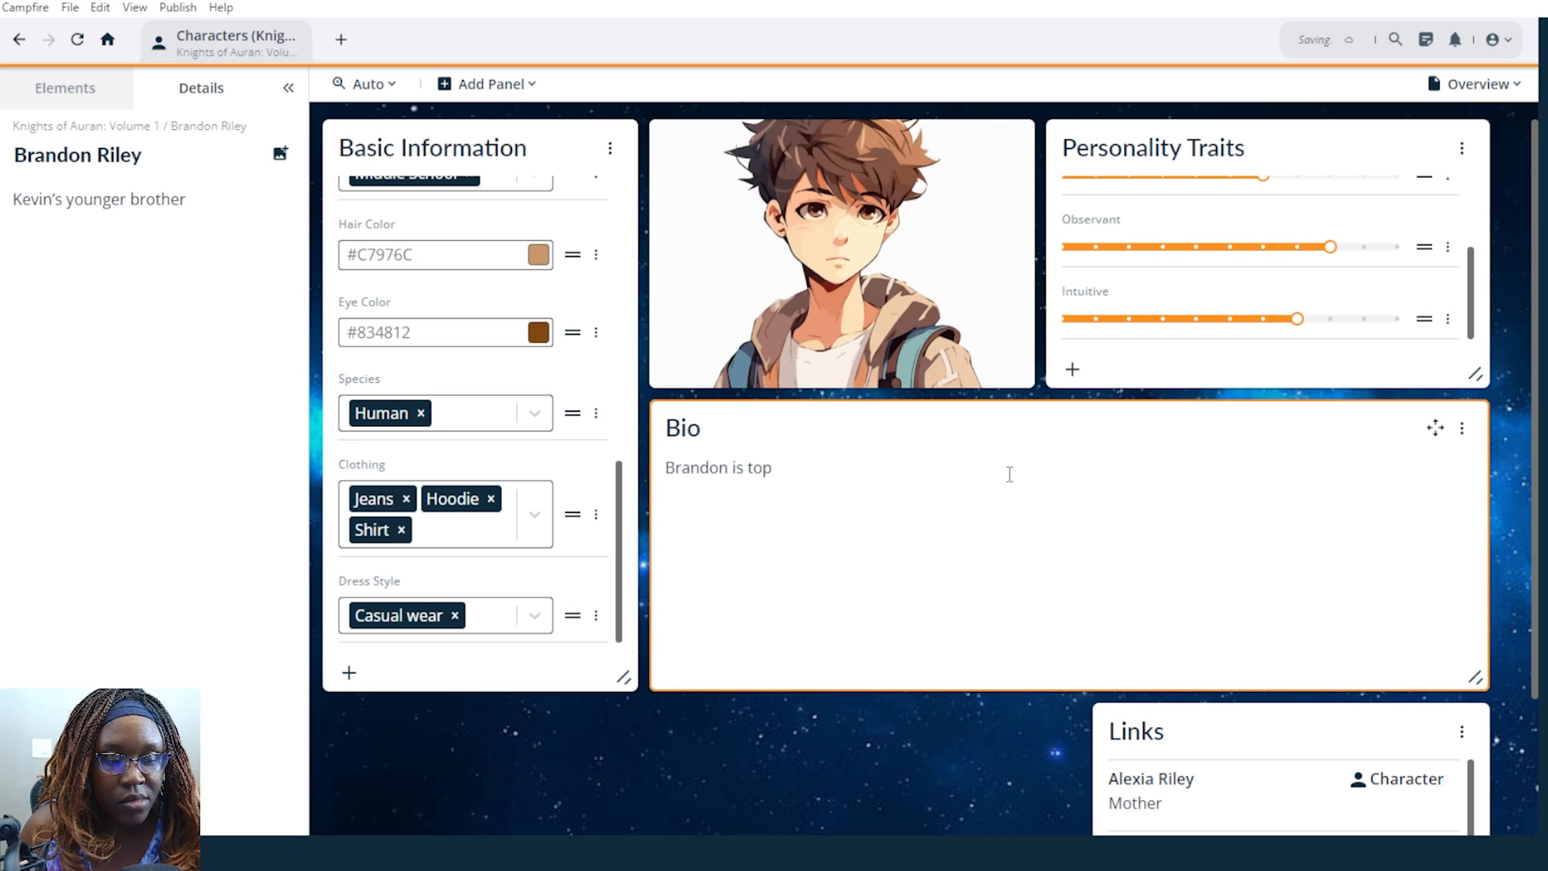
{"action": "type", "text": " of his class "}
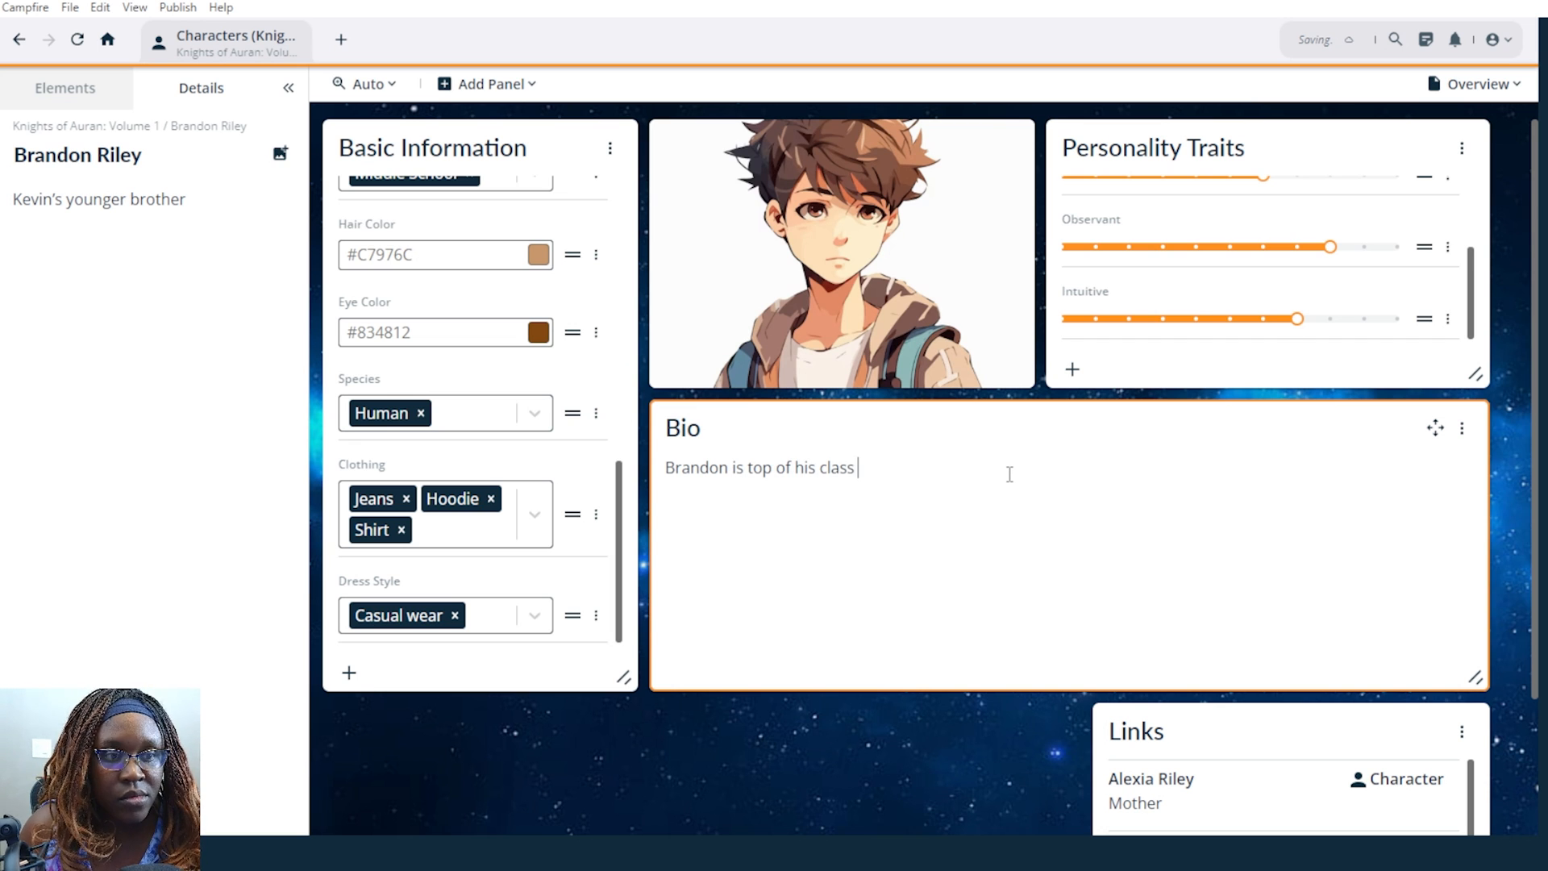
{"action": "type", "text": "and know it"}
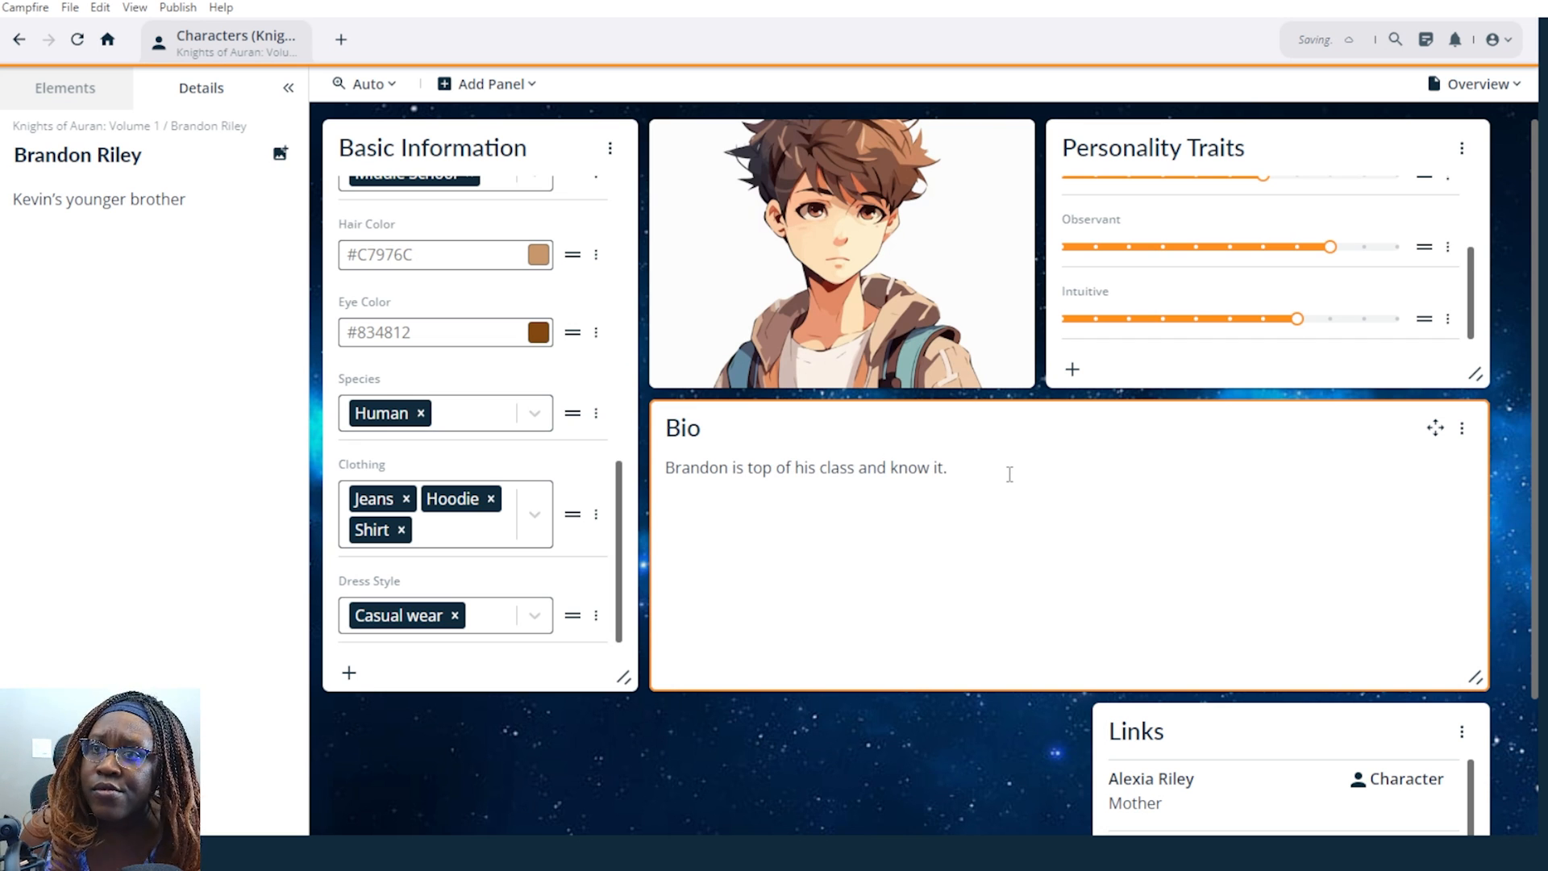
Add to the Bio: "His quick thinking and observant skills helps him get out of trouble especially with the school bullies.".
{"action": "type", "text": ". His quick thinking and "}
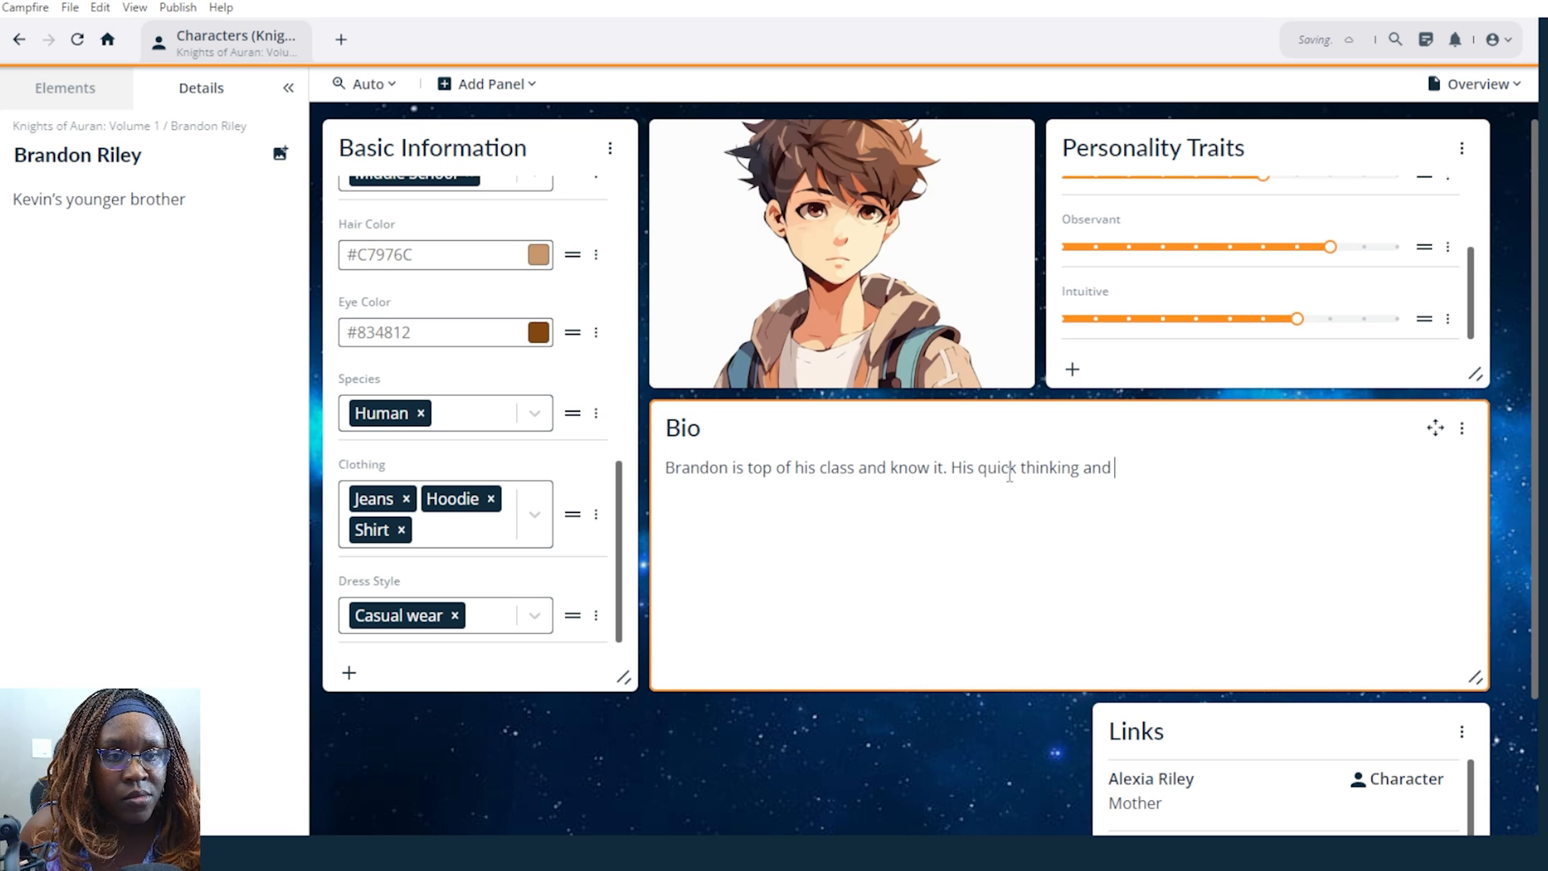
{"action": "type", "text": "observant skills help"}
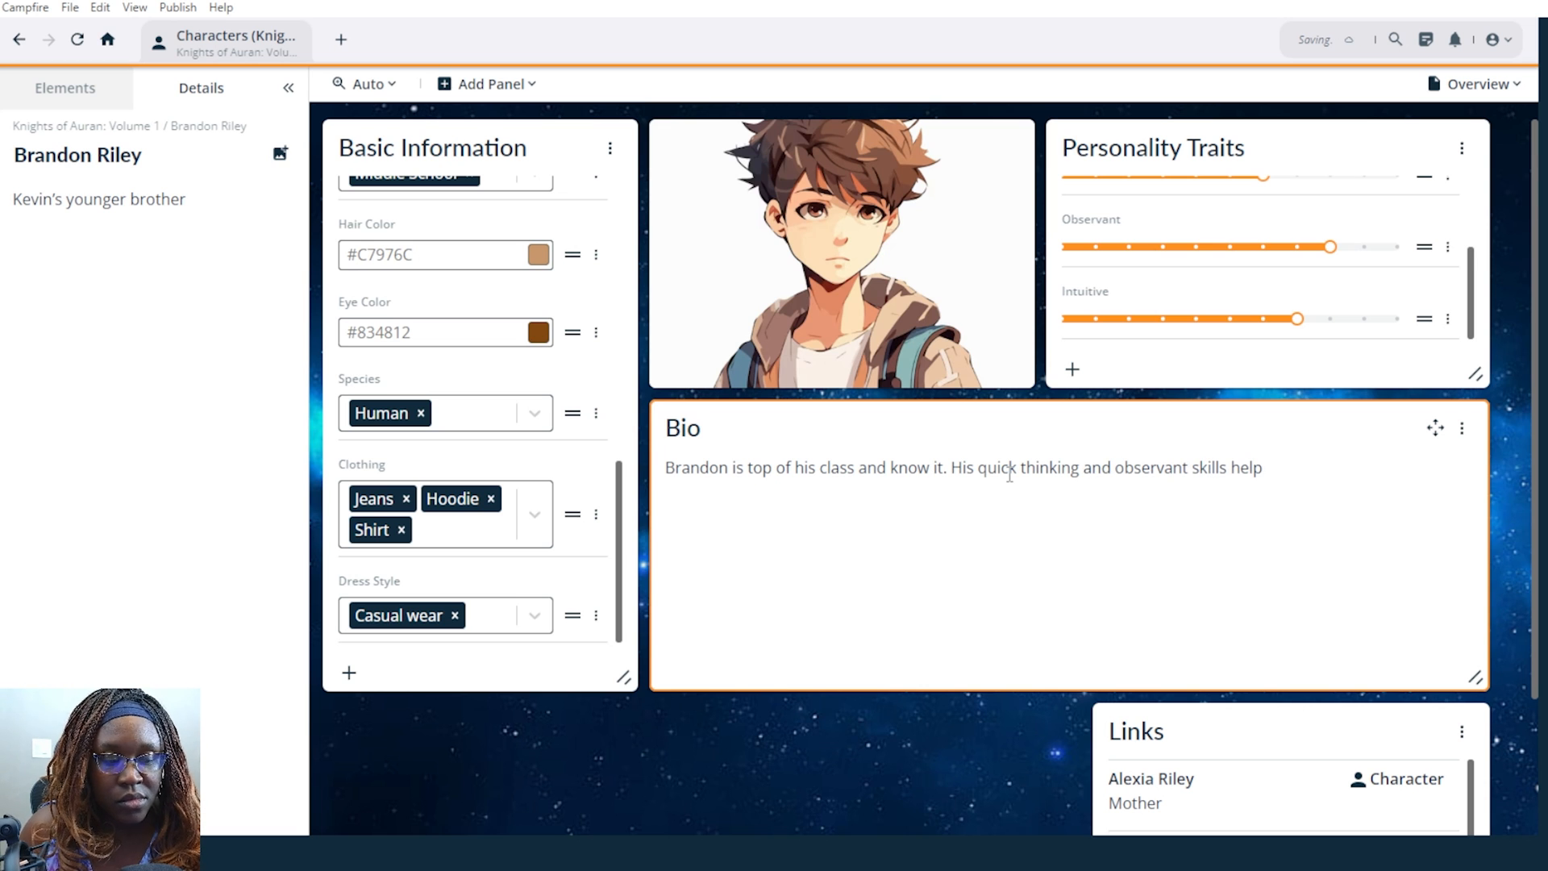
{"action": "type", "text": "s him get out of"}
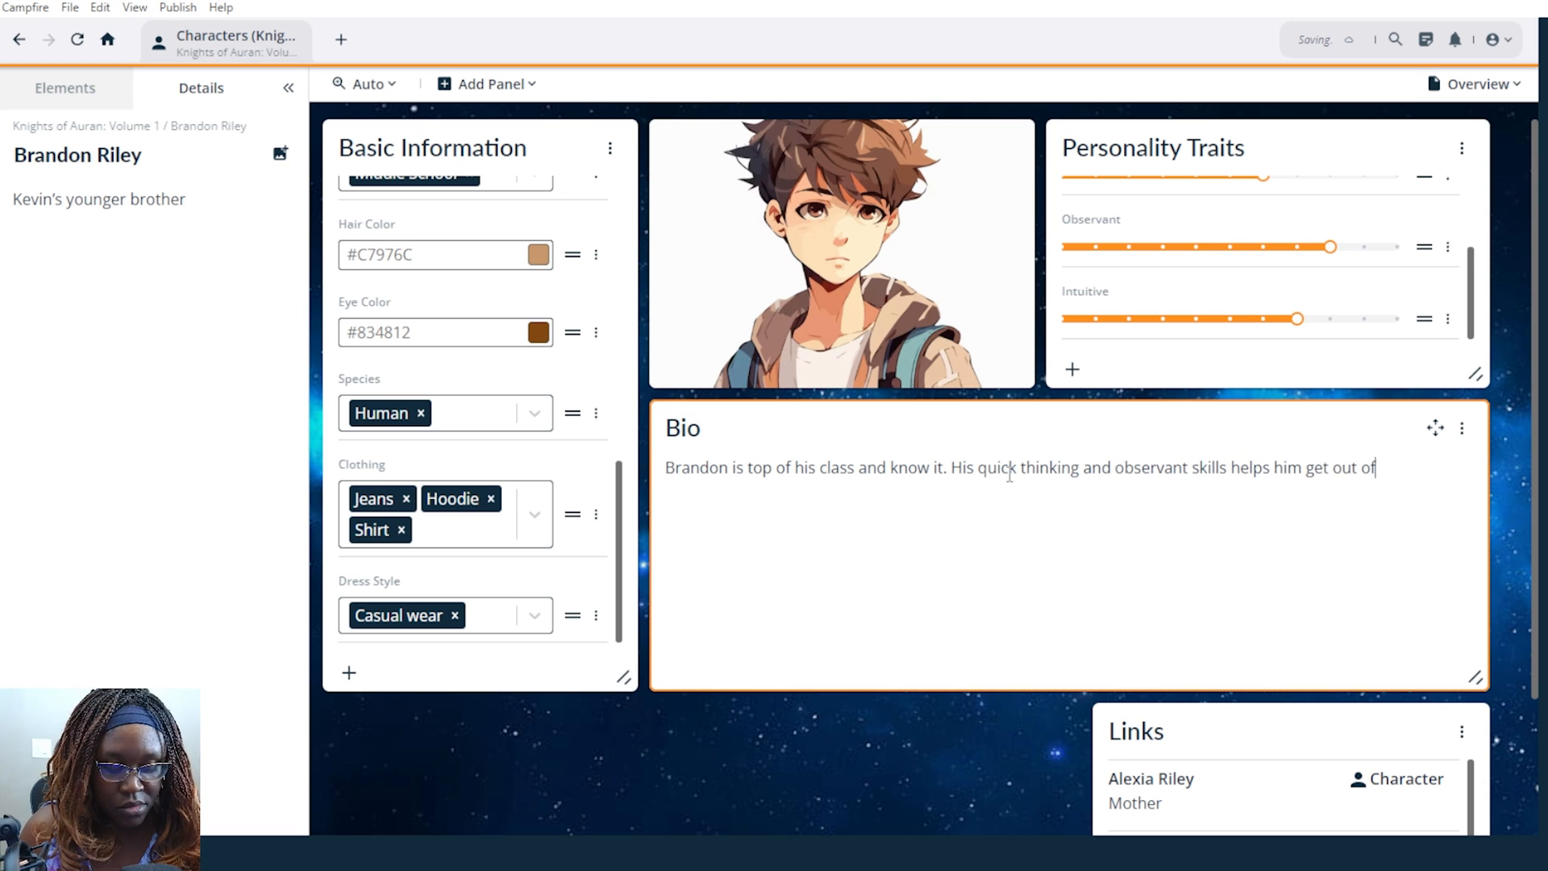
{"action": "type", "text": " trouble especially wih t"}
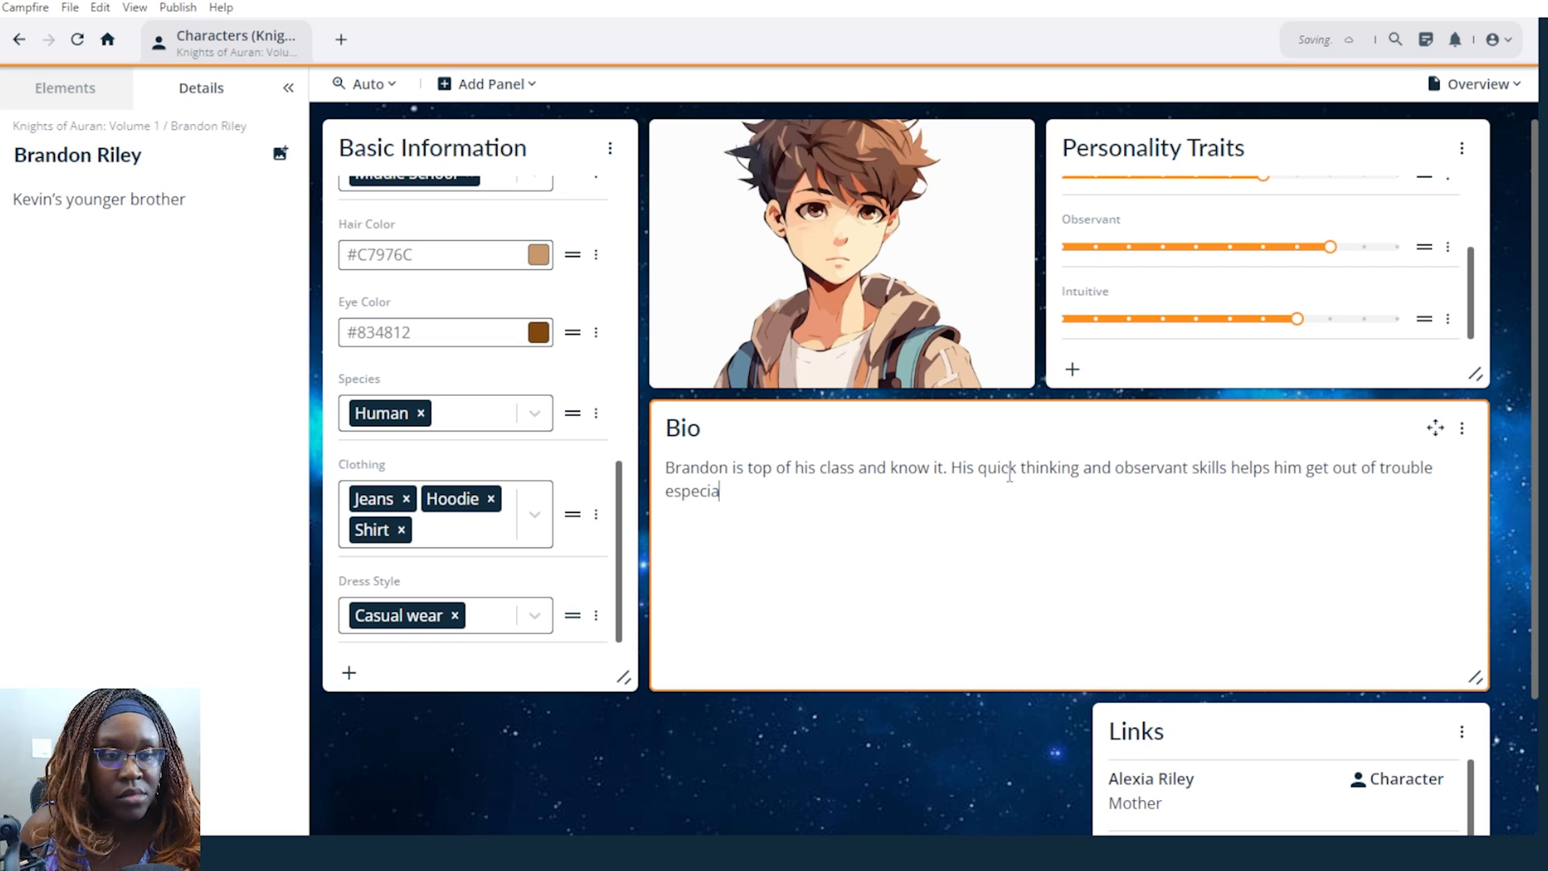
{"action": "key", "text": "BackSpace"}
{"action": "key", "text": "BackSpace"}
{"action": "key", "text": "BackSpace"}
{"action": "type", "text": "th the "}
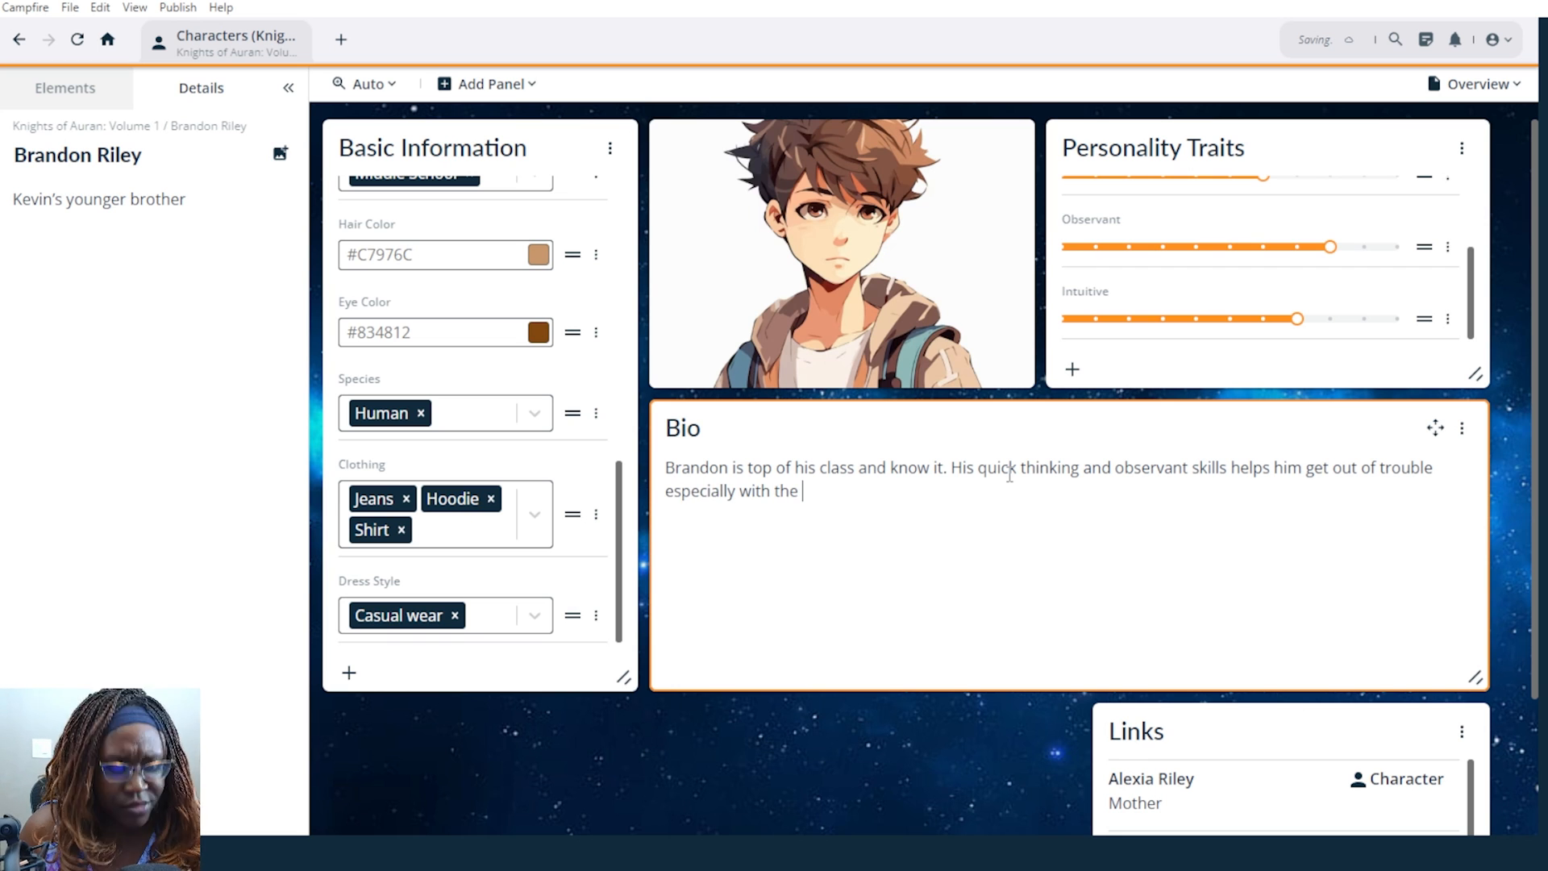
{"action": "type", "text": "school bullies."}
Start a separate Bio paragraph stating that the character sometimes "likes to annoy his older brother", naming the brother, "just for the fun of it".
{"action": "key", "text": "Return"}
{"action": "key", "text": "Return"}
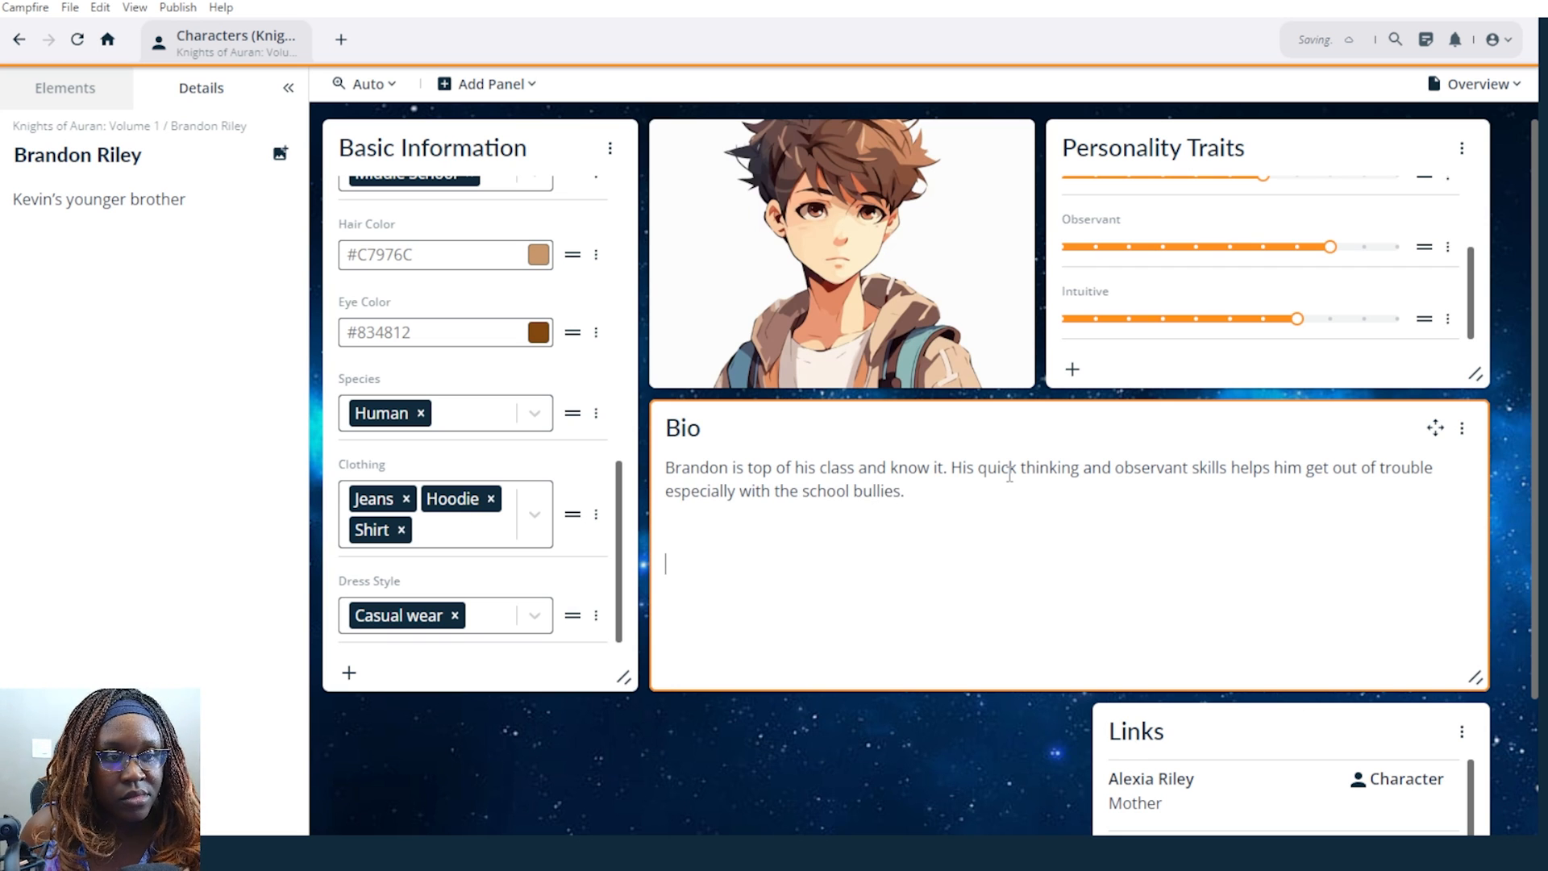
{"action": "type", "text": "Sometimes Brandon likes"}
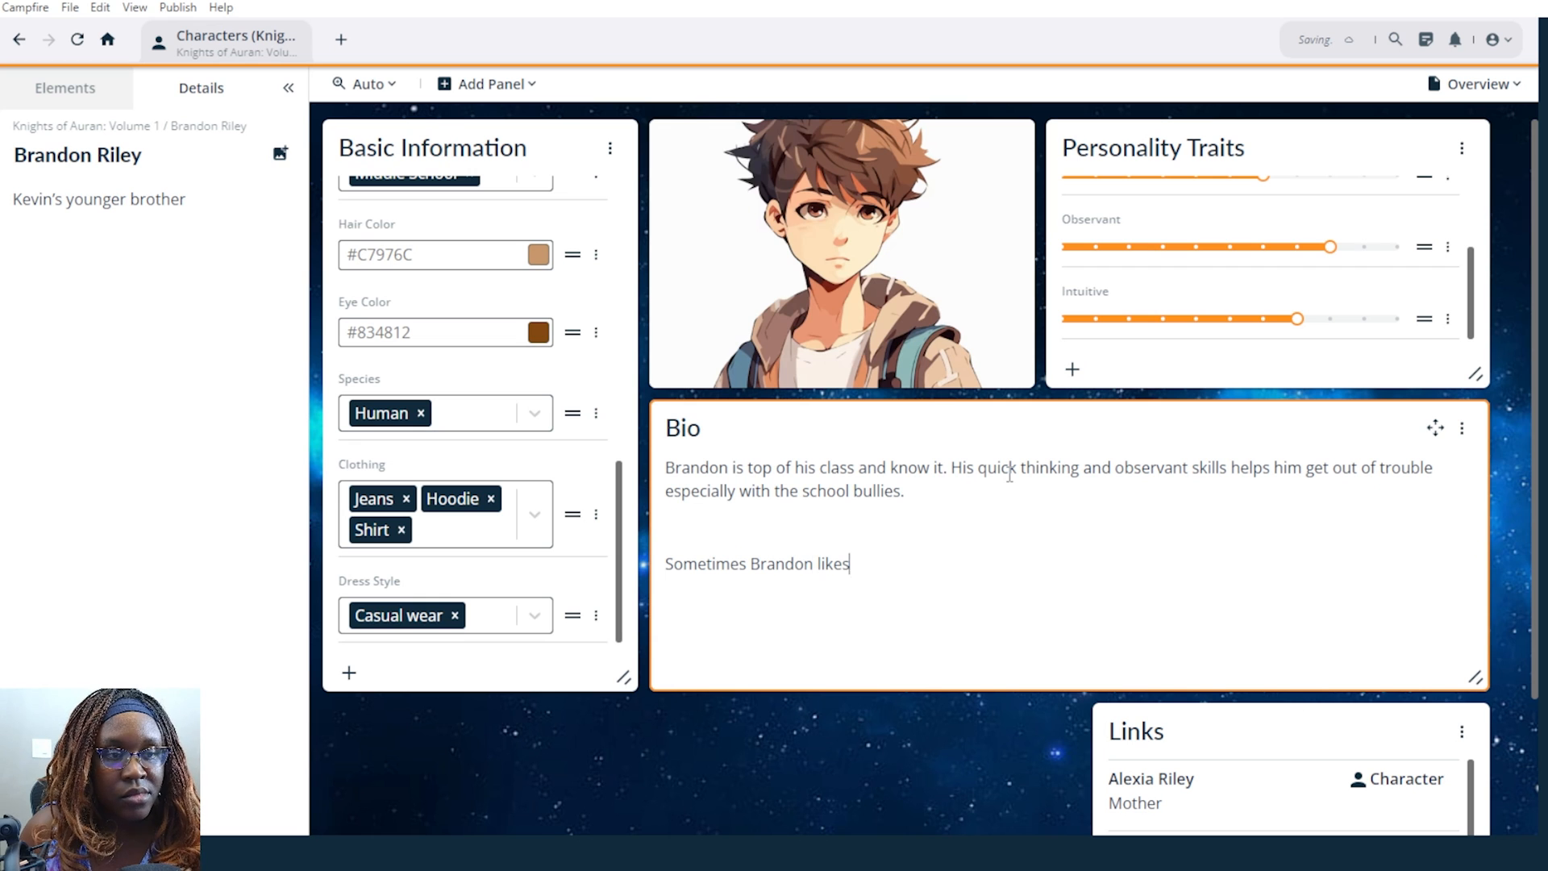
{"action": "type", "text": " to annoy his older broth"}
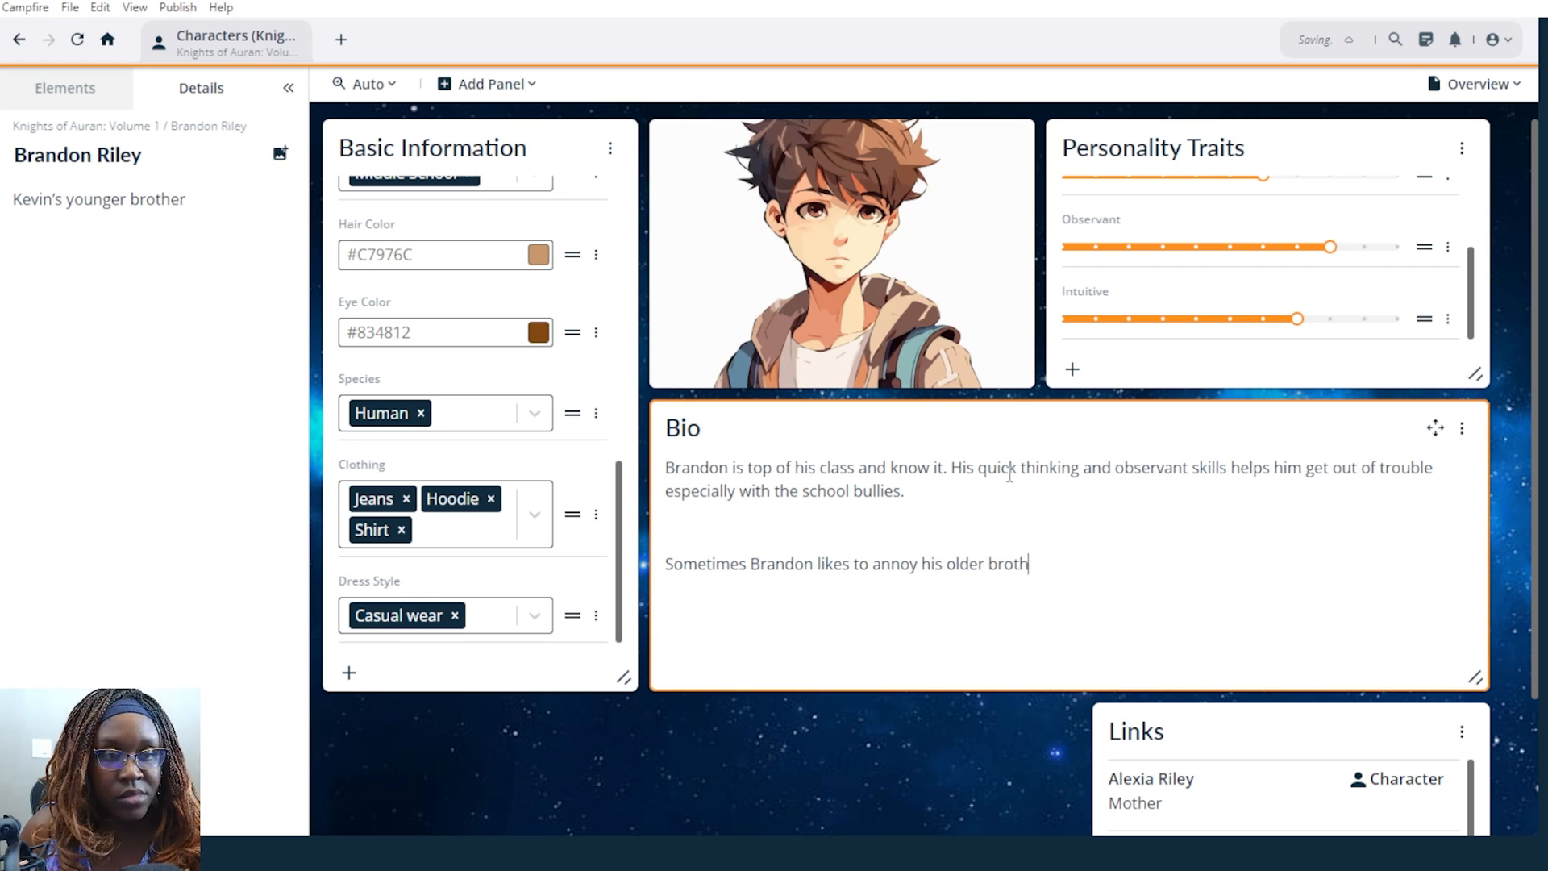
{"action": "type", "text": "er Kevin ("}
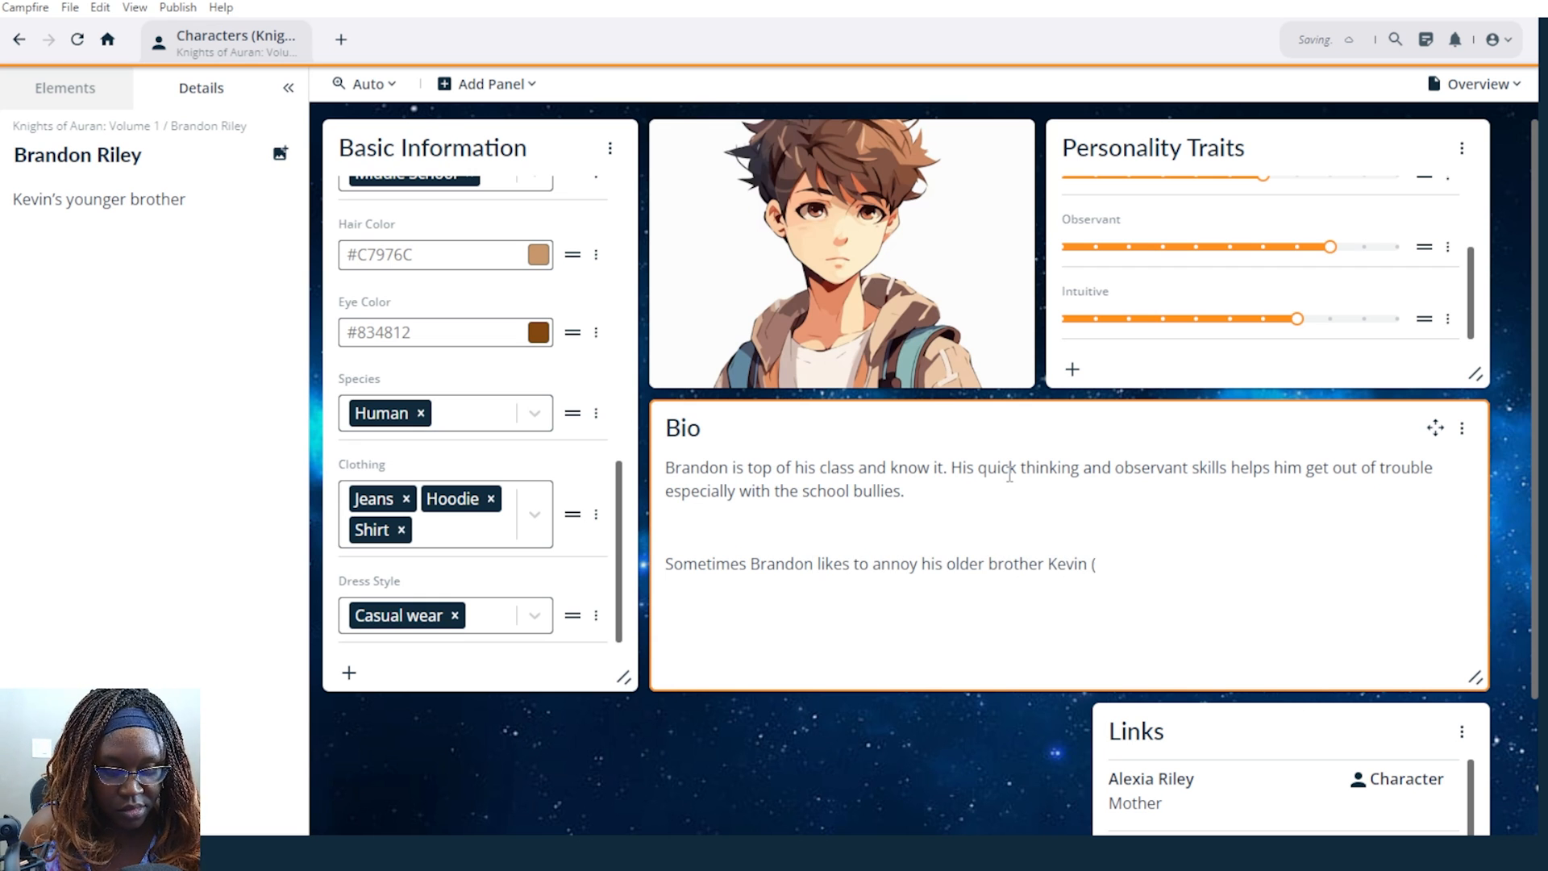
{"action": "key", "text": "BackSpace"}
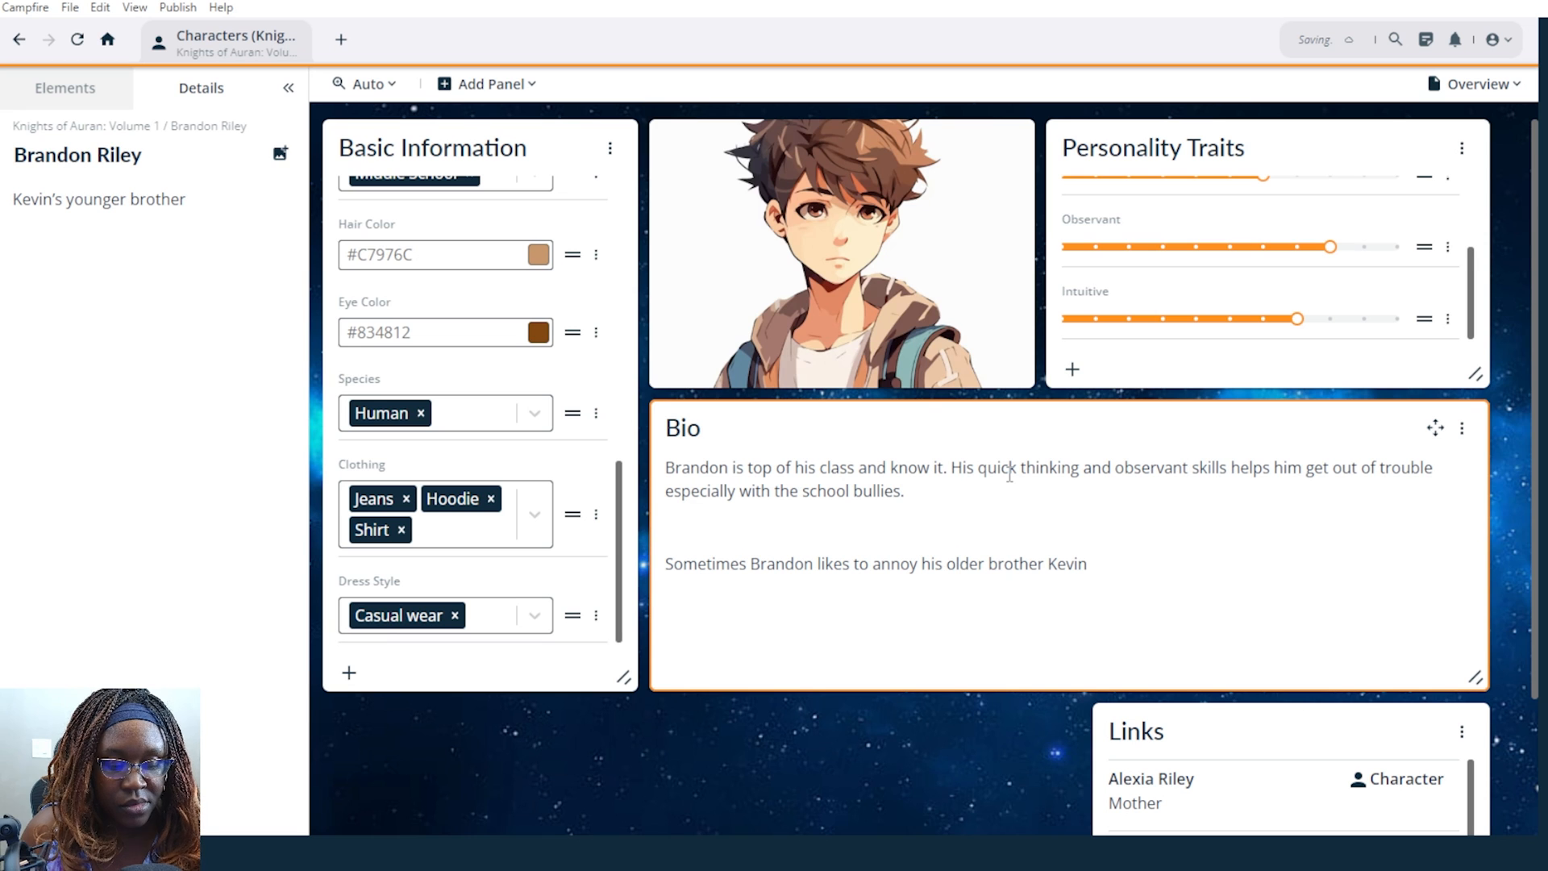
{"action": "type", "text": "just for the fun of it"}
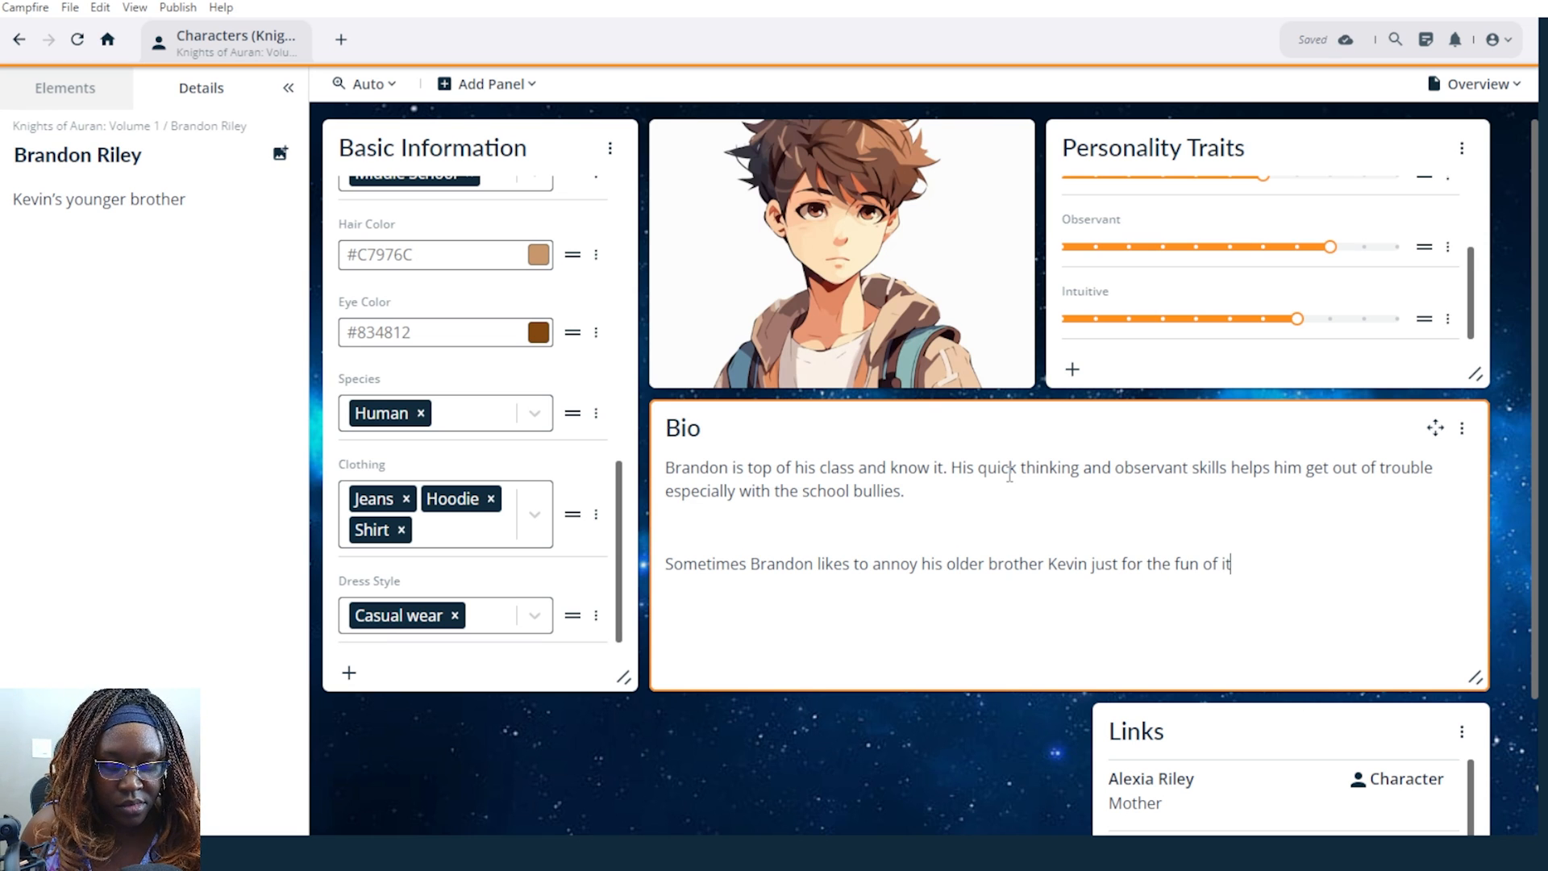
Continue the second Bio paragraph with "When they're not getting on each other's nerves, they like to chill out and play video games".
{"action": "type", "text": ". When they"}
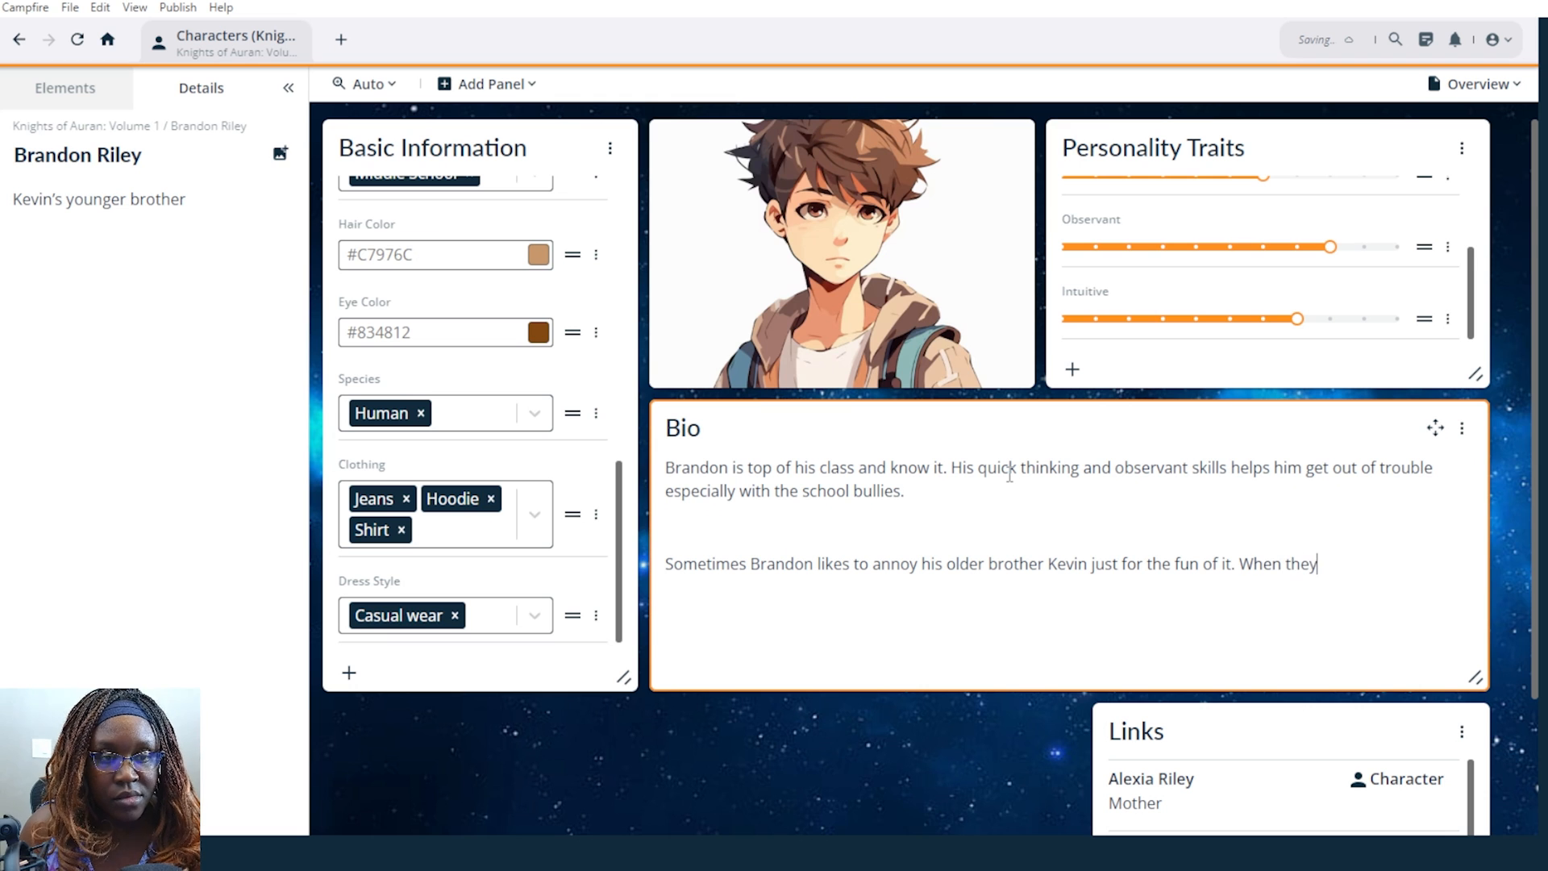
{"action": "type", "text": "'re not getting on each other"}
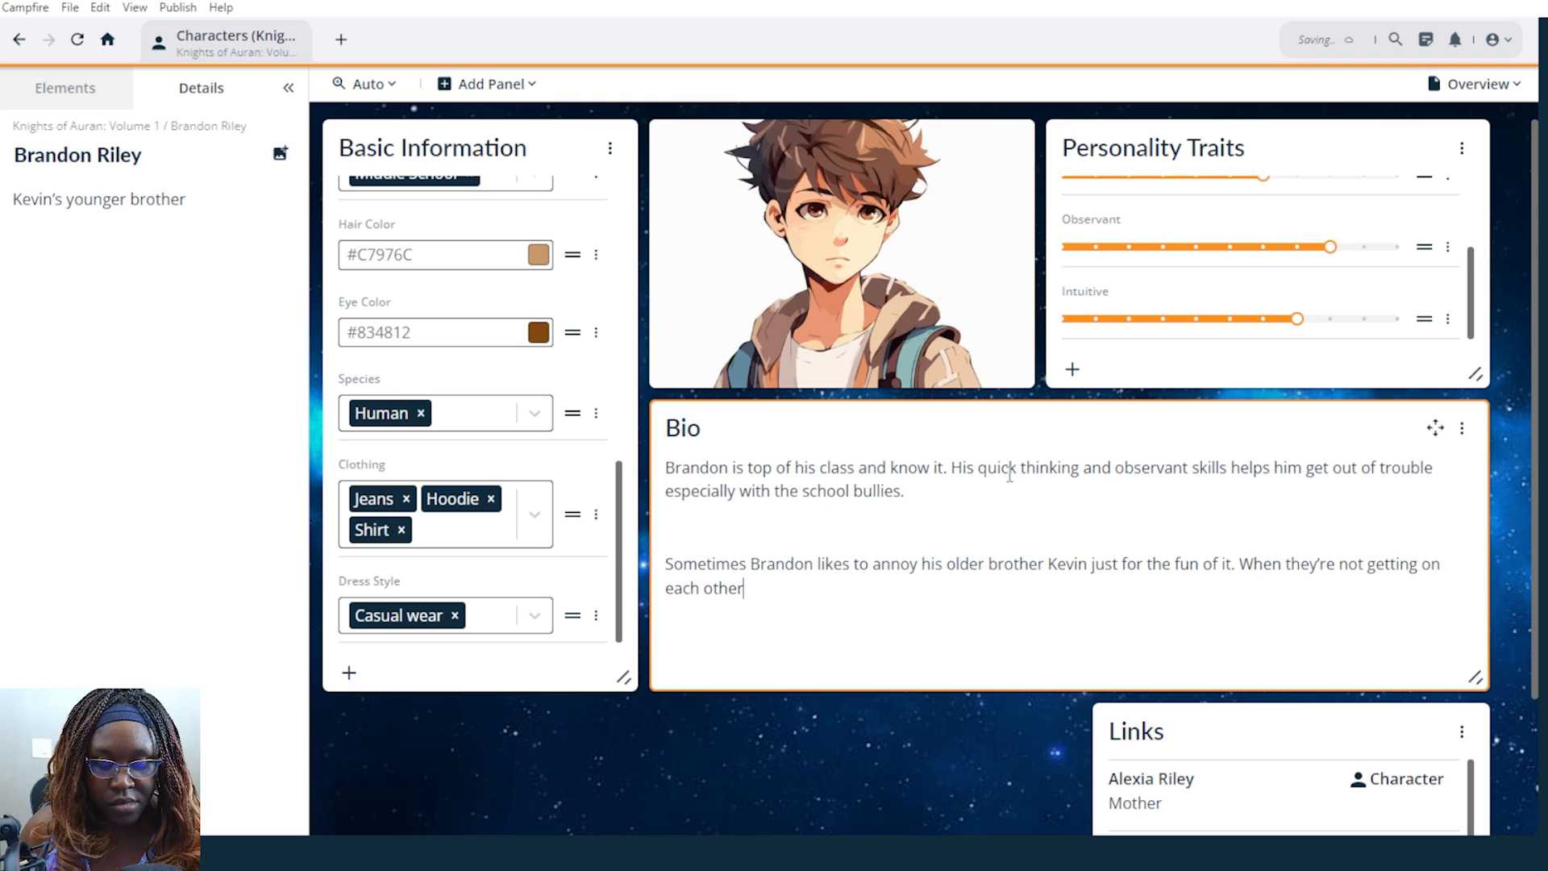
{"action": "type", "text": "'s nerves, they're pretty chill"}
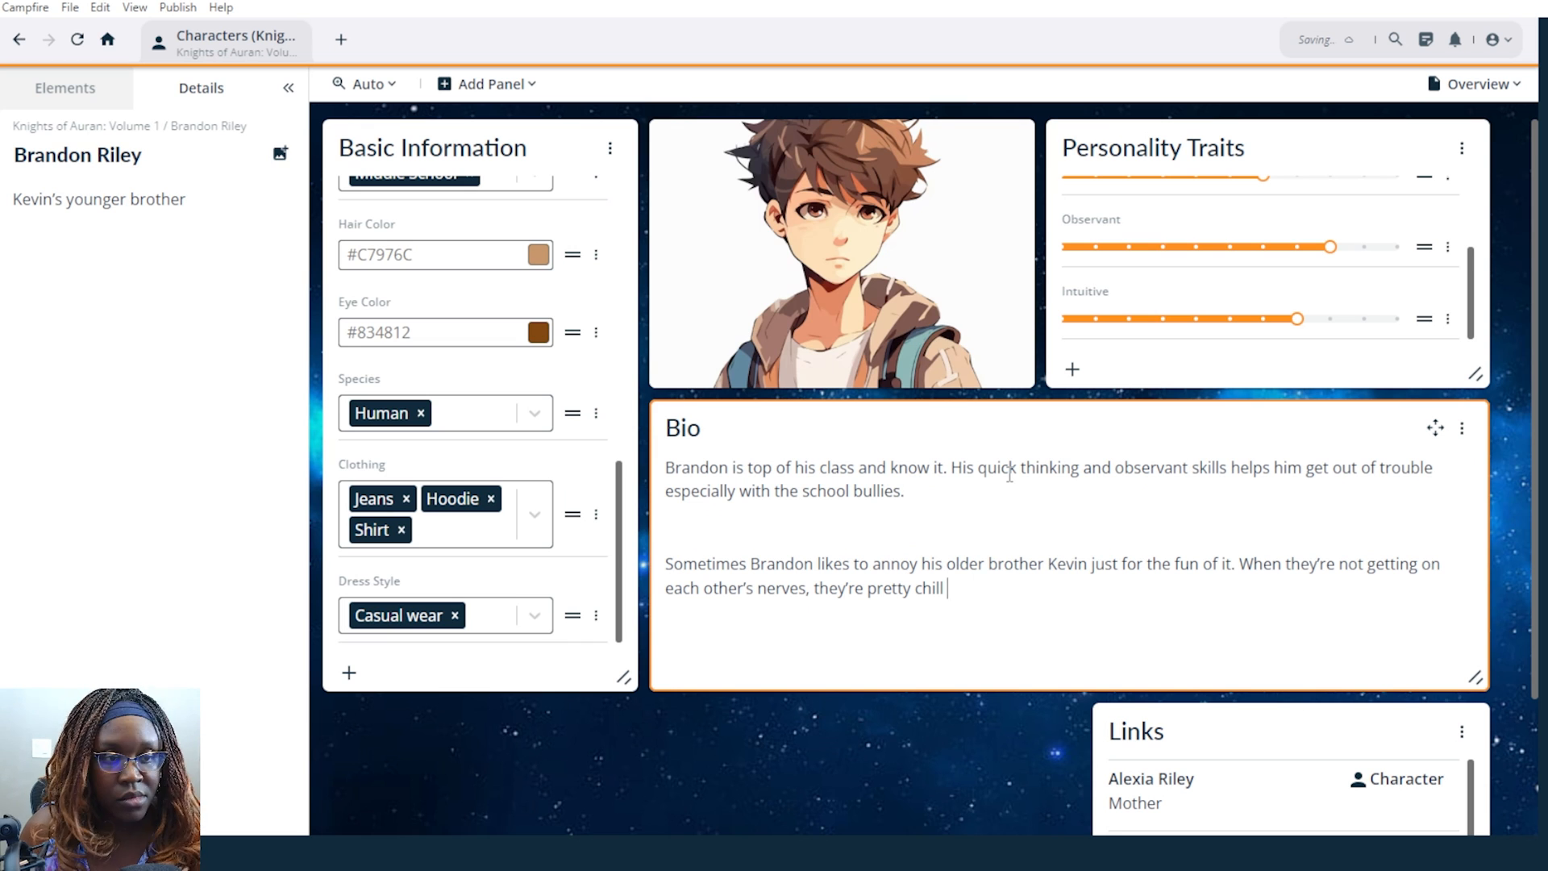
{"action": "key", "text": "BackSpace"}
{"action": "key", "text": "BackSpace"}
{"action": "key", "text": "BackSpace"}
{"action": "key", "text": "BackSpace"}
{"action": "key", "text": "BackSpace"}
{"action": "key", "text": "BackSpace"}
{"action": "key", "text": "BackSpace"}
{"action": "key", "text": "BackSpace"}
{"action": "key", "text": "BackSpace"}
{"action": "key", "text": "BackSpace"}
{"action": "key", "text": "BackSpace"}
{"action": "key", "text": "BackSpace"}
{"action": "key", "text": "BackSpace"}
{"action": "key", "text": "BackSpace"}
{"action": "key", "text": "BackSpace"}
{"action": "key", "text": "BackSpace"}
{"action": "key", "text": "BackSpace"}
{"action": "type", "text": "like to chill out and "}
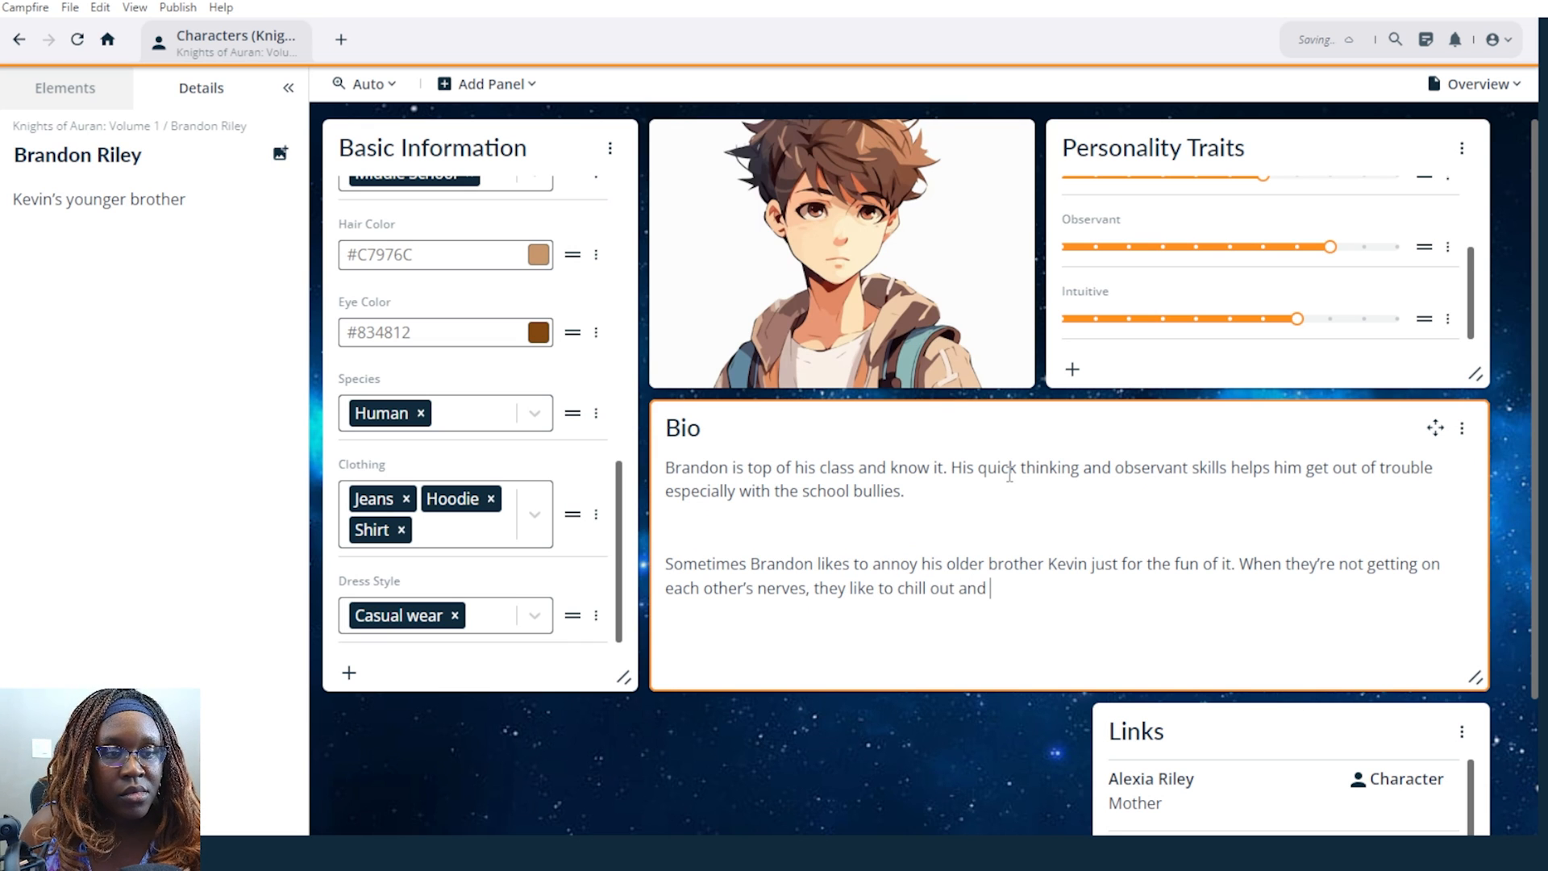
{"action": "type", "text": "play video games "}
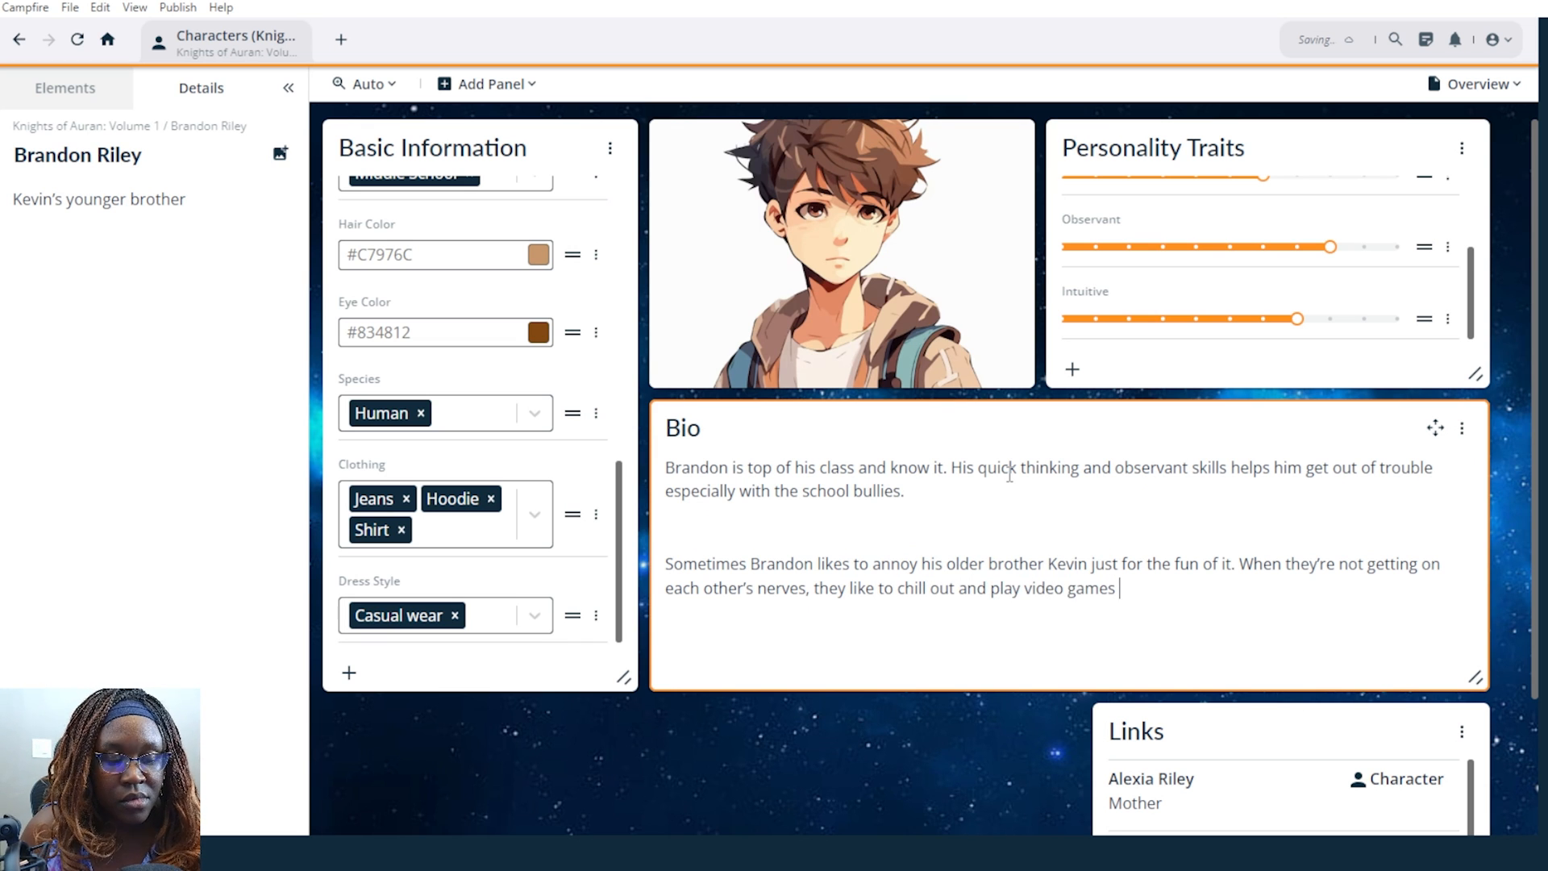
{"action": "type", "text": "or being"}
{"action": "key", "text": "BackSpace"}
{"action": "key", "text": "BackSpace"}
{"action": "key", "text": "BackSpace"}
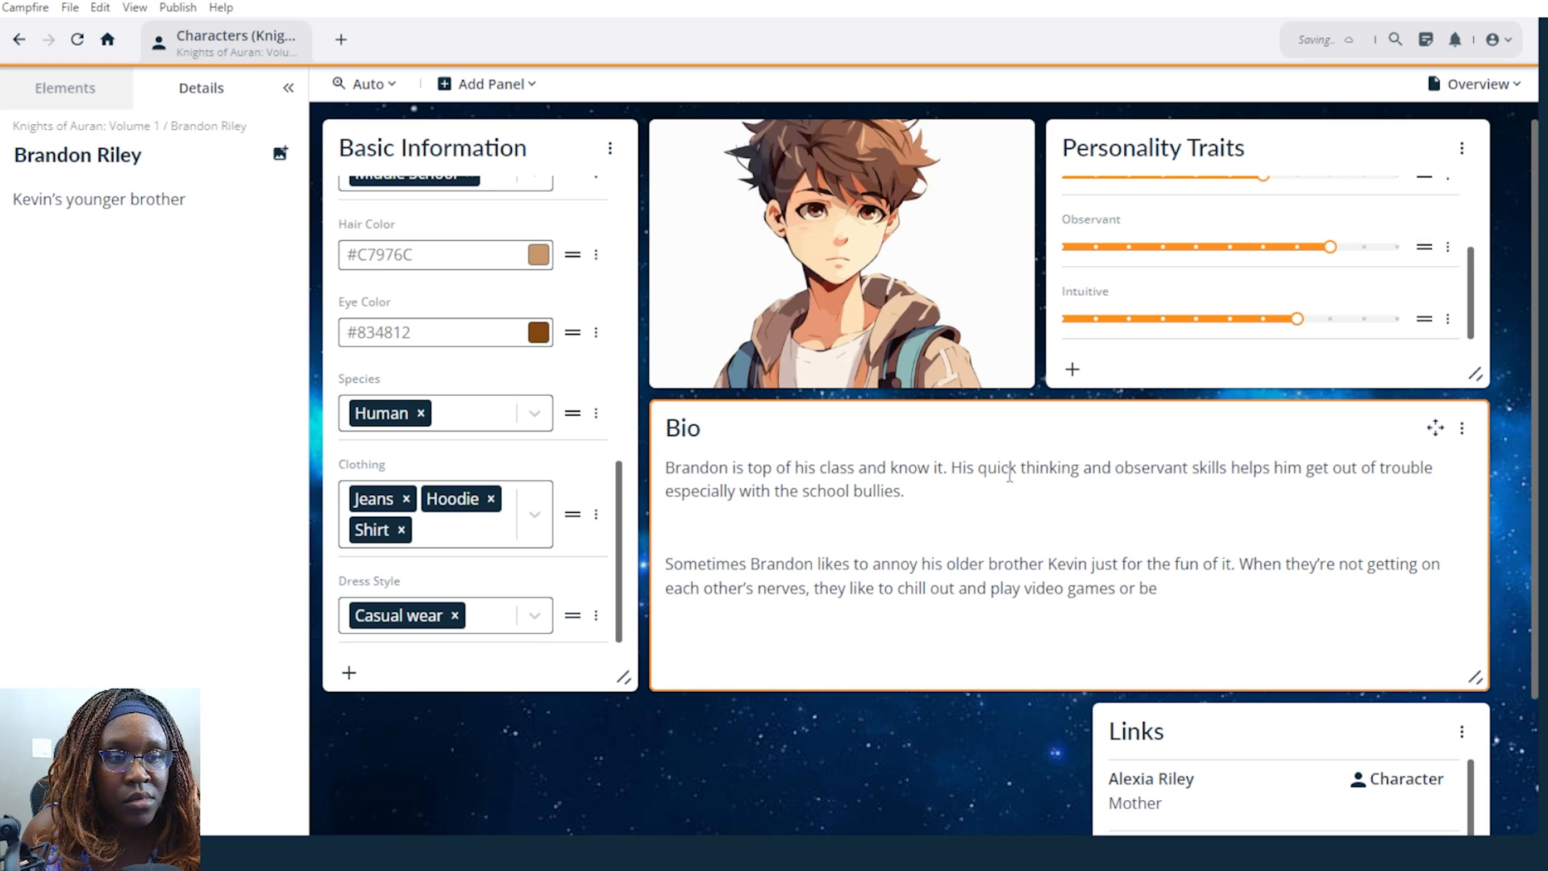
{"action": "key", "text": "BackSpace"}
{"action": "key", "text": "BackSpace"}
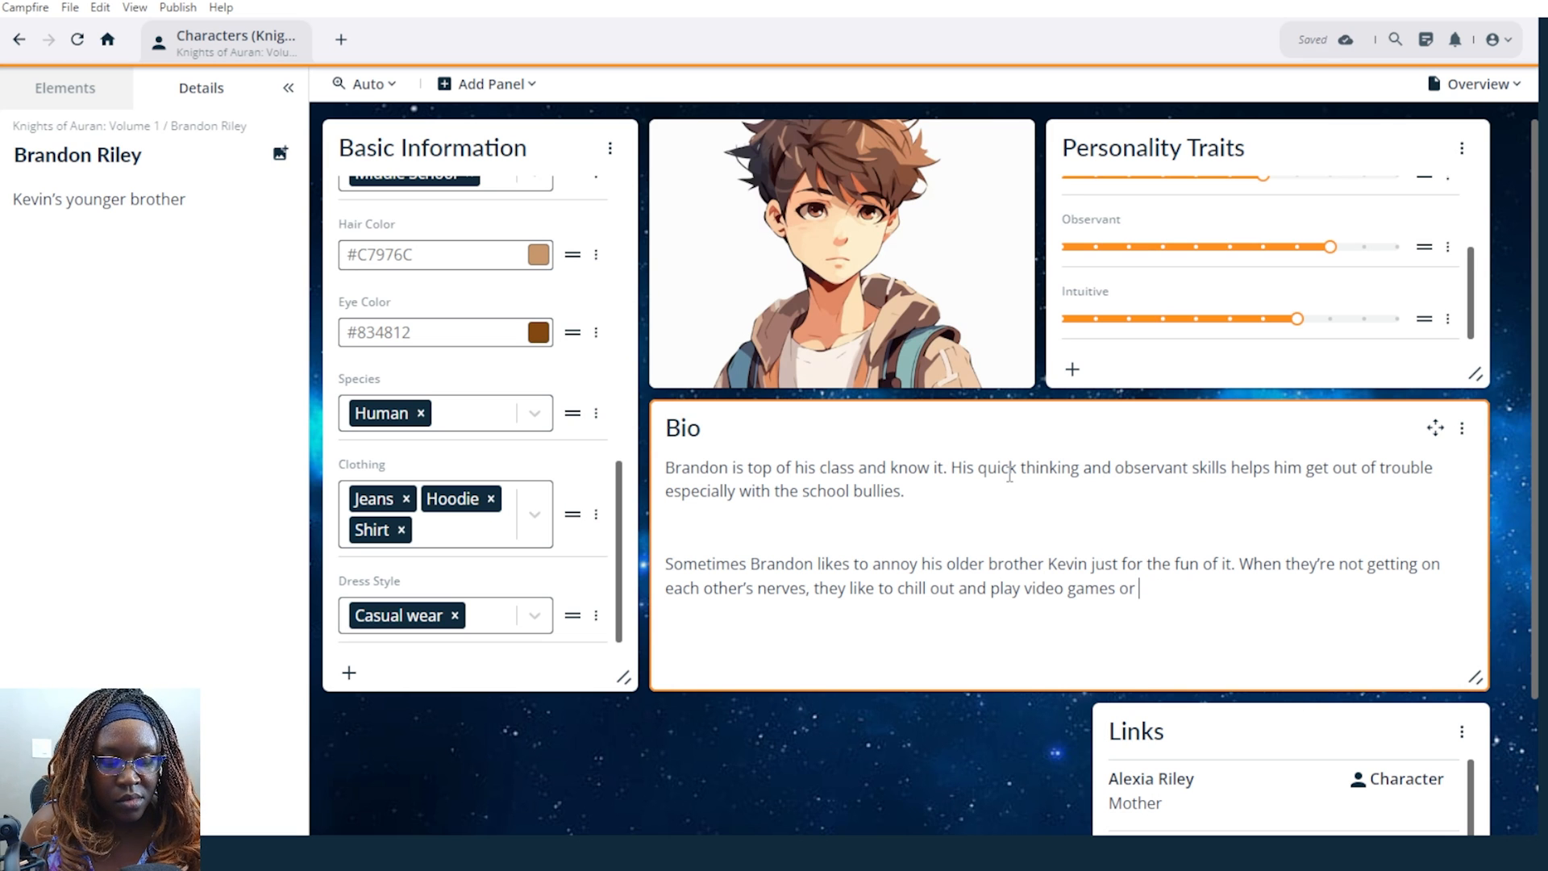
{"action": "type", "text": "hang a"}
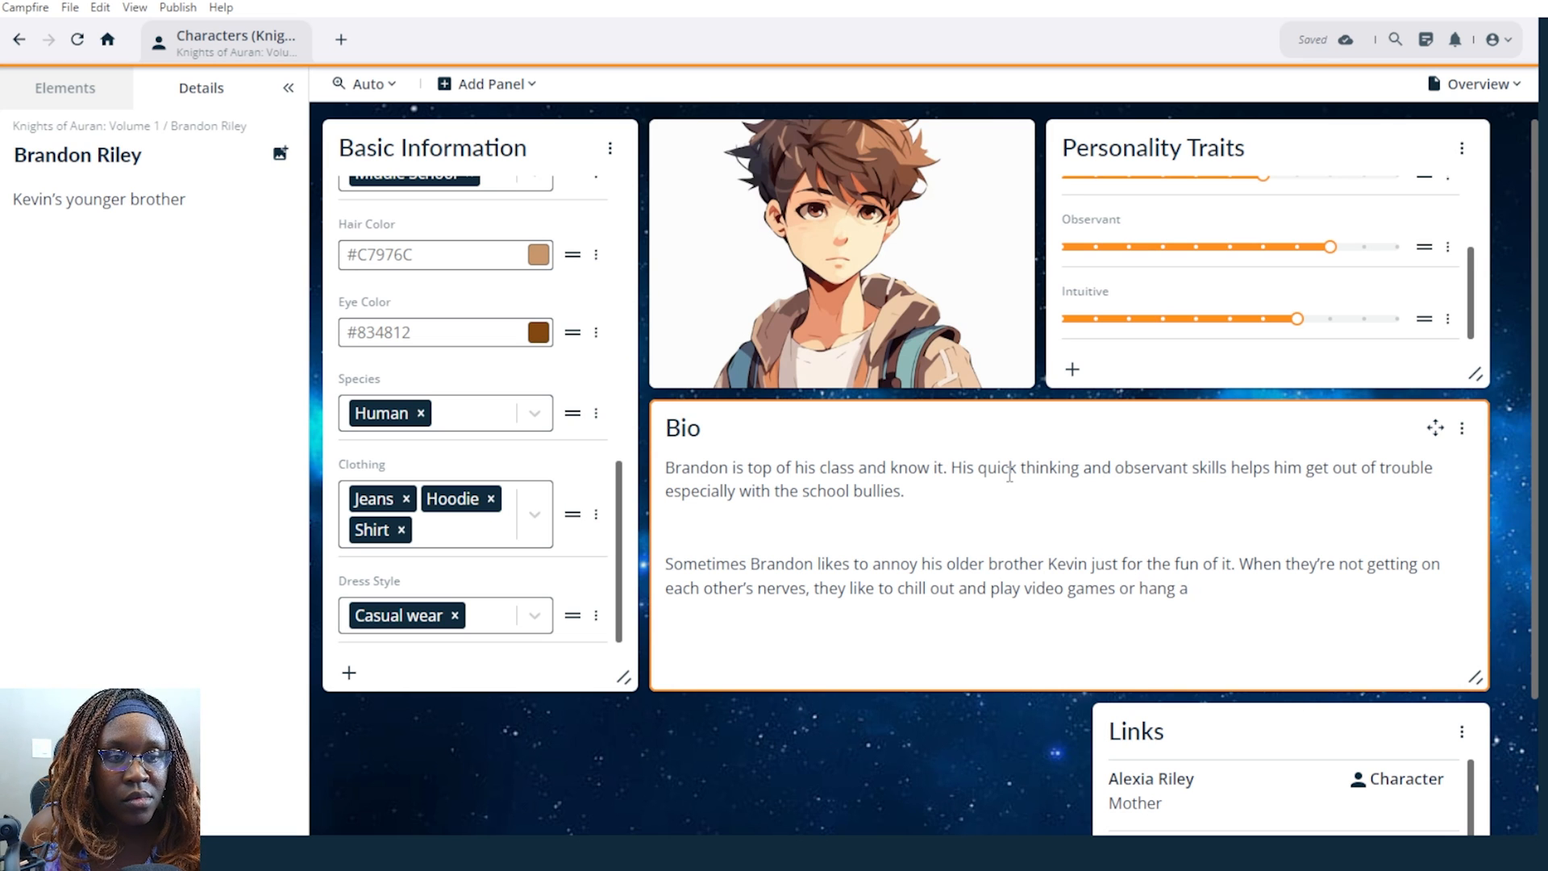
{"action": "key", "text": "BackSpace"}
{"action": "type", "text": "out"}
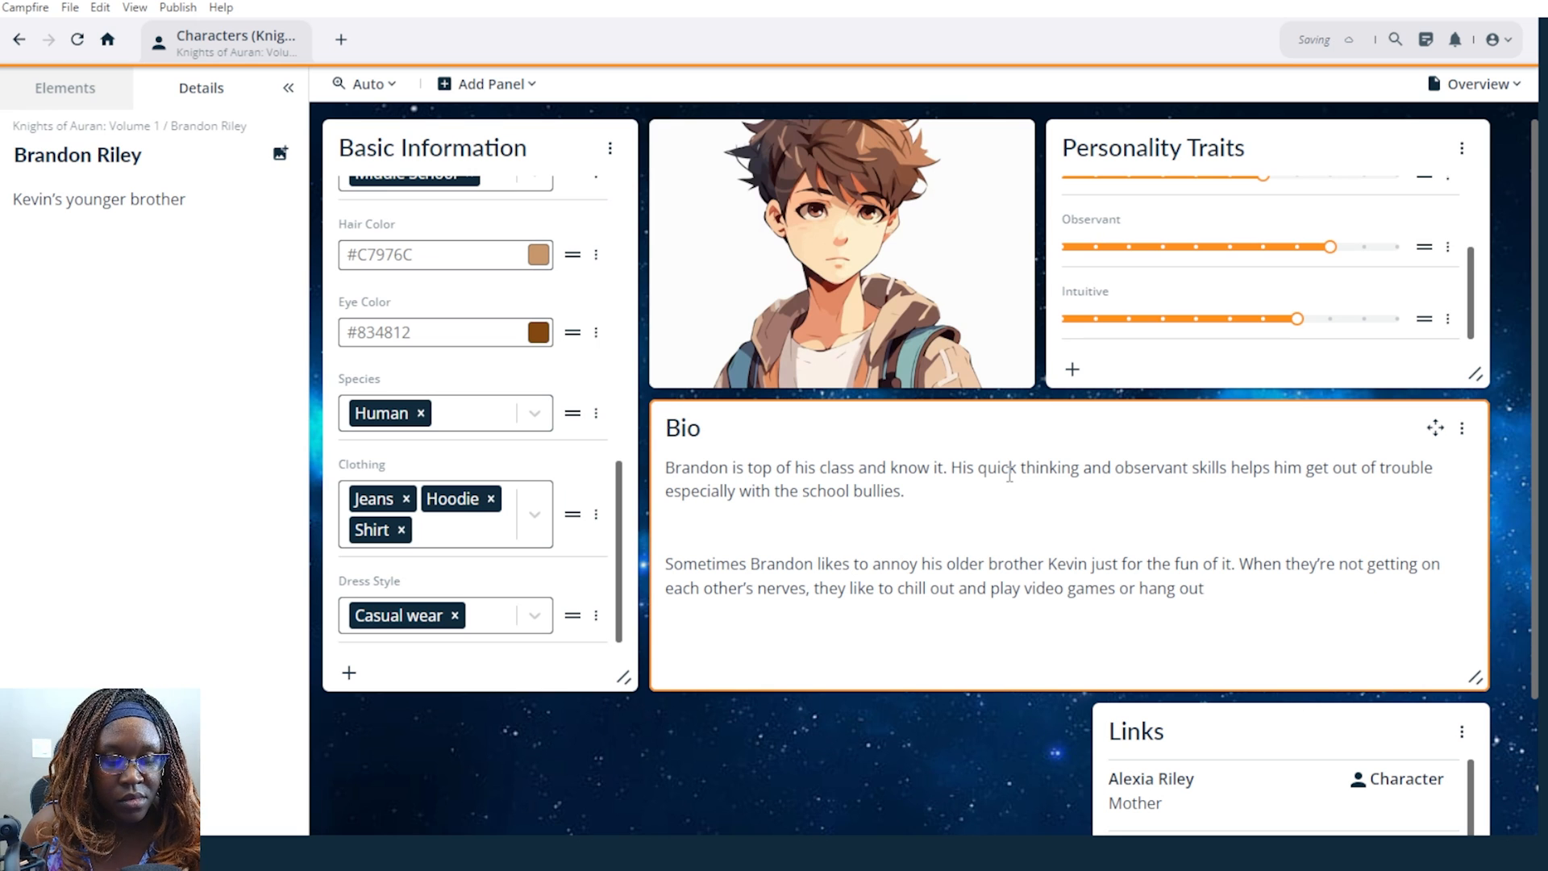
{"action": "type", "text": " with"}
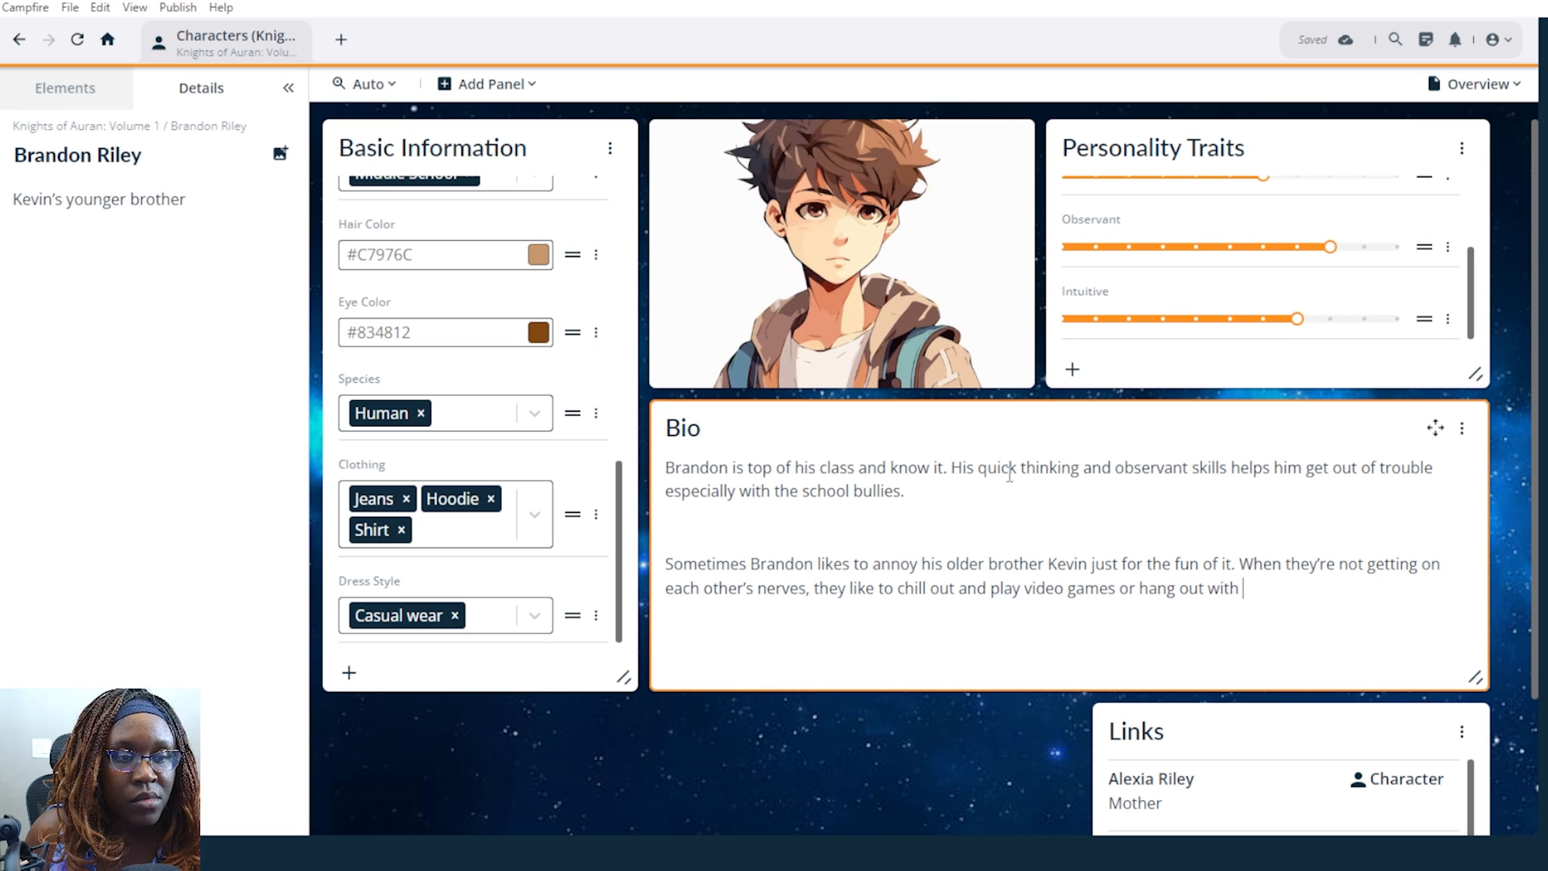
{"action": "key", "text": "BackSpace"}
{"action": "key", "text": "BackSpace"}
{"action": "key", "text": "BackSpace"}
{"action": "key", "text": "BackSpace"}
{"action": "key", "text": "BackSpace"}
{"action": "key", "text": "BackSpace"}
{"action": "key", "text": "BackSpace"}
{"action": "key", "text": "BackSpace"}
{"action": "key", "text": "BackSpace"}
{"action": "key", "text": "BackSpace"}
{"action": "key", "text": "BackSpace"}
{"action": "key", "text": "BackSpace"}
{"action": "key", "text": "BackSpace"}
{"action": "key", "text": "BackSpace"}
{"action": "key", "text": "BackSpace"}
{"action": "key", "text": "BackSpace"}
{"action": "key", "text": "BackSpace"}
{"action": "key", "text": "BackSpace"}
Finish the second Bio paragraph with "and sometimes he gets to hang out with" the older brother, named, "and his friends.".
{"action": "type", "text": "and"}
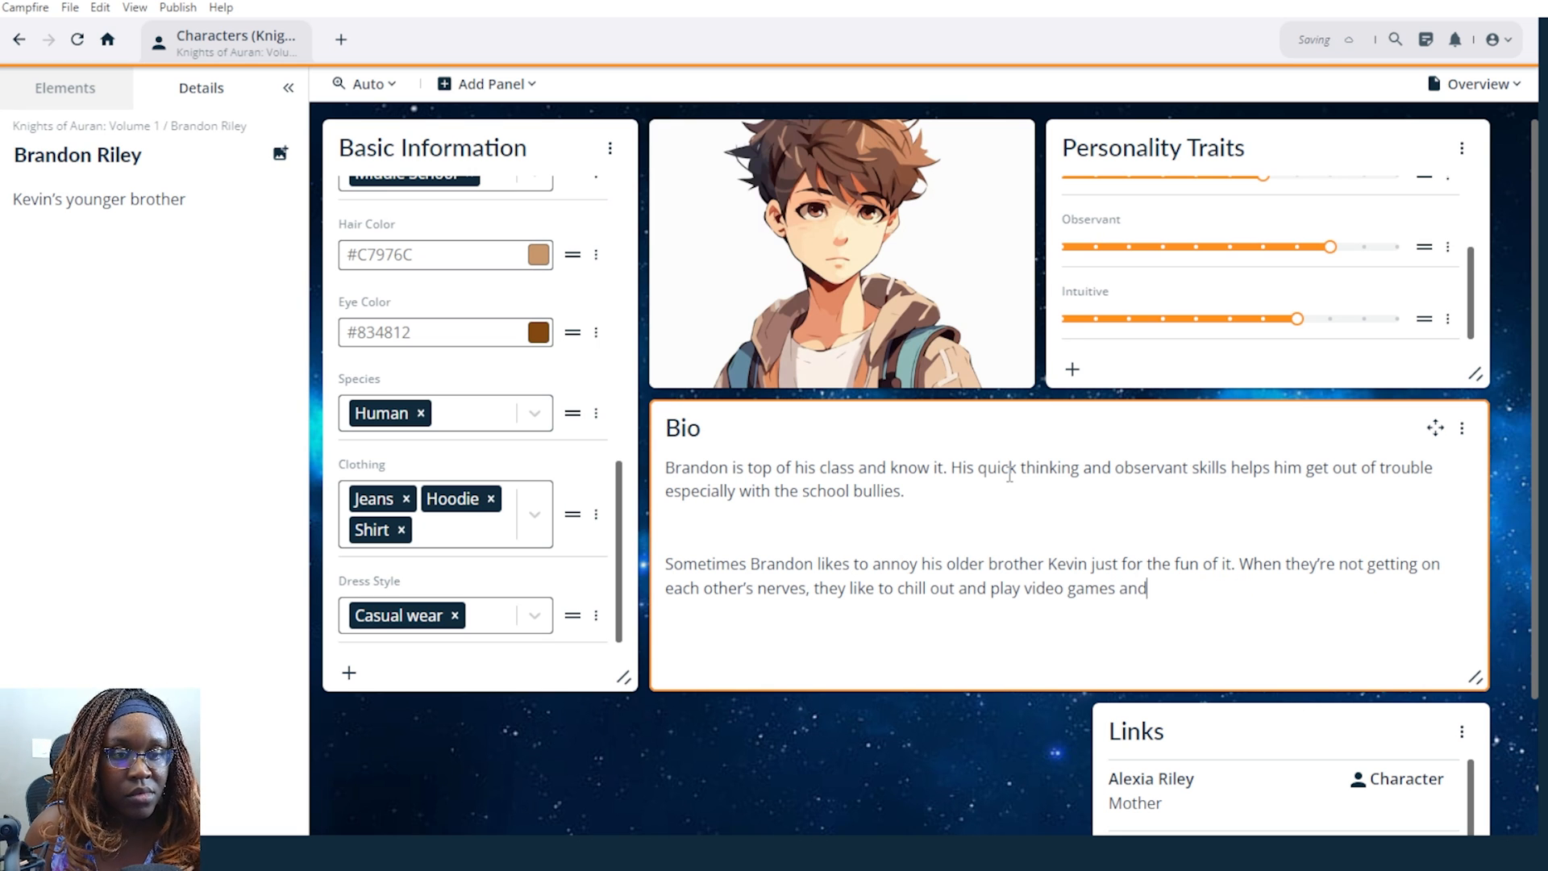
{"action": "type", "text": " sometimes"}
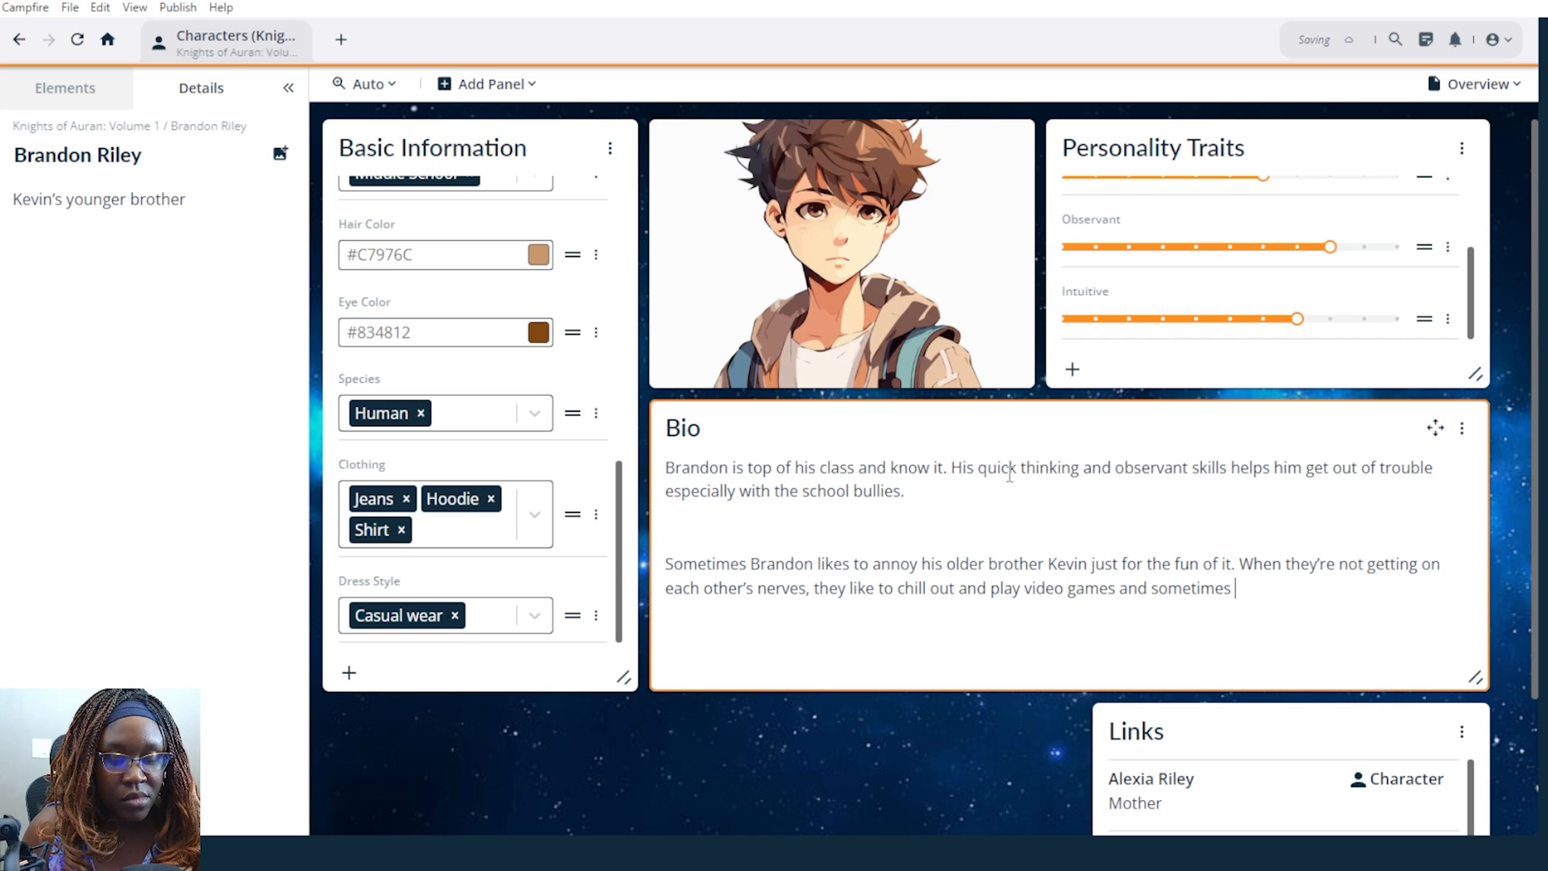
{"action": "type", "text": " he gets to hang out with Kevin and his friends."}
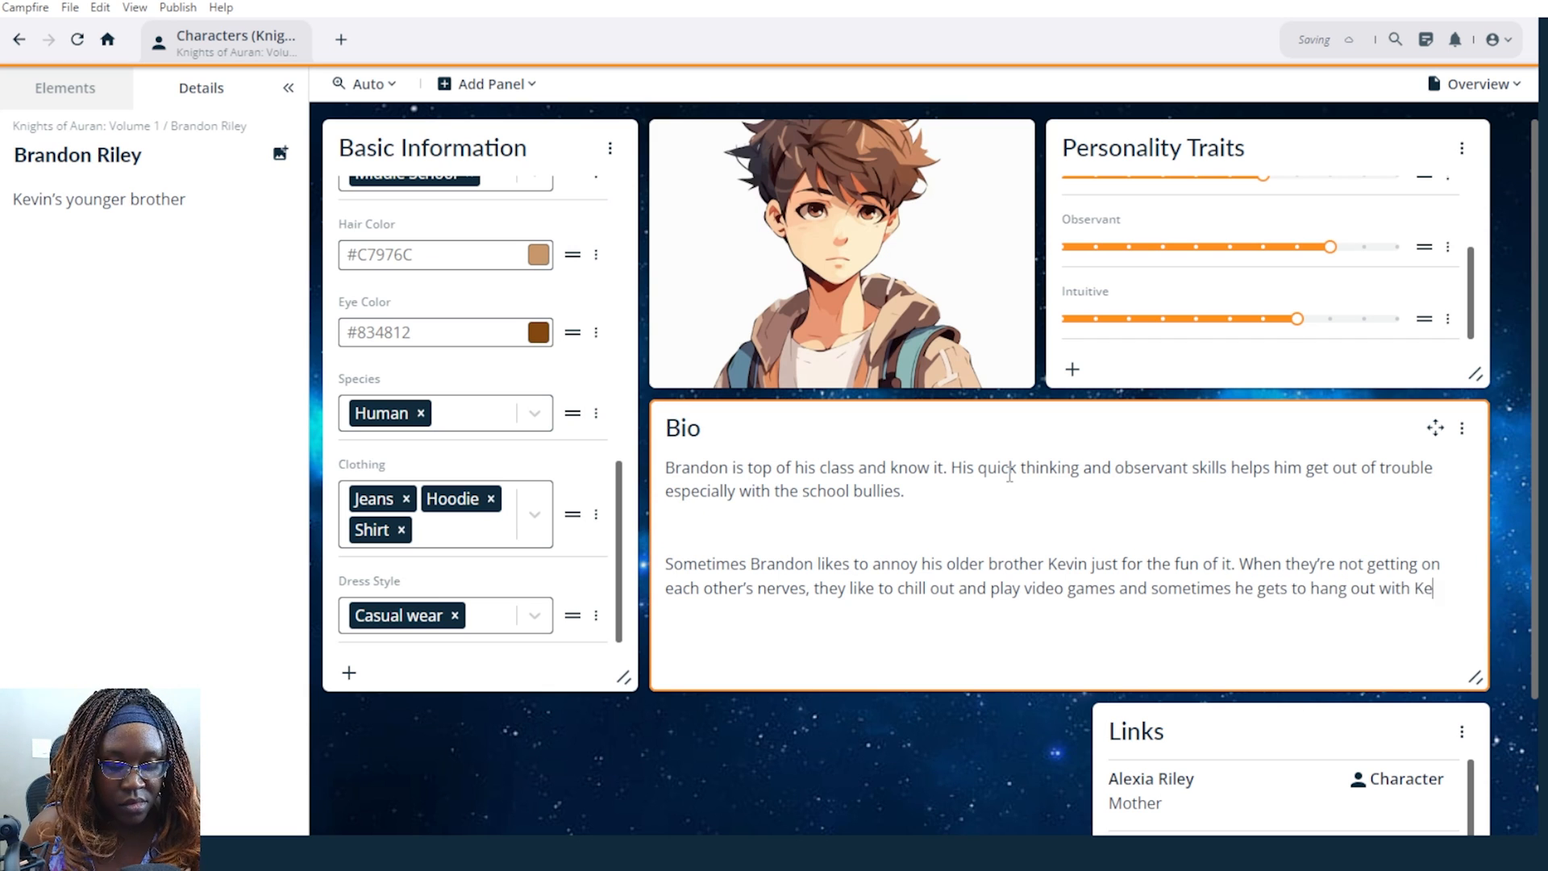
Move the current character from the Characters list into the Side Characters folder and expand that folder.
{"action": "mouse_move", "coordinate": [970, 366]}
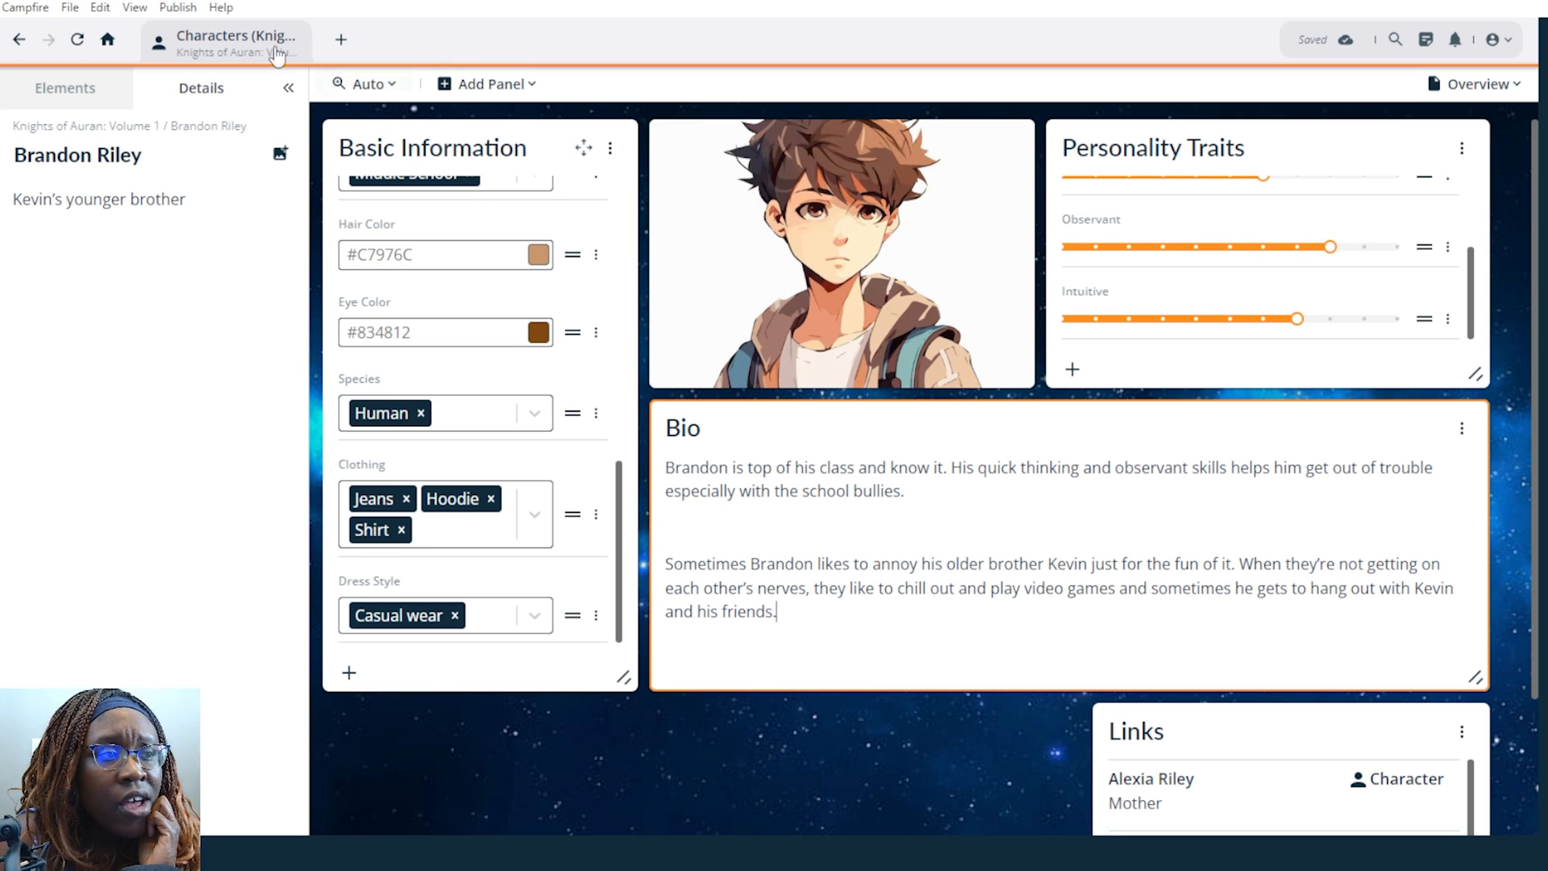
{"action": "left_click", "coordinate": [75, 95]}
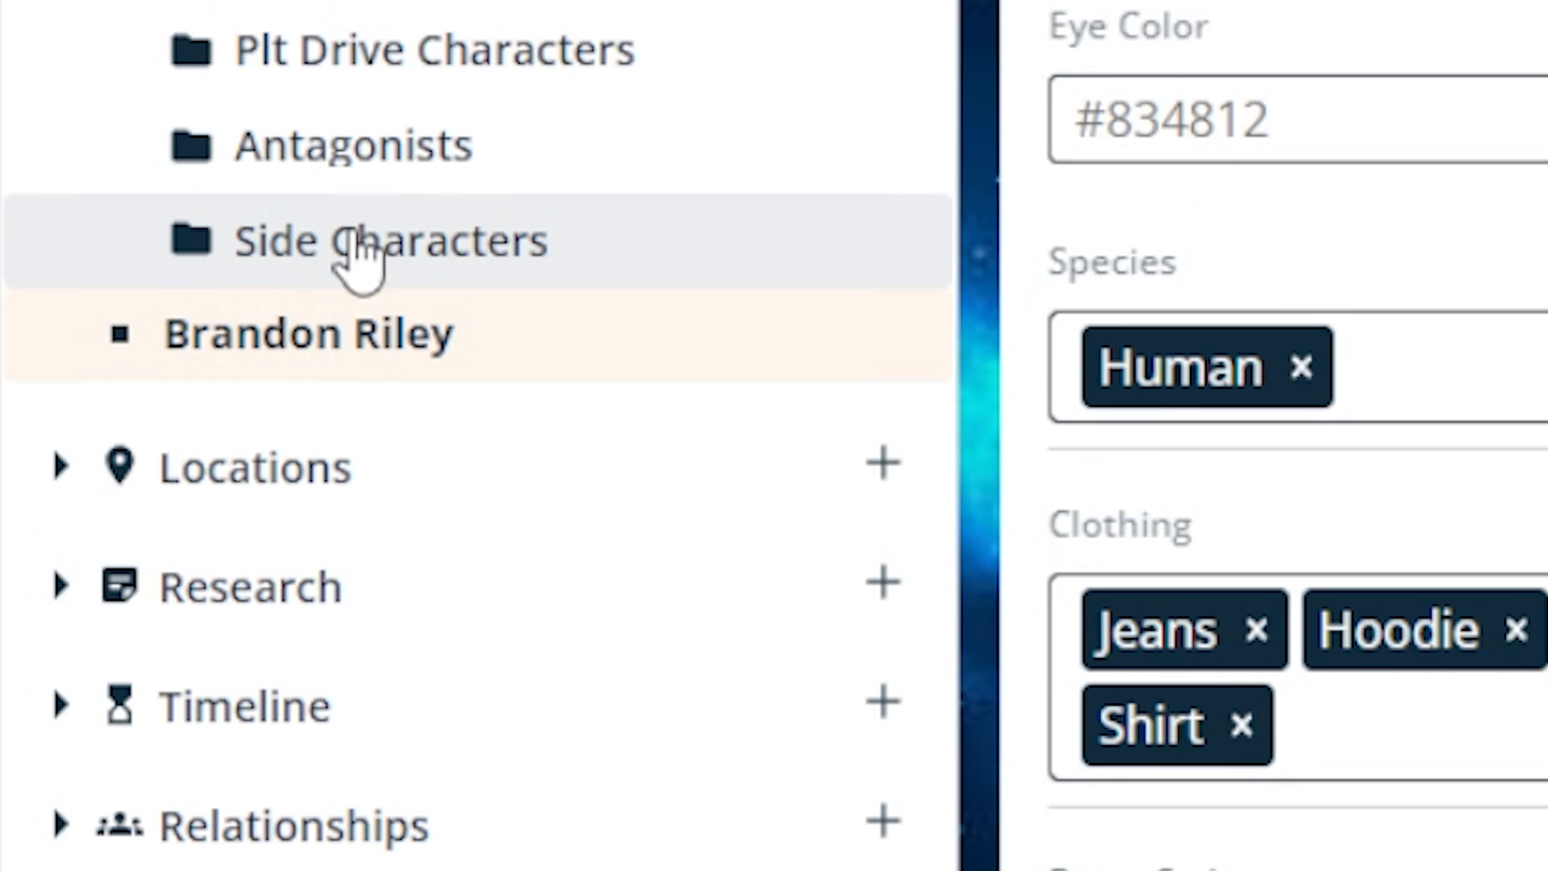
{"action": "left_click_drag", "start_coordinate": [360, 363], "coordinate": [414, 274]}
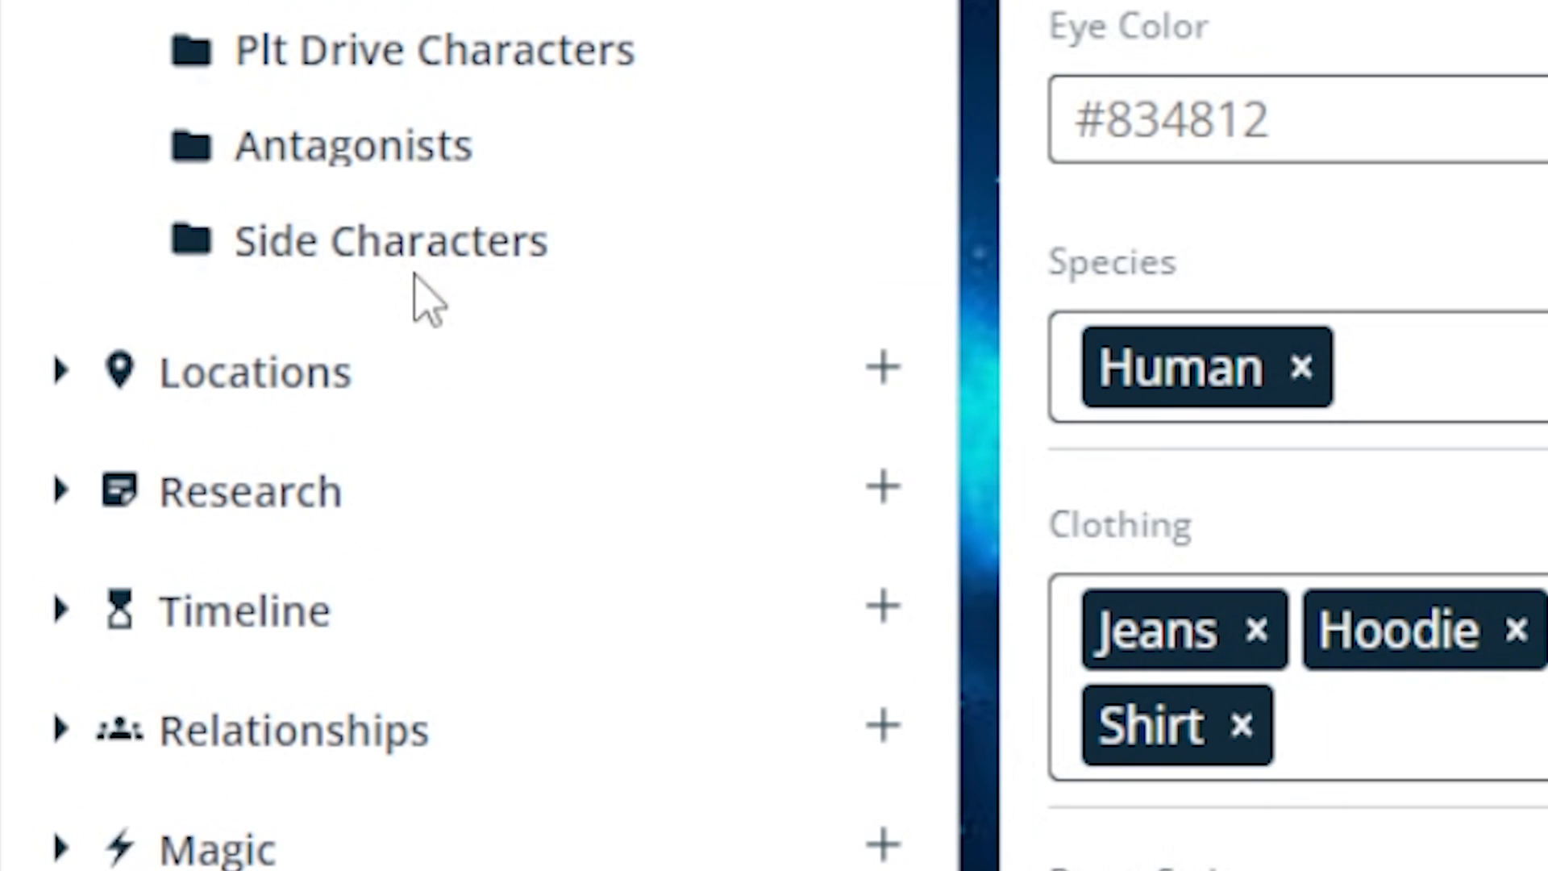
{"action": "left_click", "coordinate": [511, 287]}
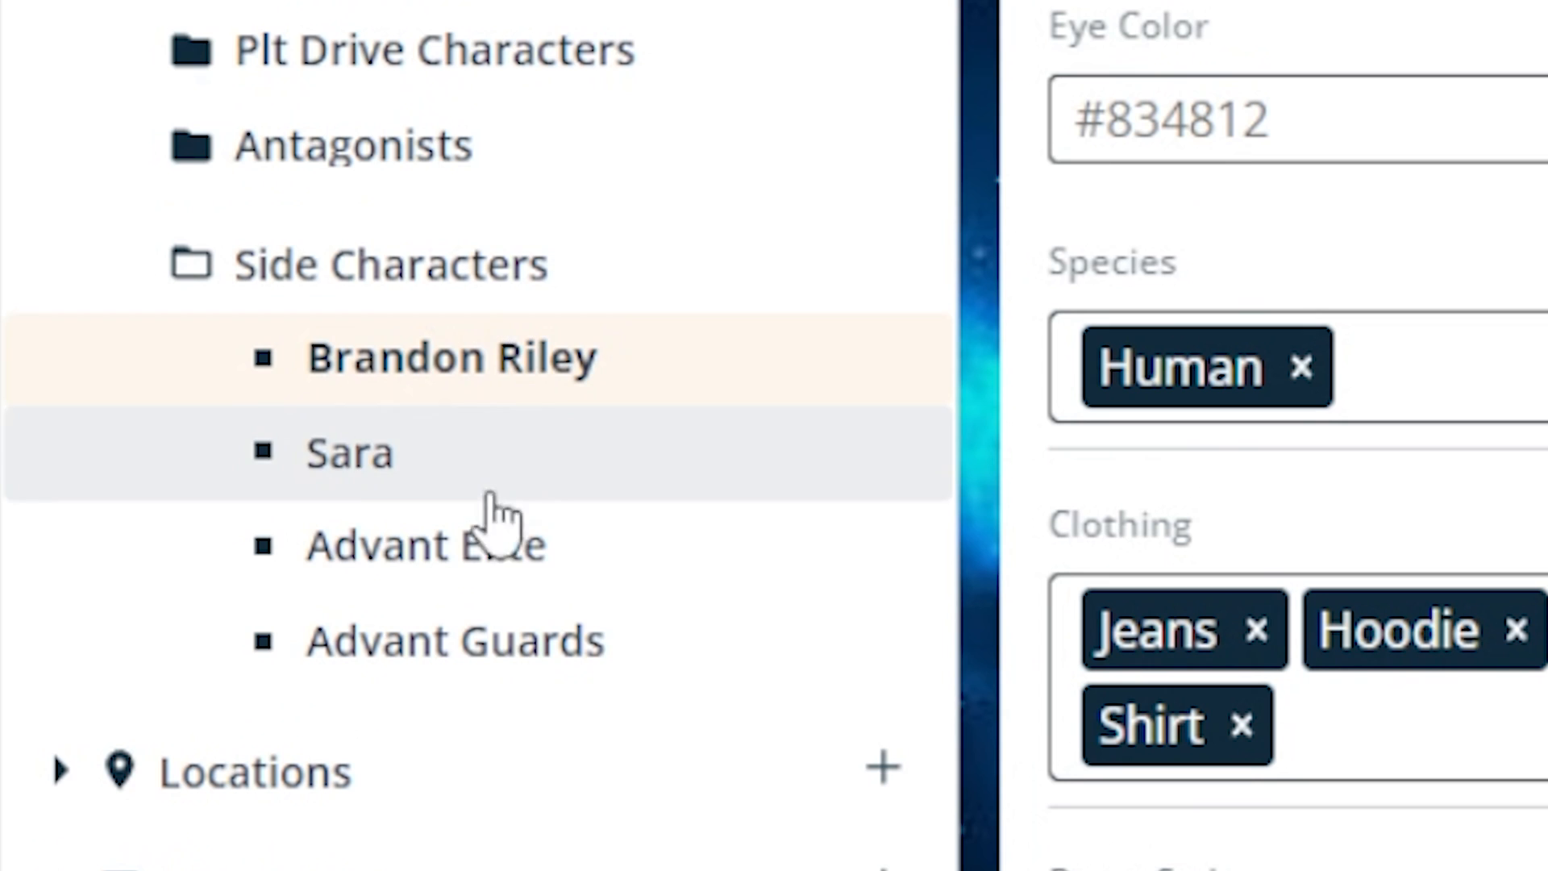